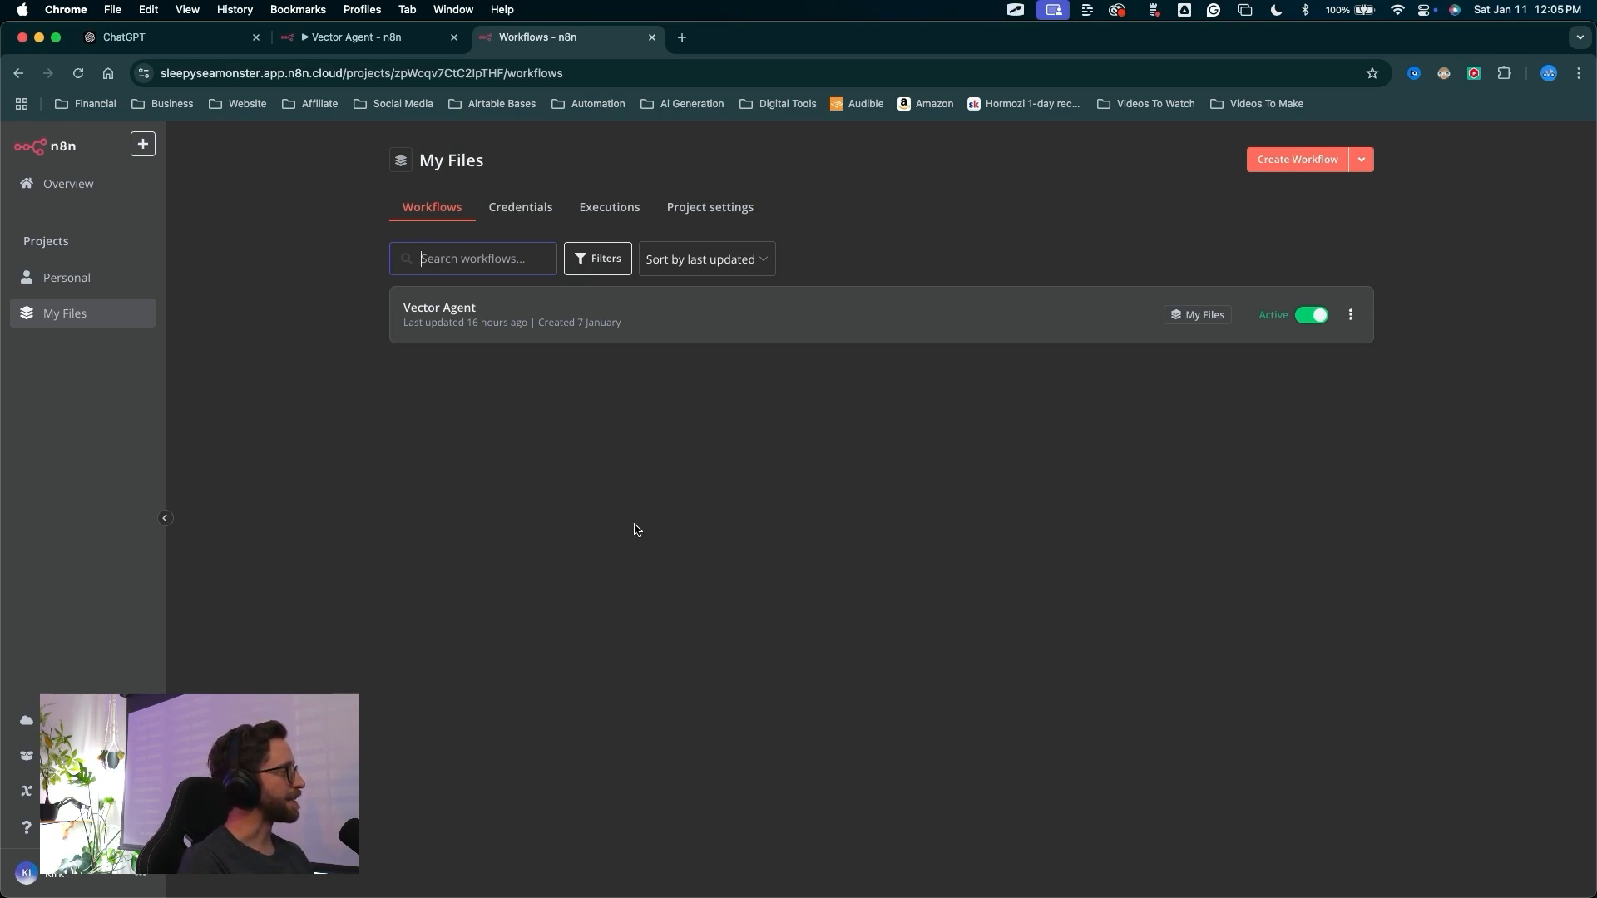
Create a new workflow and rename it "RAG Chatbot DEMO"
mouse_move(608, 501)
mouse_down()
mouse_move(250, 260)
mouse_move(64, 307)
mouse_move(409, 370)
mouse_move(1212, 153)
mouse_move(1305, 164)
mouse_up()
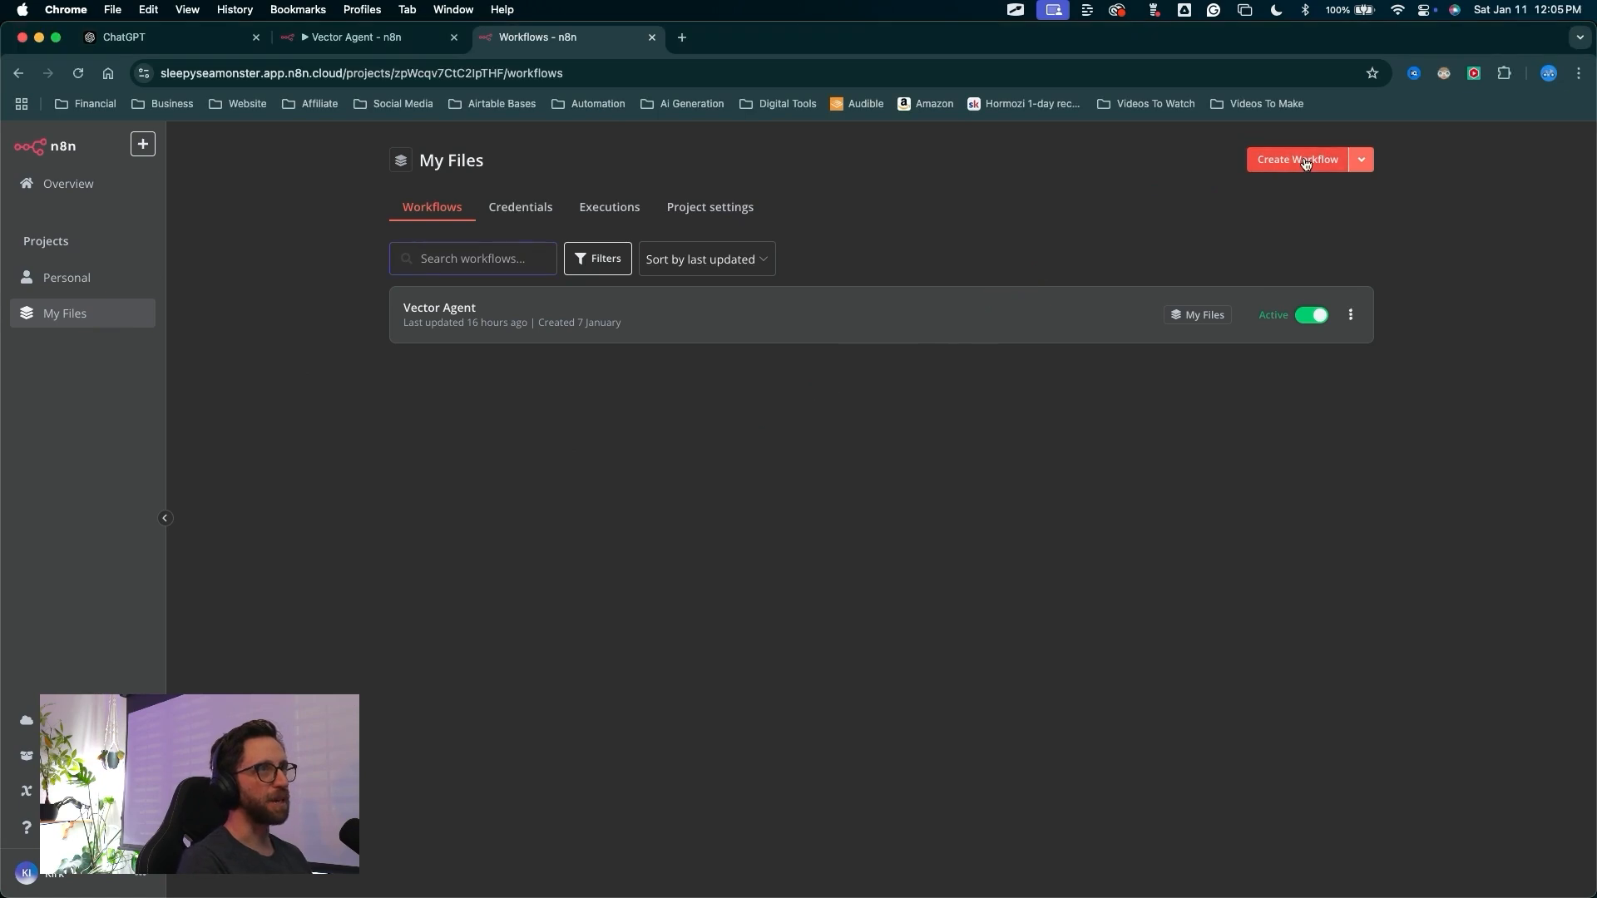
click(1305, 164)
drag(478, 489, 268, 171)
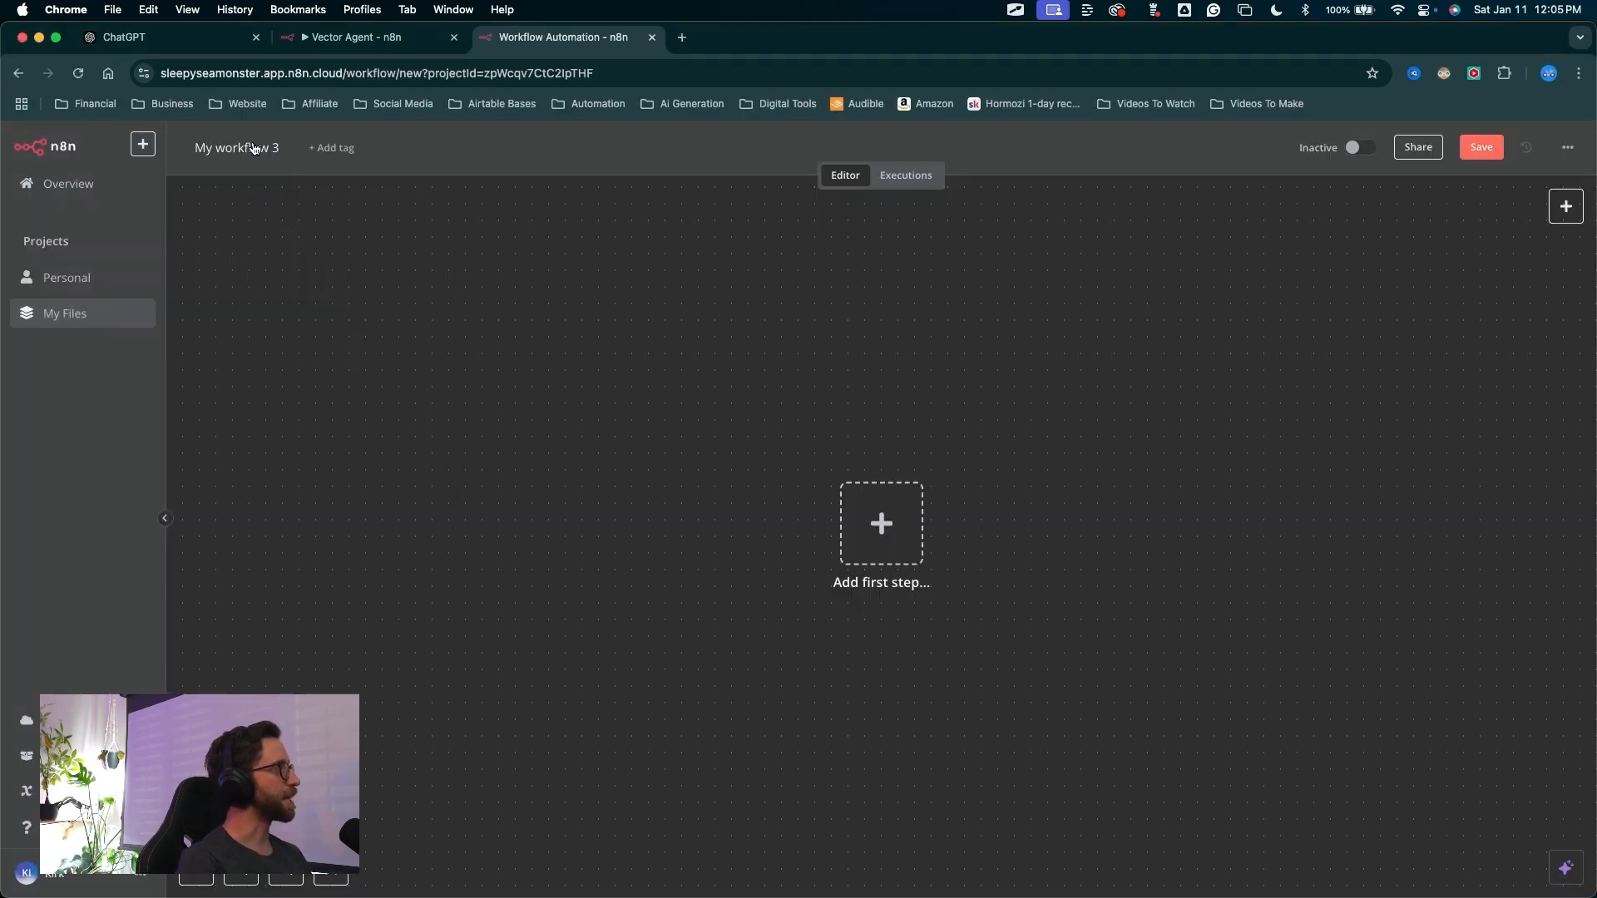
click(253, 148)
text(RAG Chatbot DEMO)
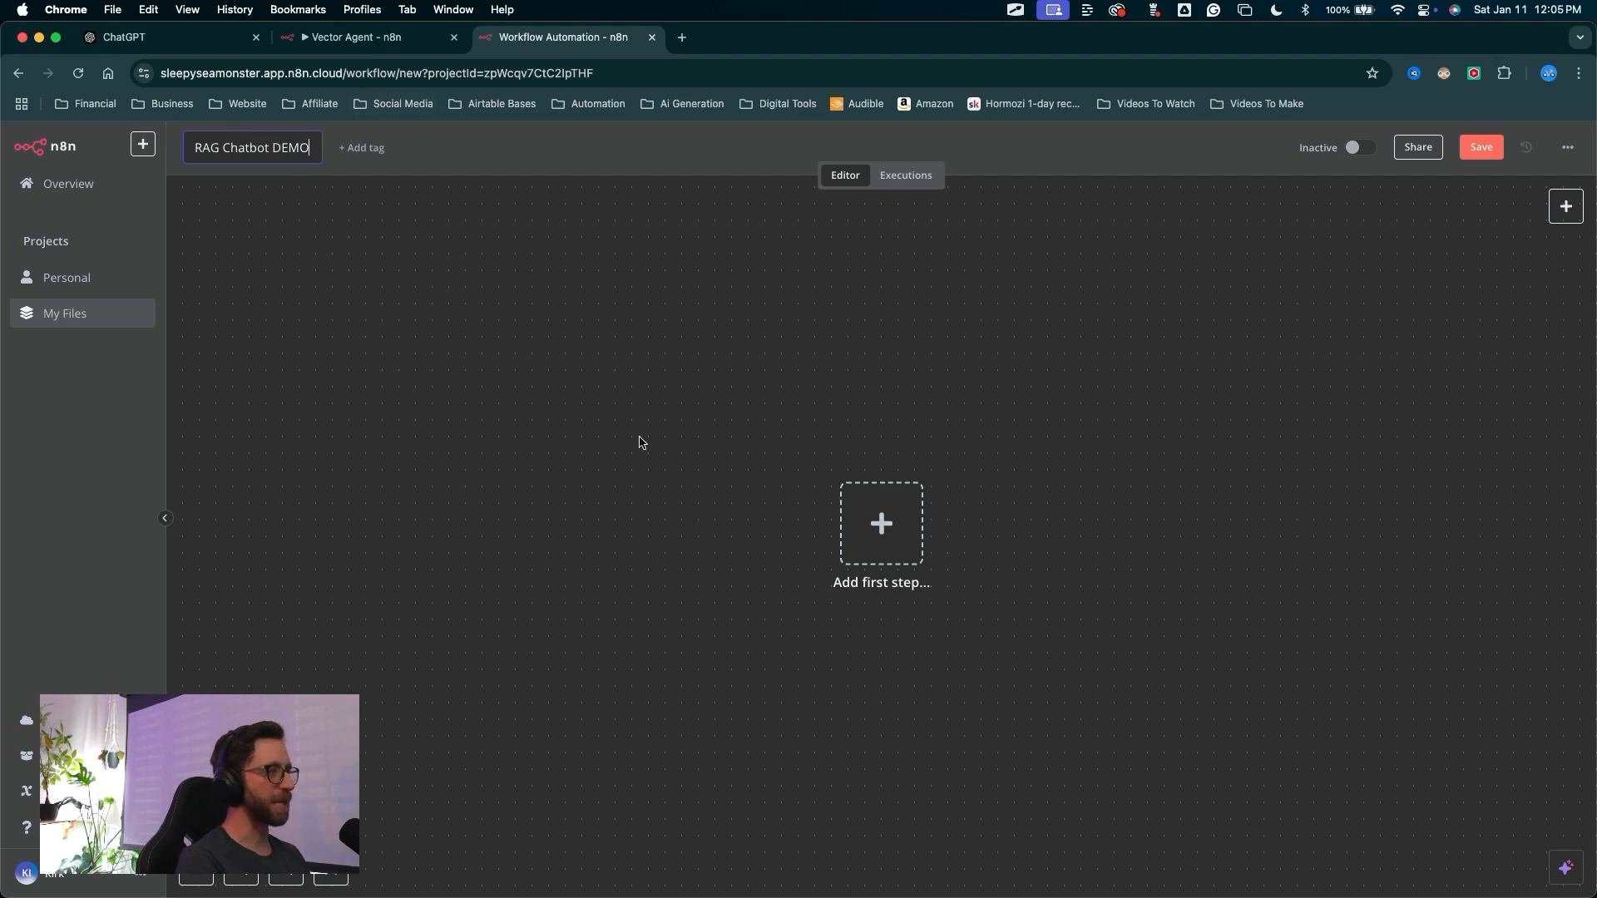
key(Return)
Add a Google Drive trigger that fires on changes involving a specific folder as the first step
key(ctrl+a)
drag(652, 489, 784, 524)
key(Escape)
click(785, 526)
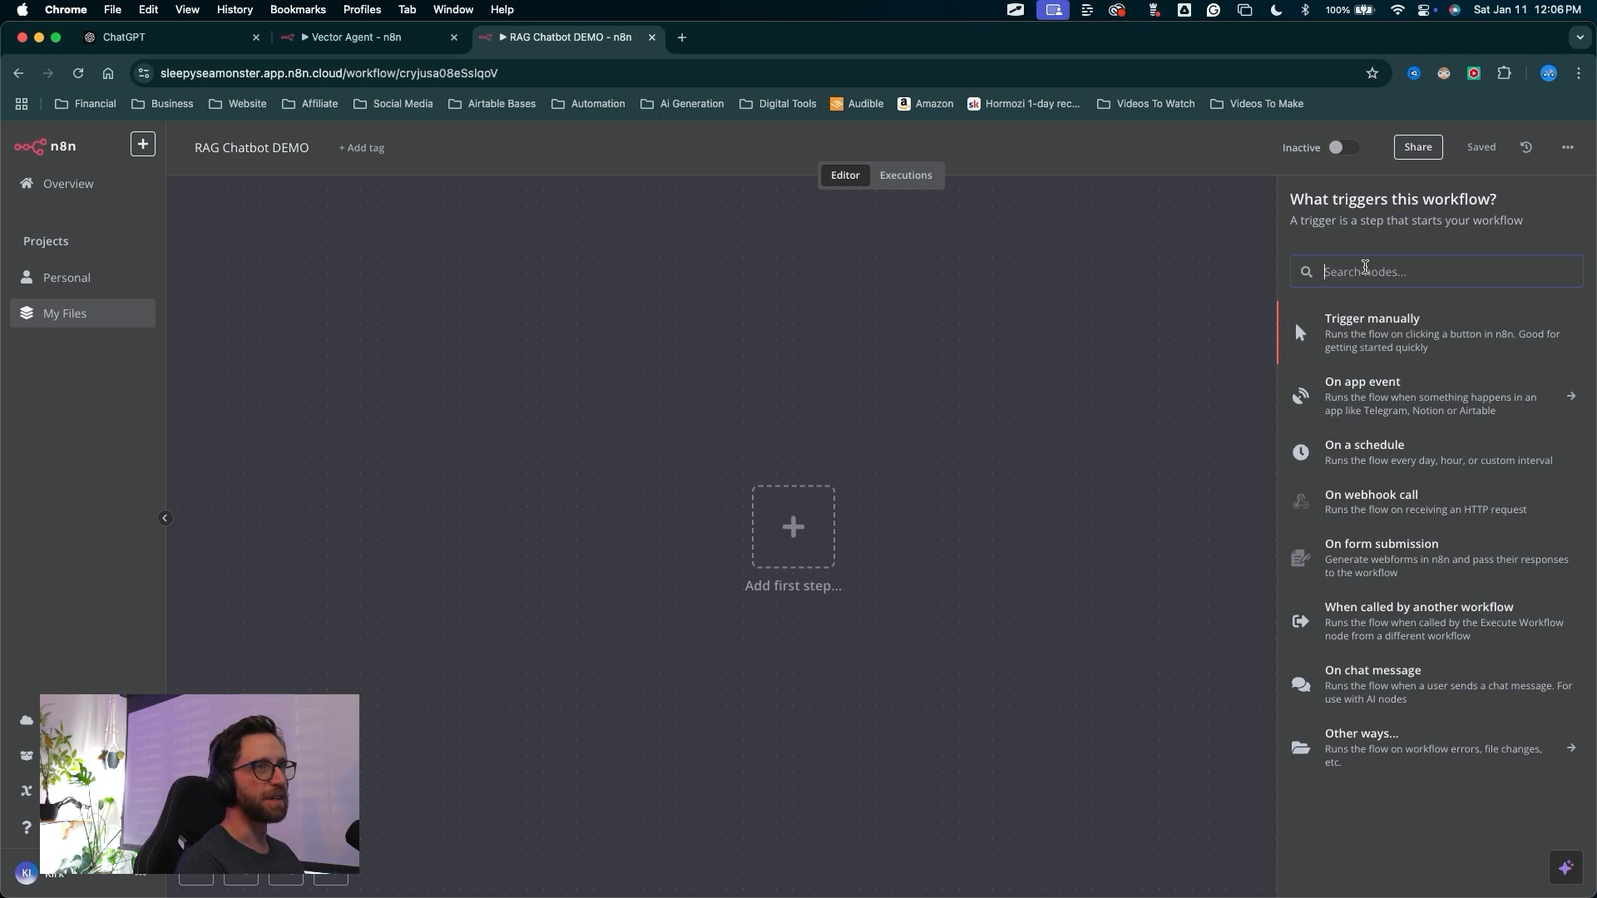
text(google)
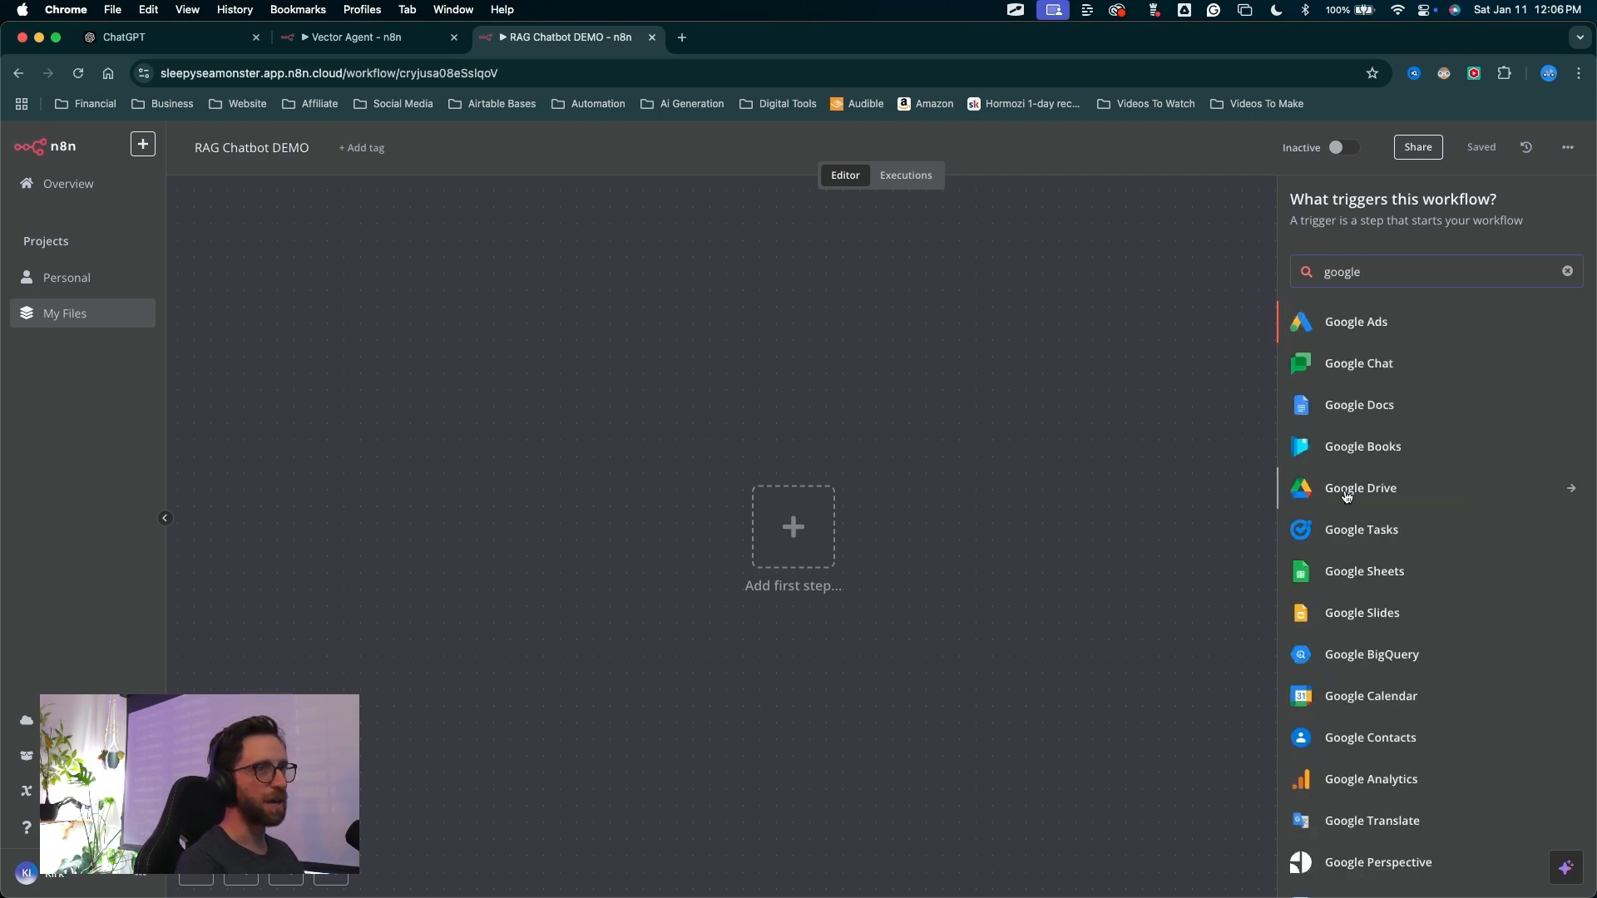
click(1346, 497)
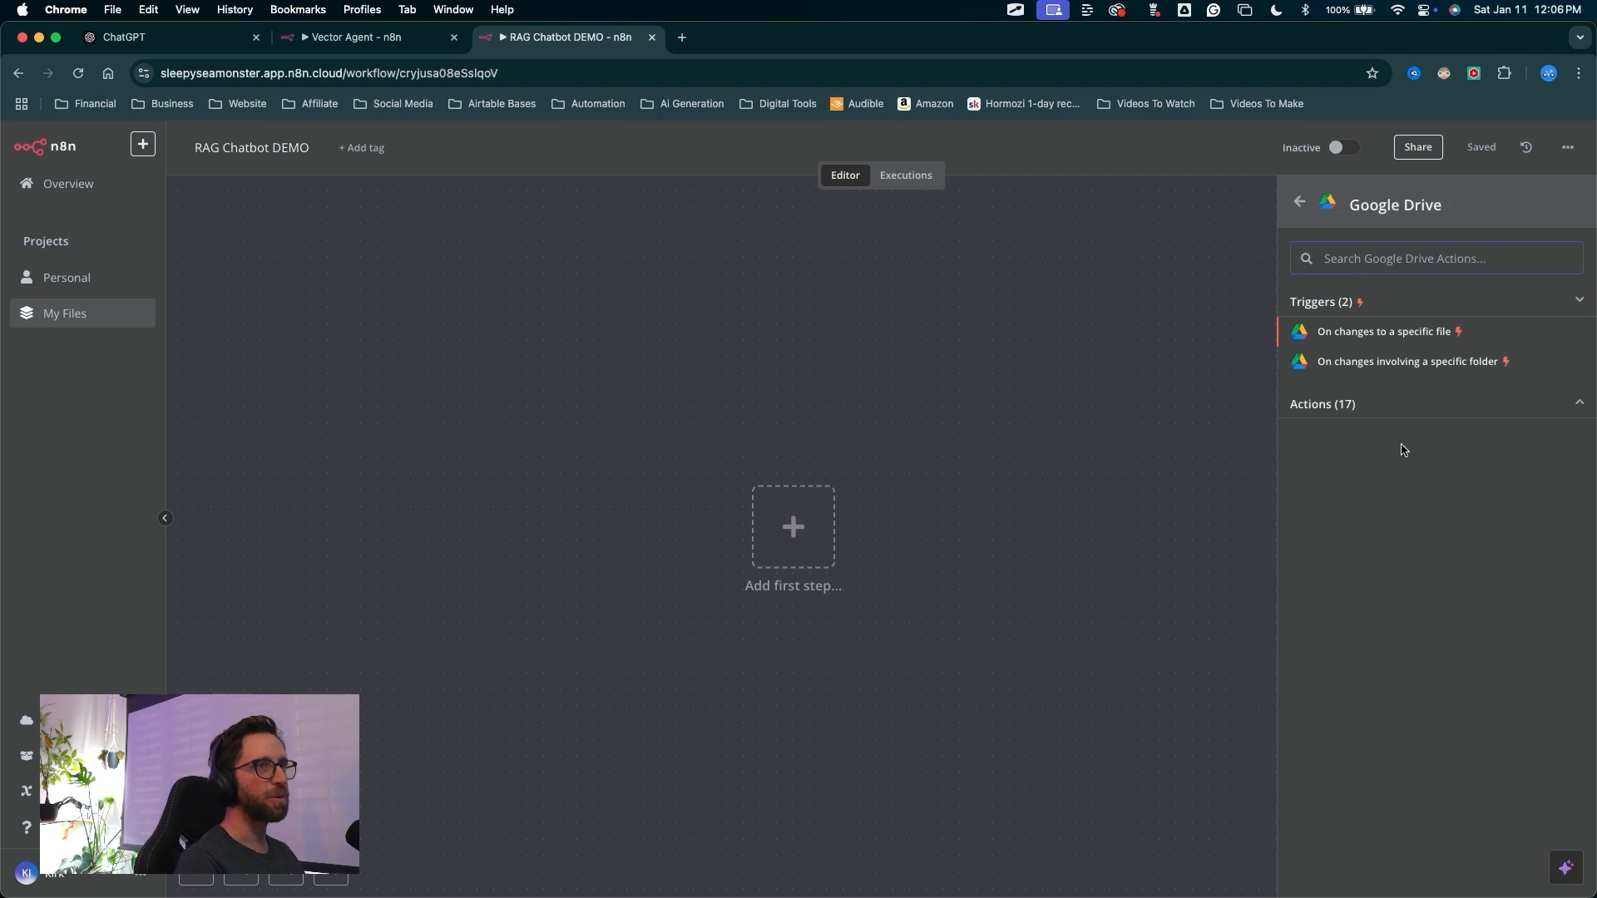
key(alt+Tab)
mouse_move(1378, 567)
mouse_down()
mouse_move(1348, 379)
mouse_move(1459, 369)
mouse_up()
click(1460, 368)
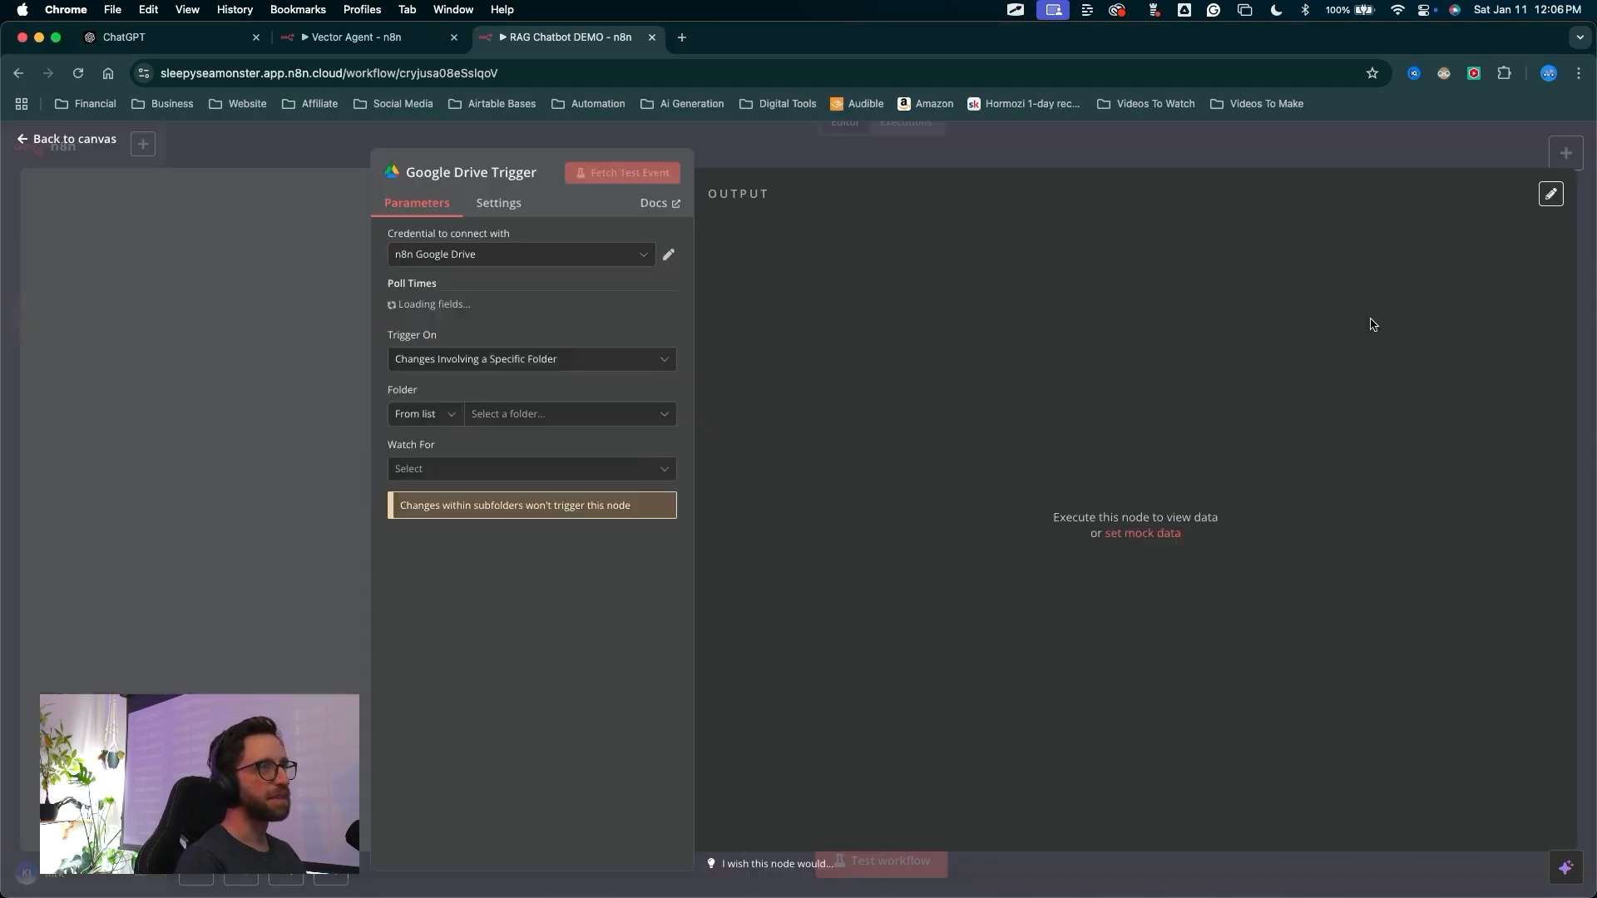
Open the Google Cloud console in a new browser tab to set up the Drive credential
drag(294, 417, 400, 263)
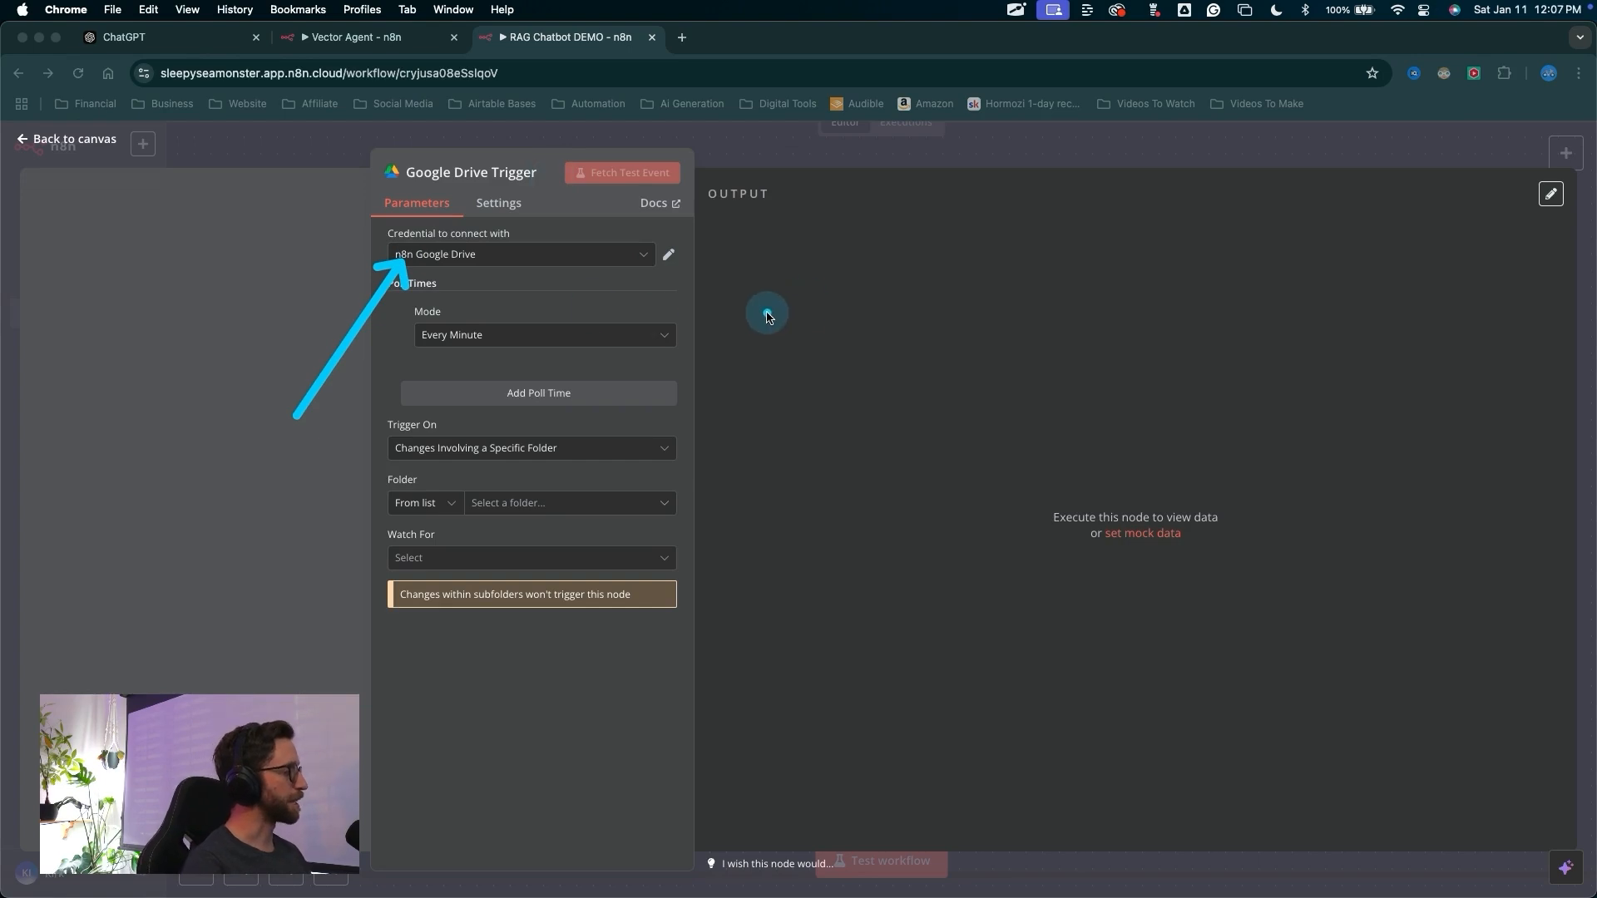
key(Escape)
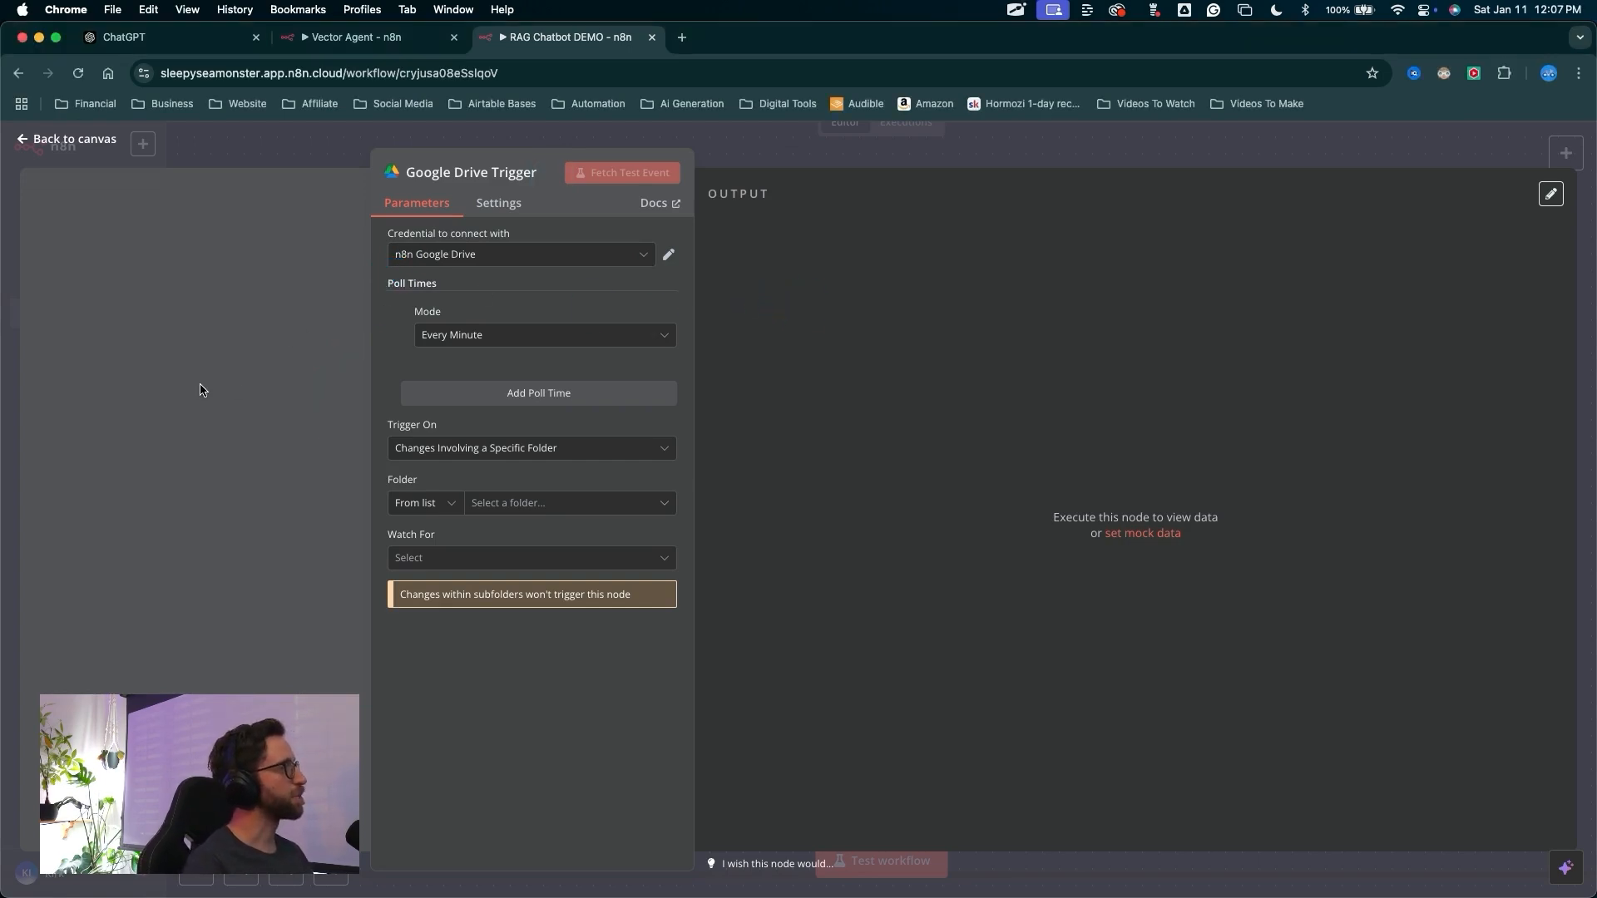
mouse_move(225, 403)
mouse_down()
mouse_move(307, 306)
mouse_move(391, 258)
mouse_up()
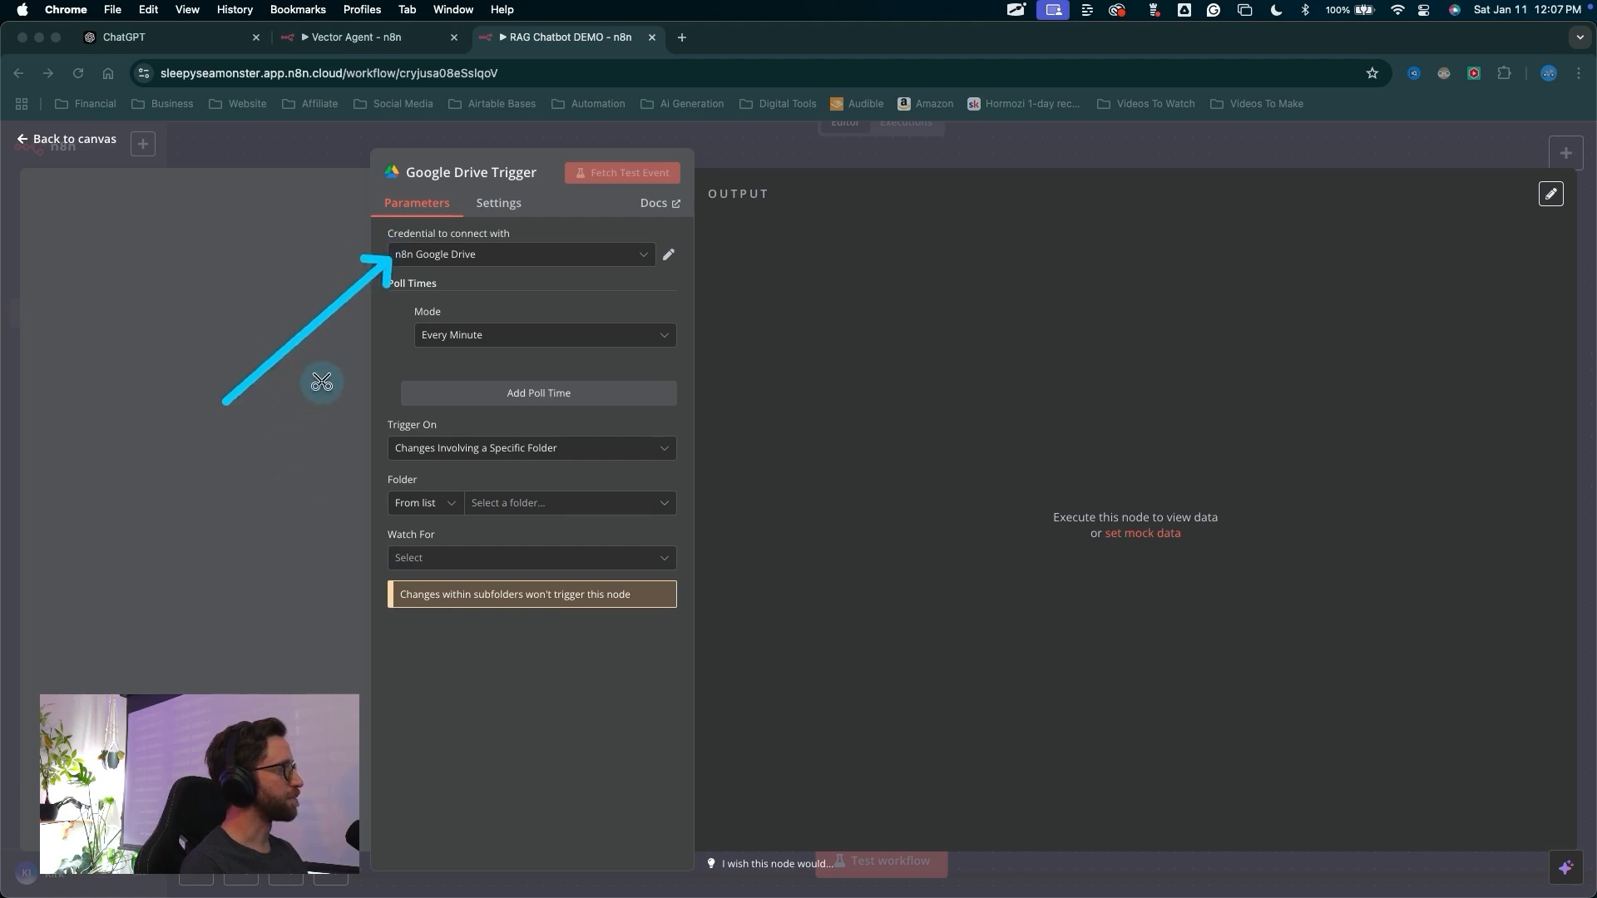
mouse_move(58, 422)
mouse_down()
mouse_move(341, 243)
mouse_move(374, 258)
mouse_up()
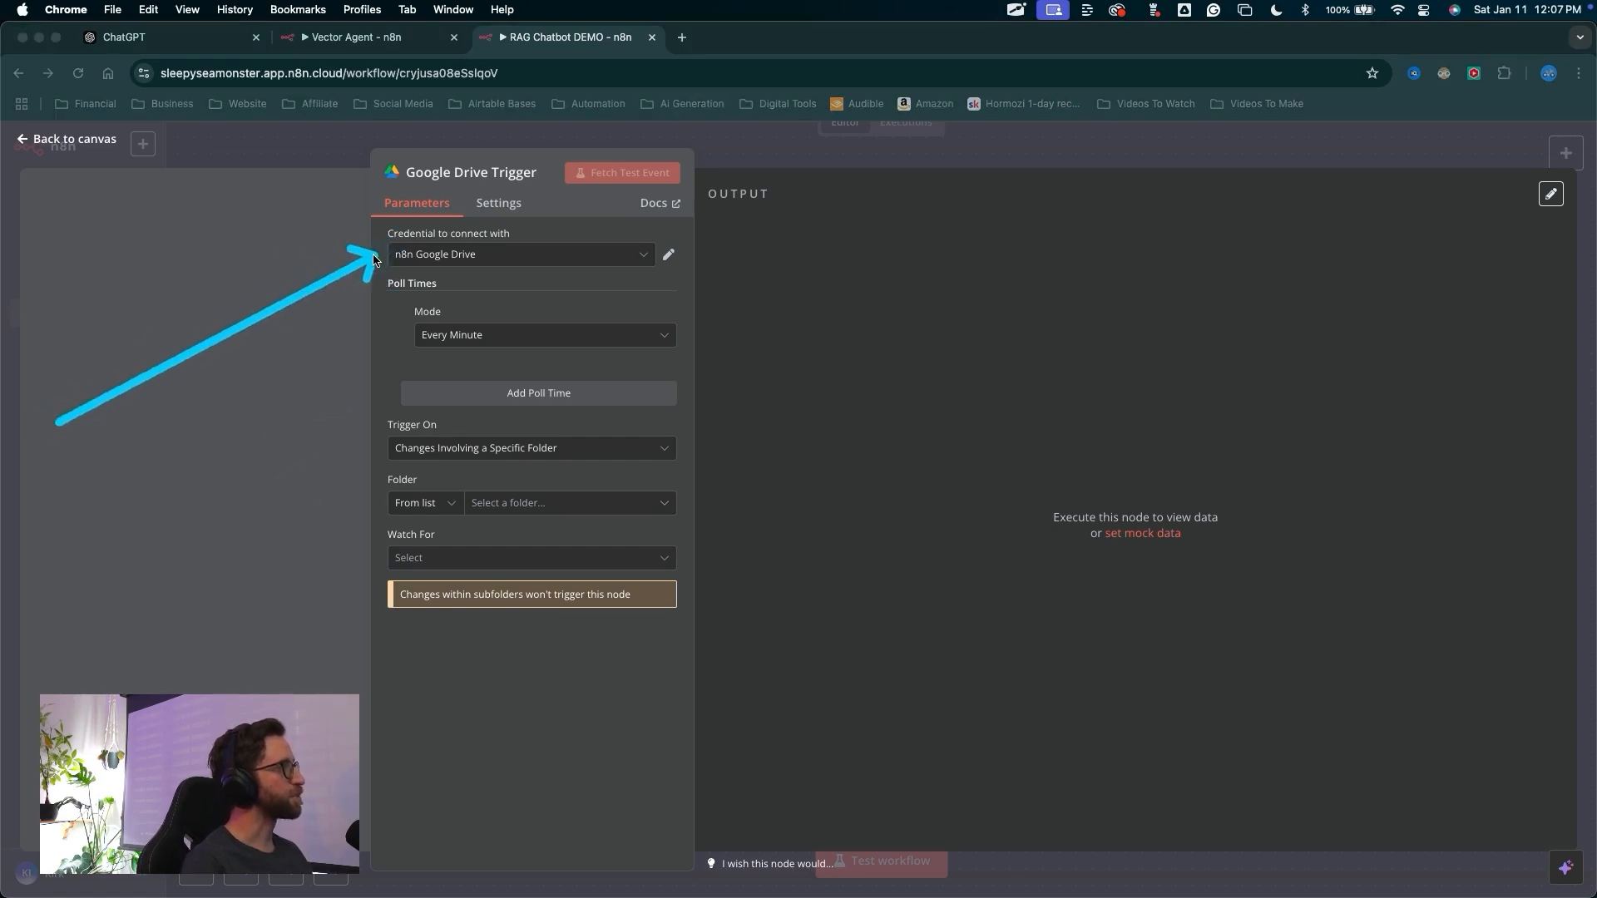
key(Escape)
key(ctrl+t)
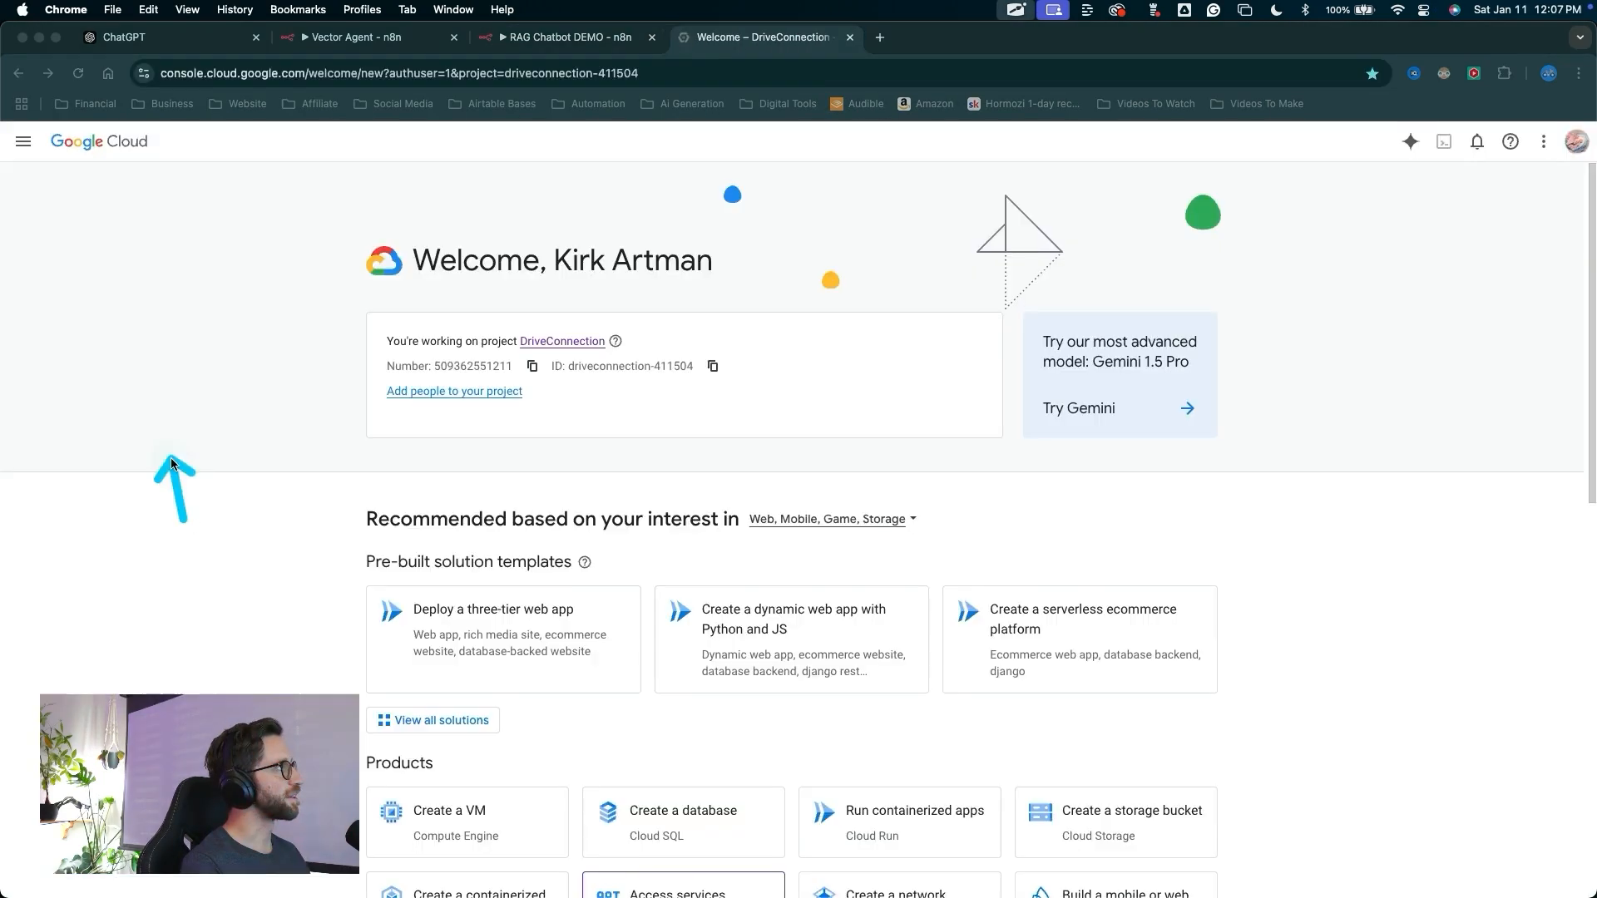
Create a new Google Cloud project named "n8n DEMO"
mouse_move(171, 462)
mouse_down()
mouse_move(104, 167)
mouse_move(183, 89)
mouse_move(285, 88)
mouse_move(261, 405)
mouse_up()
key(Escape)
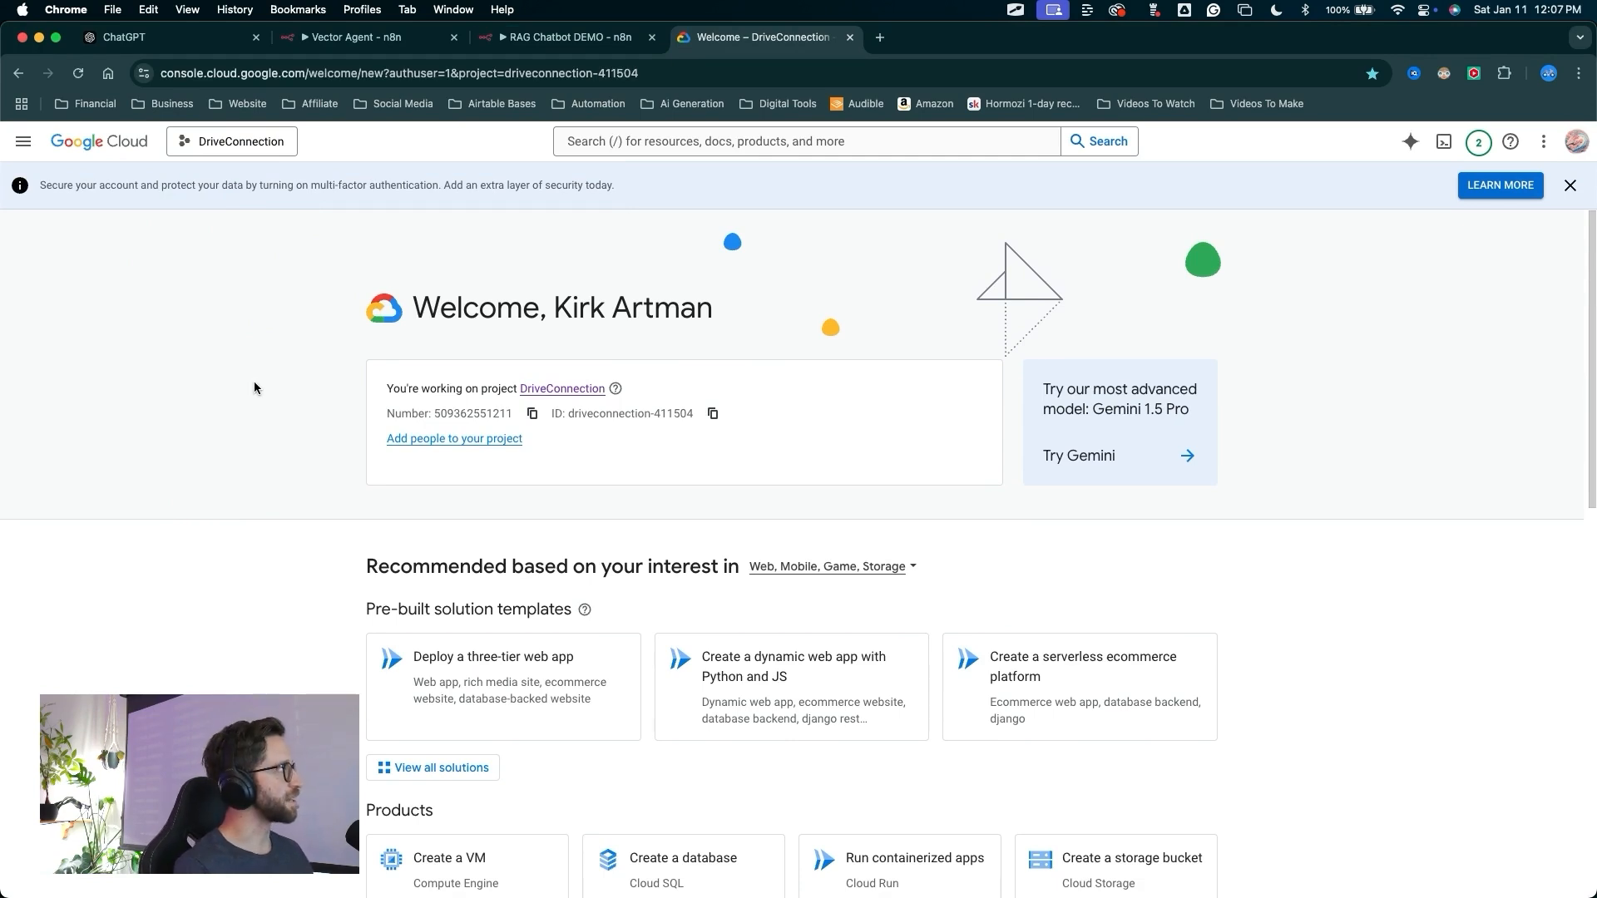
drag(255, 387, 237, 149)
key(Escape)
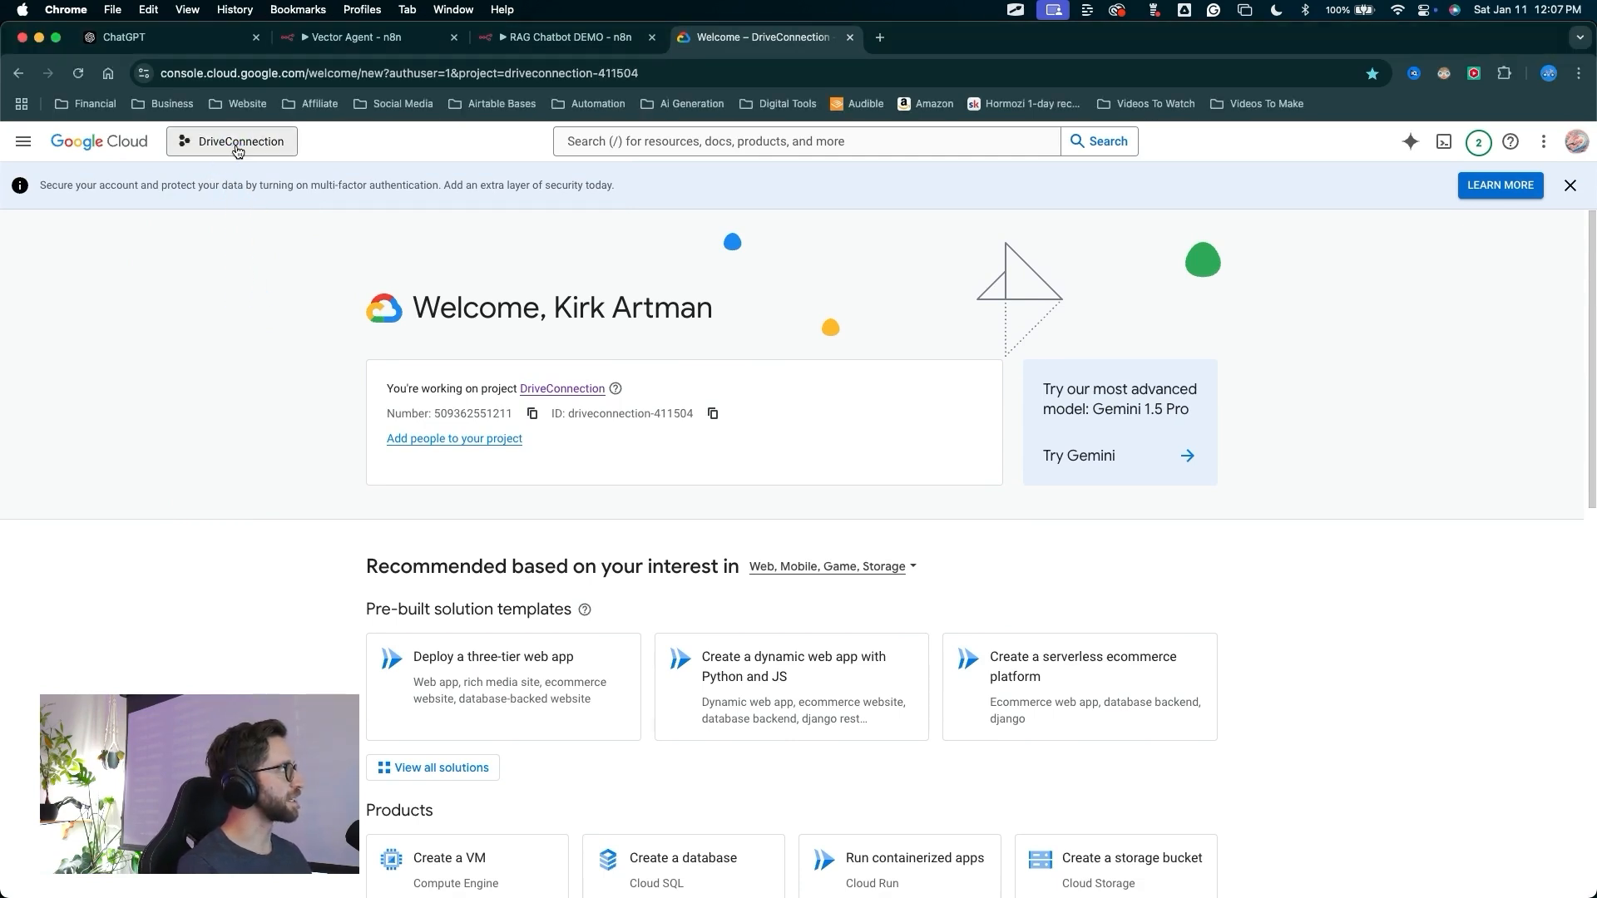
click(237, 149)
mouse_move(916, 541)
mouse_down()
mouse_move(1061, 312)
mouse_move(1048, 283)
mouse_move(1056, 303)
mouse_up()
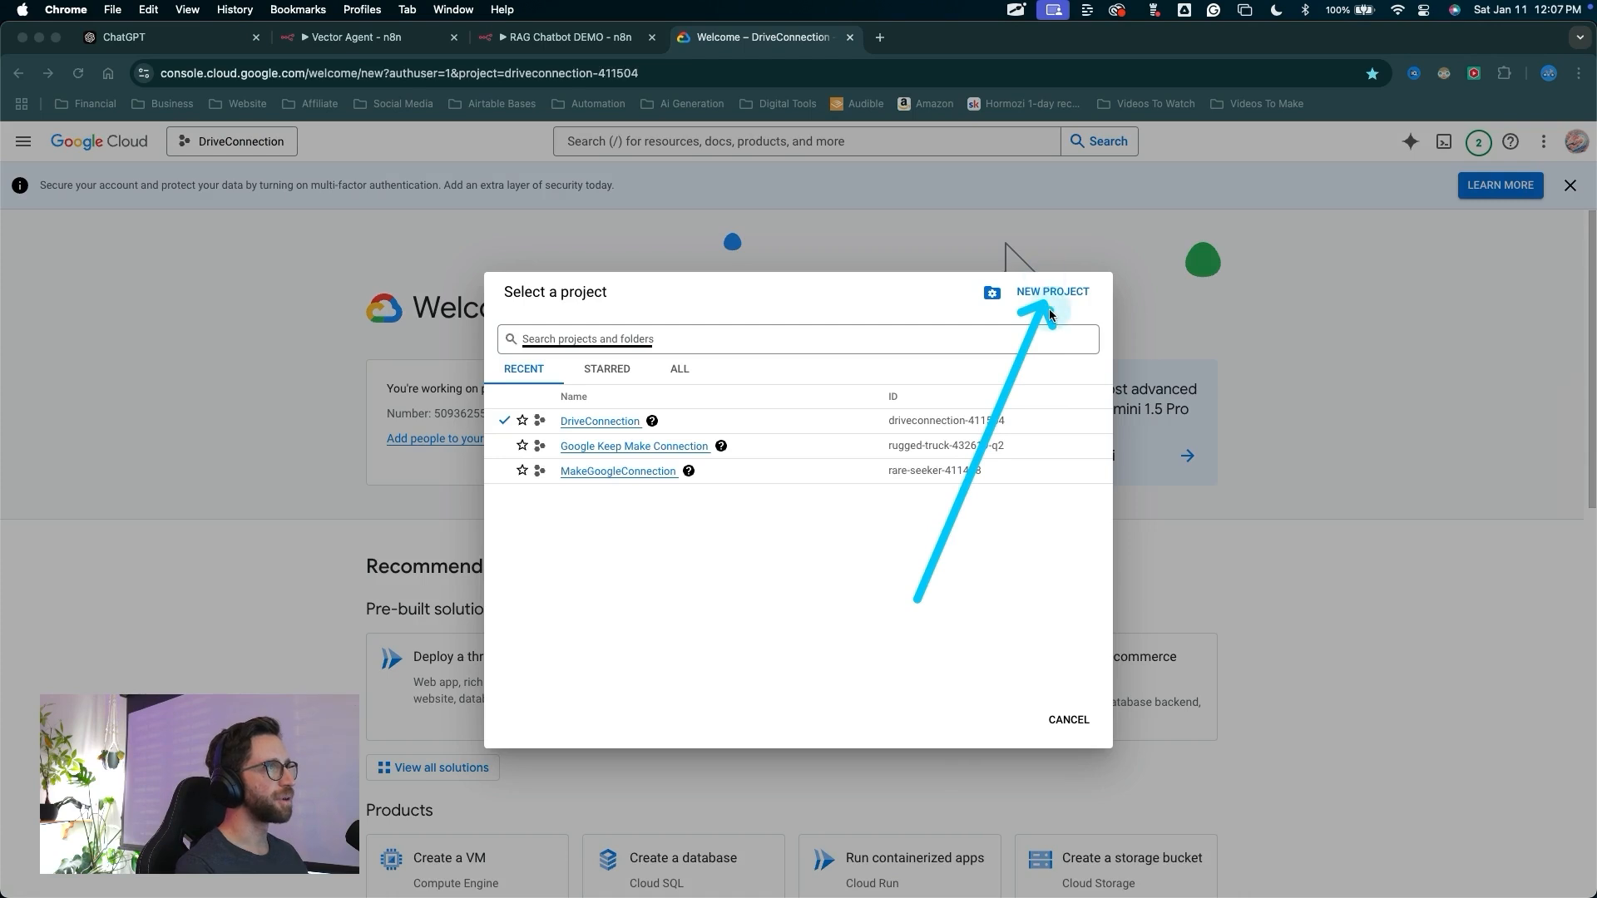
key(Escape)
click(1050, 293)
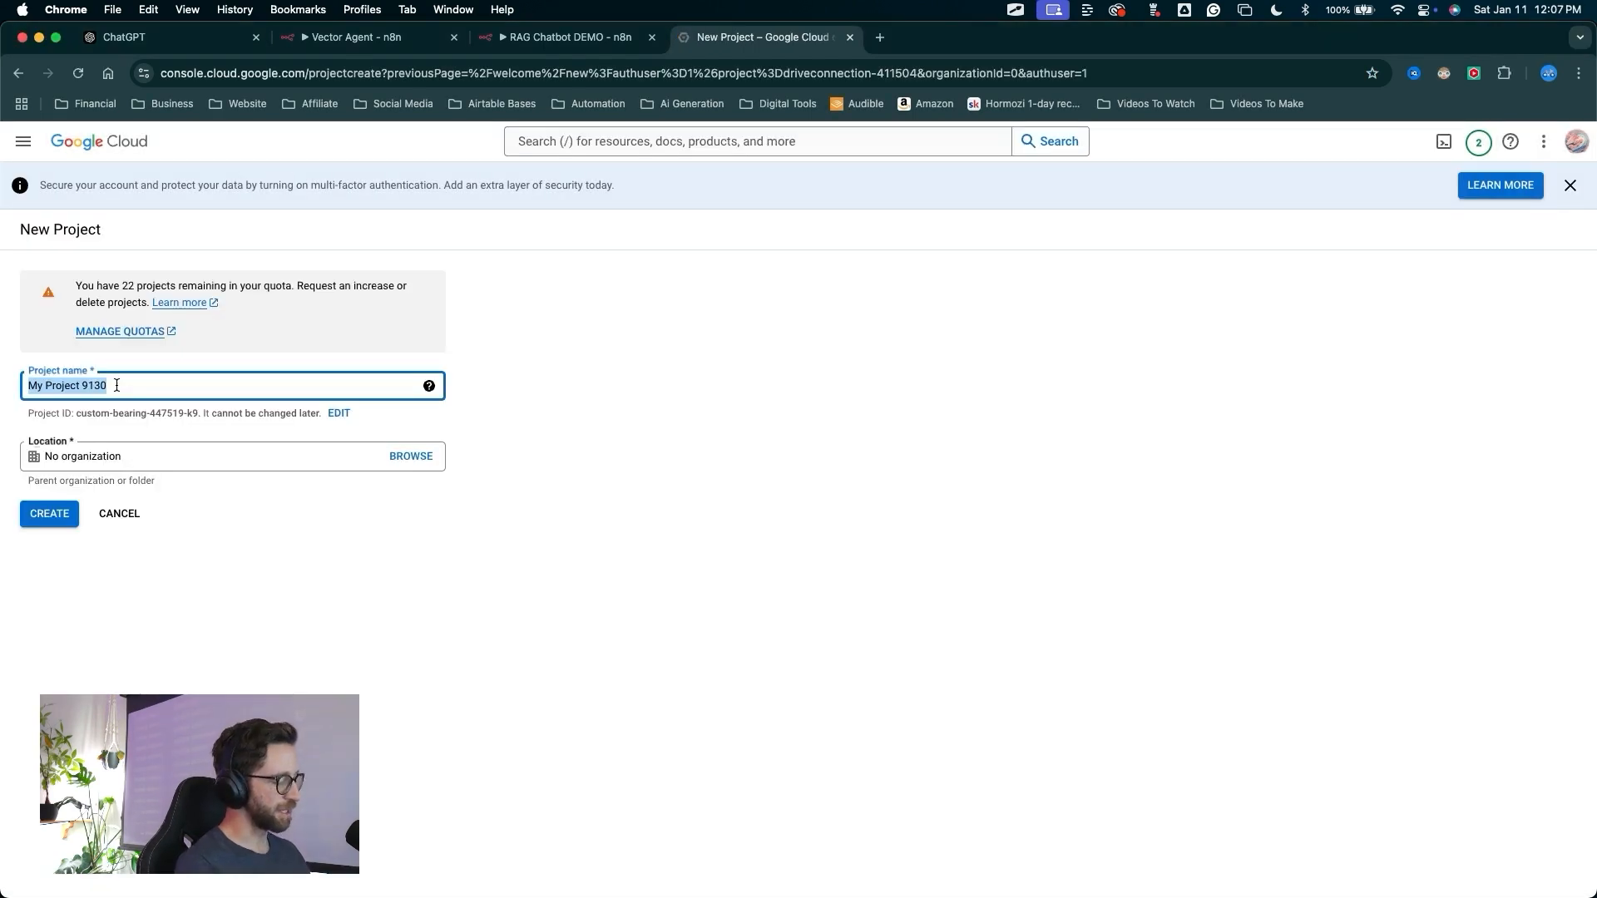
text(n8n DEMO)
drag(212, 624, 83, 536)
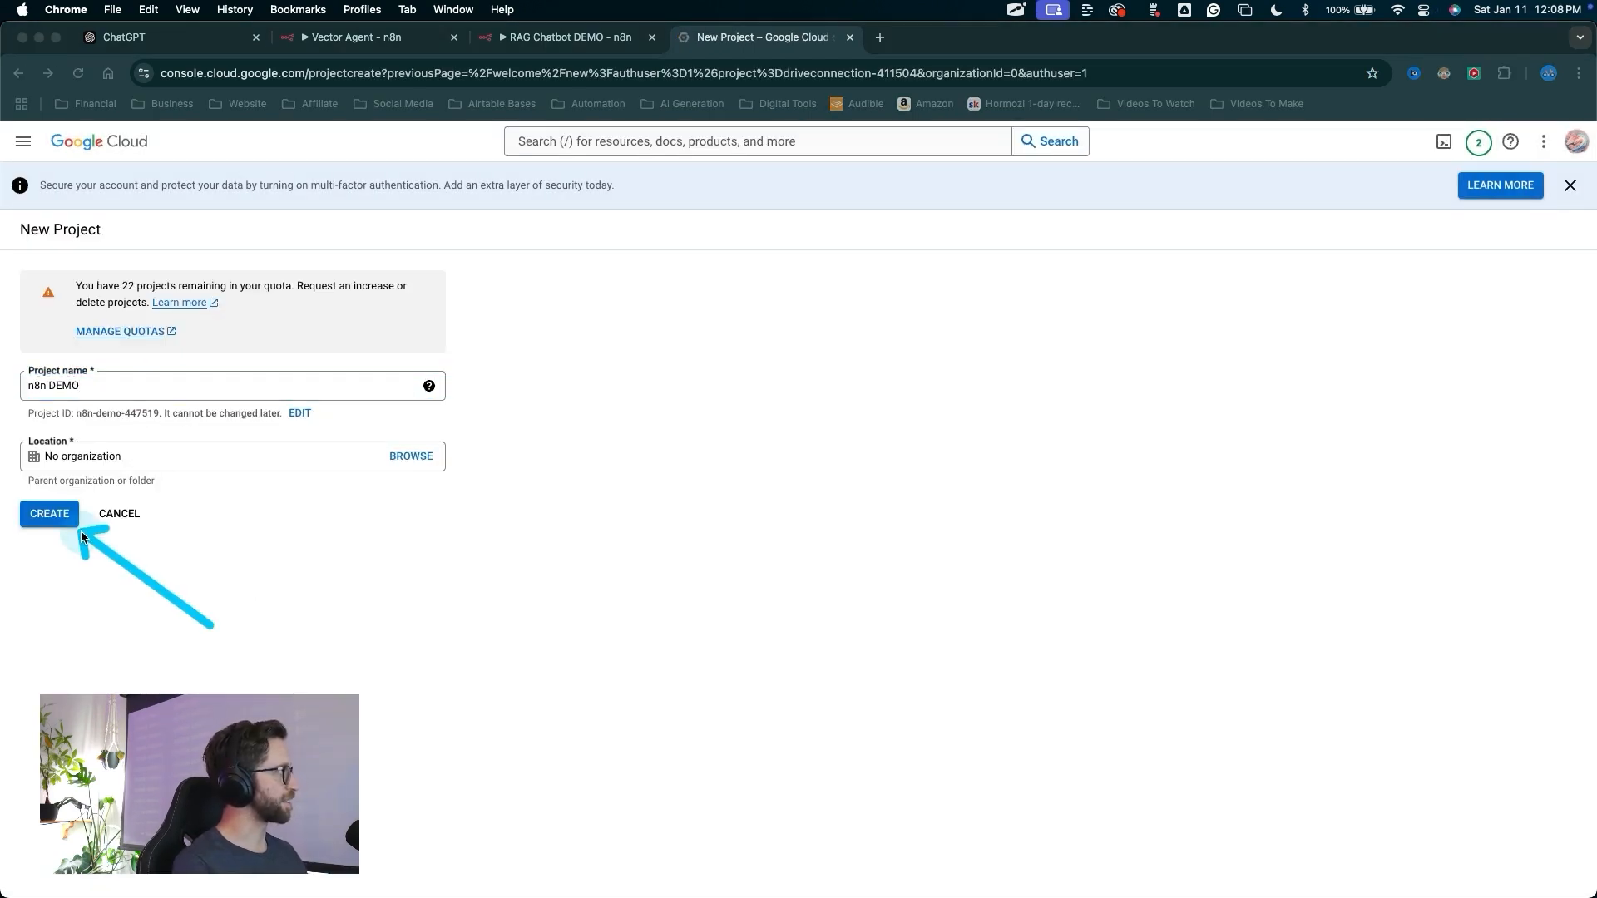
click(67, 520)
Switch the console to the n8n DEMO project
mouse_move(274, 476)
mouse_down()
mouse_move(221, 357)
mouse_move(247, 170)
mouse_up()
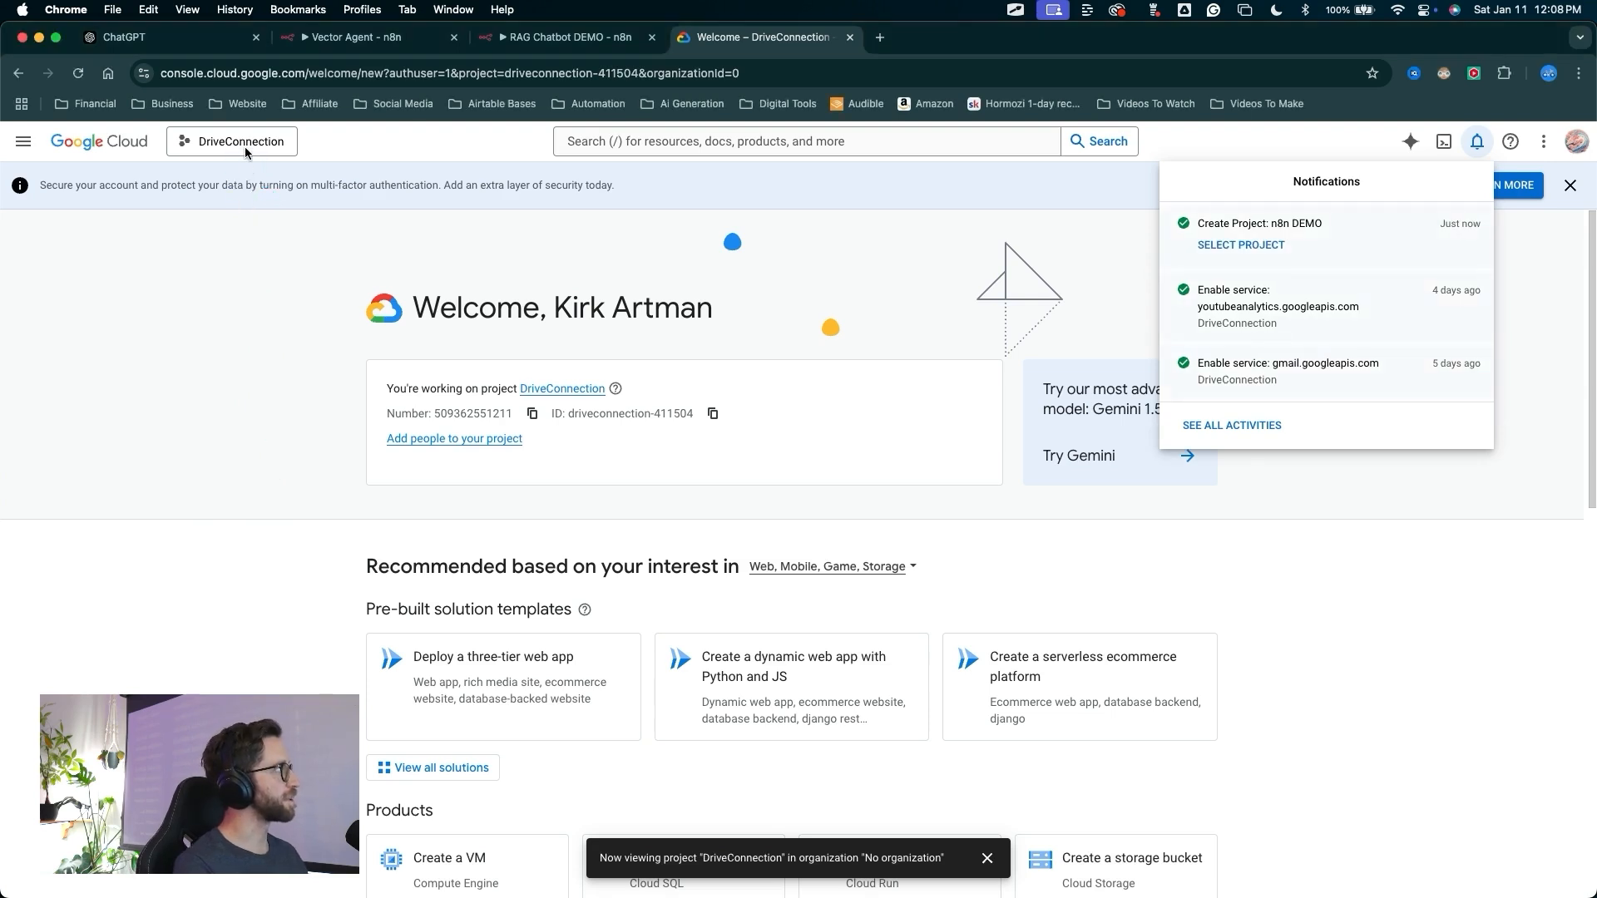
click(246, 146)
drag(567, 620, 587, 433)
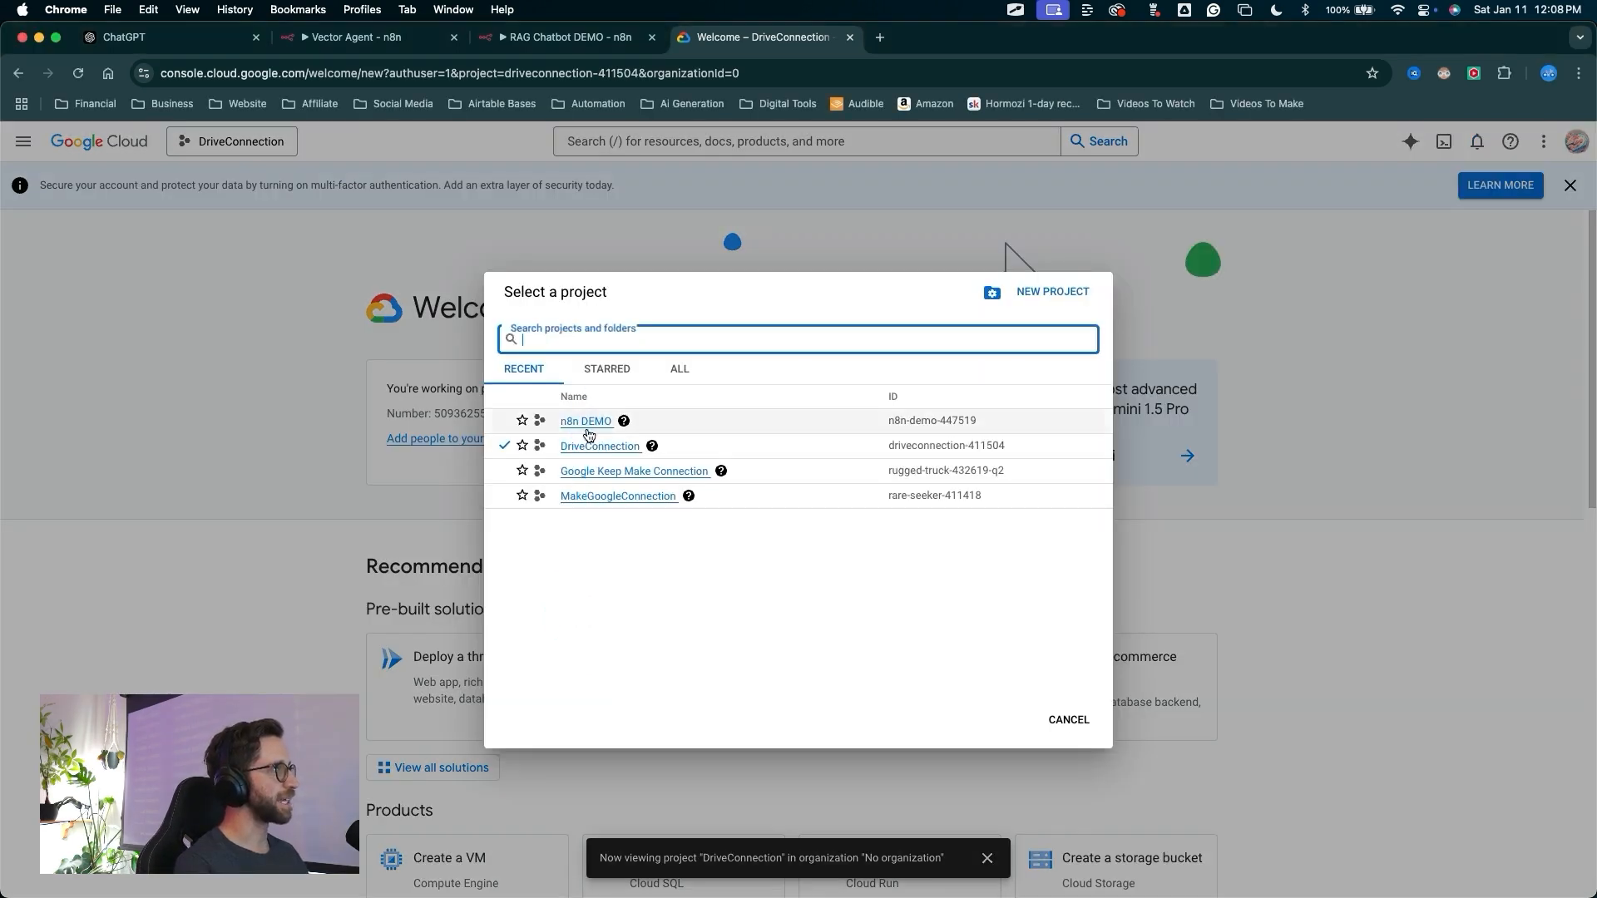
click(586, 421)
mouse_move(229, 403)
mouse_down()
mouse_move(510, 367)
mouse_move(539, 391)
mouse_up()
click(539, 391)
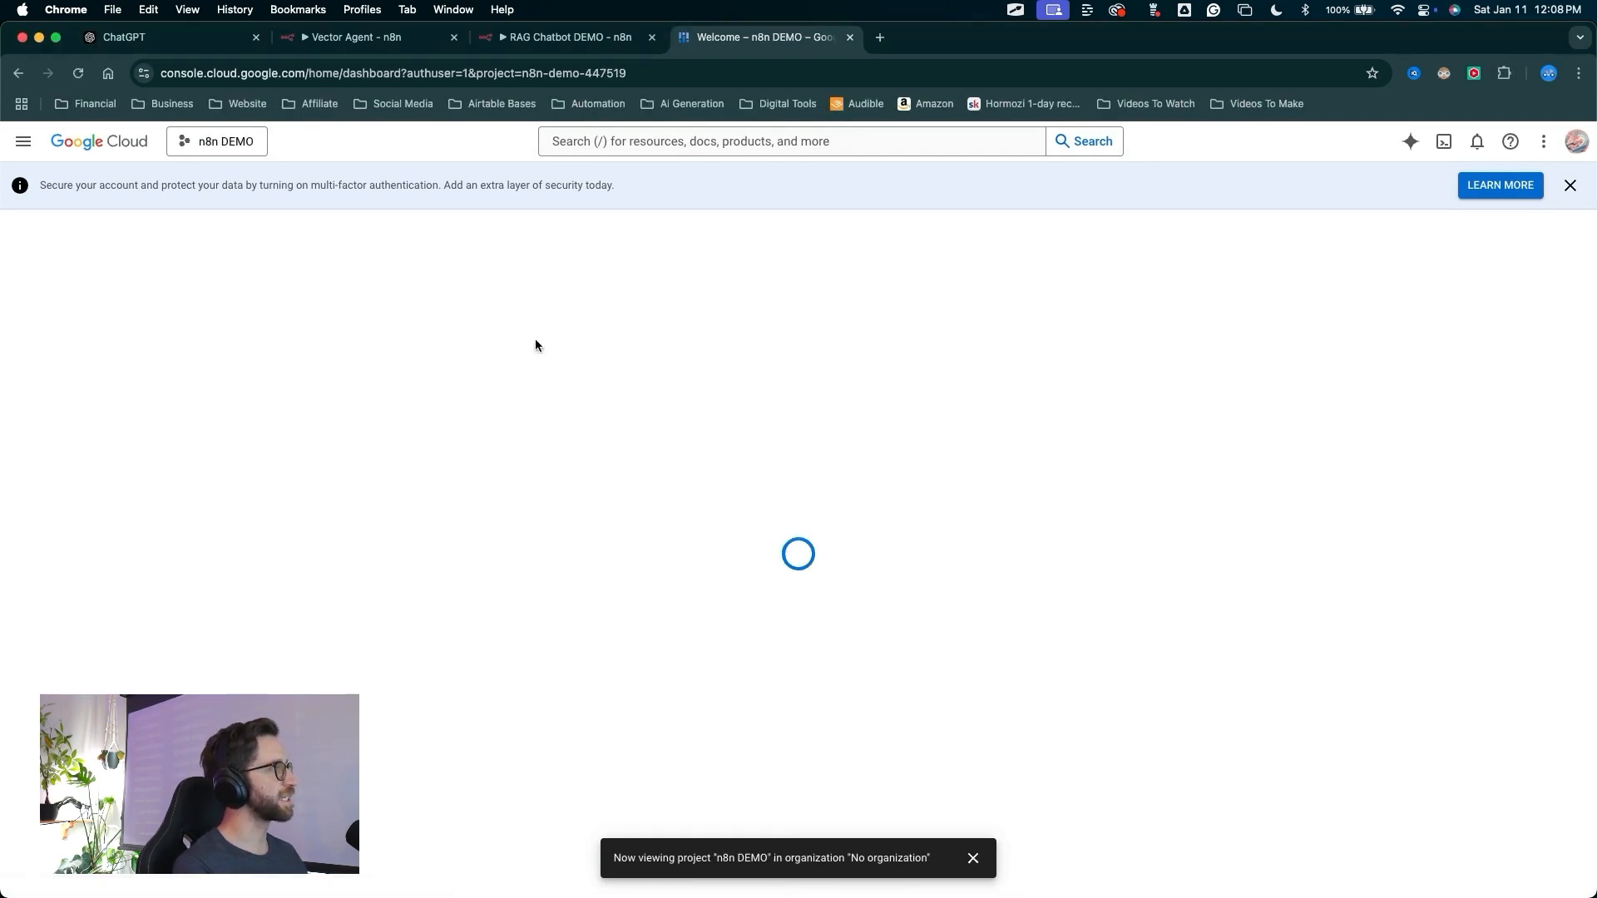
Find the Google Drive API in the API Library by searching "google drive" and enable it
mouse_move(493, 419)
mouse_down()
mouse_move(53, 132)
mouse_move(27, 143)
mouse_up()
click(28, 143)
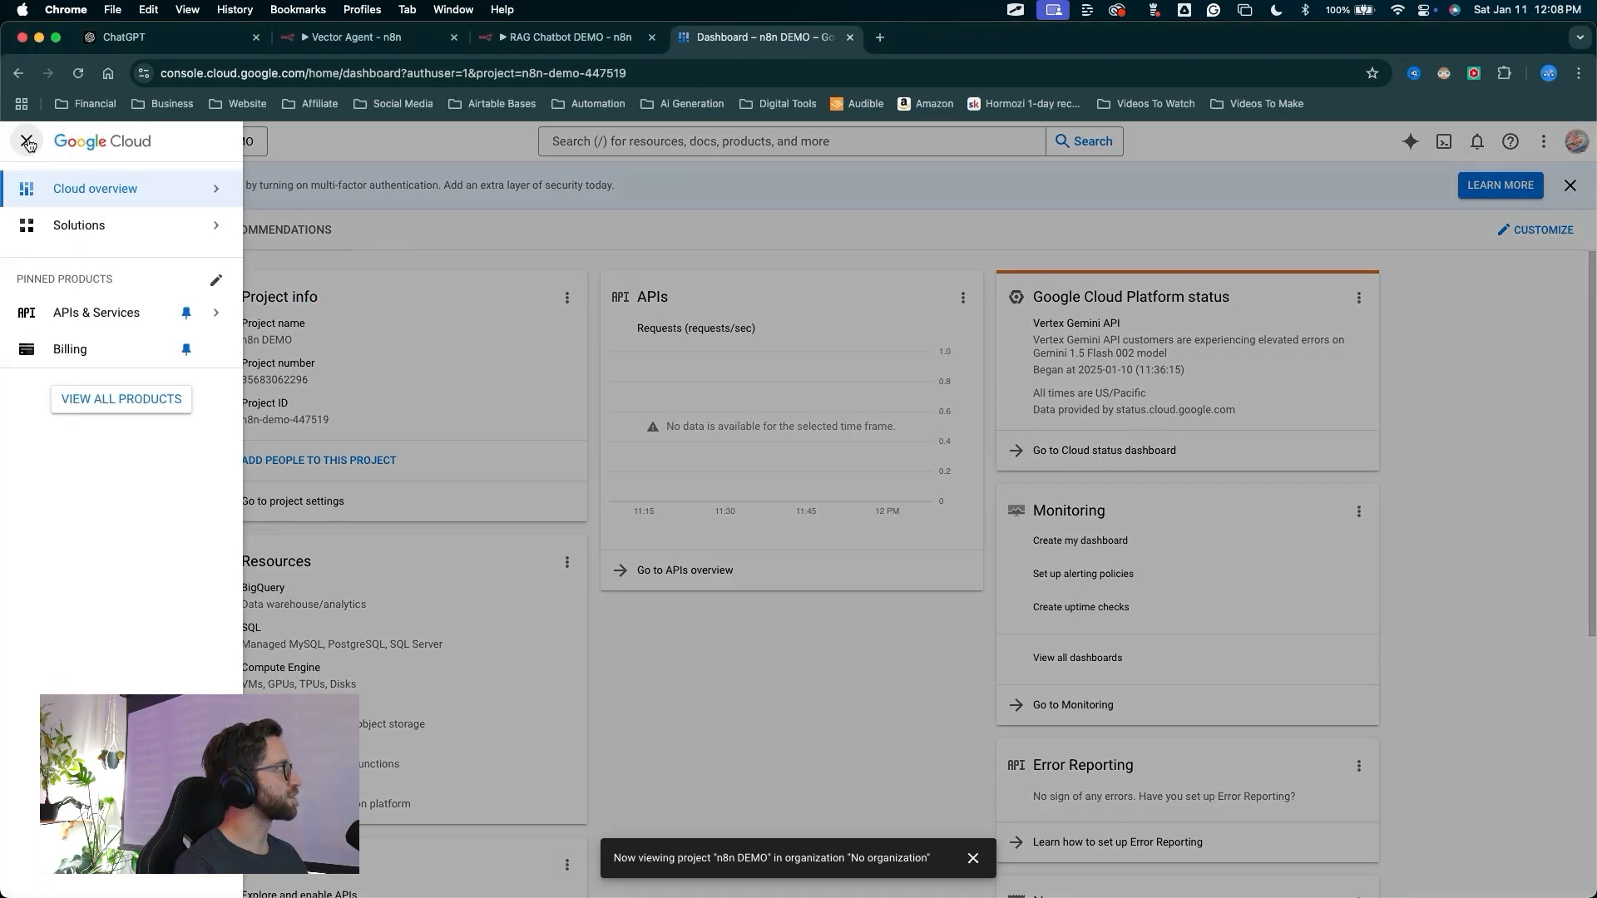
mouse_move(87, 322)
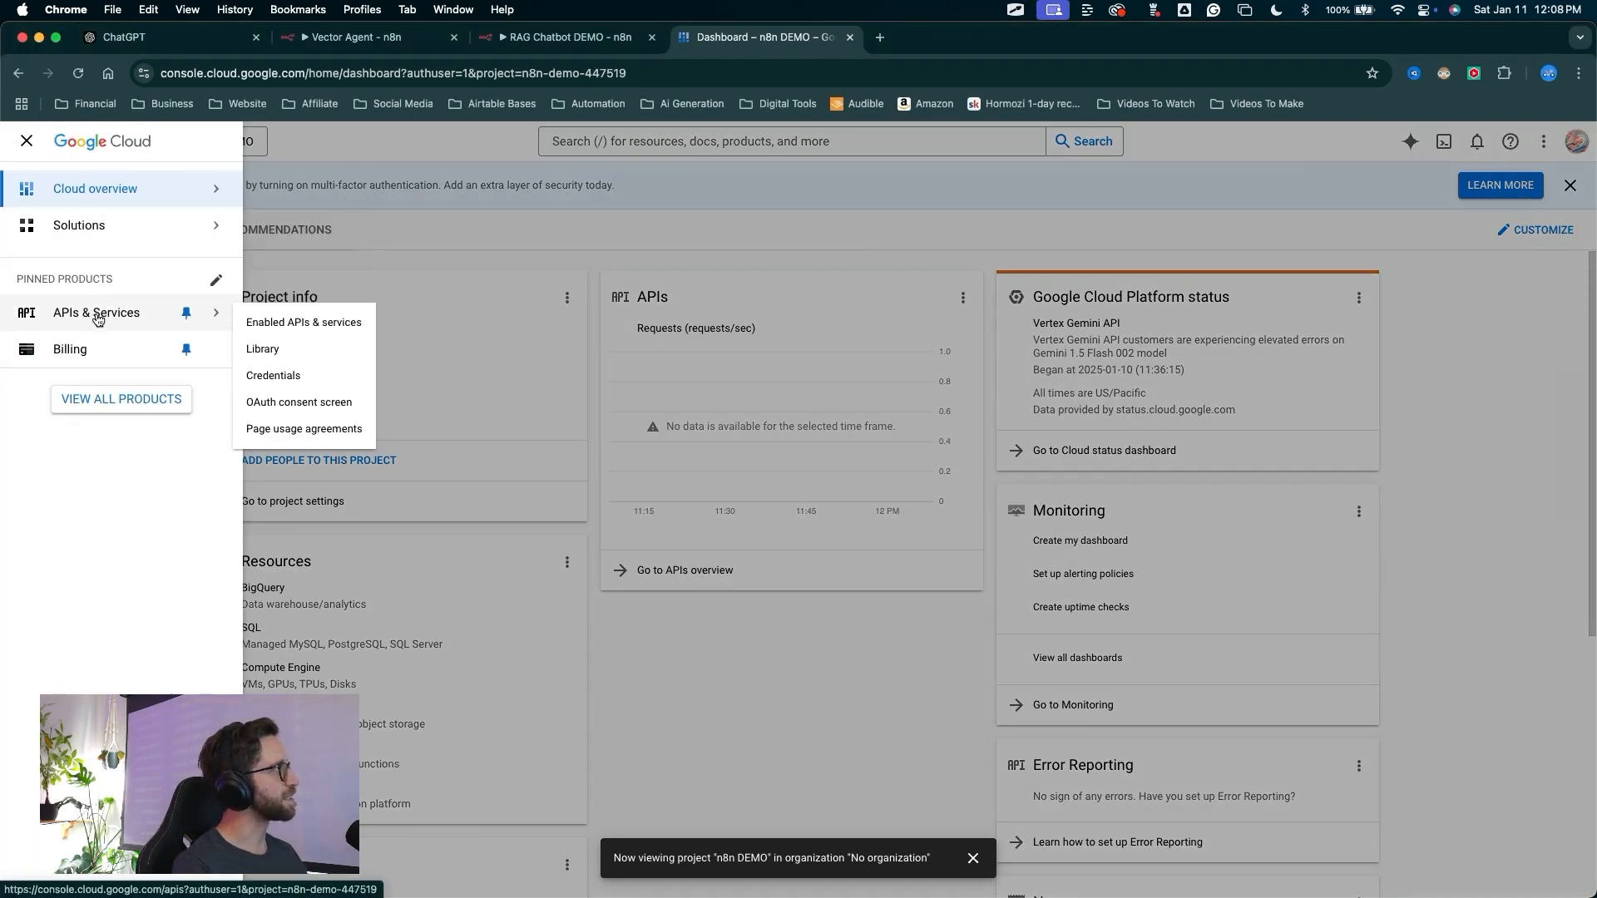
click(303, 328)
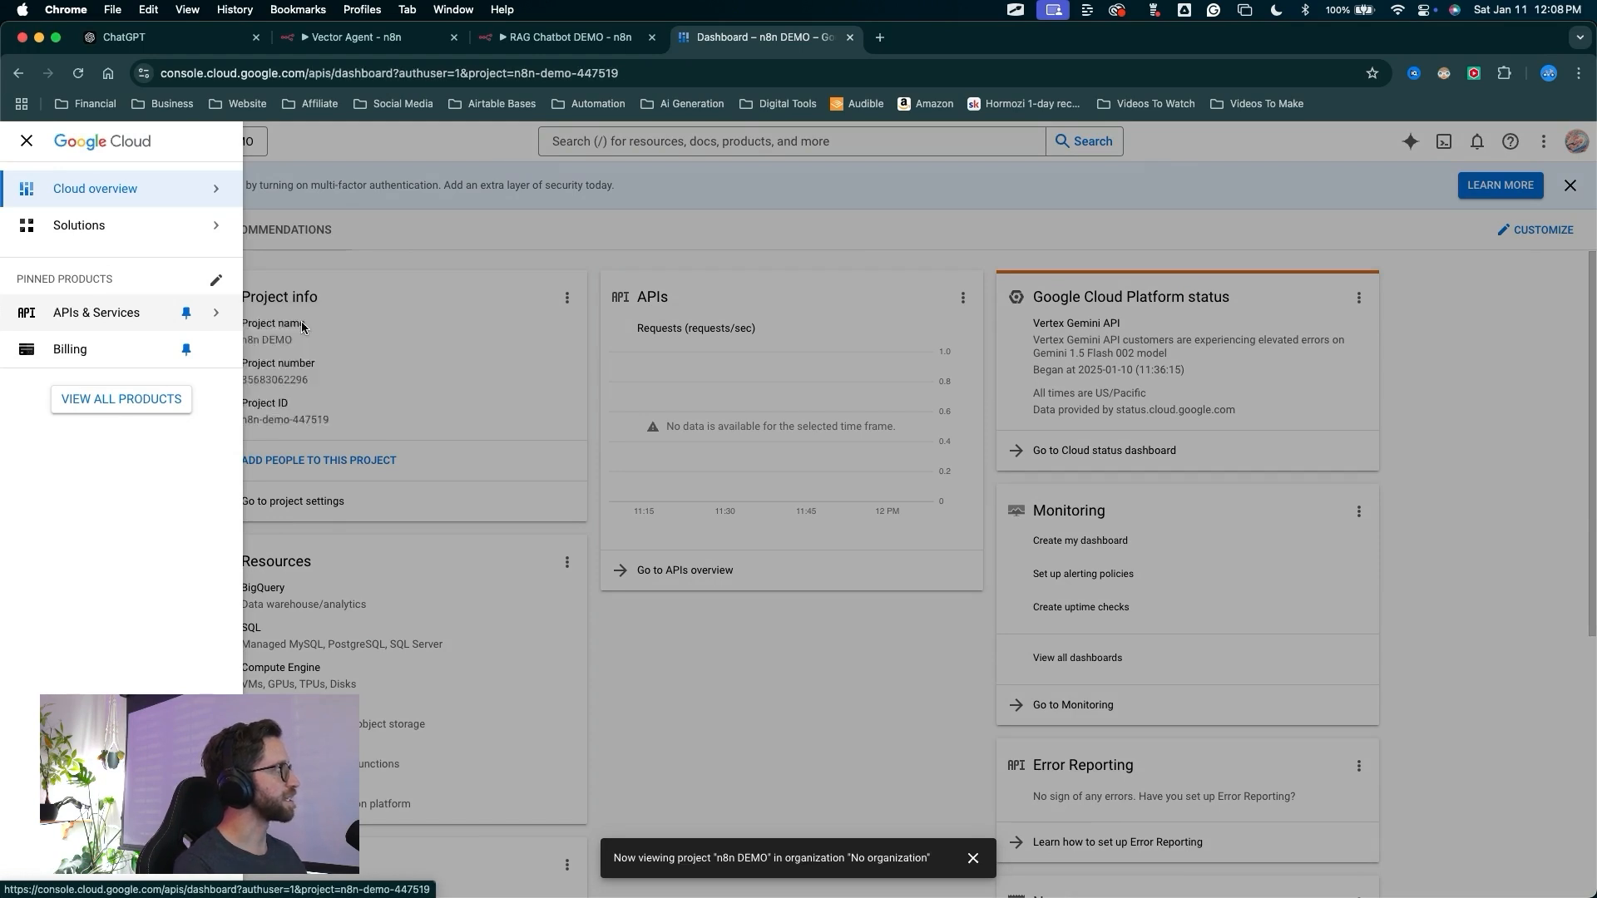
drag(393, 514, 459, 248)
click(454, 240)
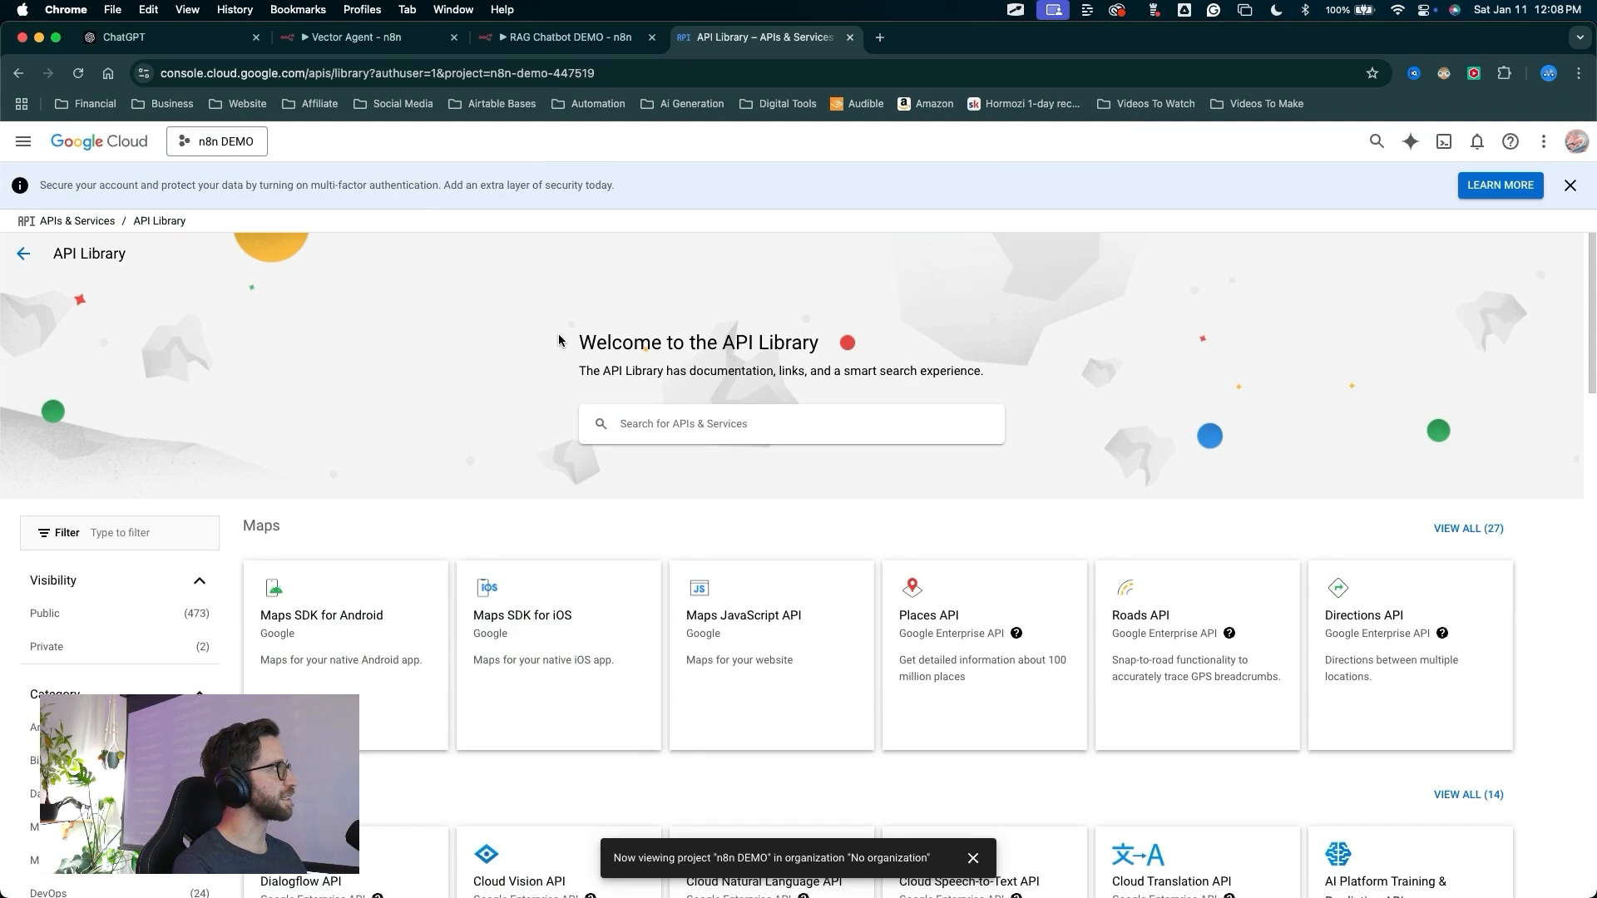
click(637, 431)
text(google dr)
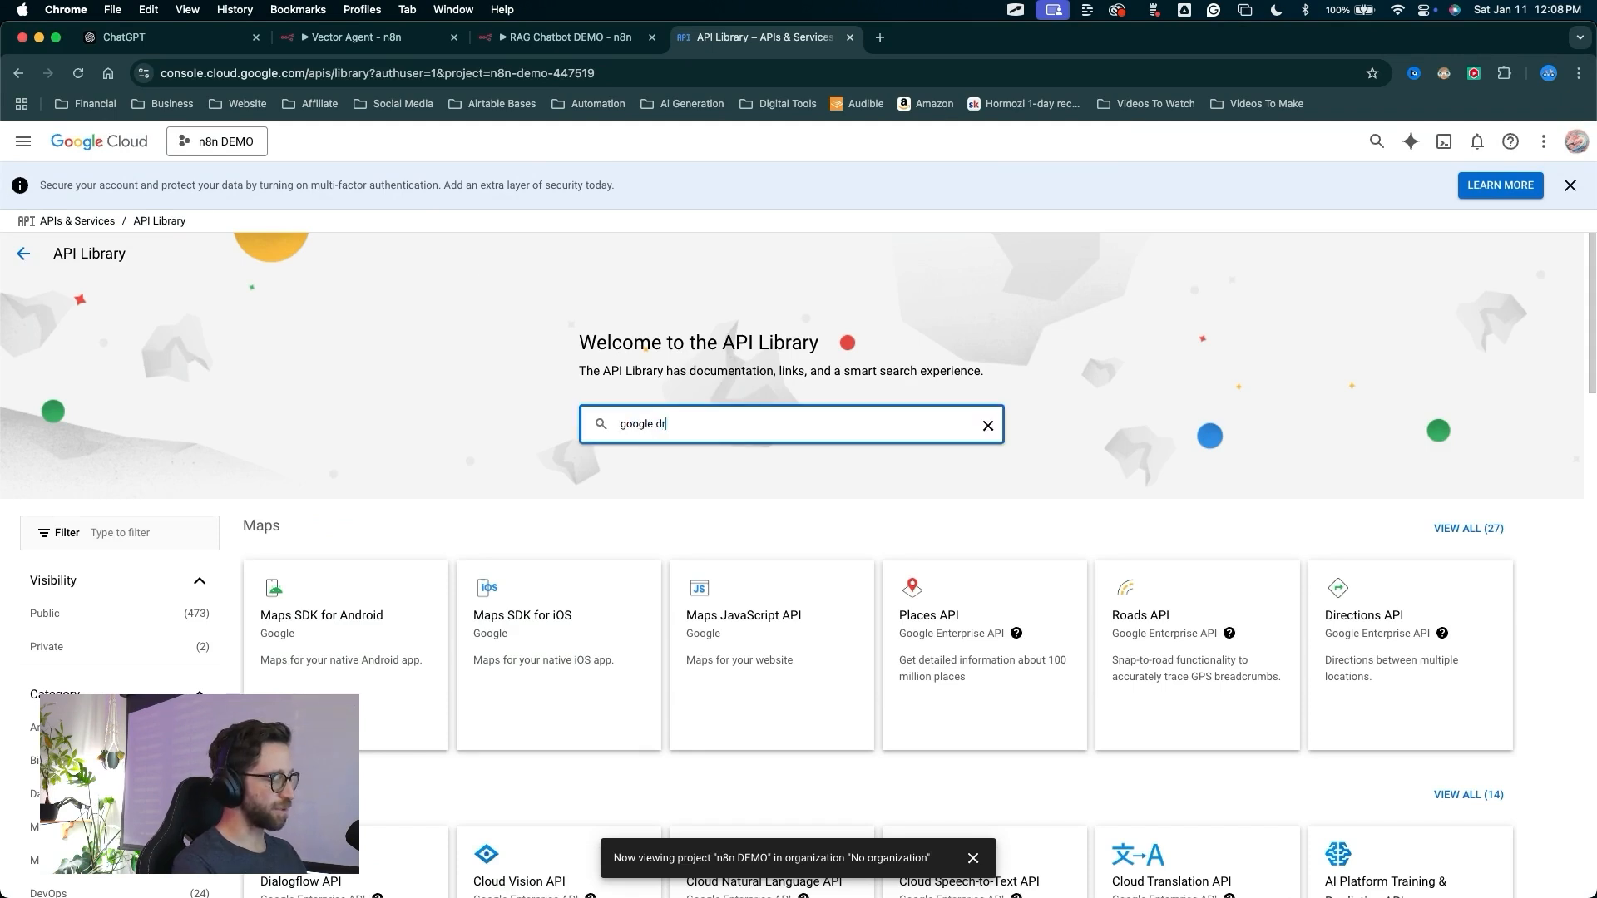
text(ive)
key(Return)
drag(481, 233, 358, 412)
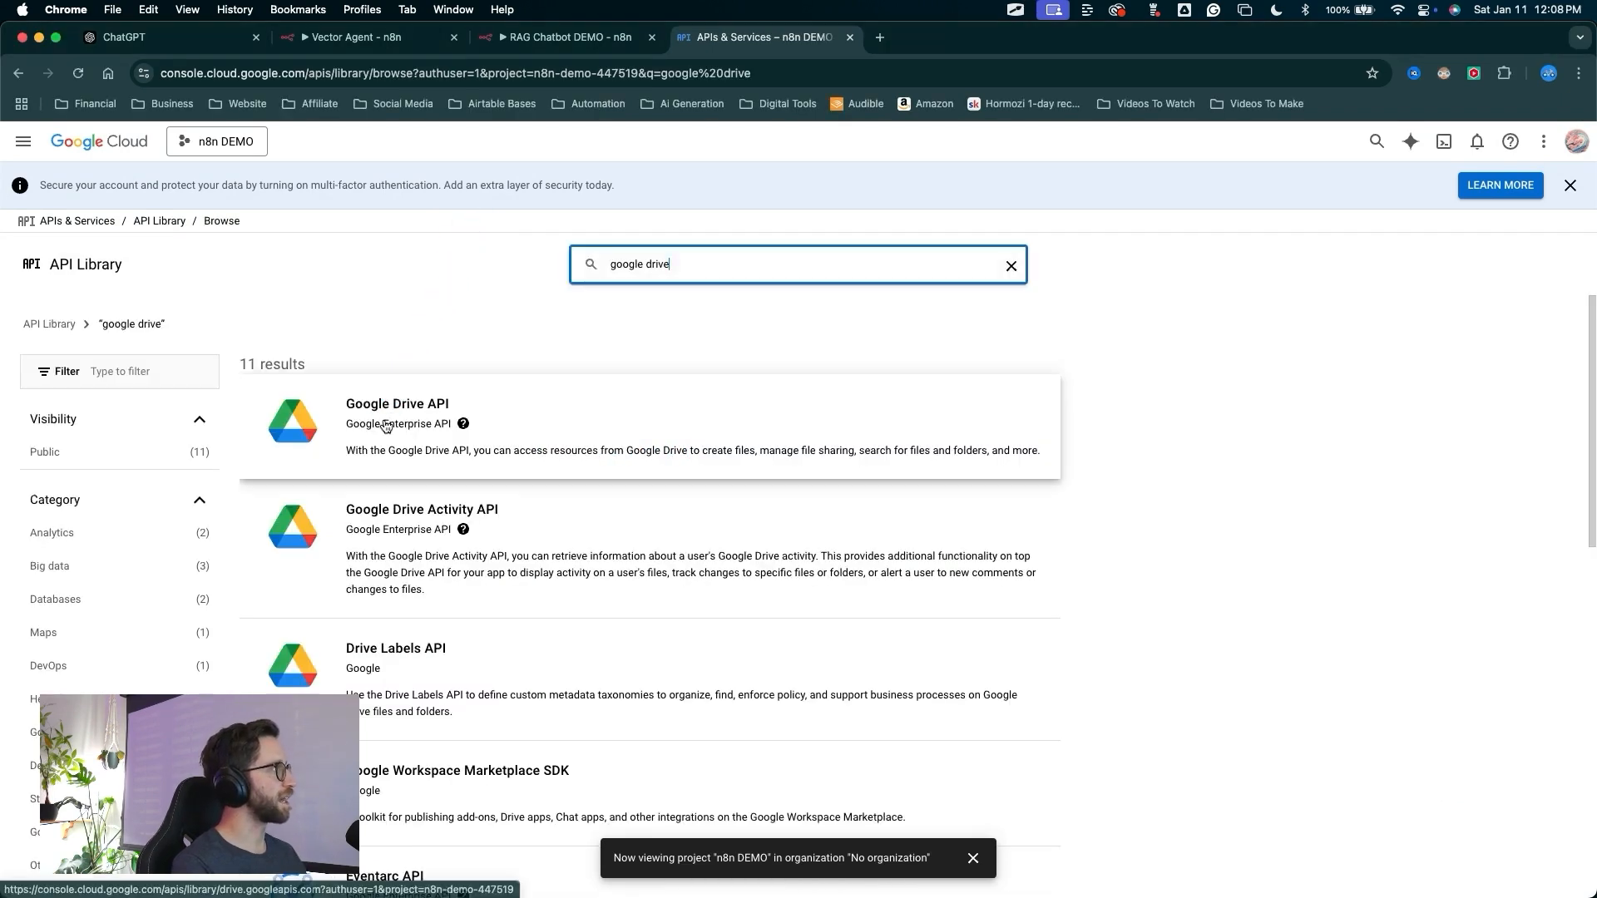
click(385, 426)
drag(597, 222, 218, 371)
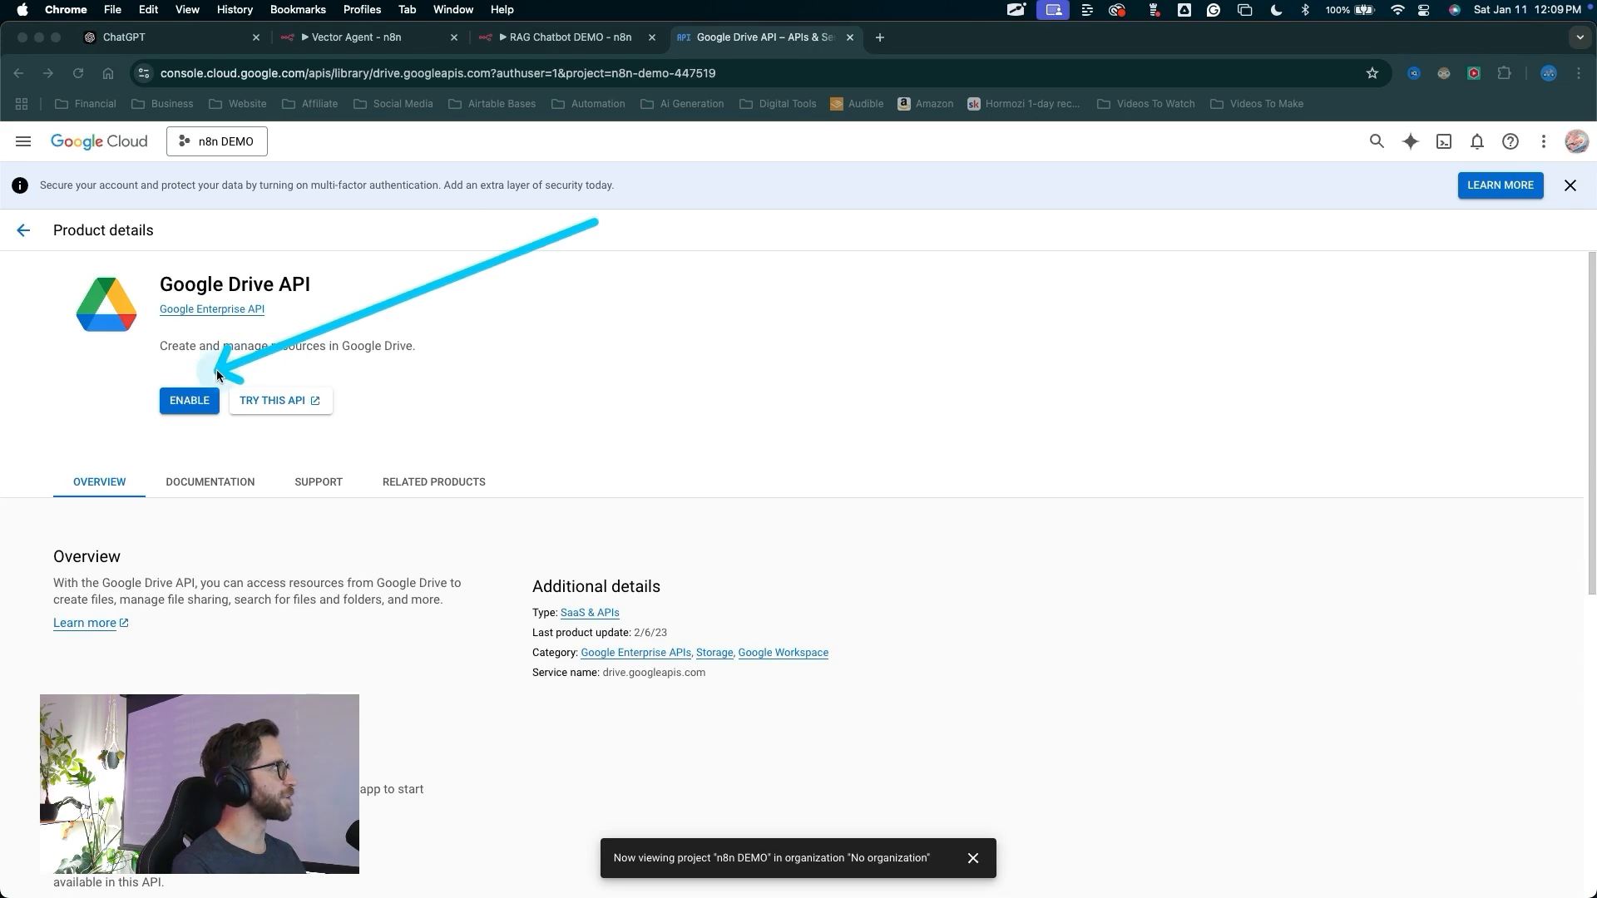
click(189, 400)
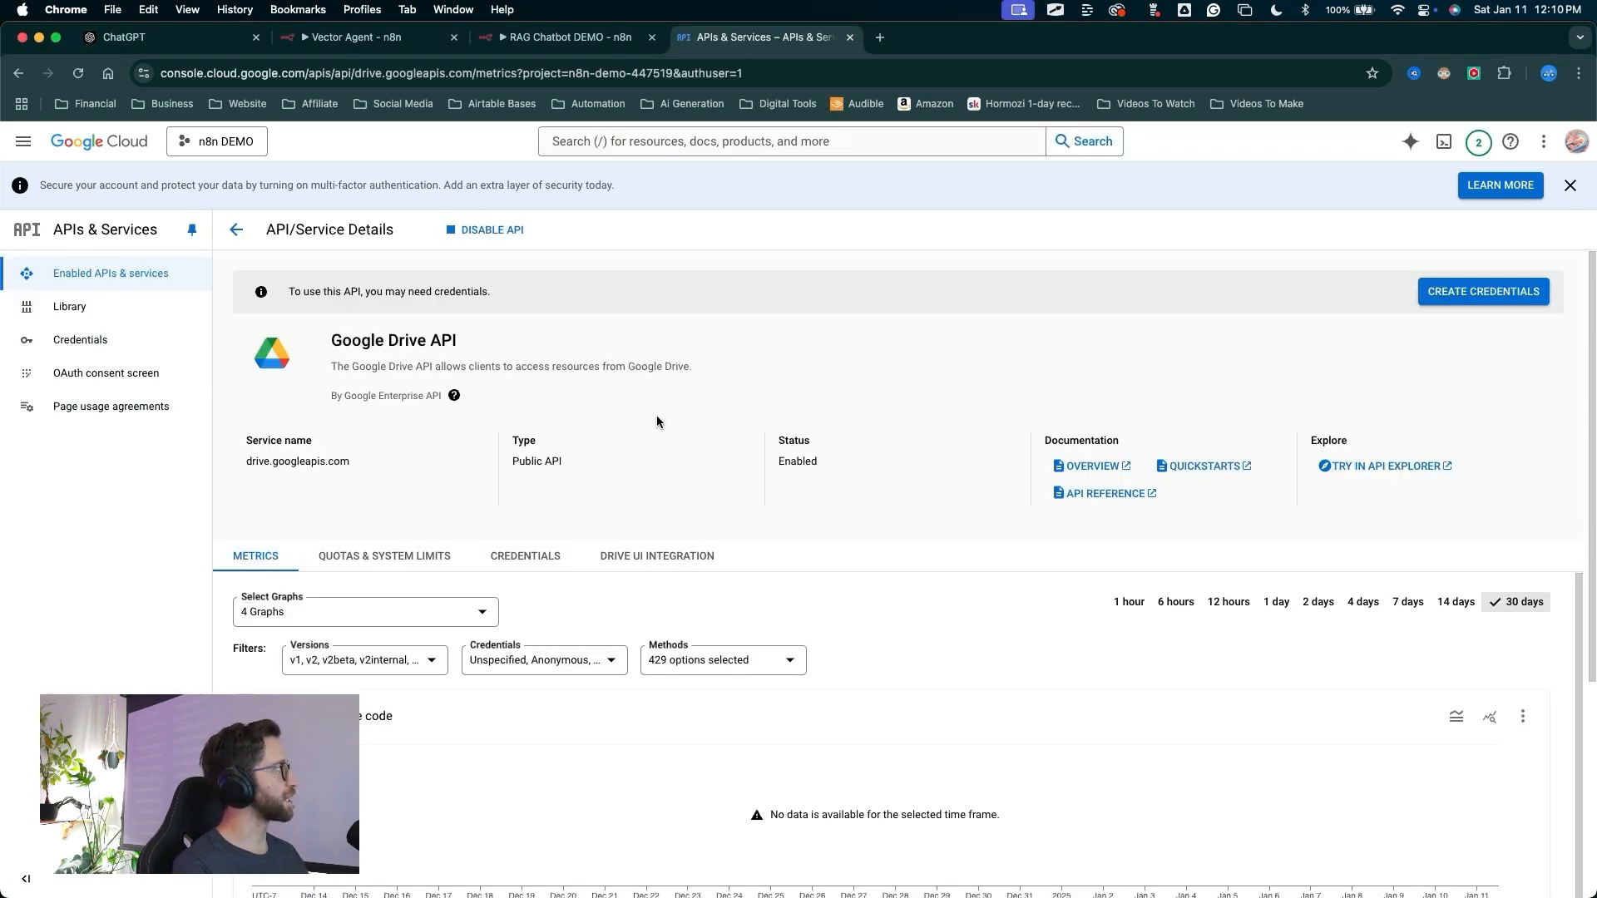
Start an OAuth consent screen with the External user type
mouse_move(656, 421)
mouse_down()
mouse_move(125, 354)
mouse_move(167, 376)
mouse_move(154, 373)
mouse_up()
click(153, 373)
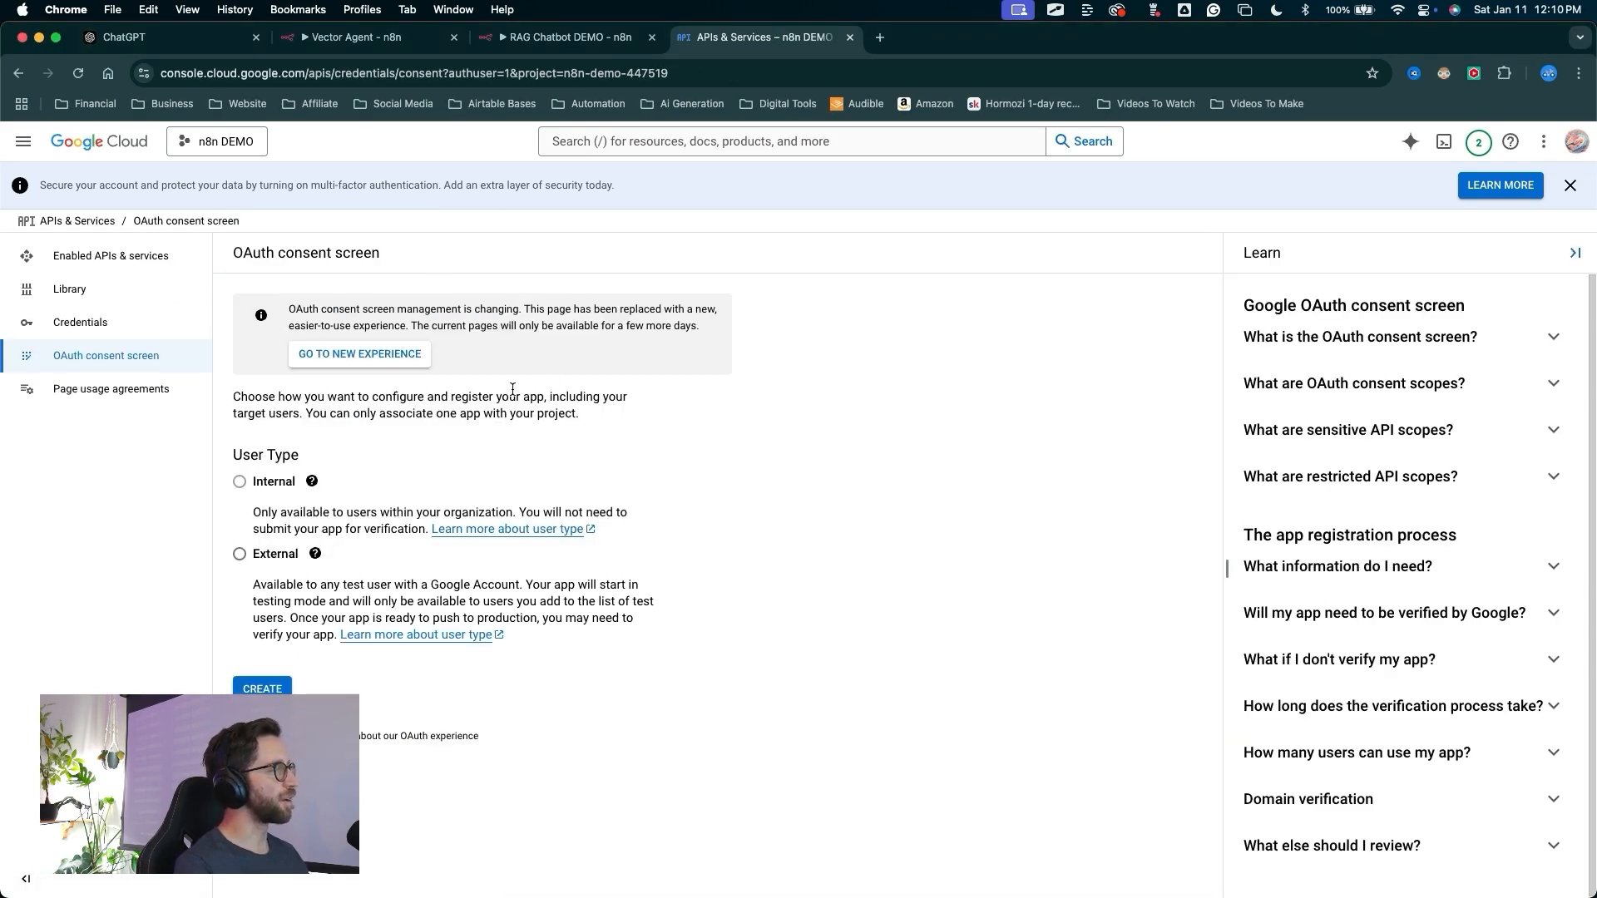
mouse_move(465, 420)
mouse_down()
mouse_move(250, 569)
mouse_move(229, 549)
mouse_move(247, 558)
mouse_up()
click(241, 555)
drag(499, 678, 250, 695)
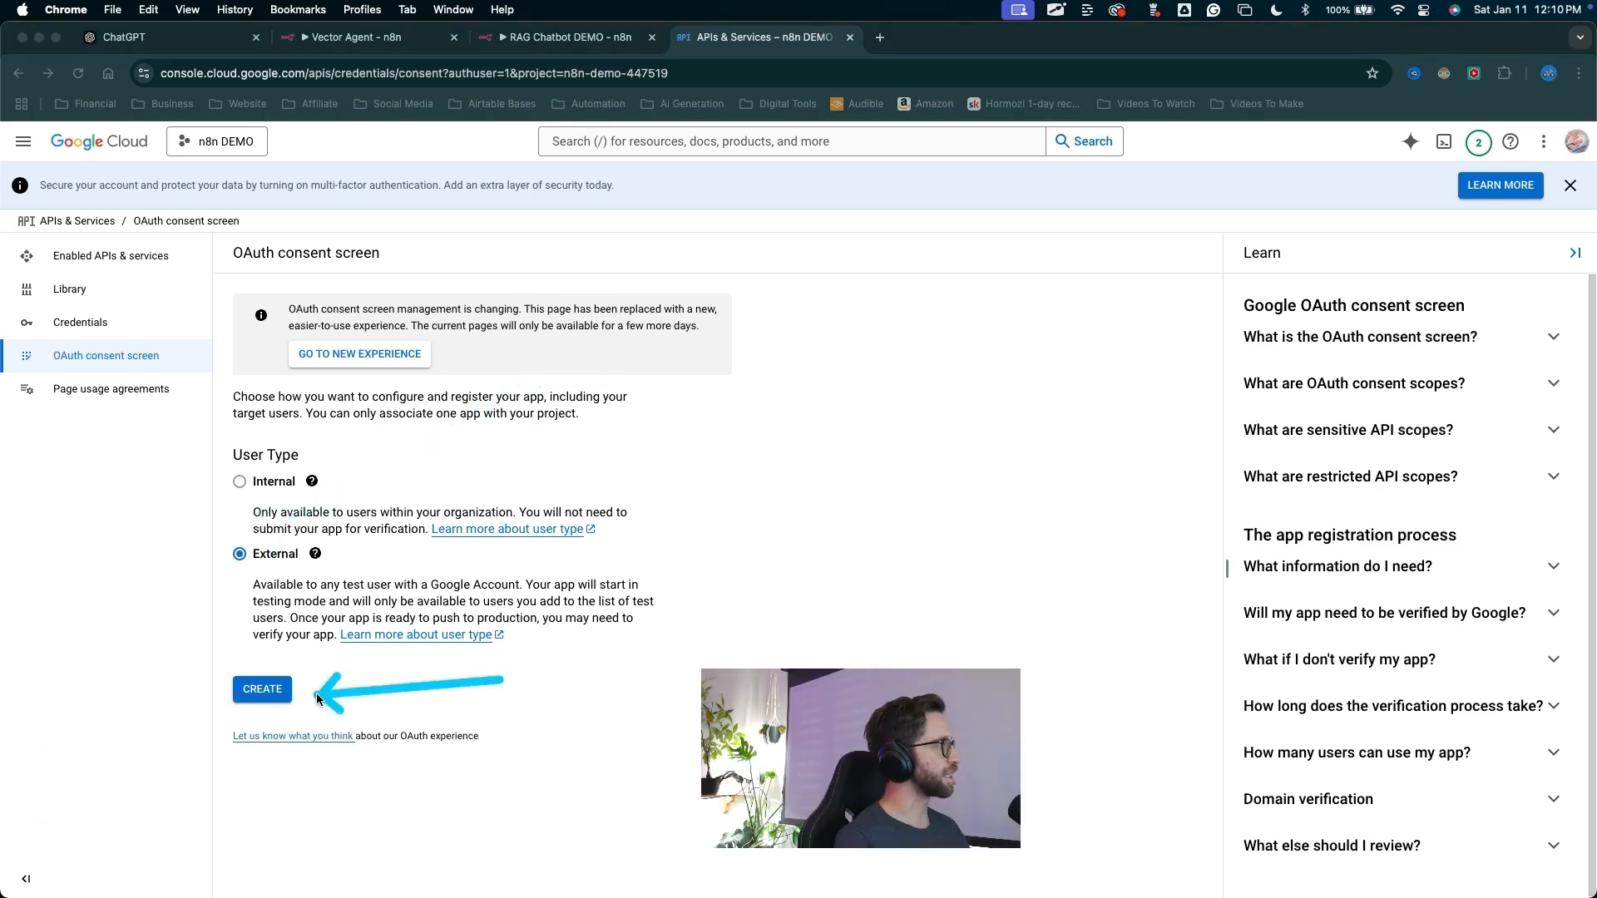
click(262, 689)
Set the app name to n8n DEMO and choose the account's user support email
mouse_move(34, 499)
mouse_down()
mouse_move(262, 366)
mouse_move(275, 379)
mouse_up()
click(275, 379)
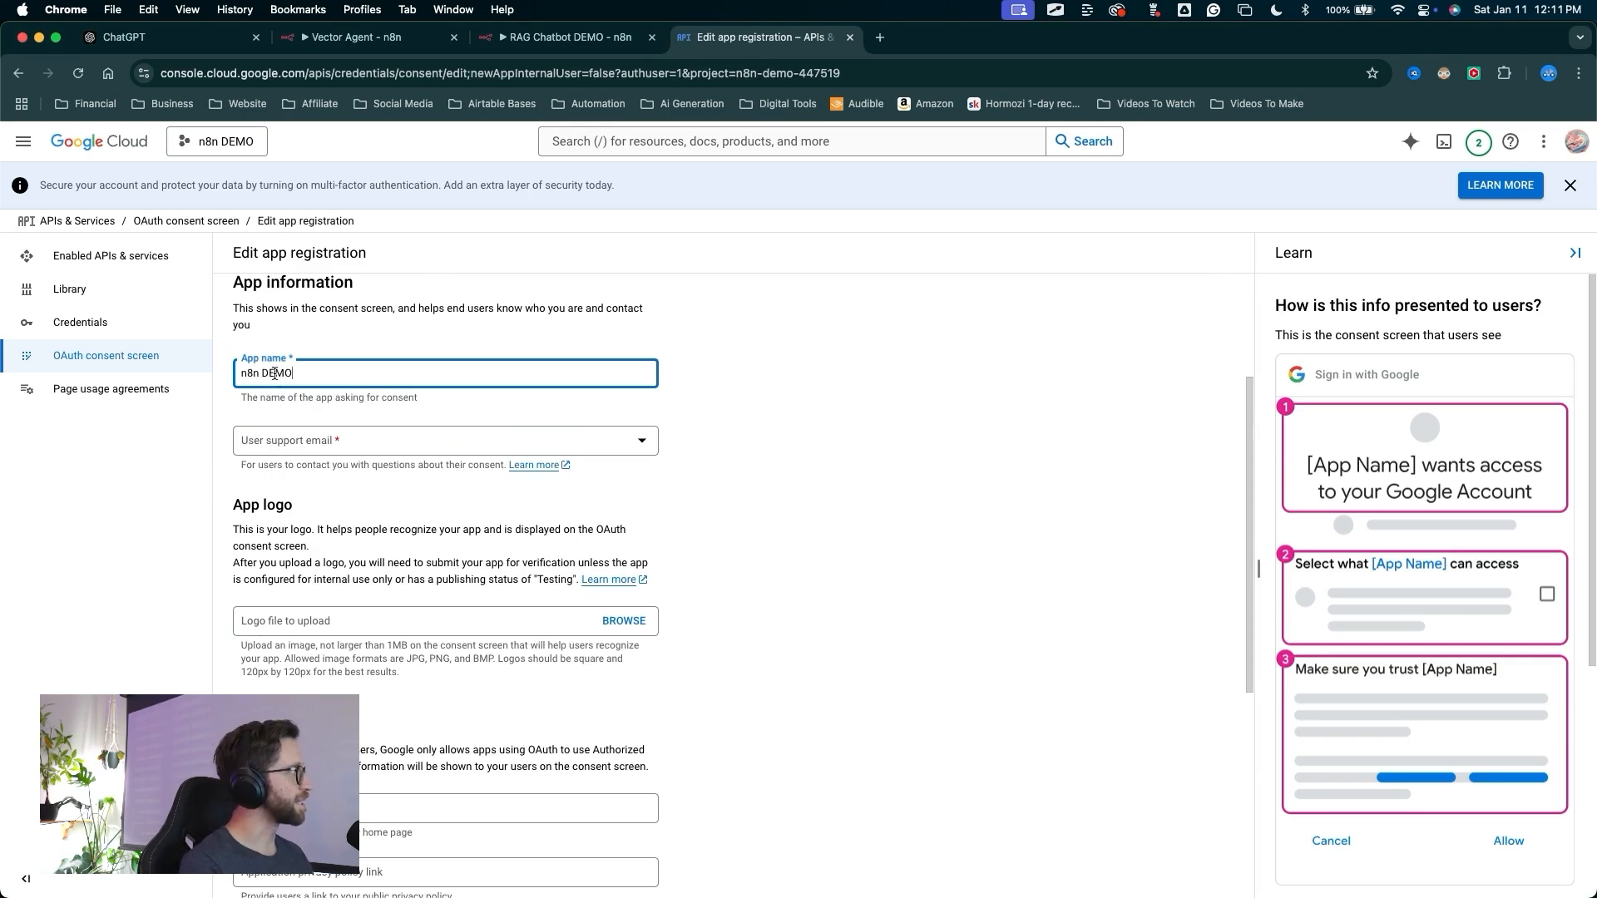
click(300, 440)
click(304, 450)
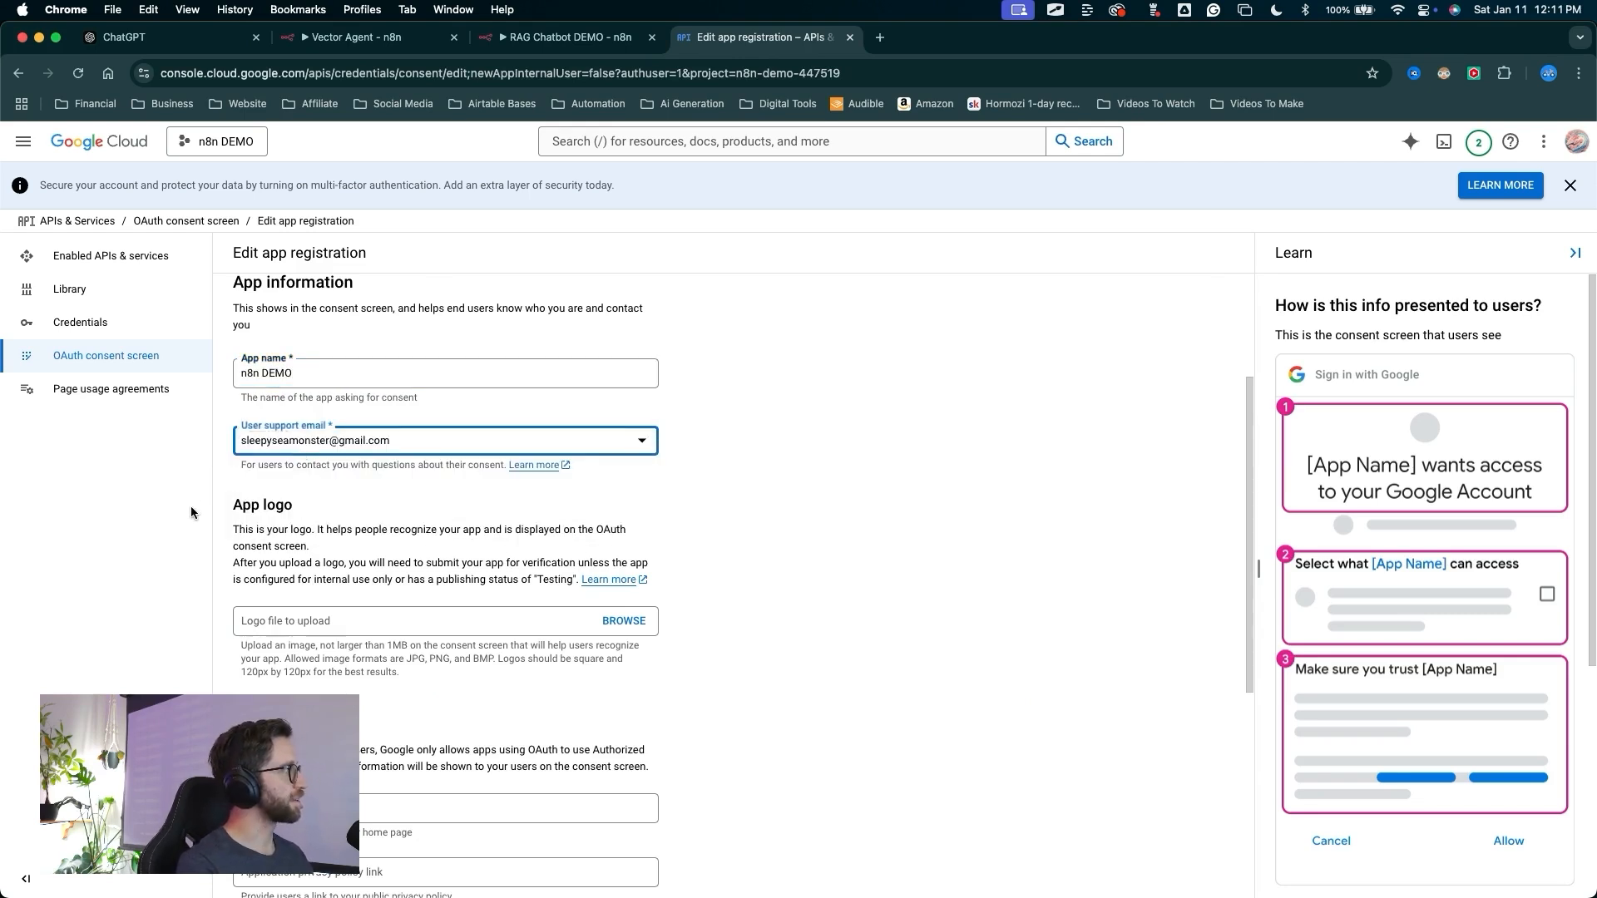
Fill in the developer contact e-mail address and save the app information to continue to scopes
scroll(191, 512, down, 5)
click(358, 768)
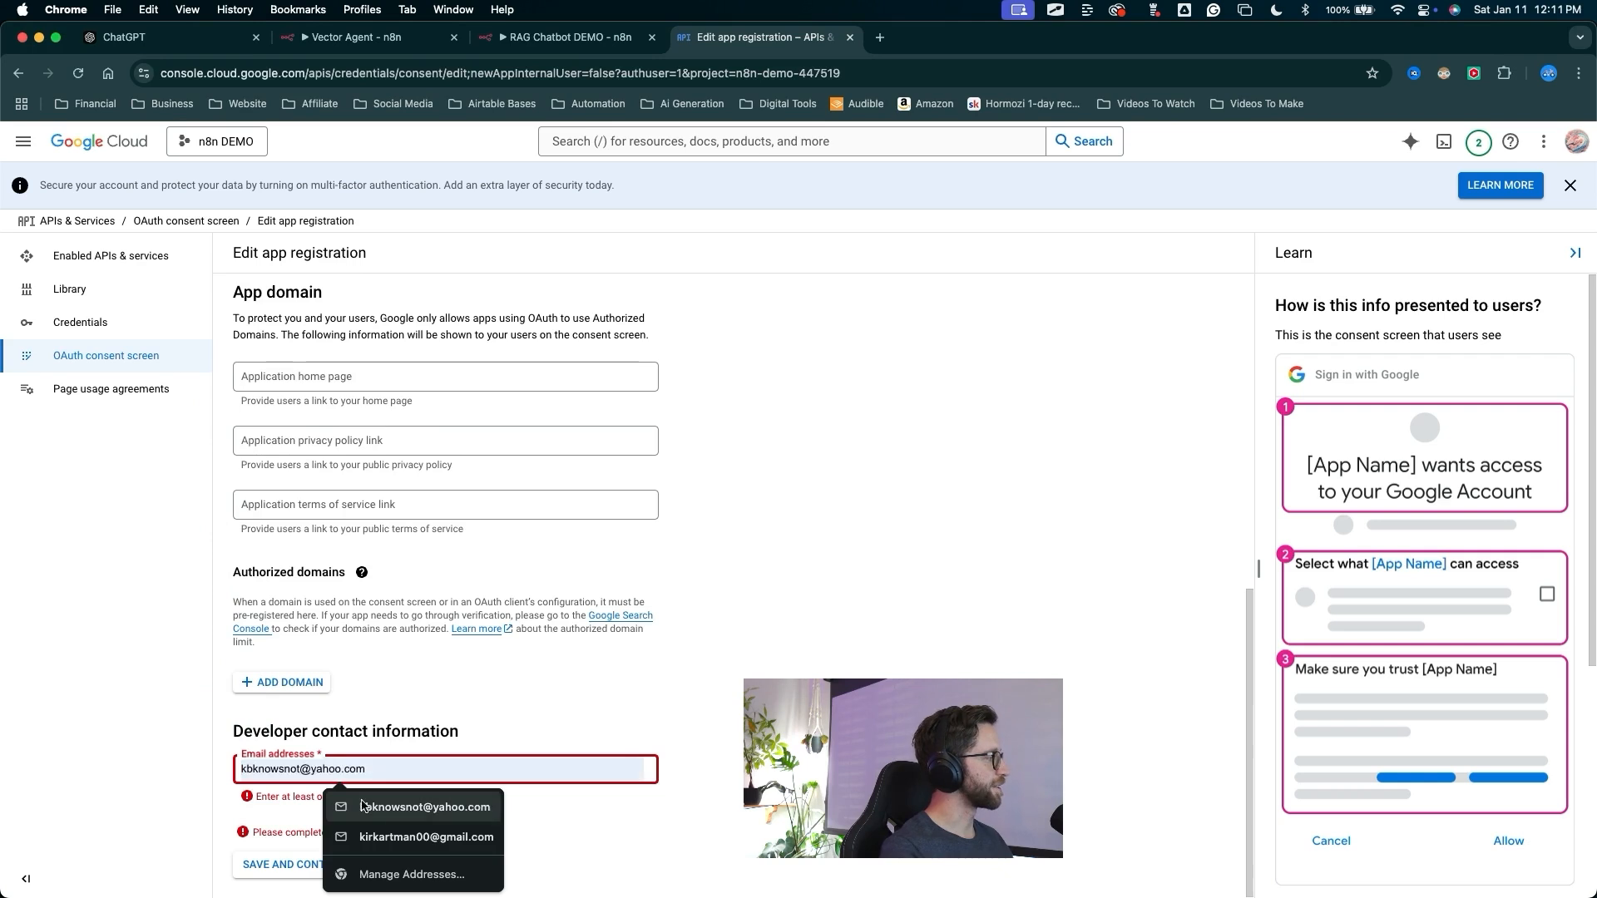
drag(113, 642, 257, 892)
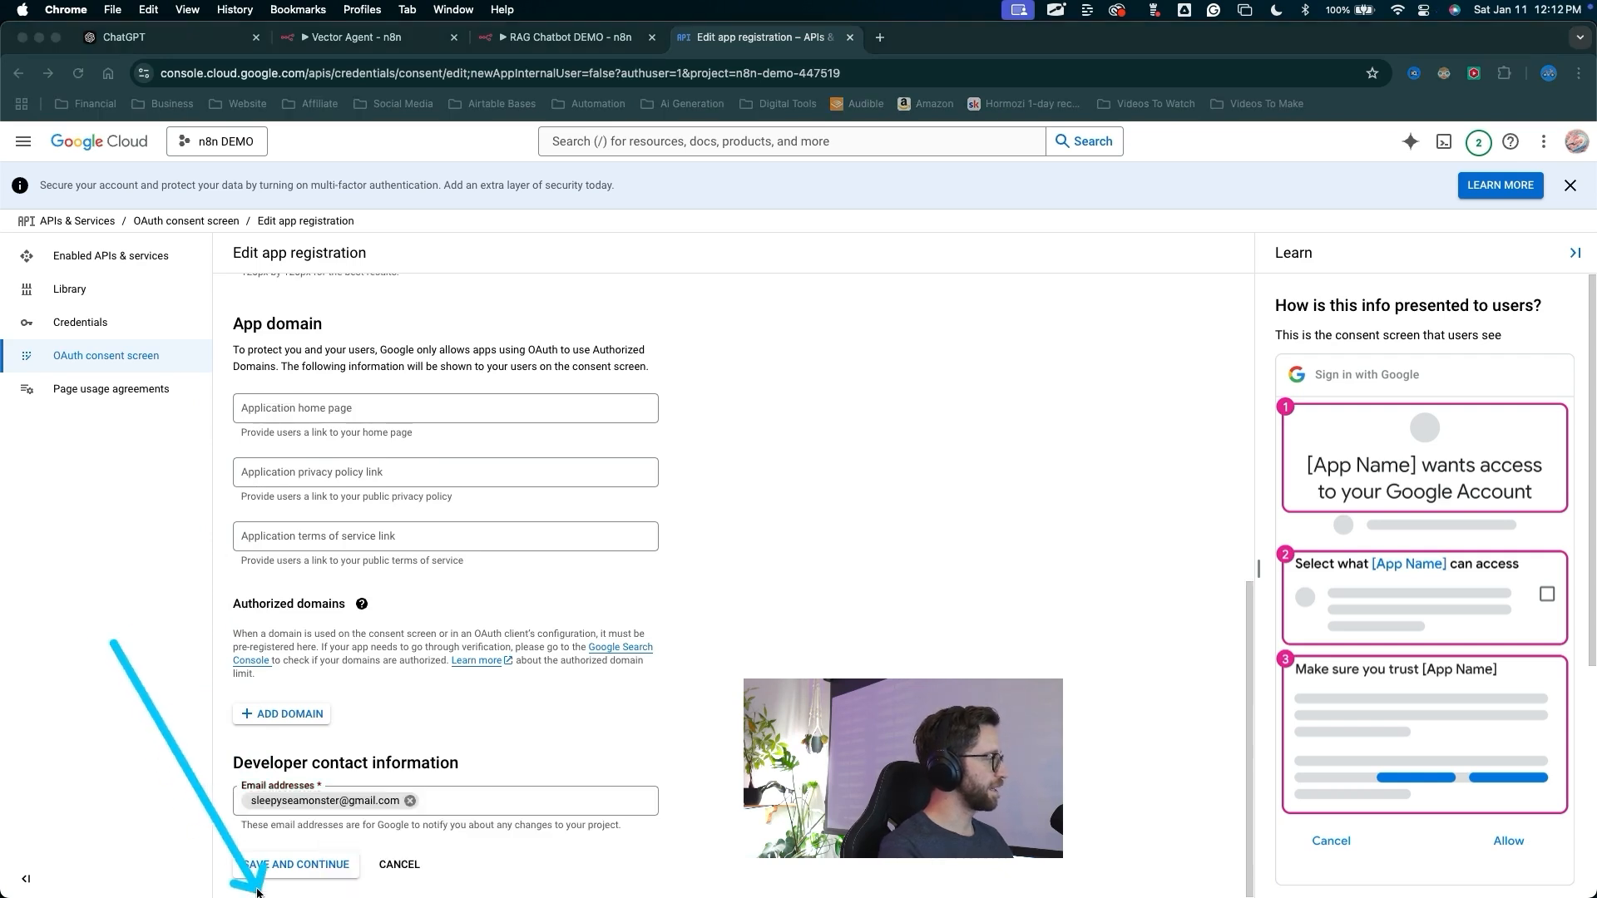
click(283, 864)
drag(529, 678, 434, 378)
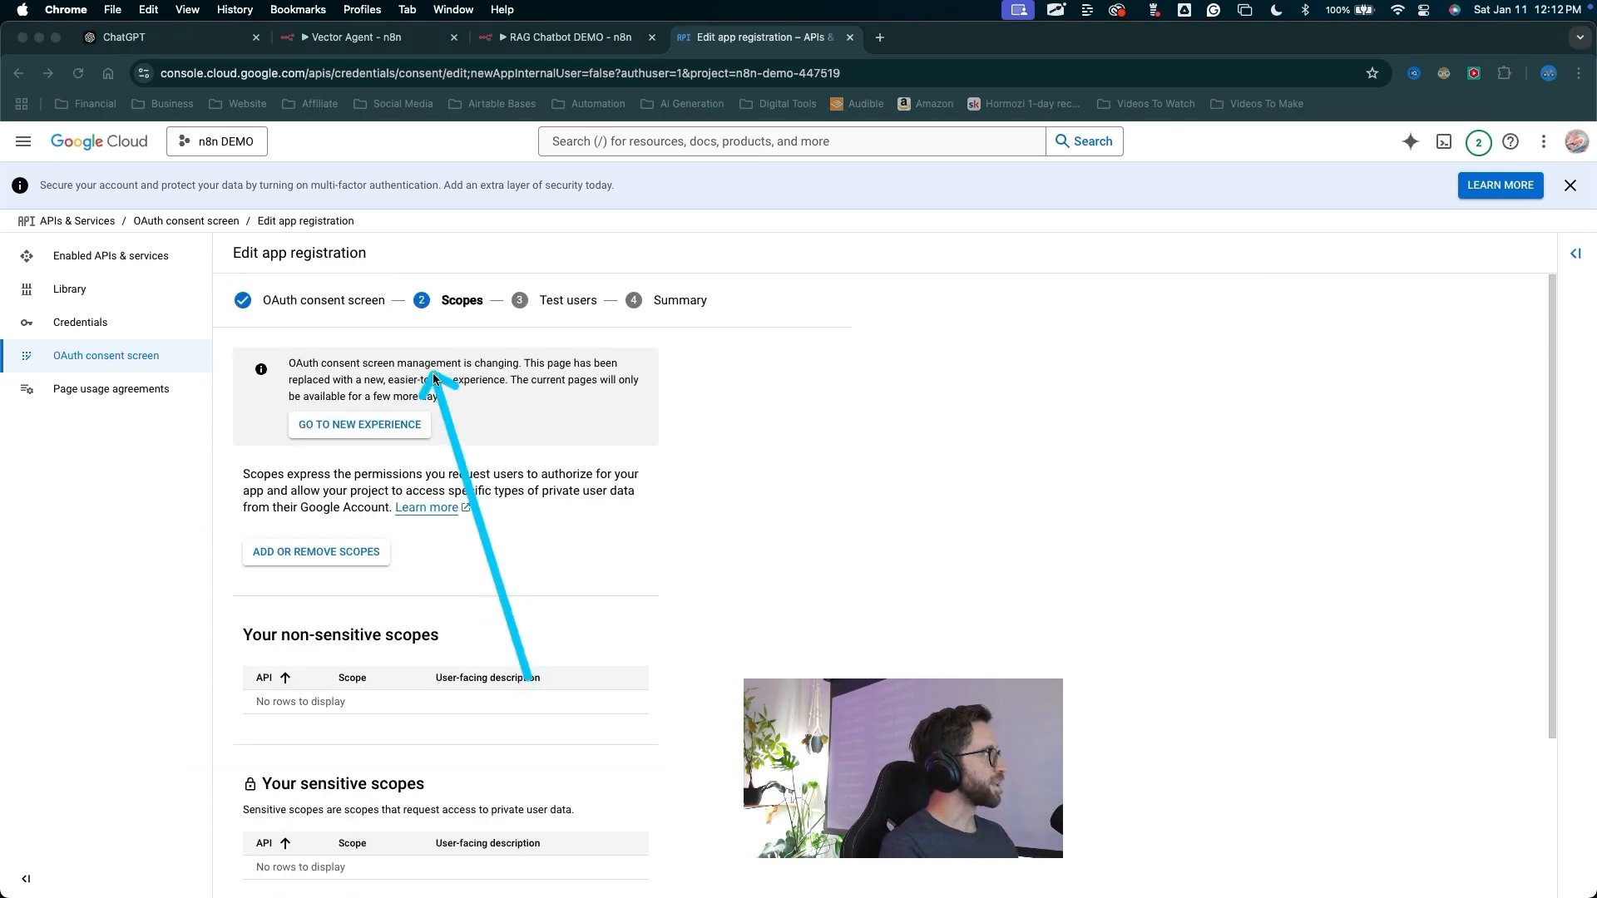
Skip the Scopes and Test users pages of the app registration, saving and continuing past each
scroll(461, 497, down, 3)
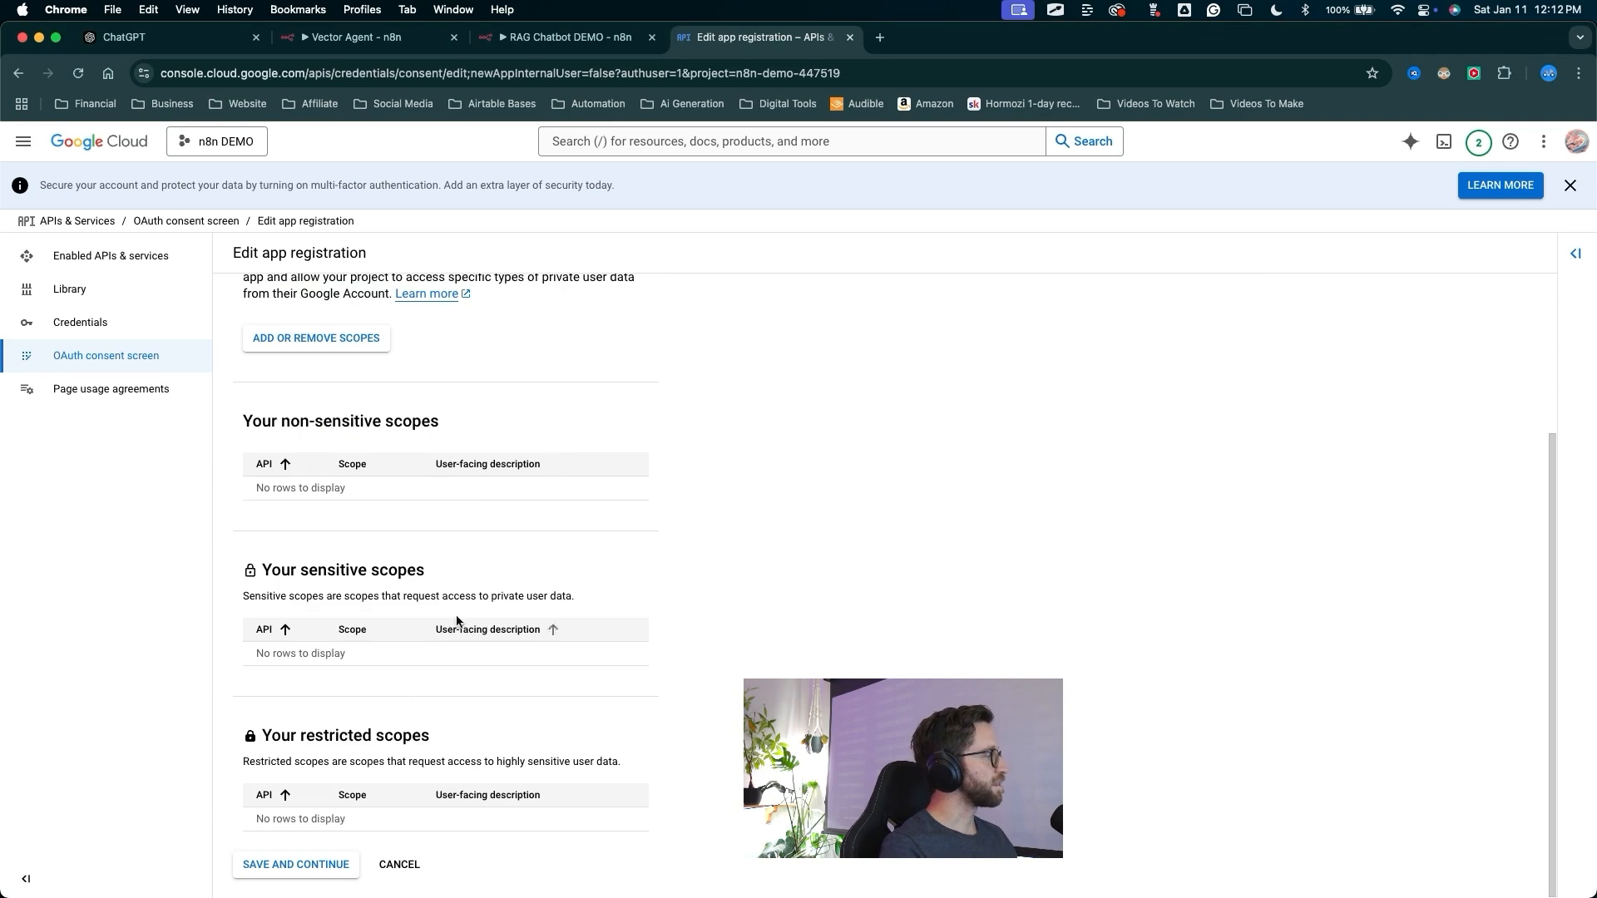
drag(500, 533, 306, 861)
click(305, 862)
mouse_move(678, 360)
mouse_down()
mouse_move(592, 371)
mouse_move(337, 747)
mouse_move(290, 747)
mouse_up()
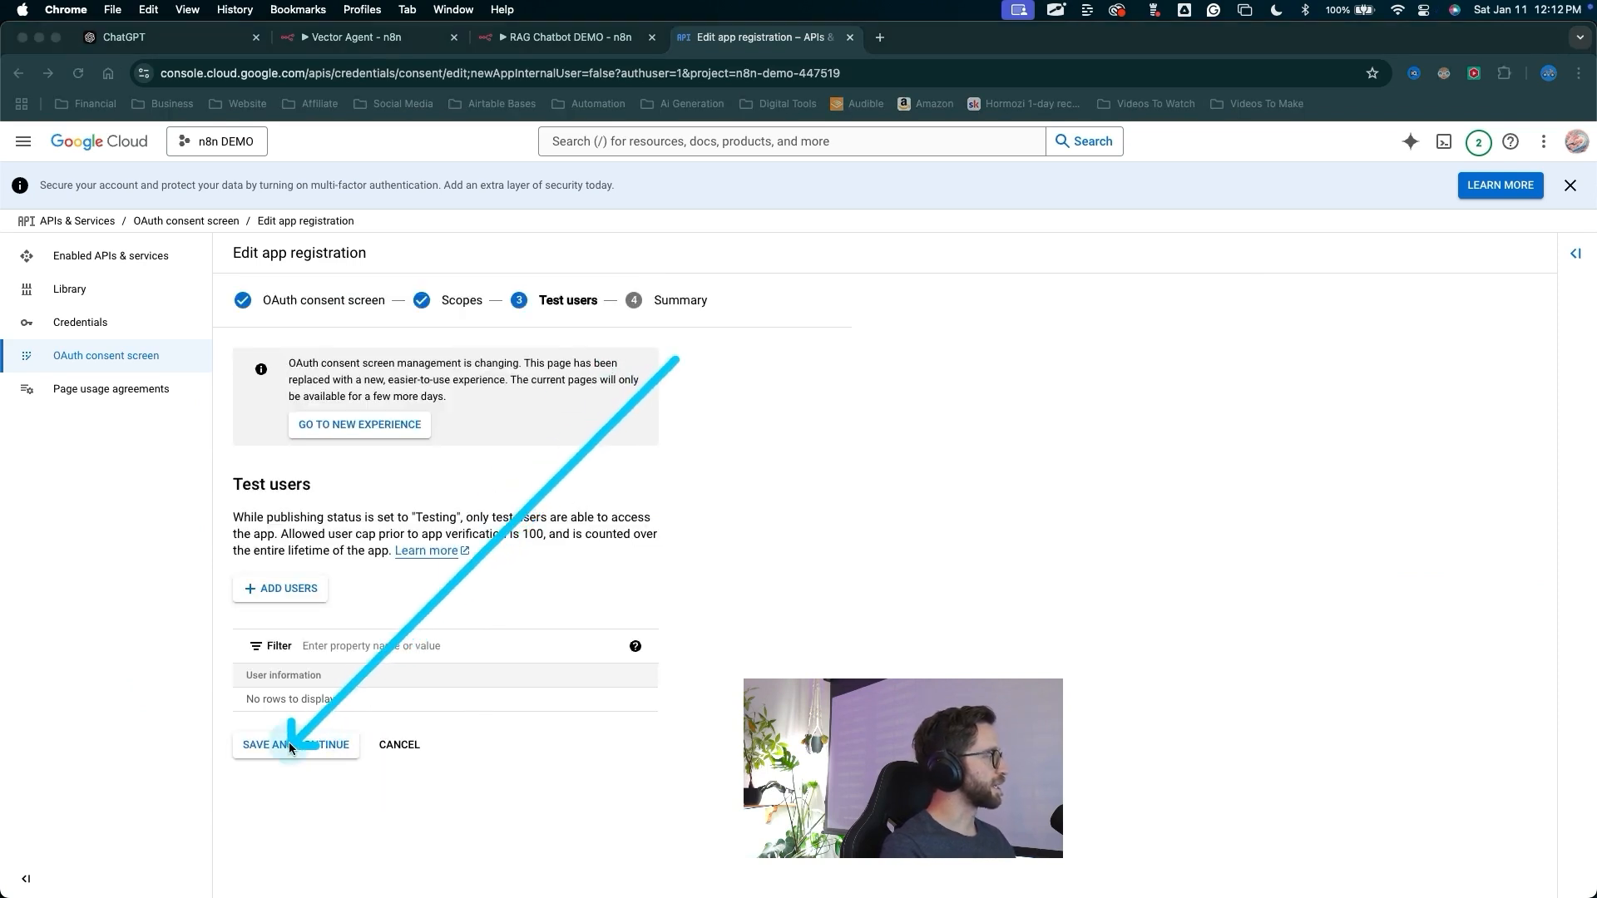
click(290, 746)
Review the registration summary and return to the OAuth consent screen dashboard
scroll(532, 492, down, 6)
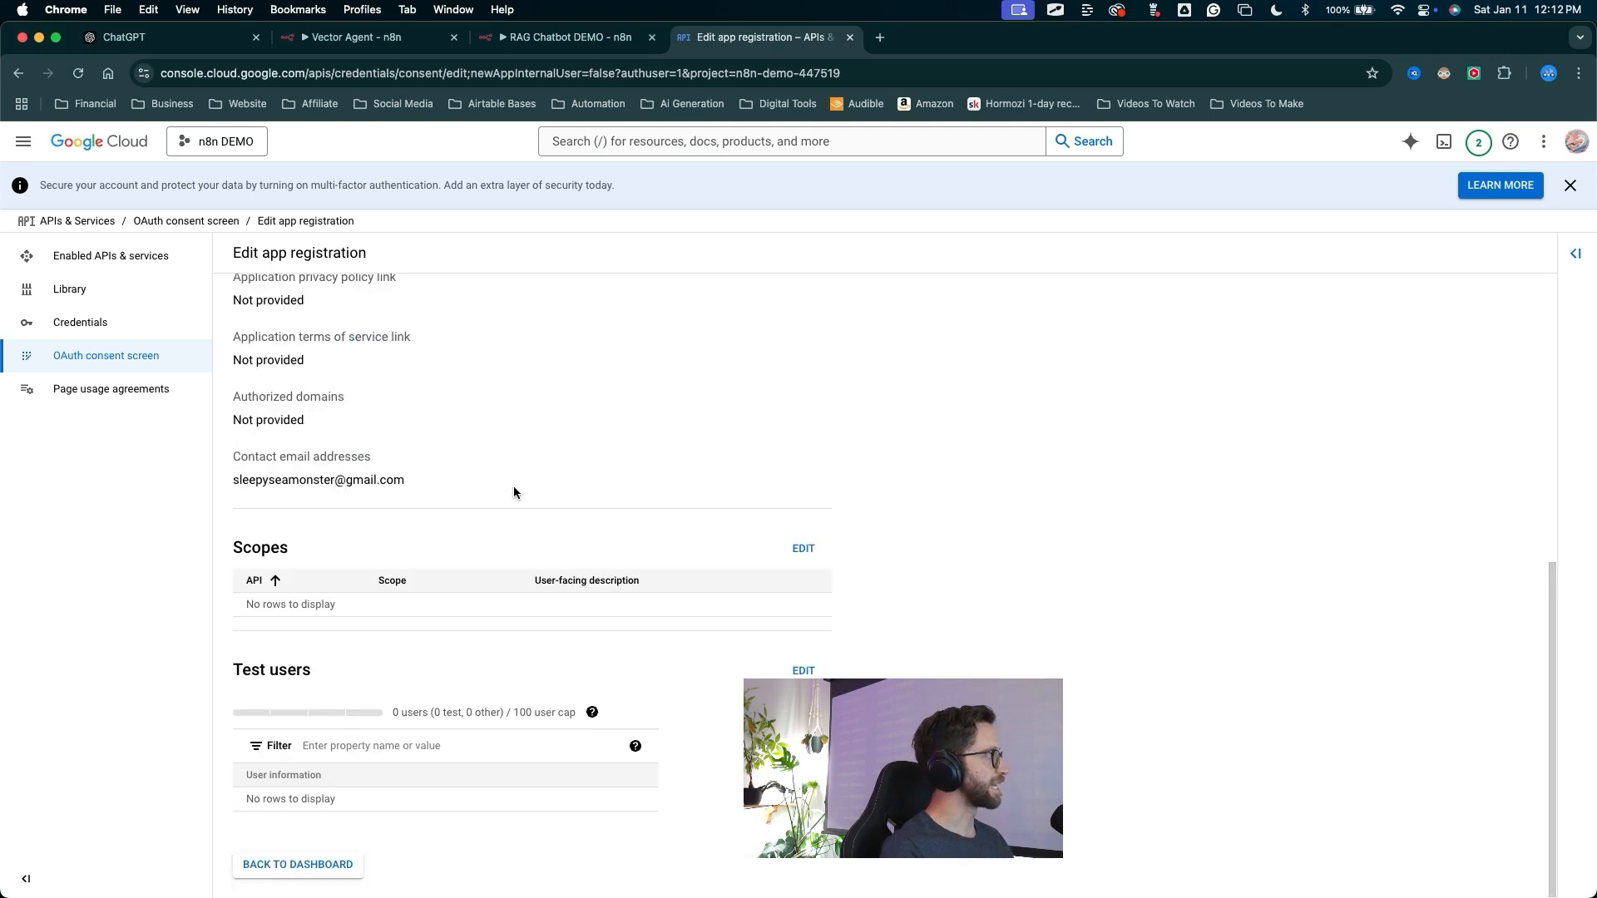
mouse_move(501, 371)
mouse_down()
mouse_move(274, 739)
mouse_move(234, 855)
mouse_move(265, 867)
mouse_up()
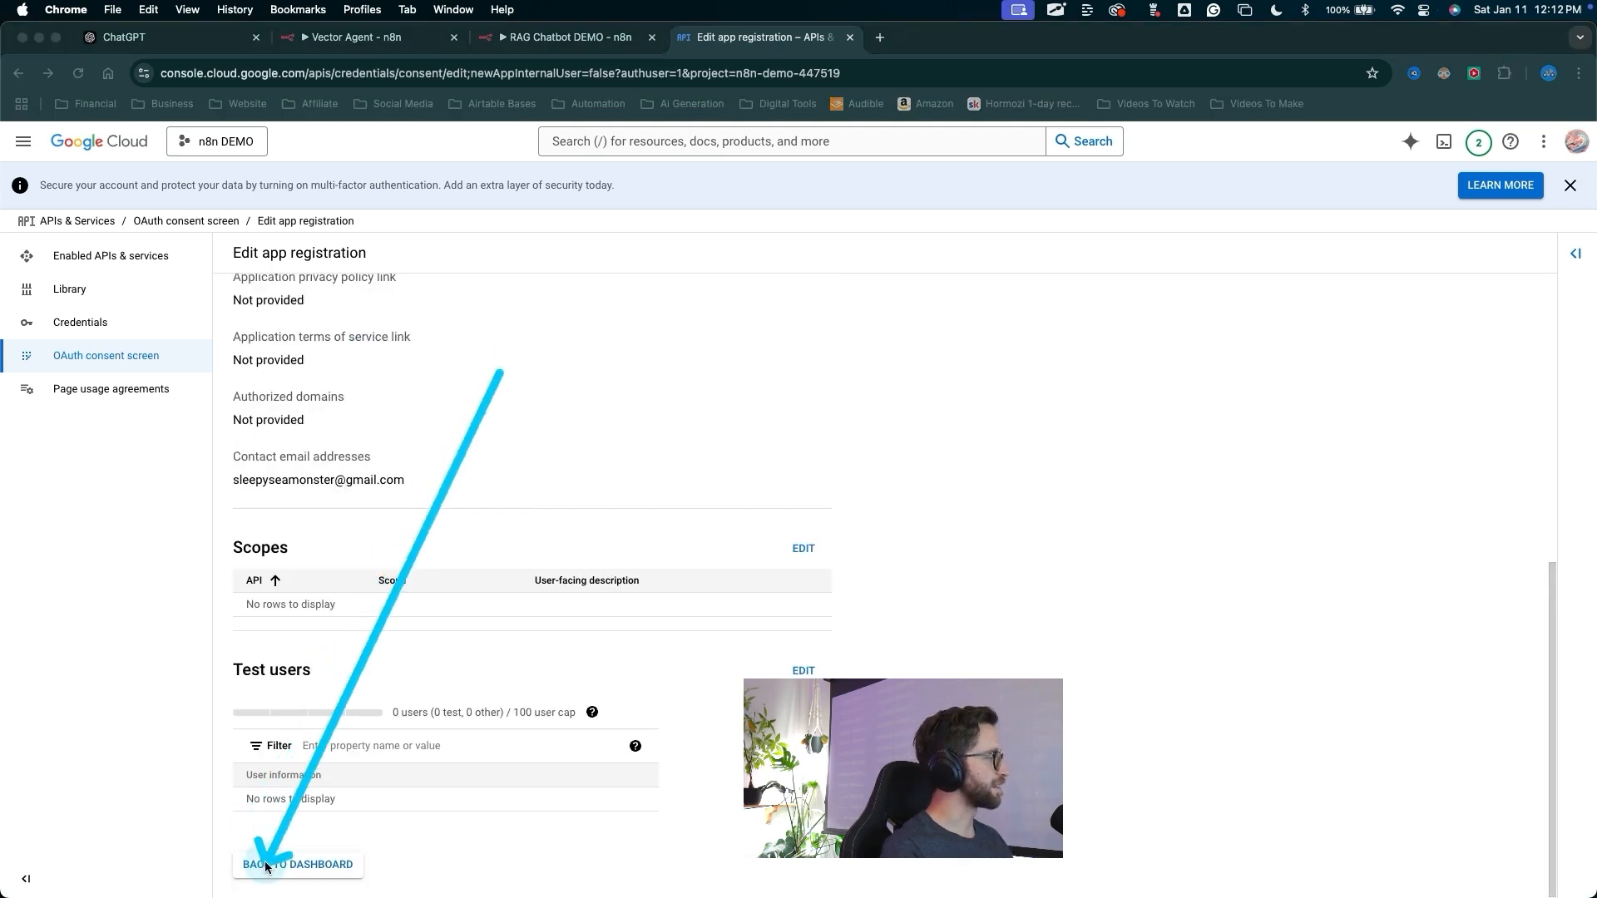
click(266, 866)
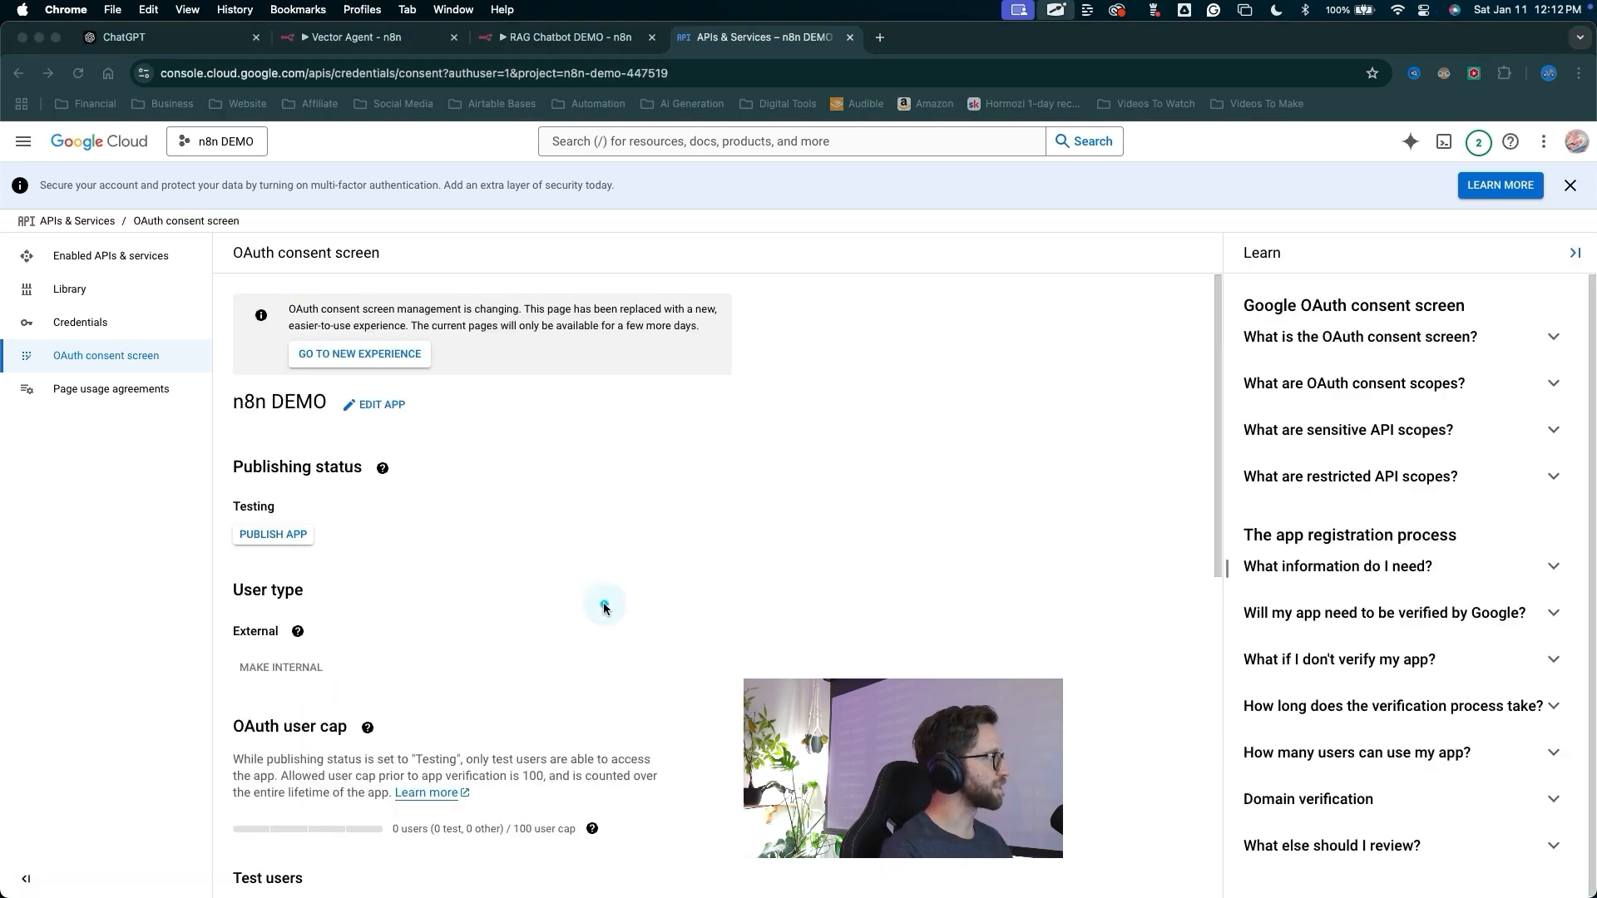
Go to Credentials and start creating a new OAuth client ID
drag(606, 605, 332, 453)
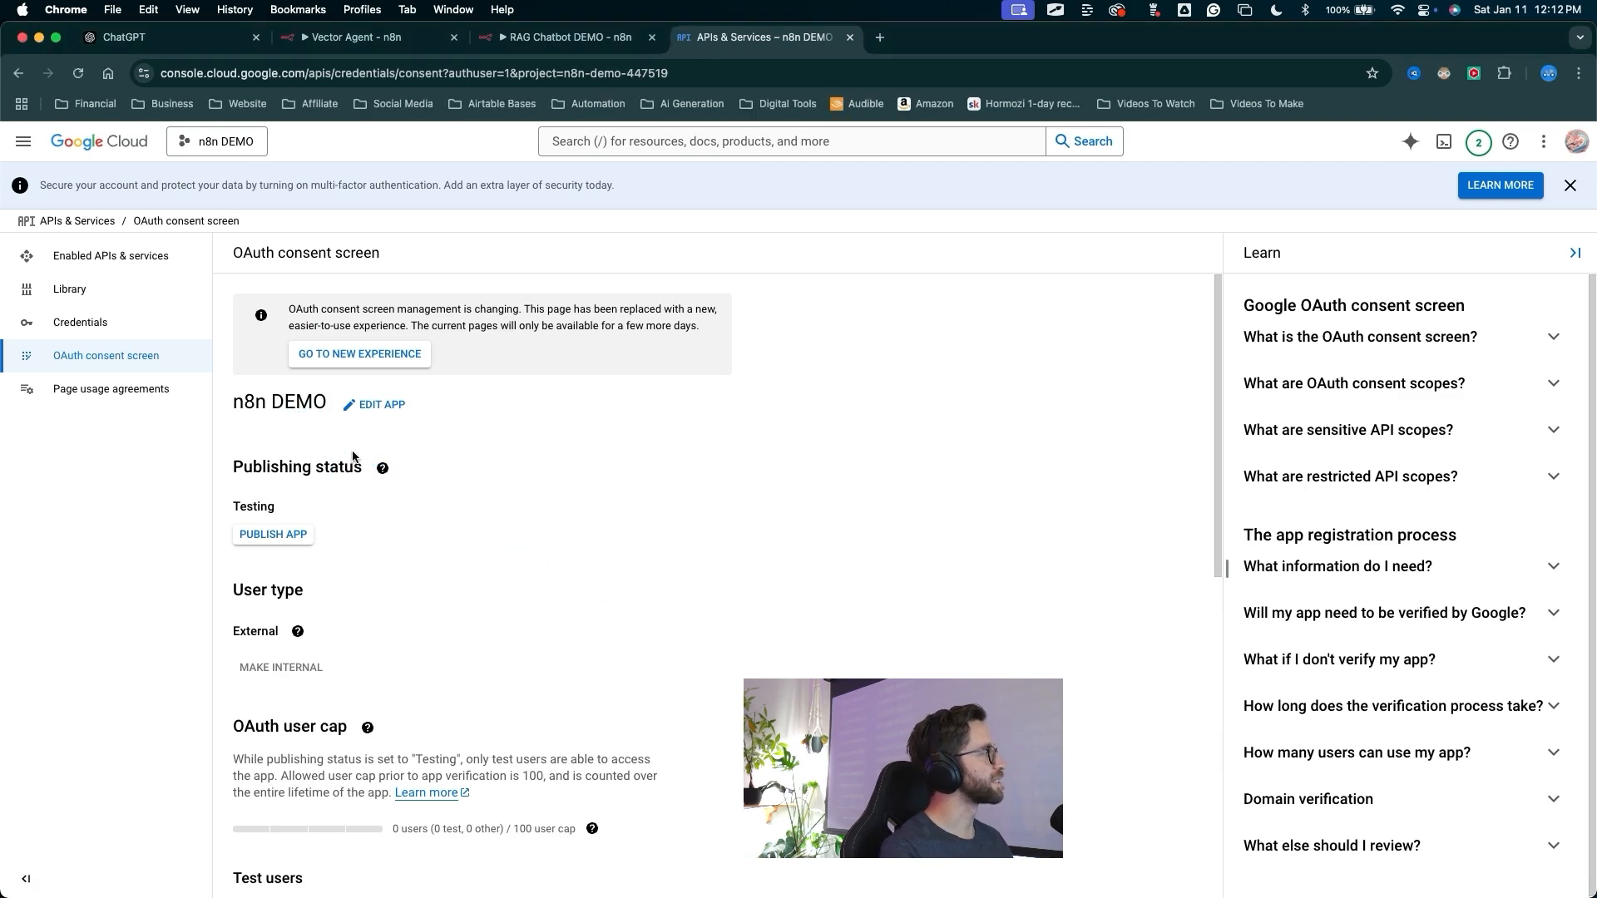
mouse_move(552, 516)
mouse_down()
mouse_move(341, 393)
mouse_move(90, 340)
mouse_move(79, 312)
mouse_move(116, 326)
mouse_up()
click(80, 323)
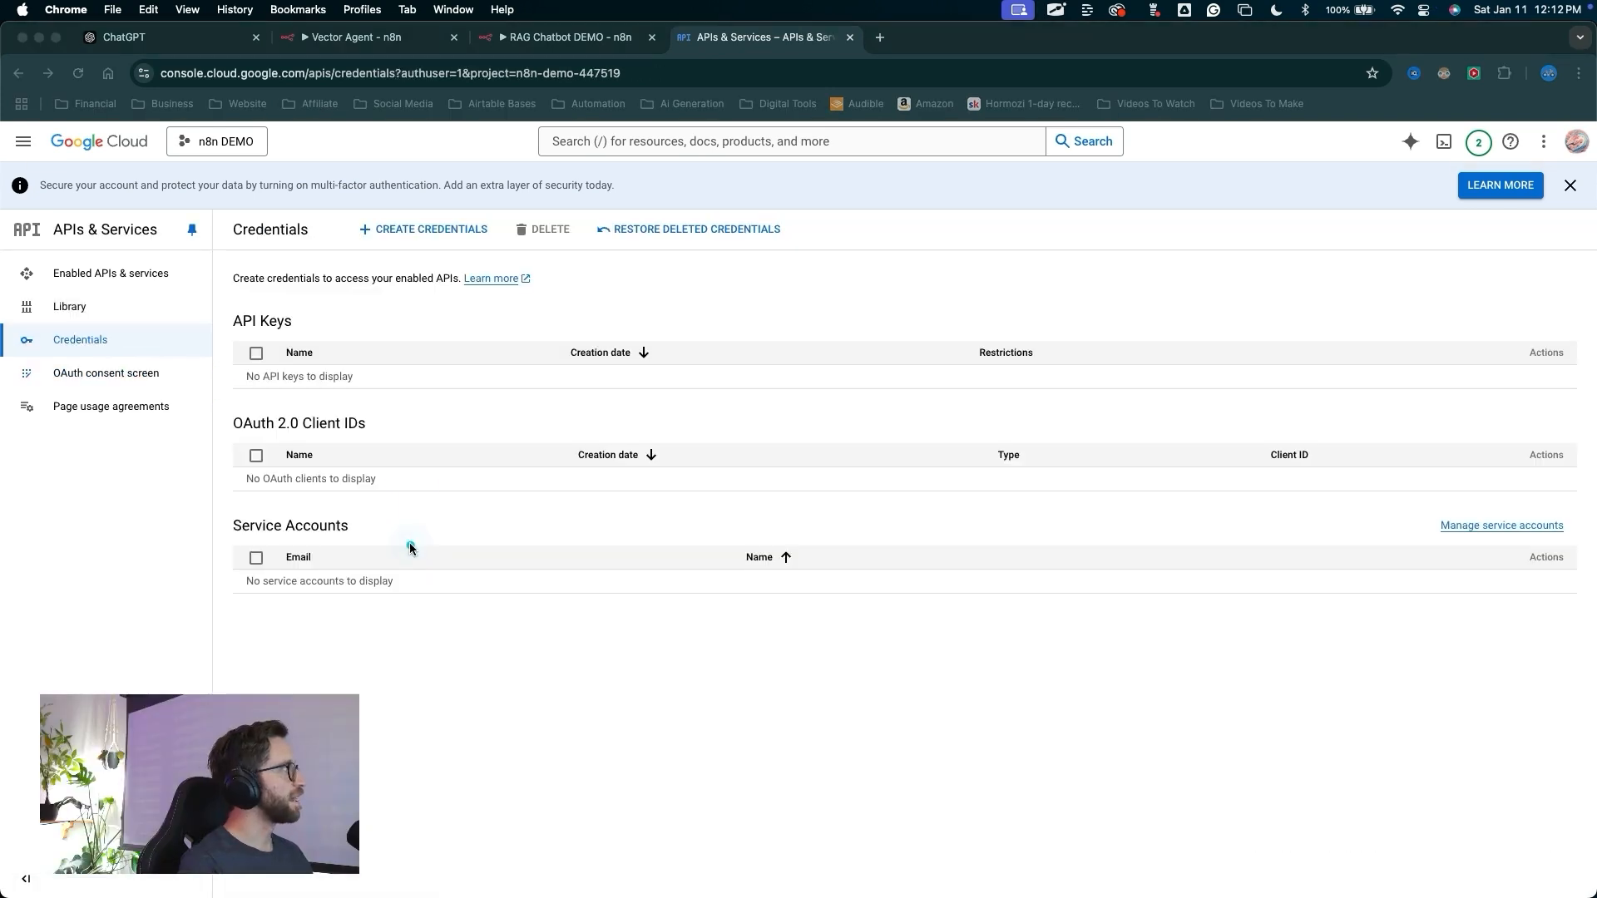
drag(410, 545, 420, 241)
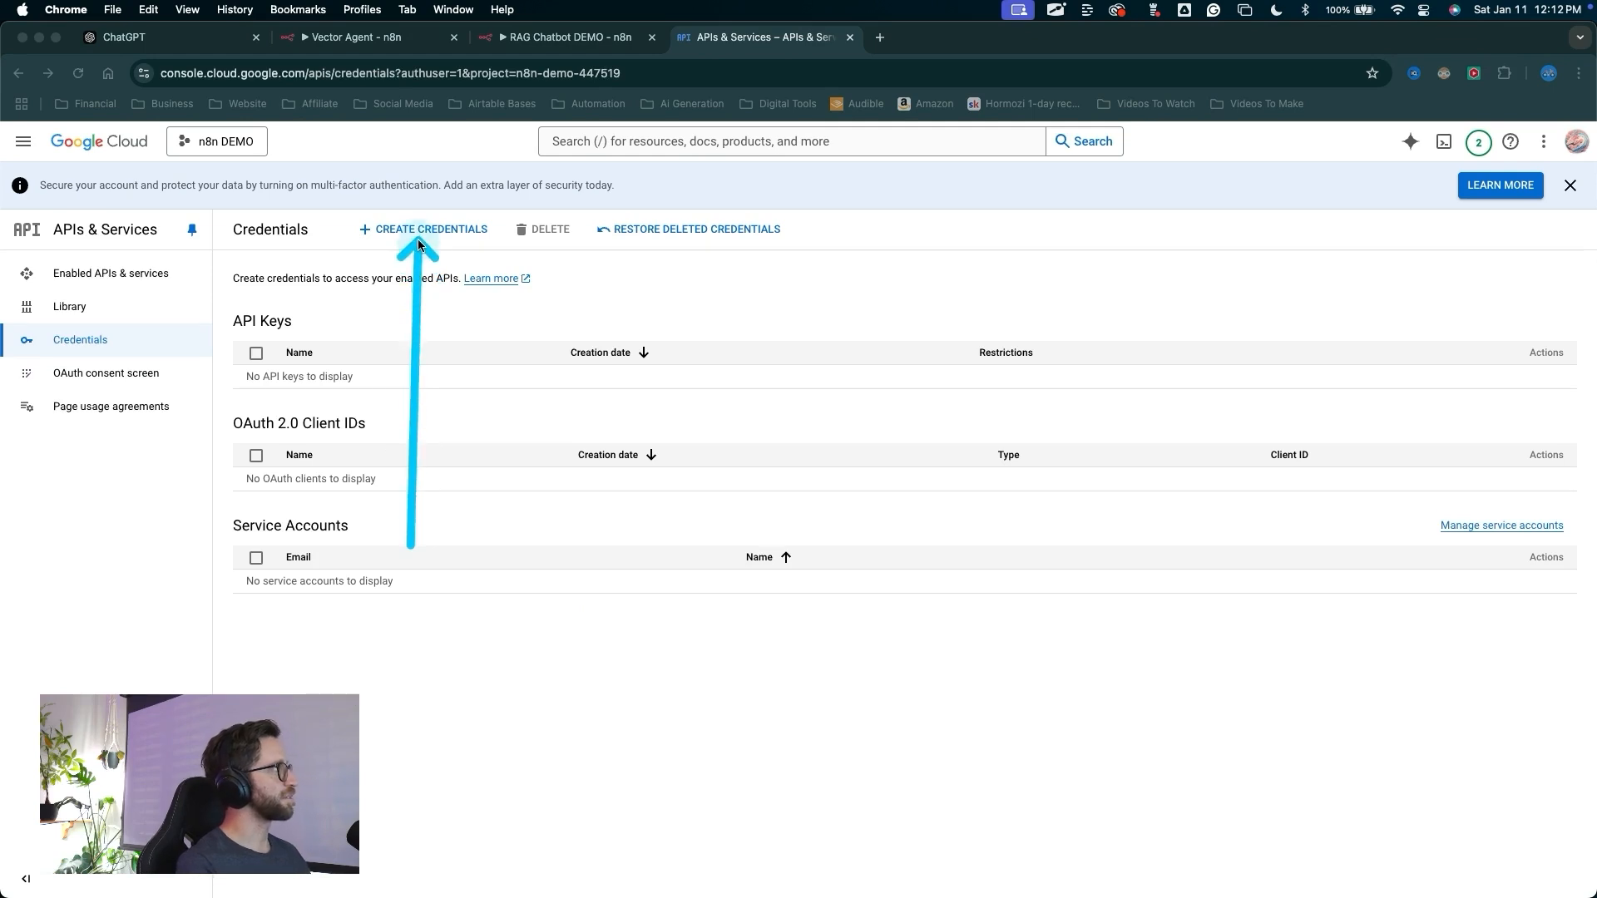
click(418, 240)
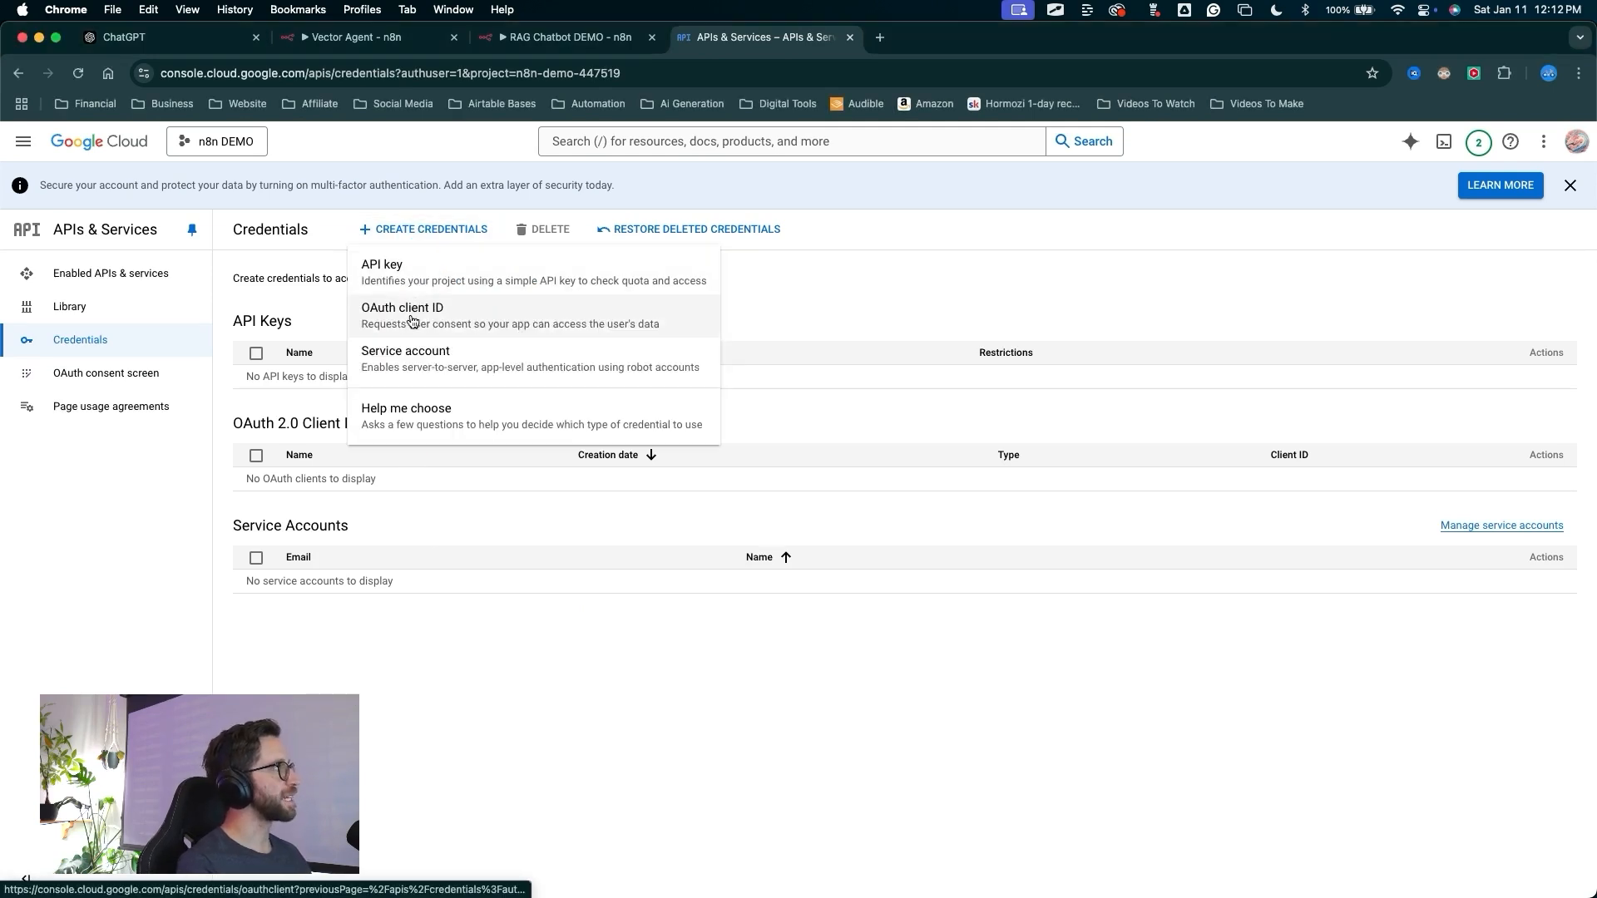
click(411, 321)
Set the OAuth client's application type to Web application and name it n8n DEMO
drag(341, 499, 303, 379)
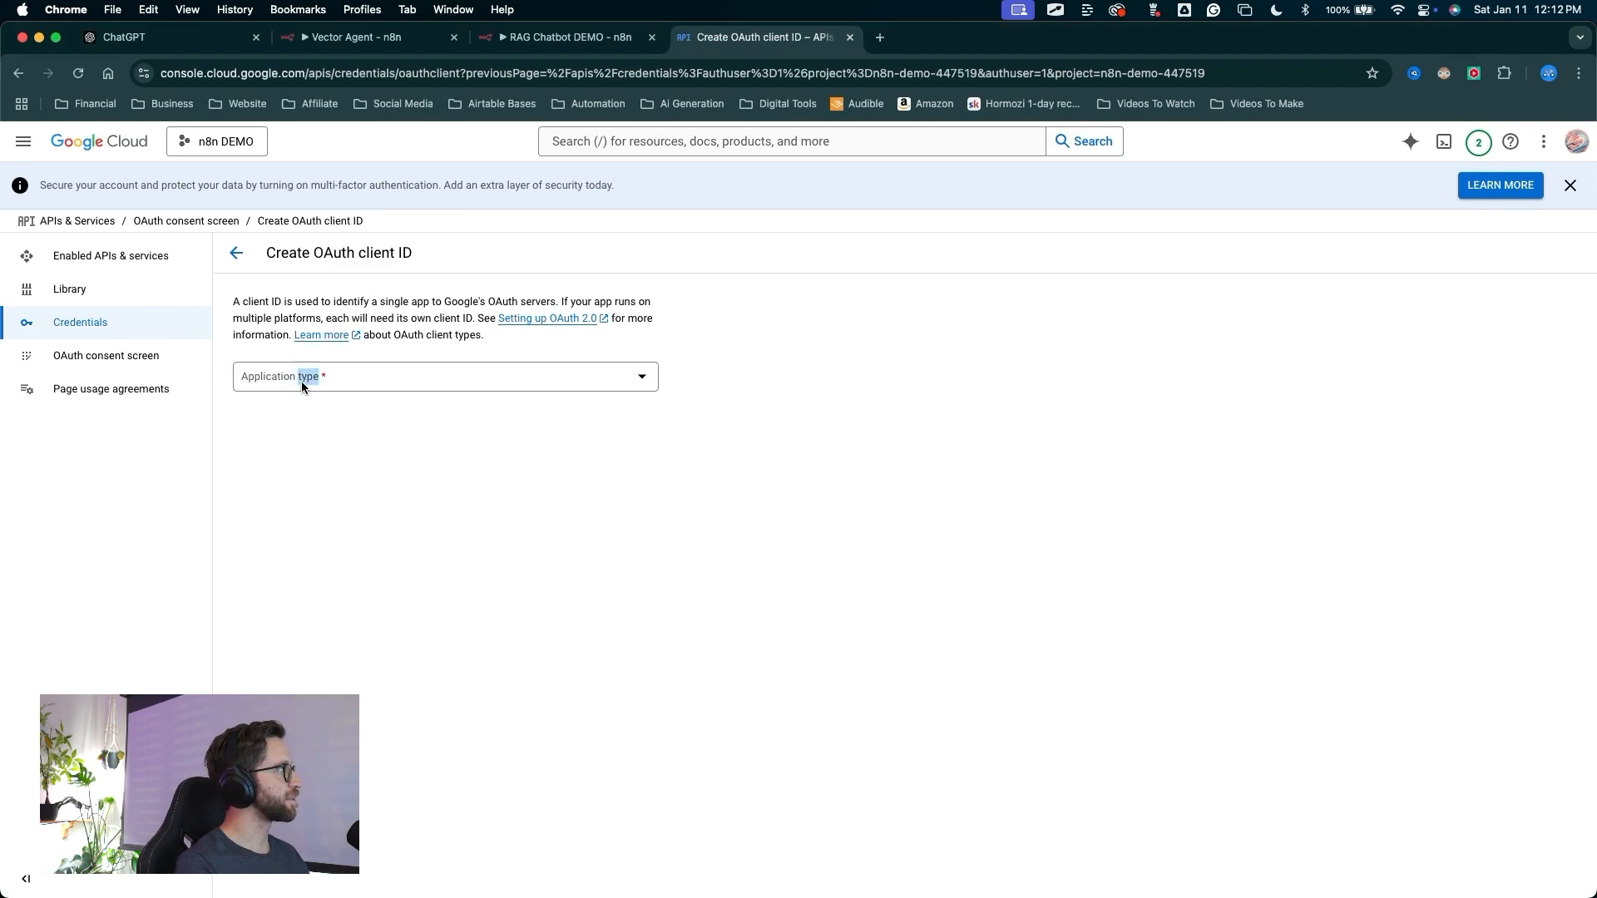
click(302, 385)
click(295, 395)
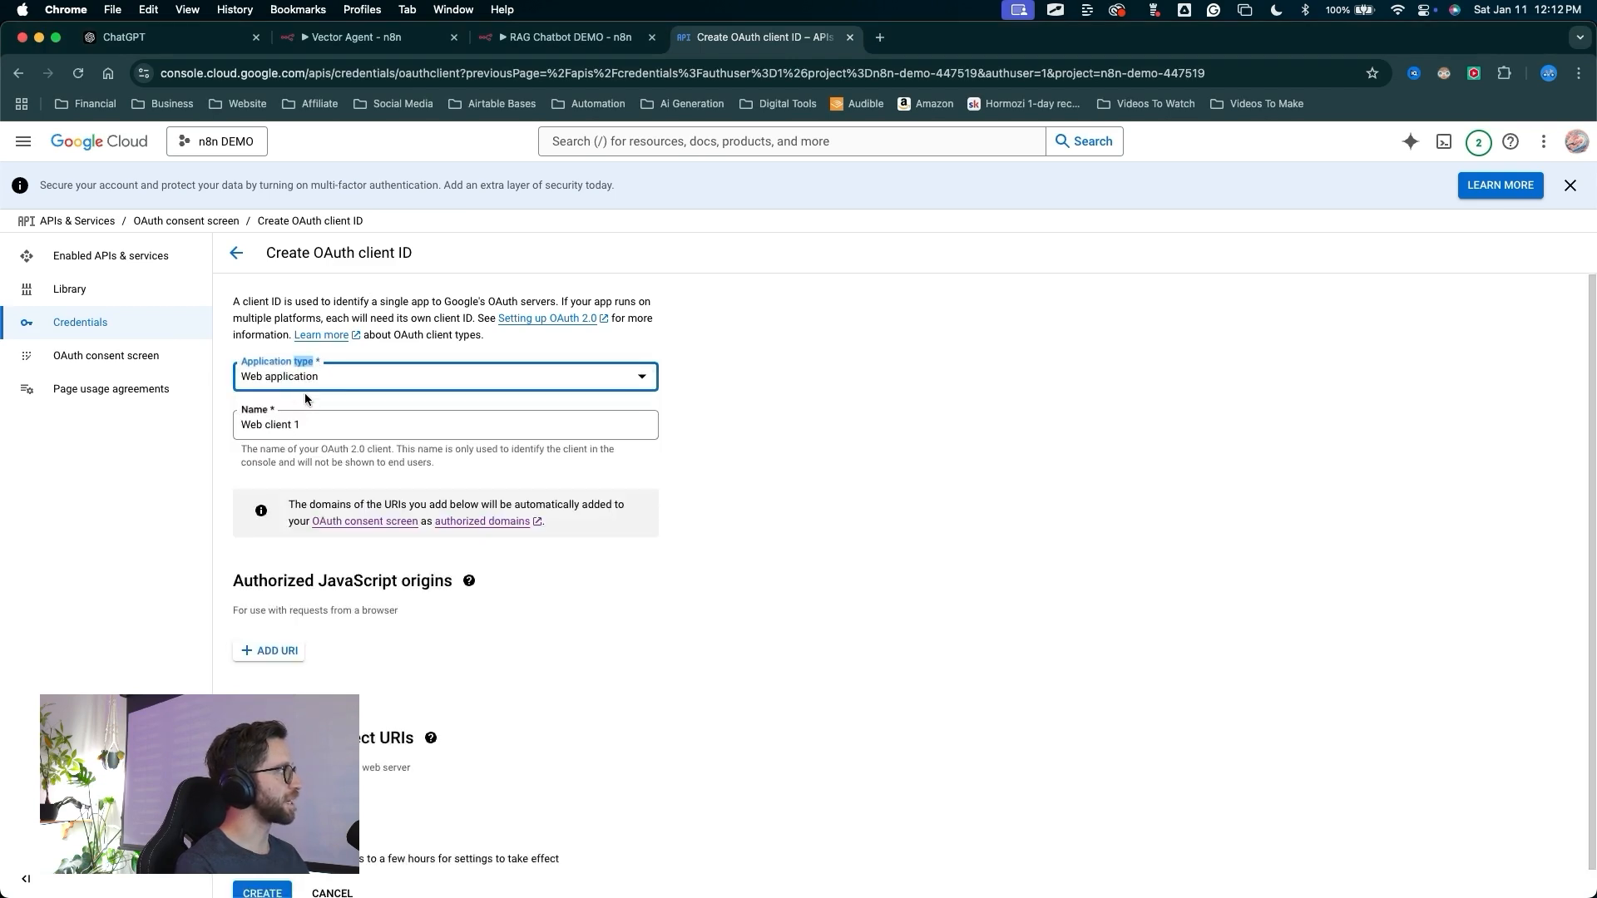
triple_click(303, 424)
text(n8n)
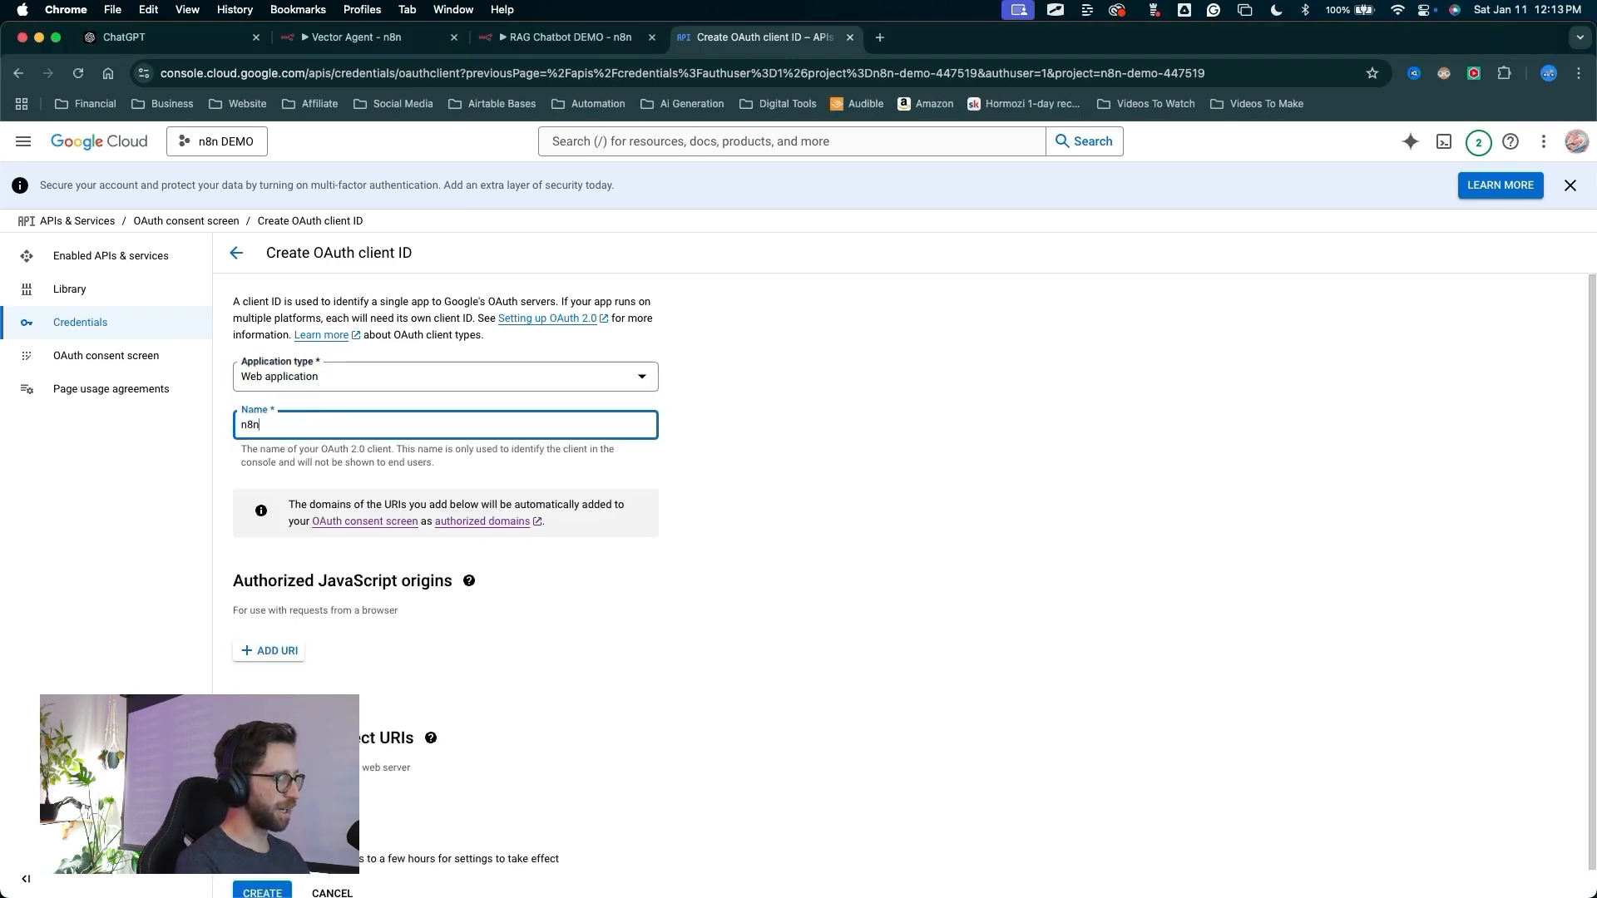
text( DEMO)
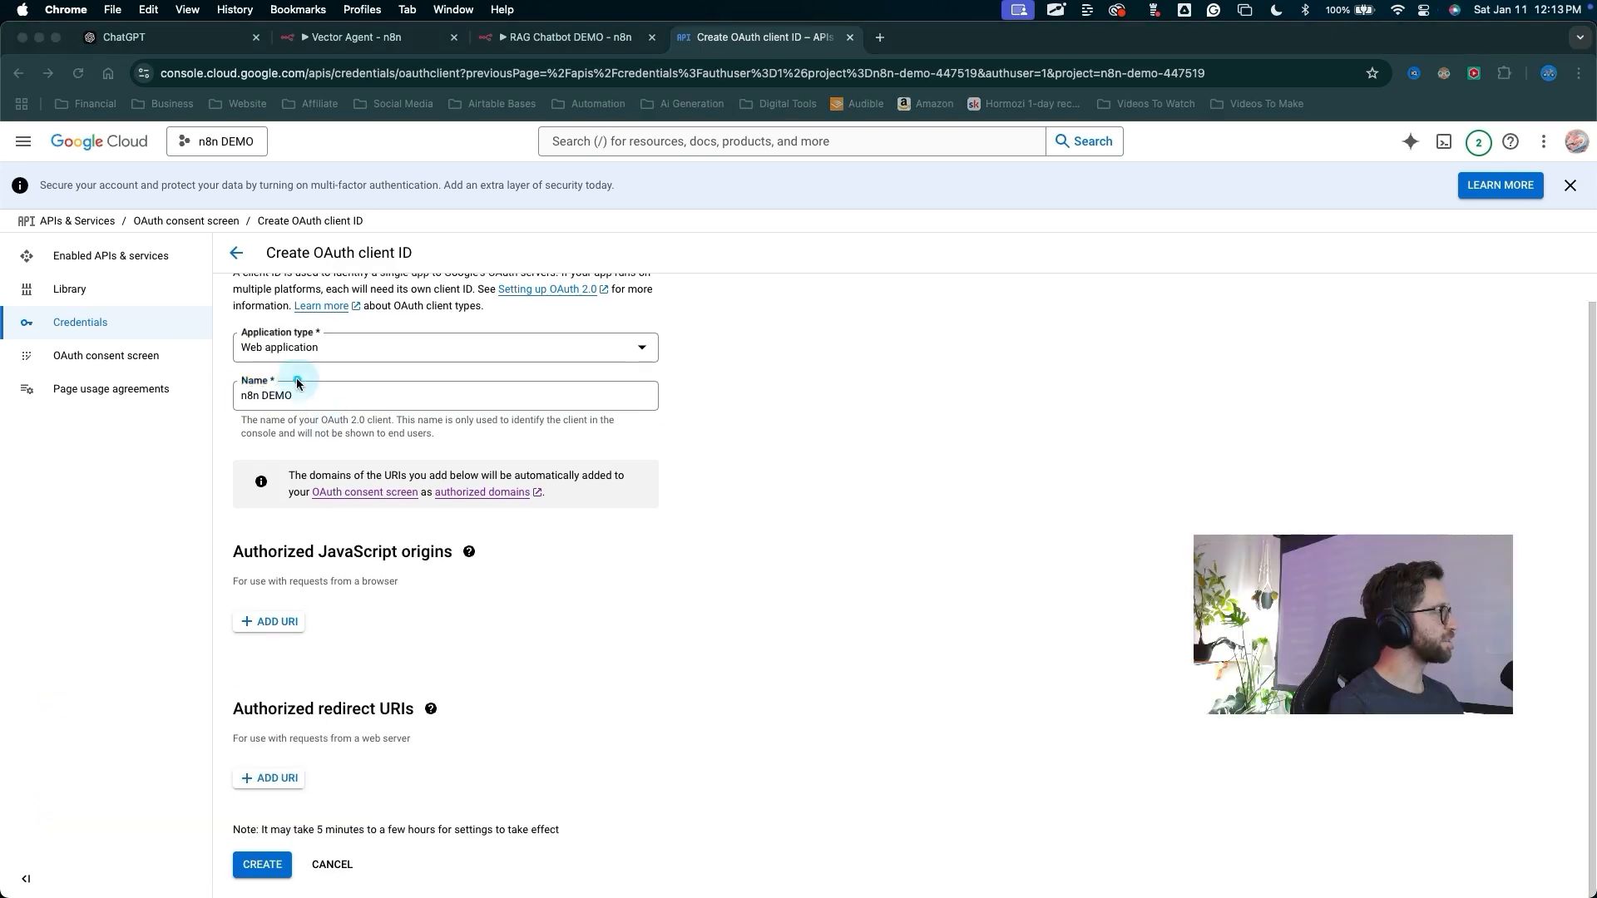
mouse_move(297, 378)
mouse_down()
mouse_move(262, 772)
mouse_move(349, 655)
mouse_move(296, 627)
mouse_move(296, 655)
mouse_move(282, 512)
mouse_move(415, 557)
mouse_move(272, 636)
mouse_move(277, 617)
mouse_move(264, 760)
mouse_move(326, 670)
mouse_move(273, 759)
mouse_up()
key(Escape)
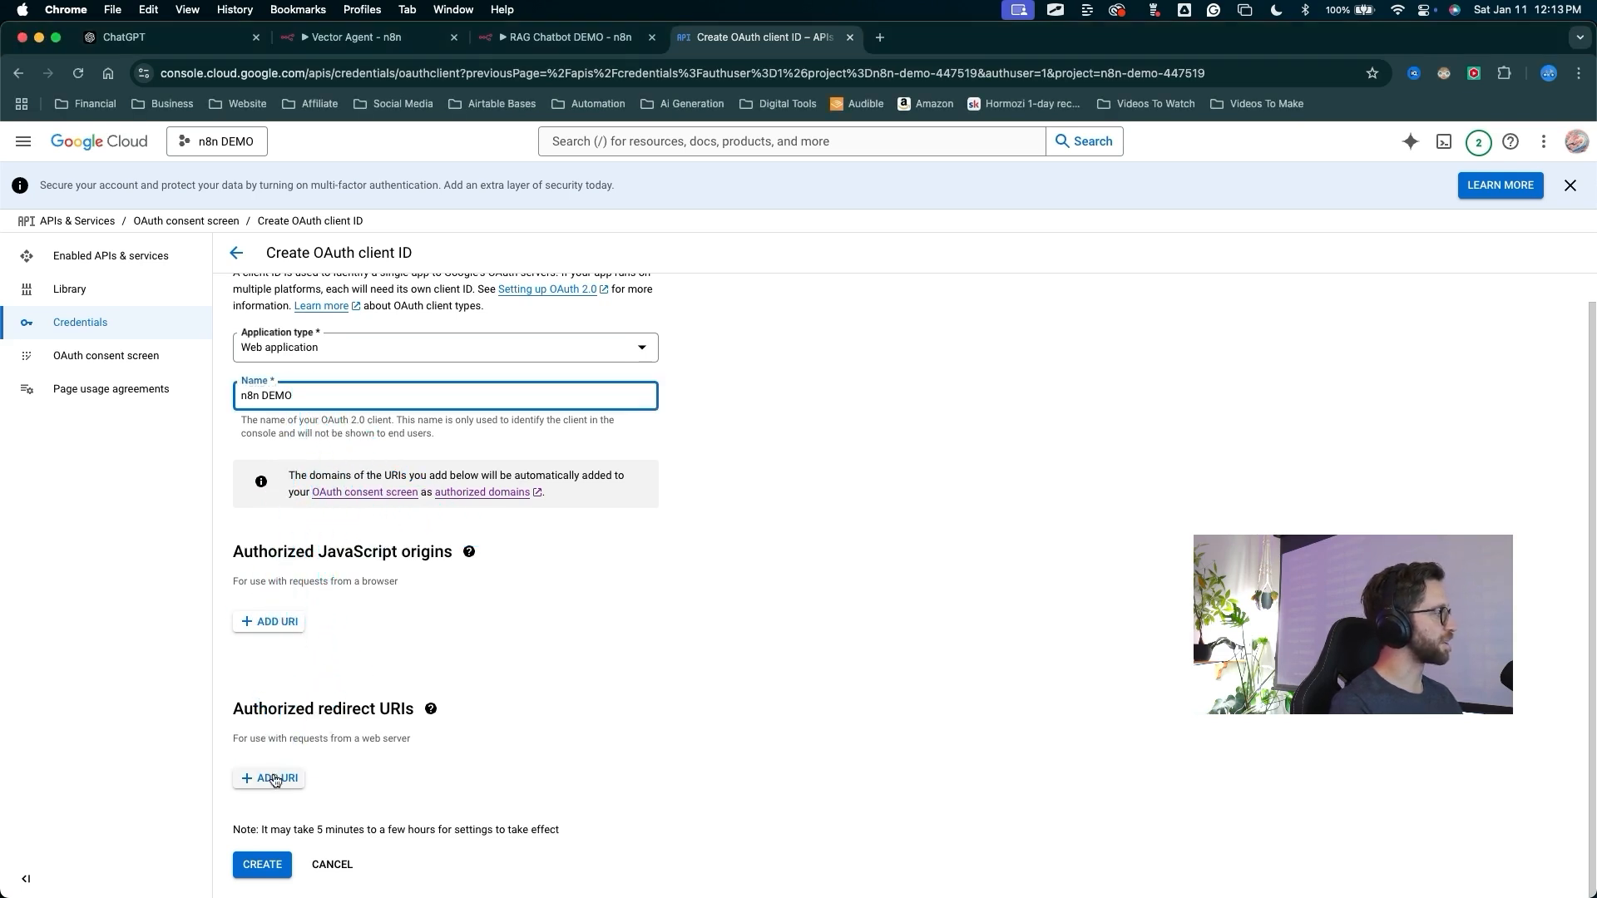
Add a redirect URI entry, then create a new Google Drive credential in the n8n trigger node and copy its OAuth redirect URL
click(275, 778)
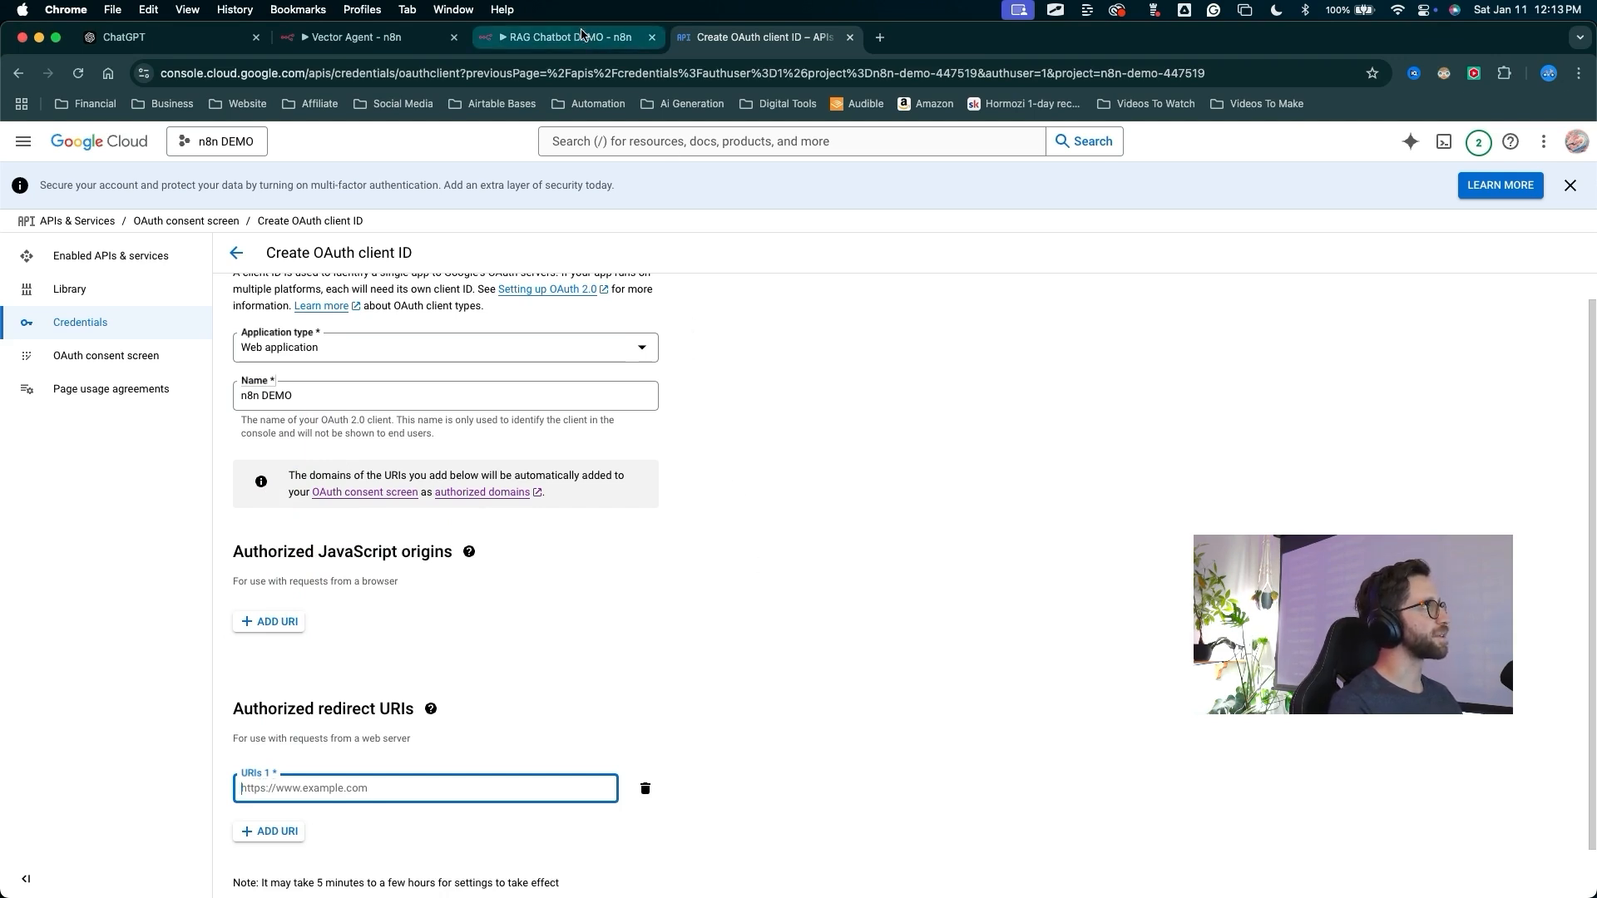
click(582, 38)
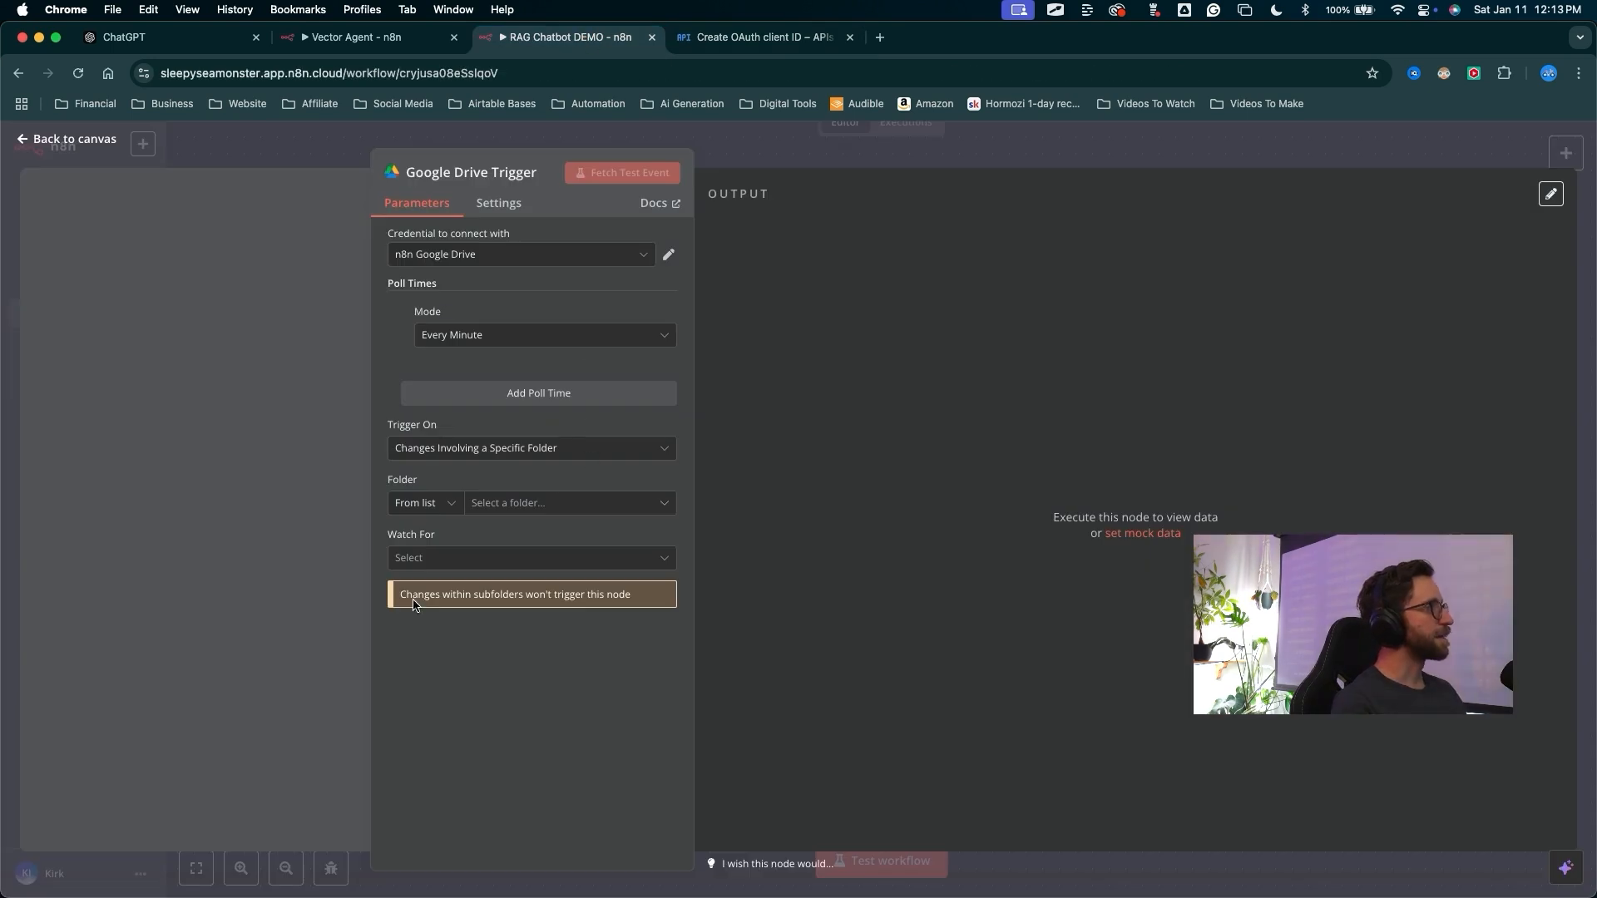
mouse_move(229, 442)
mouse_down()
mouse_move(421, 166)
mouse_move(433, 256)
mouse_up()
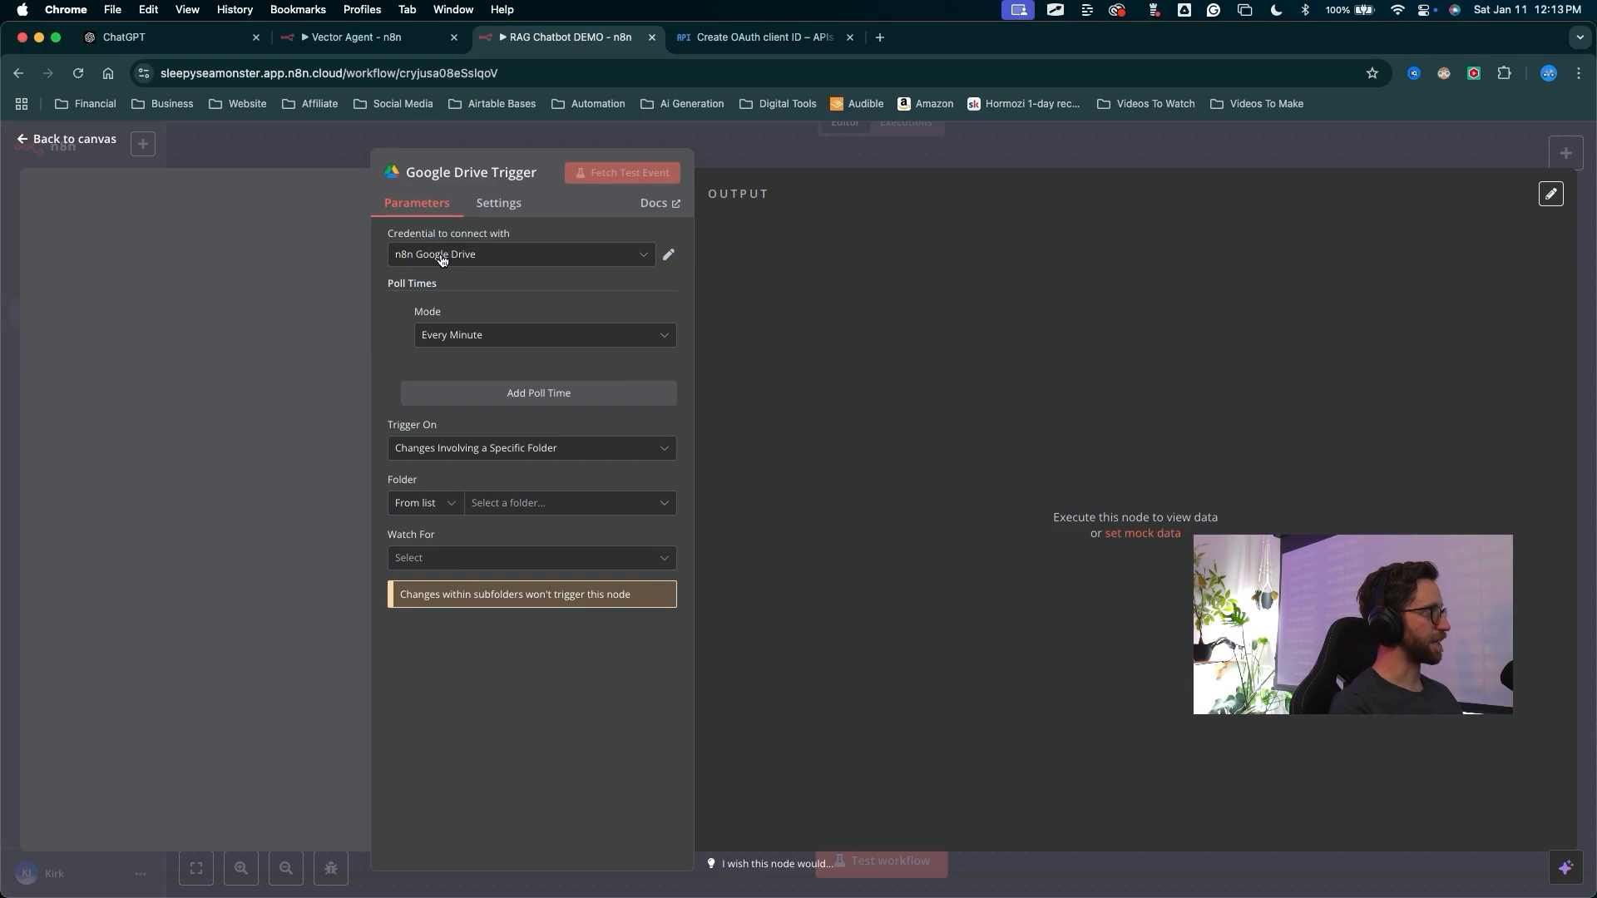
click(441, 257)
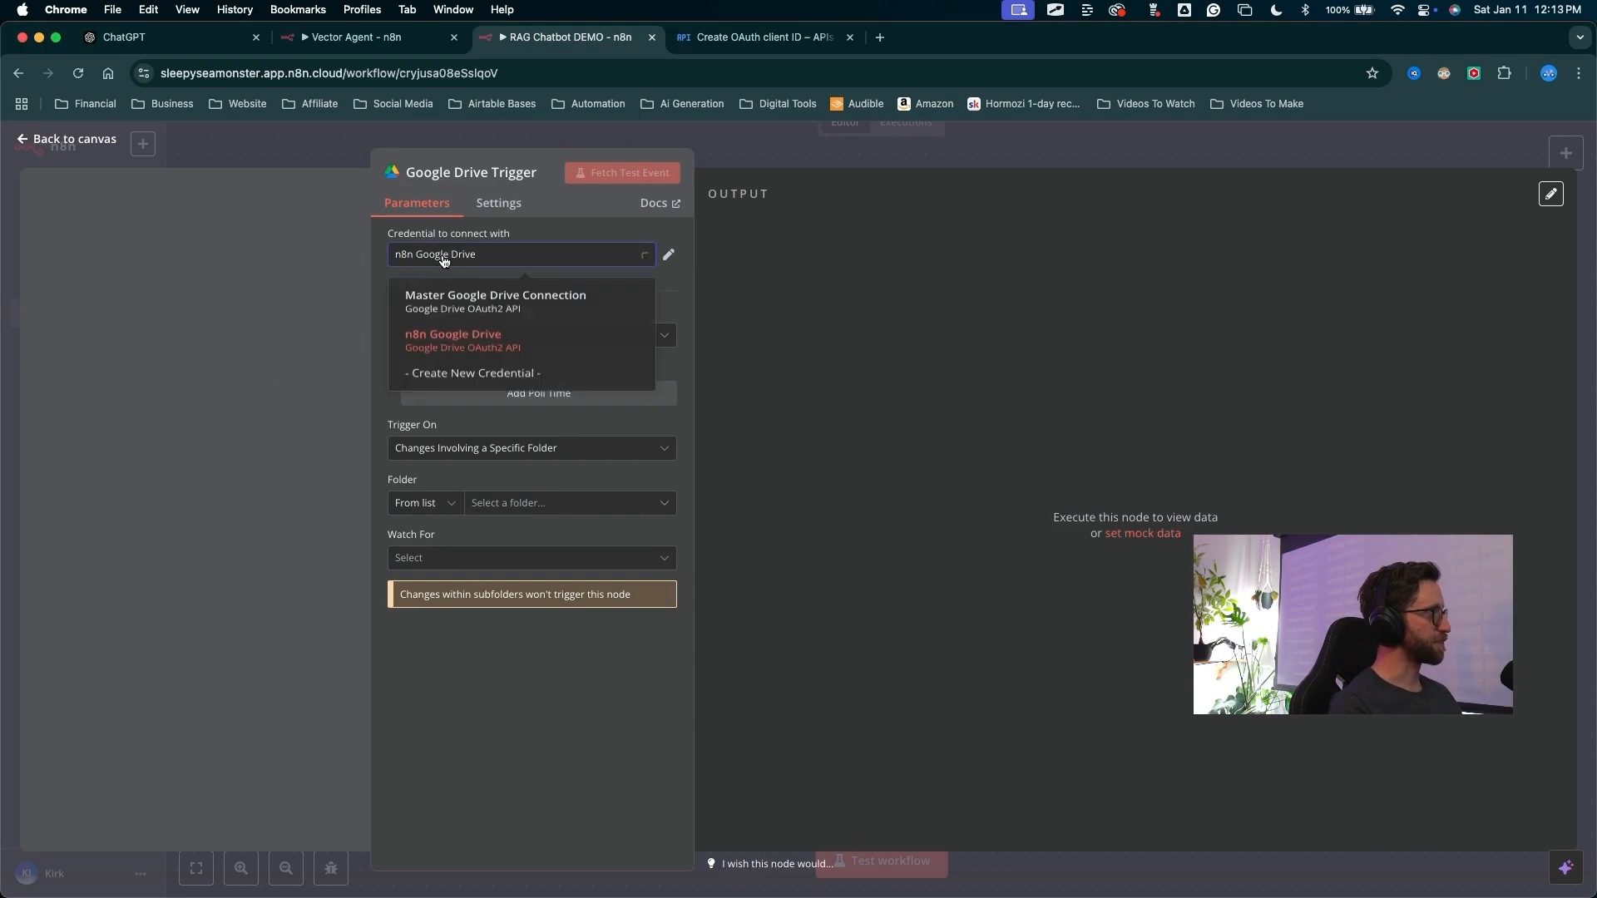
click(456, 382)
mouse_move(1001, 286)
mouse_down()
mouse_move(795, 395)
mouse_move(571, 418)
mouse_move(563, 445)
mouse_up()
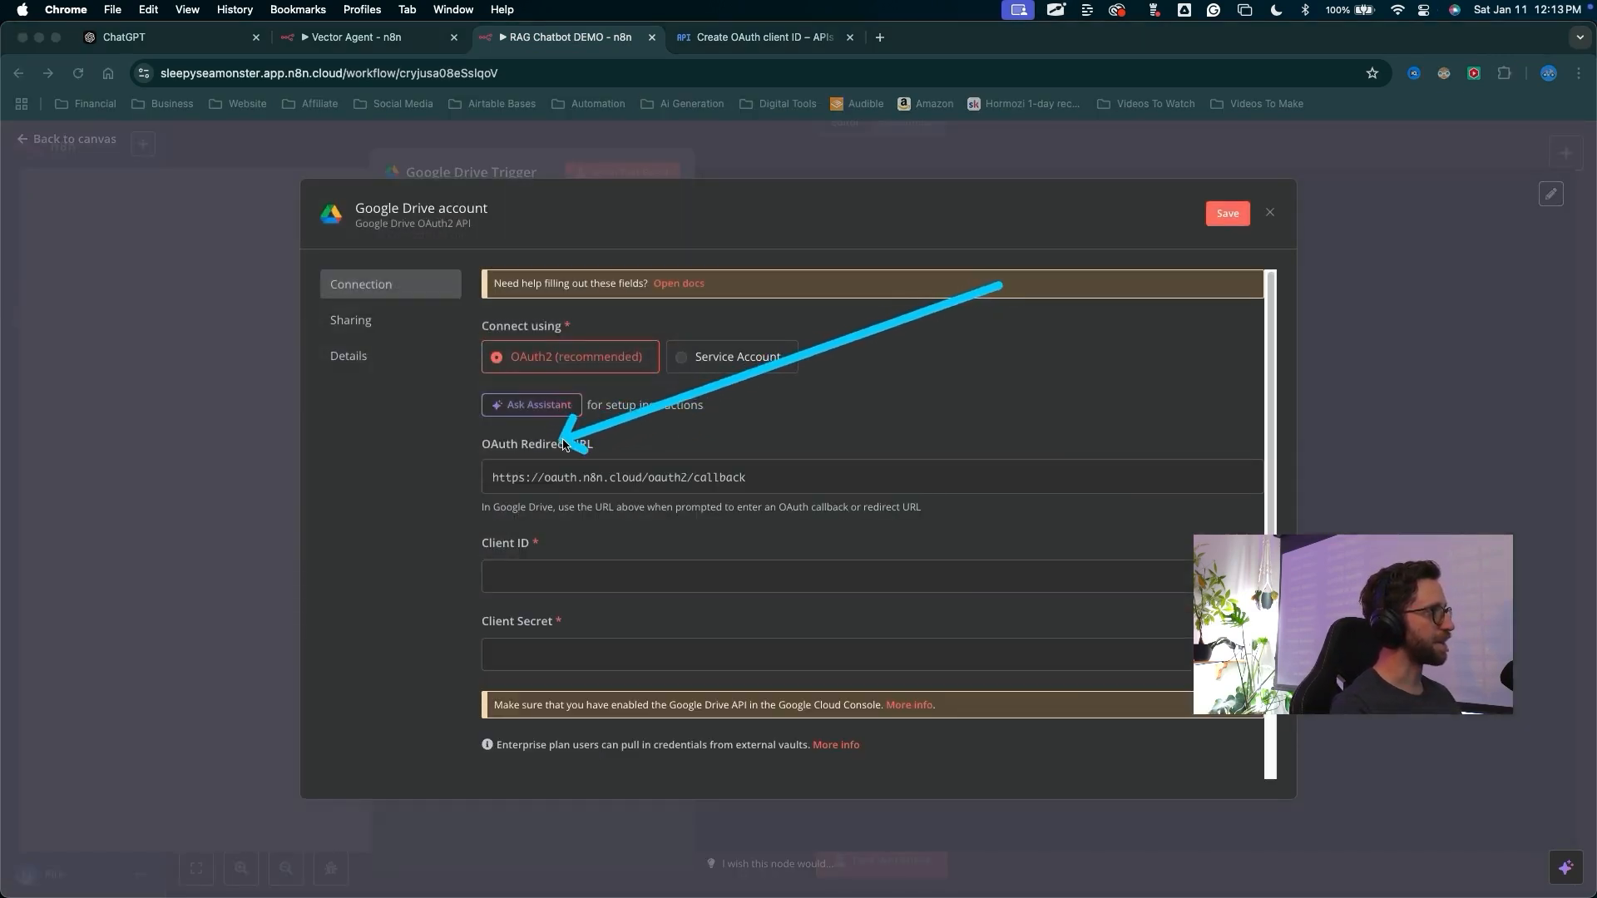
click(585, 481)
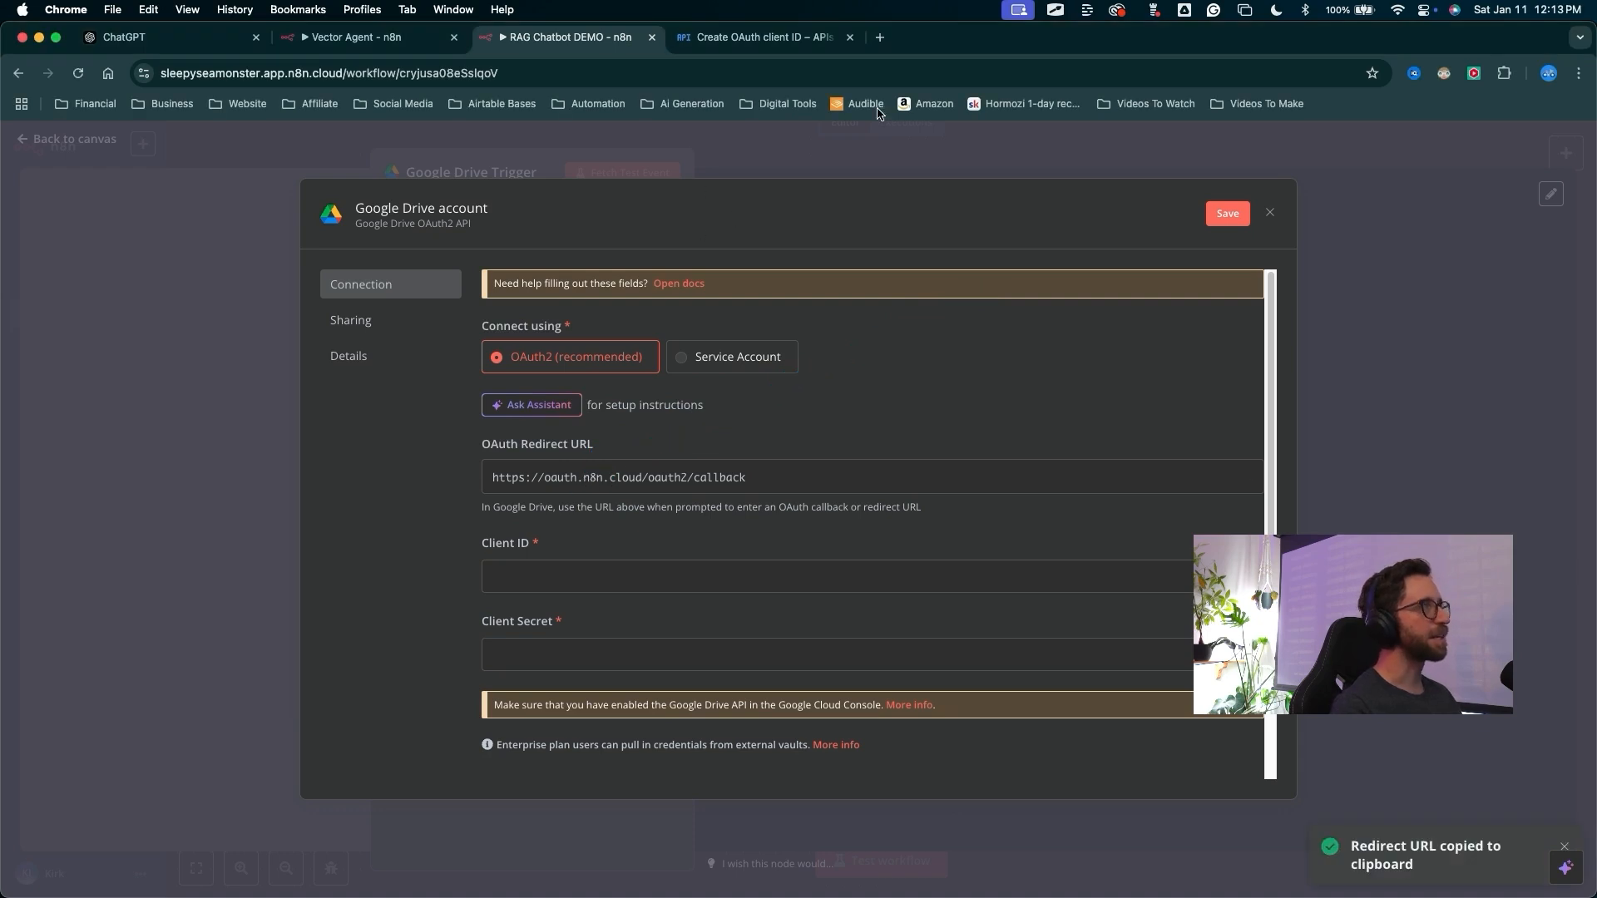
click(748, 39)
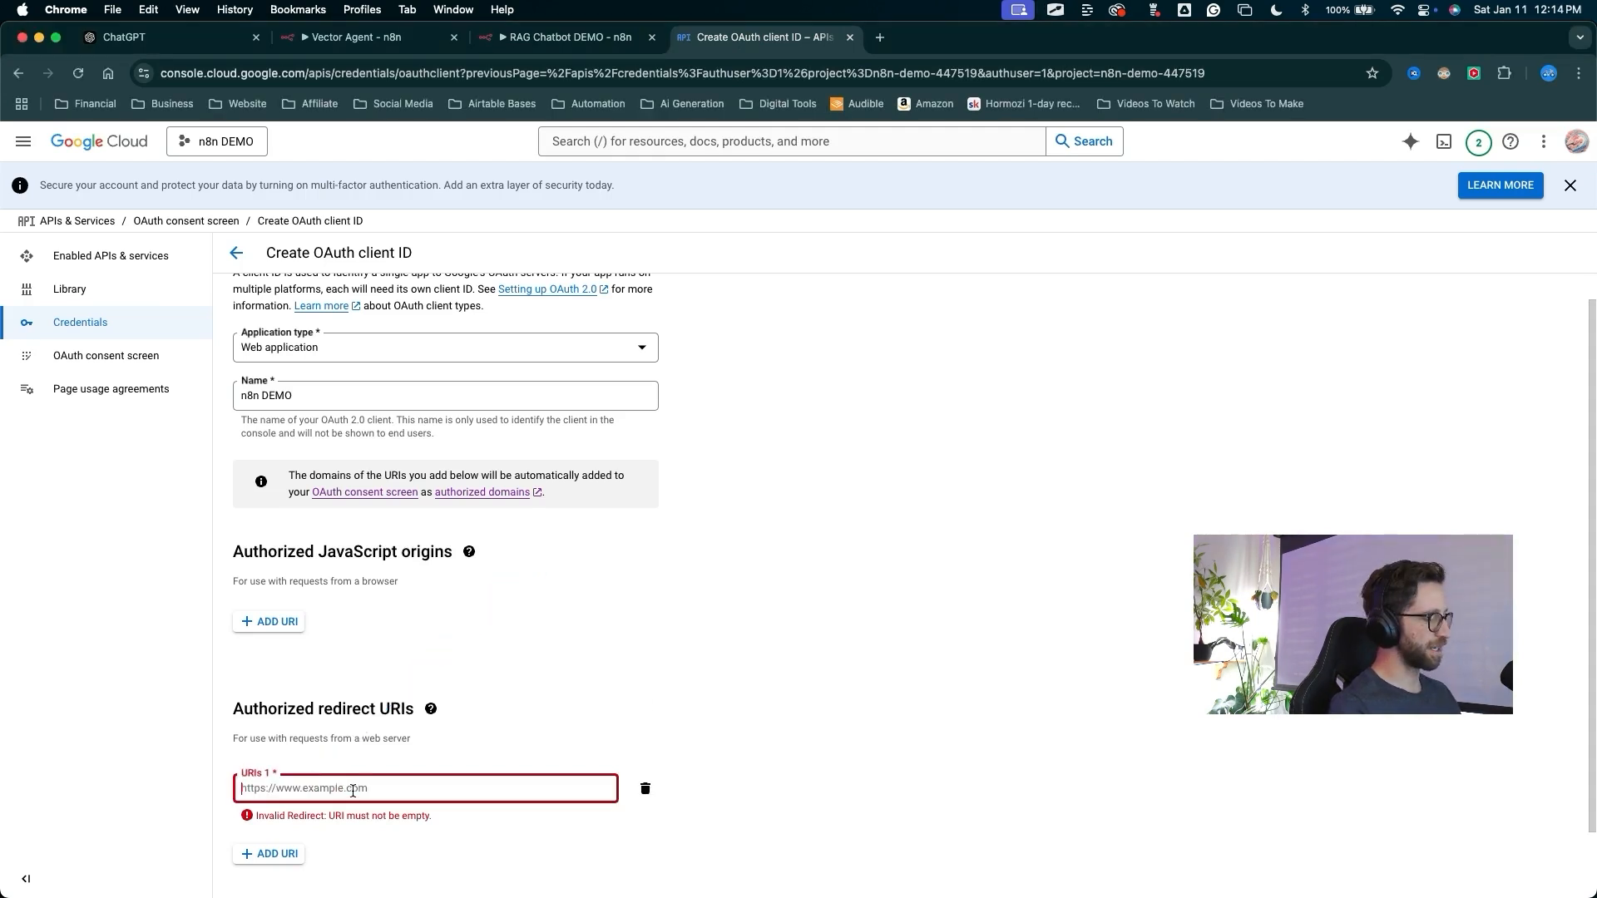
Paste the n8n redirect URL as the authorized redirect URI and create the OAuth client
key(super+v)
scroll(499, 573, down, 2)
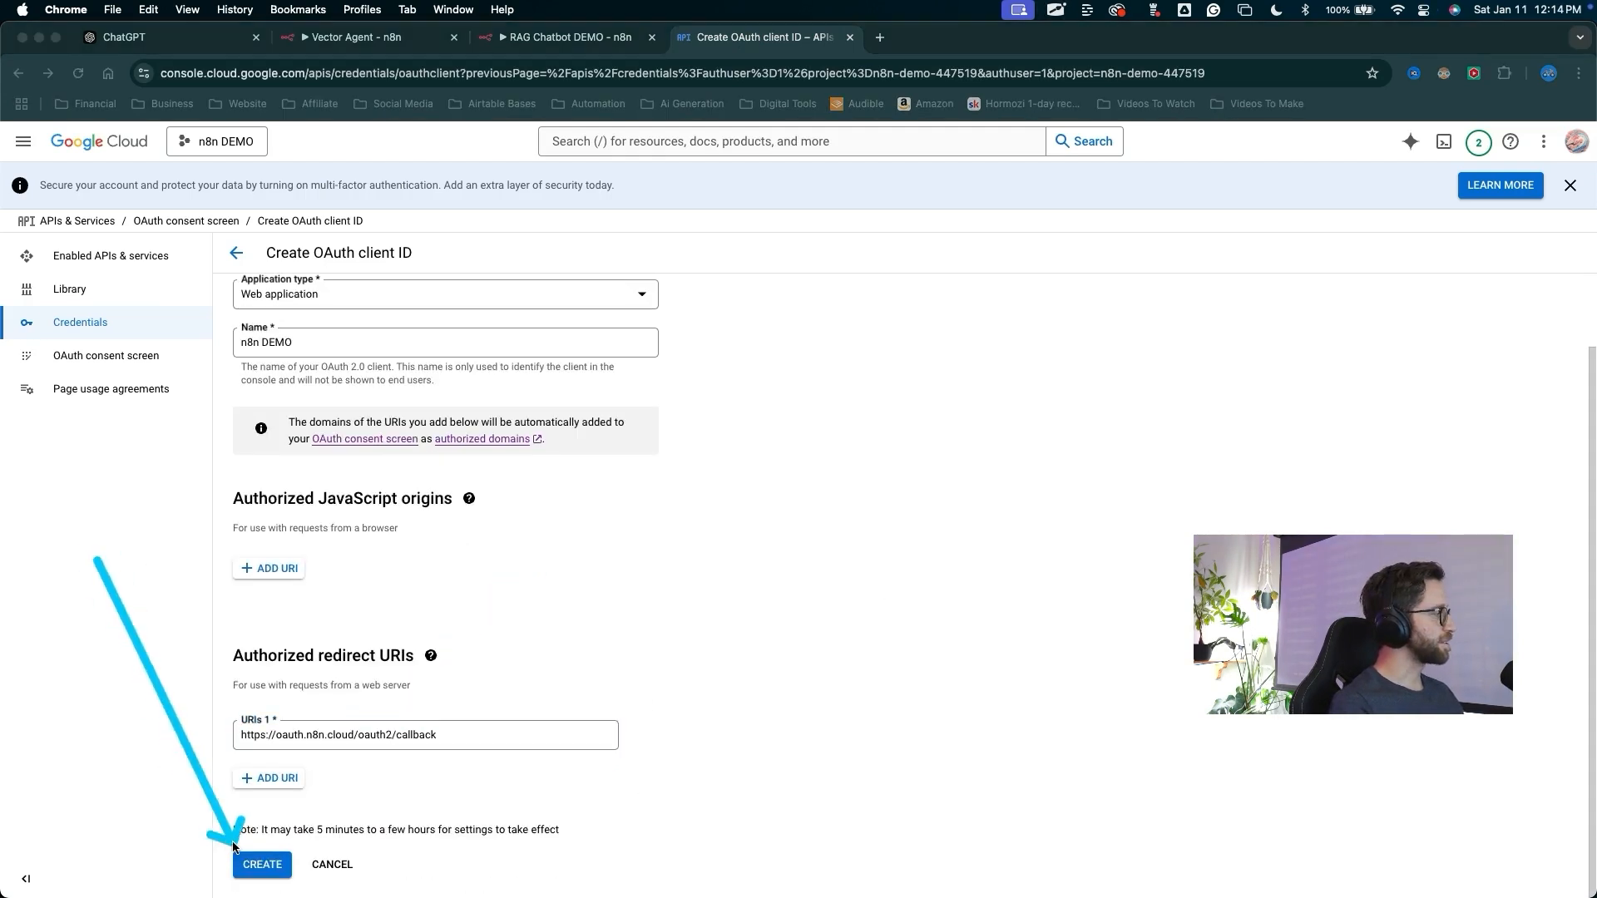
click(253, 862)
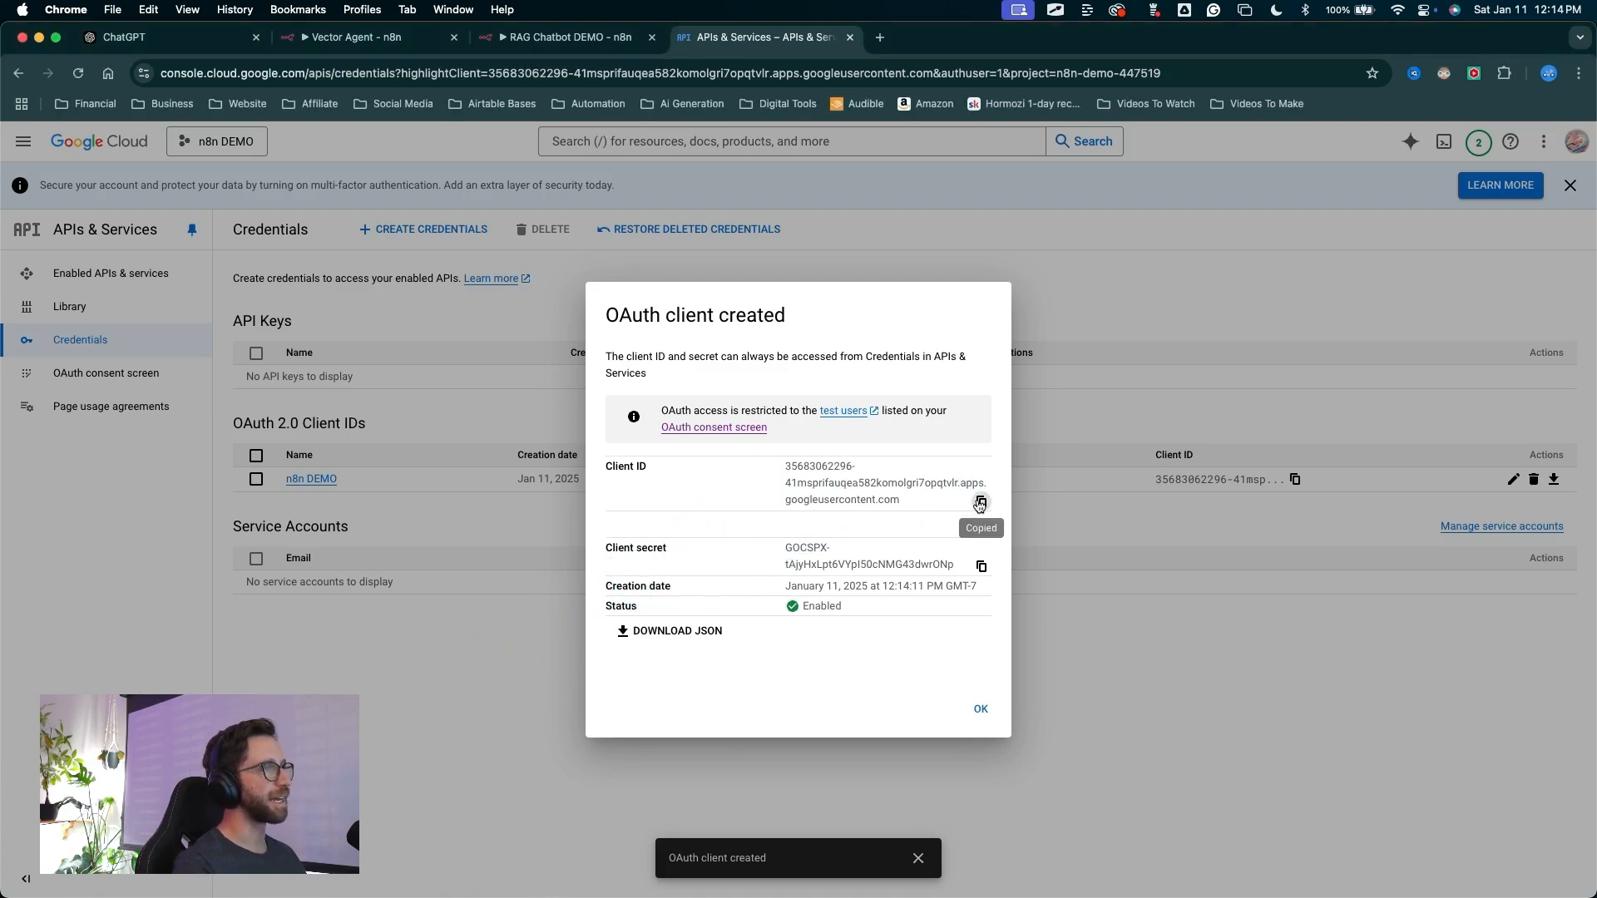
Copy the new client ID and client secret into the n8n Google Drive credential's Client ID and Client Secret fields
click(564, 32)
click(489, 576)
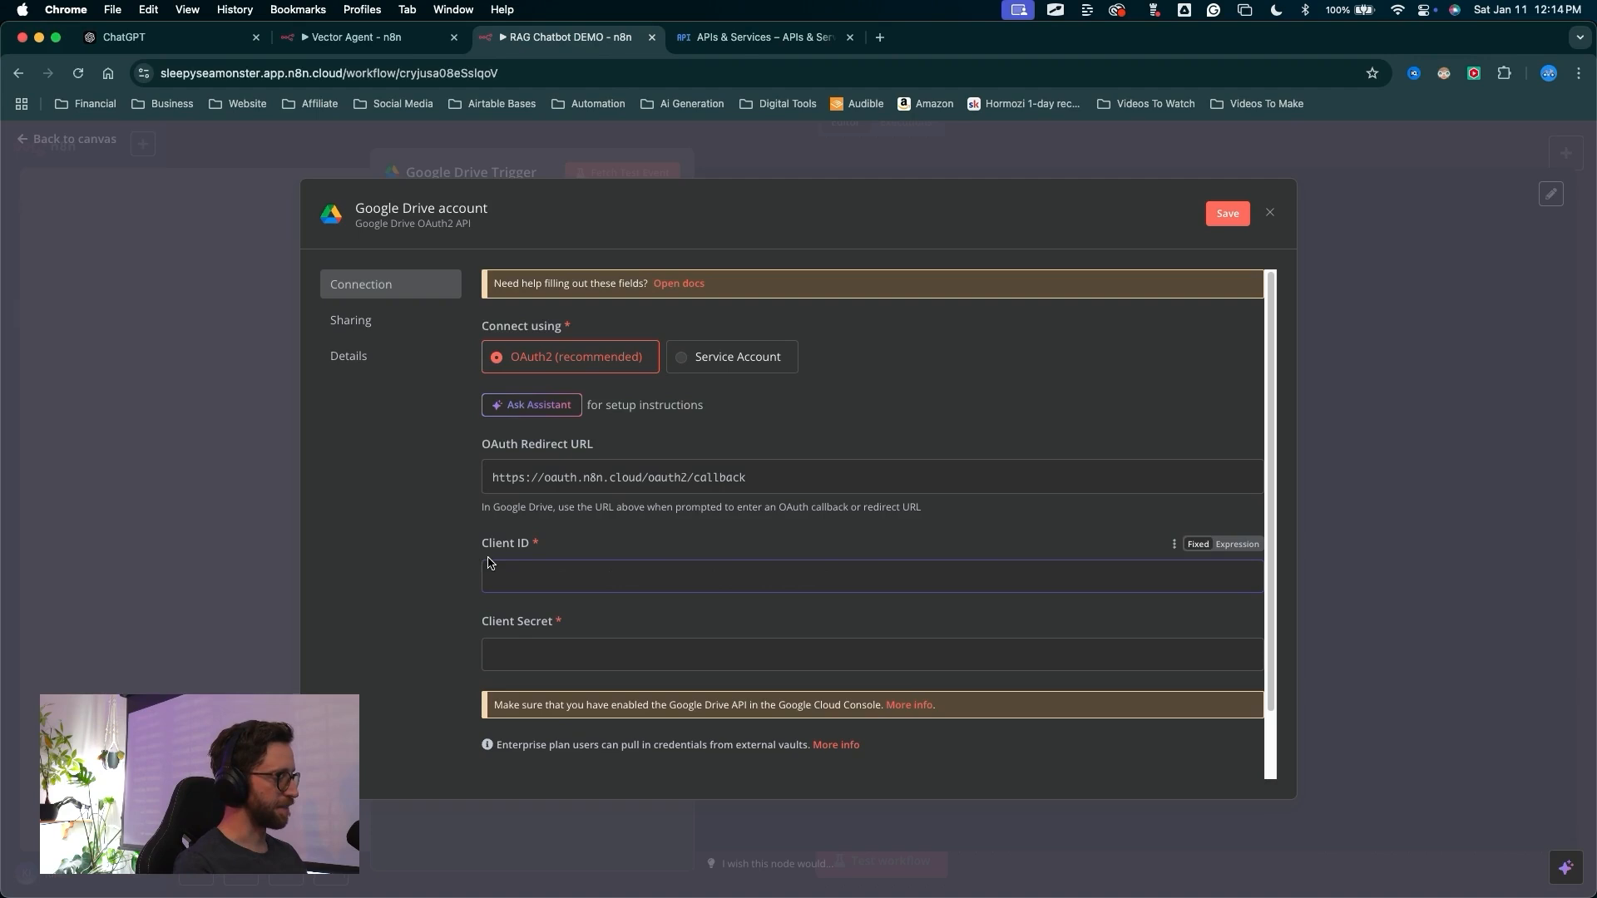
click(739, 42)
click(982, 566)
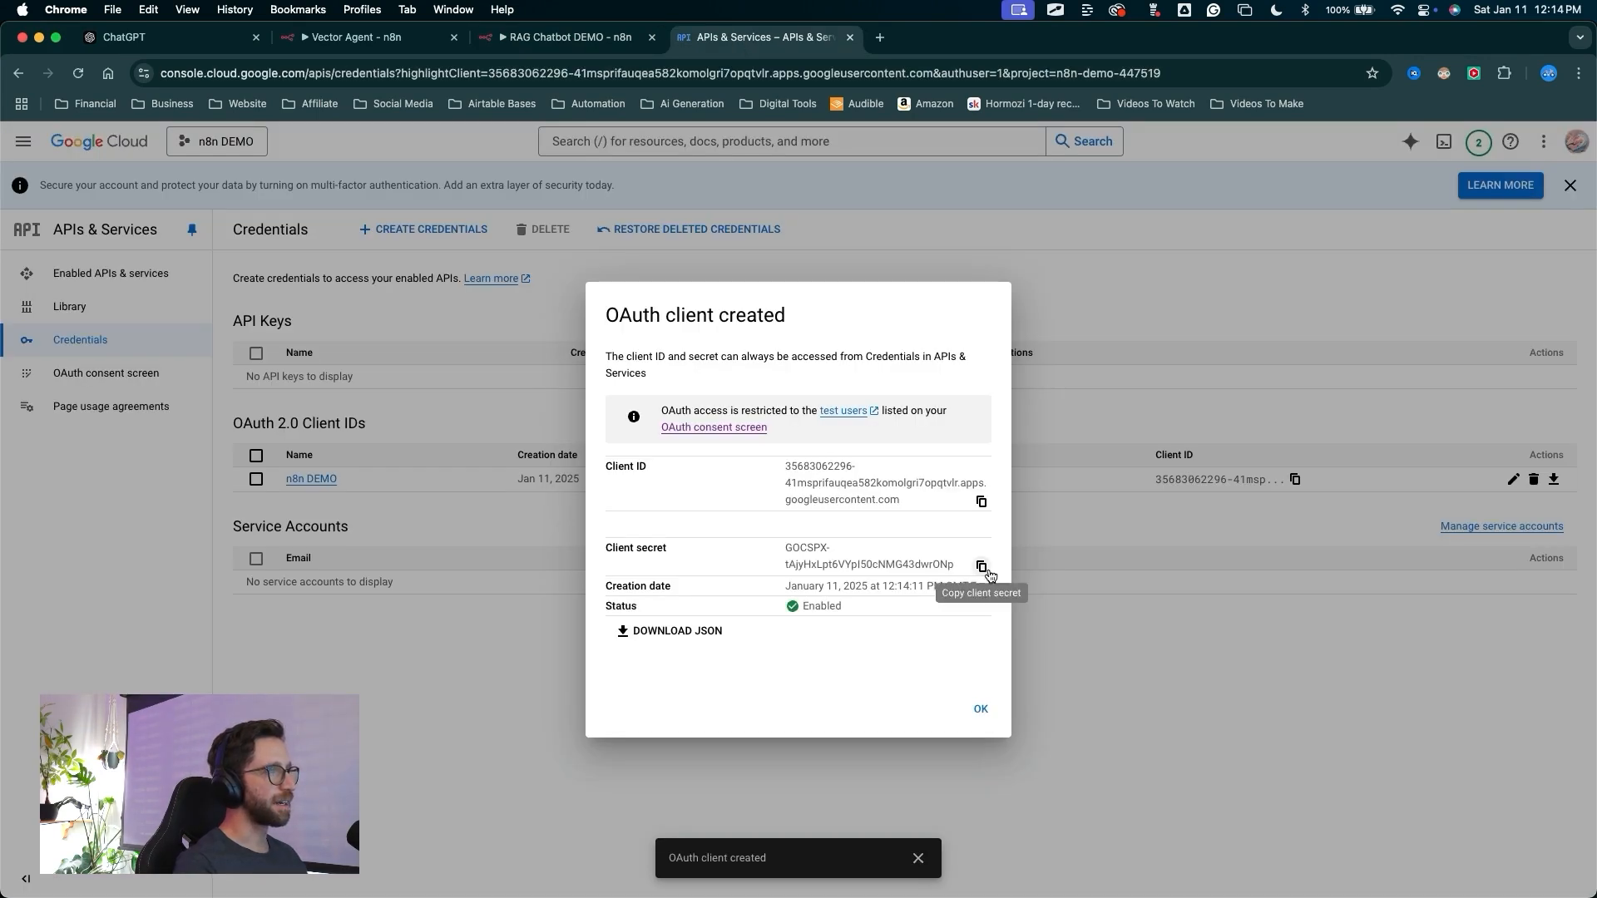
click(586, 37)
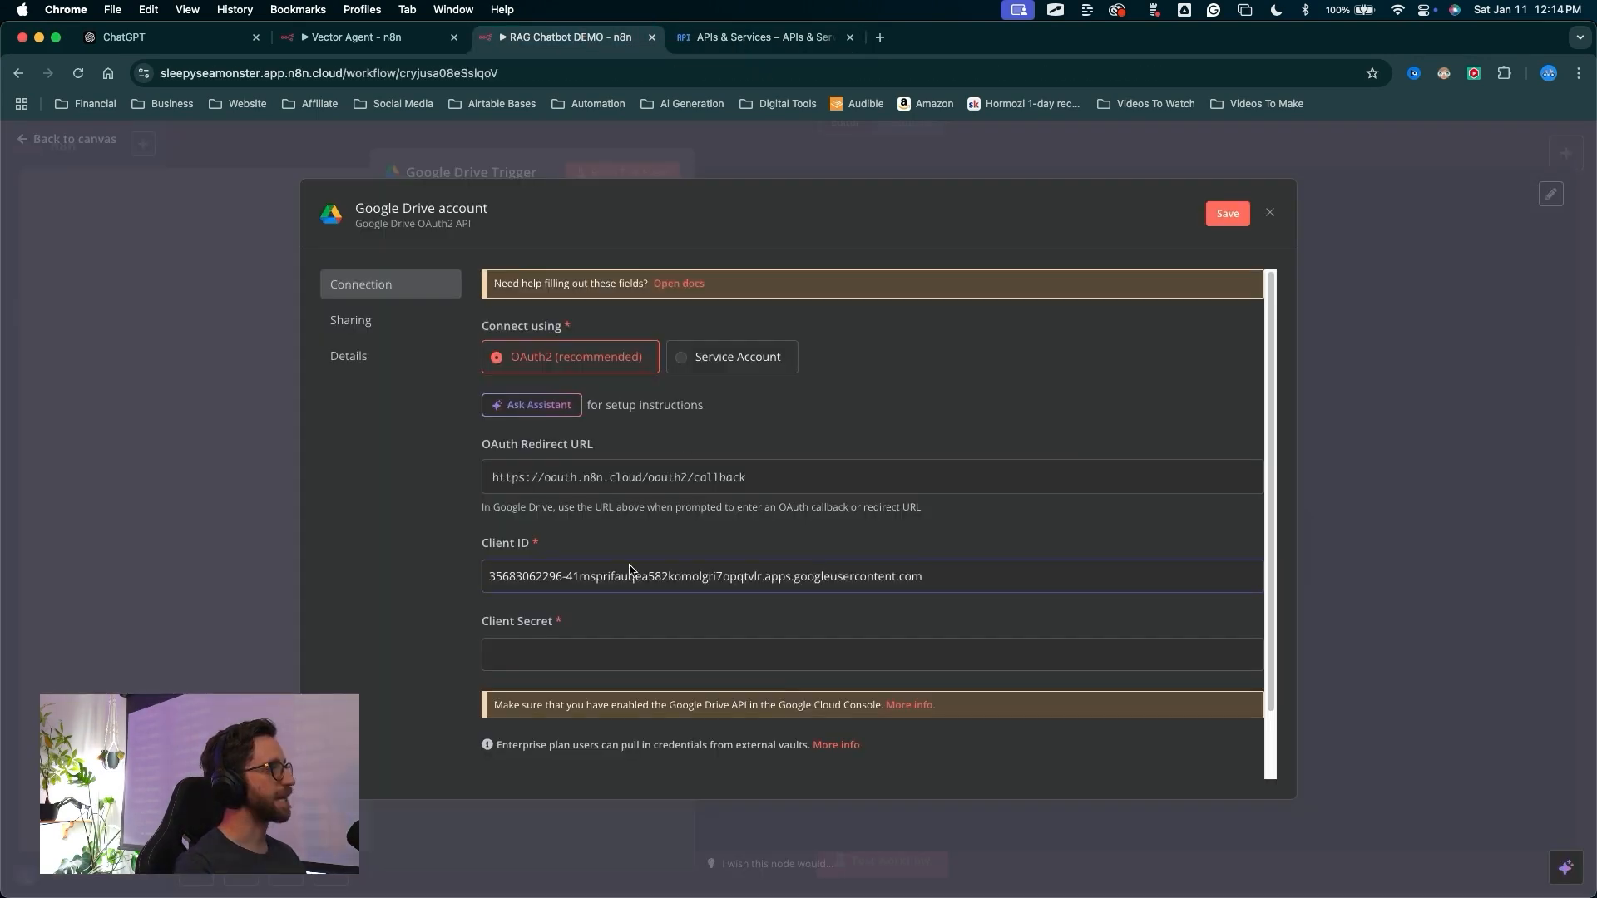
click(556, 659)
key(super+v)
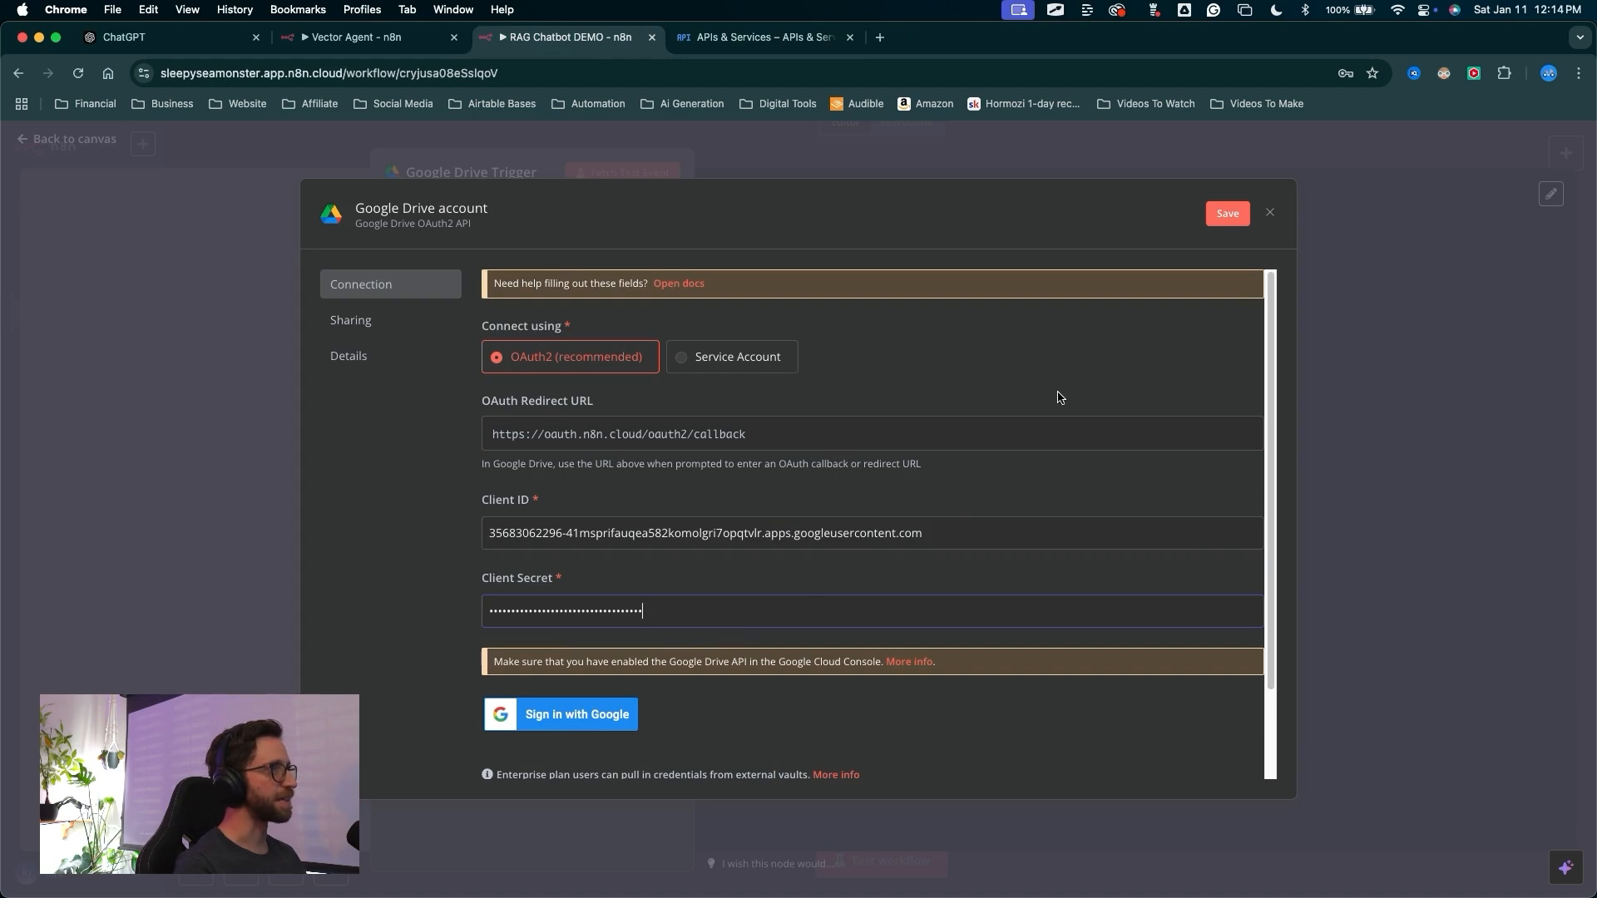
Try to sign in with Google from the credential using the Drive account, then close the sign-in window
click(548, 723)
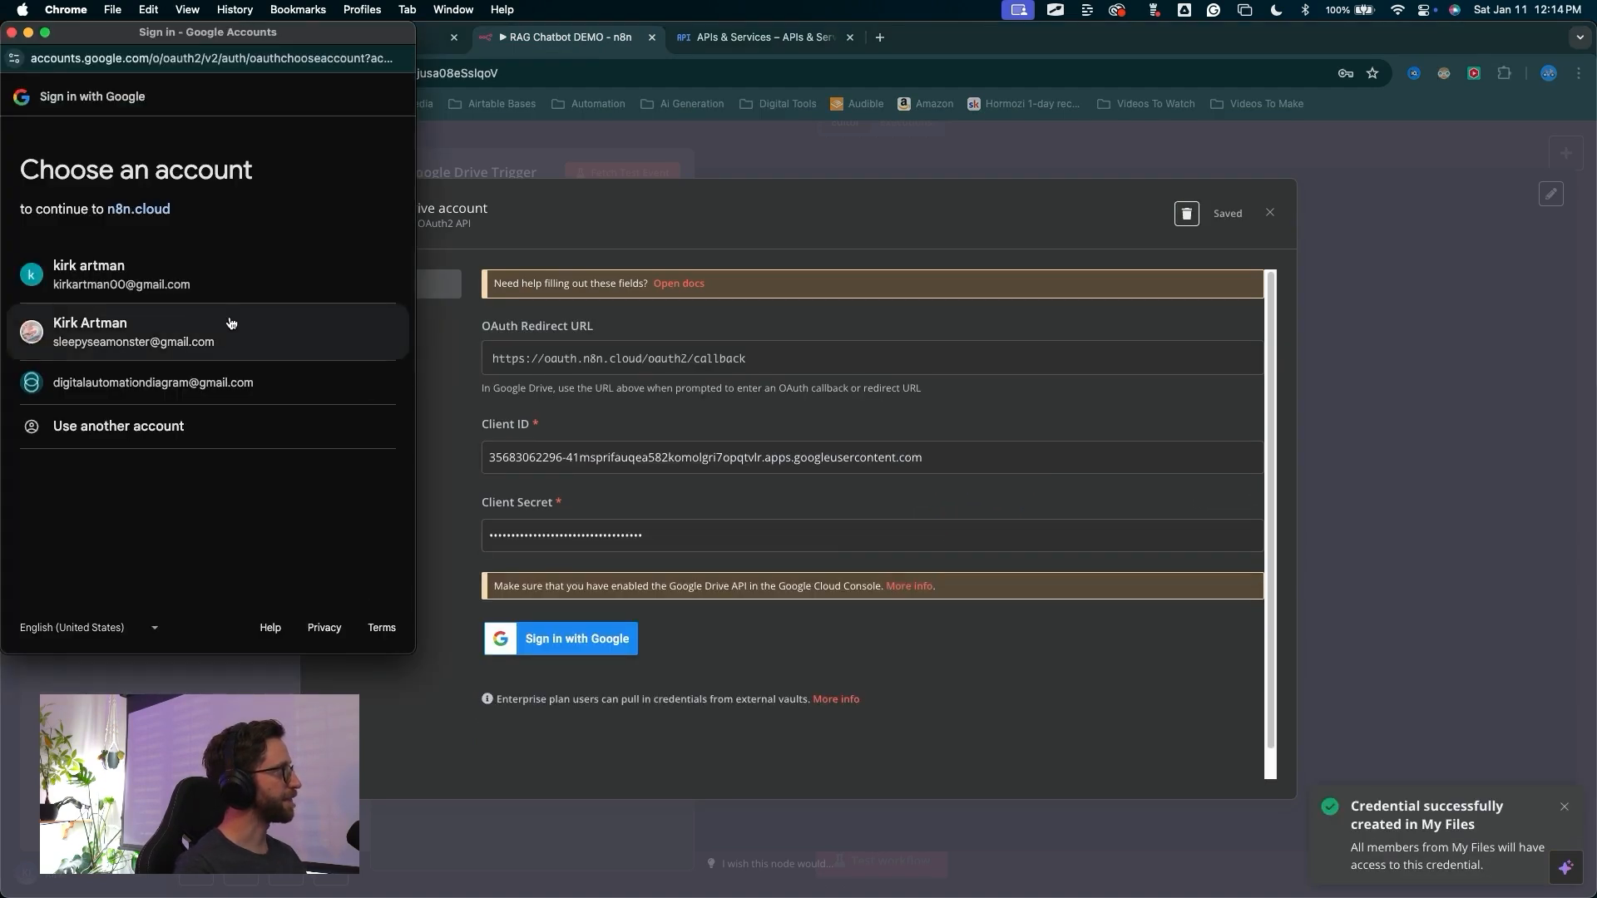
click(228, 322)
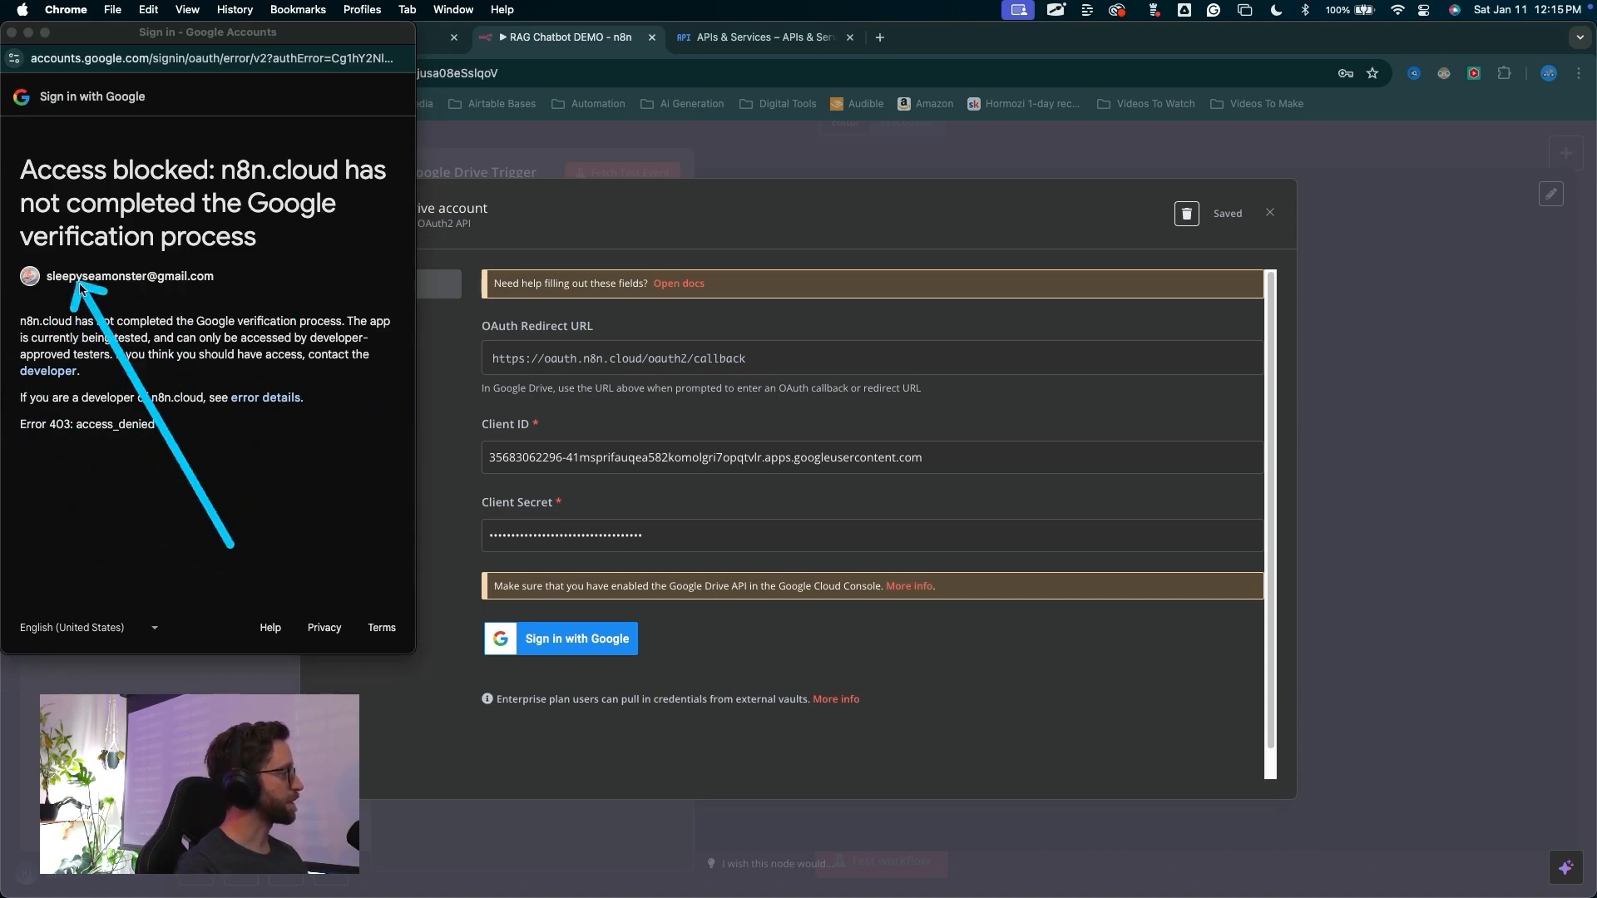
click(308, 380)
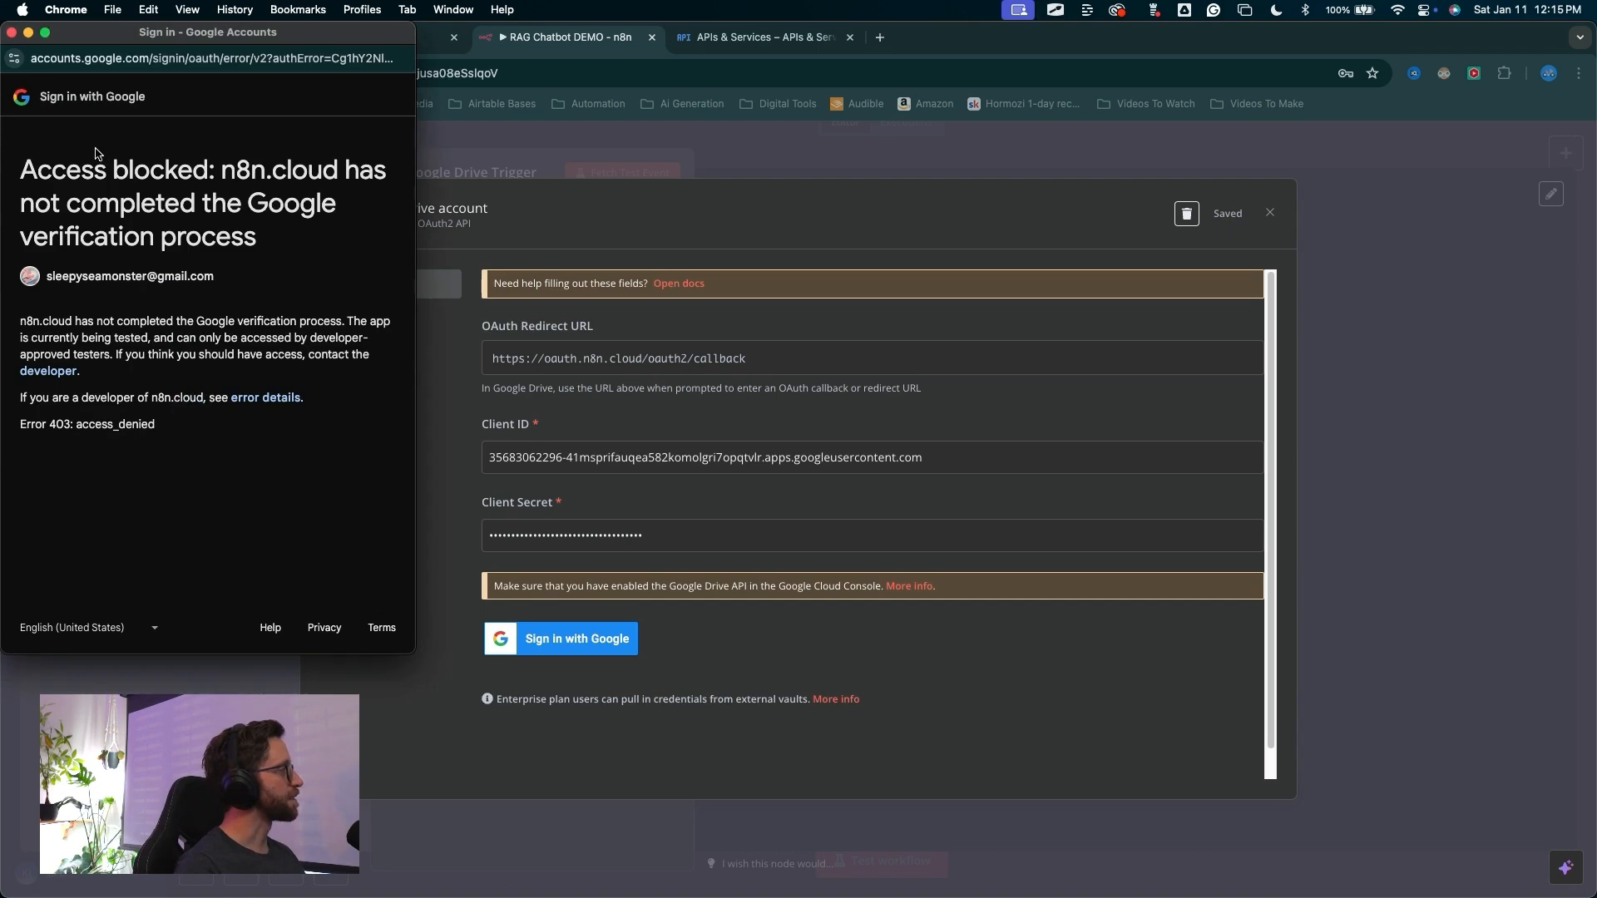
key(super+w)
Close the client-created dialog and open the n8n DEMO OAuth client's details
click(779, 39)
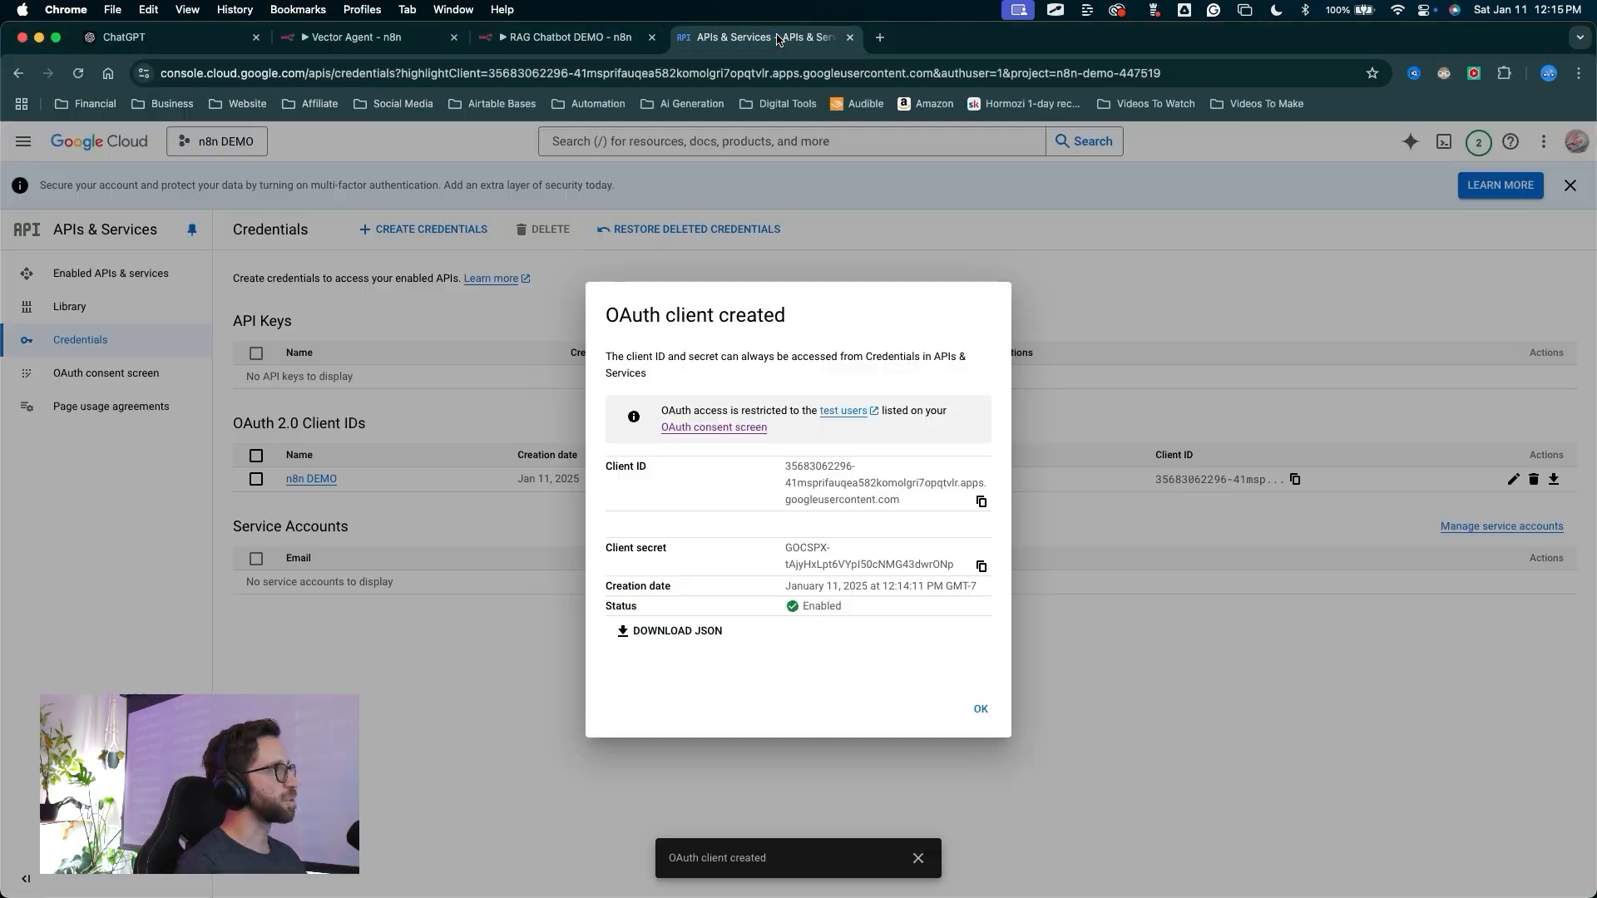
mouse_move(463, 766)
mouse_down()
mouse_move(956, 491)
mouse_move(702, 128)
mouse_move(699, 431)
mouse_move(838, 678)
mouse_move(998, 713)
mouse_up()
click(980, 710)
mouse_move(624, 652)
mouse_down()
mouse_move(356, 471)
mouse_move(316, 488)
mouse_move(354, 503)
mouse_move(329, 417)
mouse_up()
click(325, 482)
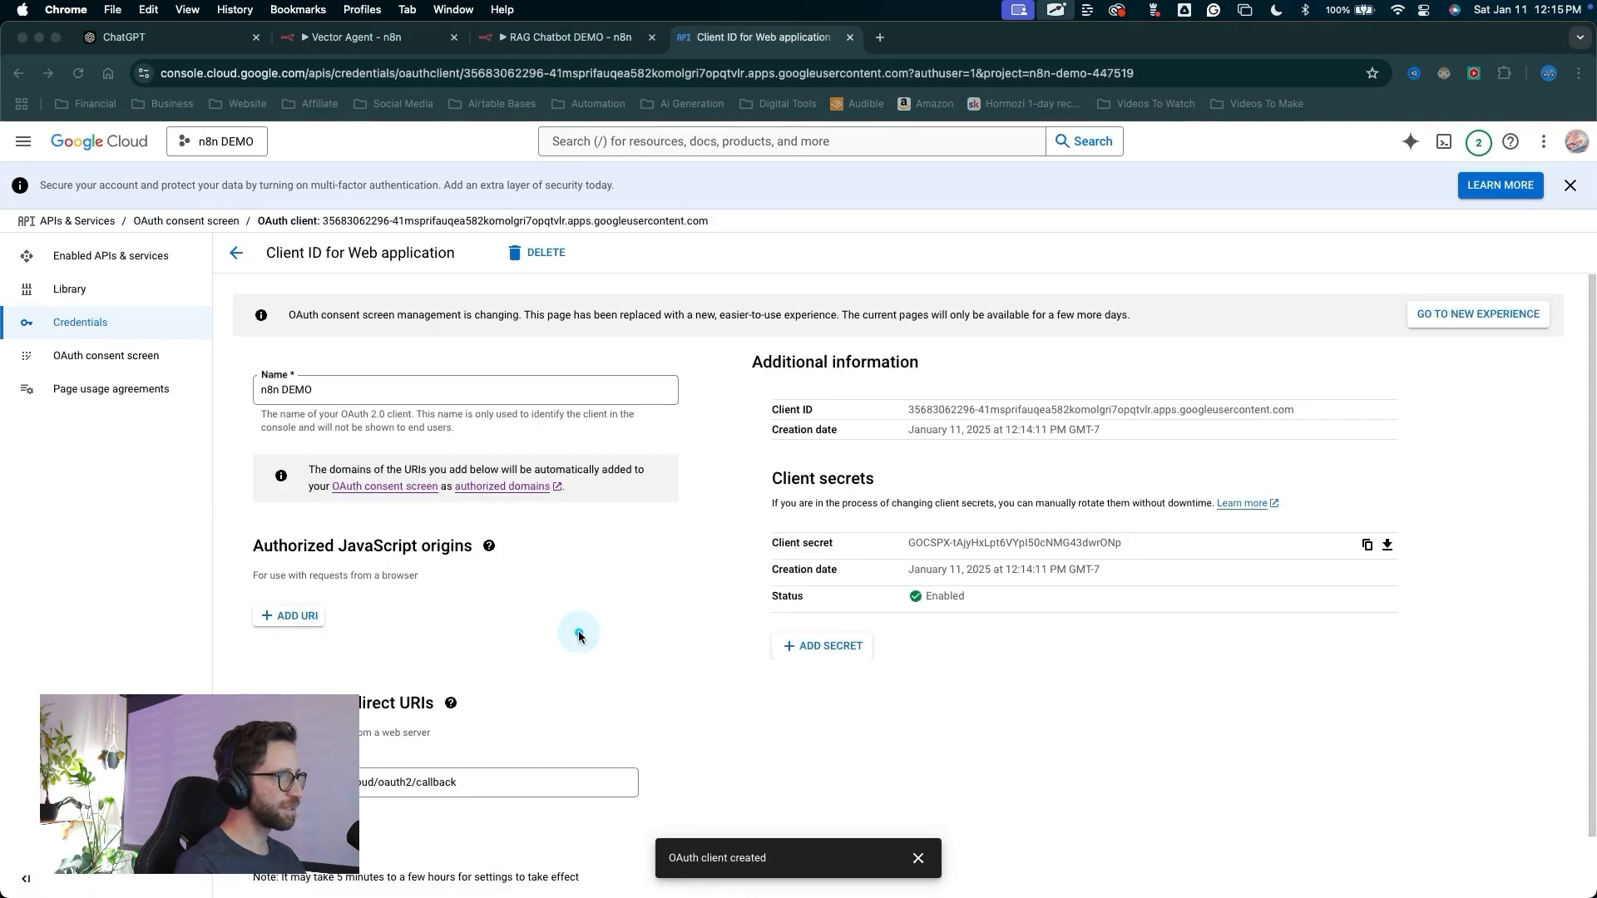
Open the OAuth consent screen and publish the app, confirming the switch to production
mouse_move(579, 632)
mouse_down()
mouse_move(707, 574)
mouse_move(788, 453)
mouse_move(782, 416)
mouse_move(794, 539)
mouse_move(936, 556)
mouse_move(742, 540)
mouse_up()
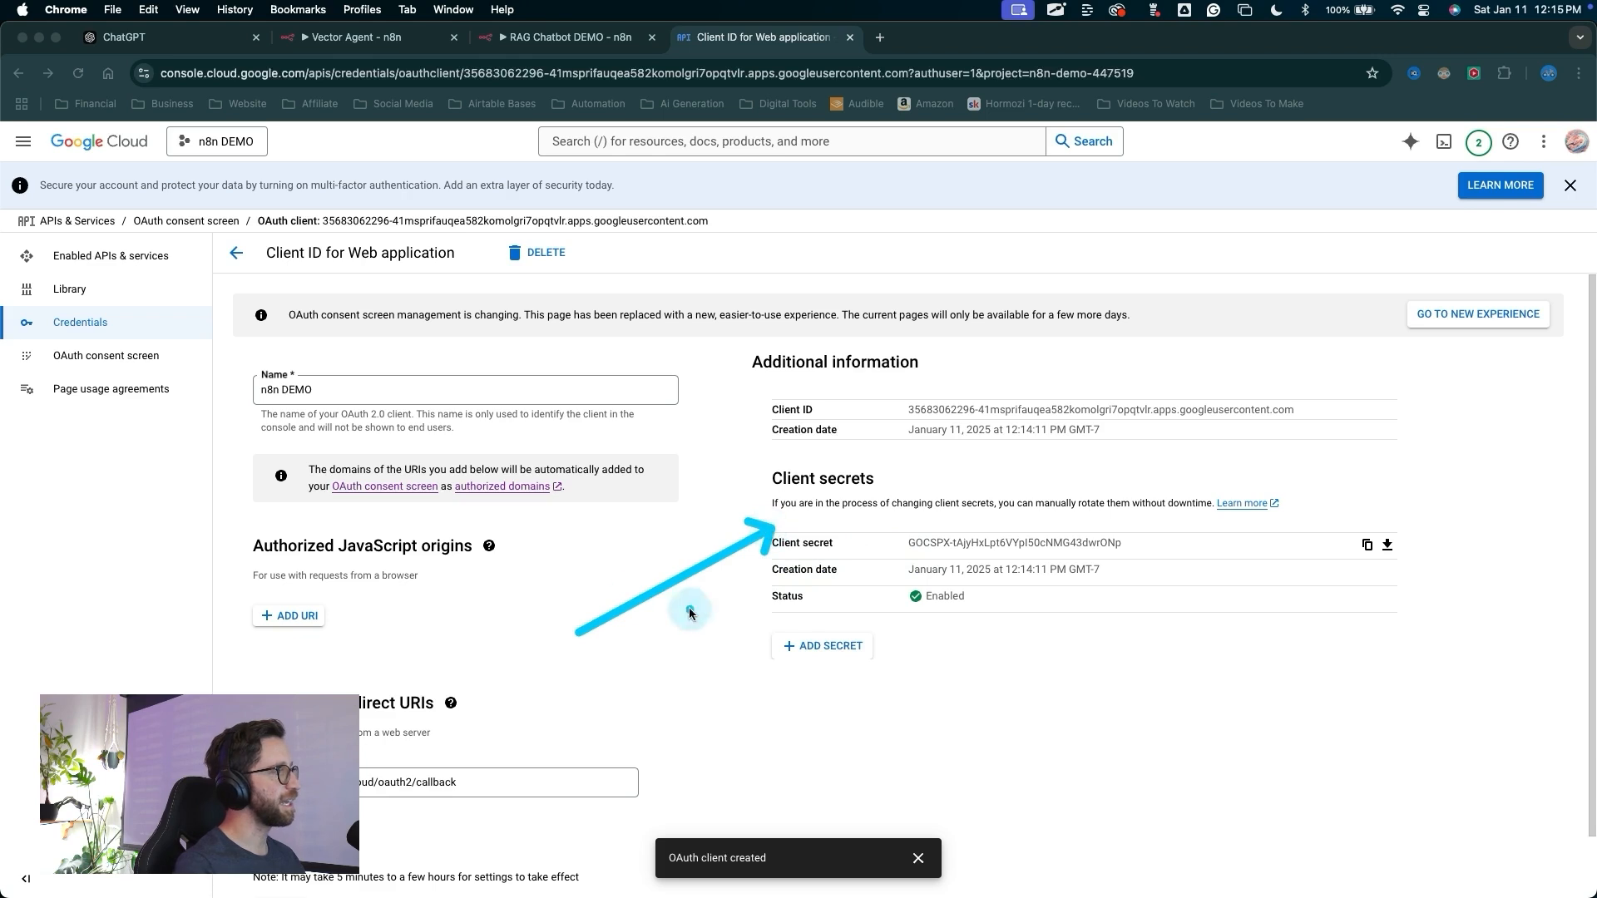
mouse_move(512, 674)
mouse_down()
mouse_move(208, 350)
mouse_move(84, 366)
mouse_move(132, 357)
mouse_up()
click(132, 357)
drag(544, 393, 317, 528)
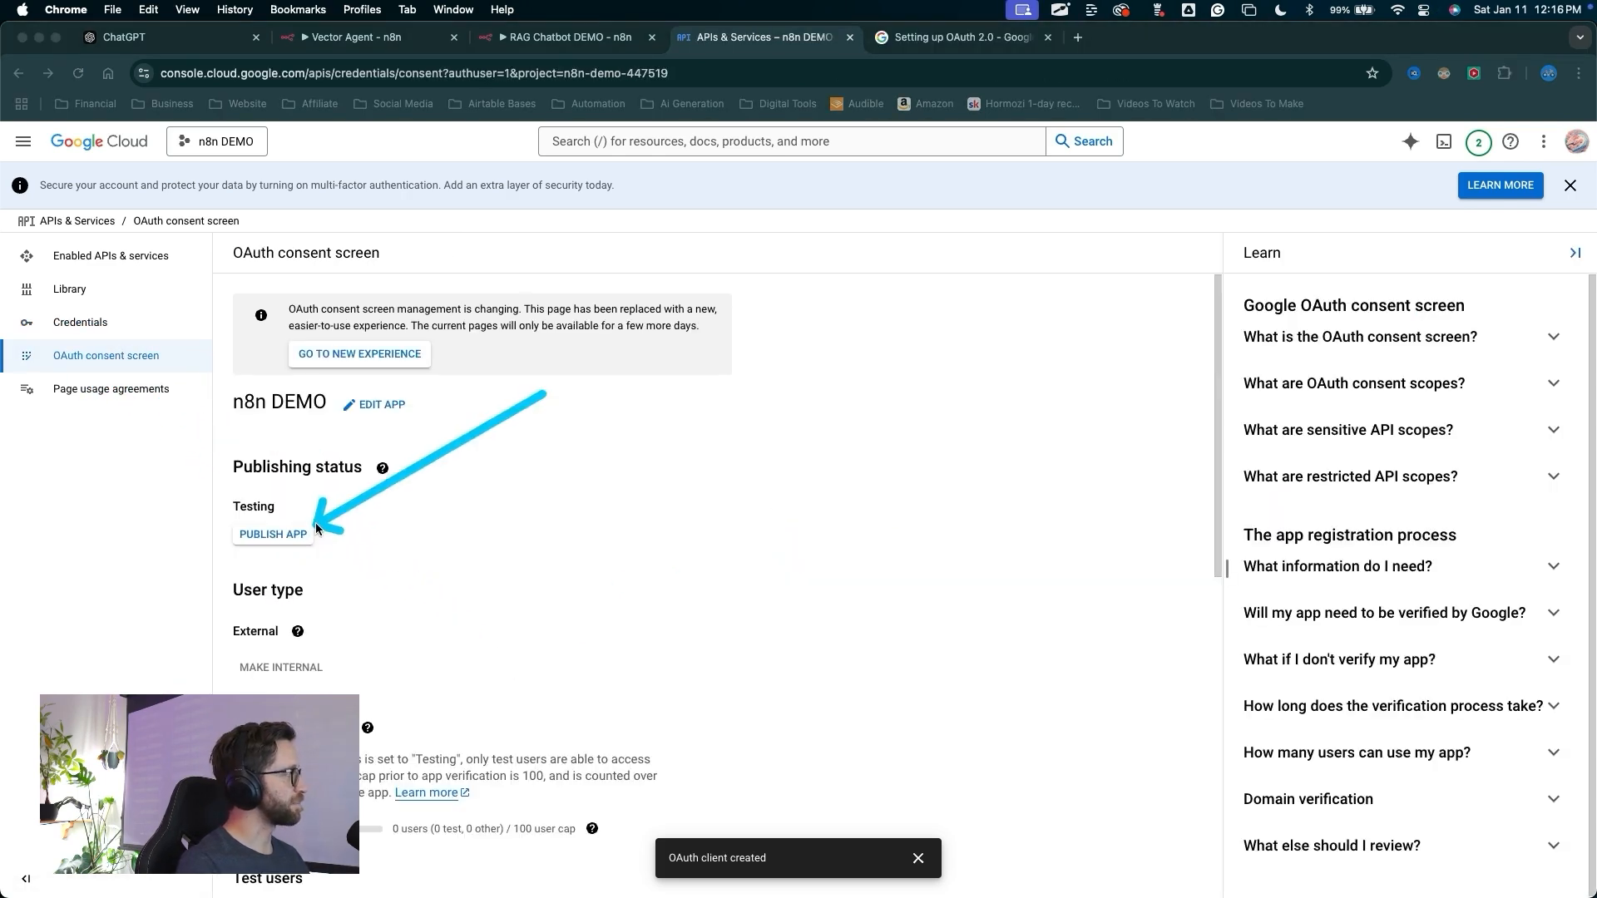
click(314, 531)
drag(649, 758, 987, 599)
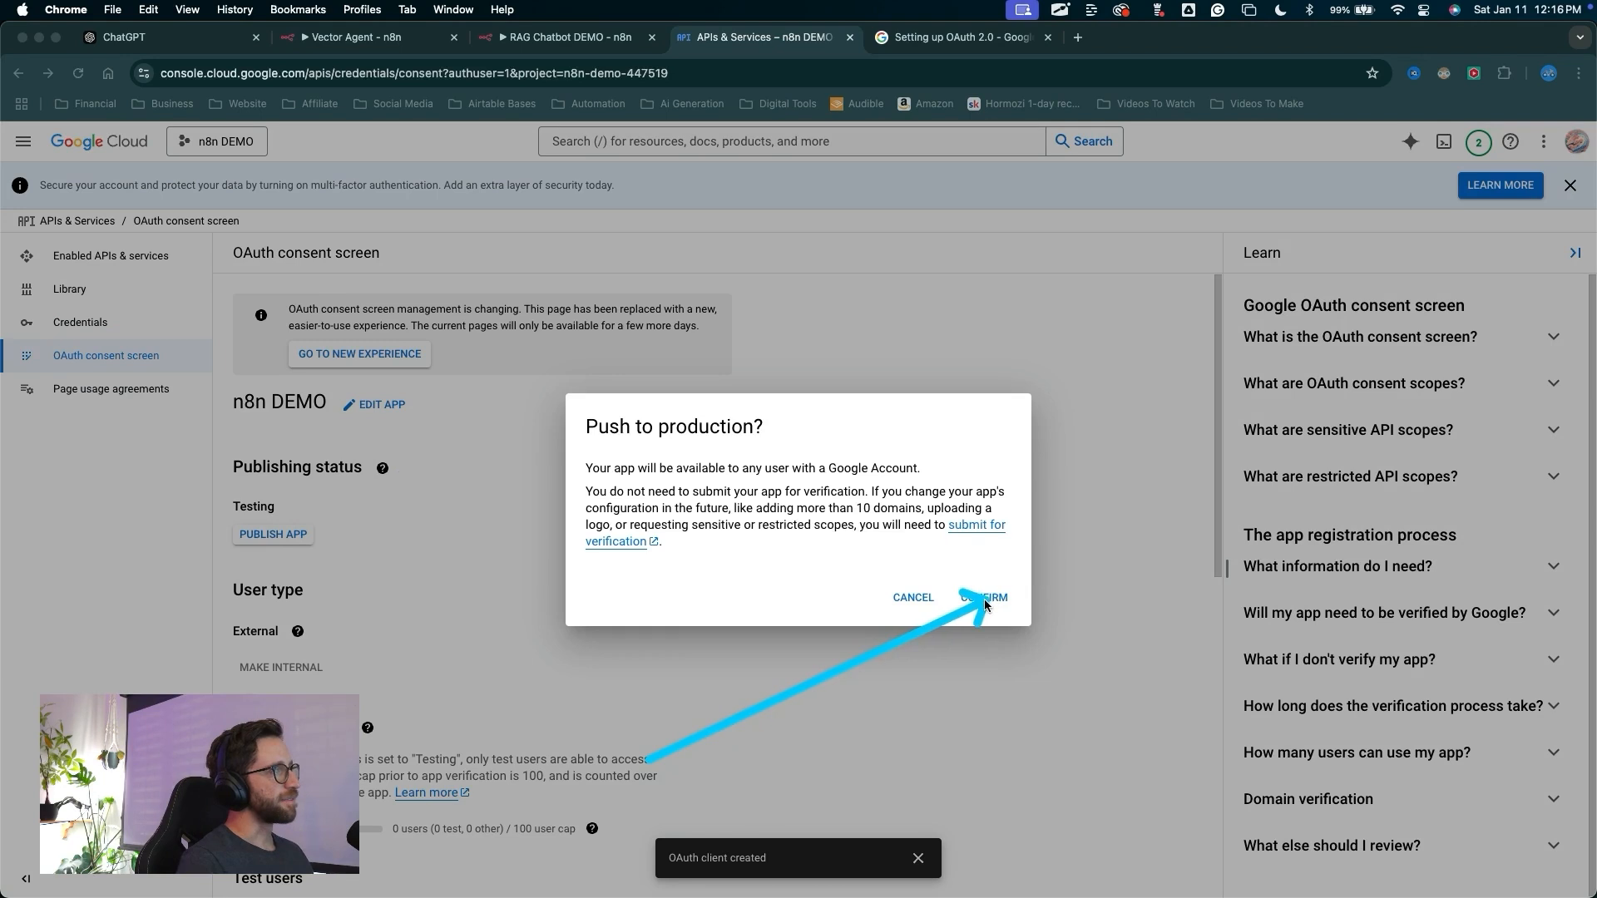
click(984, 598)
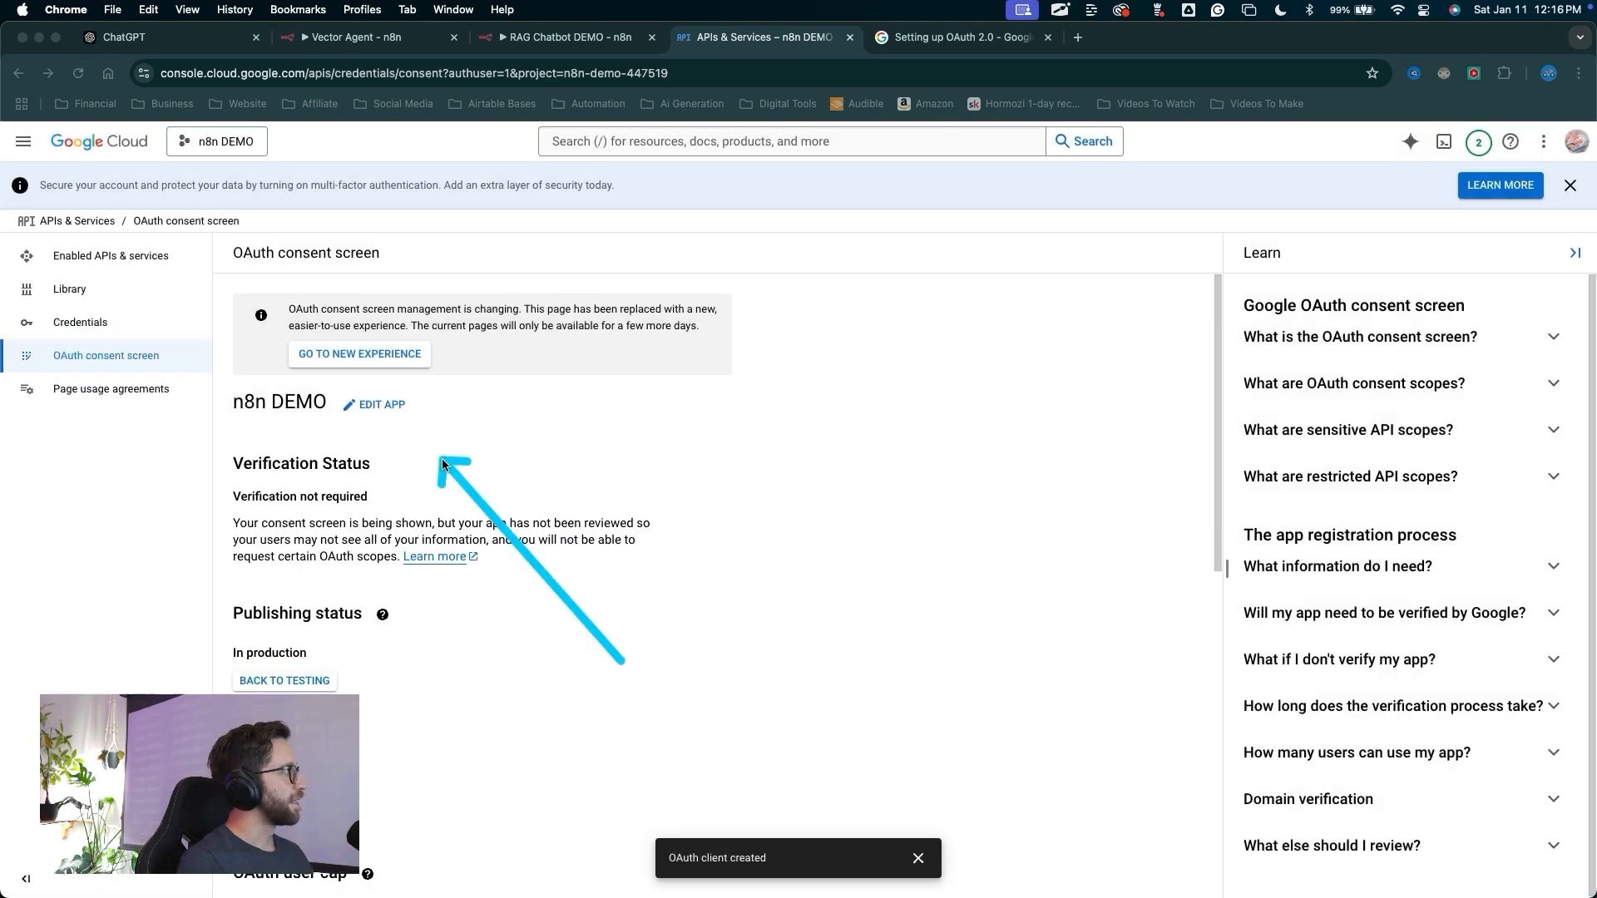
Open the n8n DEMO app registration for editing and save the consent screen page without changes
drag(623, 661, 398, 417)
click(382, 405)
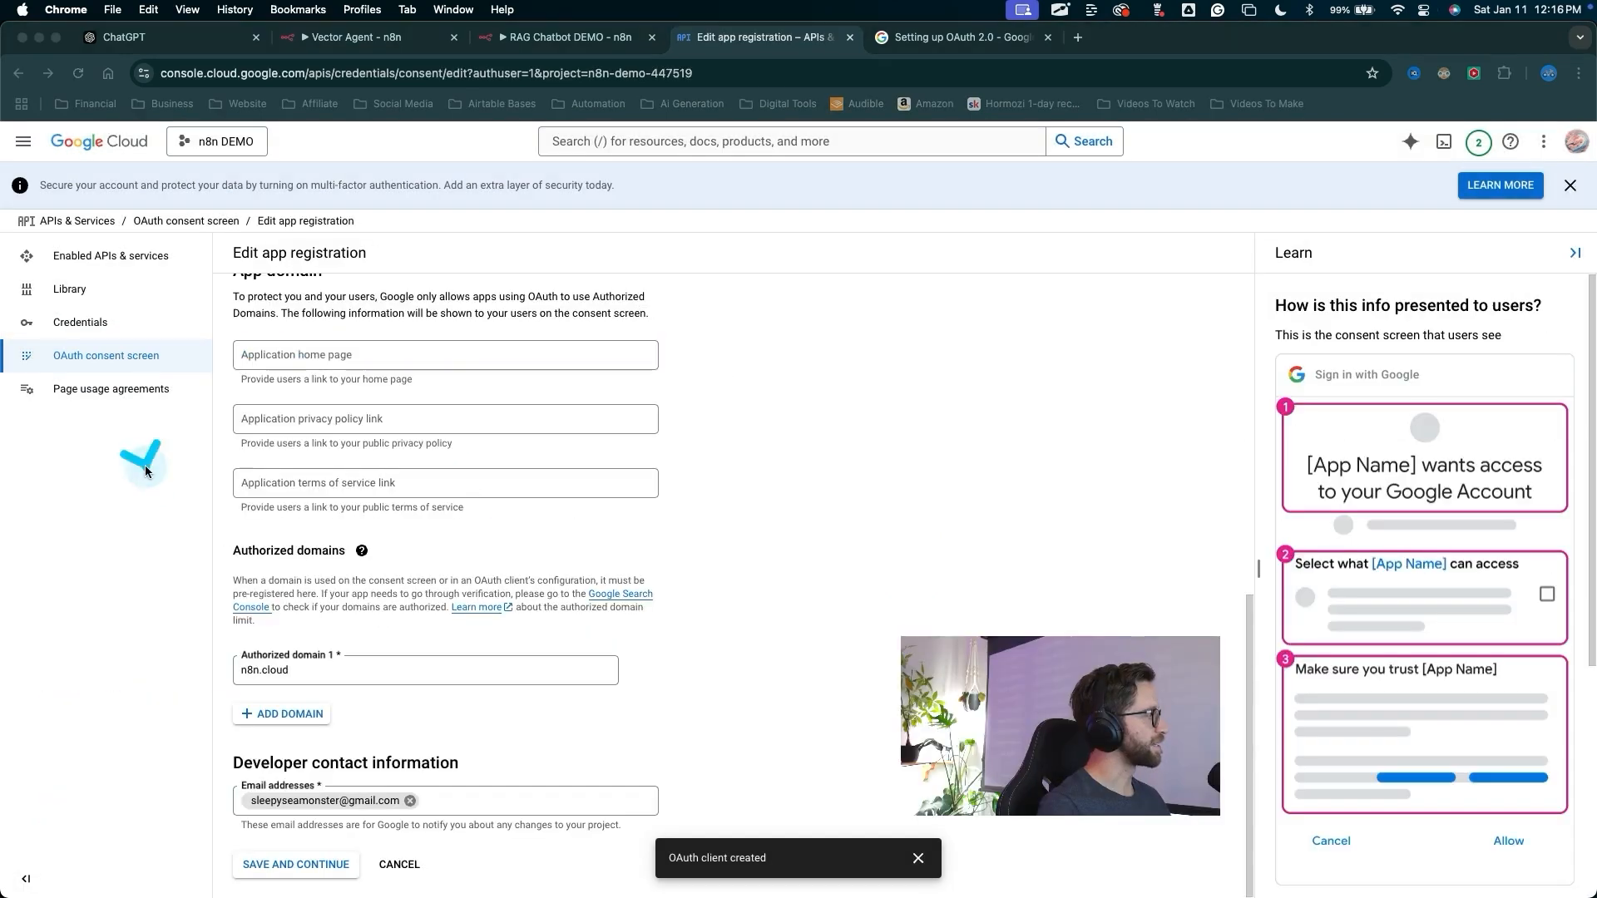
mouse_move(146, 462)
mouse_down()
mouse_move(249, 655)
mouse_move(274, 657)
mouse_move(254, 662)
mouse_up()
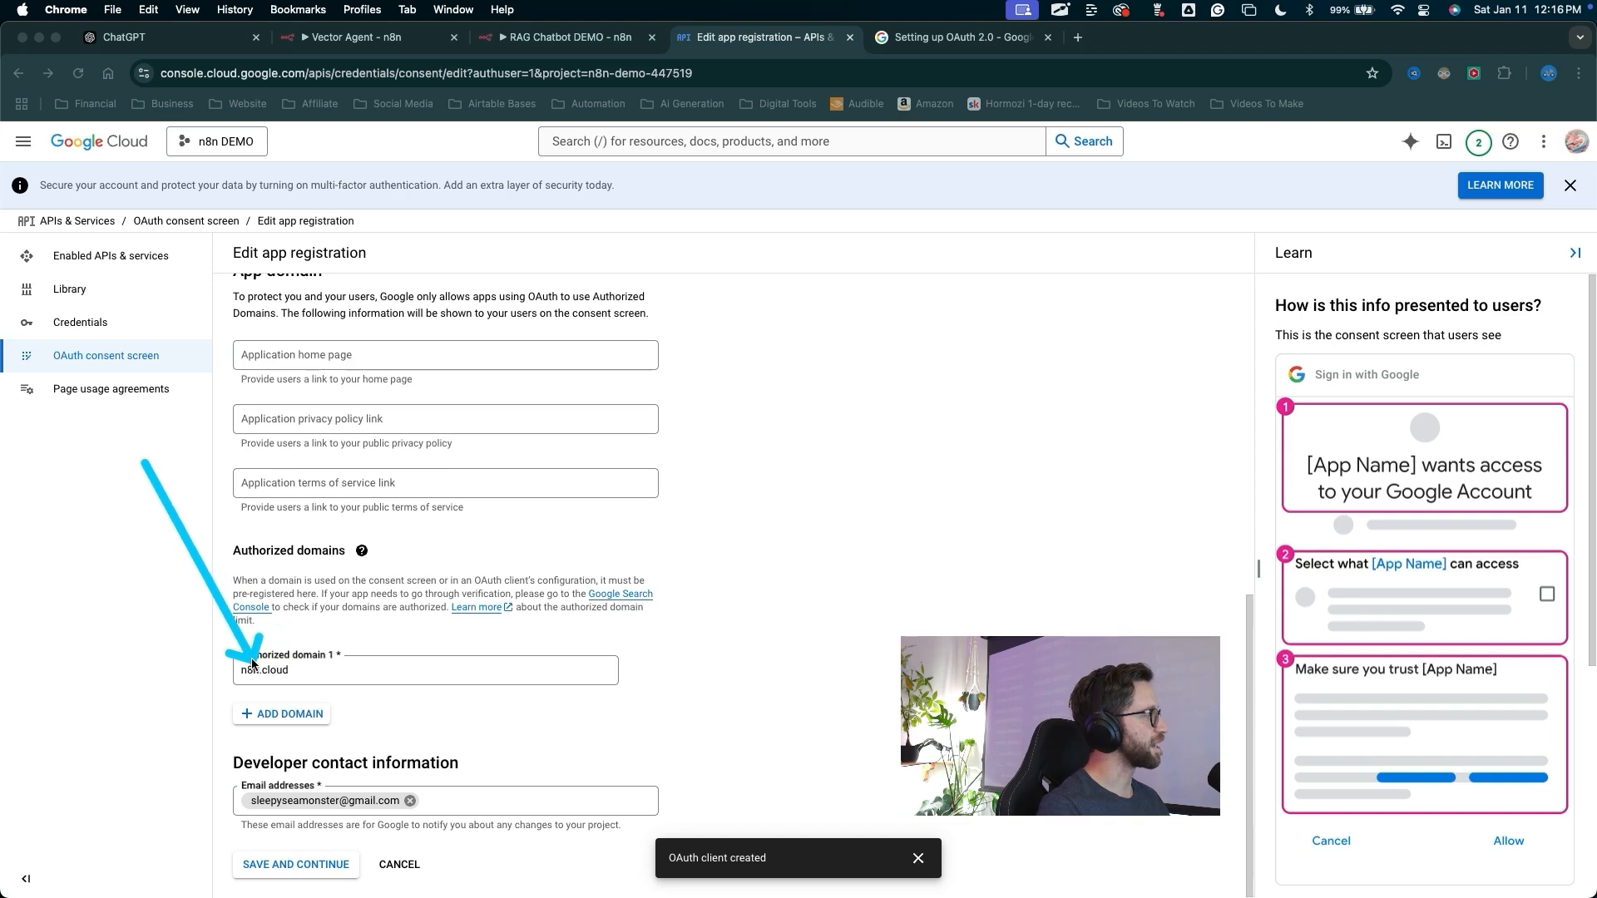
key(Escape)
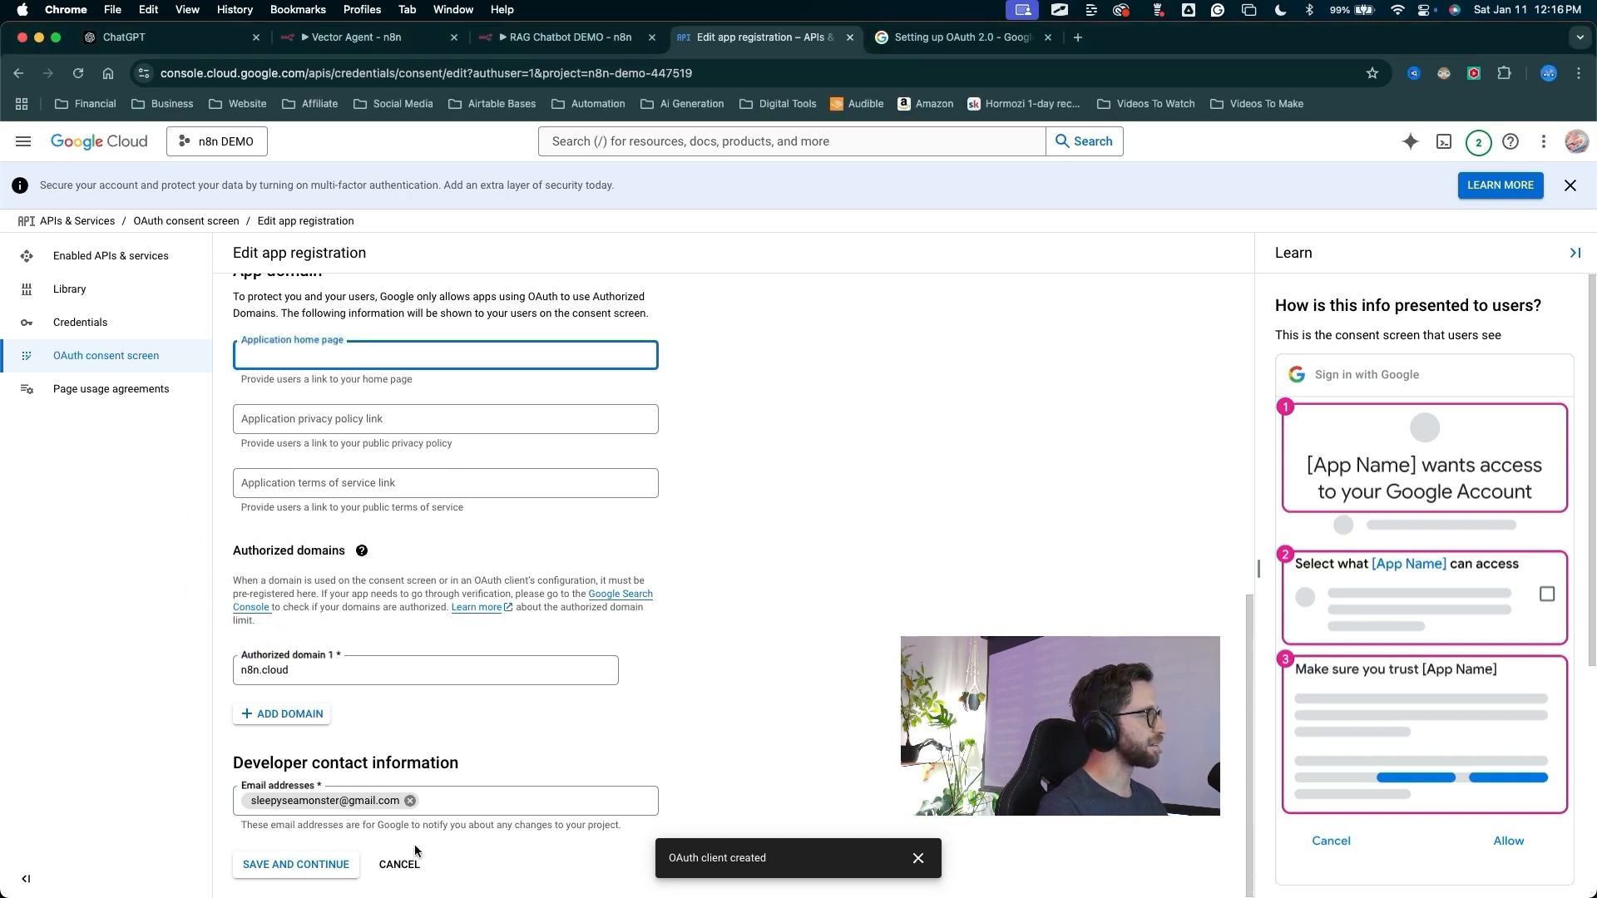
drag(447, 738, 329, 860)
key(Escape)
click(320, 864)
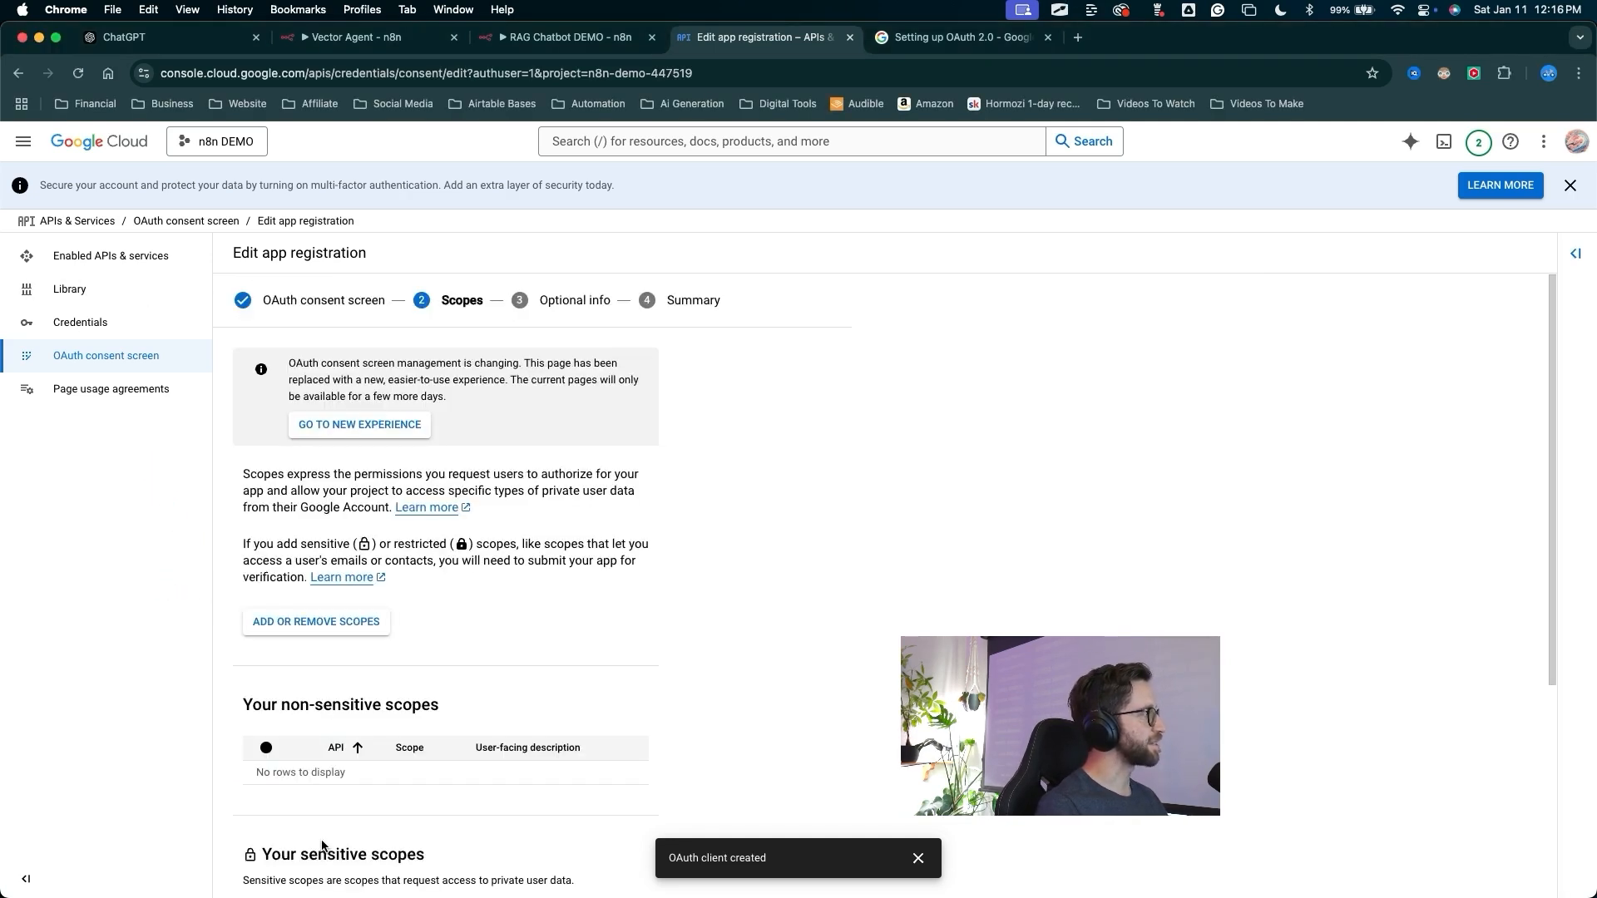
Save and continue through the Scopes and Optional info pages of the app registration
mouse_move(536, 536)
mouse_down()
mouse_move(472, 309)
mouse_move(653, 306)
mouse_up()
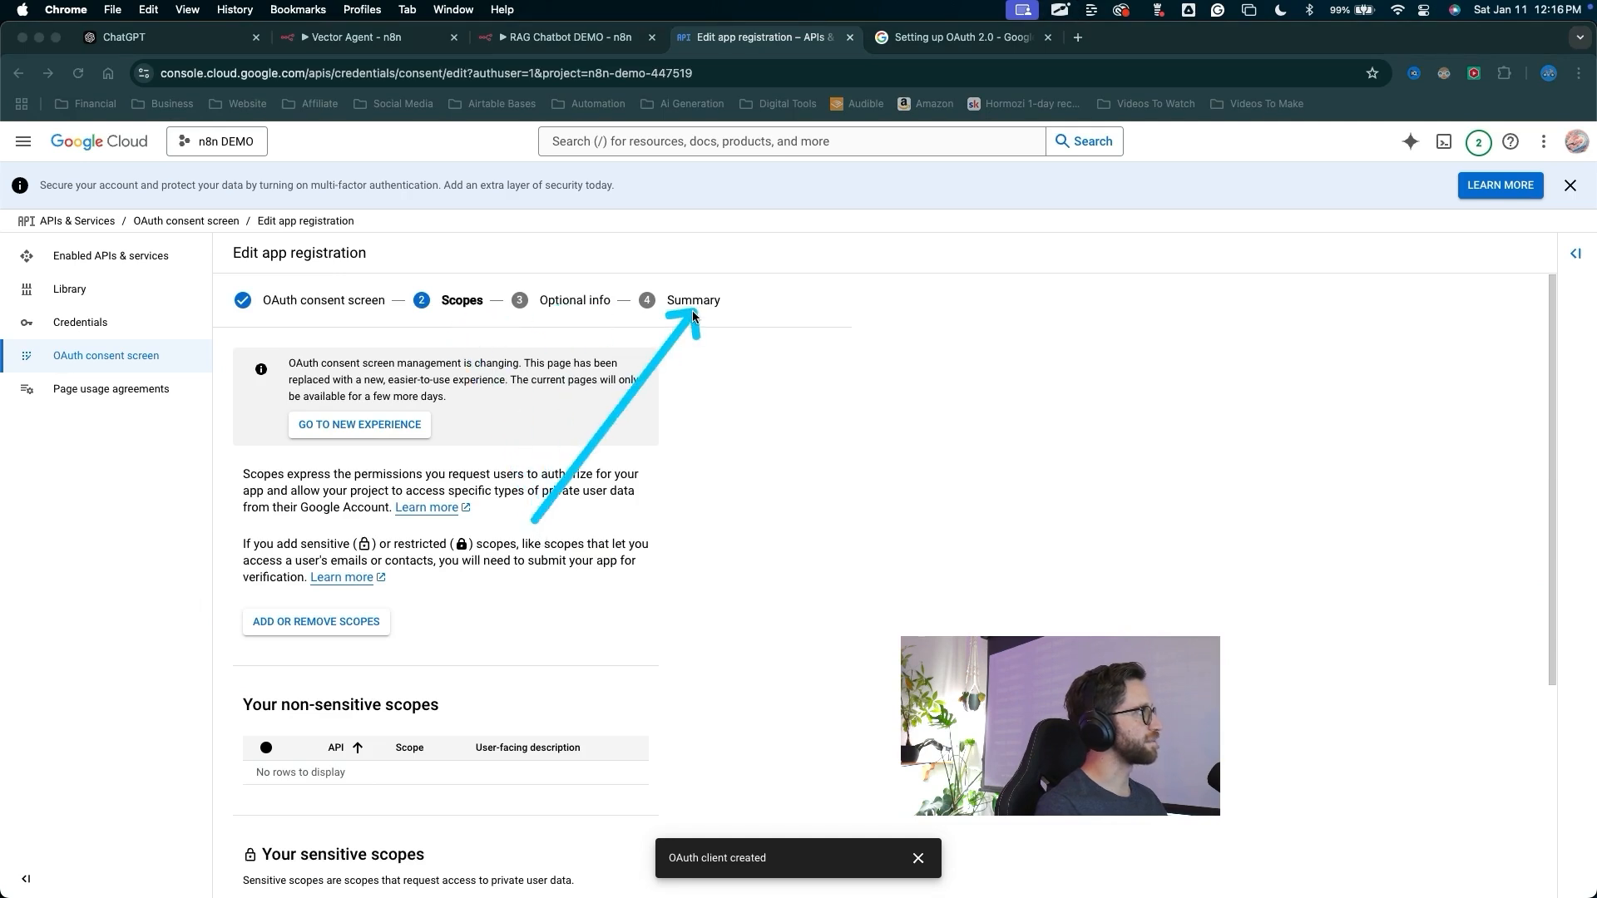
key(Escape)
scroll(388, 588, down, 4)
click(325, 873)
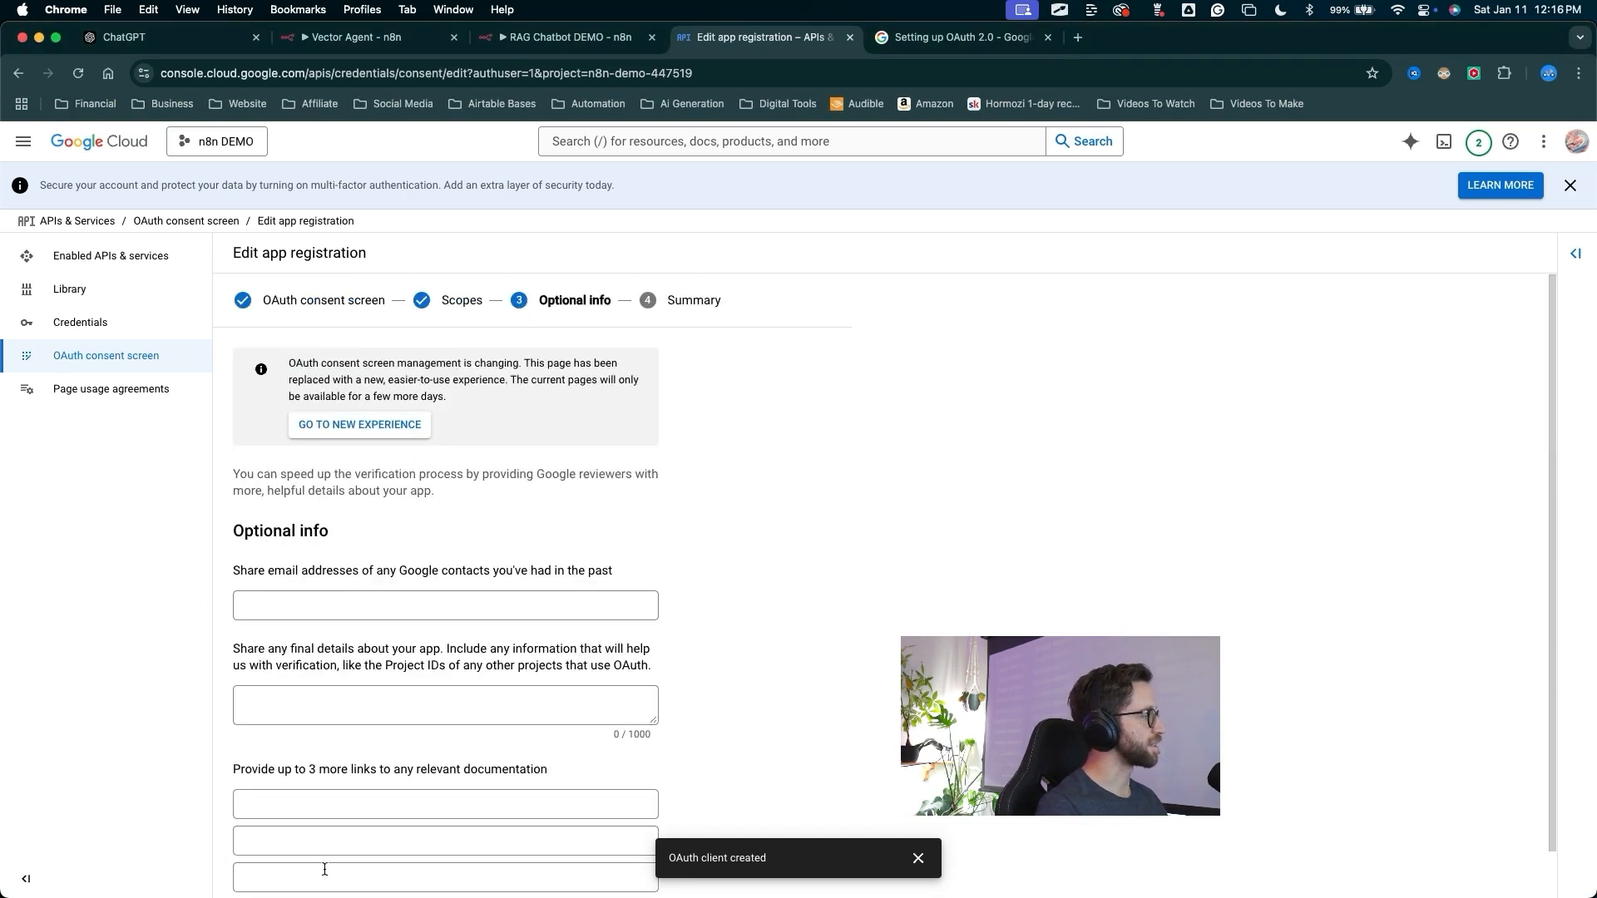
scroll(325, 865, down, 2)
drag(420, 706, 332, 856)
key(Escape)
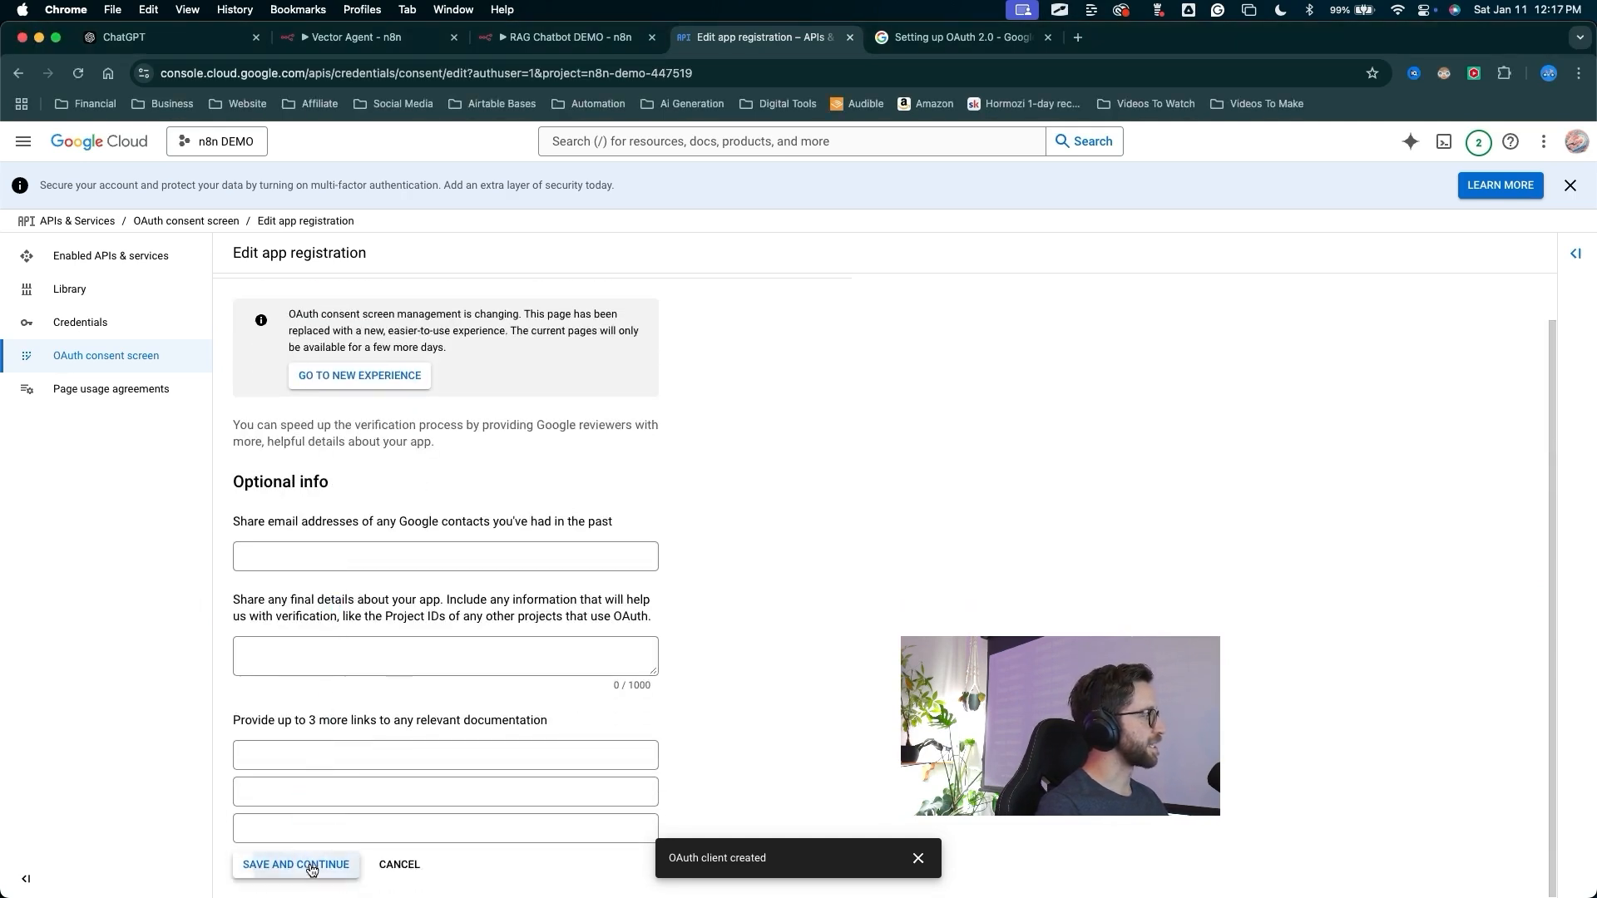
click(311, 870)
Sign in with Google from the n8n Drive credential, proceed past the unverified-app warning, grant access, and close the window
click(573, 37)
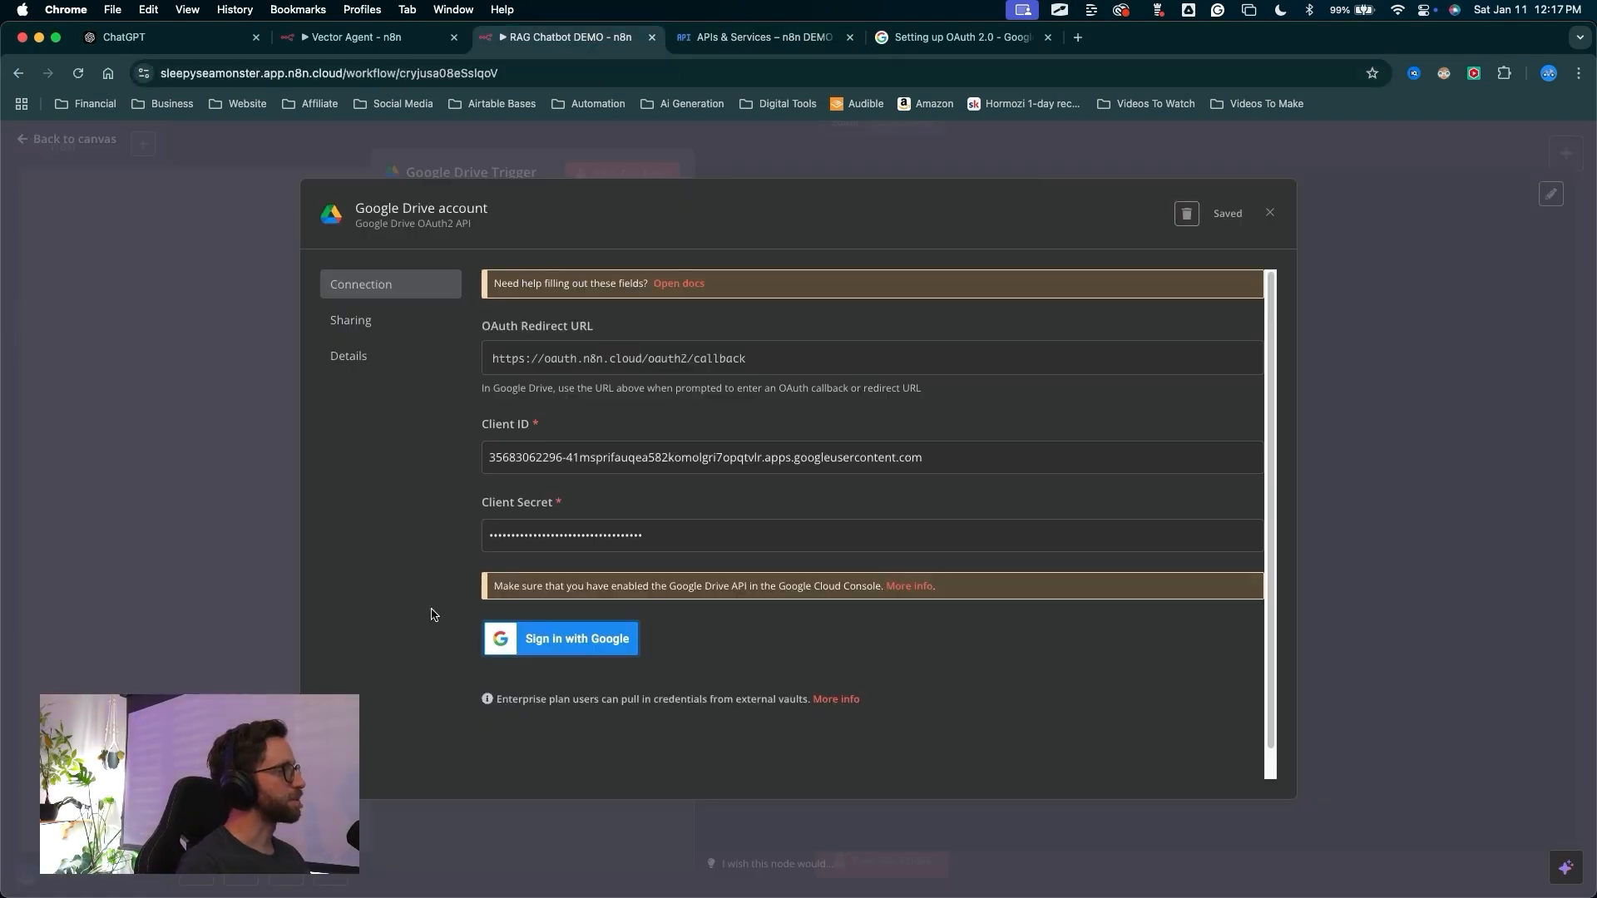
click(116, 350)
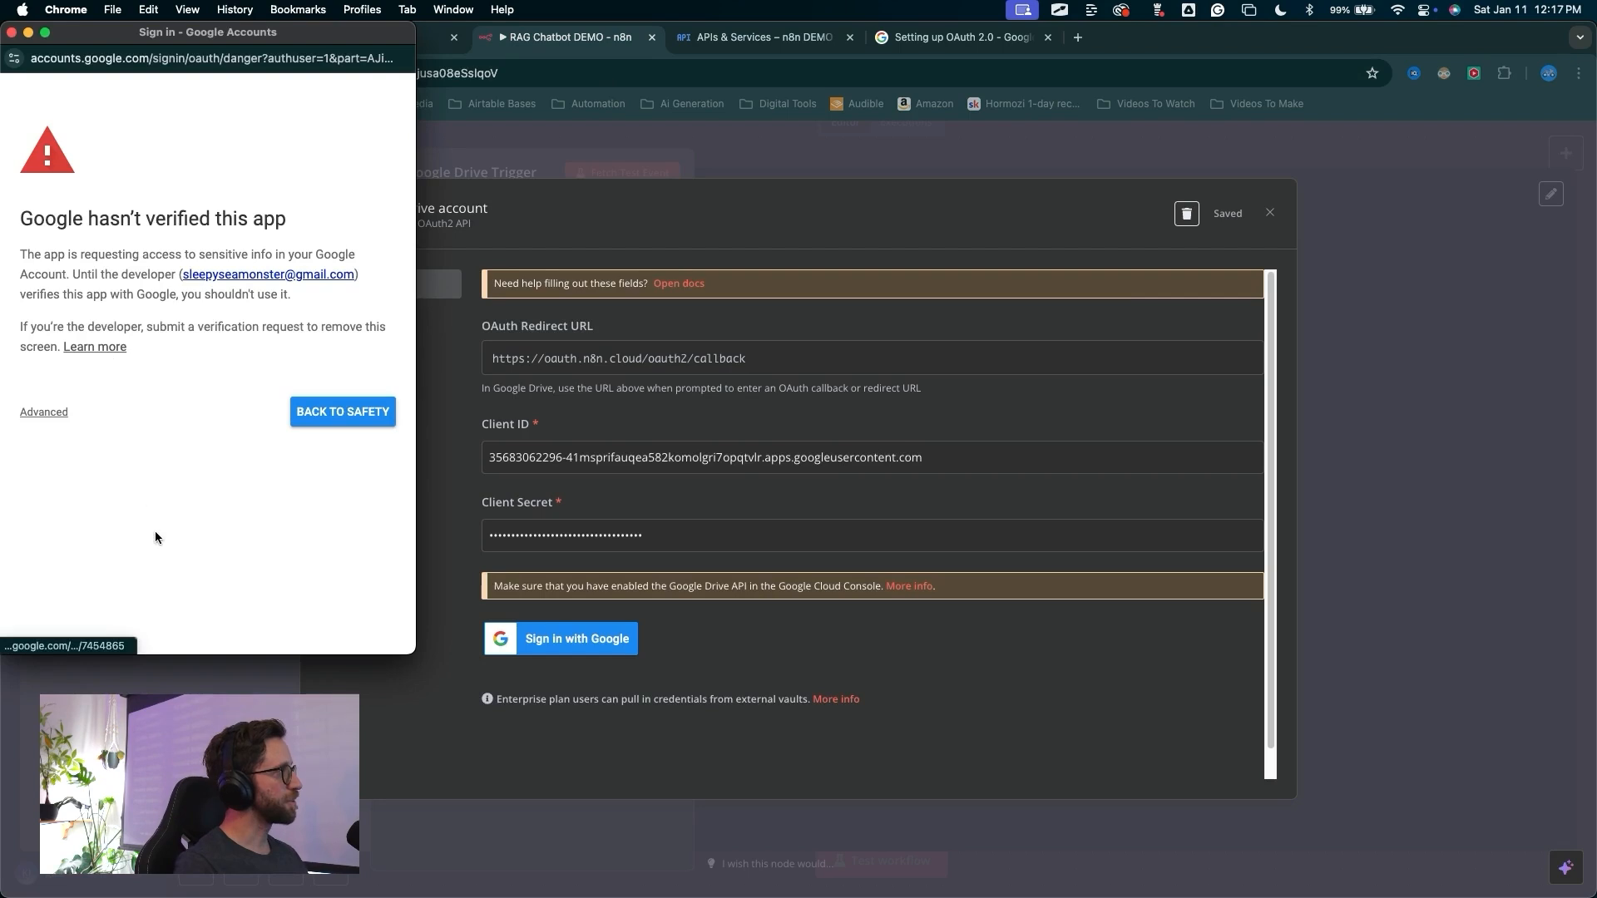
mouse_move(231, 615)
mouse_down()
mouse_move(50, 320)
mouse_move(149, 256)
mouse_move(224, 249)
mouse_move(333, 374)
mouse_move(341, 478)
mouse_move(318, 491)
mouse_move(187, 420)
mouse_move(133, 416)
mouse_move(71, 463)
mouse_move(53, 427)
mouse_up()
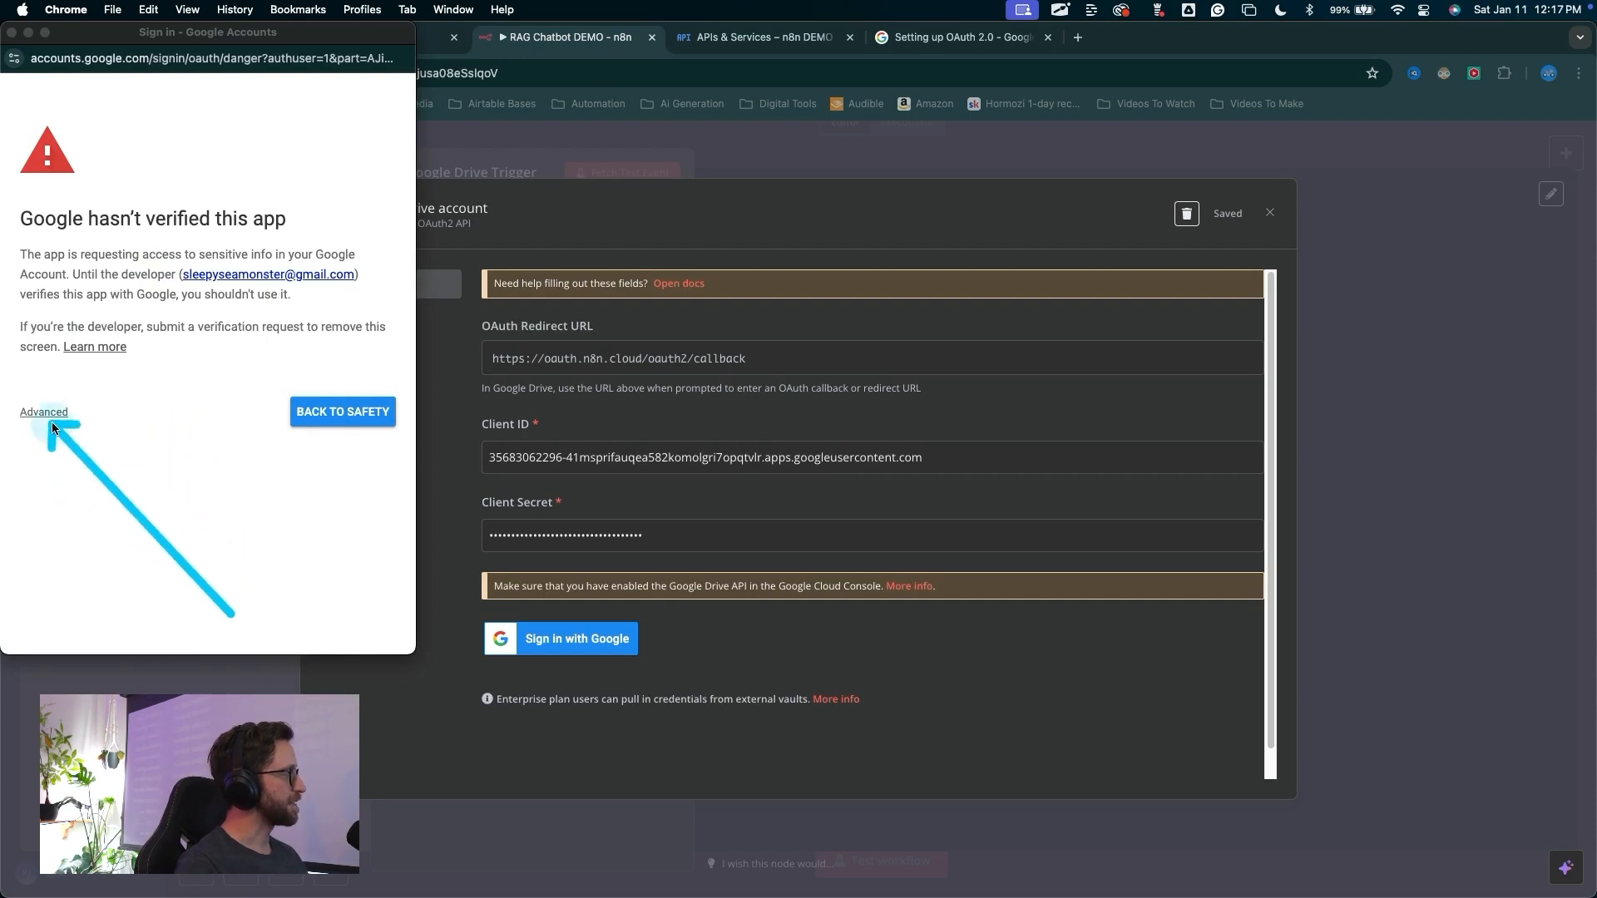
click(49, 413)
drag(120, 566, 112, 533)
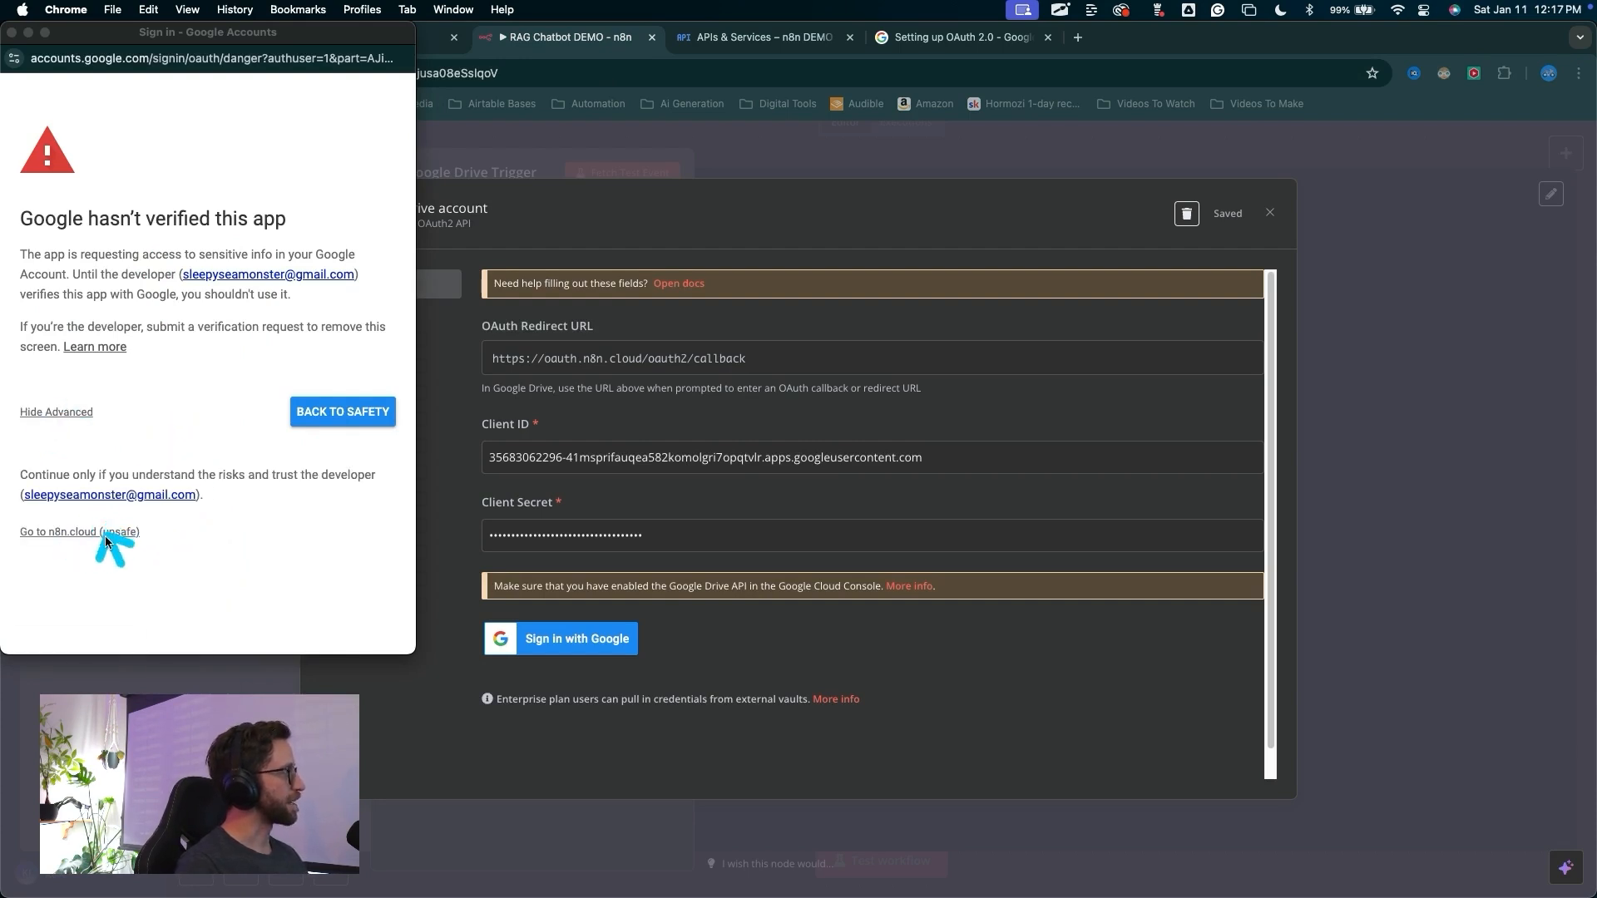
click(105, 533)
scroll(309, 308, down, 5)
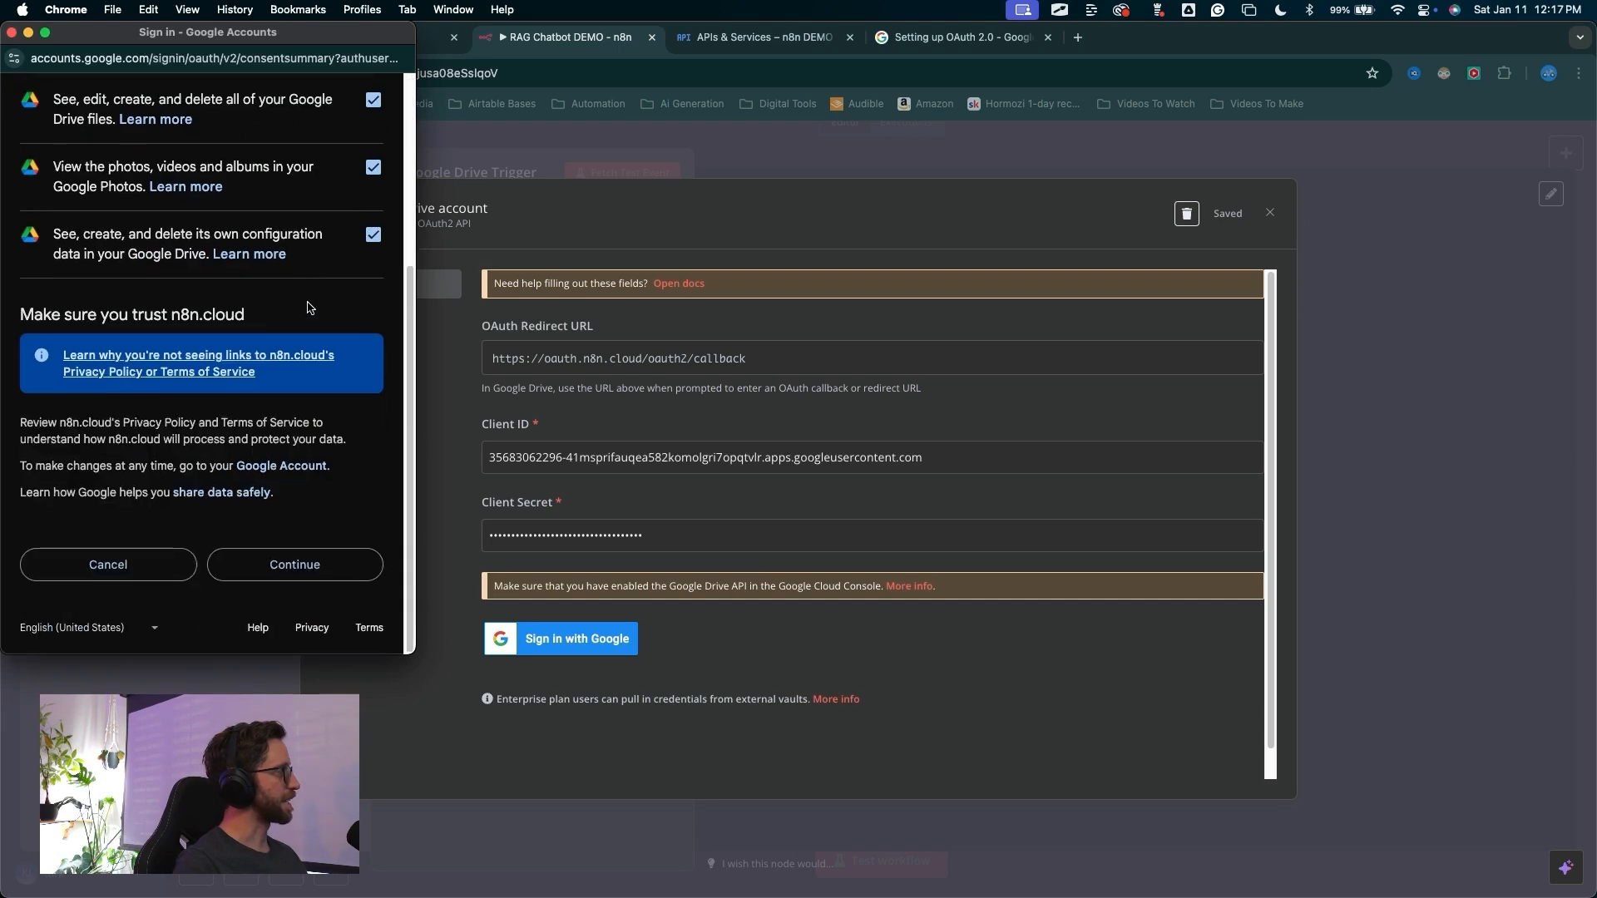
drag(314, 218, 314, 520)
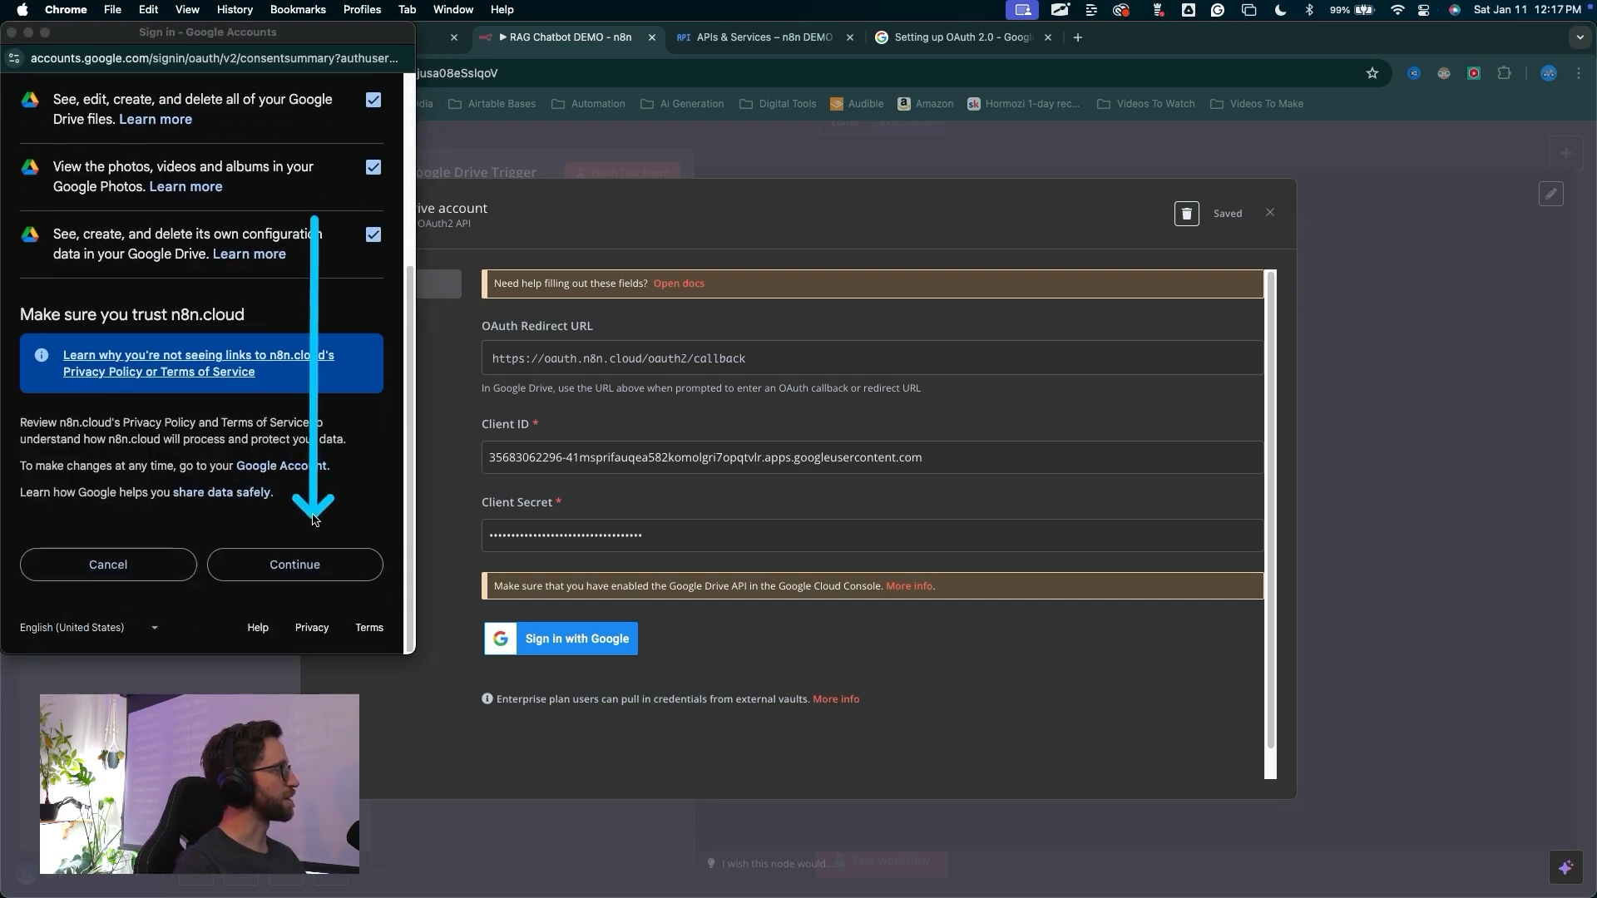
click(310, 559)
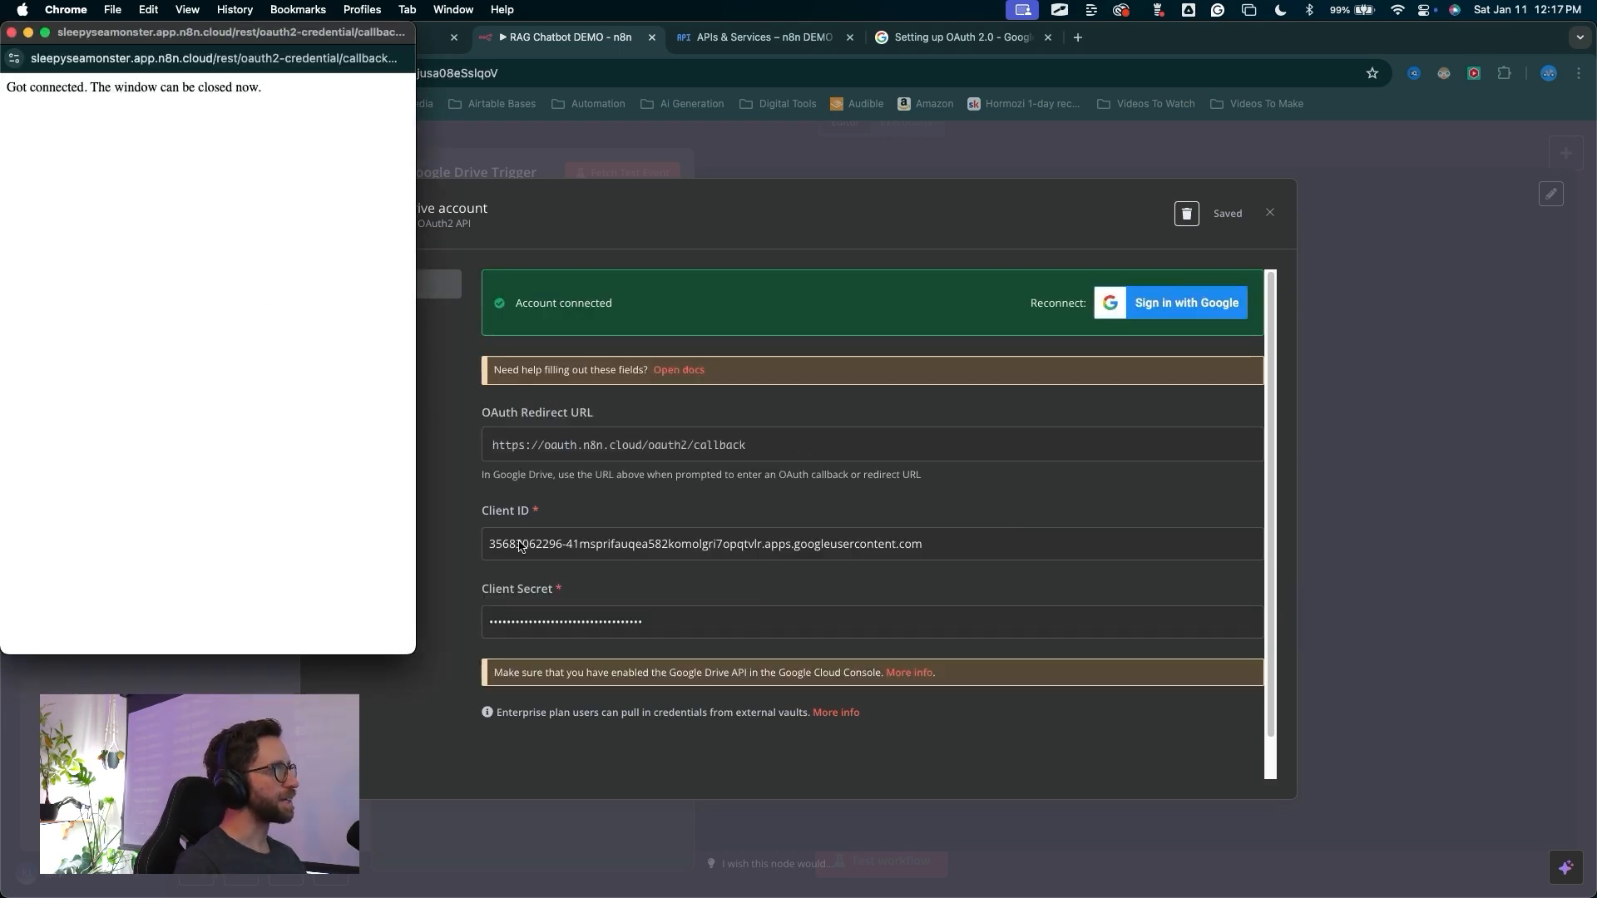
drag(338, 624, 17, 36)
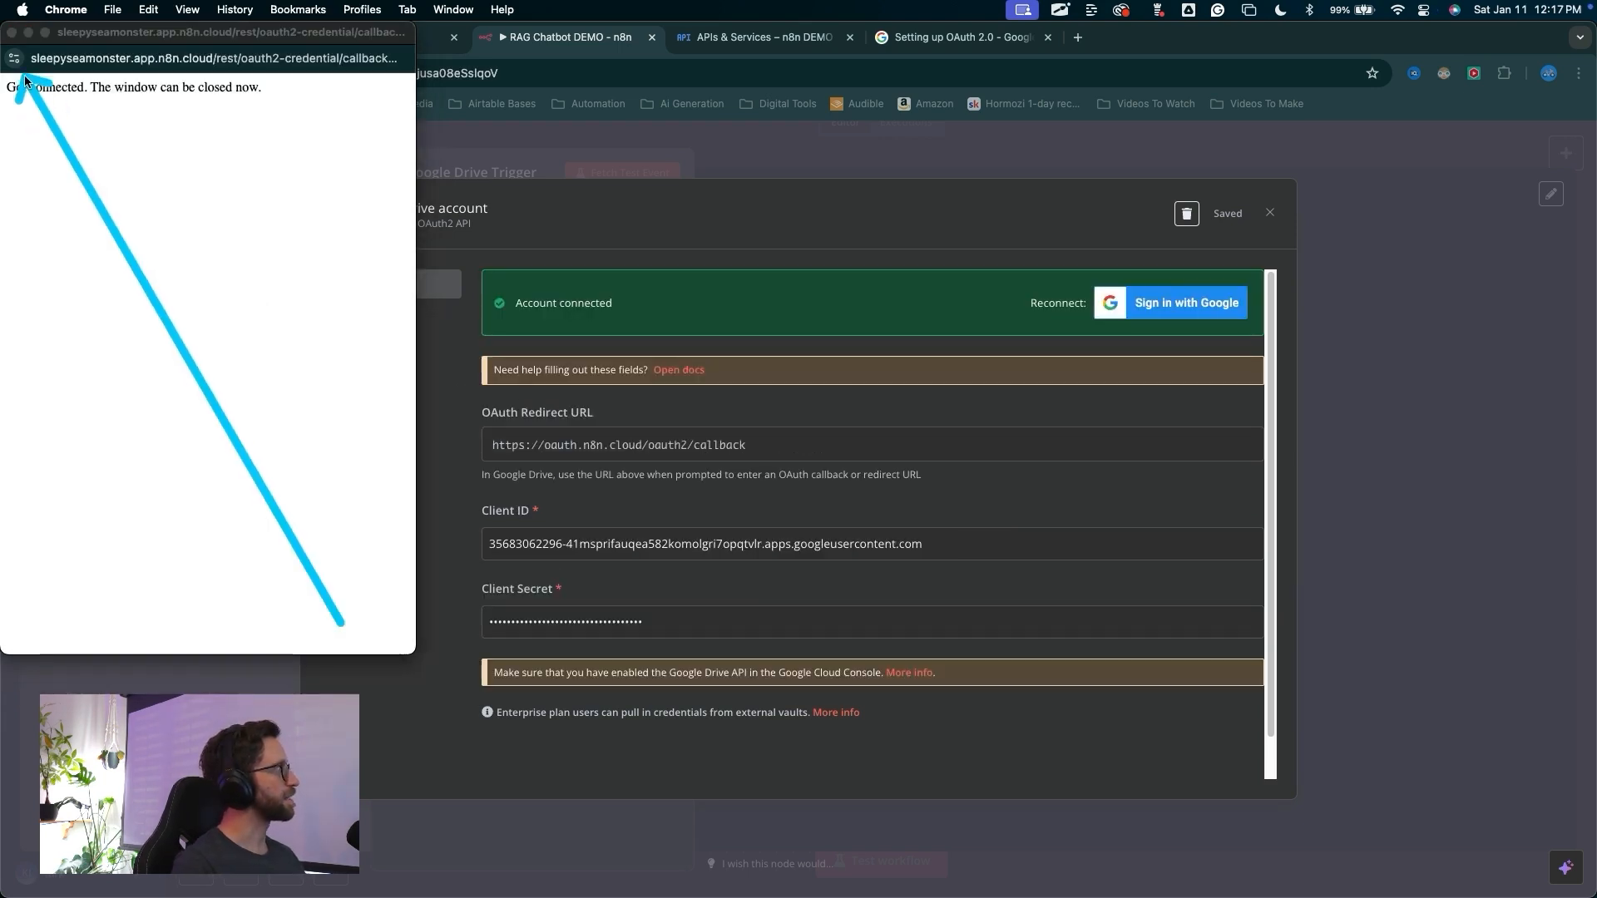
click(12, 33)
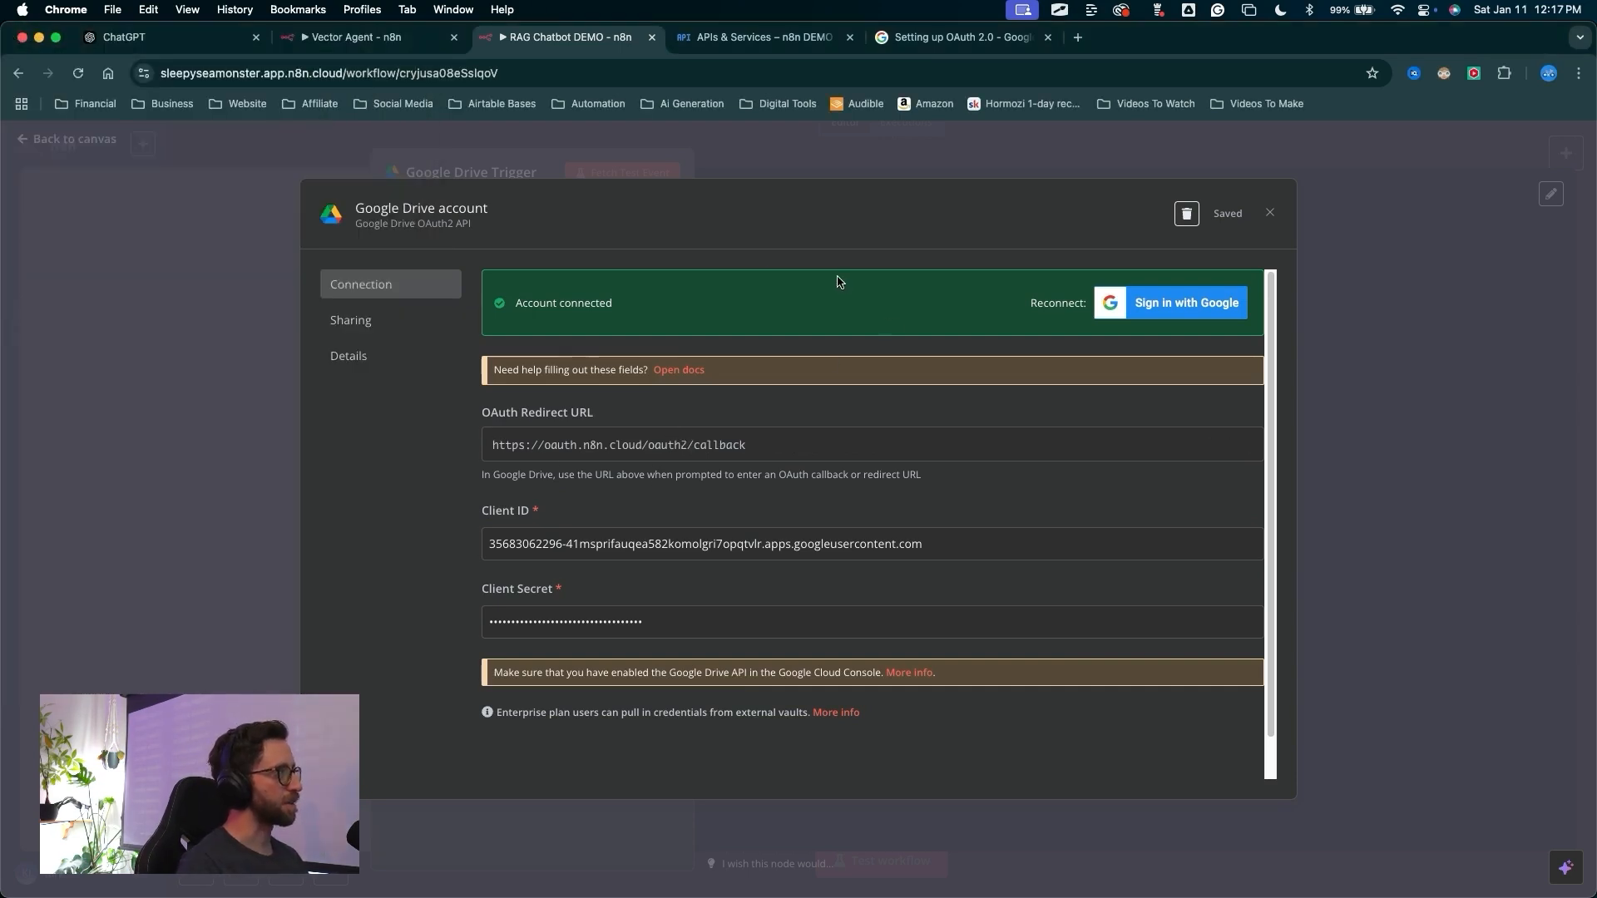
Rename the credential to Google Drive DEMO for n8n, save it, and close the credential dialog
mouse_move(383, 436)
mouse_down()
mouse_move(382, 242)
mouse_move(395, 212)
mouse_move(424, 215)
mouse_up()
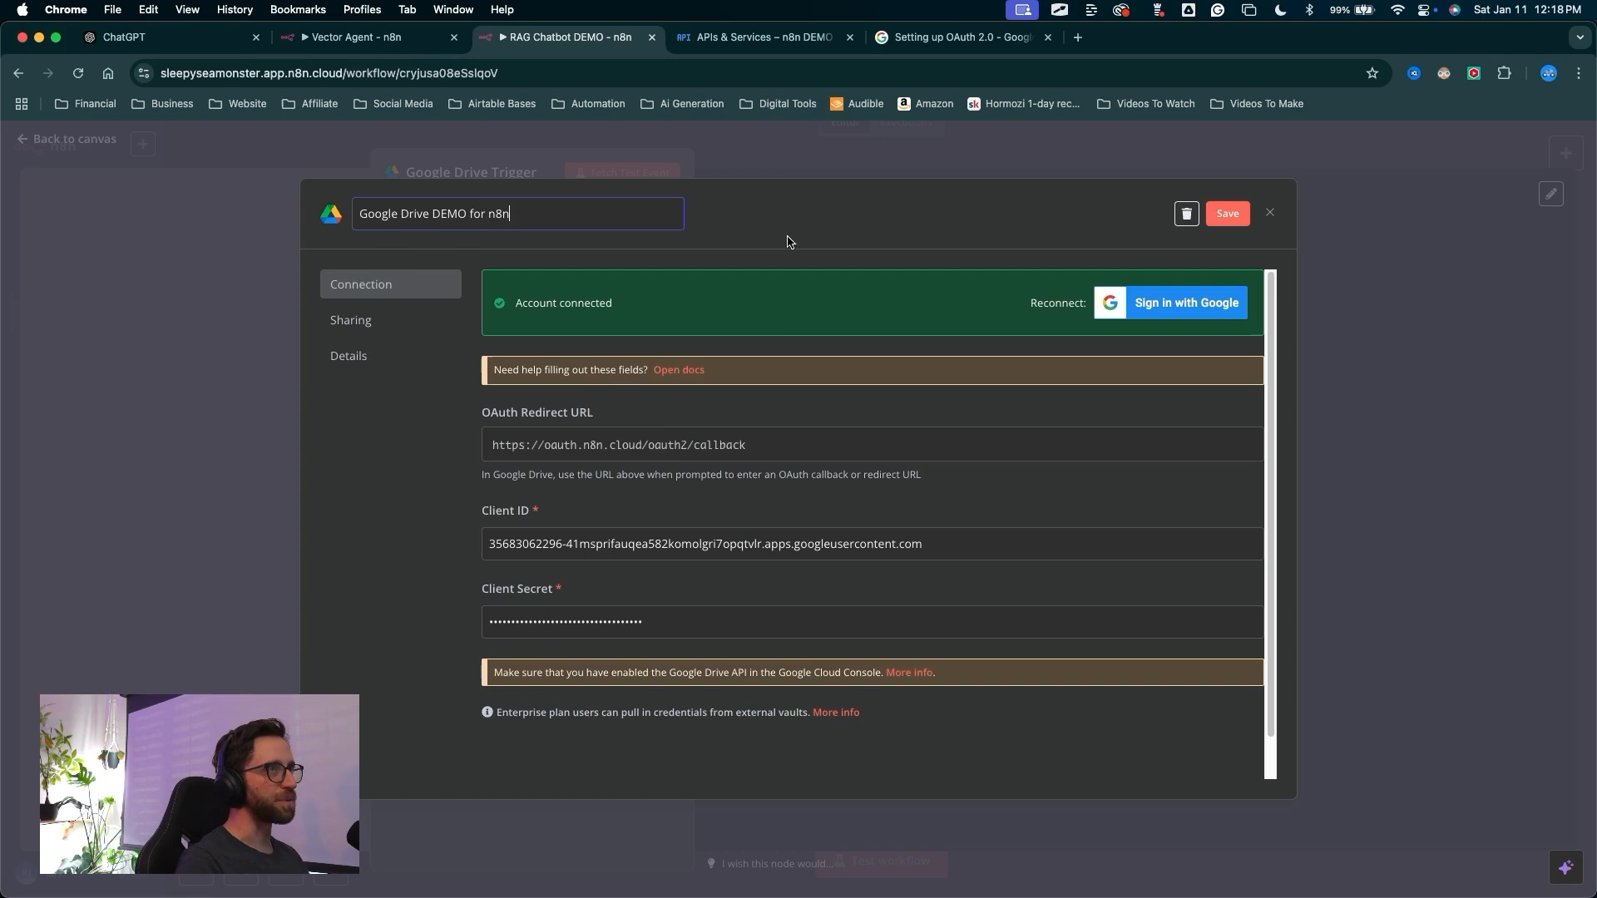
drag(1055, 202, 1208, 212)
click(1212, 214)
drag(1142, 454, 1270, 227)
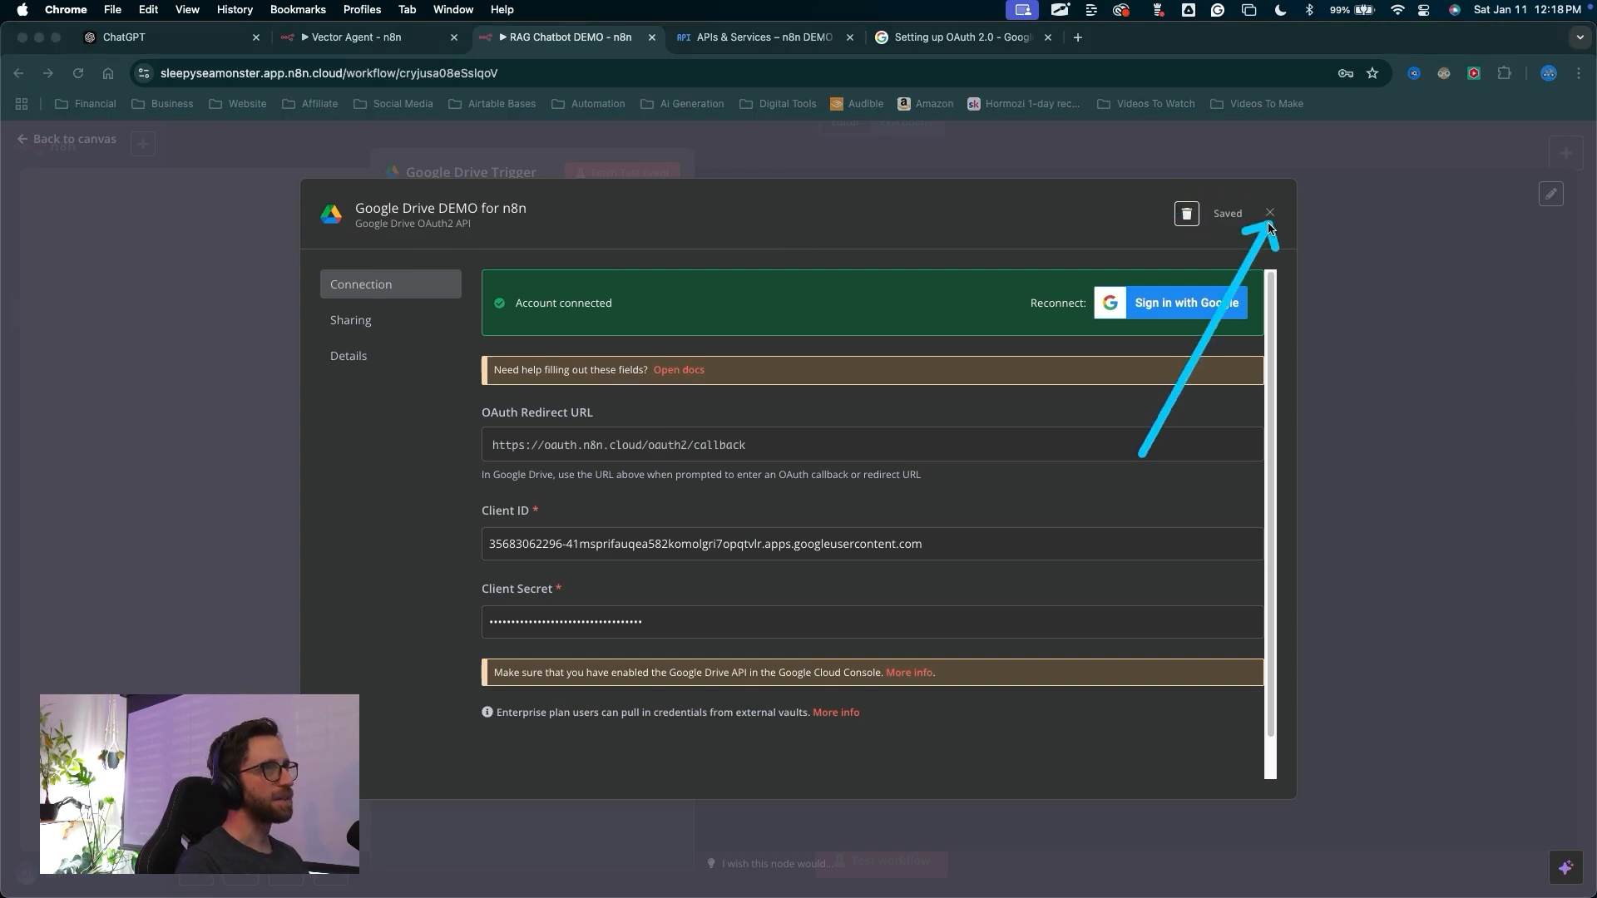
click(1269, 223)
Set the Google Drive Trigger's poll time mode to Every Hour
mouse_move(1083, 420)
mouse_down()
mouse_move(503, 245)
mouse_move(563, 271)
mouse_move(447, 249)
mouse_move(545, 264)
mouse_up()
key(Escape)
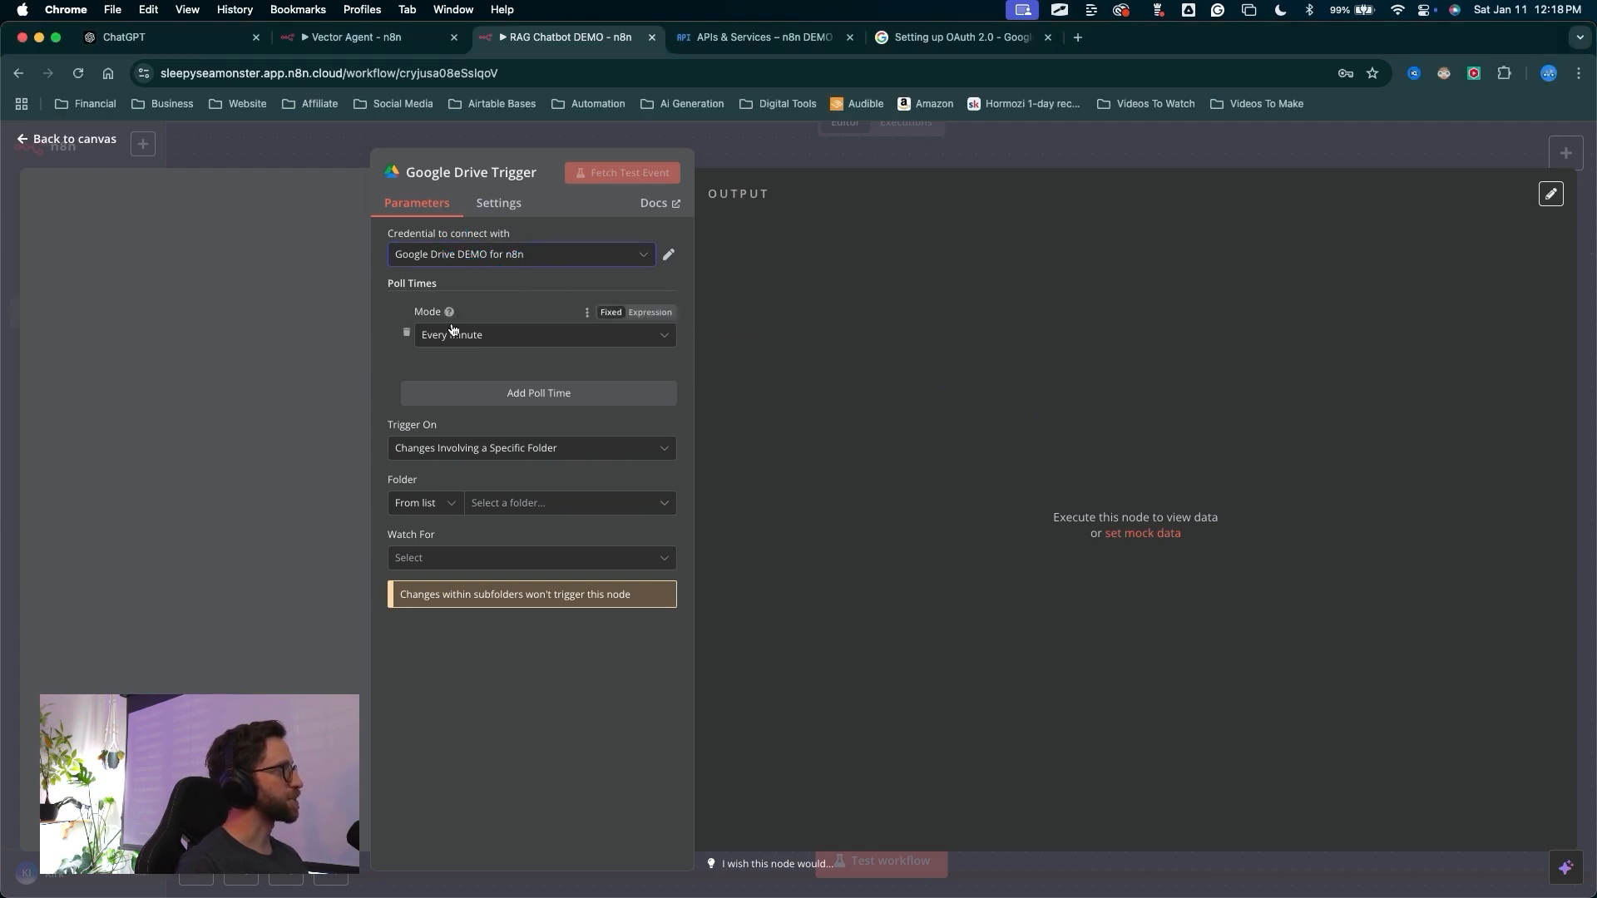
drag(467, 176, 470, 318)
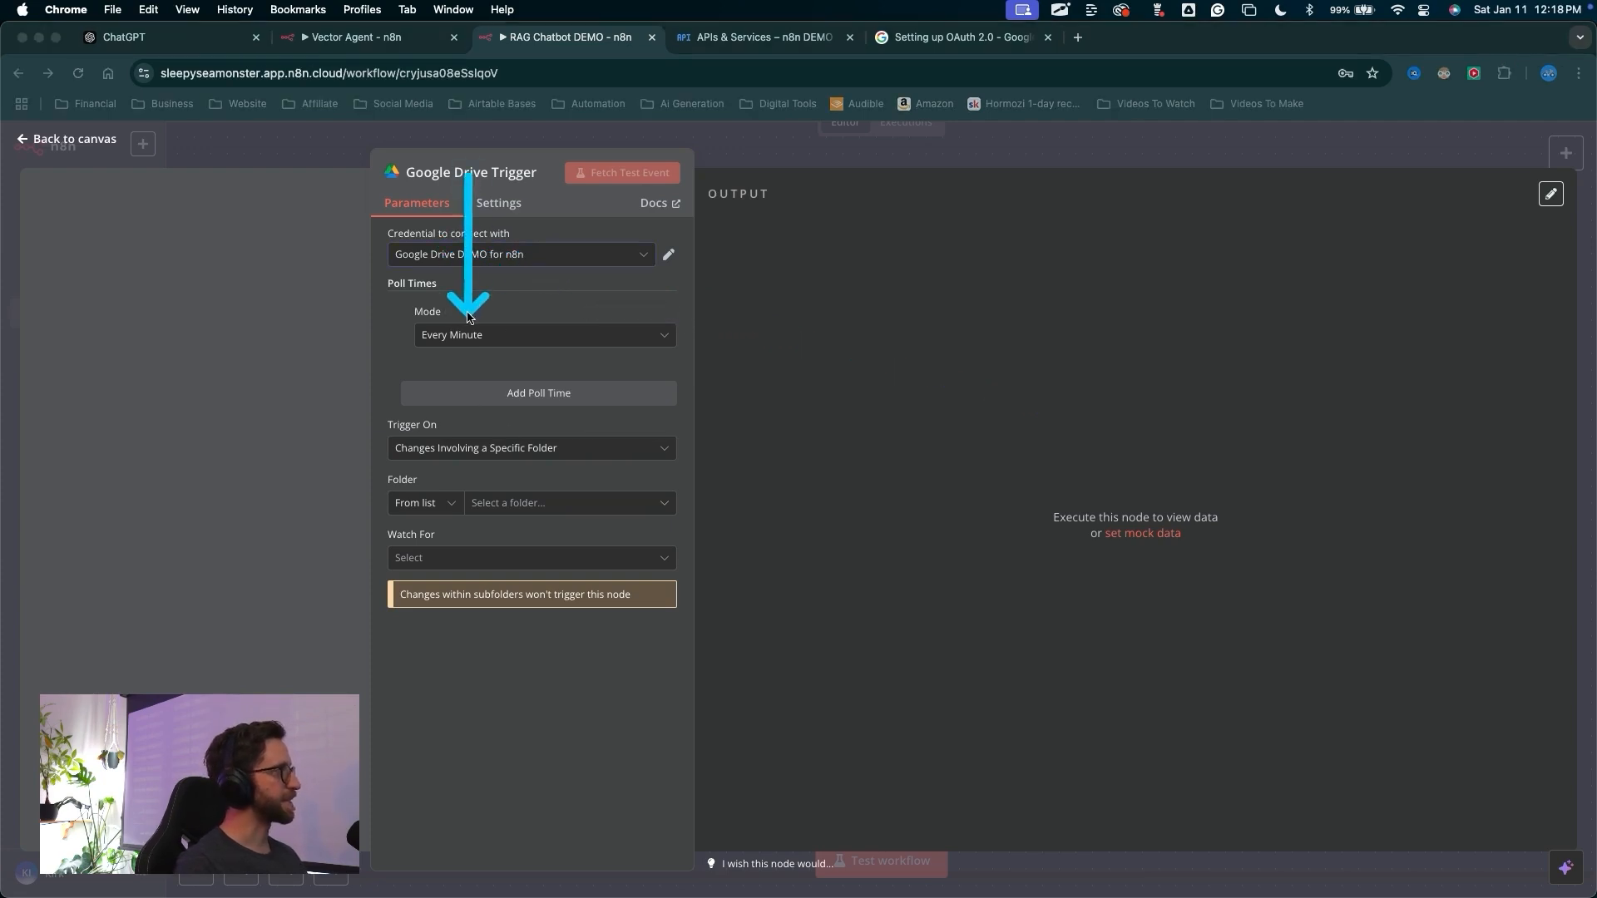
key(Escape)
click(470, 334)
click(463, 404)
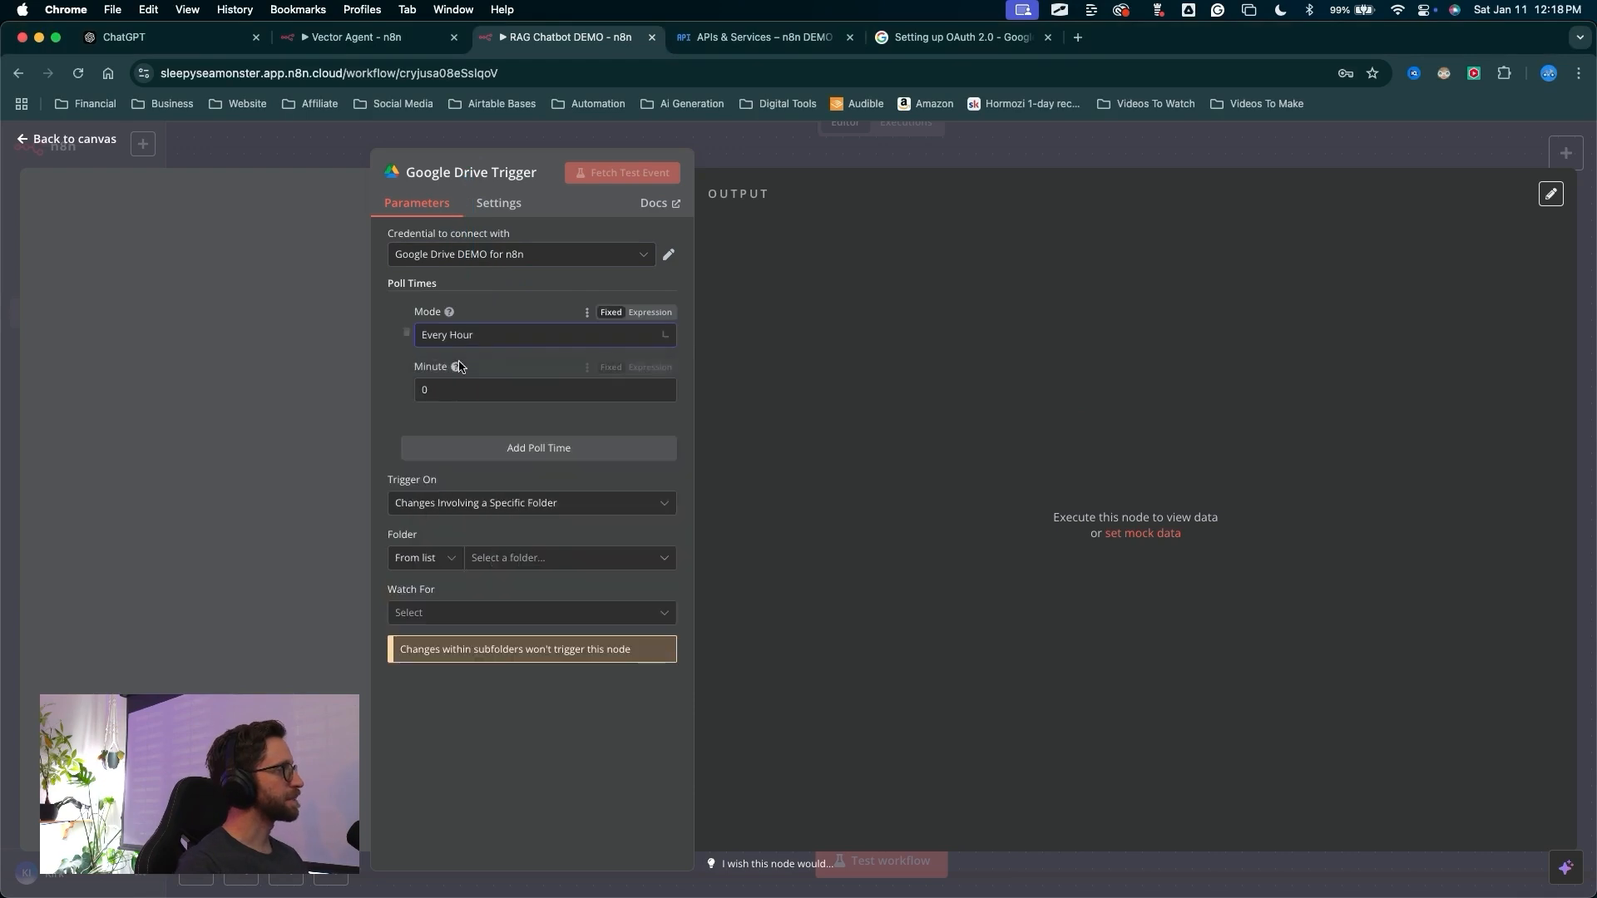
key(ctrl+a)
mouse_move(234, 264)
mouse_down()
mouse_move(385, 321)
mouse_move(402, 312)
mouse_up()
key(Escape)
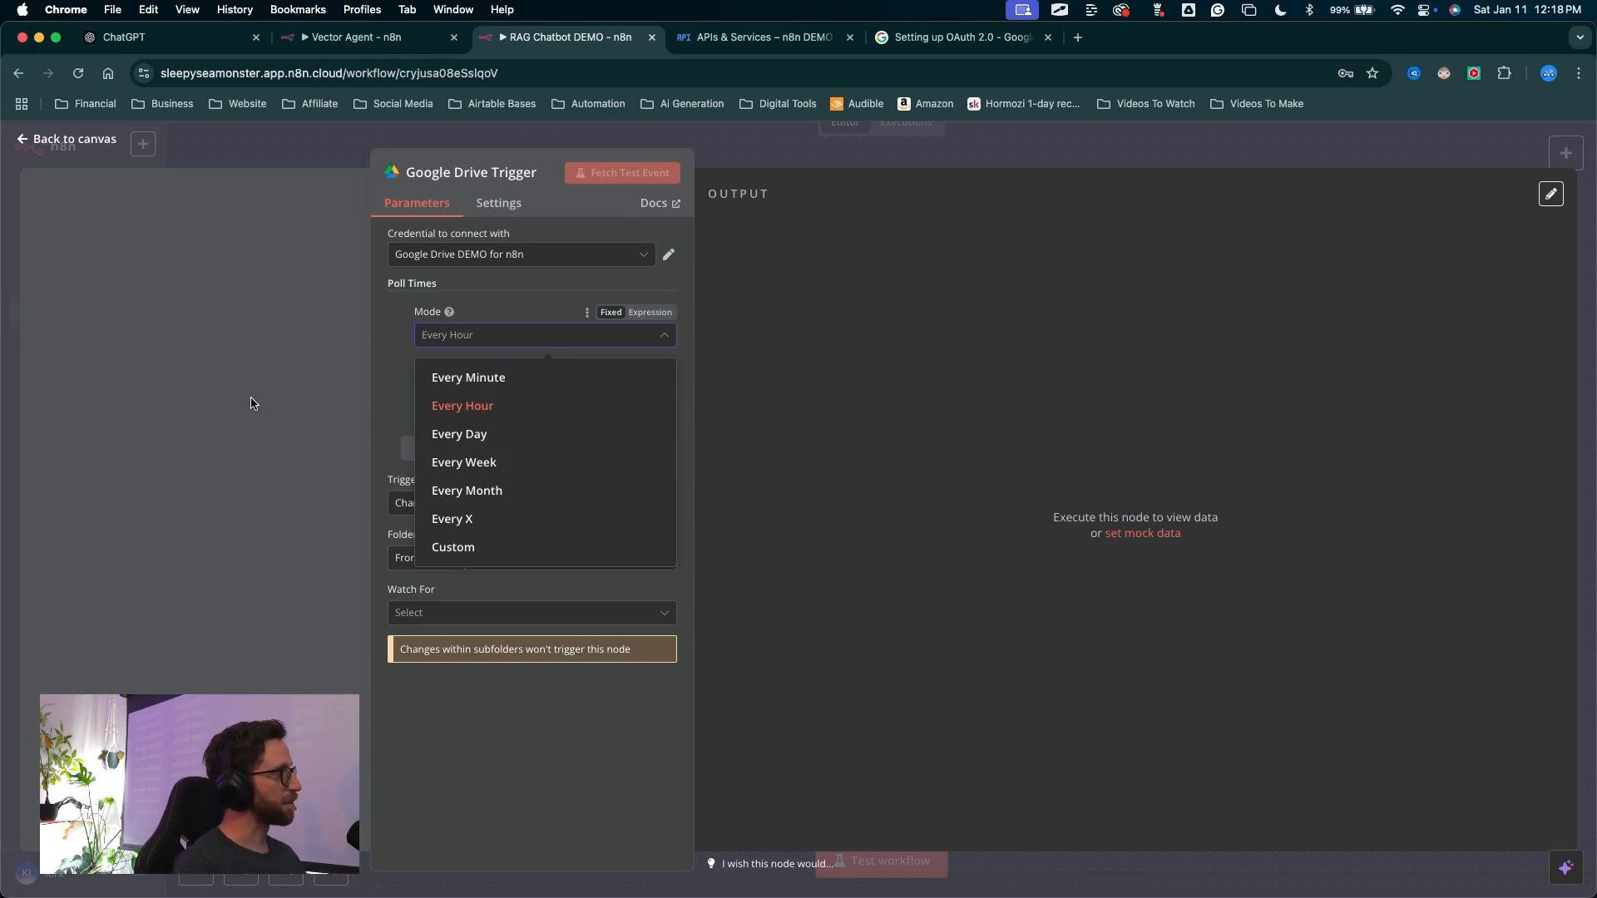
click(390, 420)
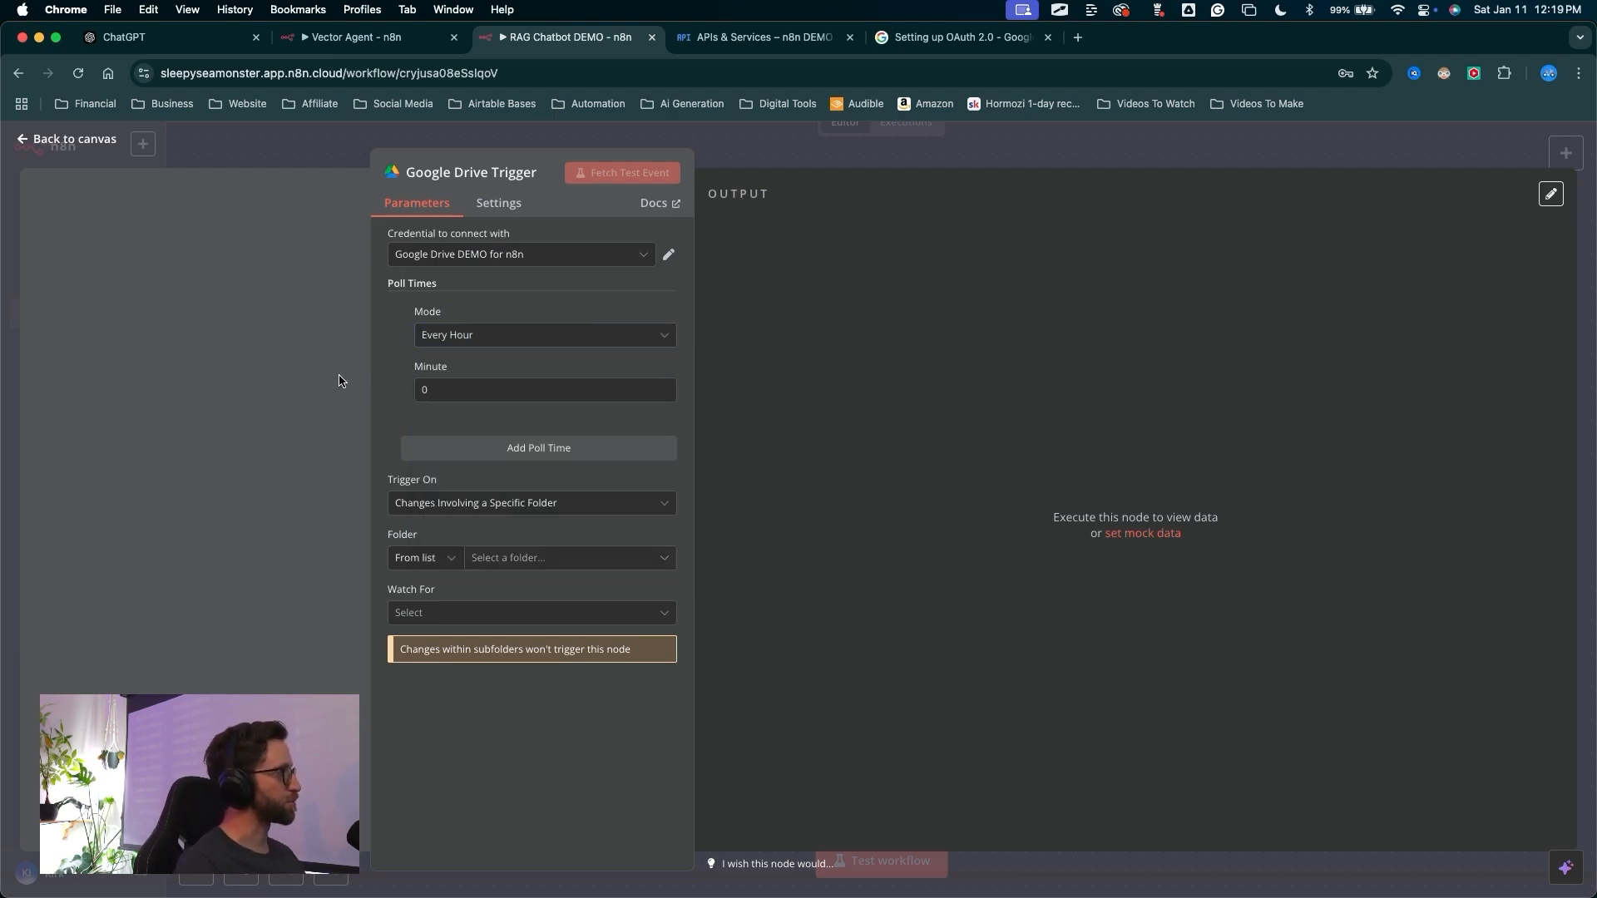
Pick the n8n Automation folder from the list as the folder the trigger watches
mouse_move(387, 351)
mouse_down()
mouse_move(427, 418)
mouse_move(410, 502)
mouse_move(607, 494)
mouse_up()
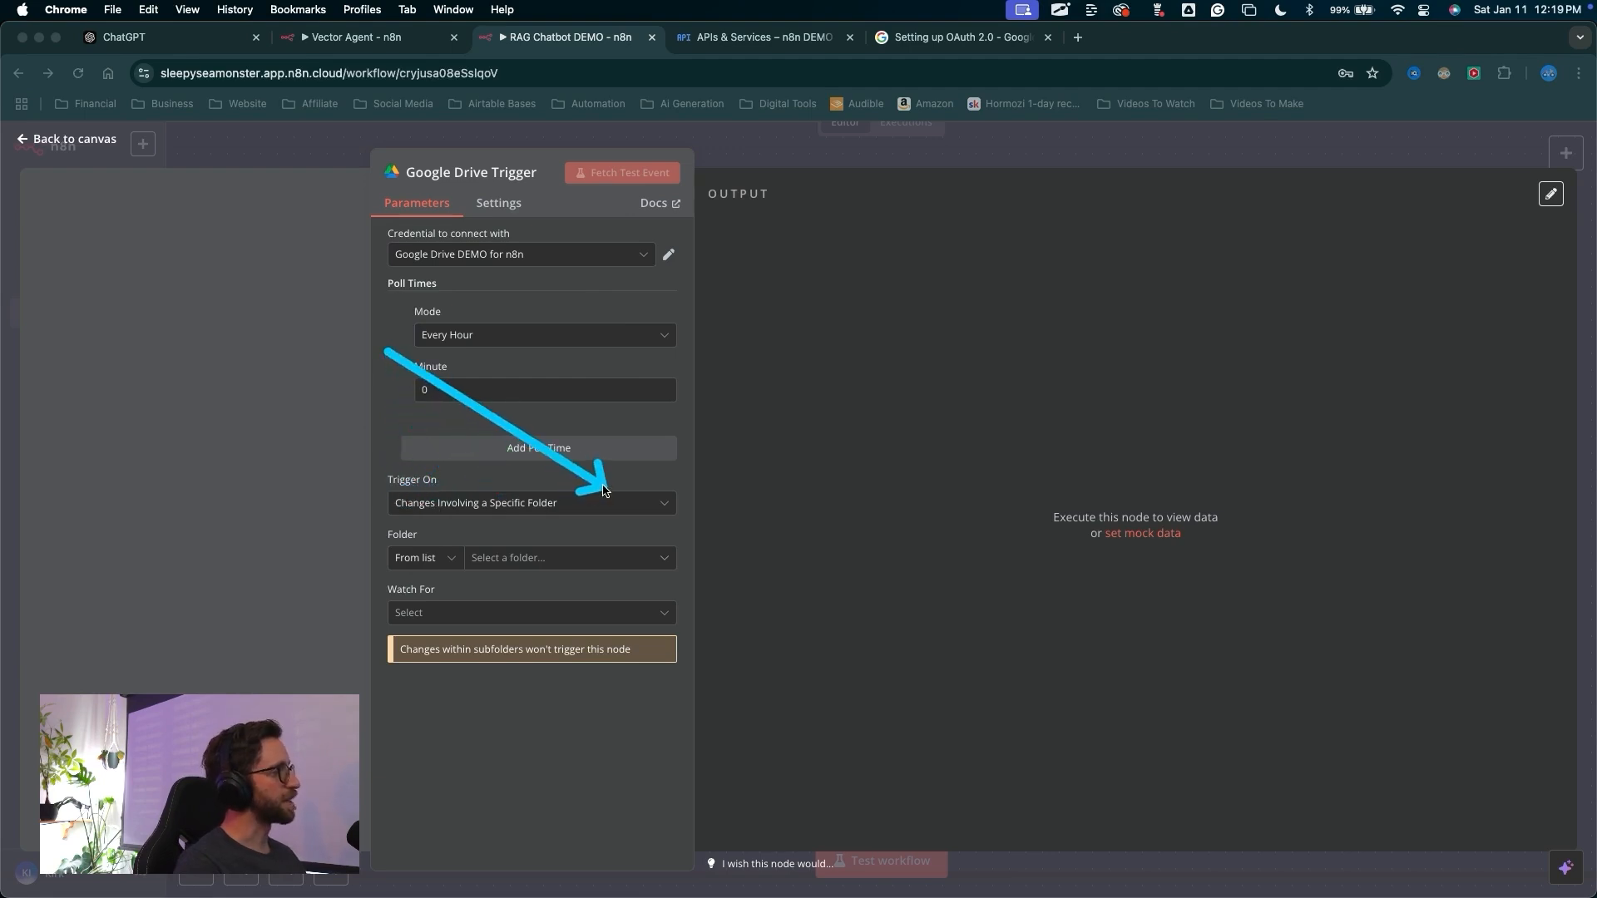
key(Escape)
click(428, 558)
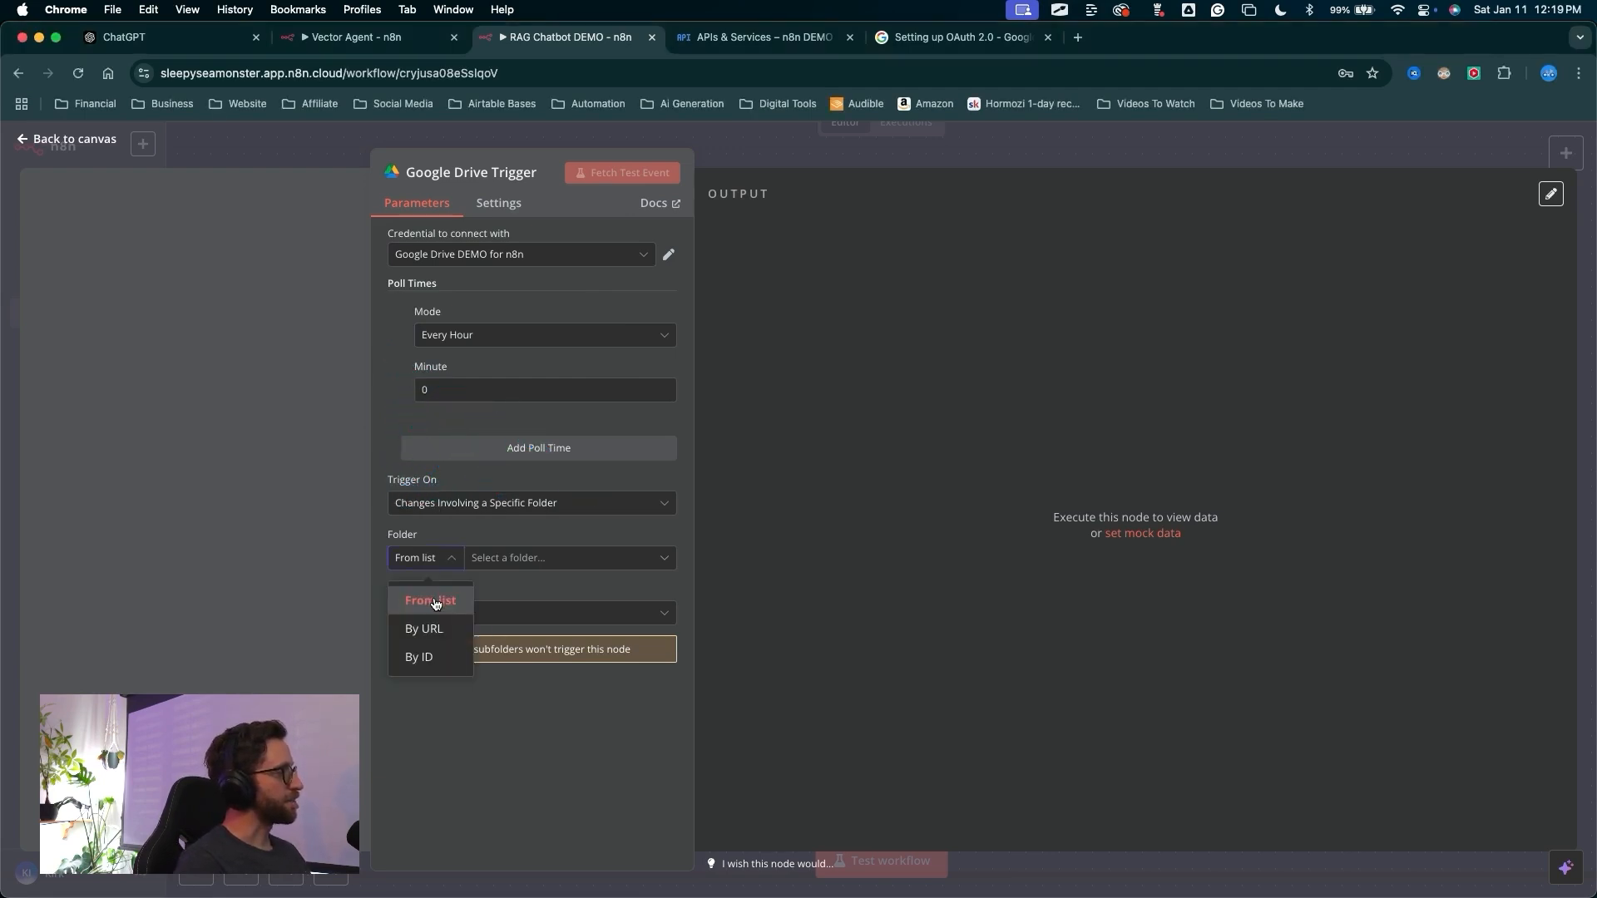
click(432, 601)
click(506, 559)
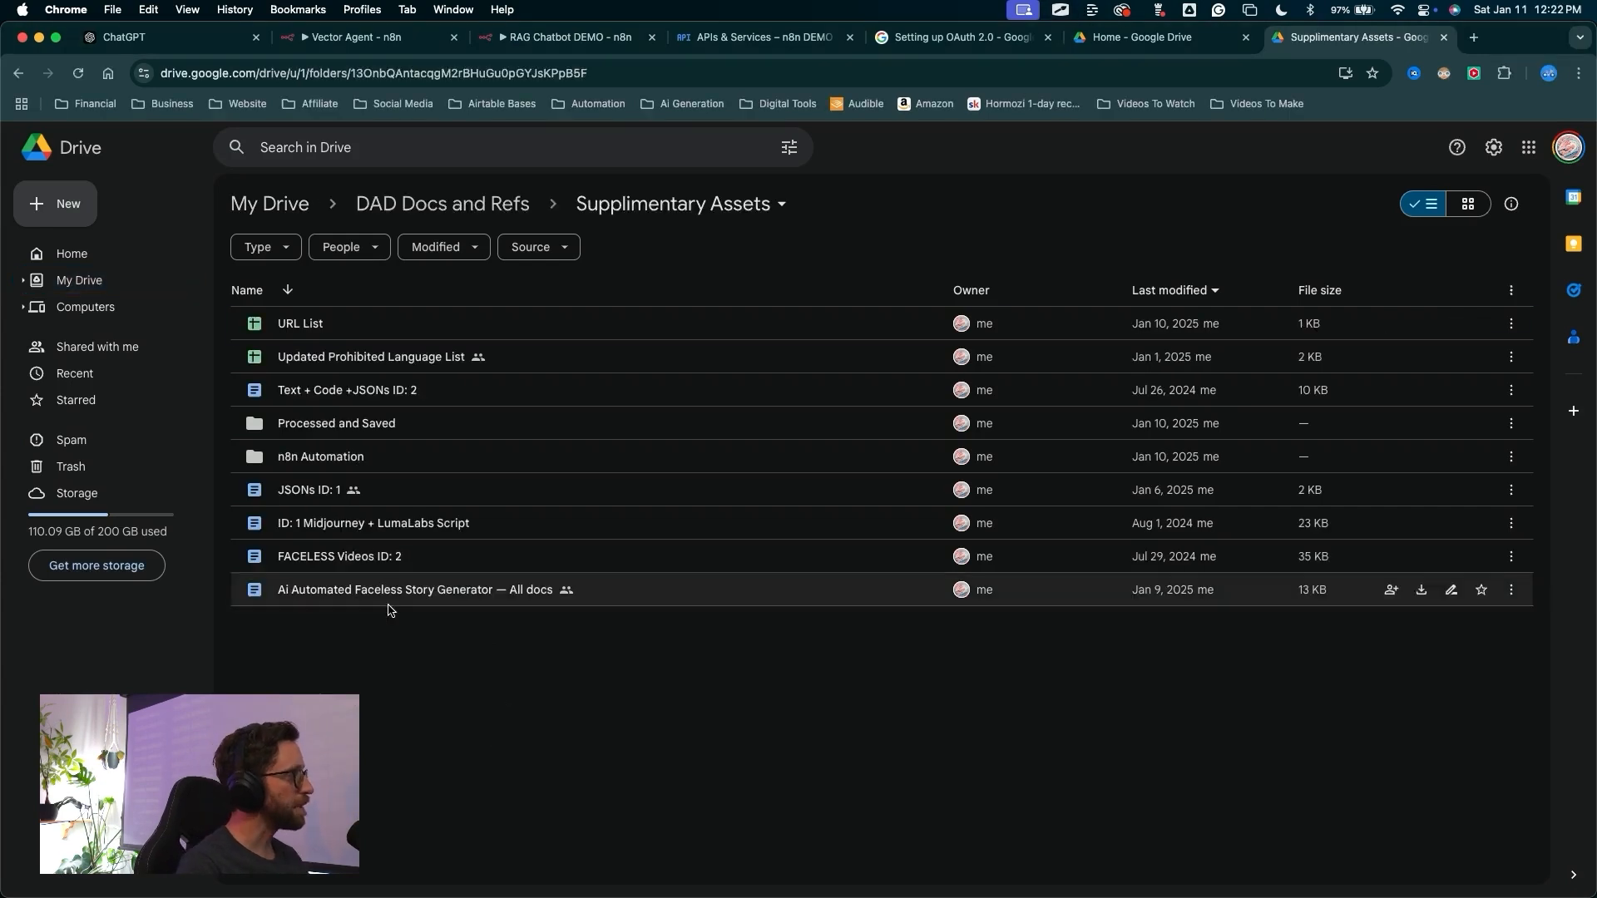
mouse_move(380, 734)
mouse_down()
mouse_move(316, 636)
mouse_move(353, 489)
mouse_move(335, 459)
mouse_move(313, 470)
mouse_move(358, 456)
mouse_move(332, 447)
mouse_move(321, 467)
mouse_move(328, 441)
mouse_move(249, 487)
mouse_move(266, 425)
mouse_move(407, 428)
mouse_move(297, 409)
mouse_move(420, 428)
mouse_move(307, 406)
mouse_move(440, 381)
mouse_move(245, 383)
mouse_move(459, 507)
mouse_move(203, 478)
mouse_move(790, 148)
mouse_move(765, 208)
mouse_move(383, 242)
mouse_move(400, 468)
mouse_move(428, 458)
mouse_move(254, 424)
mouse_move(374, 472)
mouse_move(321, 456)
mouse_move(307, 428)
mouse_move(300, 471)
mouse_move(296, 455)
mouse_move(265, 466)
mouse_move(317, 464)
mouse_up()
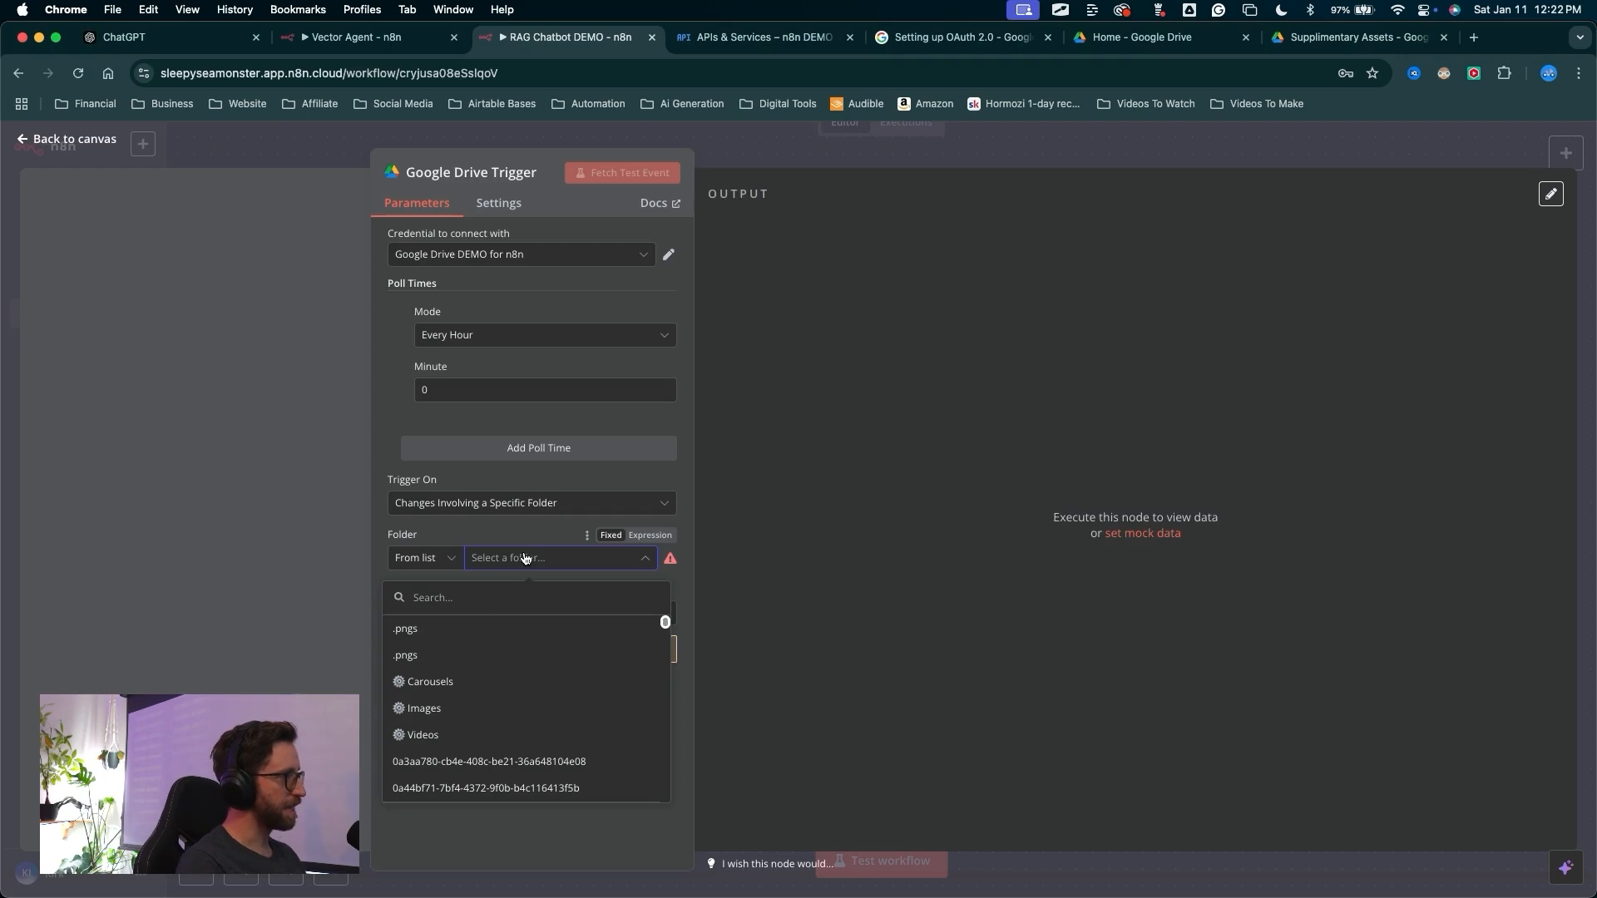
text(n8n au)
click(422, 629)
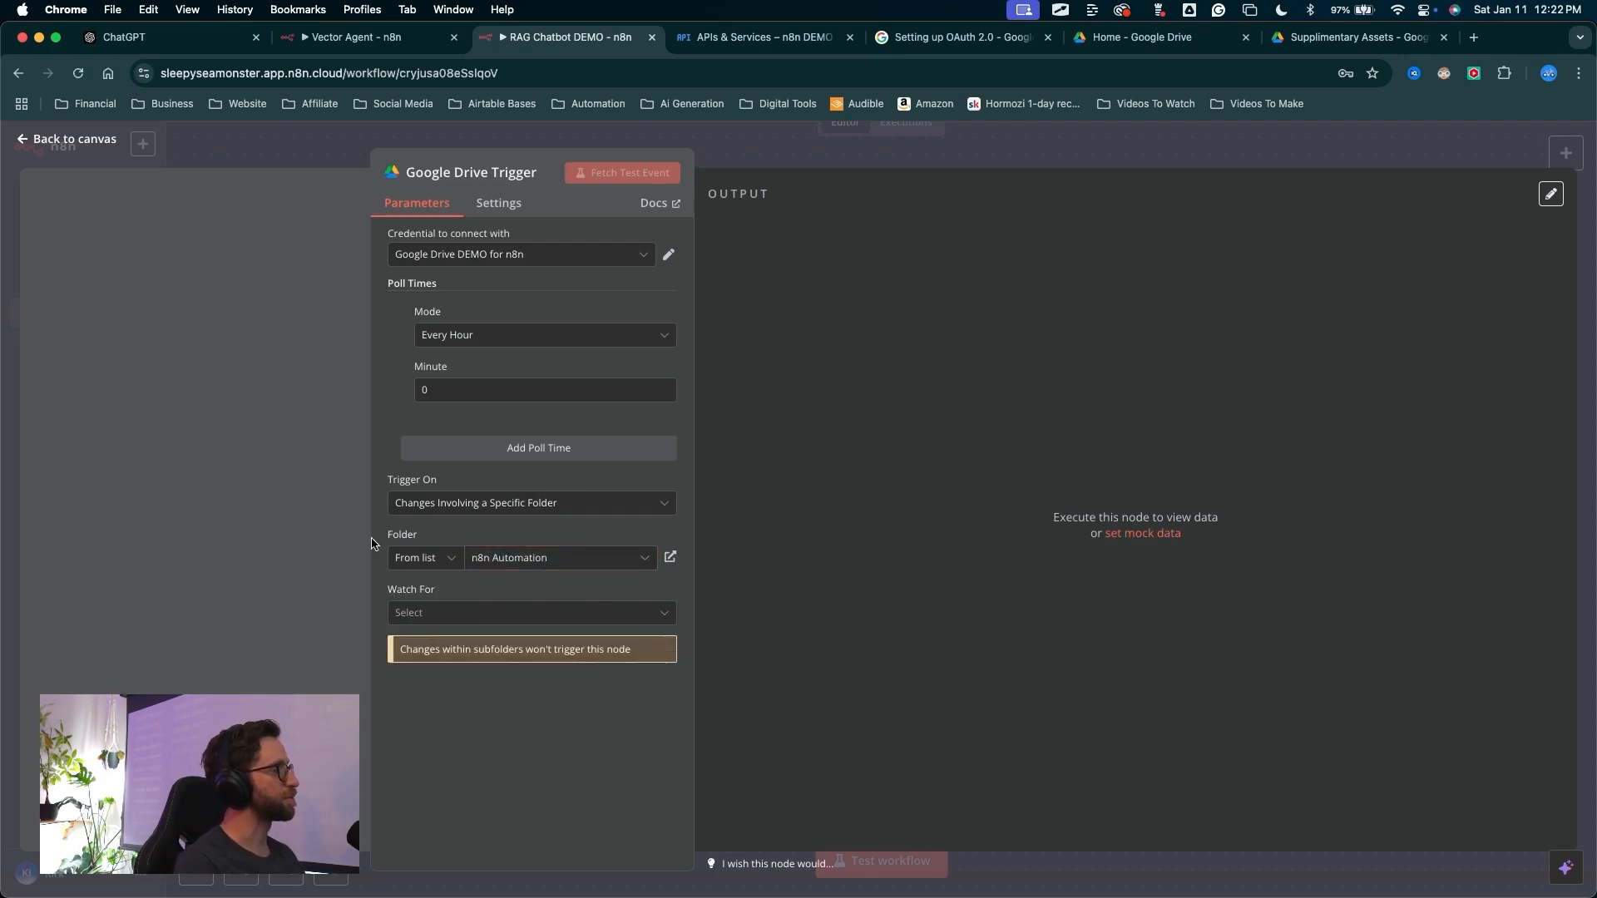
Set the trigger to watch for File Created events
drag(348, 593, 471, 614)
click(472, 614)
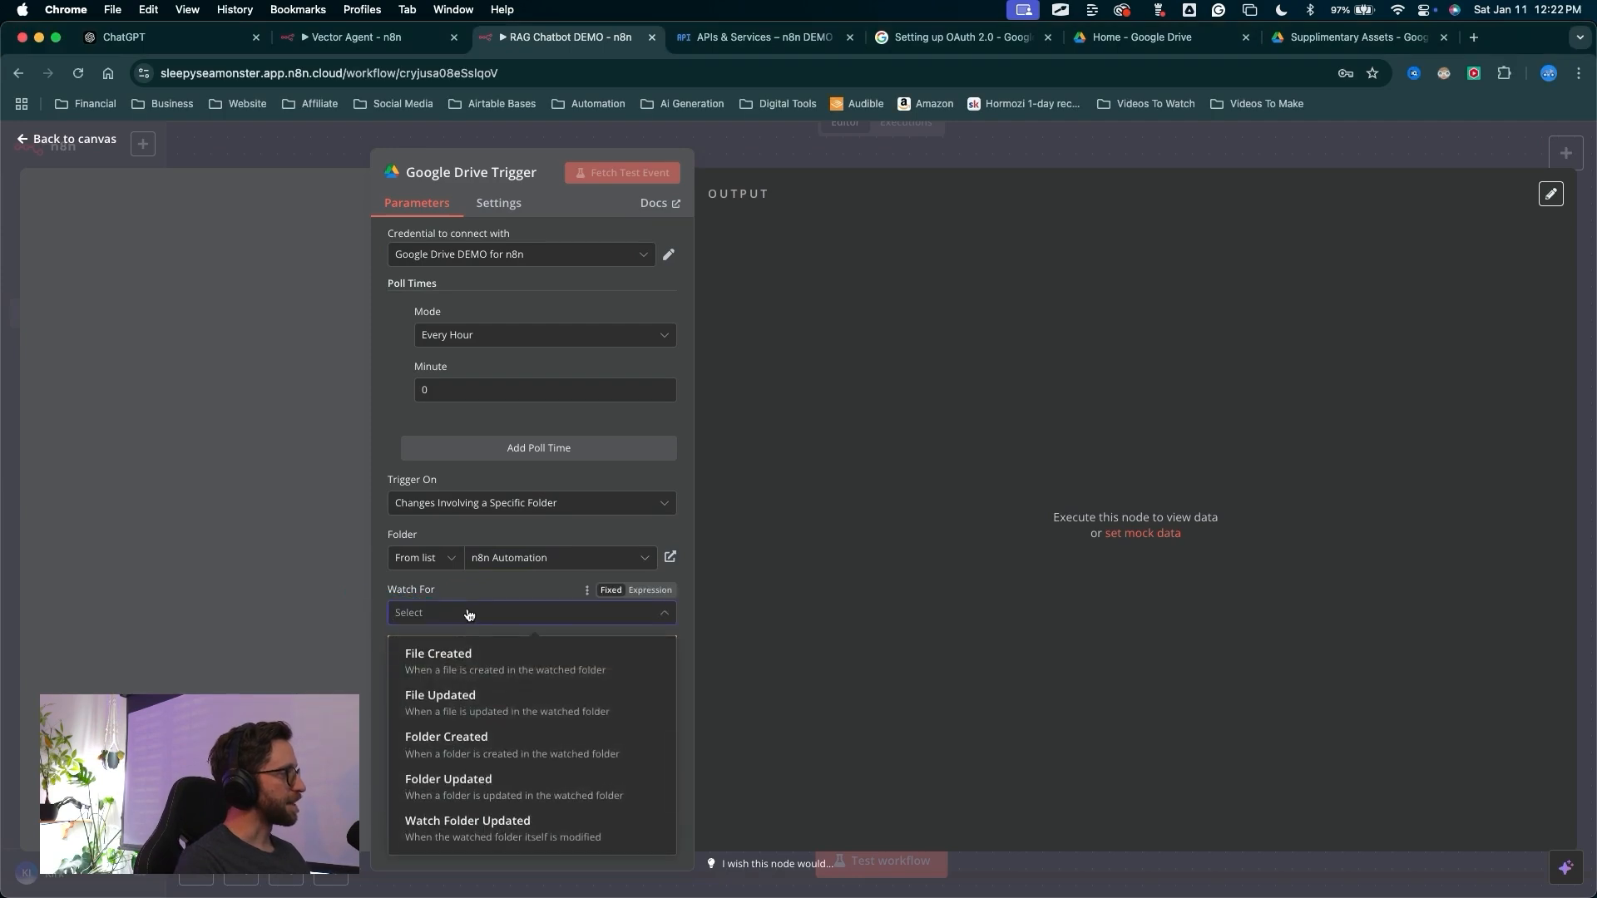
click(420, 657)
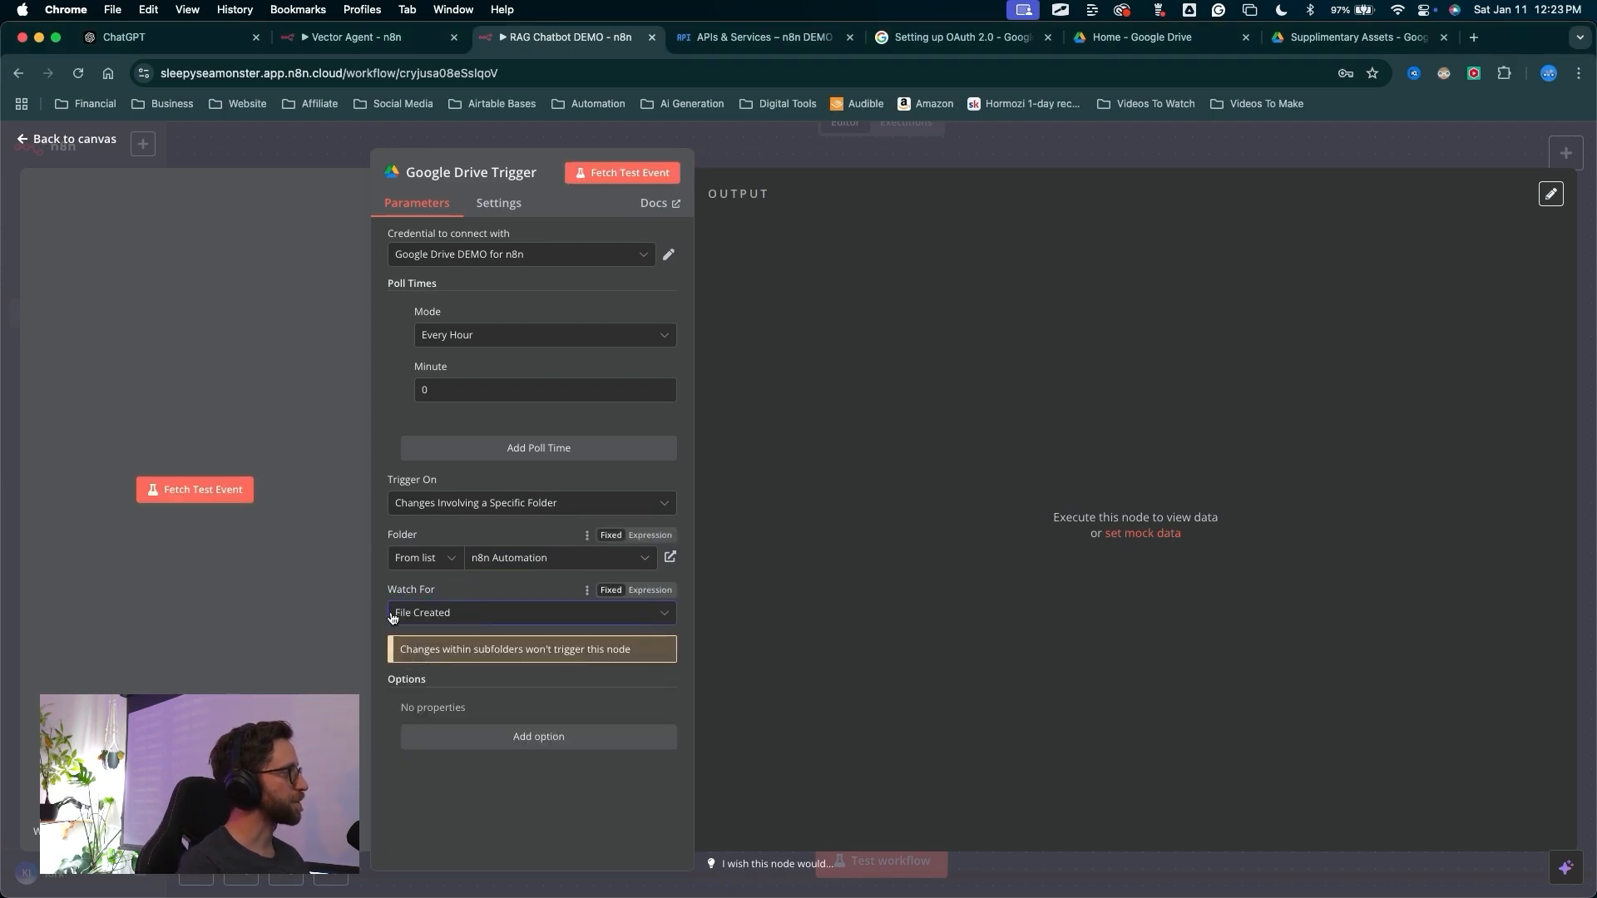
mouse_move(279, 605)
mouse_down()
mouse_move(399, 677)
mouse_move(418, 730)
mouse_move(445, 729)
mouse_up()
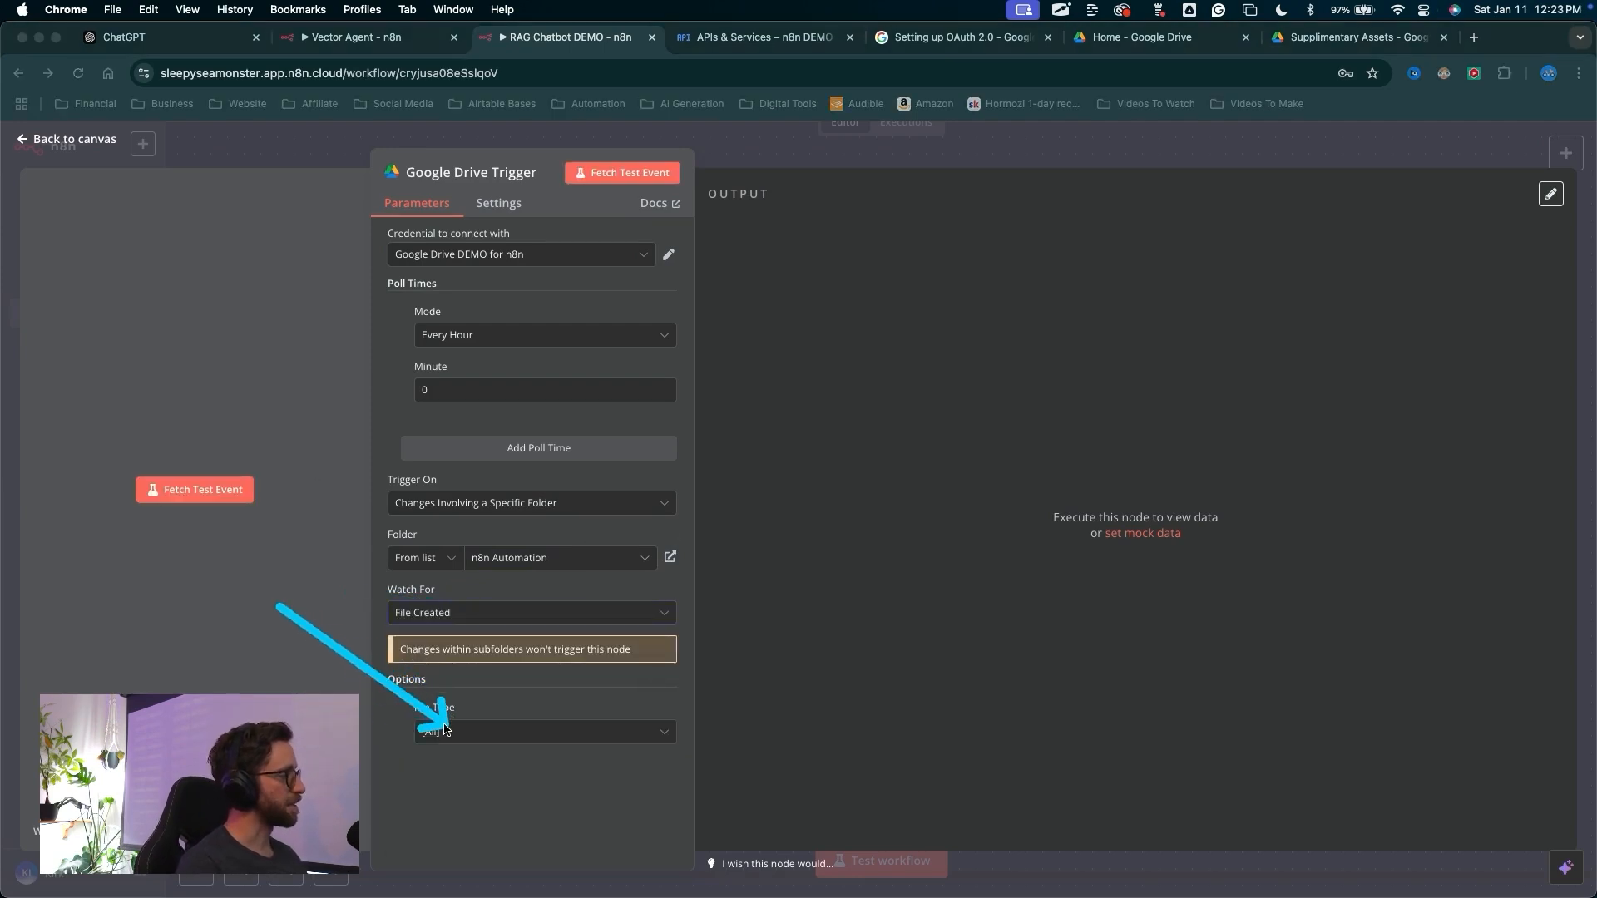
key(Escape)
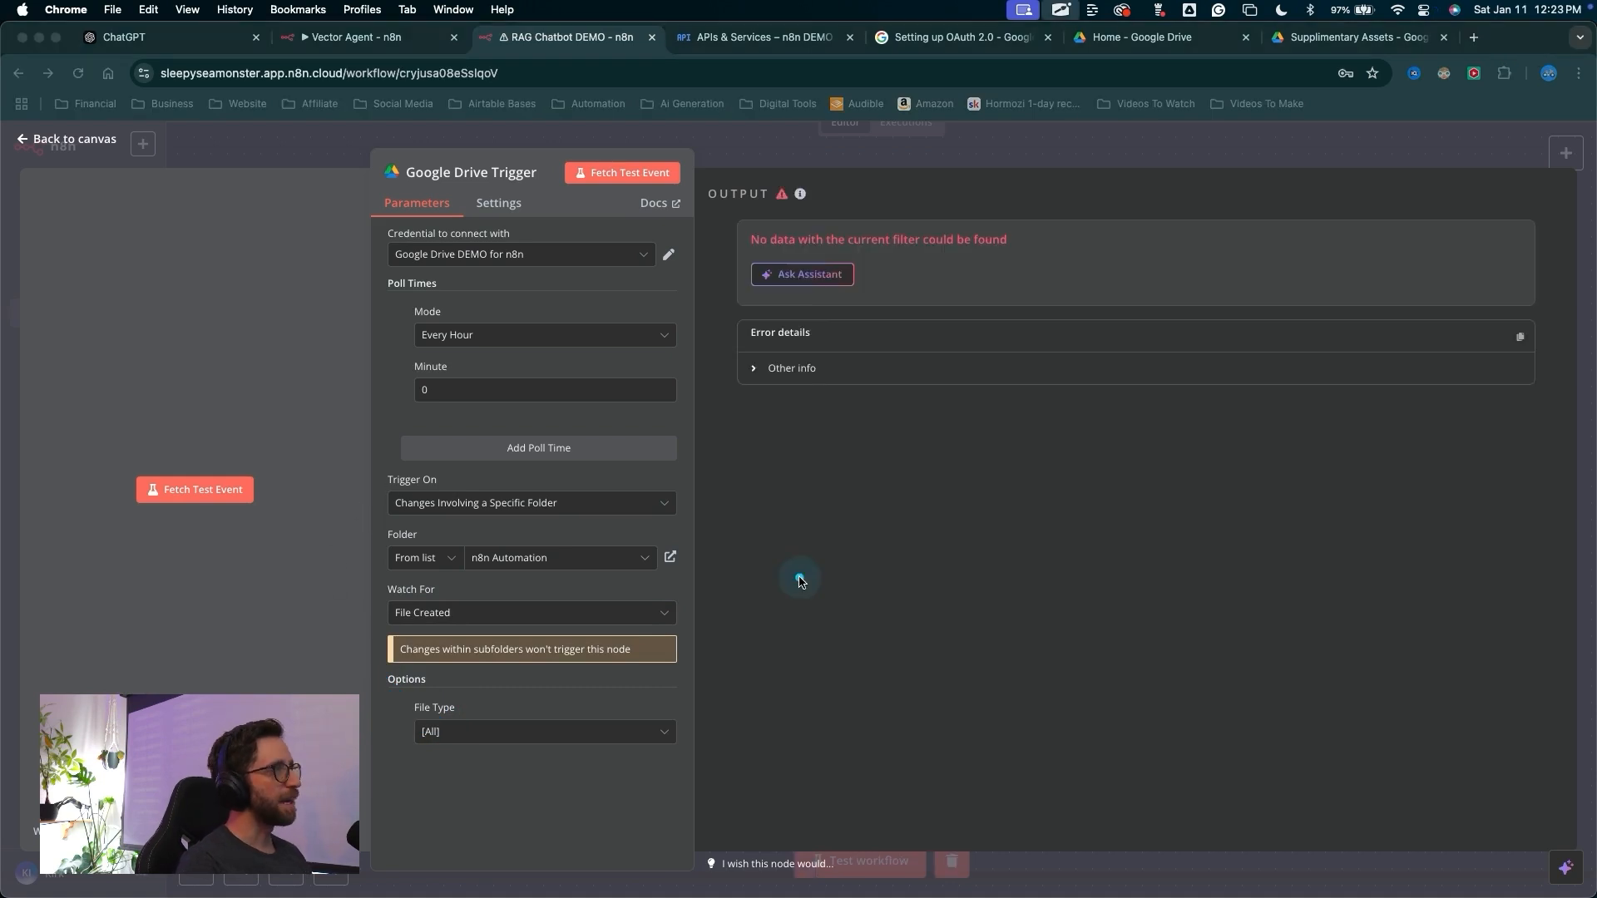
Close the trigger's settings, return to the workflow canvas, and save the workflow
mouse_move(798, 574)
mouse_down()
mouse_move(799, 173)
mouse_move(736, 150)
mouse_move(1218, 138)
mouse_move(1087, 185)
mouse_move(257, 178)
mouse_move(58, 149)
mouse_up()
key(Escape)
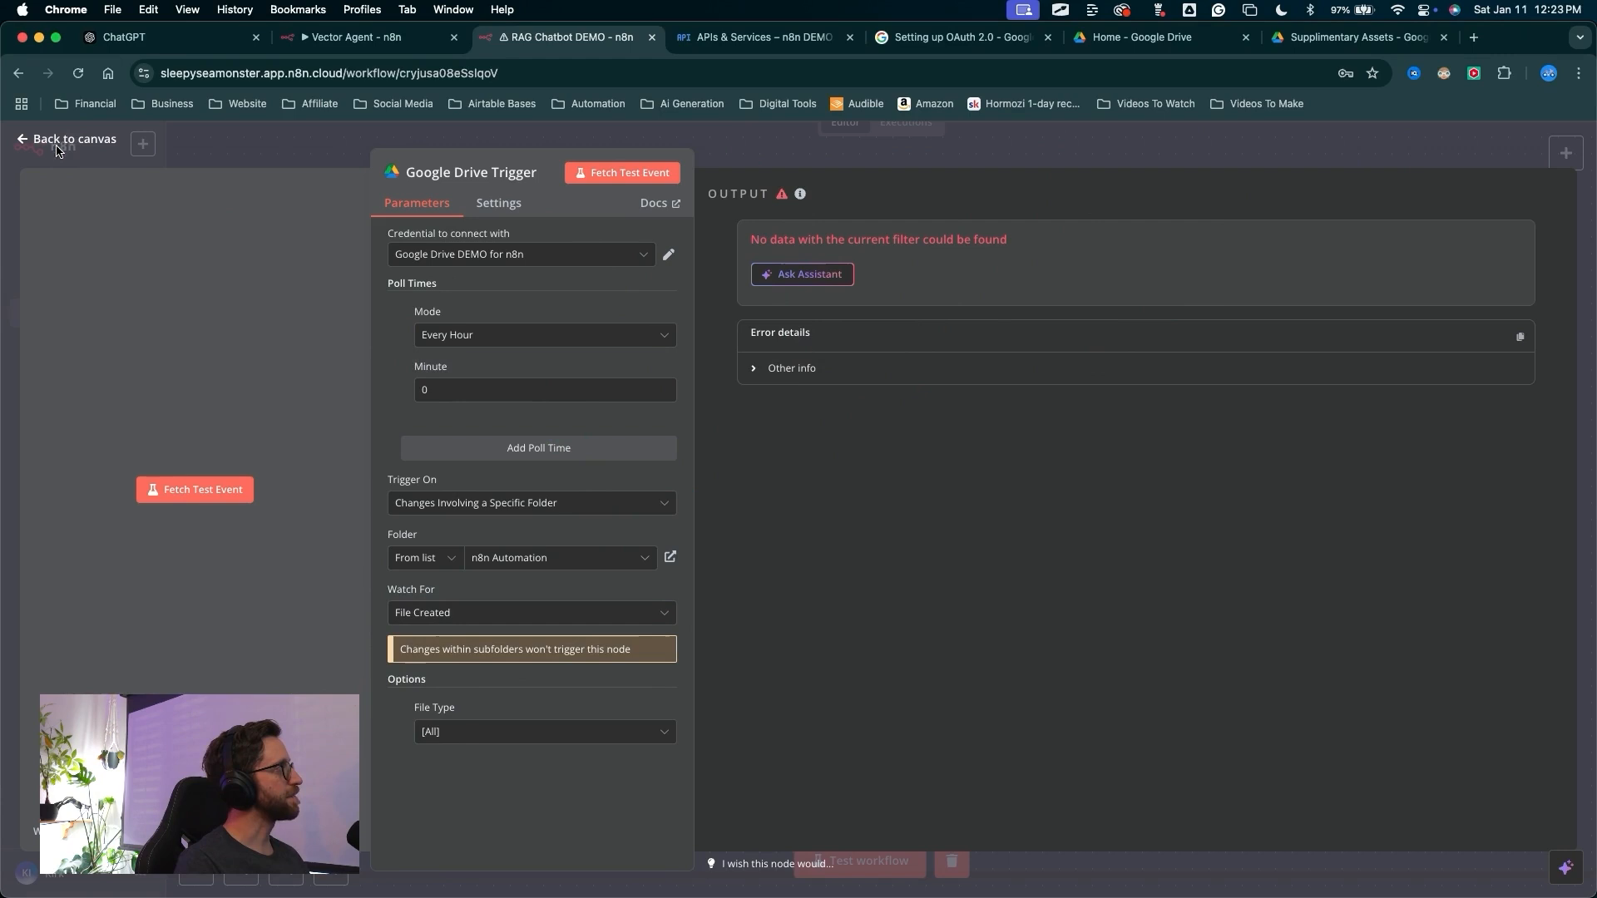
click(63, 140)
scroll(1001, 641, right, 3)
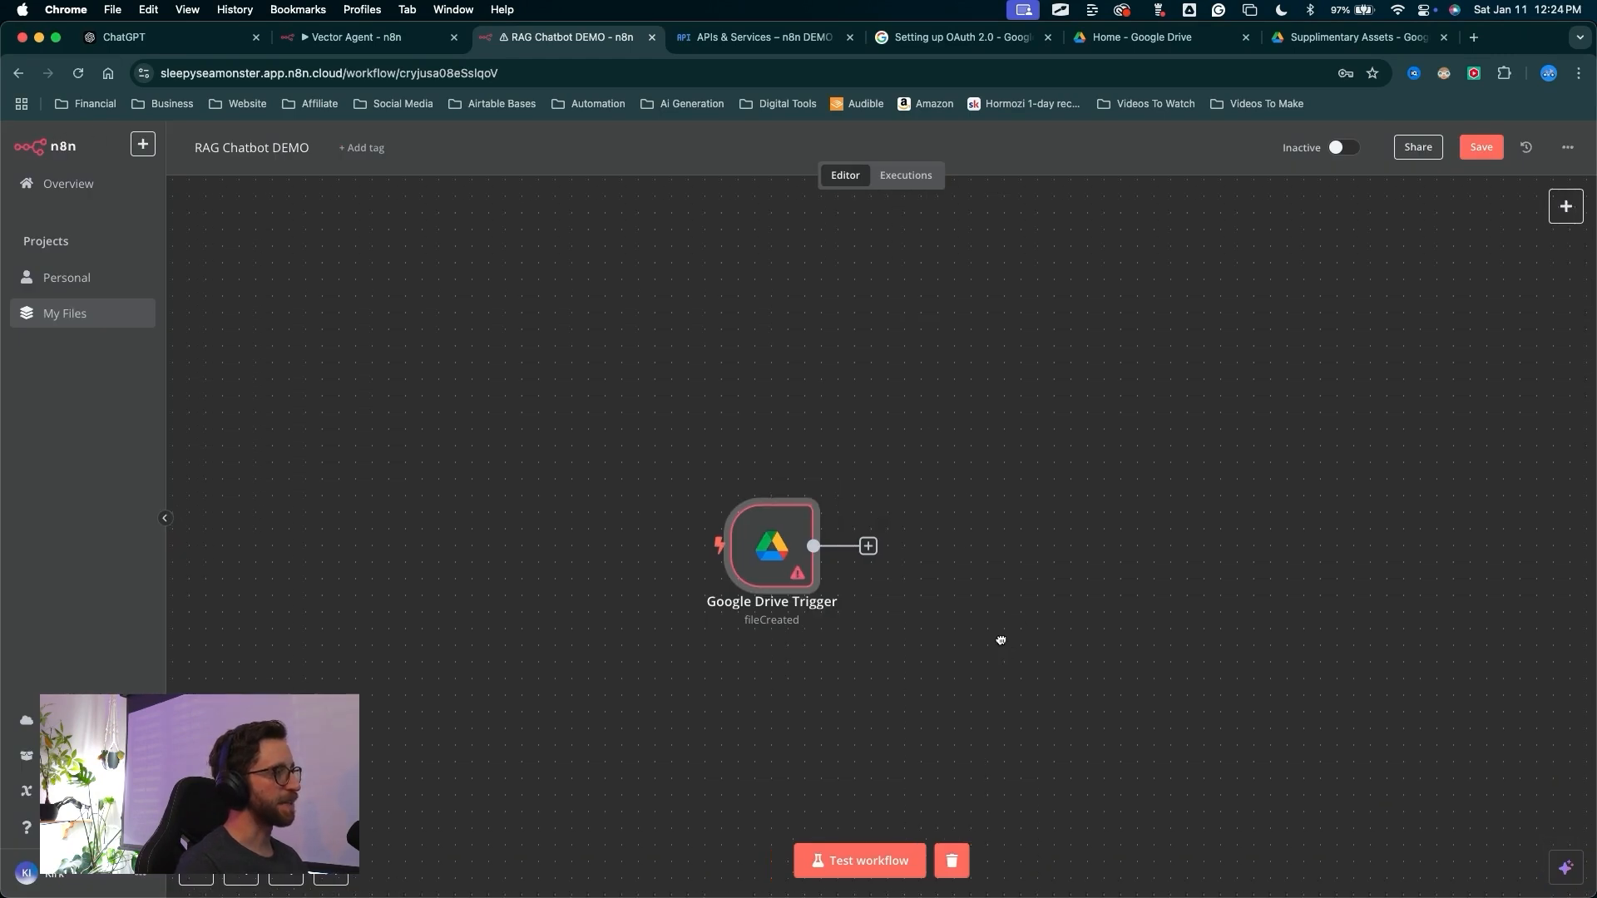
key(ctrl+a)
mouse_move(963, 626)
mouse_down()
mouse_move(1324, 270)
mouse_move(1468, 168)
mouse_up()
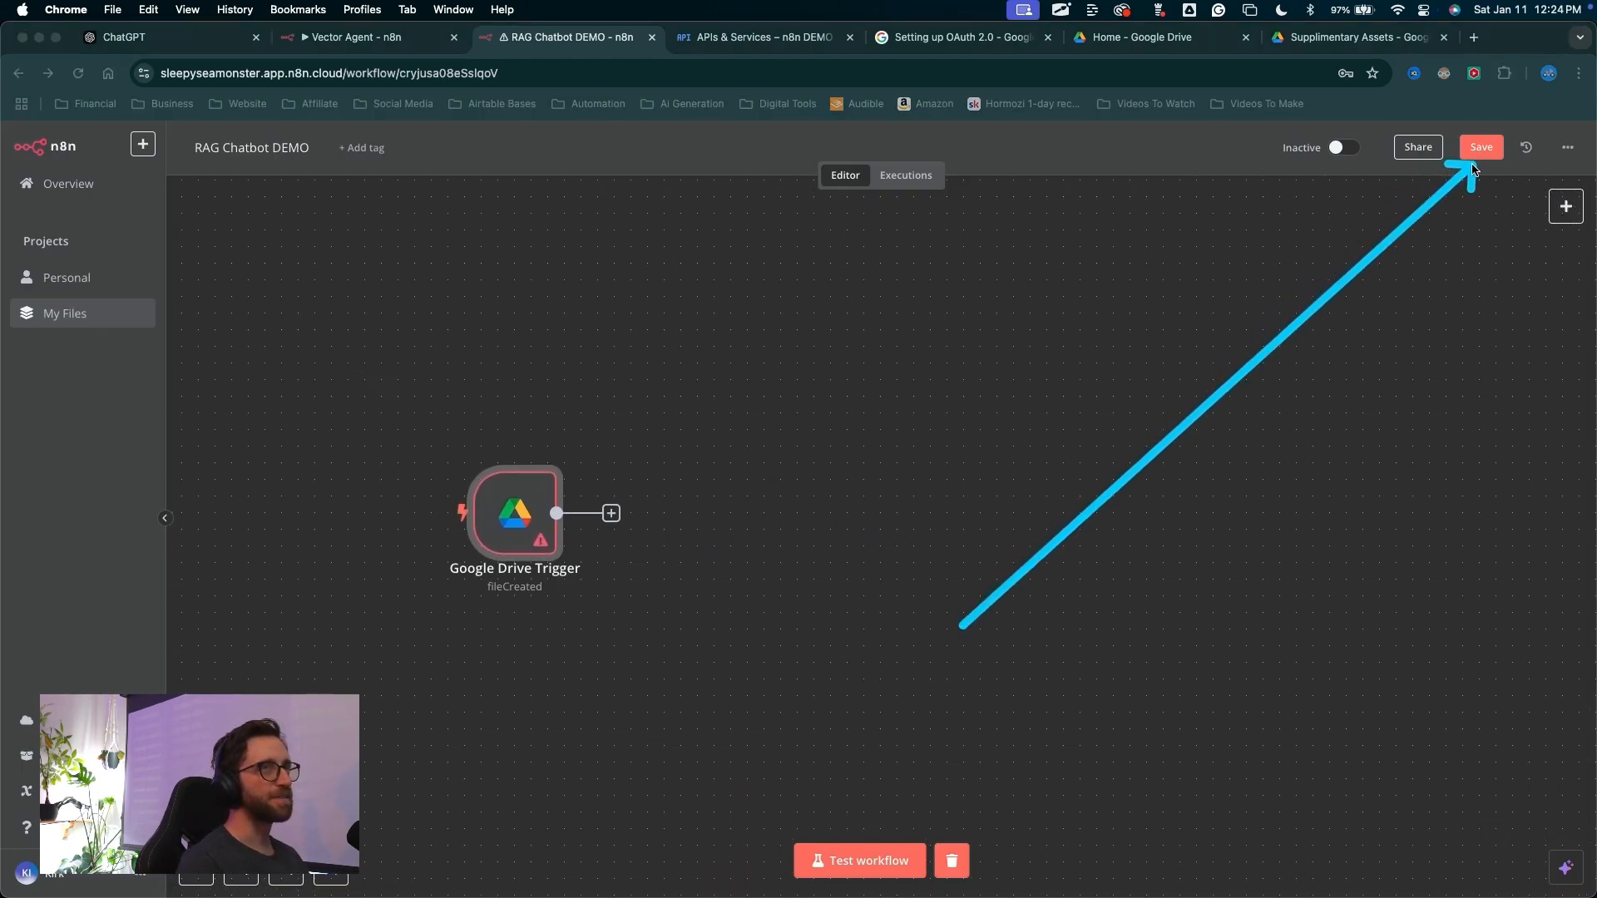
key(Escape)
click(1476, 148)
key(ctrl+a)
mouse_move(880, 354)
mouse_down()
mouse_move(677, 408)
mouse_move(574, 478)
mouse_move(552, 361)
mouse_move(571, 446)
mouse_move(557, 463)
mouse_up()
key(Escape)
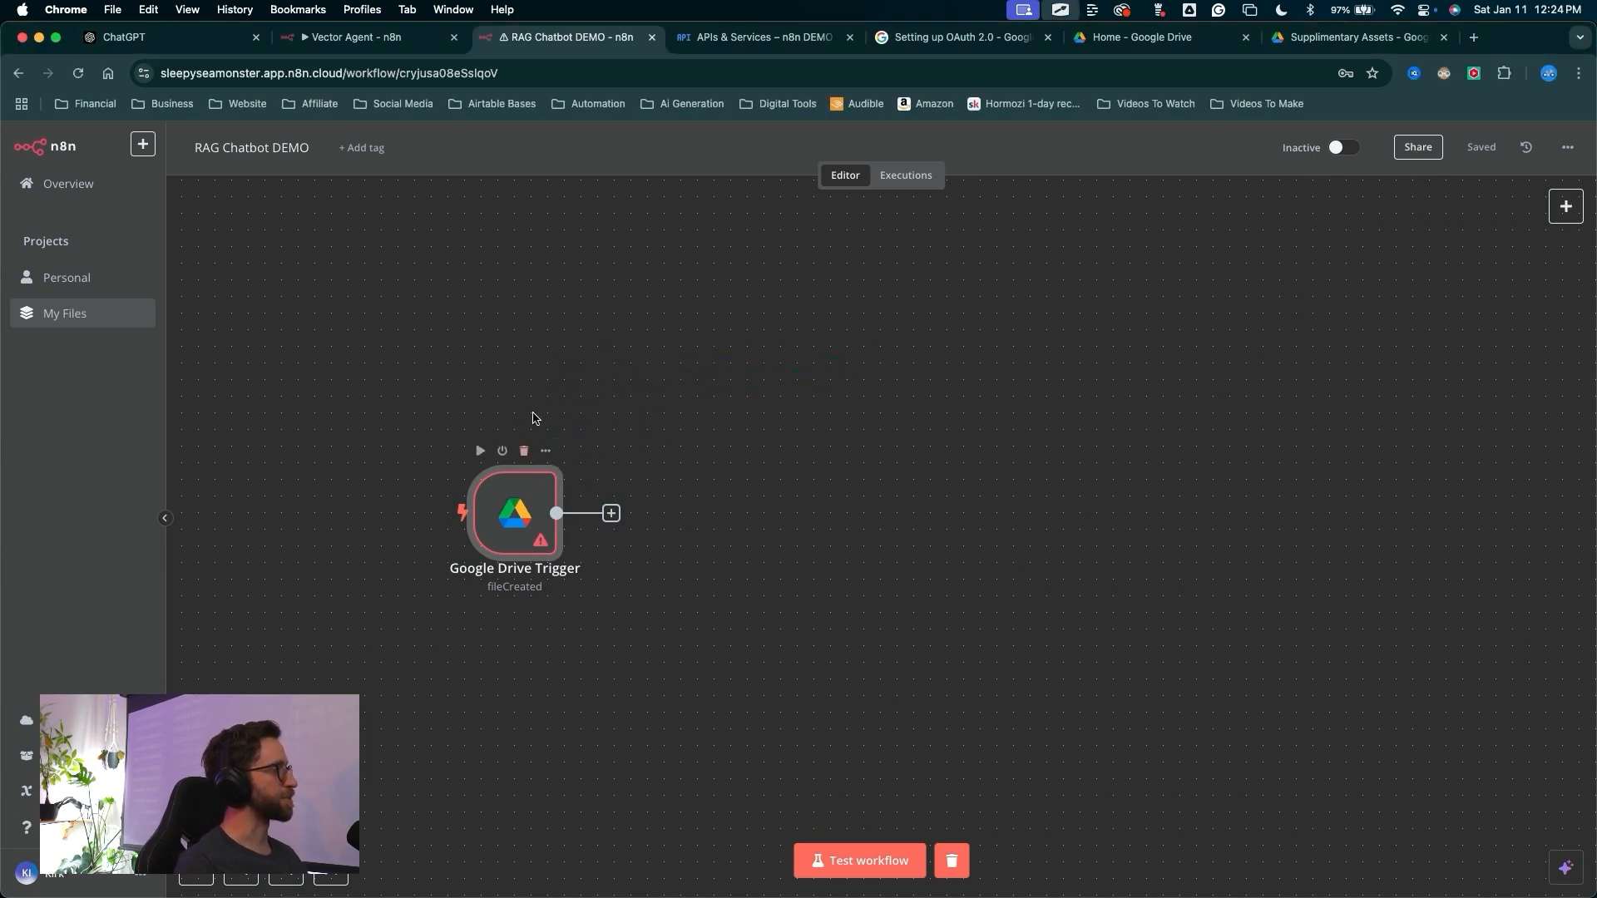
Add a Google Drive node after the trigger using the Download file action
key(ctrl+a)
drag(604, 782, 614, 534)
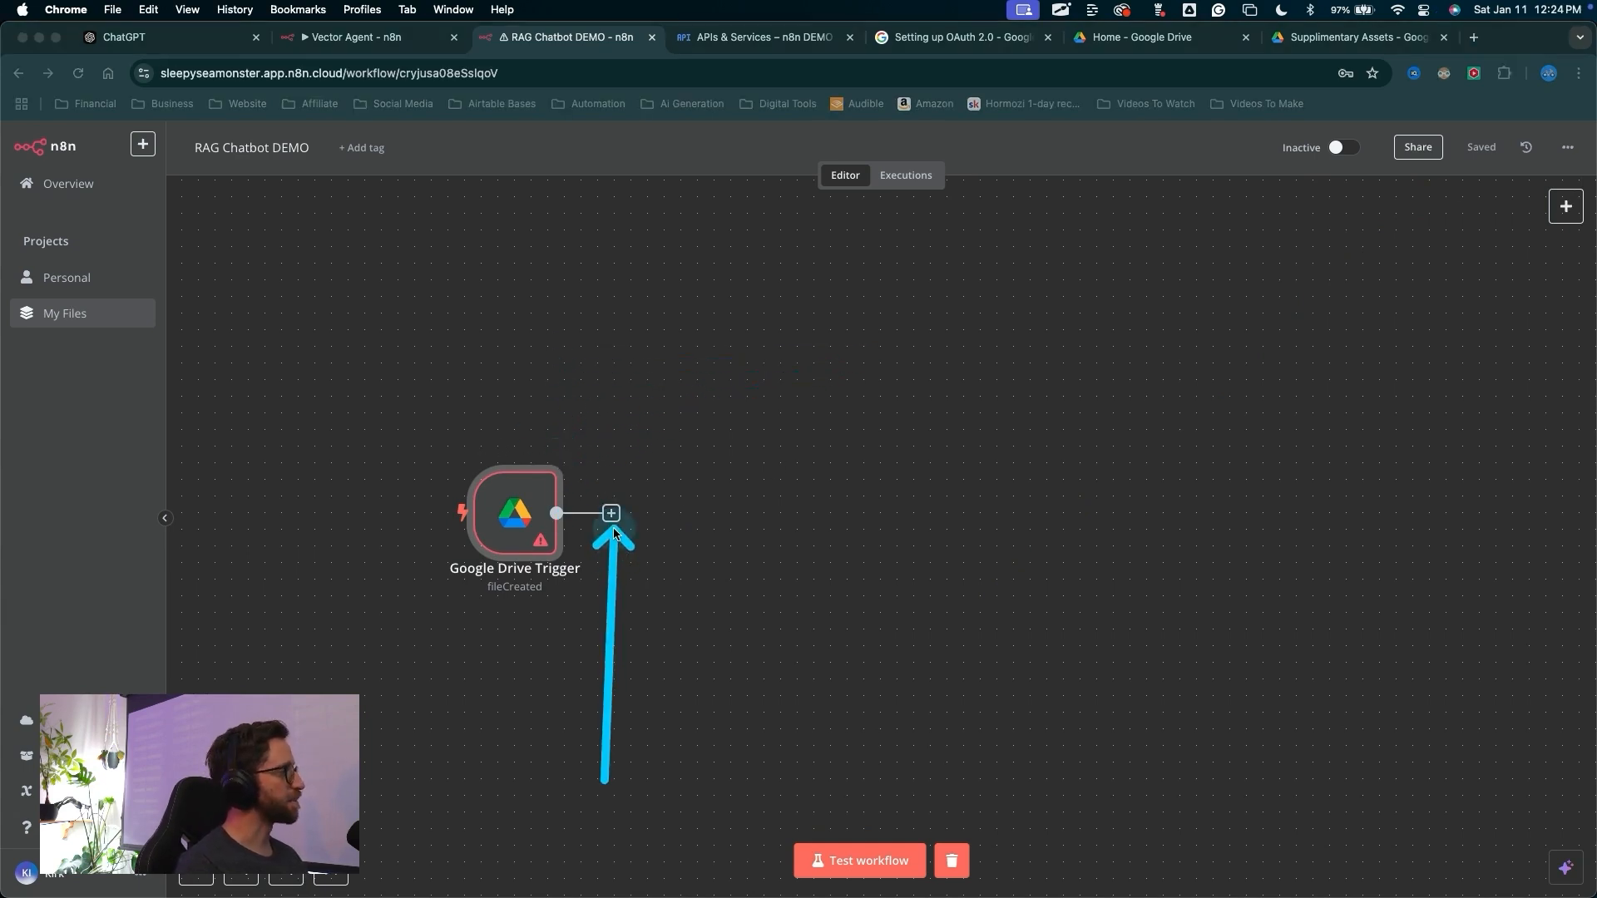
key(Escape)
click(611, 513)
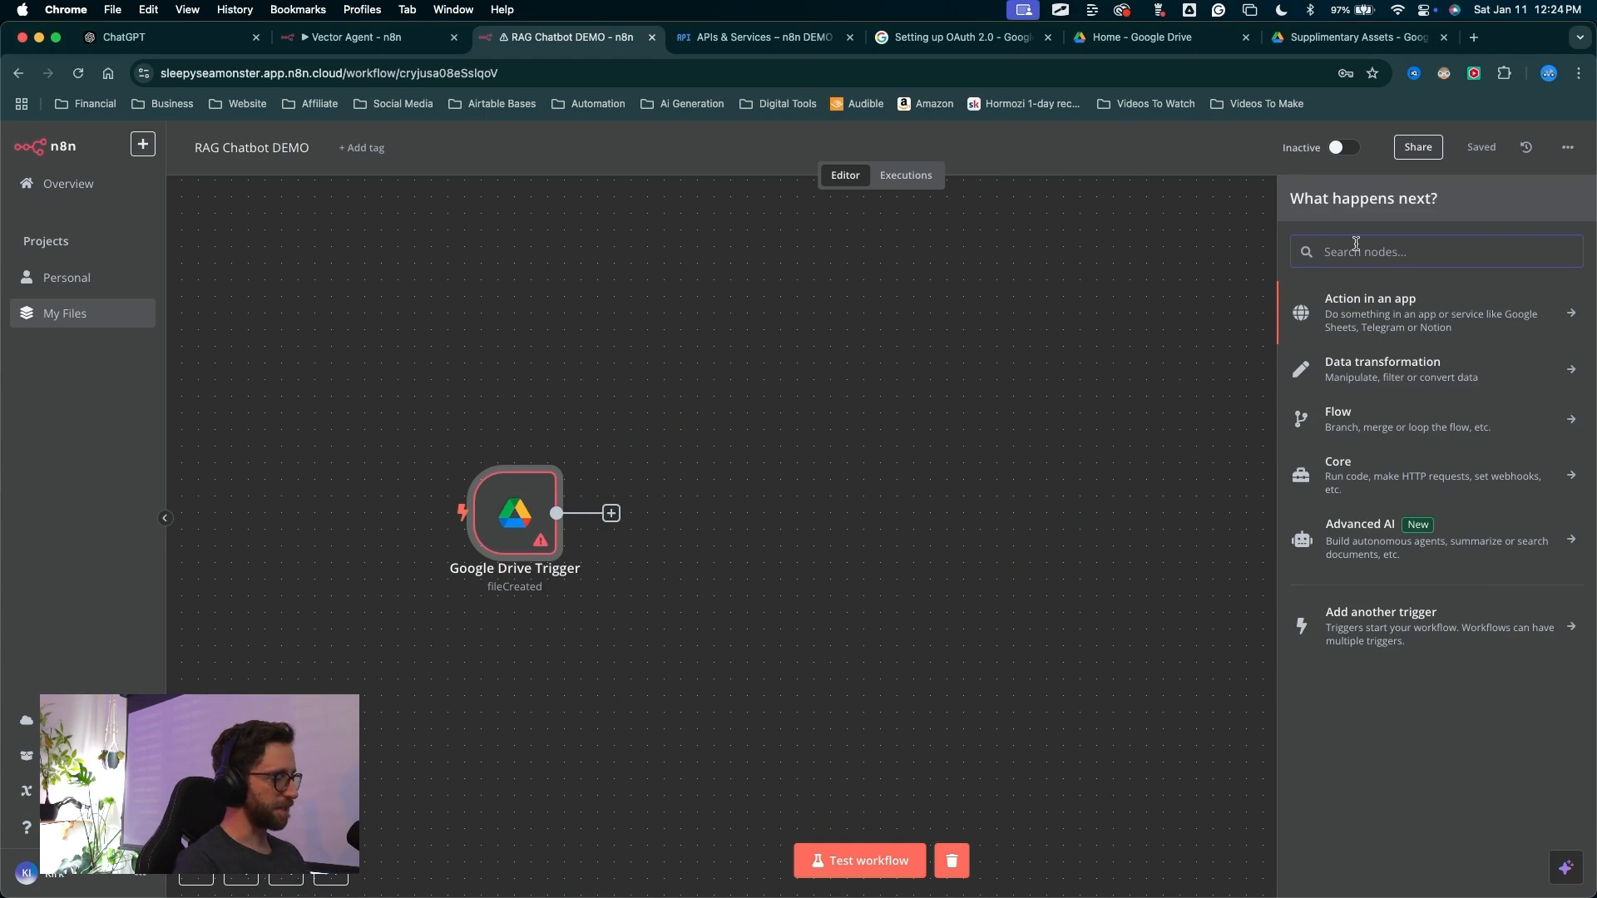
text(google)
click(1352, 467)
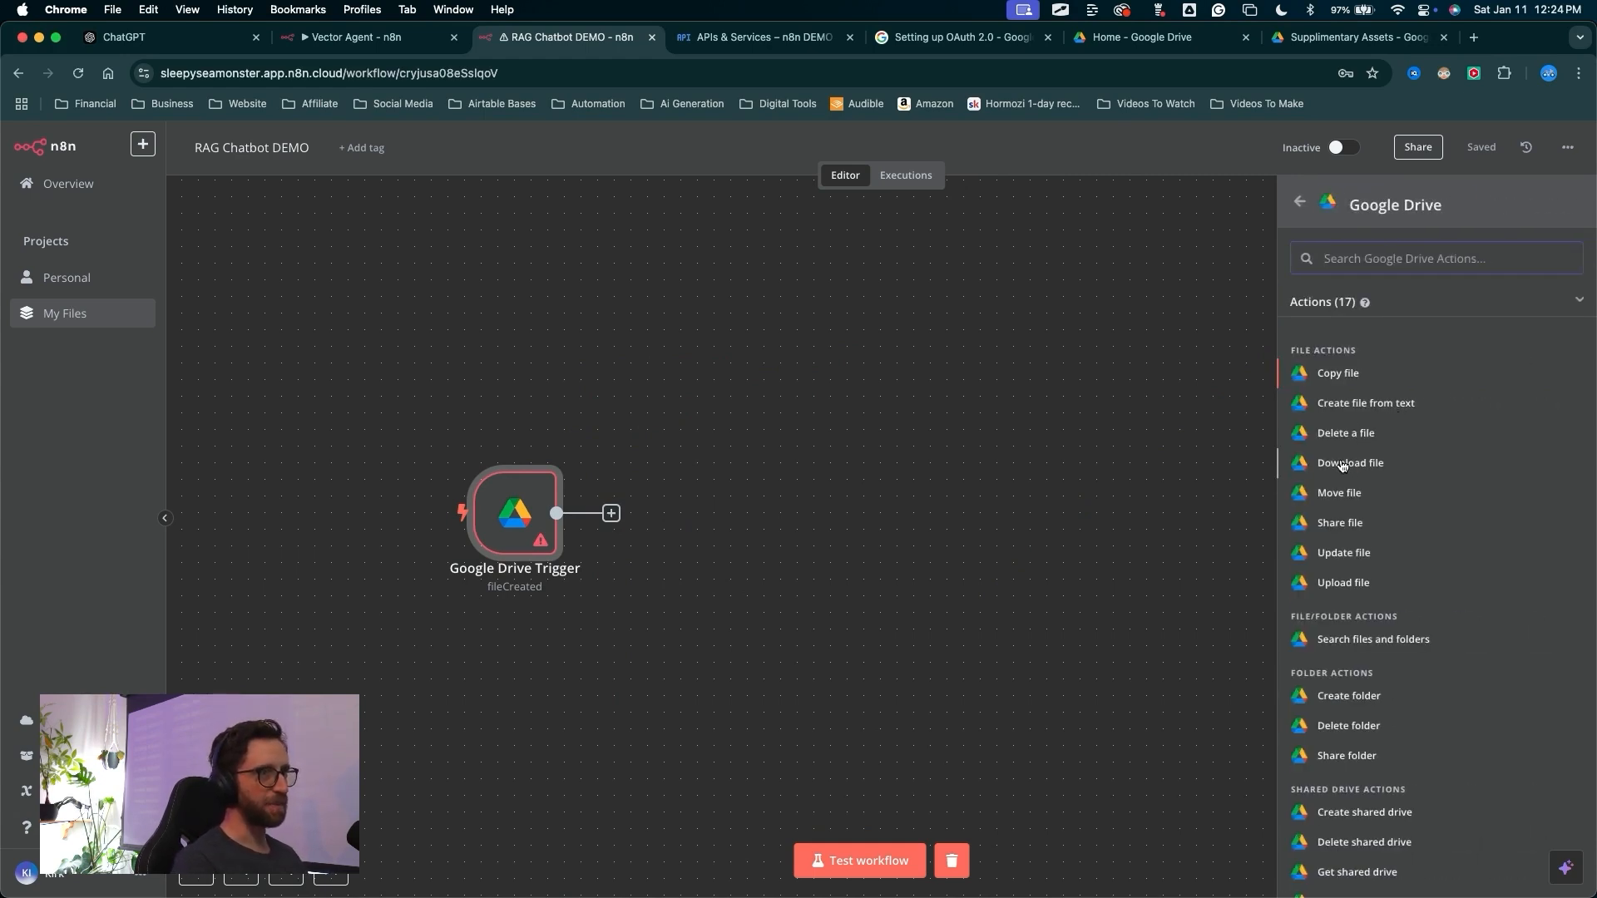
mouse_move(374, 366)
mouse_down()
mouse_move(623, 252)
mouse_move(654, 256)
mouse_up()
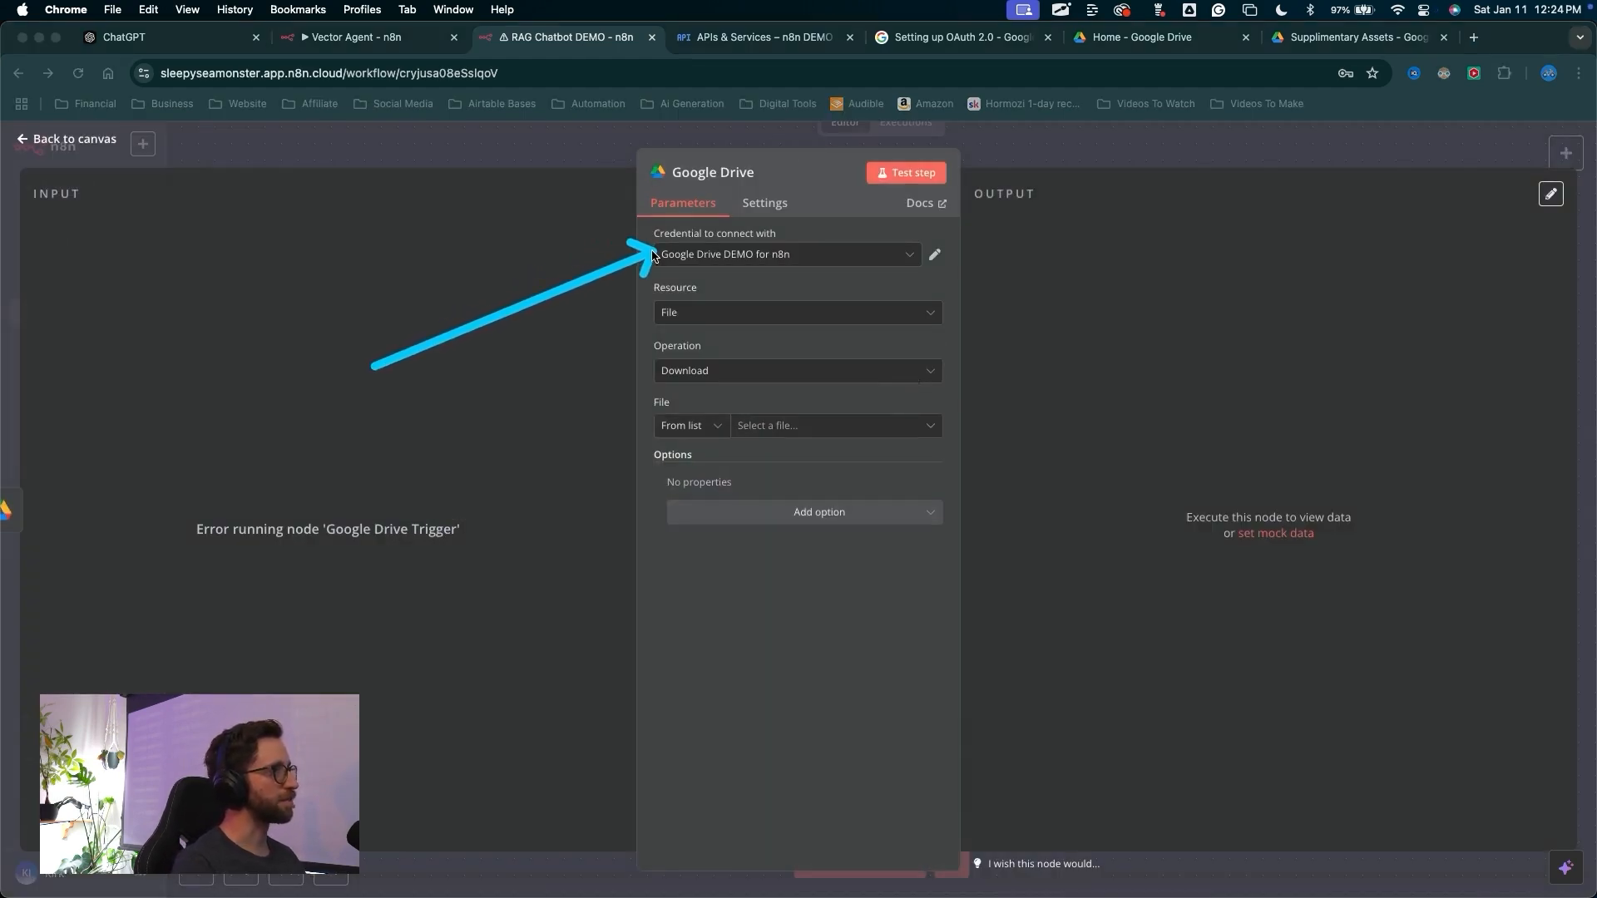
mouse_move(651, 255)
mouse_down()
mouse_move(652, 401)
mouse_move(675, 419)
mouse_up()
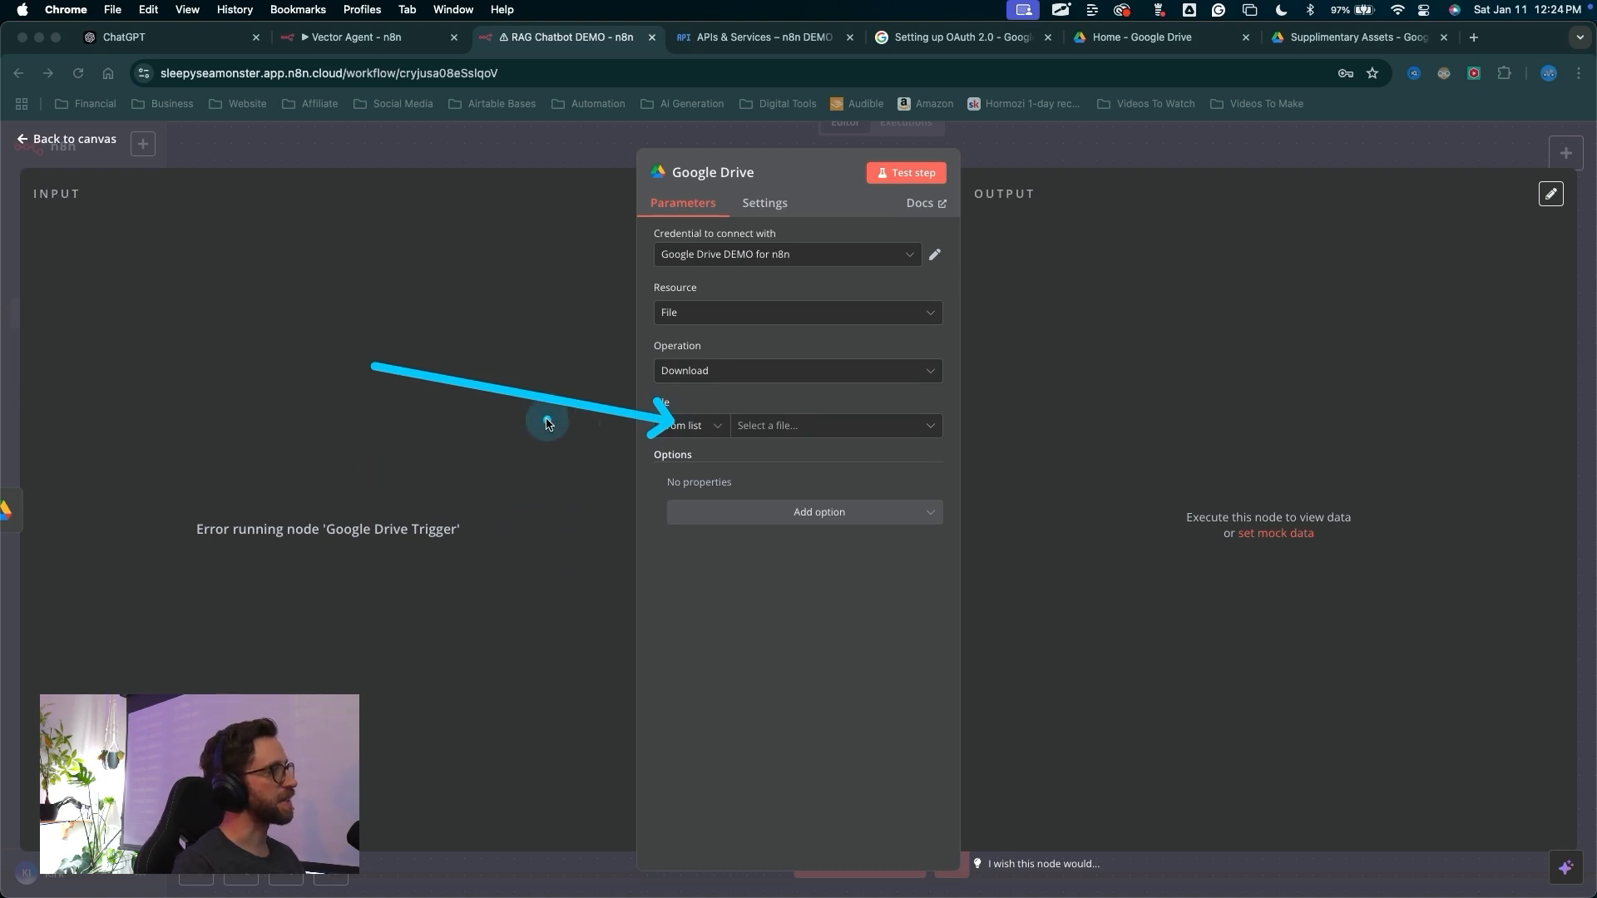
key(Escape)
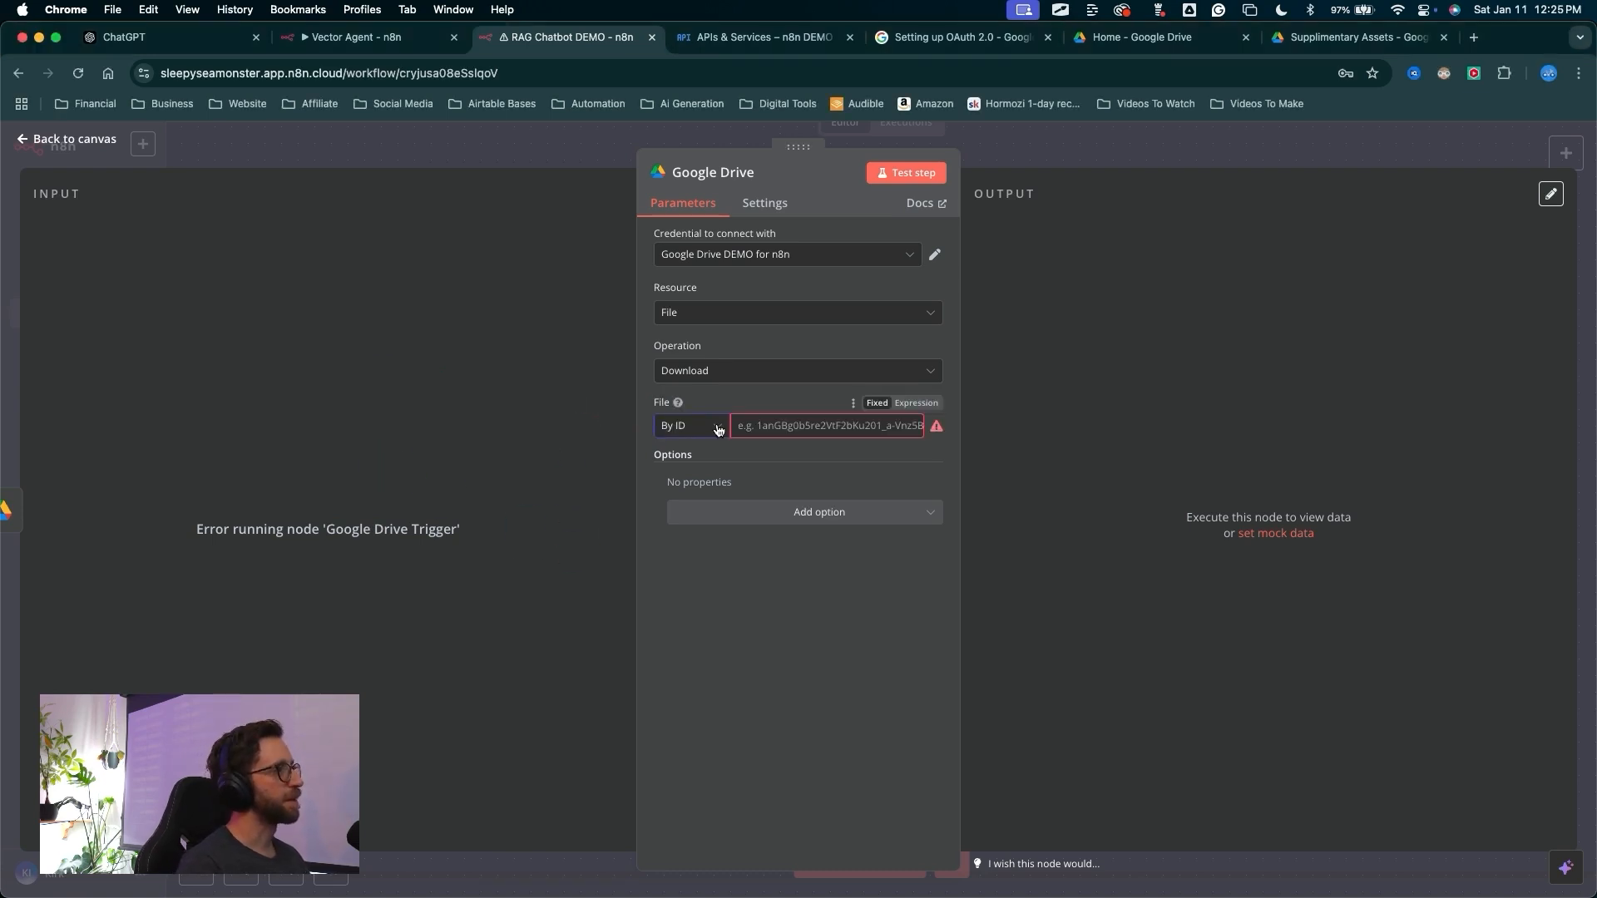
Switch the Google Drive node's File selector from the list to By ID
mouse_move(535, 460)
mouse_down()
mouse_move(581, 402)
mouse_move(681, 420)
mouse_up()
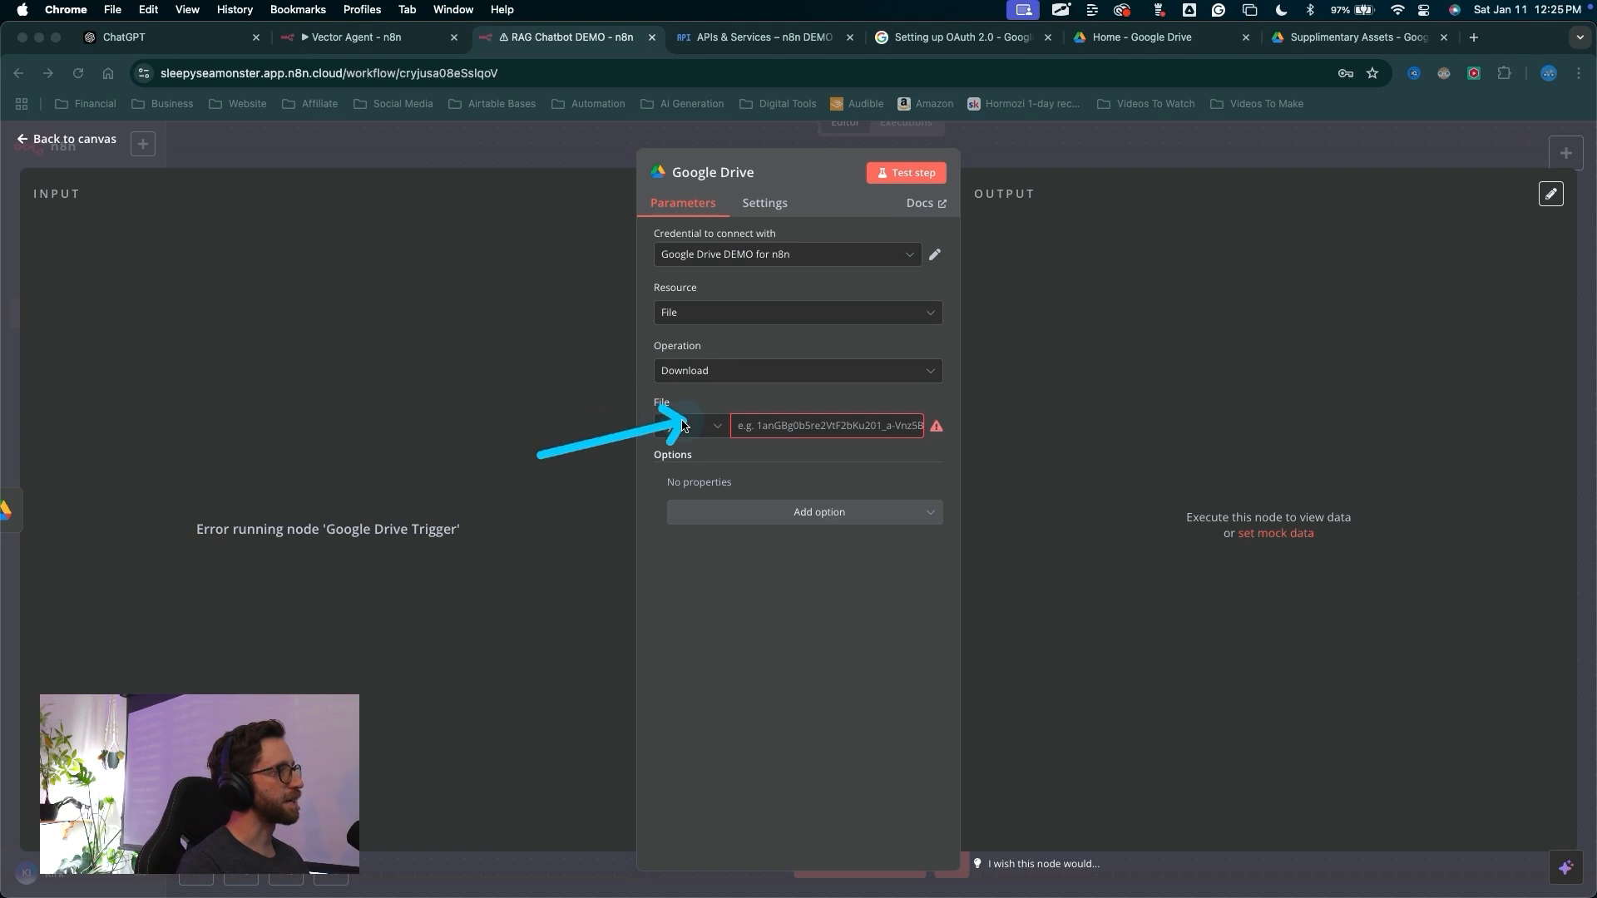
key(Escape)
click(686, 428)
click(688, 522)
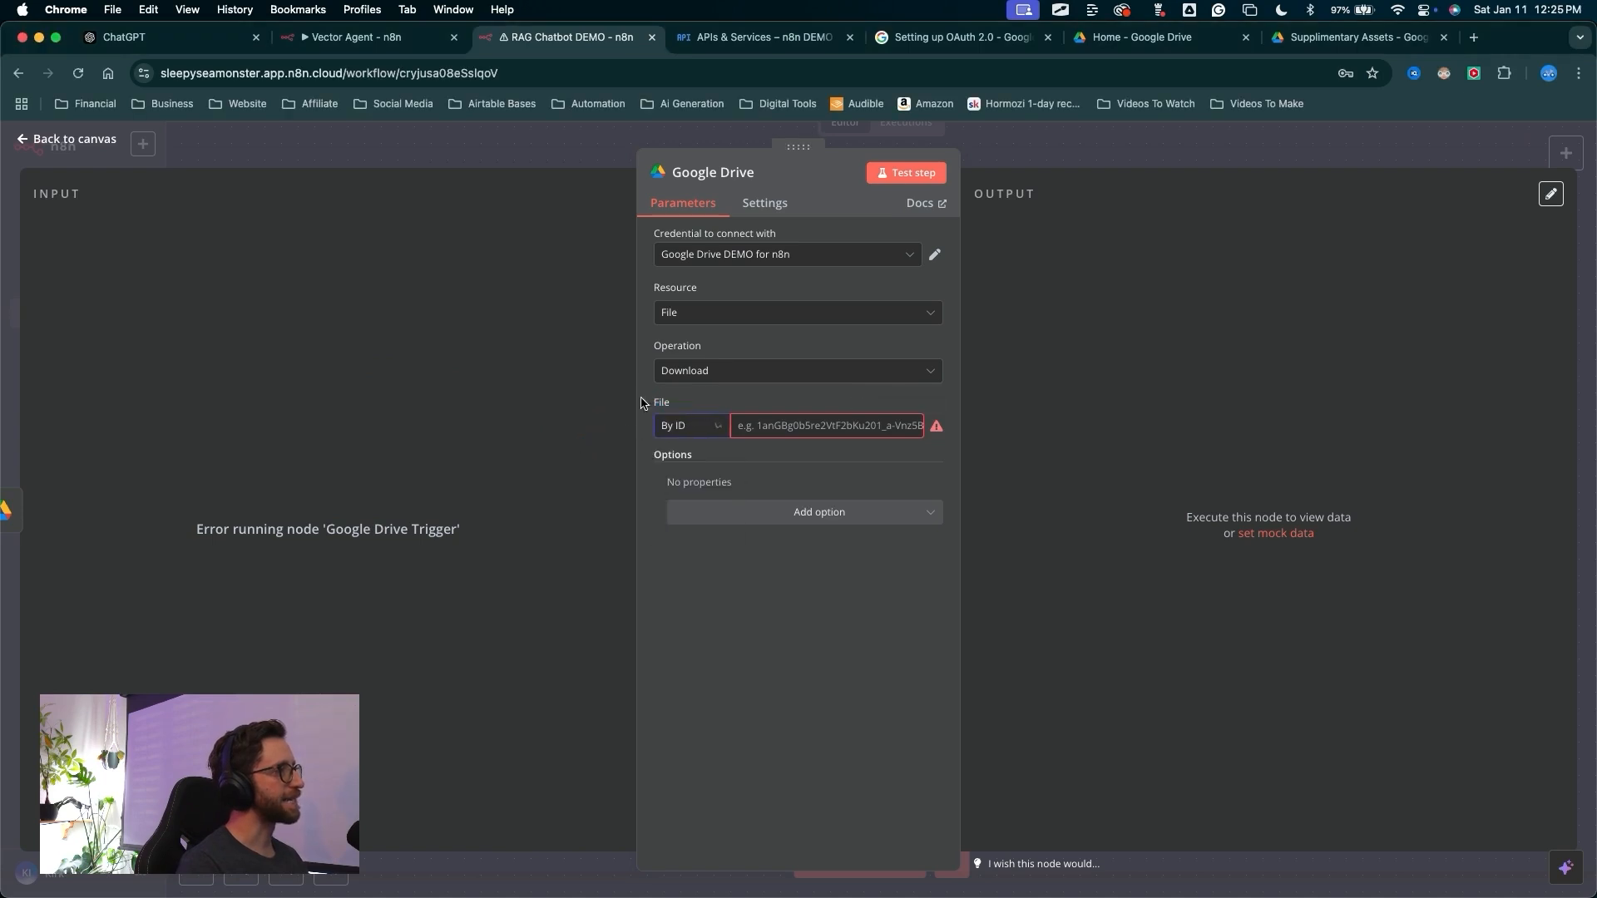
mouse_move(237, 283)
mouse_down()
mouse_move(474, 462)
mouse_move(657, 502)
mouse_up()
key(Escape)
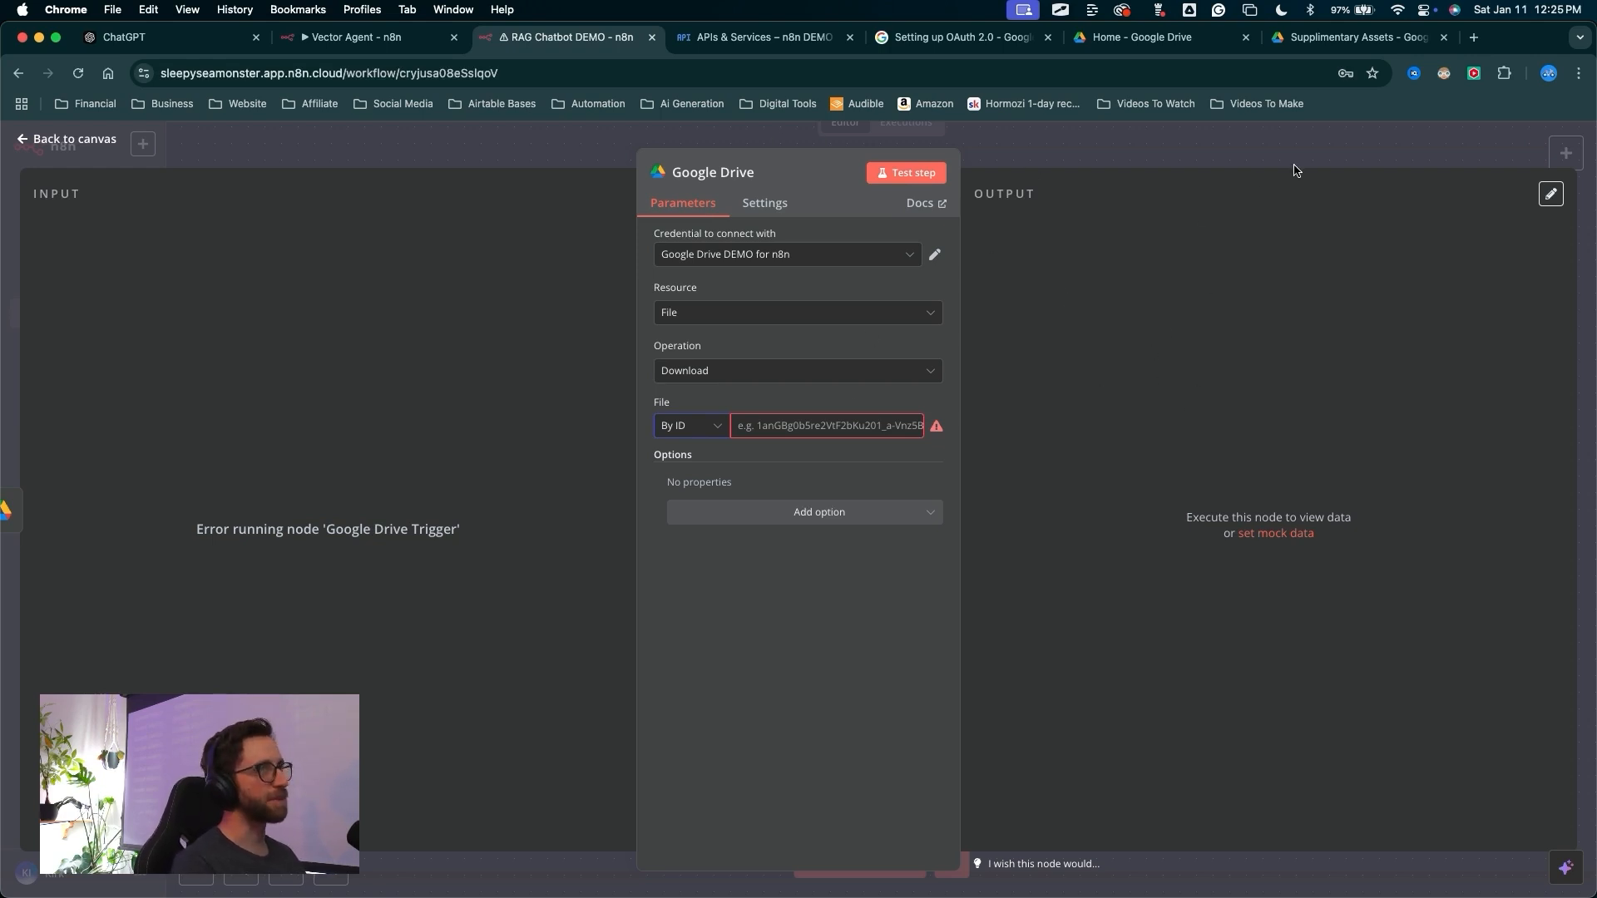
Return to the workflow canvas and try to run a test of the whole workflow
mouse_move(437, 657)
mouse_down()
mouse_move(356, 357)
mouse_move(312, 353)
mouse_move(356, 336)
mouse_move(389, 348)
mouse_up()
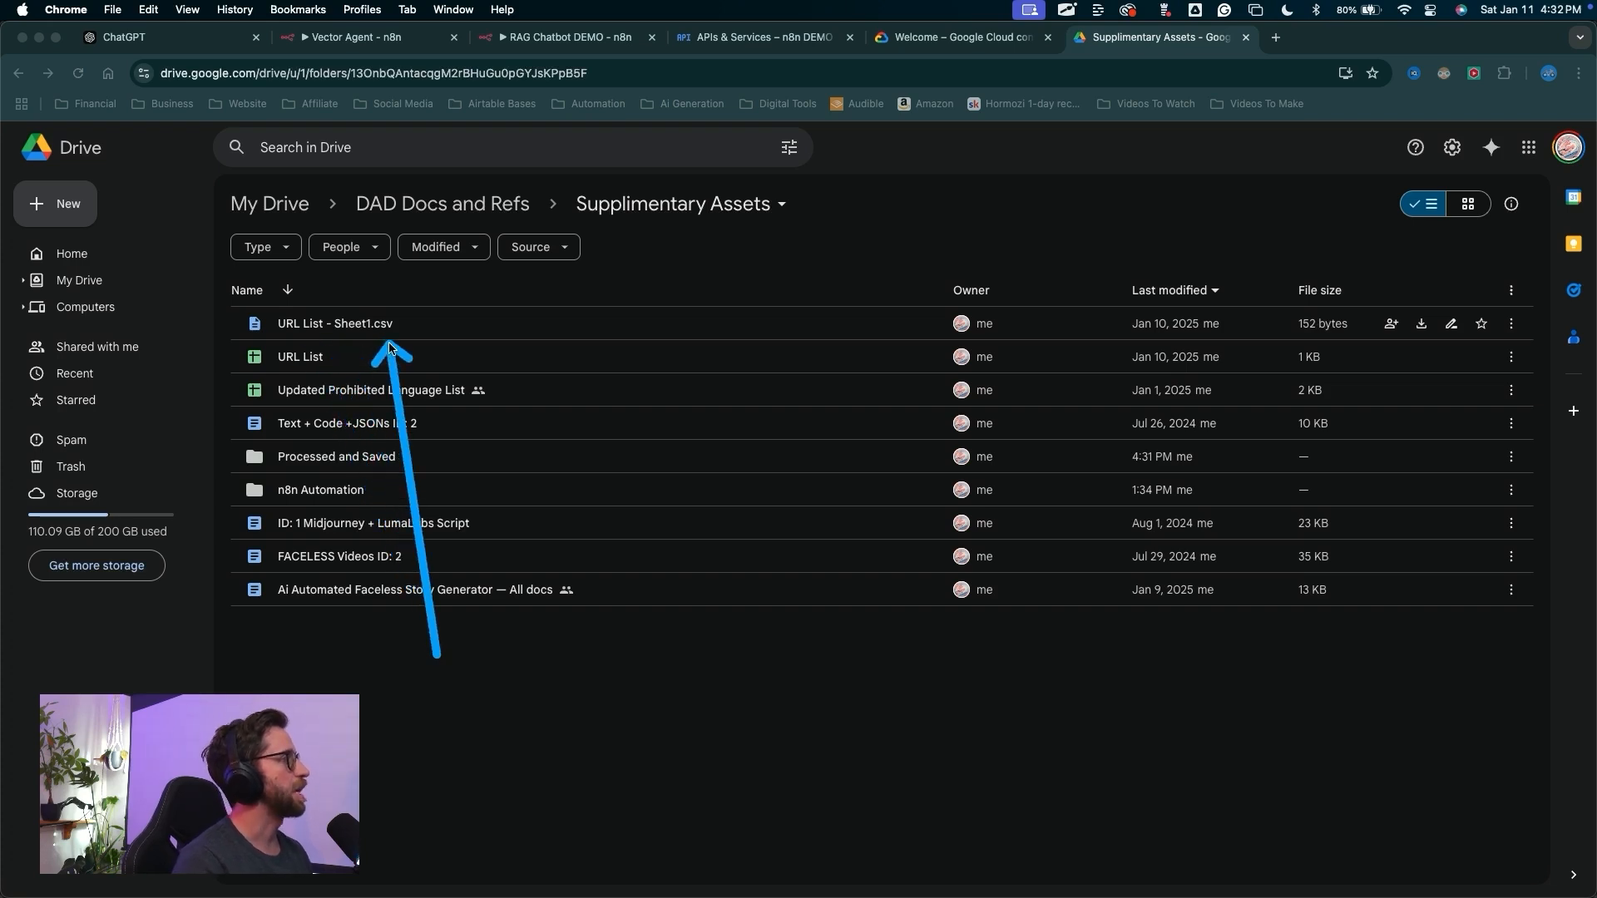
drag(334, 324, 315, 491)
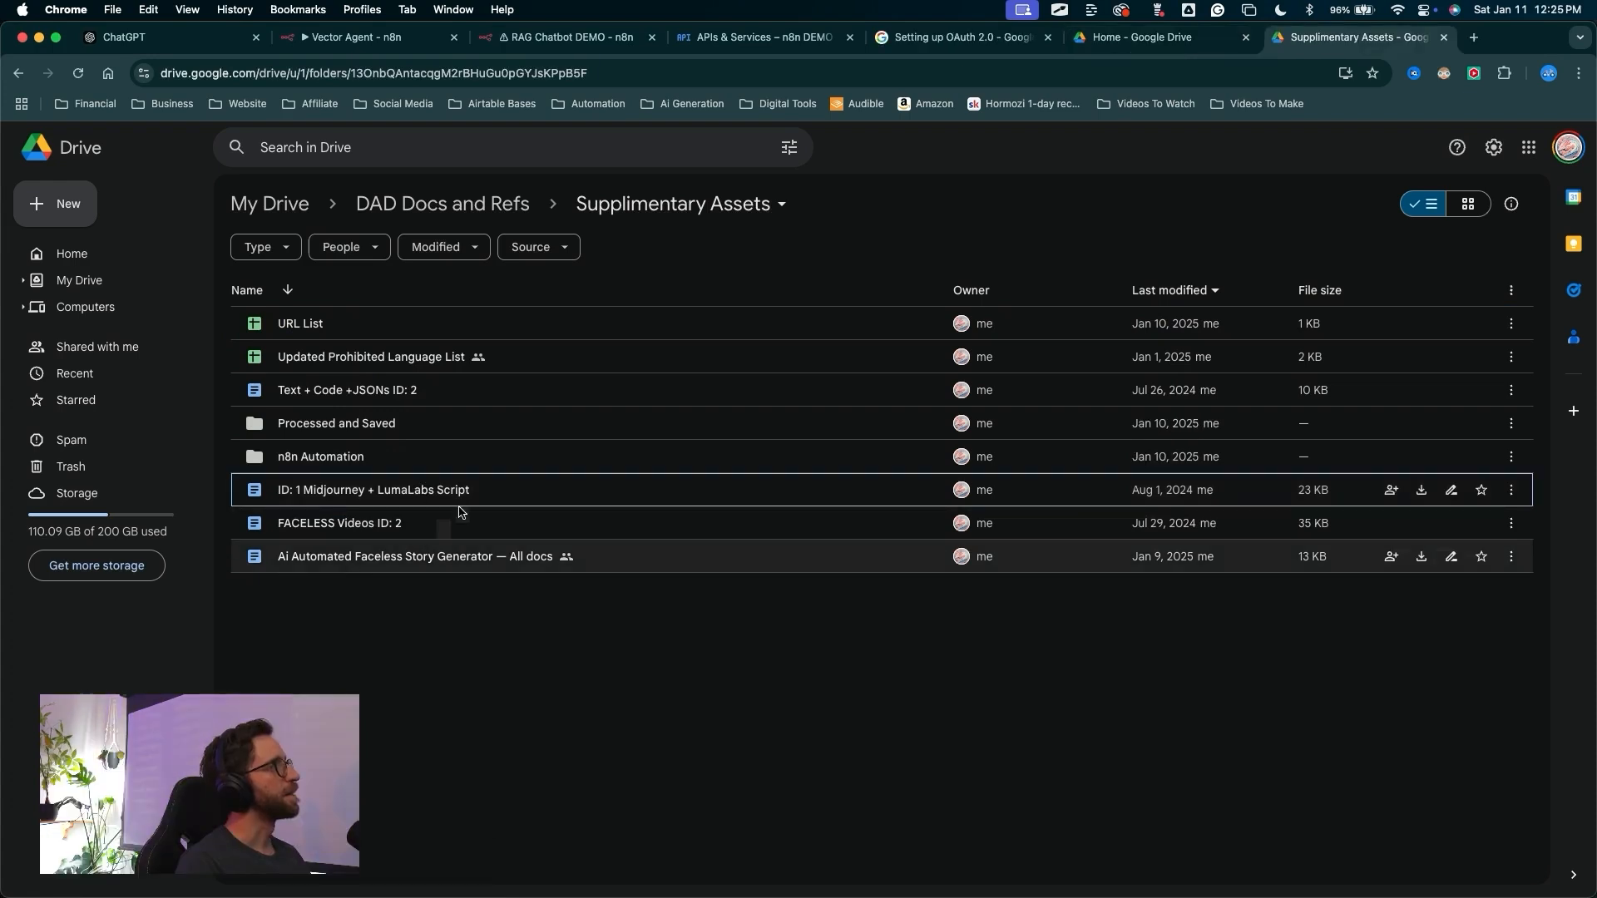
click(575, 37)
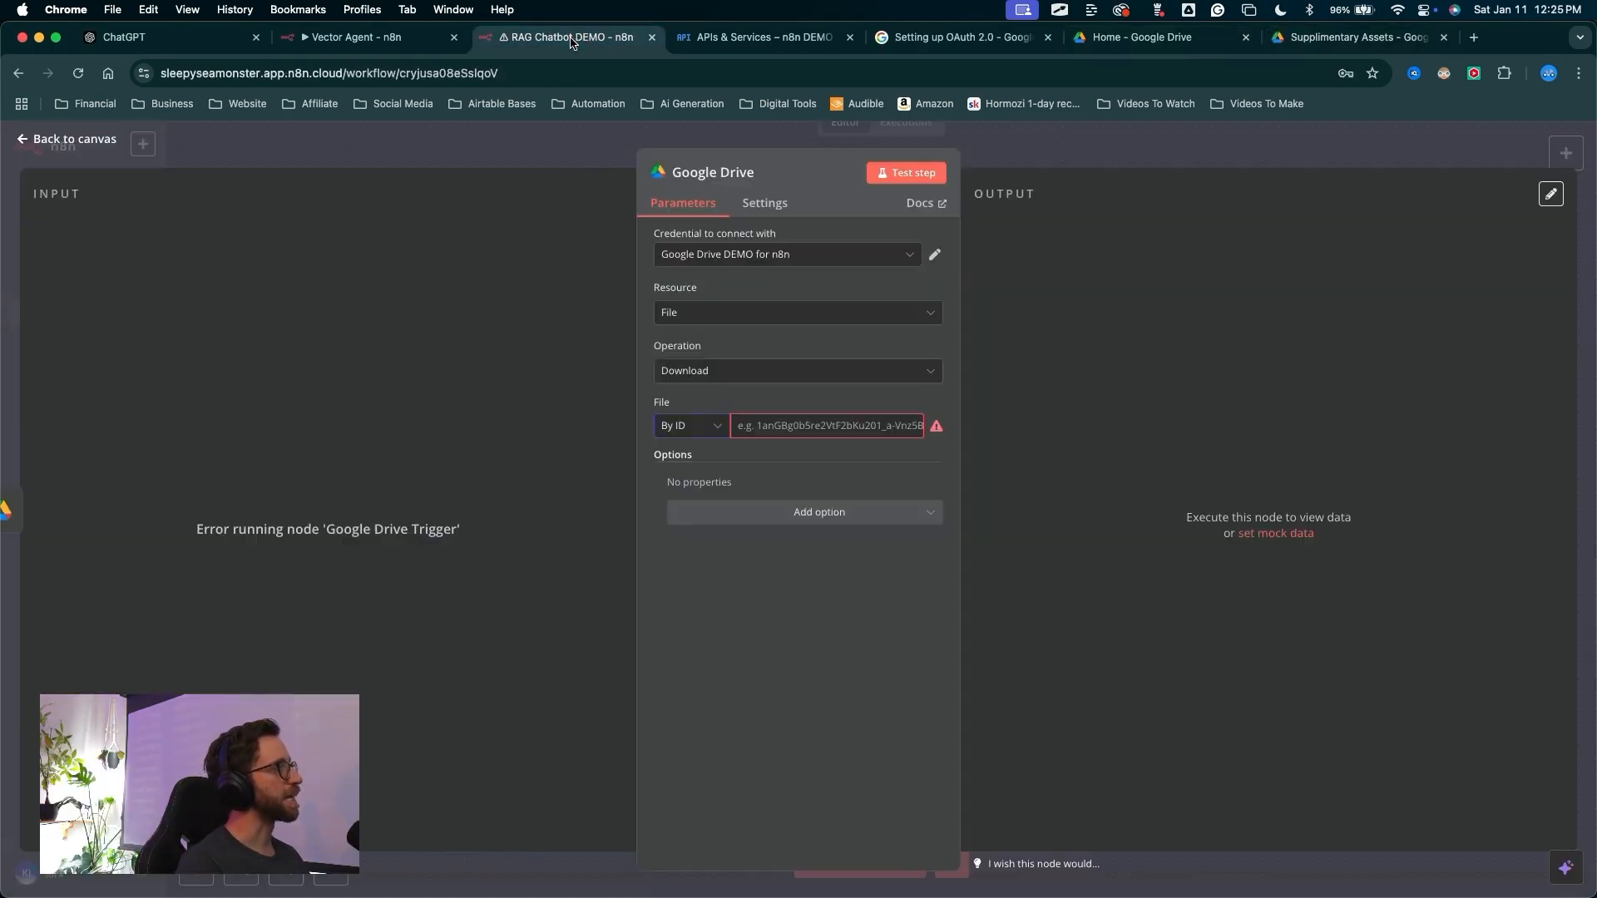
drag(1035, 454, 1018, 162)
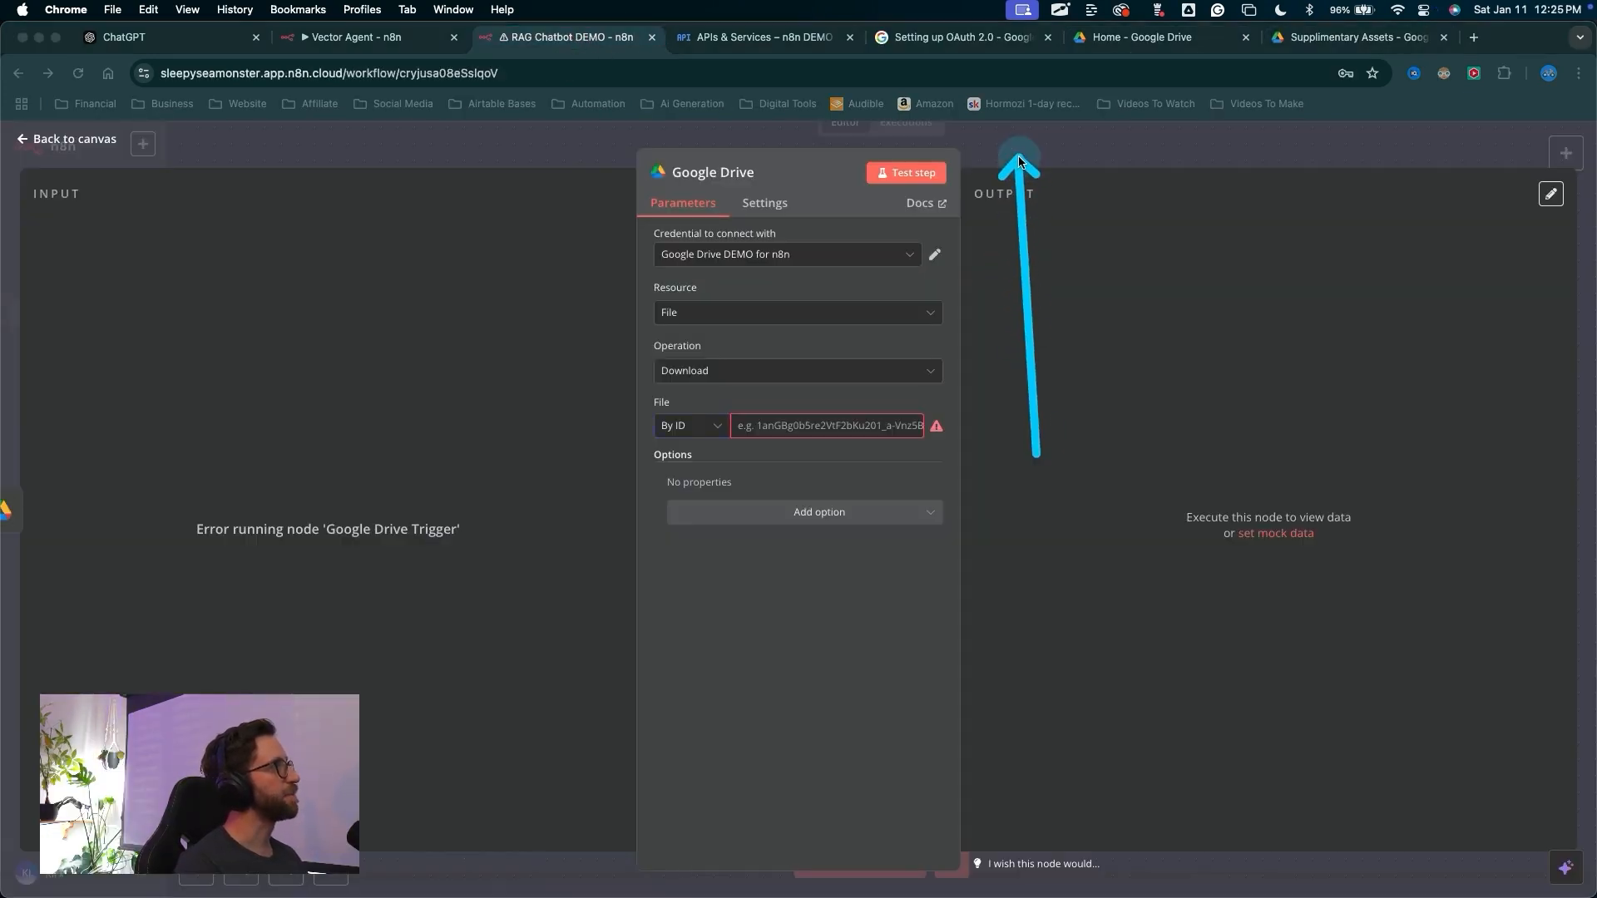
drag(877, 287, 862, 837)
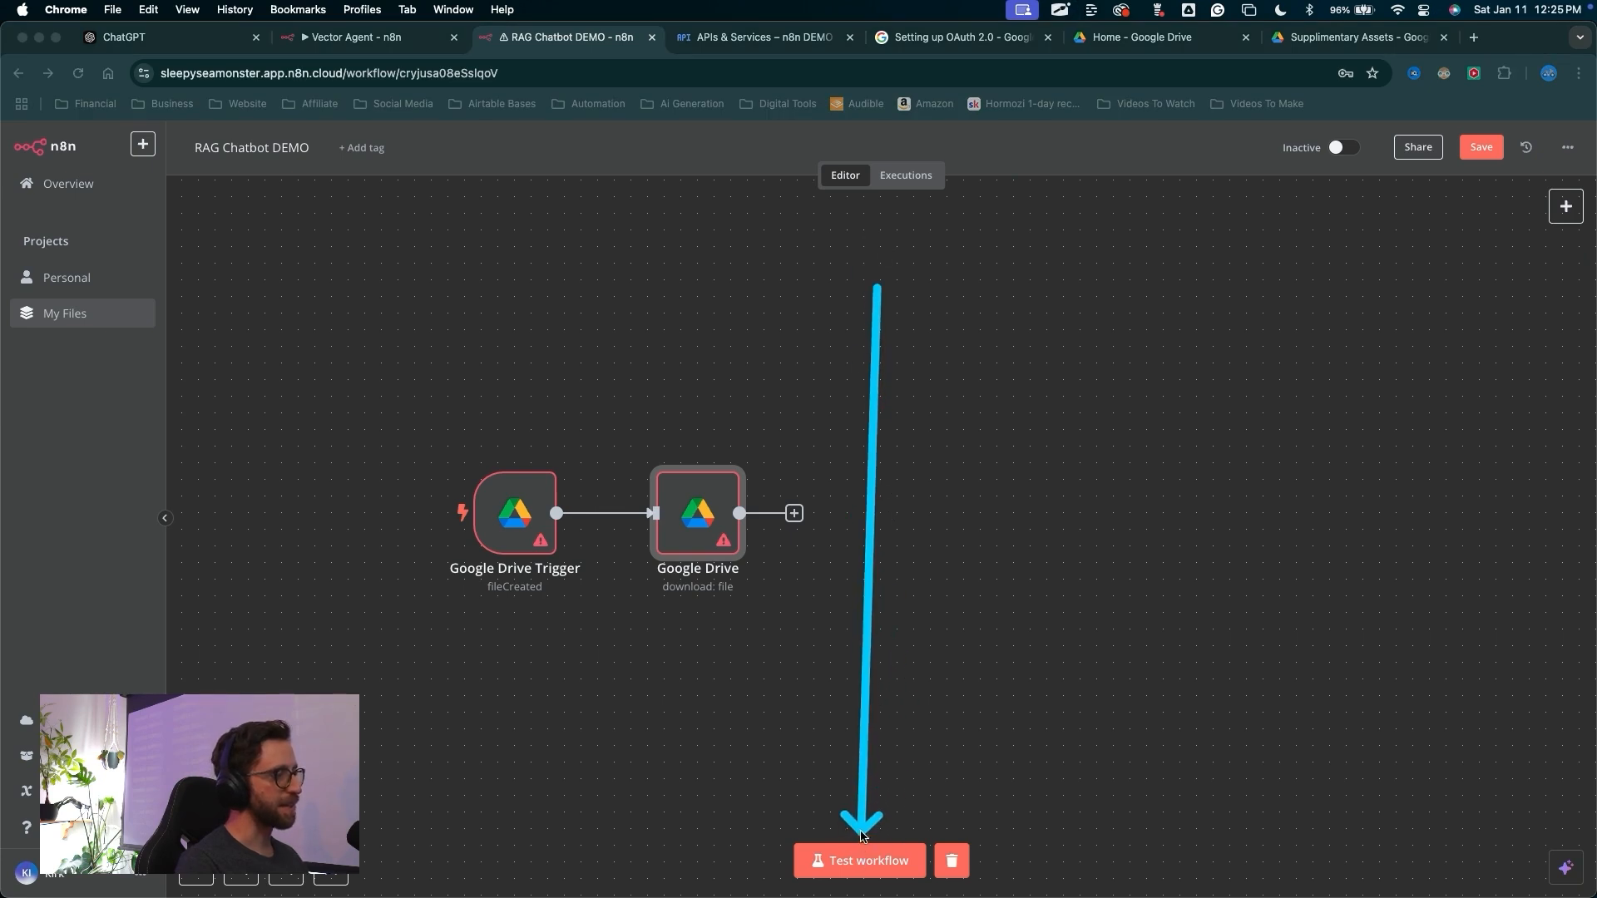
click(862, 857)
mouse_move(1133, 416)
mouse_down()
mouse_move(1348, 685)
mouse_move(766, 634)
mouse_move(764, 504)
mouse_move(731, 474)
mouse_move(512, 566)
mouse_move(529, 332)
mouse_move(539, 505)
mouse_up()
key(Escape)
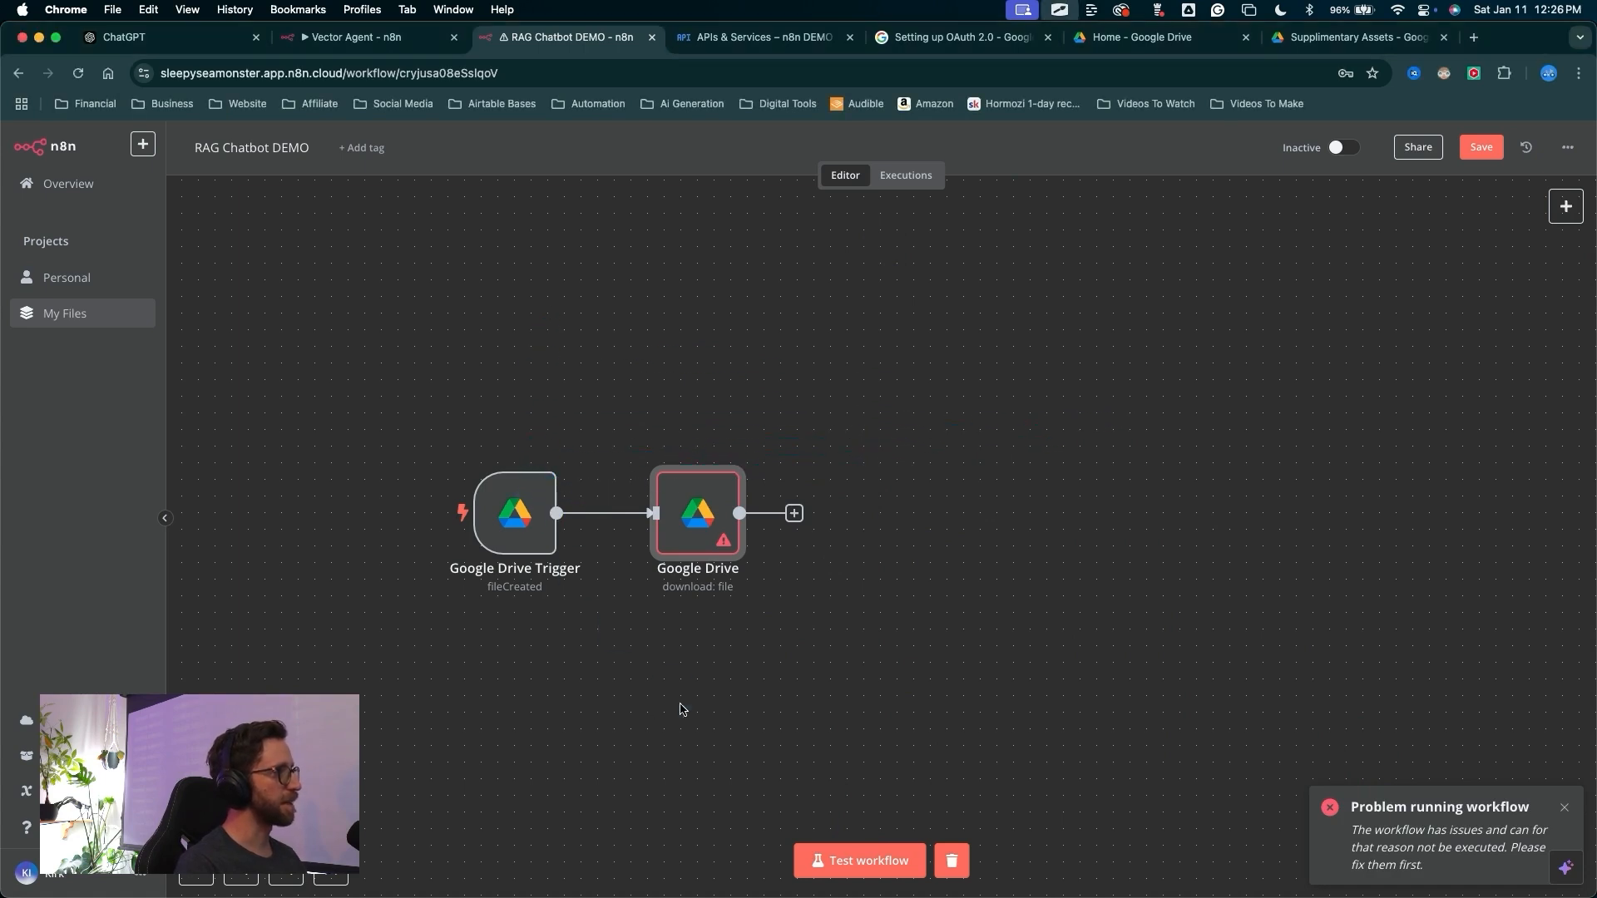
Open the Google Drive node, execute the previous nodes to load trigger data, and view it as schema
double_click(699, 520)
mouse_move(703, 696)
mouse_down()
mouse_move(356, 535)
mouse_move(333, 545)
mouse_move(158, 282)
mouse_move(425, 536)
mouse_up()
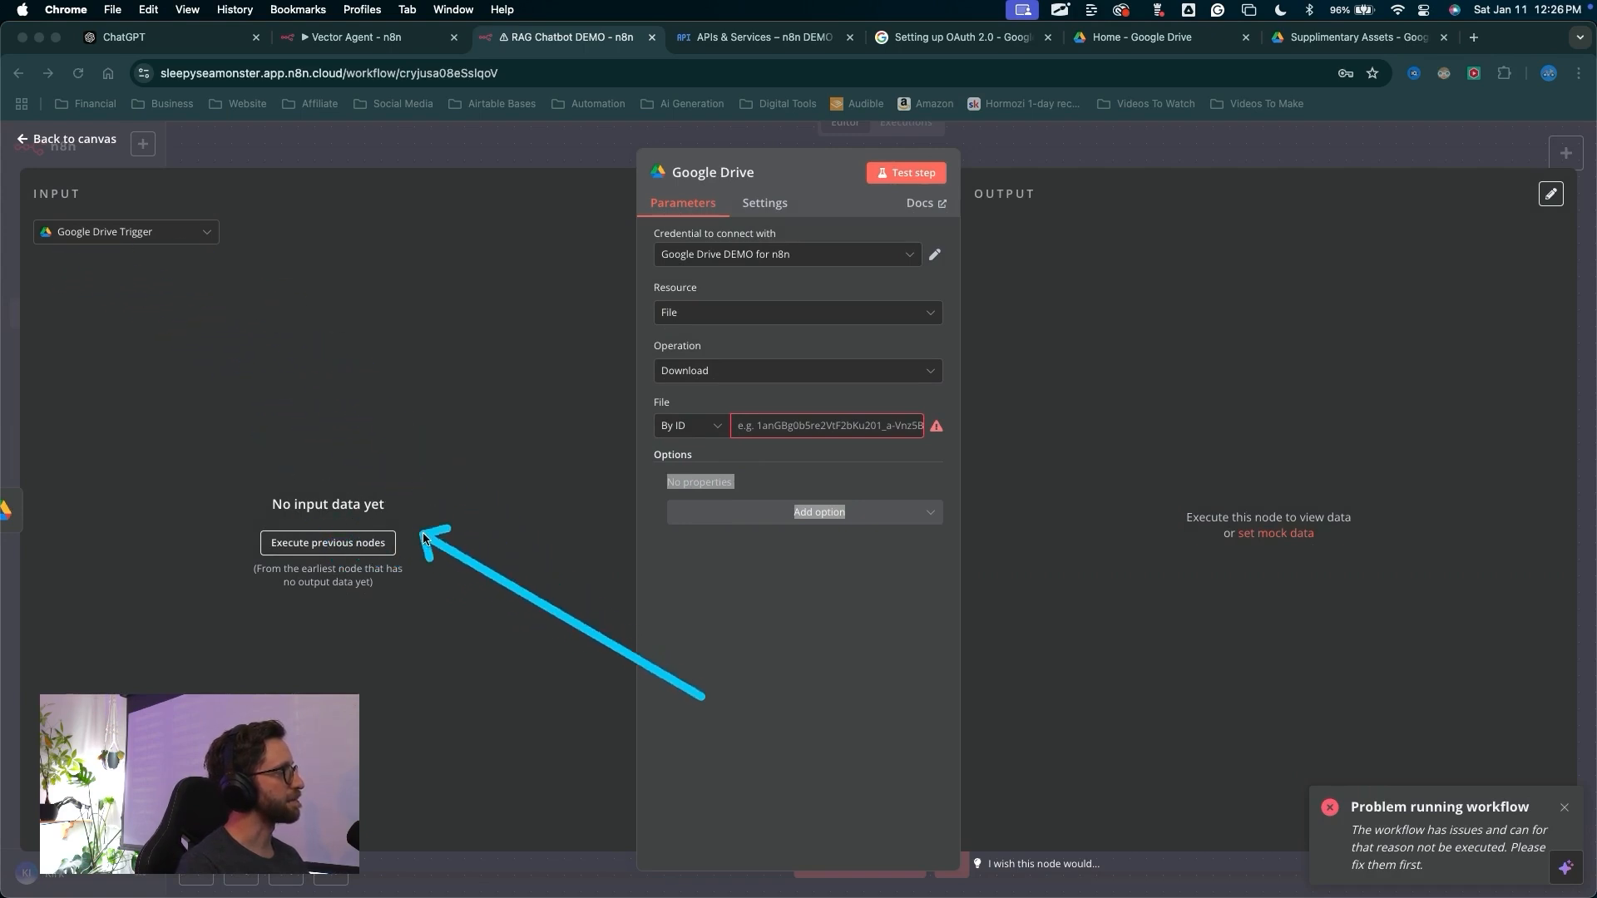
click(328, 542)
mouse_move(464, 663)
mouse_down()
mouse_move(163, 391)
mouse_move(579, 322)
mouse_up()
mouse_move(514, 457)
mouse_down()
mouse_move(533, 338)
mouse_move(492, 251)
mouse_move(498, 207)
mouse_move(588, 212)
mouse_move(577, 201)
mouse_move(432, 273)
mouse_move(597, 206)
mouse_up()
click(599, 195)
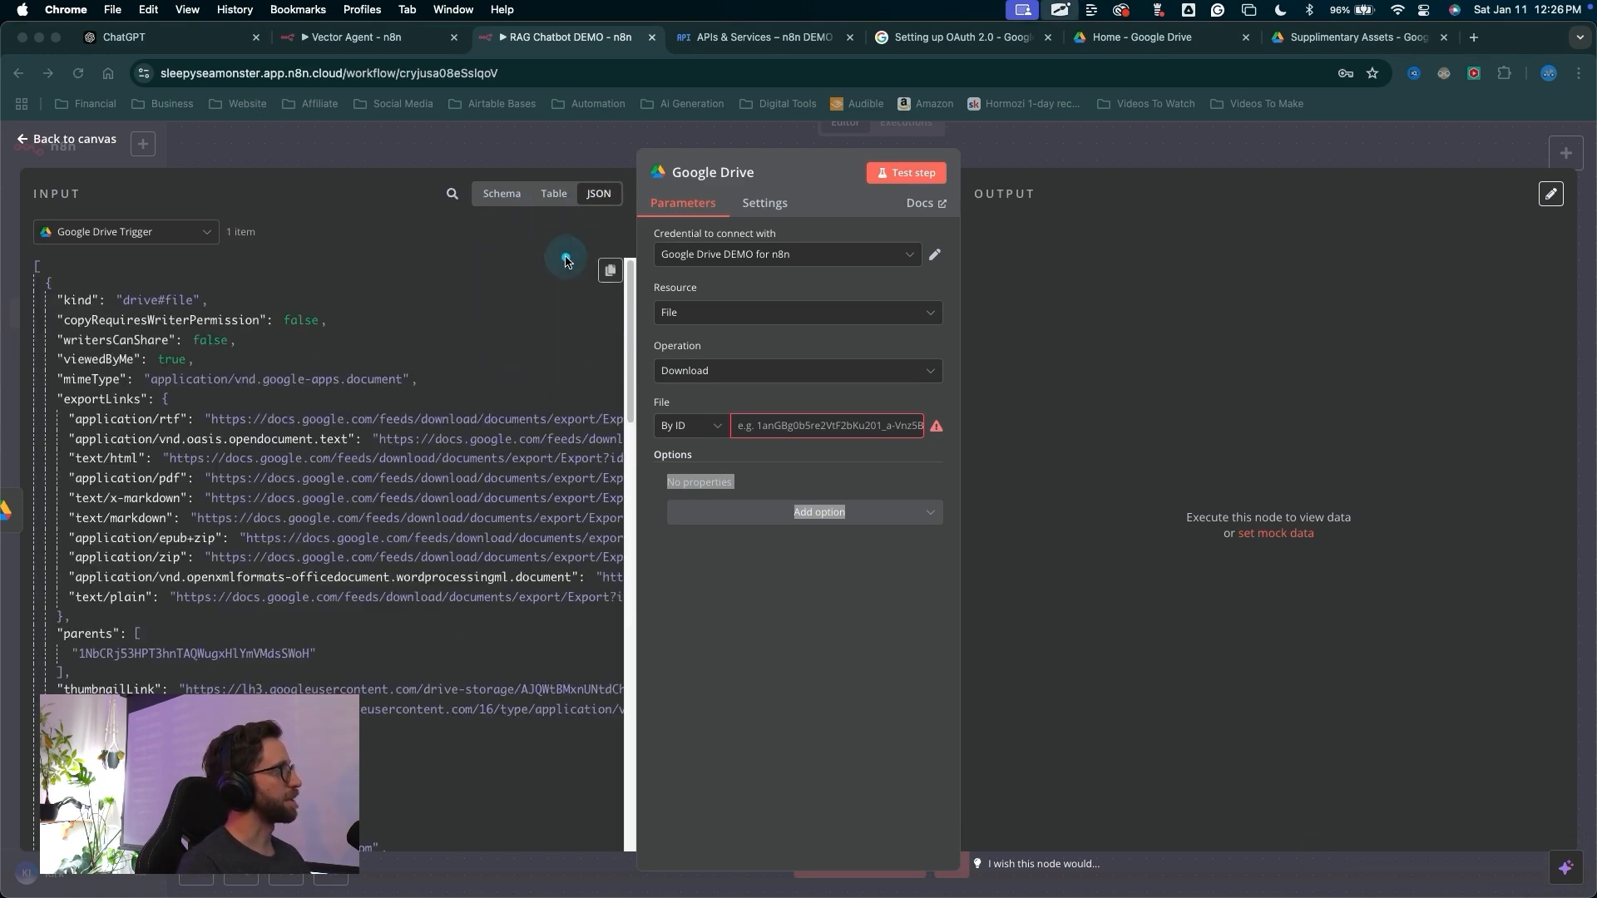
mouse_move(566, 260)
mouse_down()
mouse_move(107, 499)
mouse_move(410, 696)
mouse_up()
drag(494, 356, 496, 207)
click(498, 205)
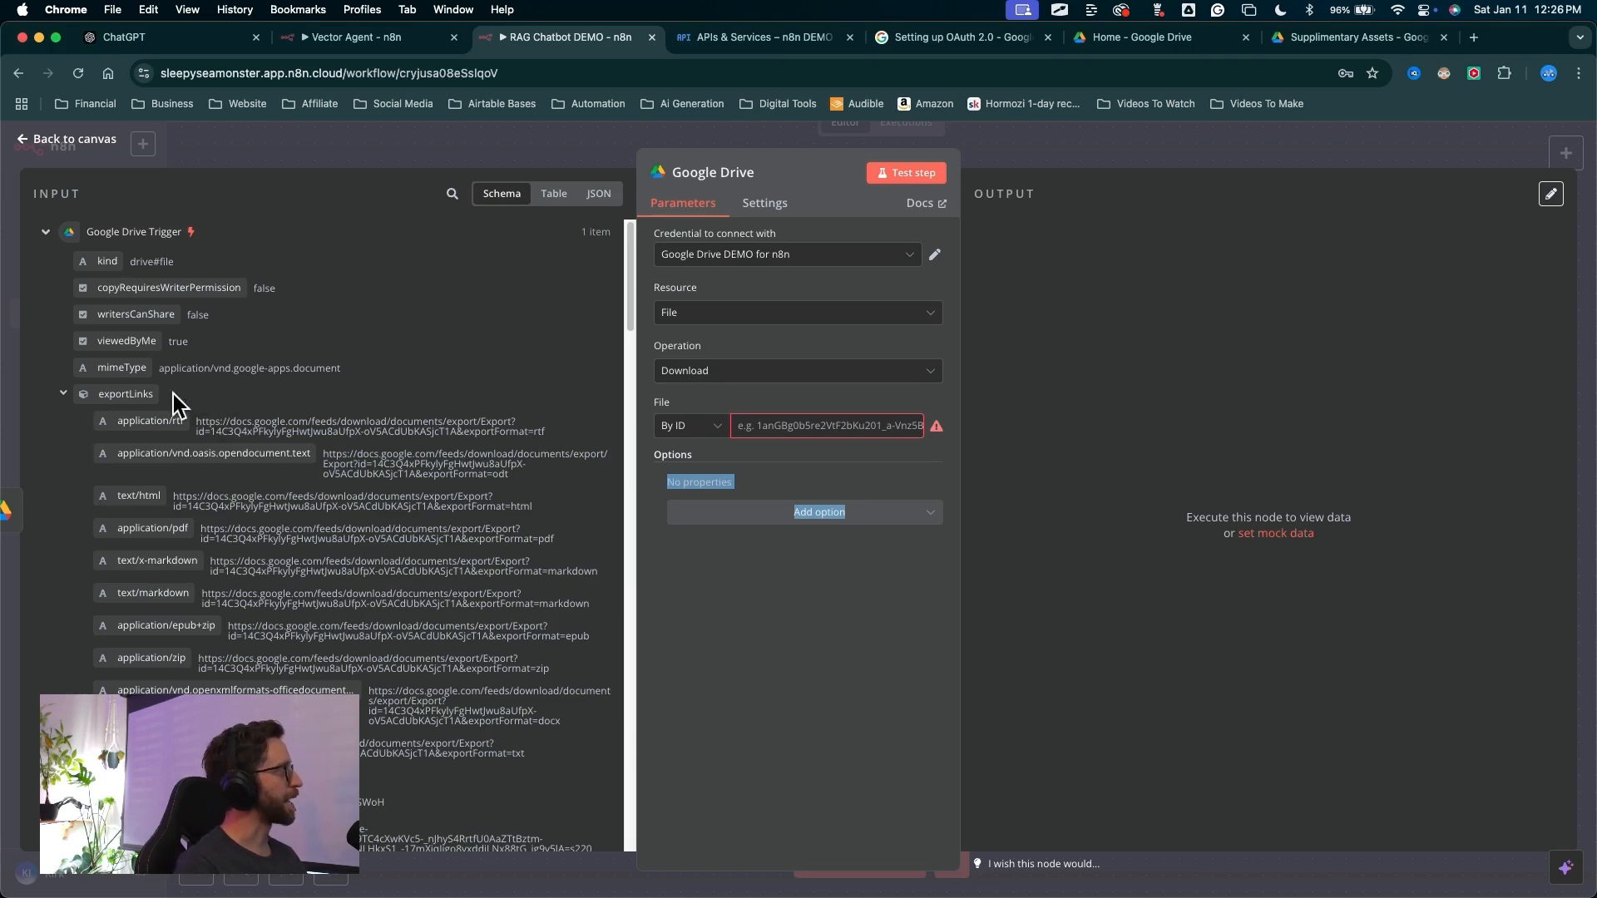
Scroll through the trigger's input fields to locate the file's id
mouse_move(449, 743)
mouse_down()
mouse_move(627, 599)
mouse_move(762, 432)
mouse_up()
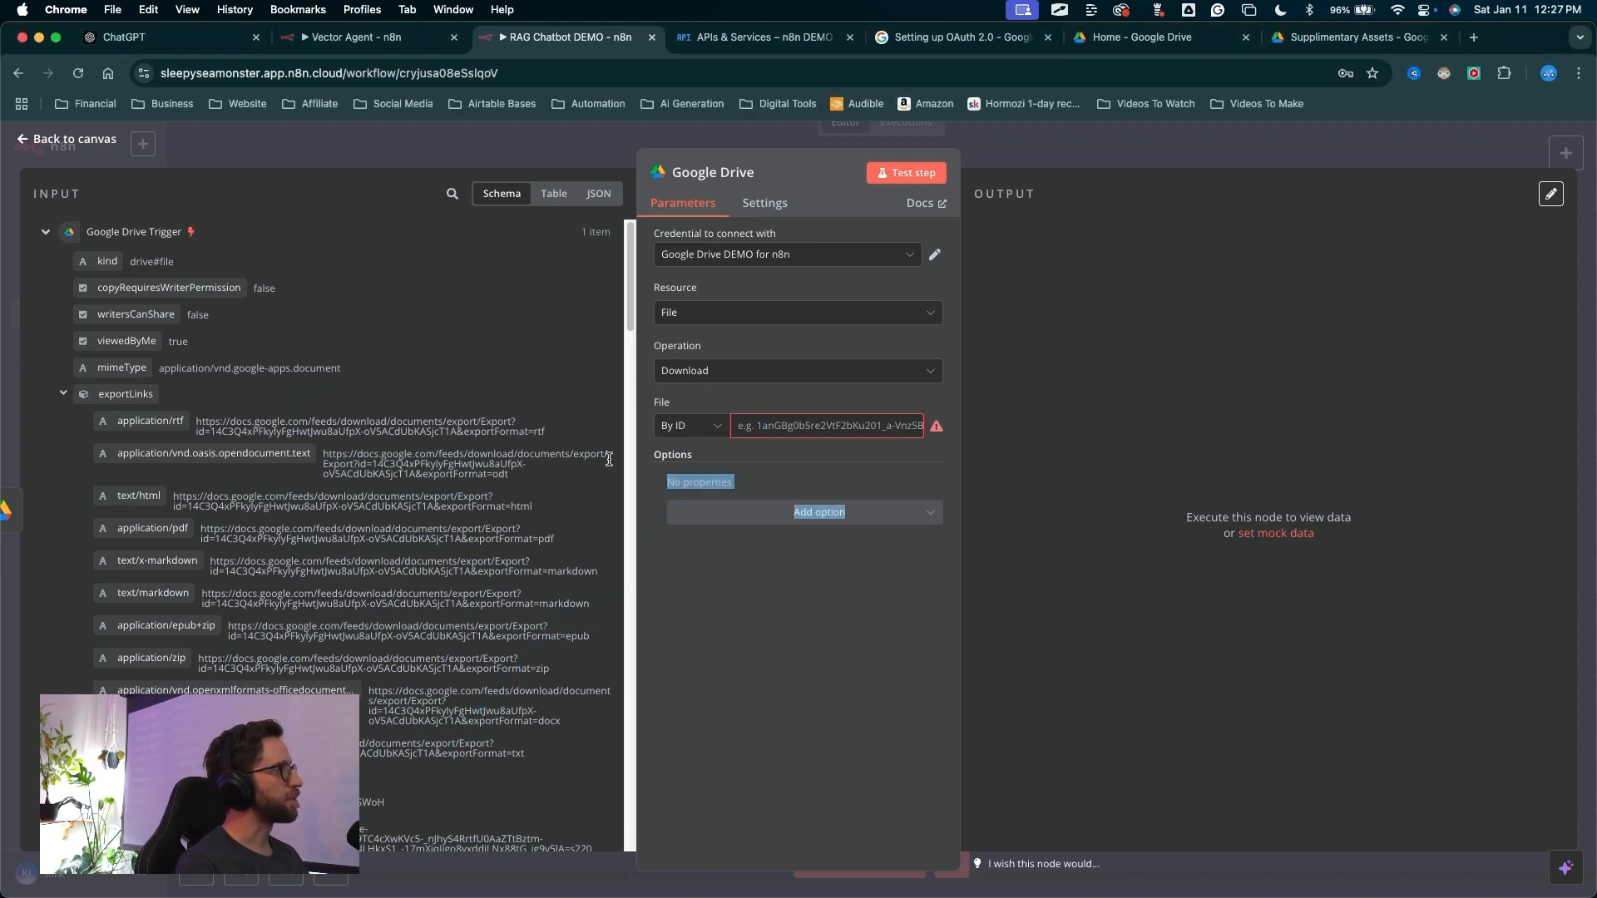
drag(529, 343, 648, 412)
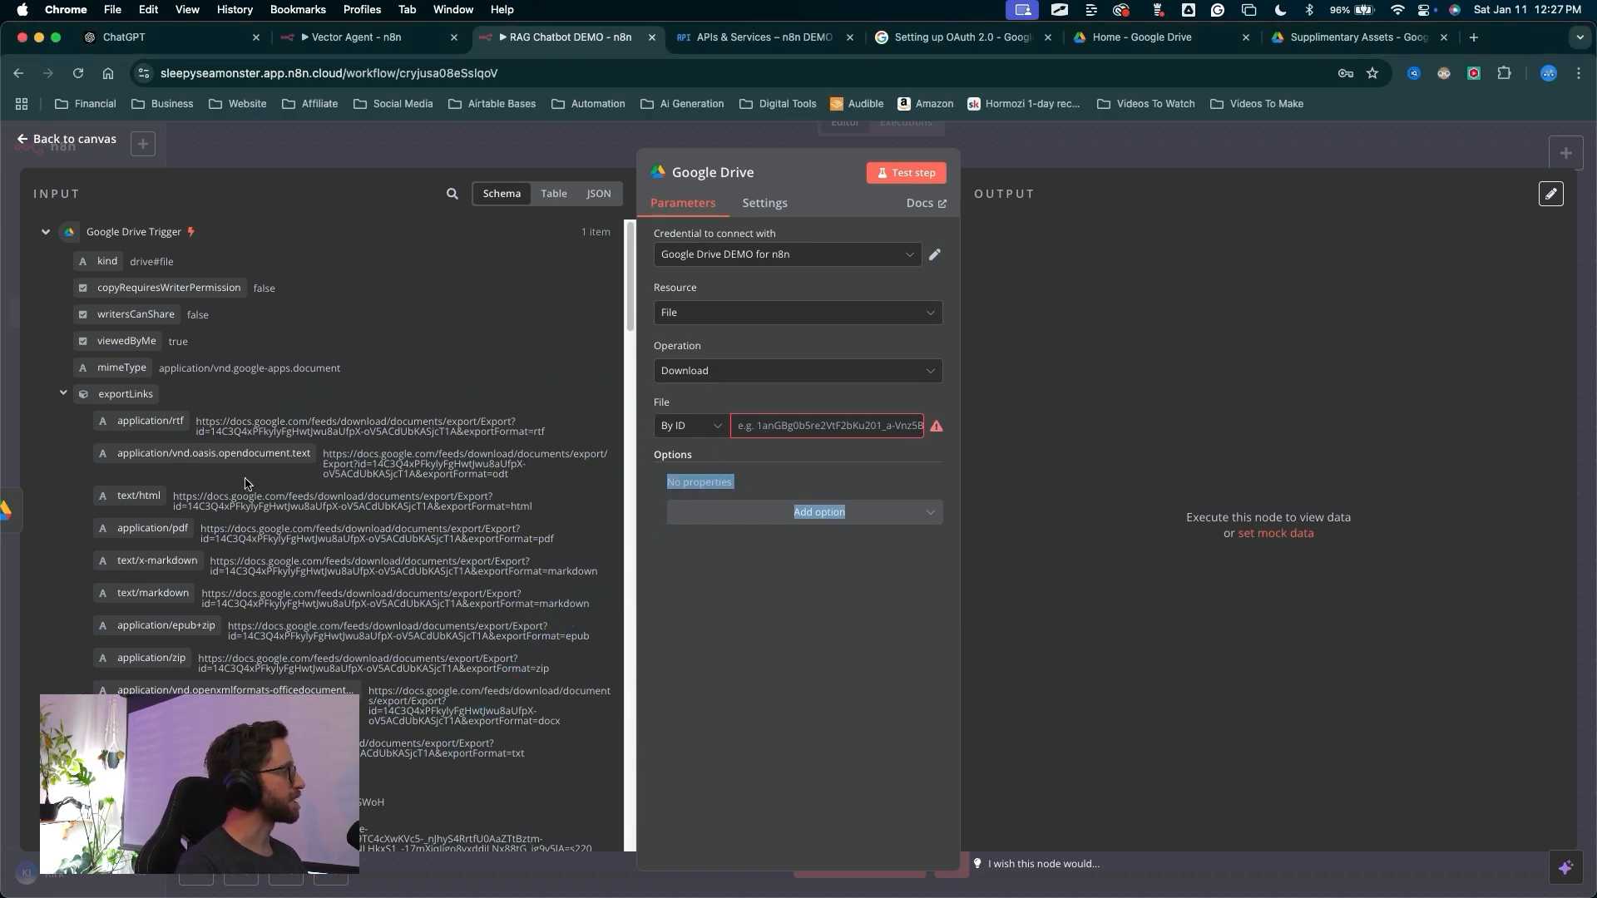
scroll(208, 429, down, 5)
scroll(157, 434, down, 6)
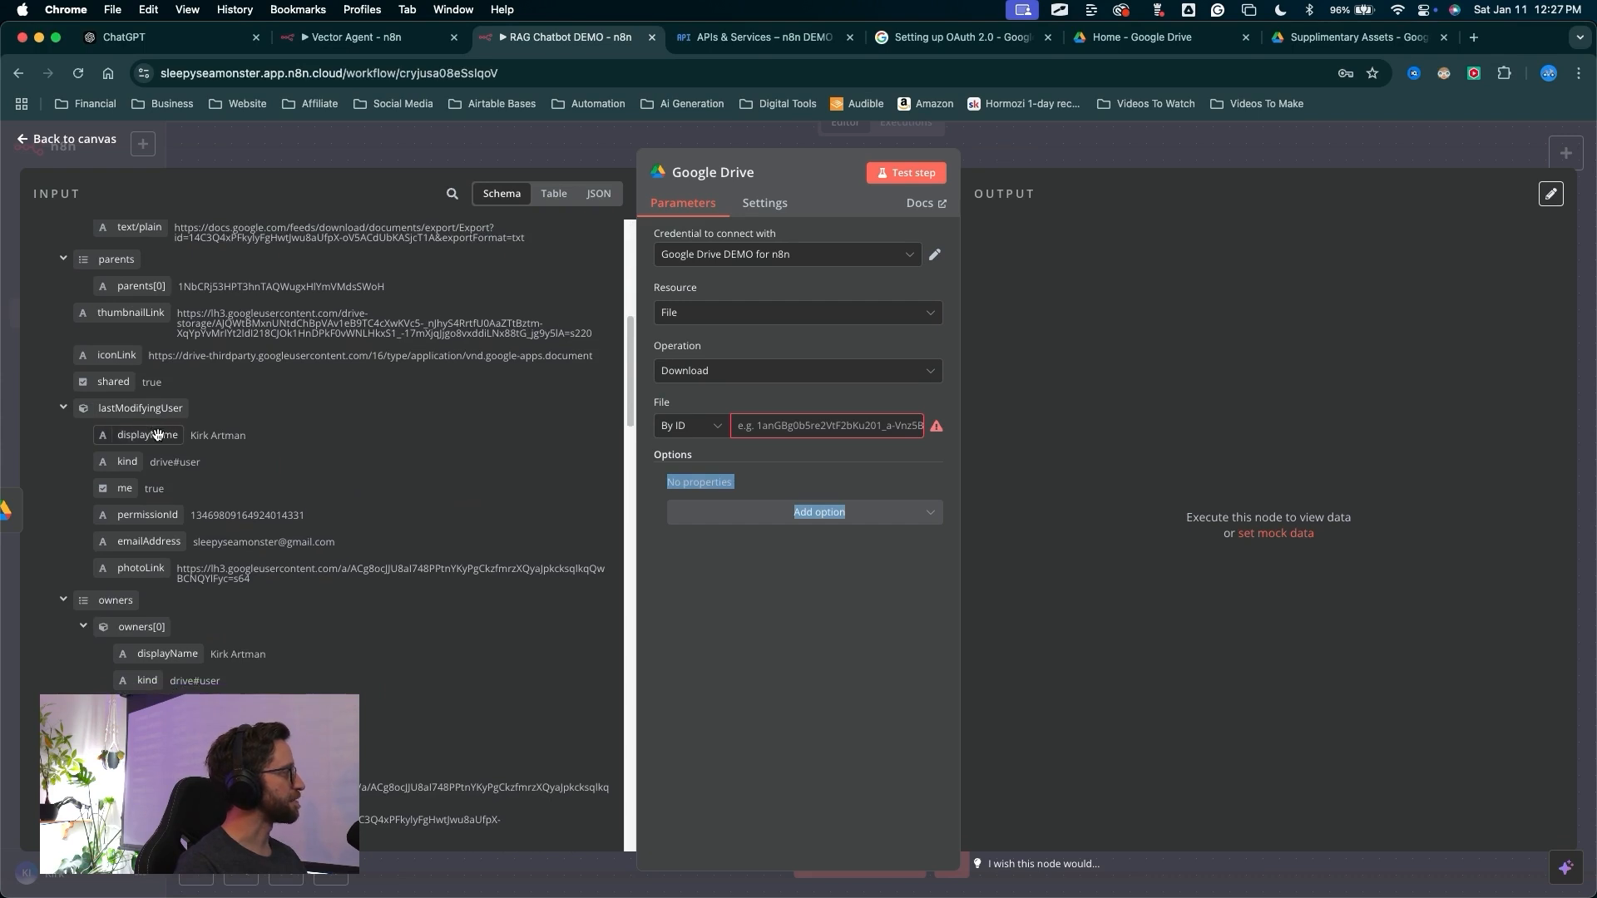
scroll(158, 435, down, 5)
mouse_move(5, 509)
mouse_down()
mouse_move(121, 426)
mouse_move(137, 534)
mouse_up()
scroll(109, 565, down, 1)
scroll(107, 566, down, 6)
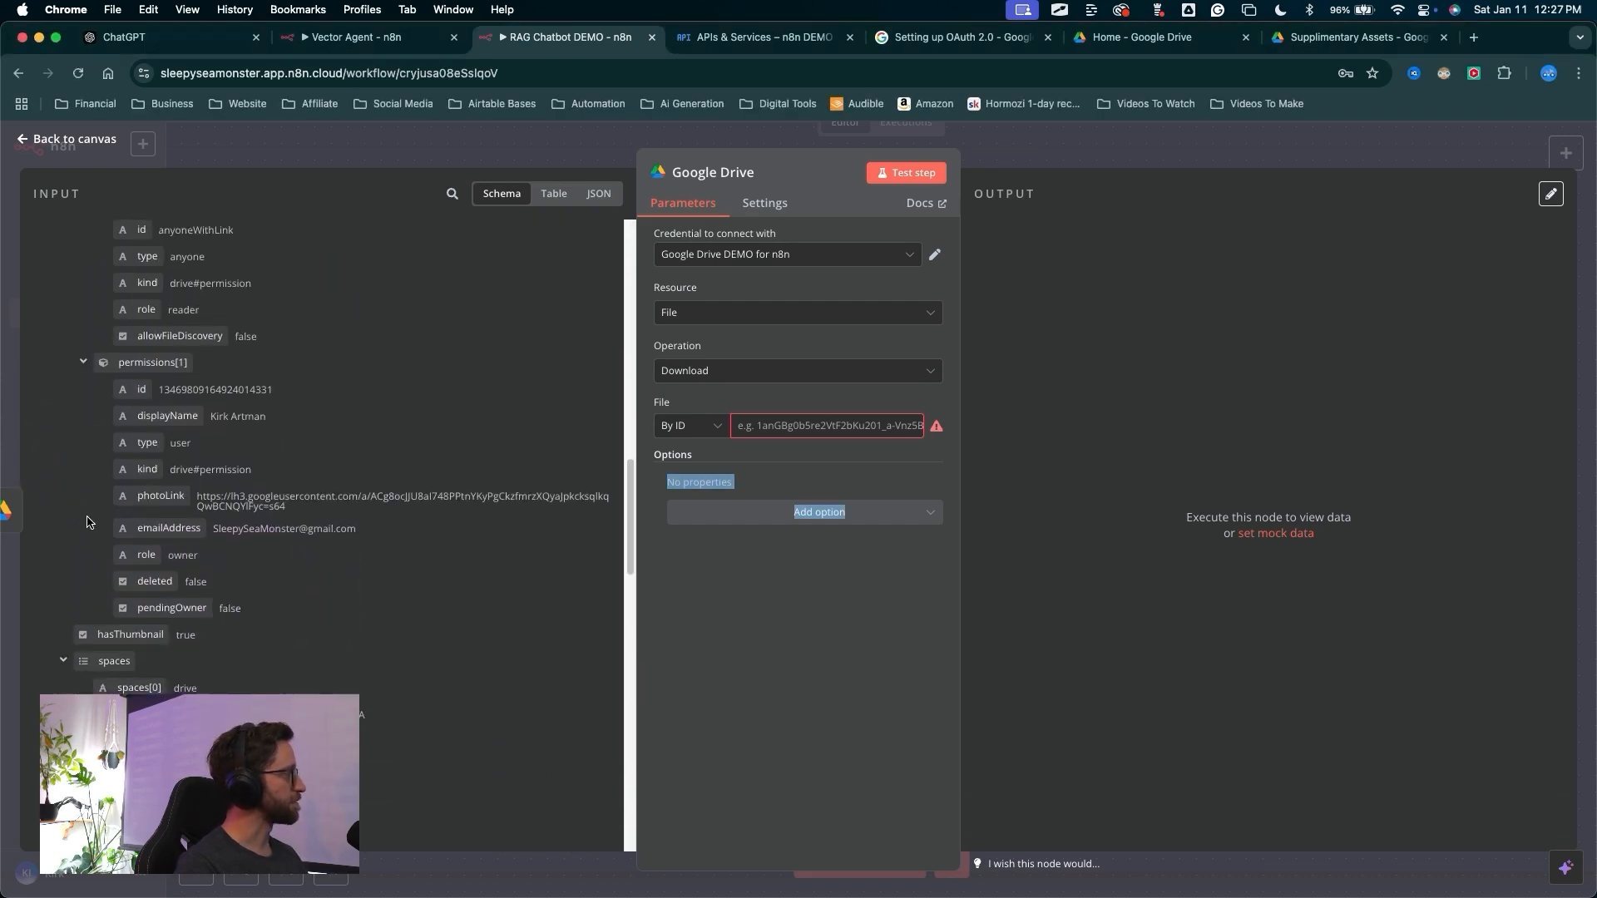
scroll(74, 540, down, 1)
Map the trigger's id field into the File ID as {{ $json.id }} and test the step
mouse_move(51, 565)
mouse_down()
mouse_move(104, 425)
mouse_move(94, 471)
mouse_move(347, 403)
mouse_move(787, 426)
mouse_up()
mouse_move(780, 657)
mouse_down()
mouse_move(669, 432)
mouse_move(877, 399)
mouse_up()
drag(755, 703, 790, 424)
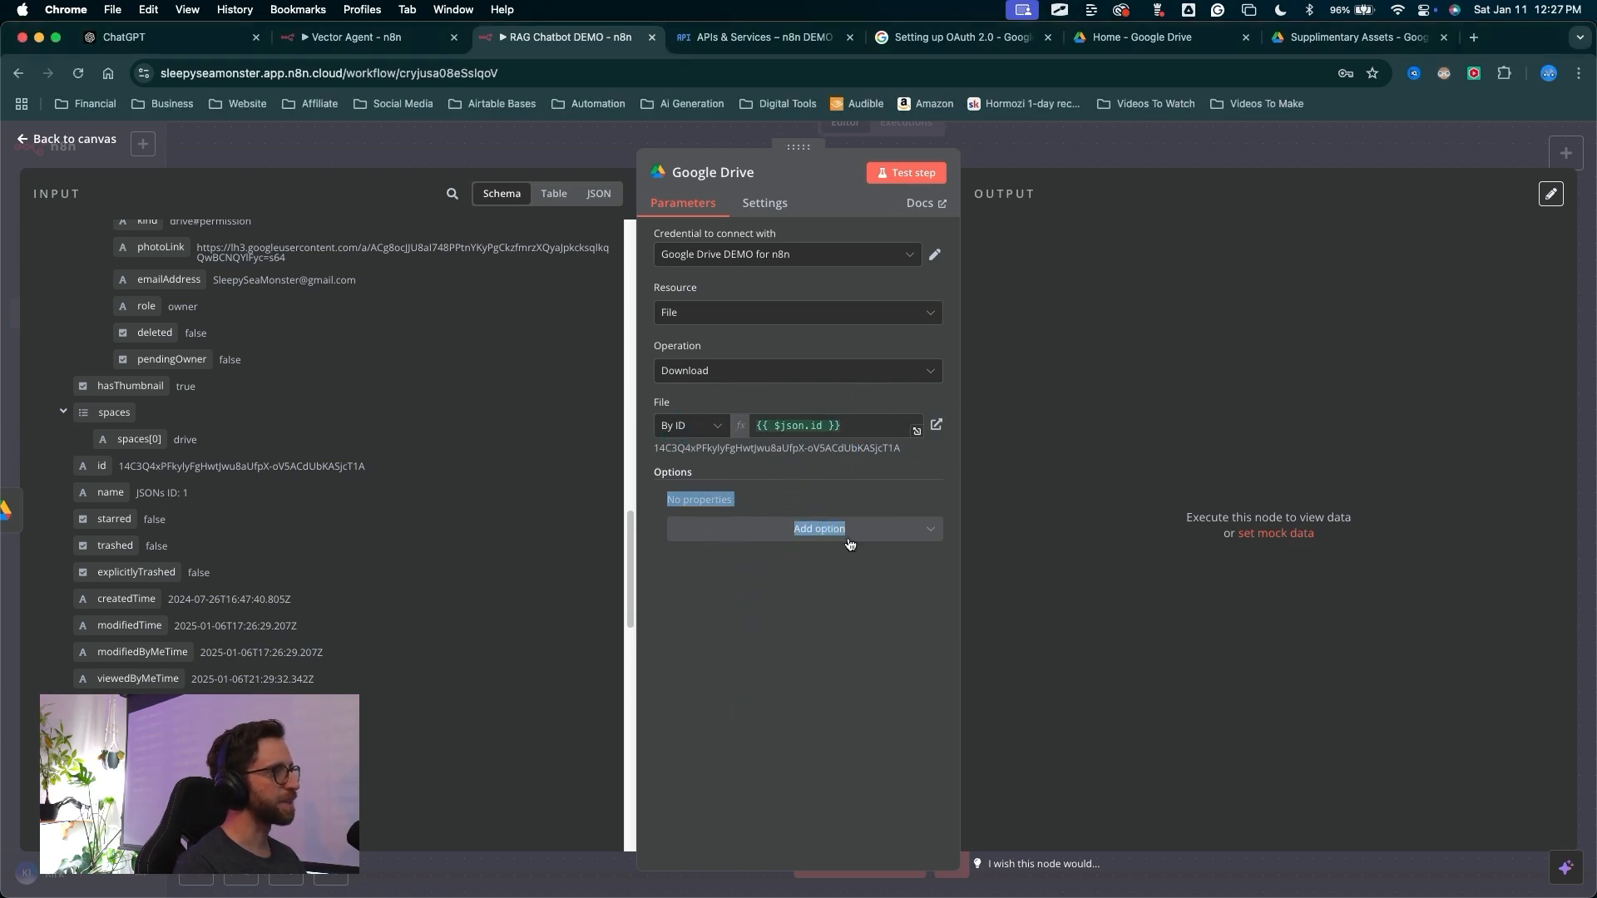
click(841, 656)
drag(832, 636, 906, 197)
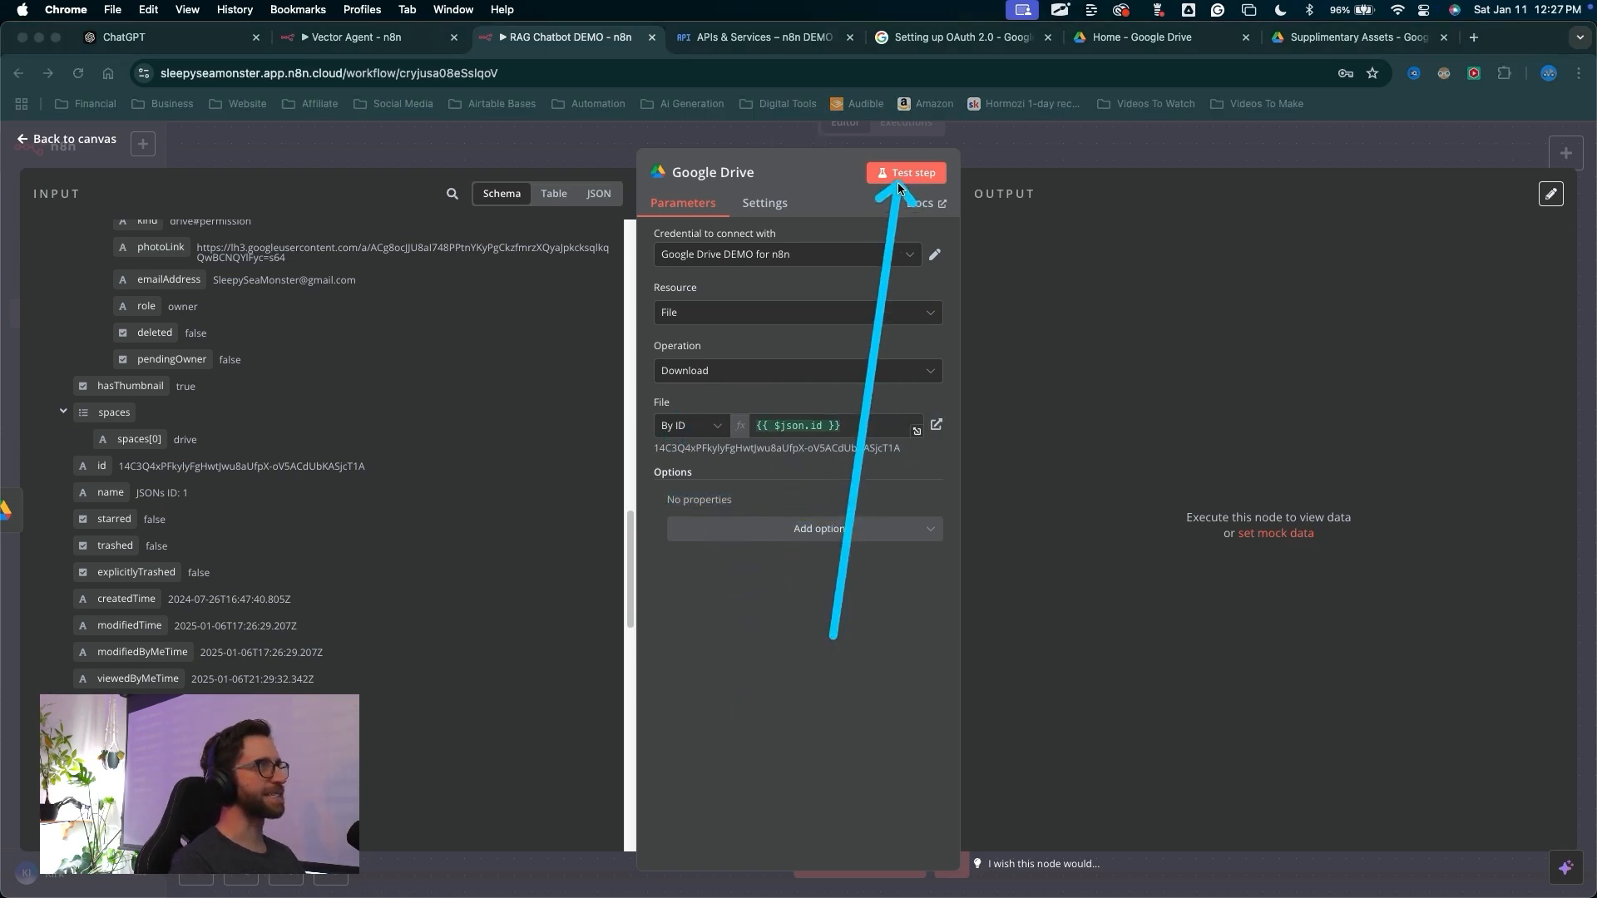
click(898, 179)
Return to the canvas and save the workflow
mouse_move(794, 719)
mouse_down()
mouse_move(957, 381)
mouse_move(865, 301)
mouse_move(998, 419)
mouse_move(1047, 407)
mouse_move(1031, 320)
mouse_move(1068, 453)
mouse_up()
drag(891, 425, 1011, 154)
click(1002, 157)
drag(998, 518, 1459, 157)
click(1461, 158)
Add a Pinecone Vector Store node after the Google Drive node with the Add documents to vector store action
drag(869, 698, 657, 468)
click(634, 454)
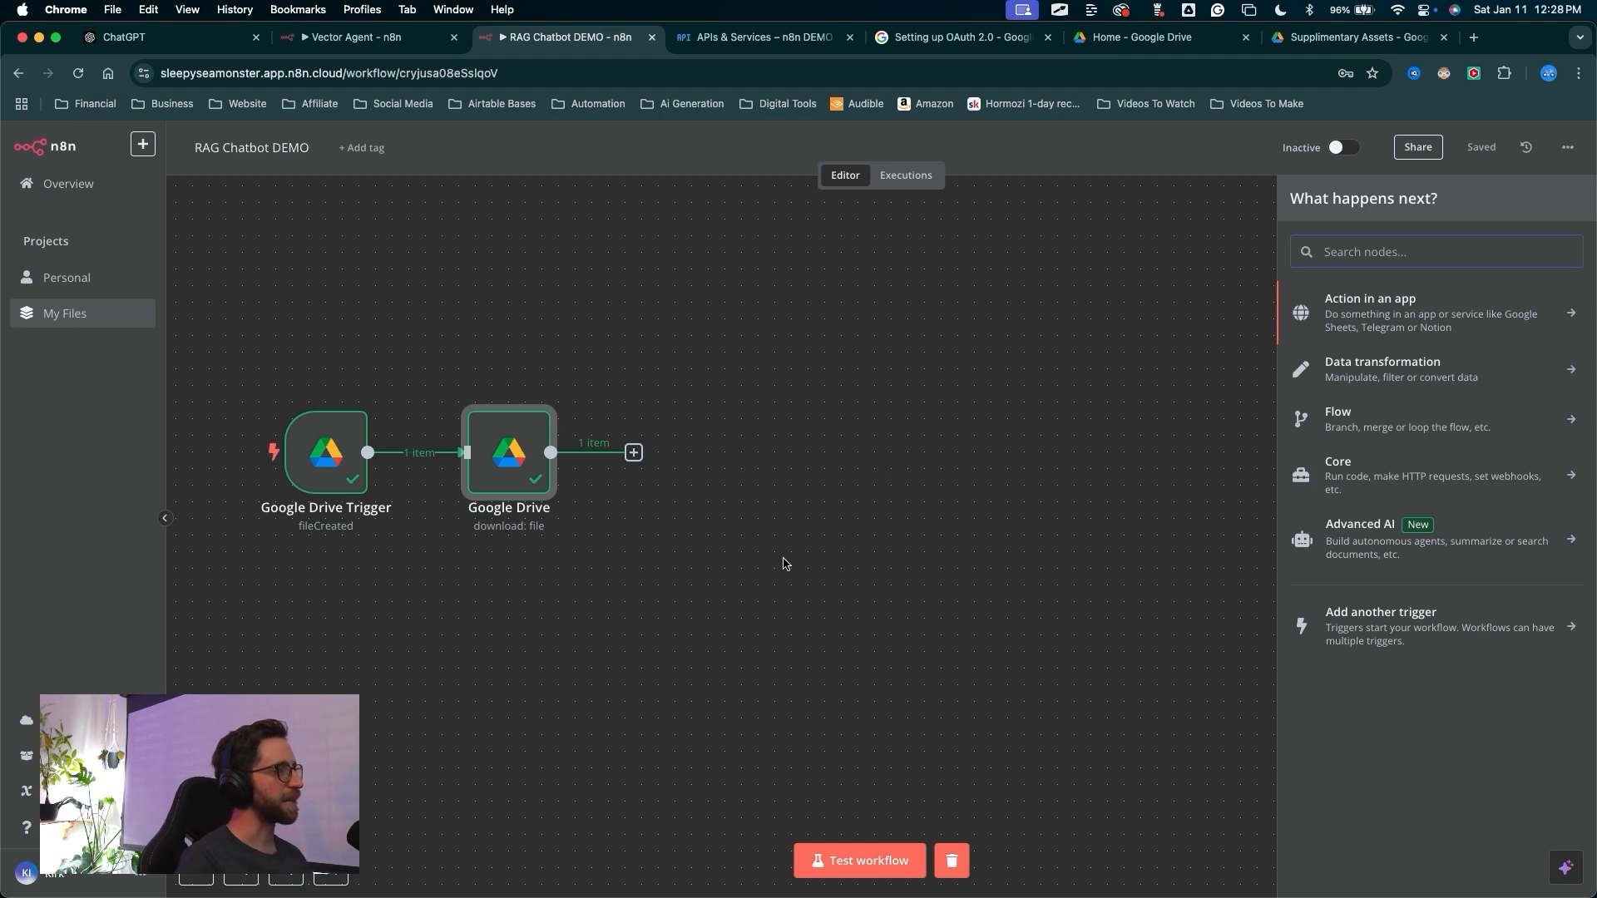
mouse_move(672, 667)
mouse_down()
mouse_move(644, 475)
mouse_move(1320, 527)
mouse_up()
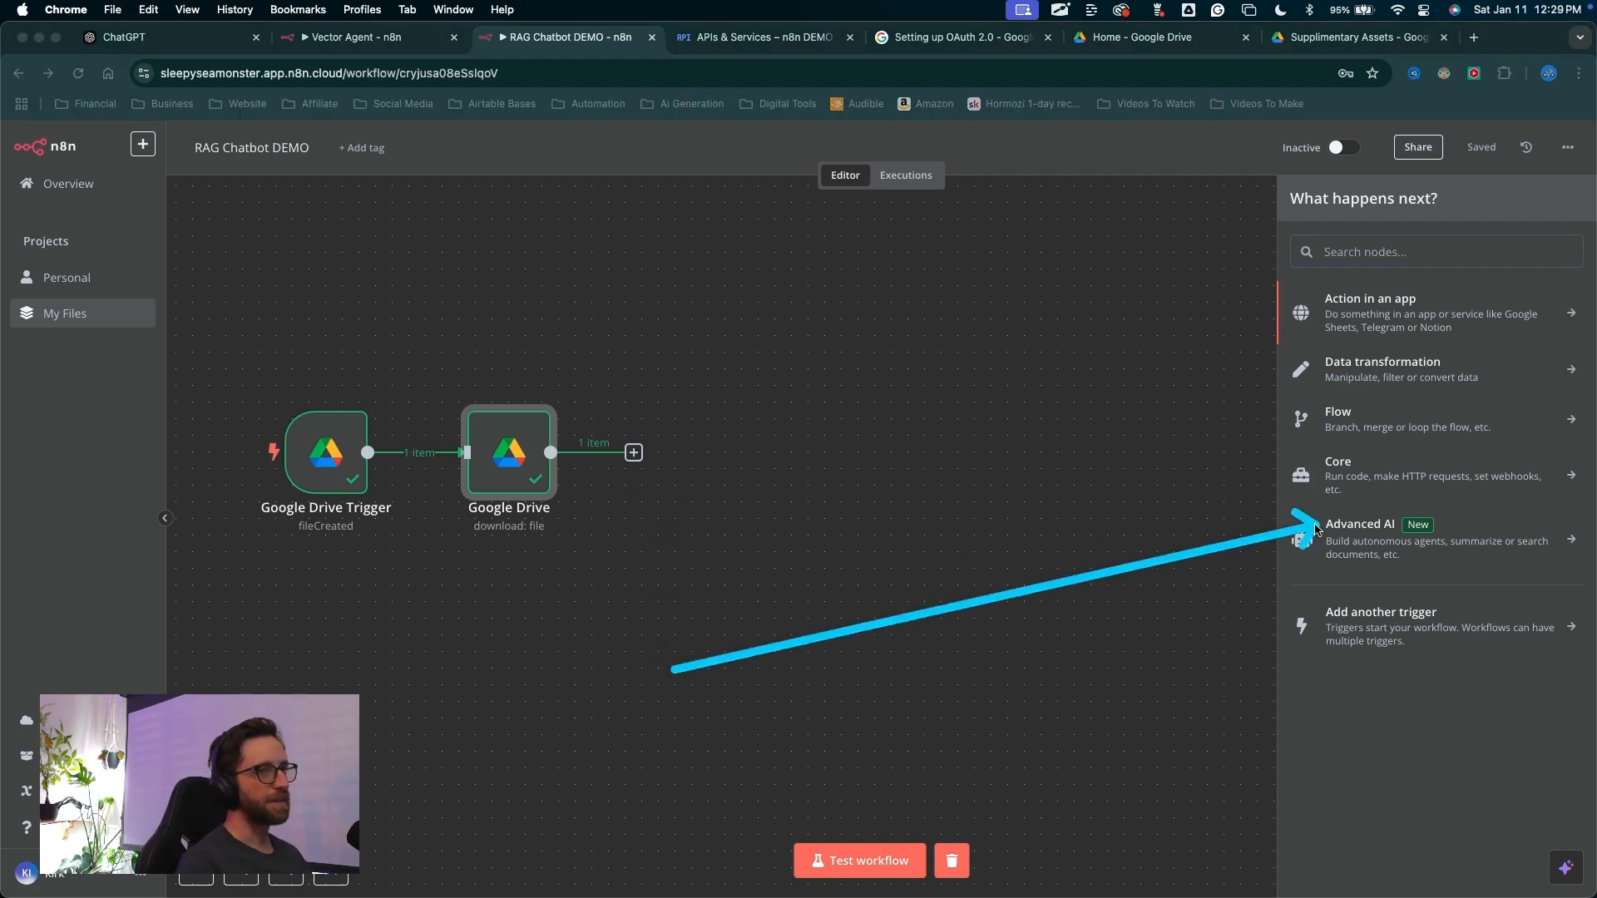
mouse_move(940, 505)
mouse_down()
mouse_move(1265, 318)
mouse_move(1335, 243)
mouse_up()
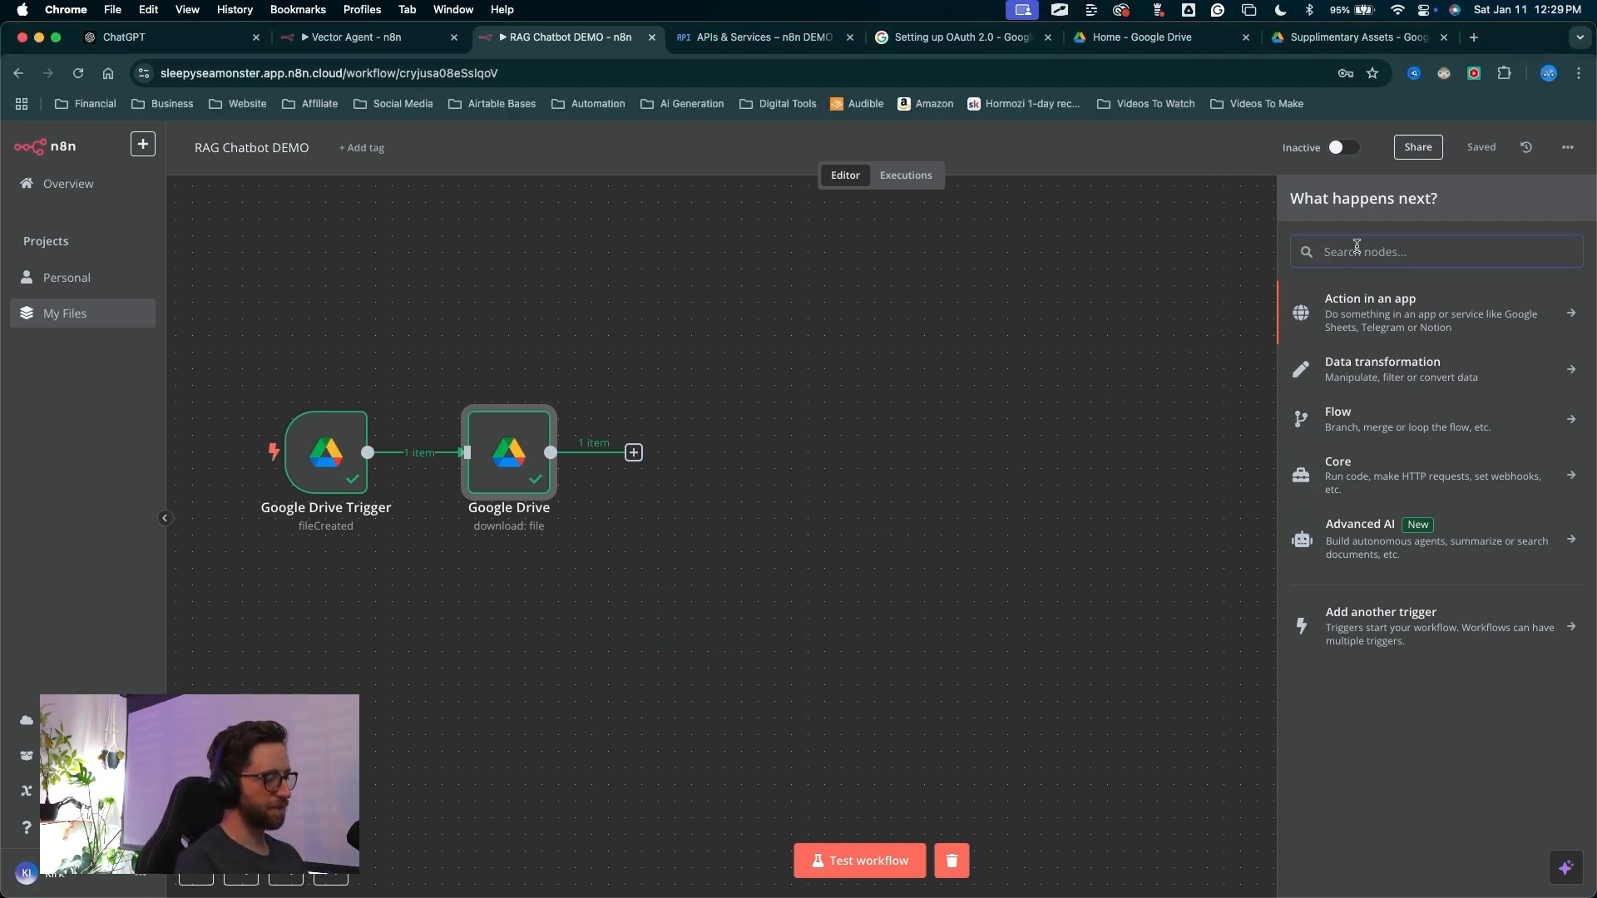
click(1356, 246)
text(pinecone)
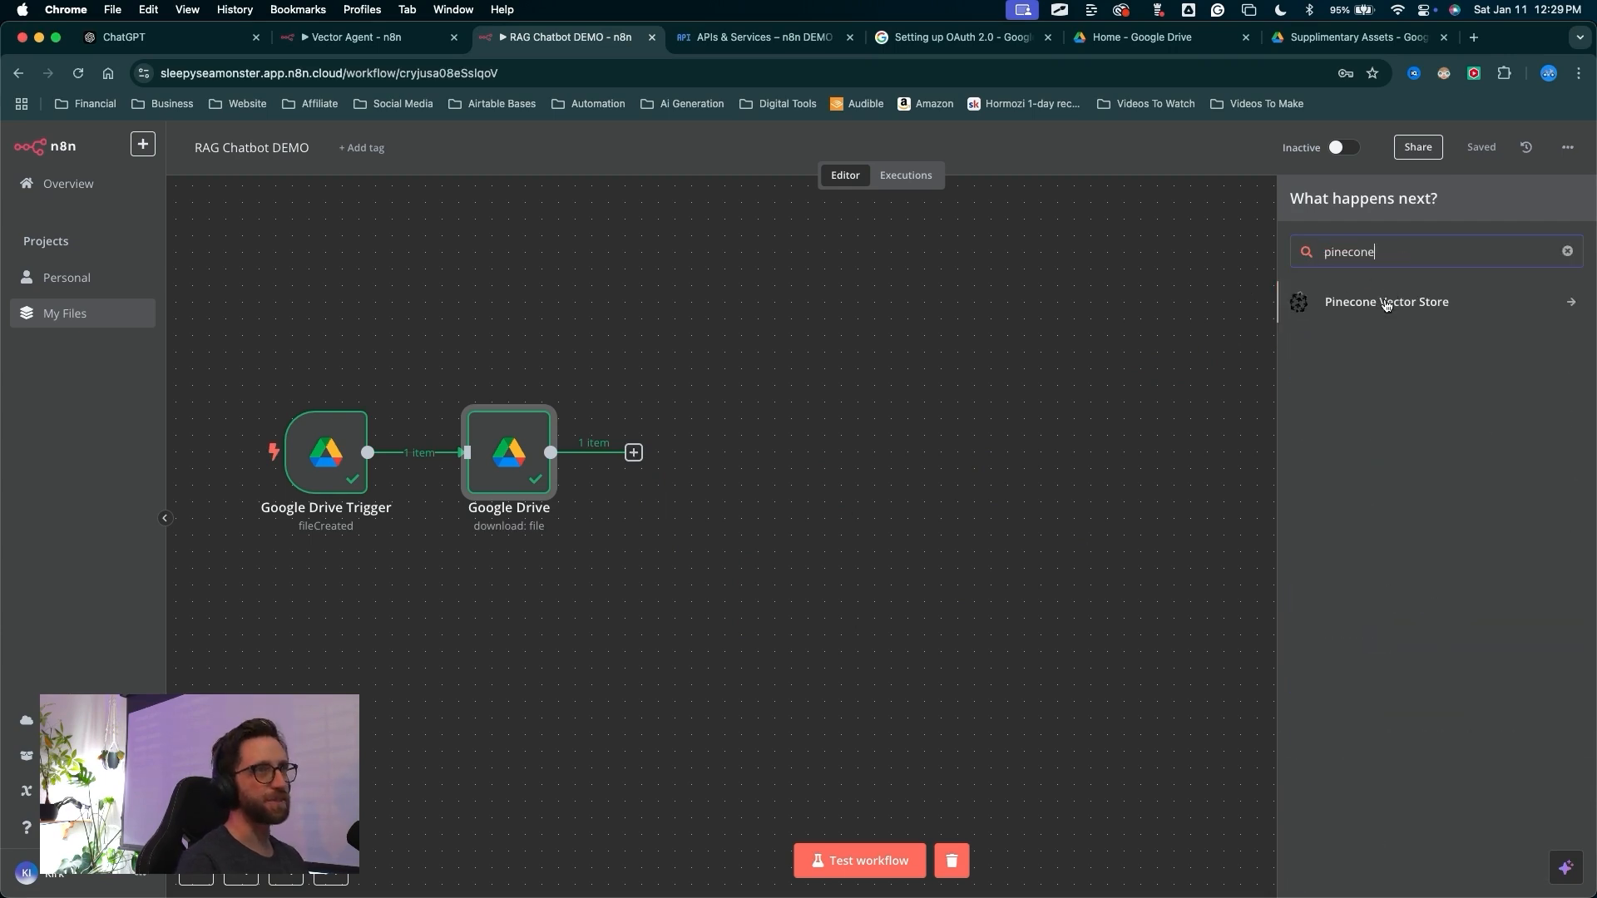
click(1386, 304)
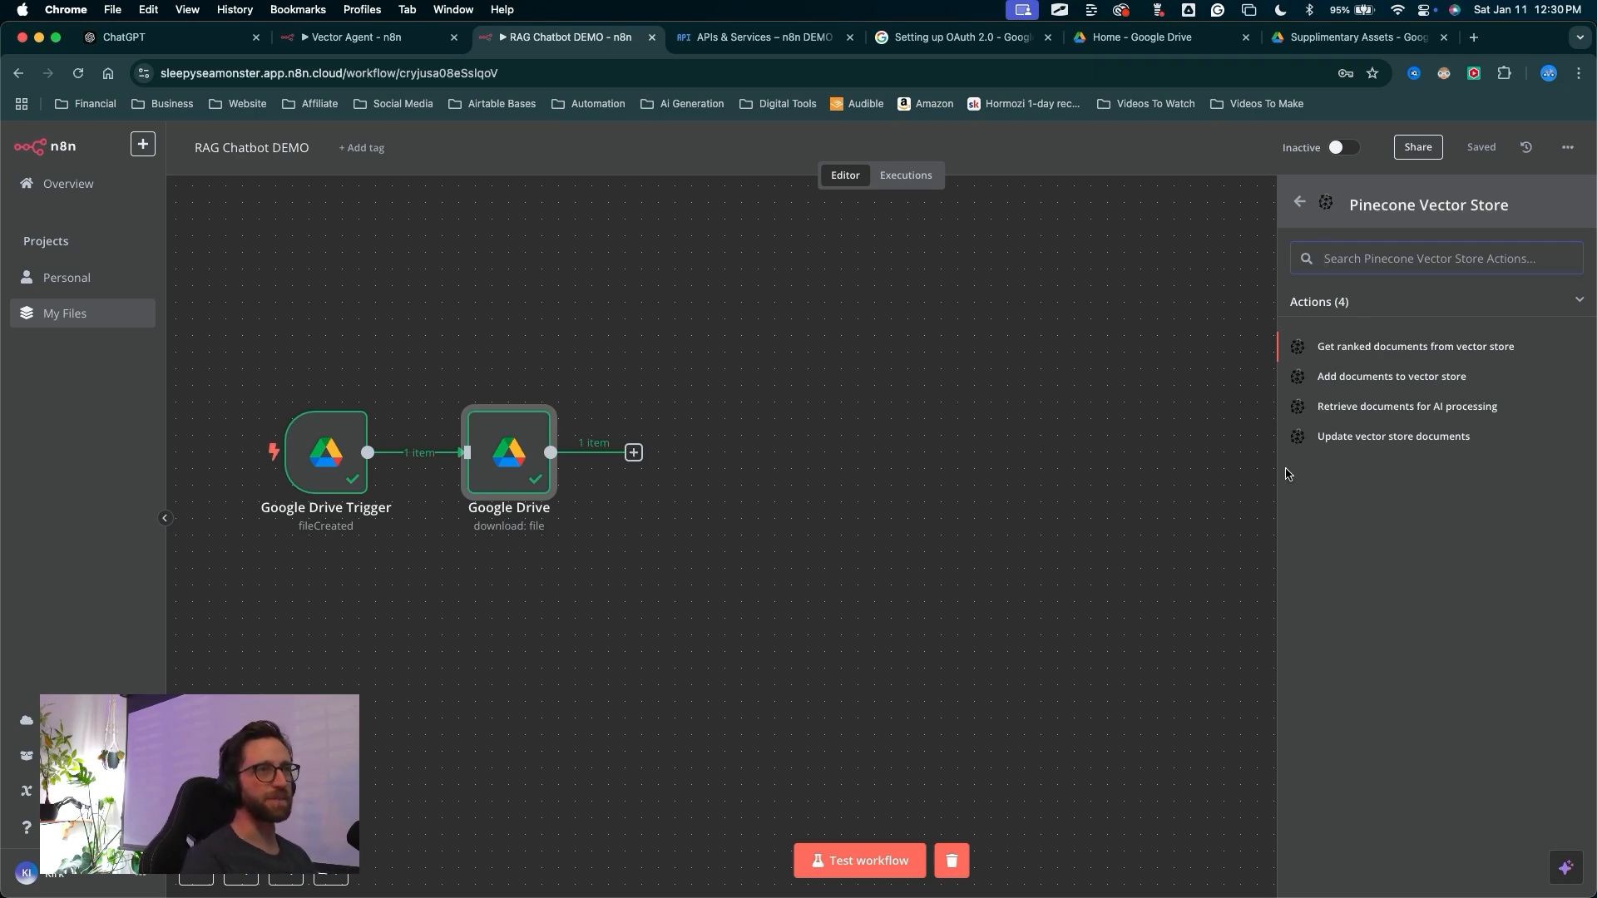
mouse_move(1328, 675)
mouse_down()
mouse_move(1352, 396)
mouse_move(1425, 393)
mouse_move(1357, 391)
mouse_up()
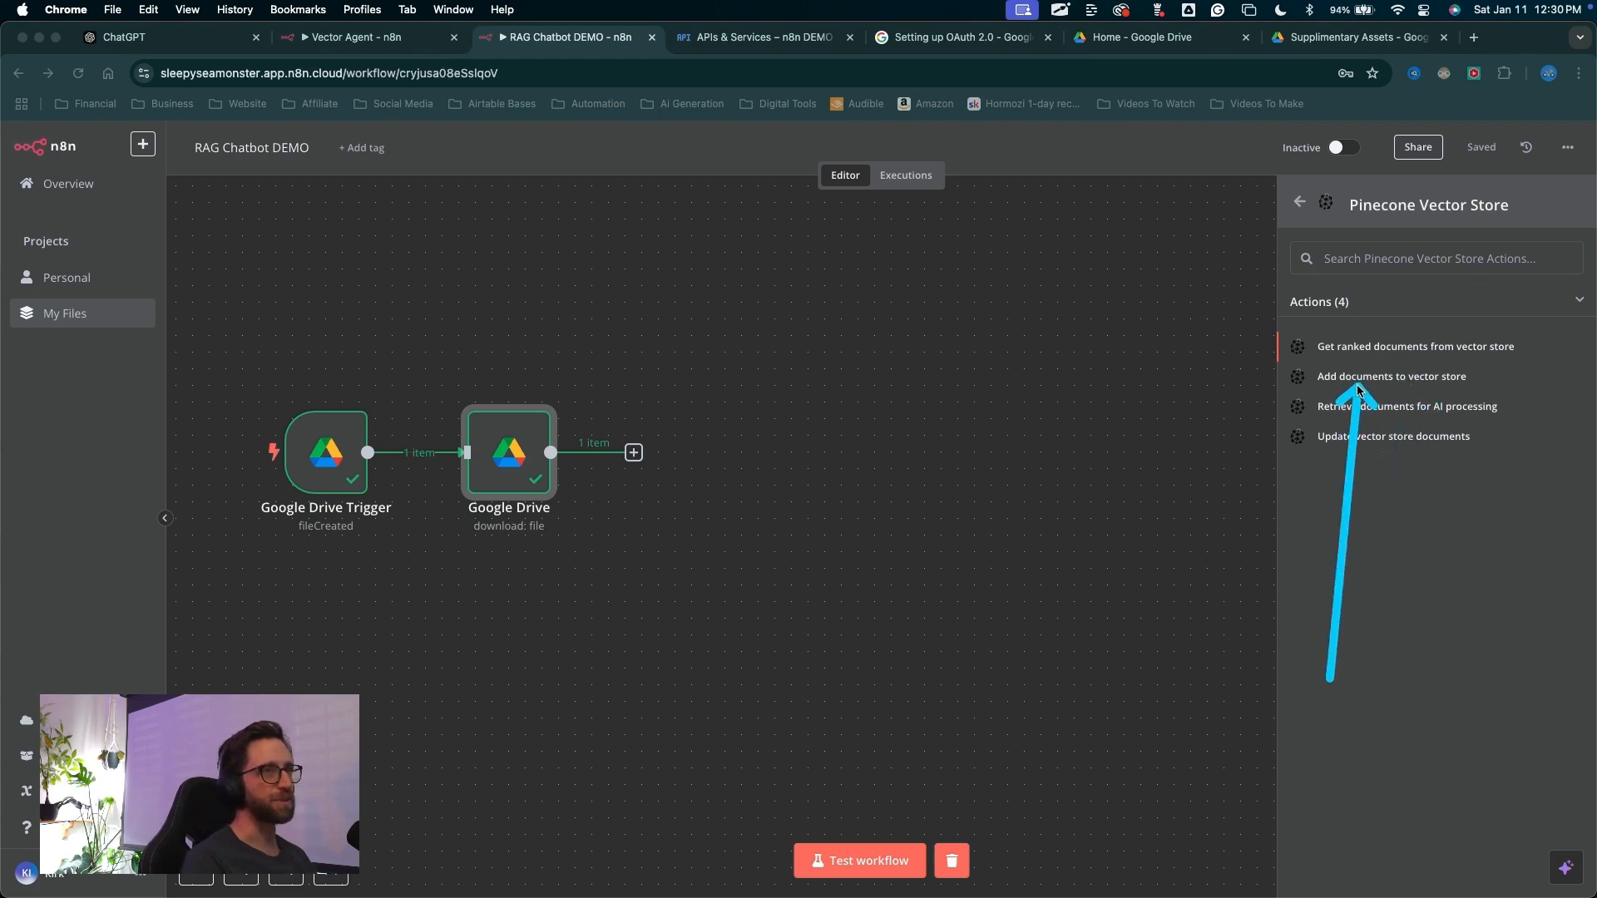
key(Escape)
click(1359, 377)
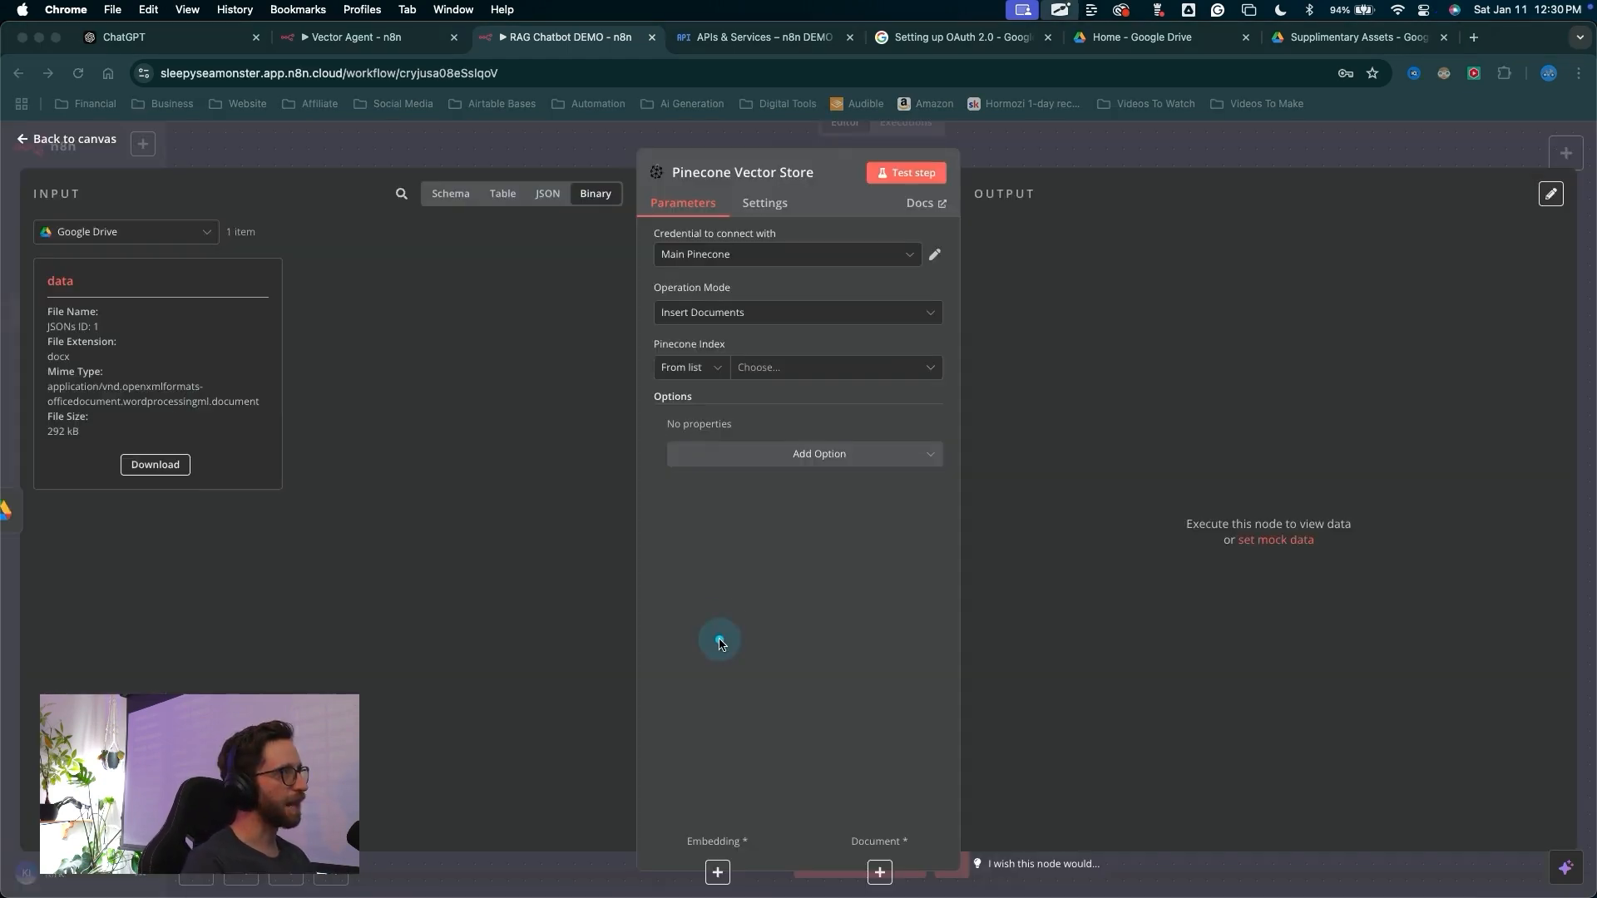
Switch to the Pinecone console and open the Database indexes page
mouse_move(720, 641)
mouse_down()
mouse_move(678, 241)
mouse_move(722, 264)
mouse_move(715, 249)
mouse_move(670, 260)
mouse_up()
key(Escape)
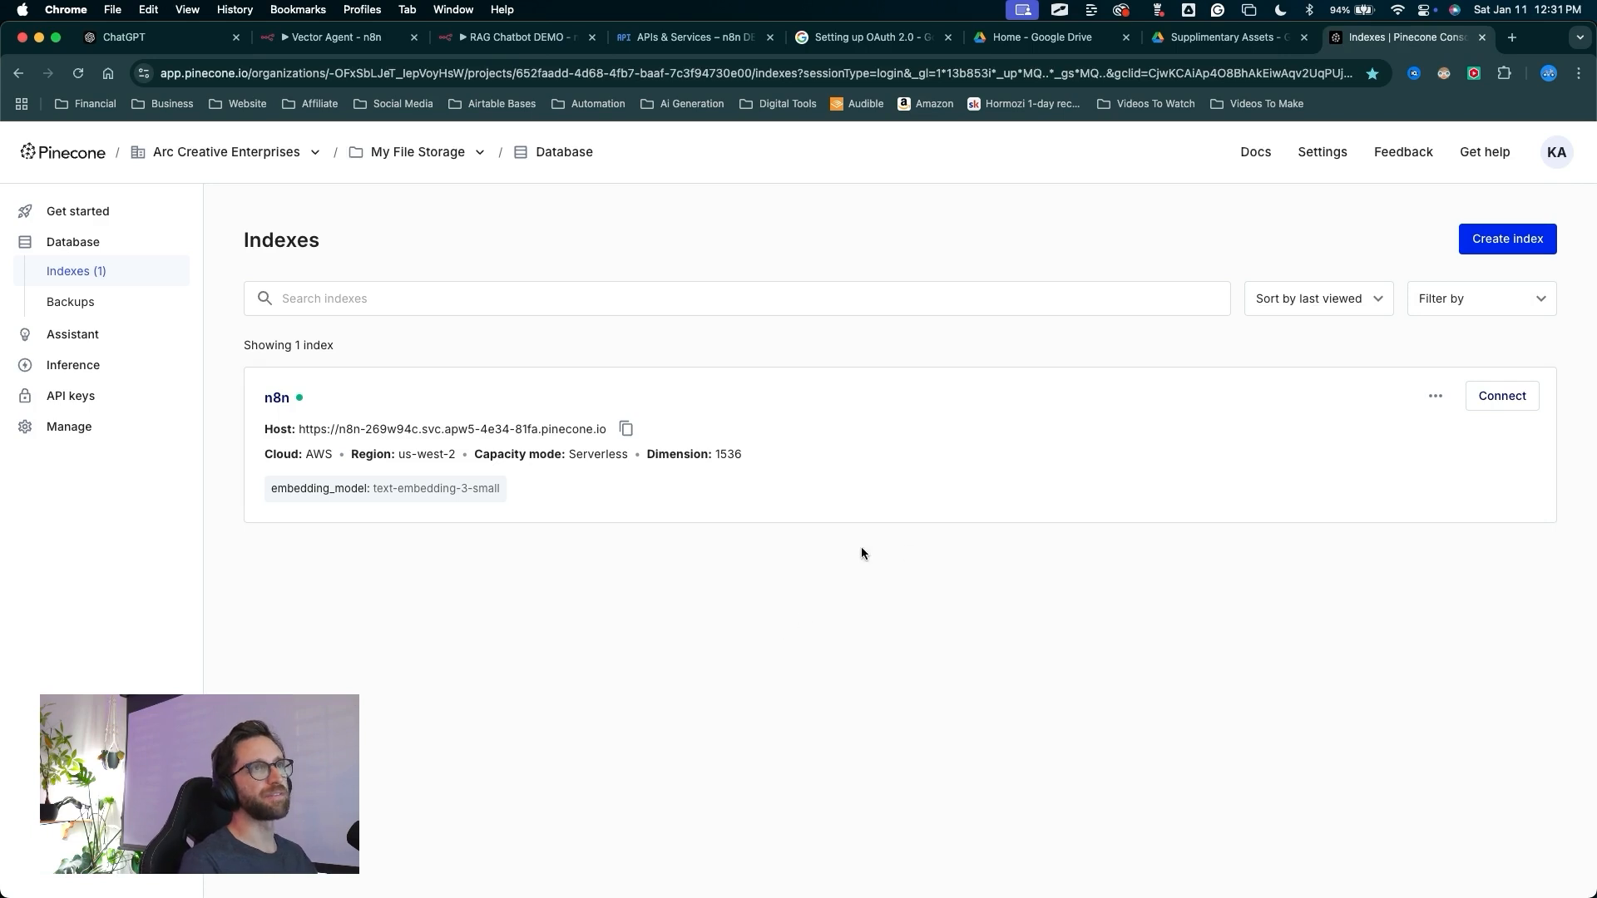
mouse_move(753, 729)
mouse_down()
mouse_move(624, 660)
mouse_move(463, 613)
mouse_move(535, 499)
mouse_move(341, 331)
mouse_move(114, 327)
mouse_move(292, 314)
mouse_move(652, 499)
mouse_move(510, 527)
mouse_move(257, 399)
mouse_move(1062, 471)
mouse_up()
mouse_move(628, 233)
mouse_down()
mouse_move(155, 167)
mouse_move(44, 242)
mouse_move(83, 247)
mouse_up()
click(83, 247)
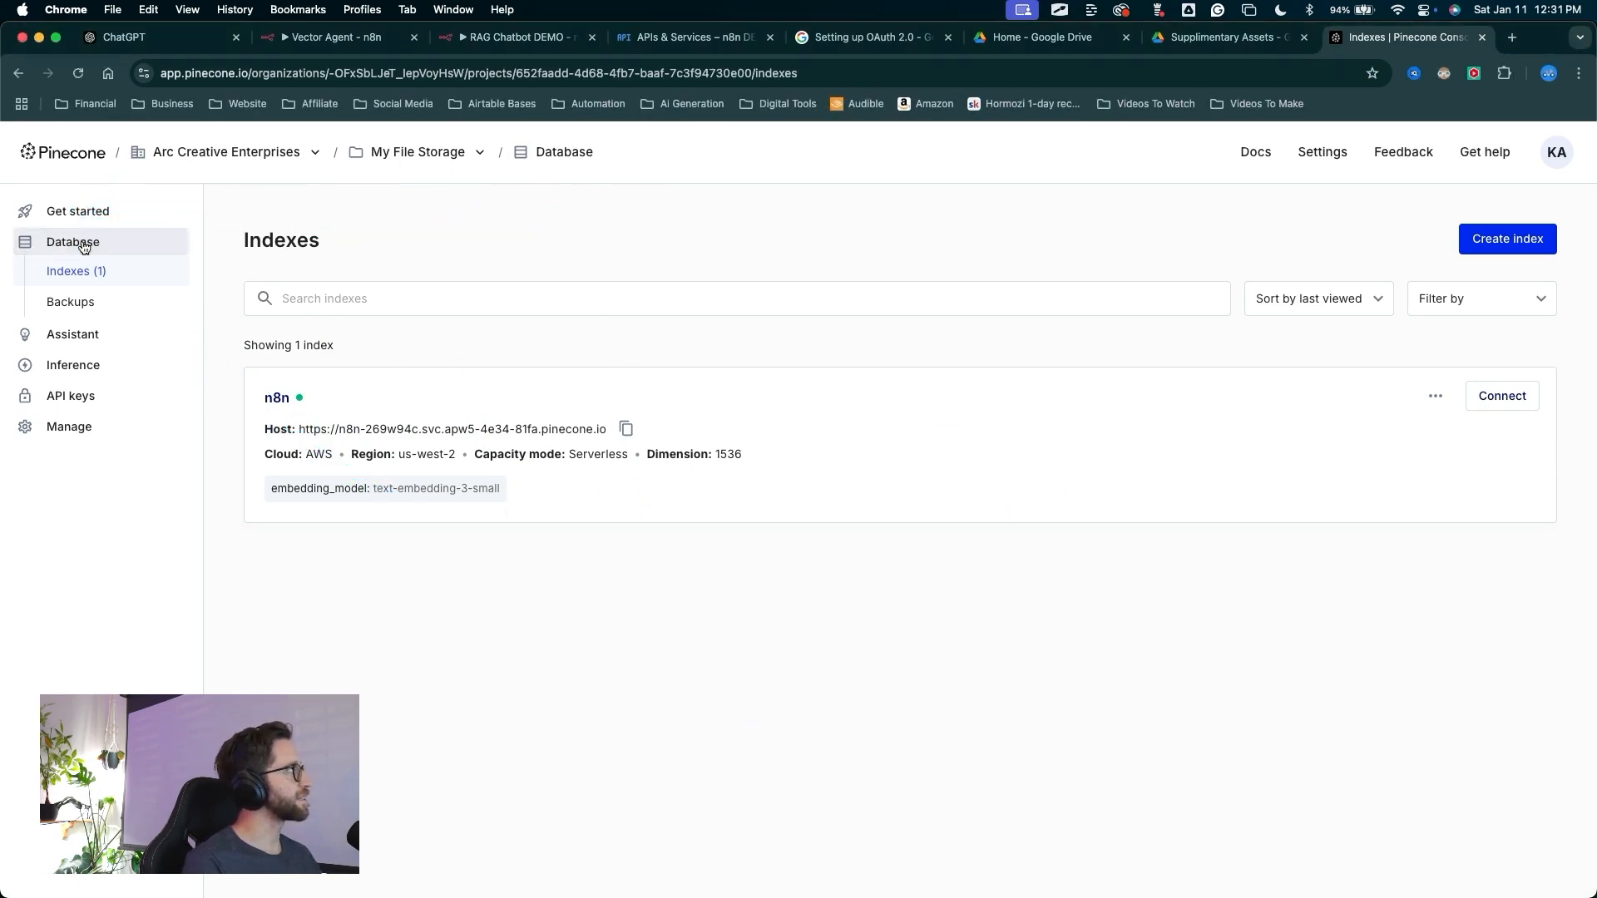
drag(187, 219, 78, 280)
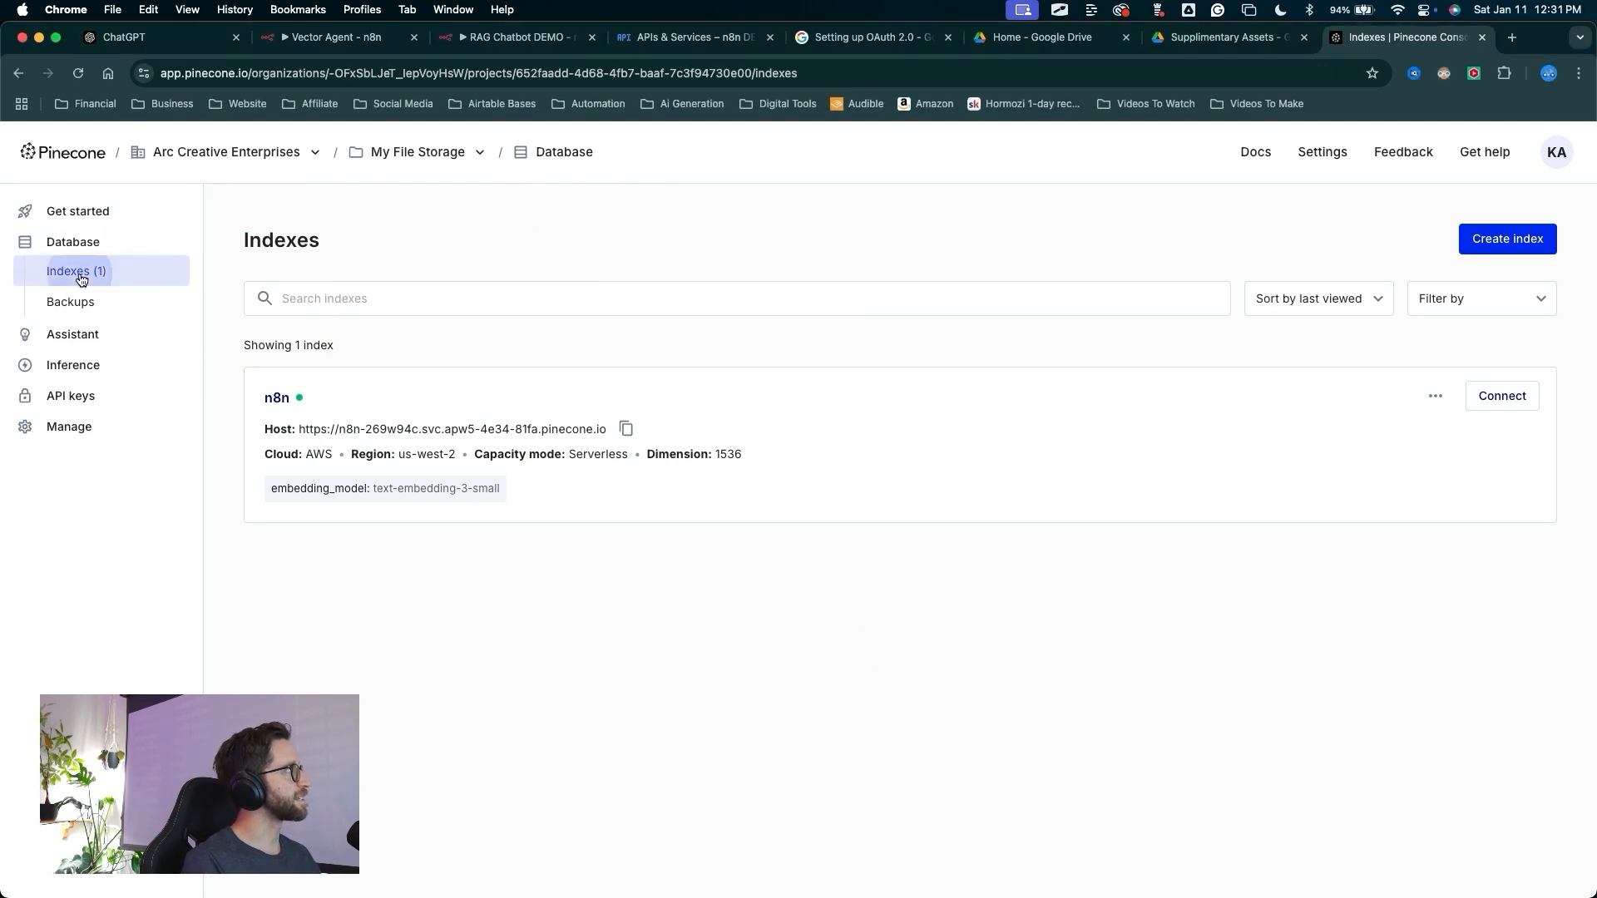
Delete the existing n8n index from the Pinecone project
mouse_move(780, 759)
mouse_down()
mouse_move(1247, 516)
mouse_move(1450, 237)
mouse_up()
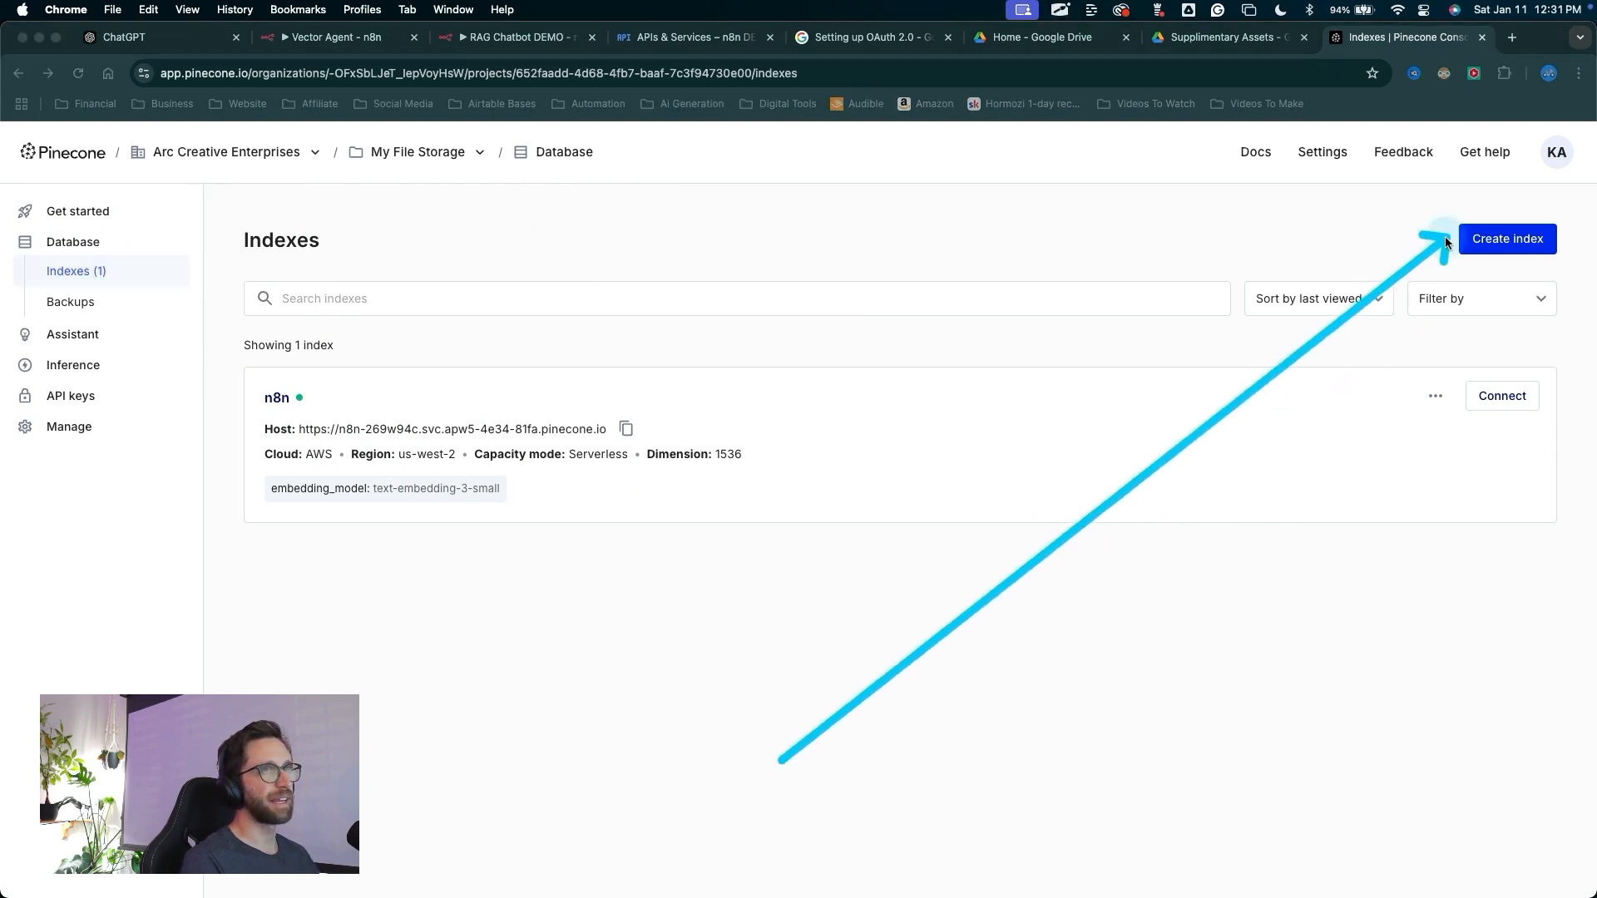
key(Escape)
key(ctrl+a)
mouse_move(556, 771)
mouse_down()
mouse_move(267, 464)
mouse_move(909, 402)
mouse_move(332, 481)
mouse_move(1066, 486)
mouse_move(1355, 456)
mouse_move(1426, 402)
mouse_up()
key(Escape)
click(1436, 397)
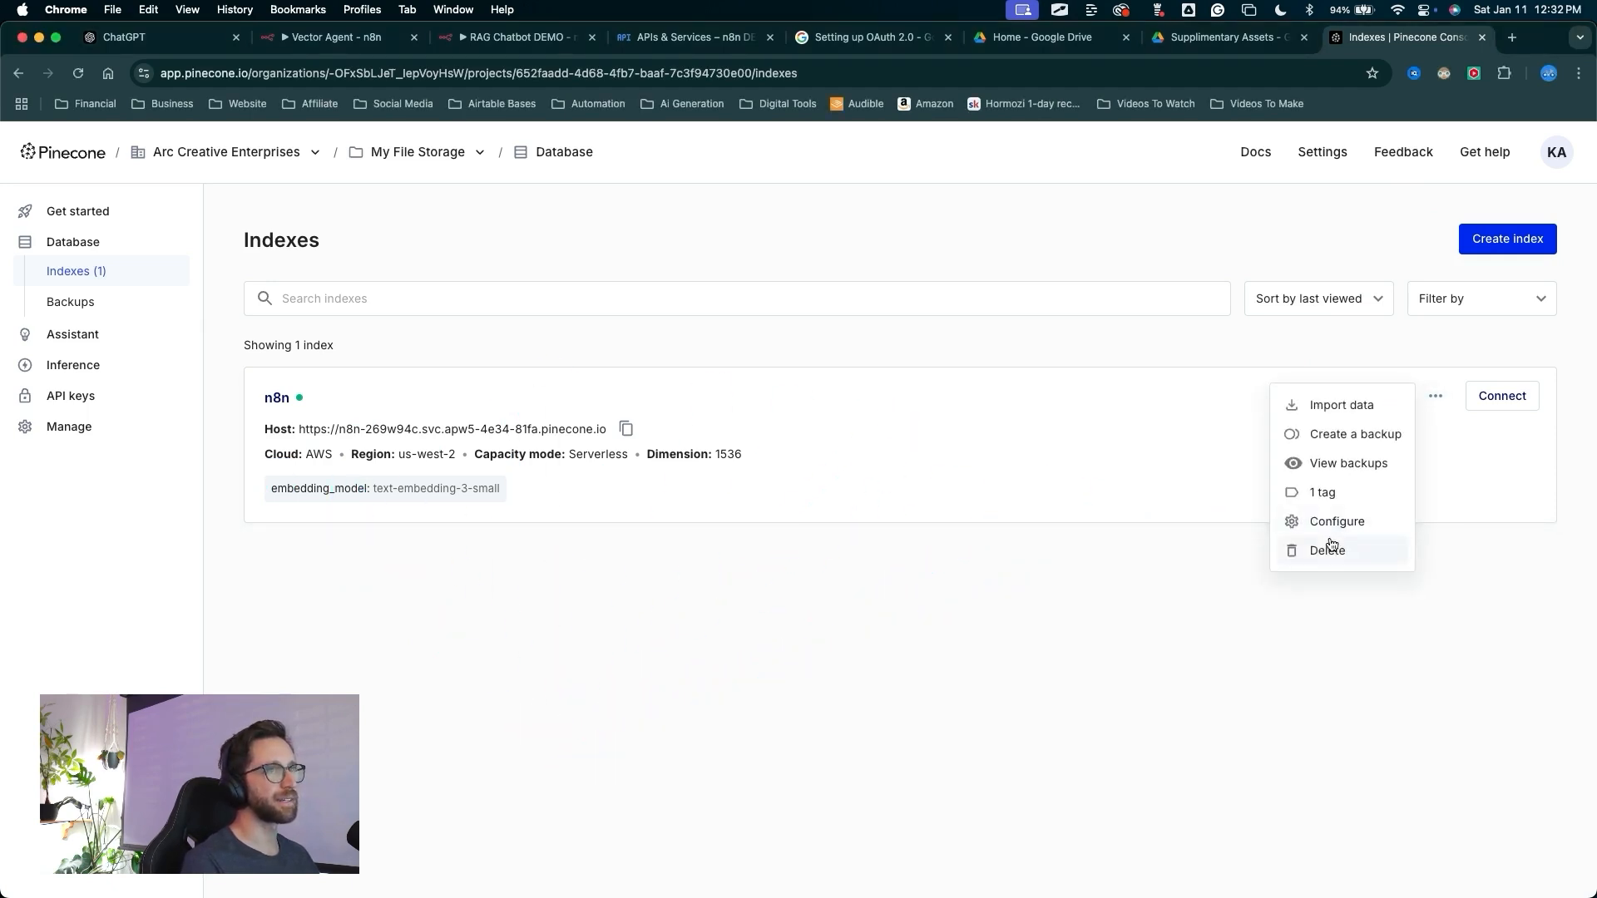
click(731, 503)
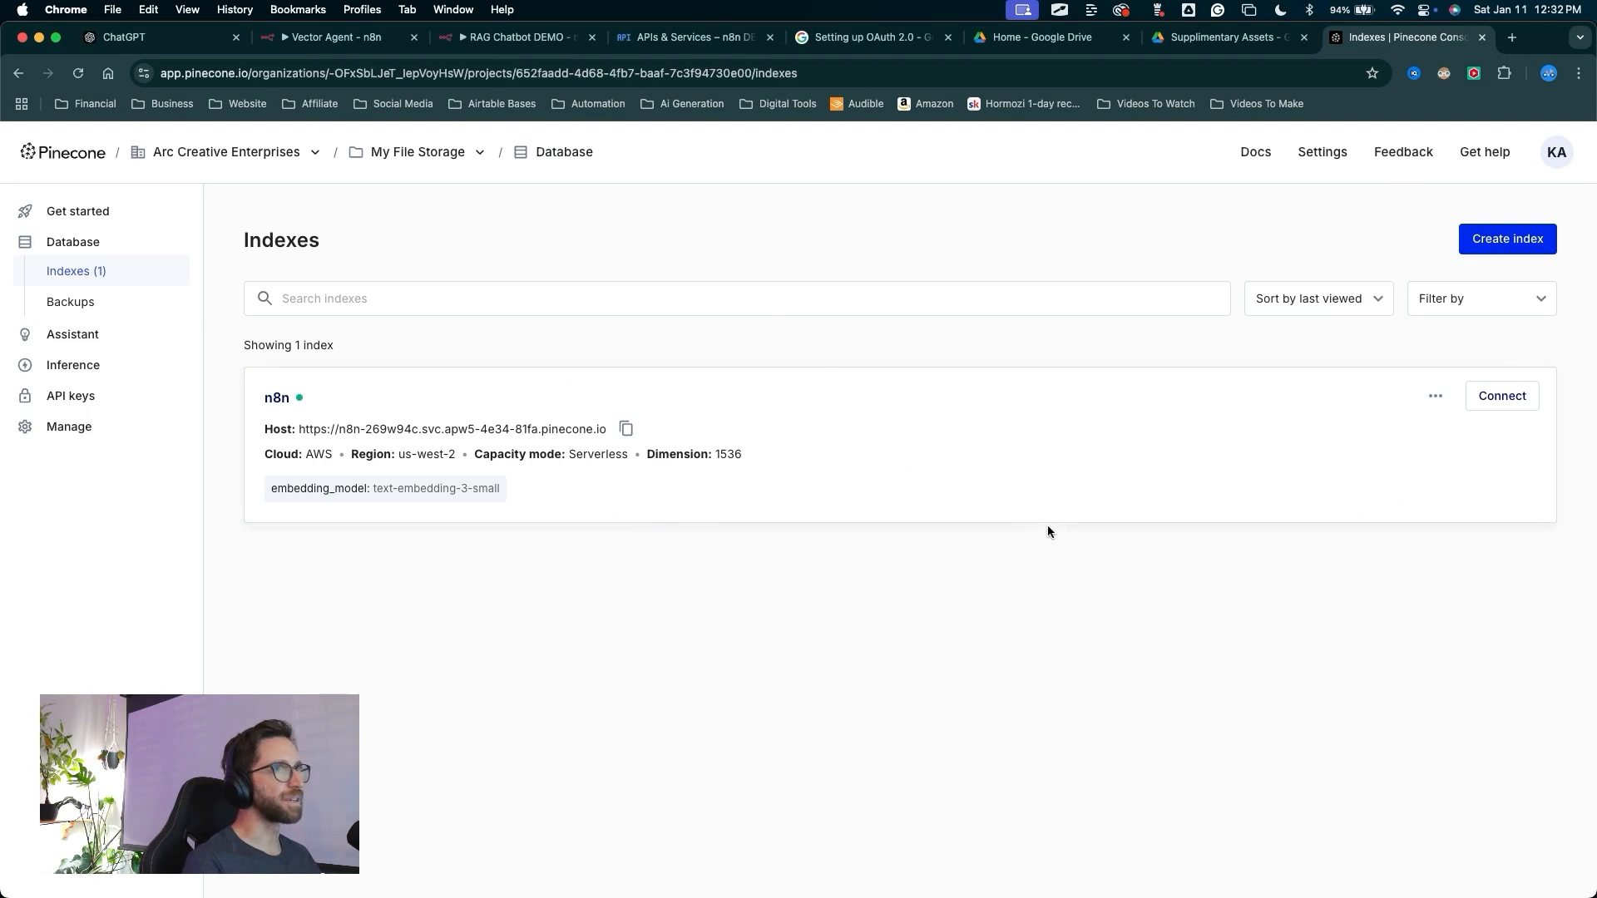
mouse_move(493, 575)
mouse_down()
mouse_move(652, 307)
mouse_move(313, 78)
mouse_move(94, 279)
mouse_up()
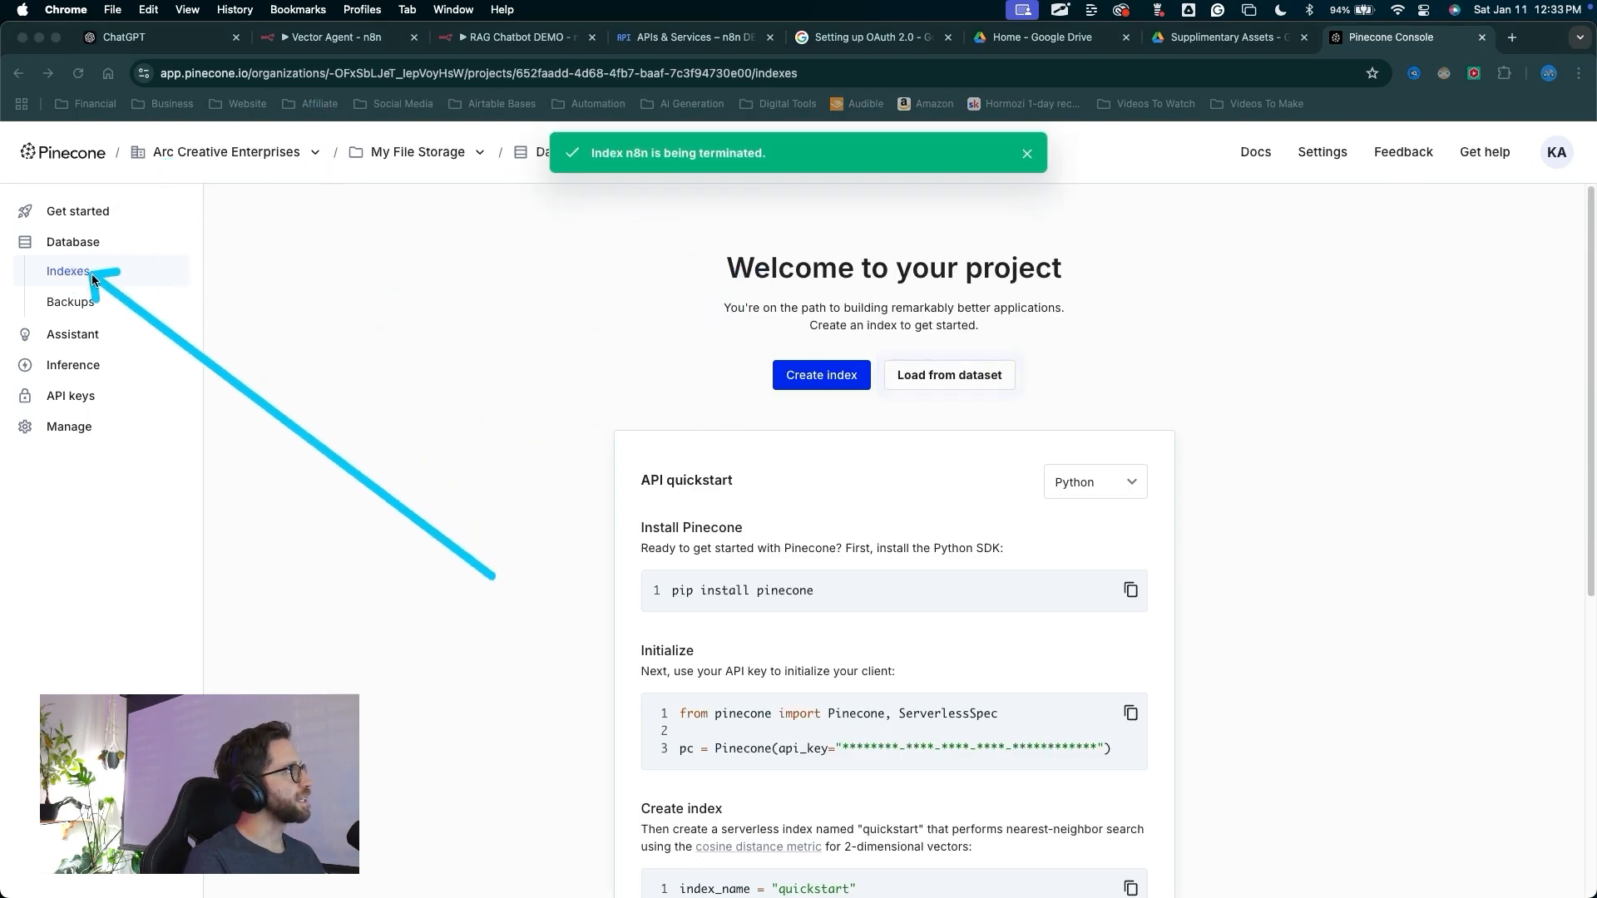
key(Escape)
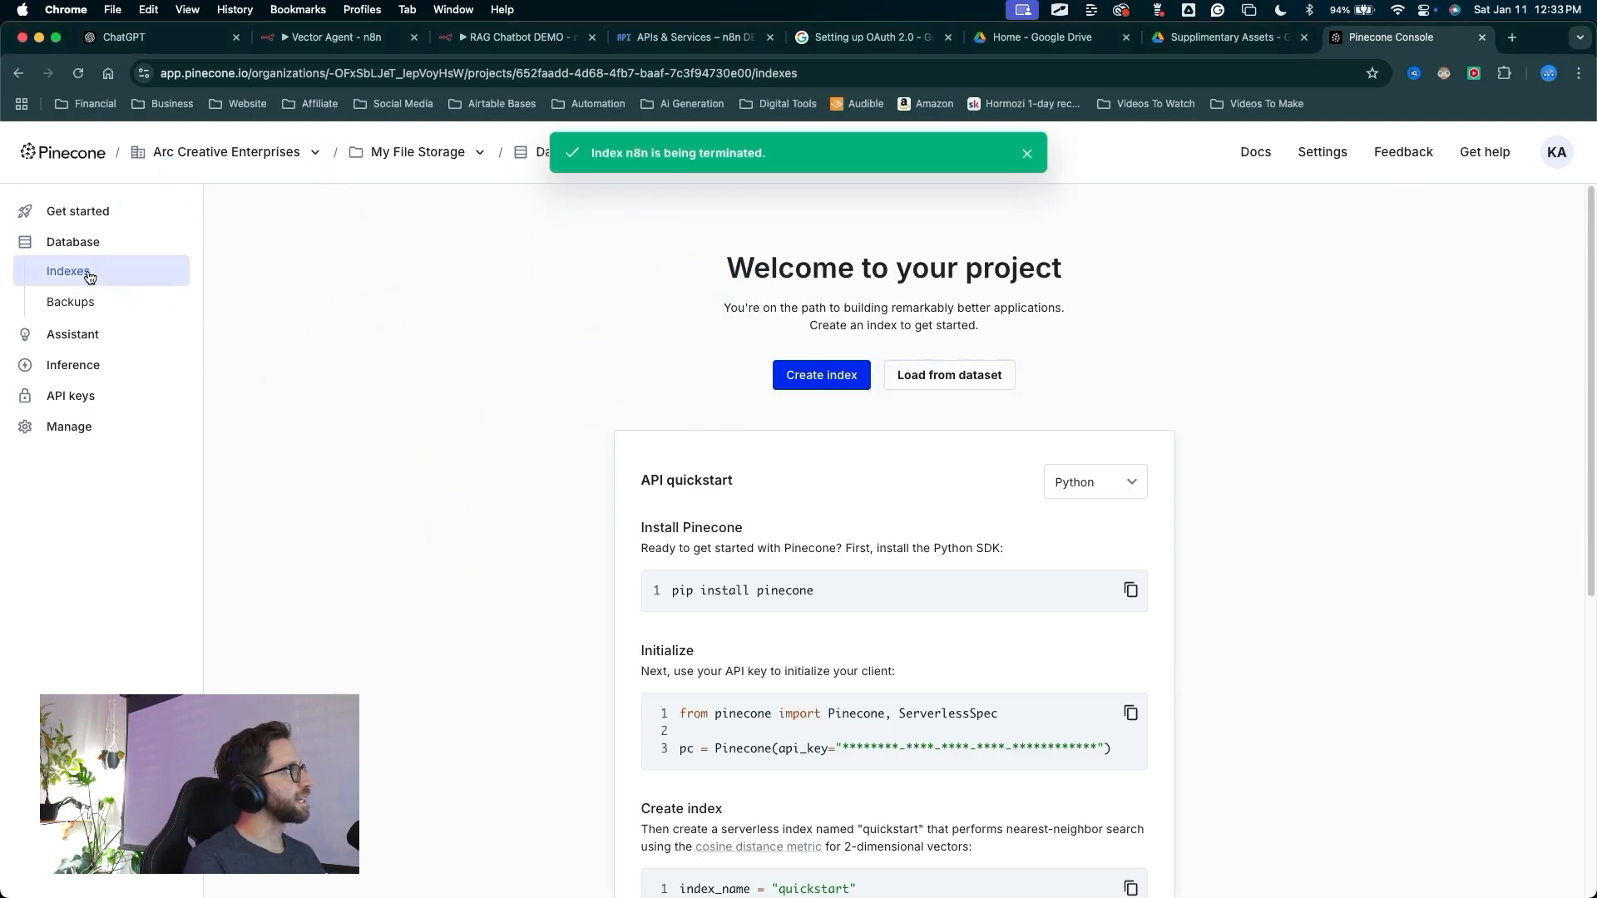
Start creating a new Pinecone index named n8n
click(778, 375)
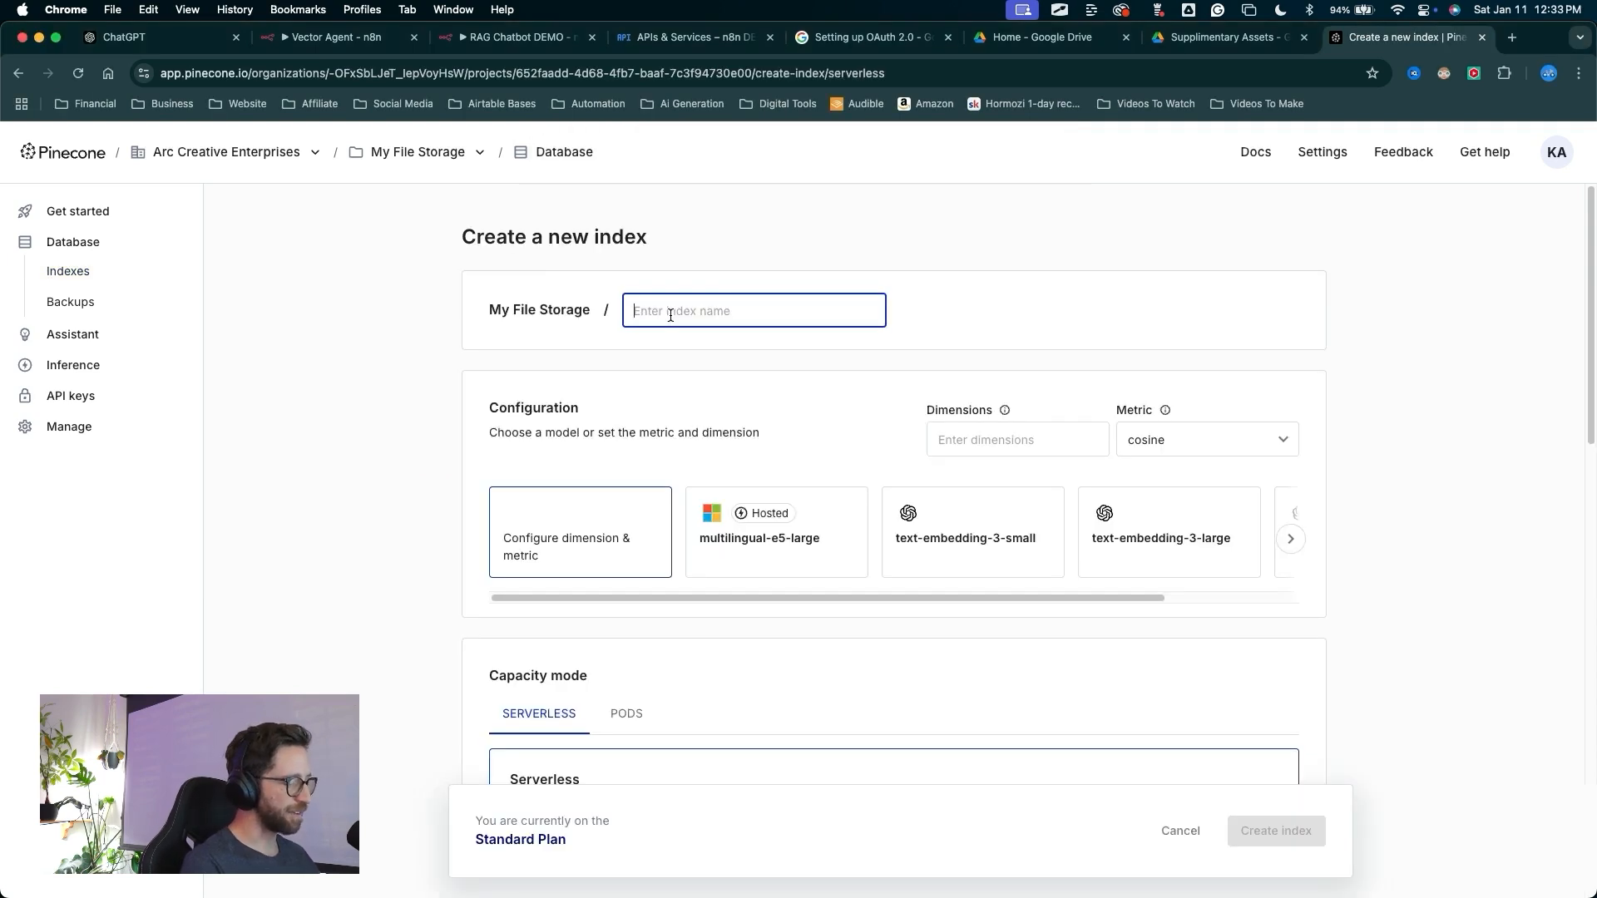
text(n8n)
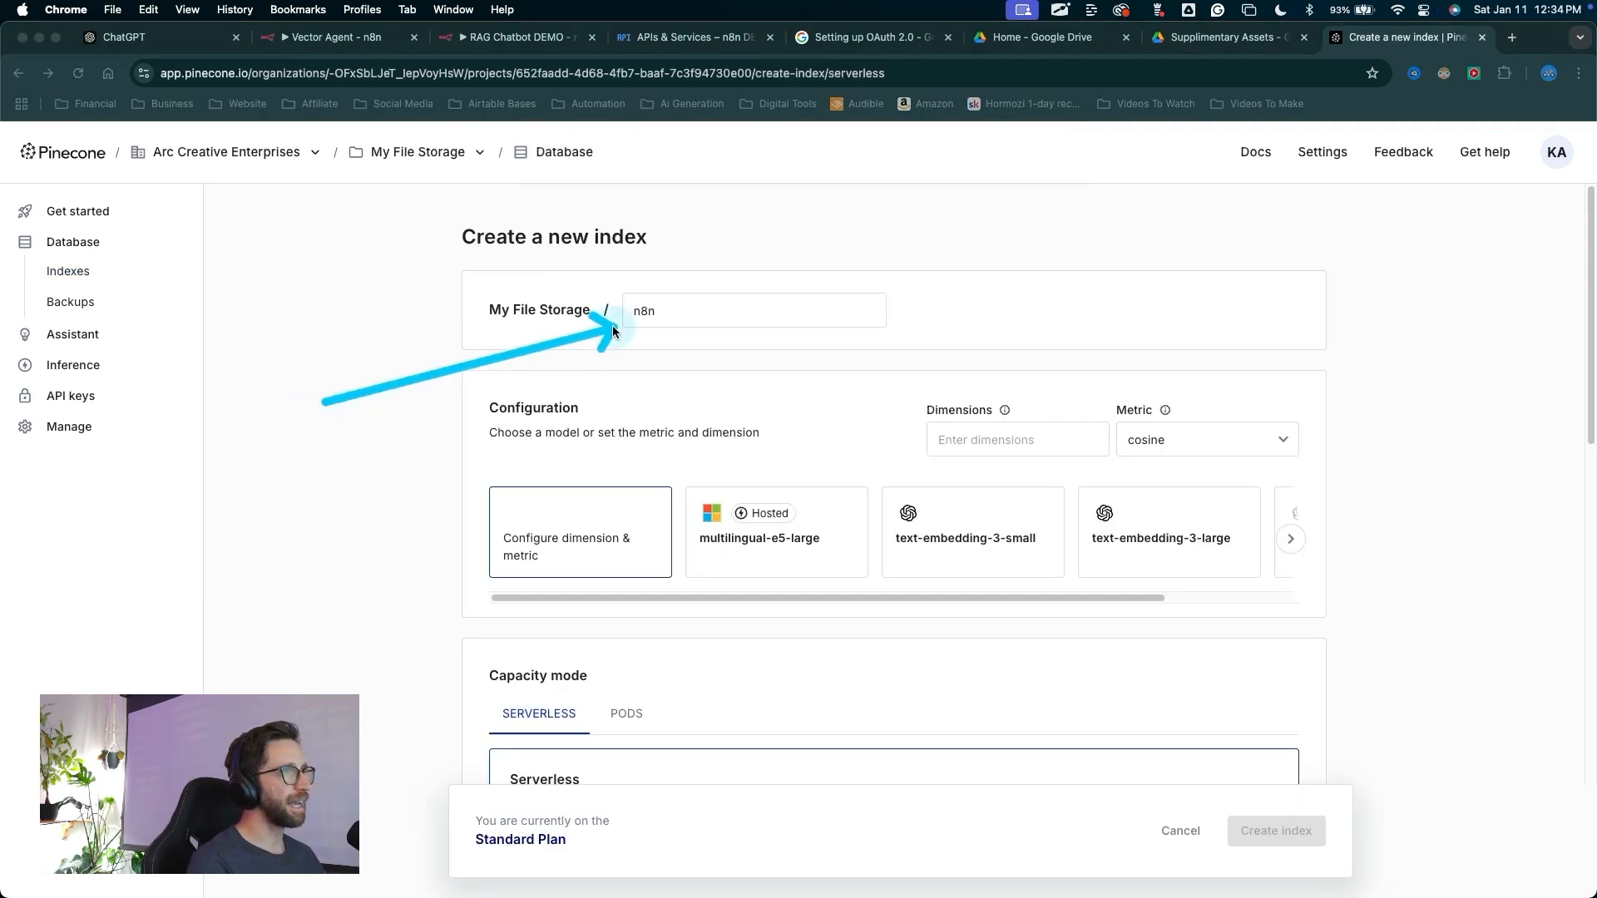
key(Escape)
scroll(795, 551, down, 3)
scroll(795, 551, up, 3)
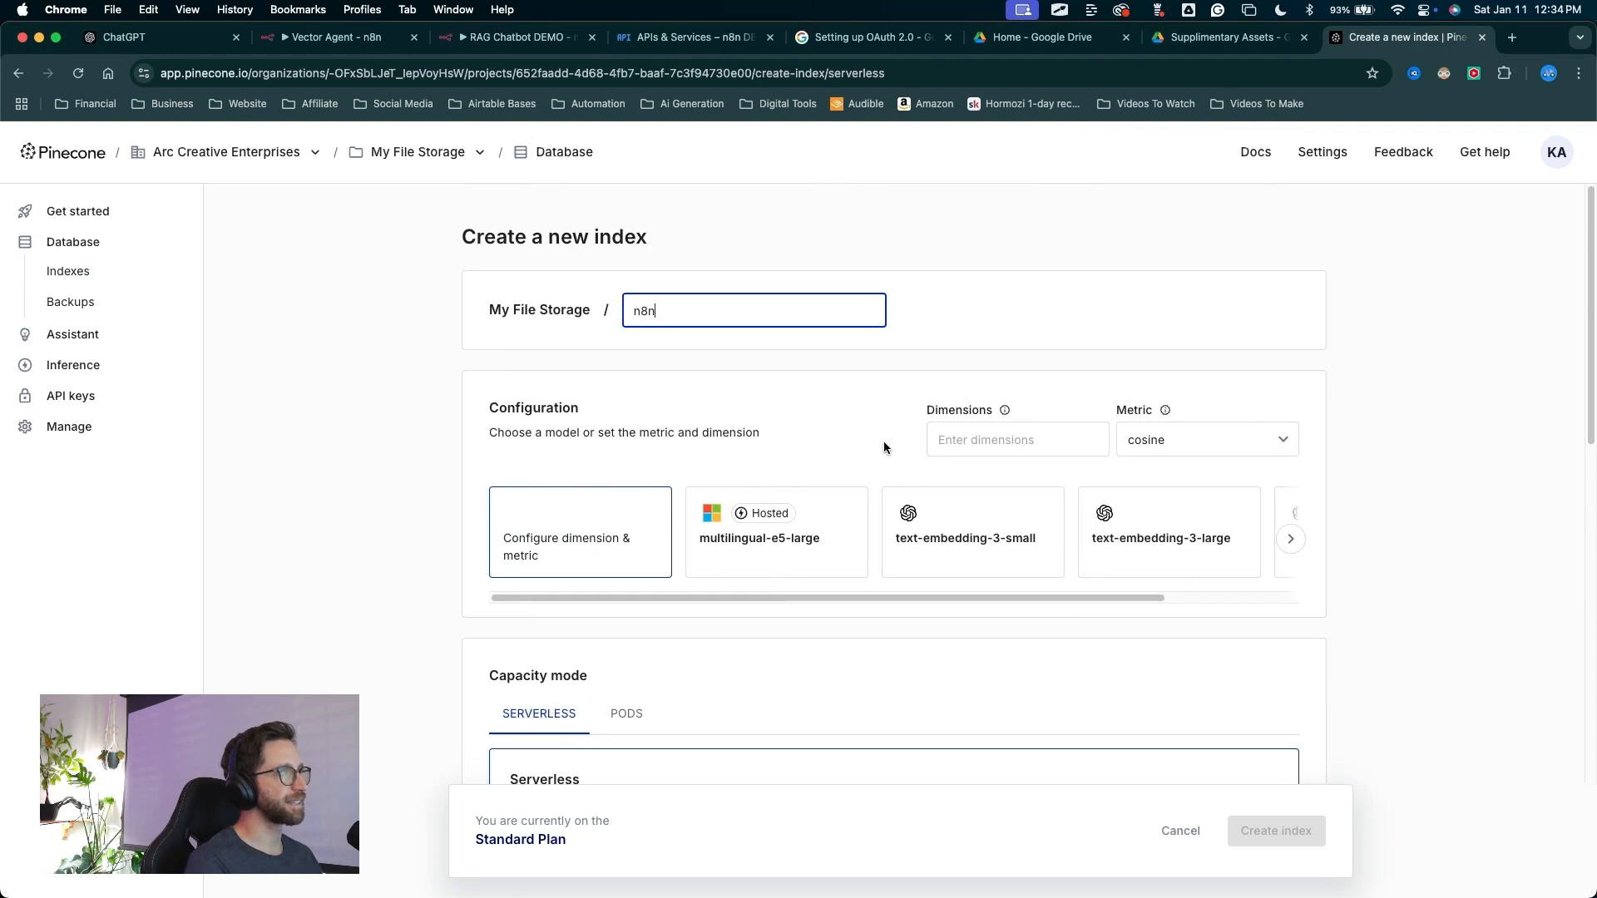
Configure the new index with the text-embedding-3-small model
mouse_move(307, 399)
mouse_down()
mouse_move(479, 449)
mouse_move(427, 391)
mouse_move(785, 402)
mouse_move(943, 513)
mouse_up()
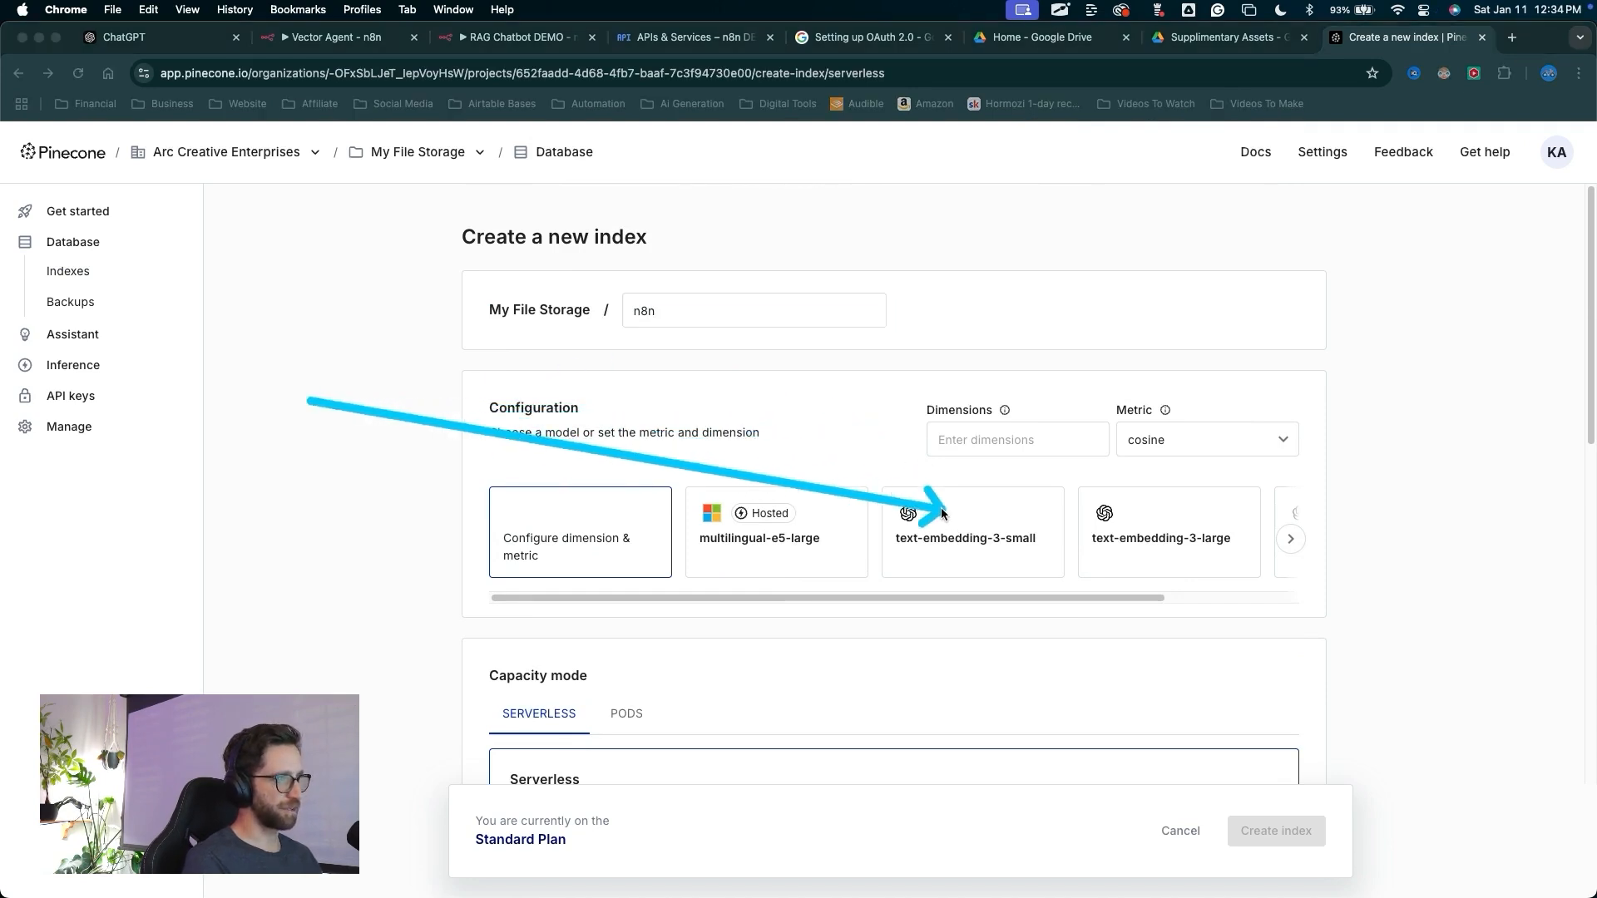
key(Escape)
click(963, 541)
scroll(642, 571, down, 3)
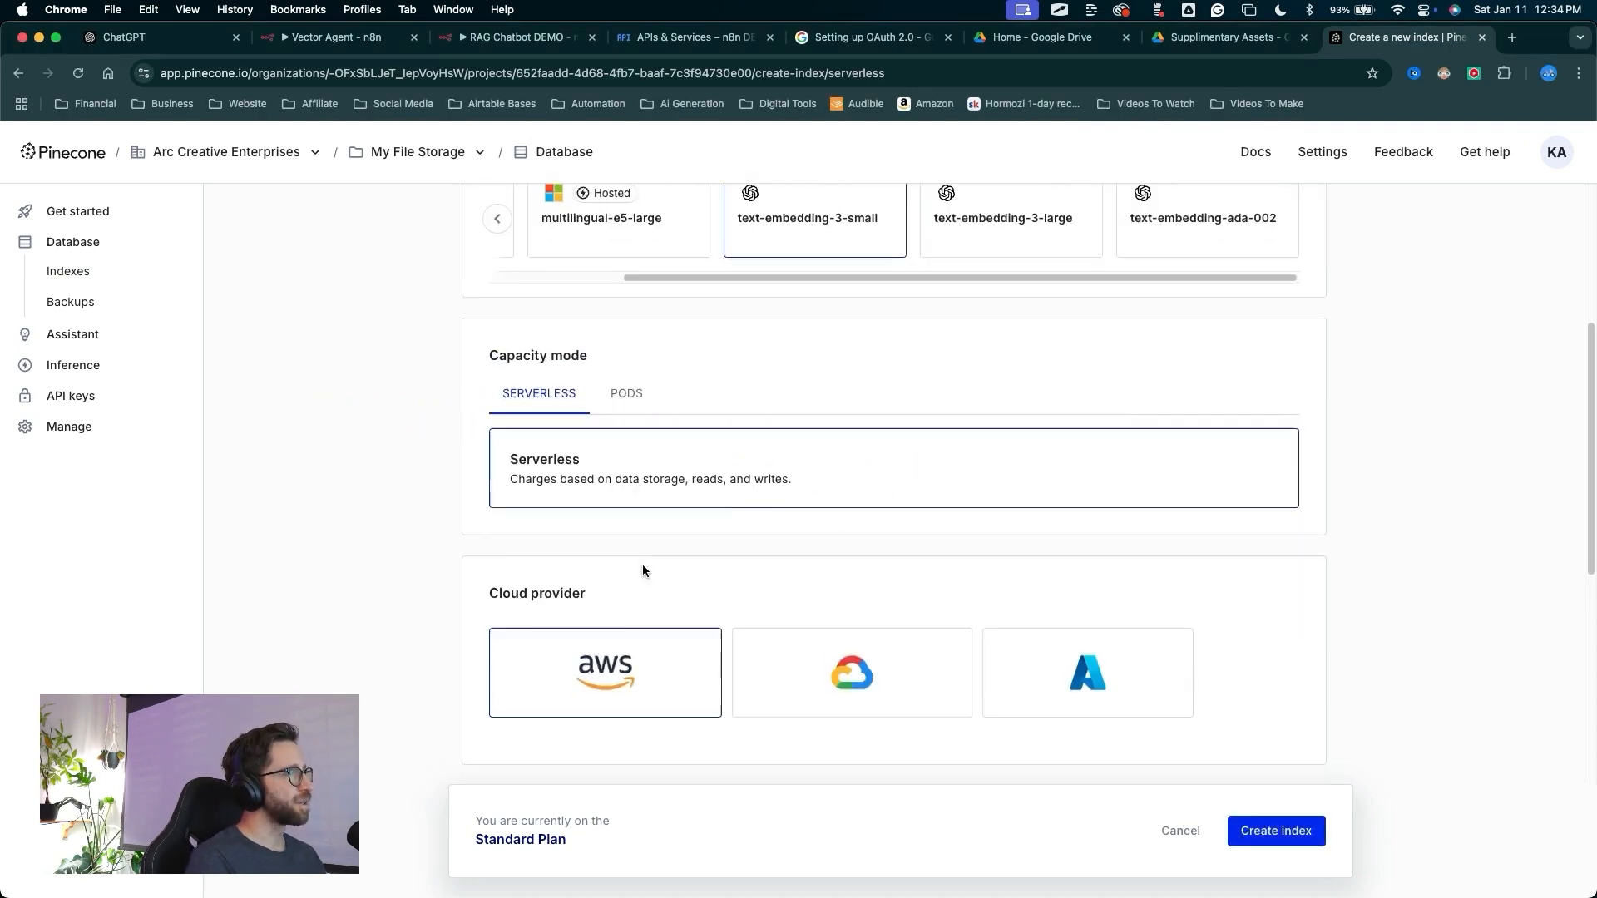
scroll(644, 569, down, 5)
scroll(645, 570, up, 3)
drag(429, 382, 582, 522)
key(Escape)
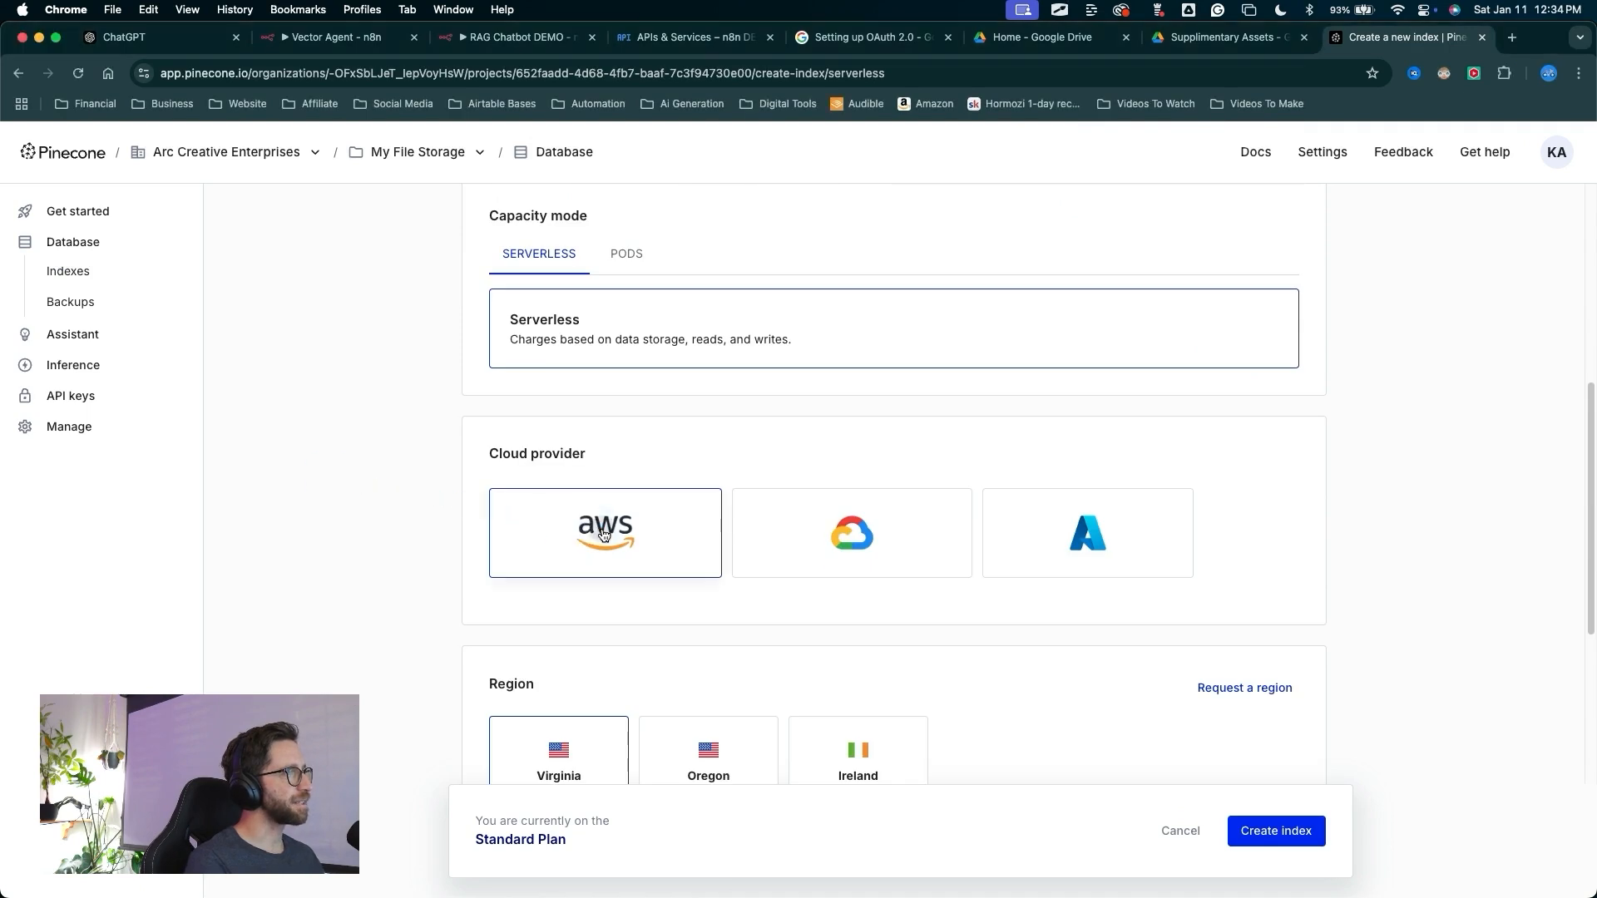
Select AWS in the Oregon us-west-2 region and create the index
scroll(604, 534, down, 2)
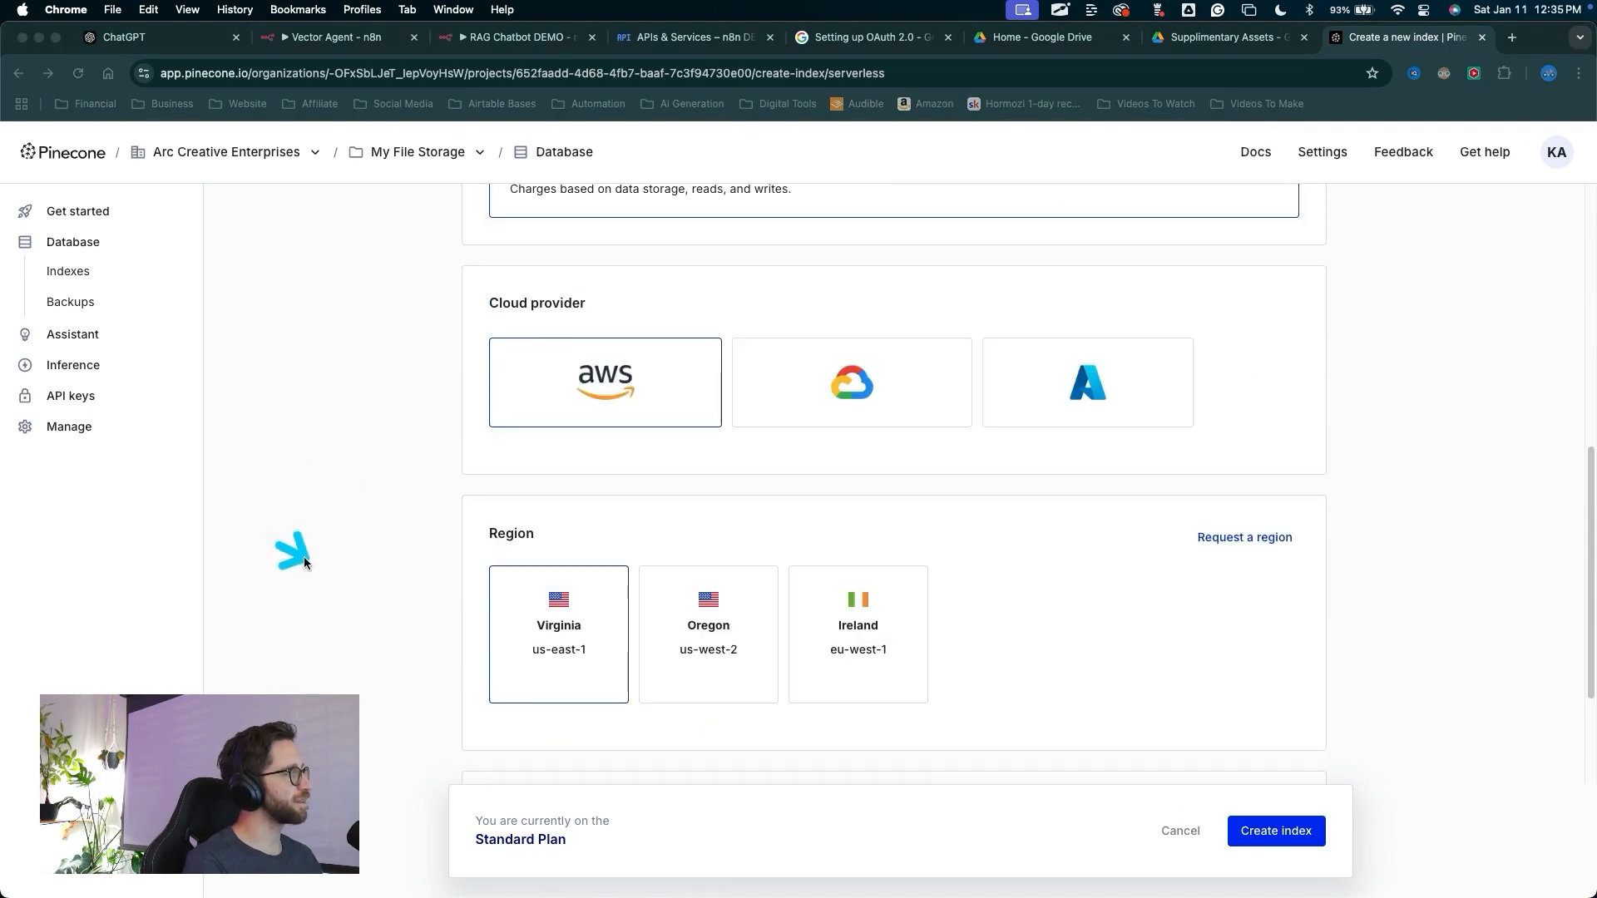
mouse_move(304, 563)
mouse_down()
mouse_move(507, 601)
mouse_move(527, 717)
mouse_move(503, 652)
mouse_move(492, 705)
mouse_move(496, 627)
mouse_move(503, 654)
mouse_up()
key(Escape)
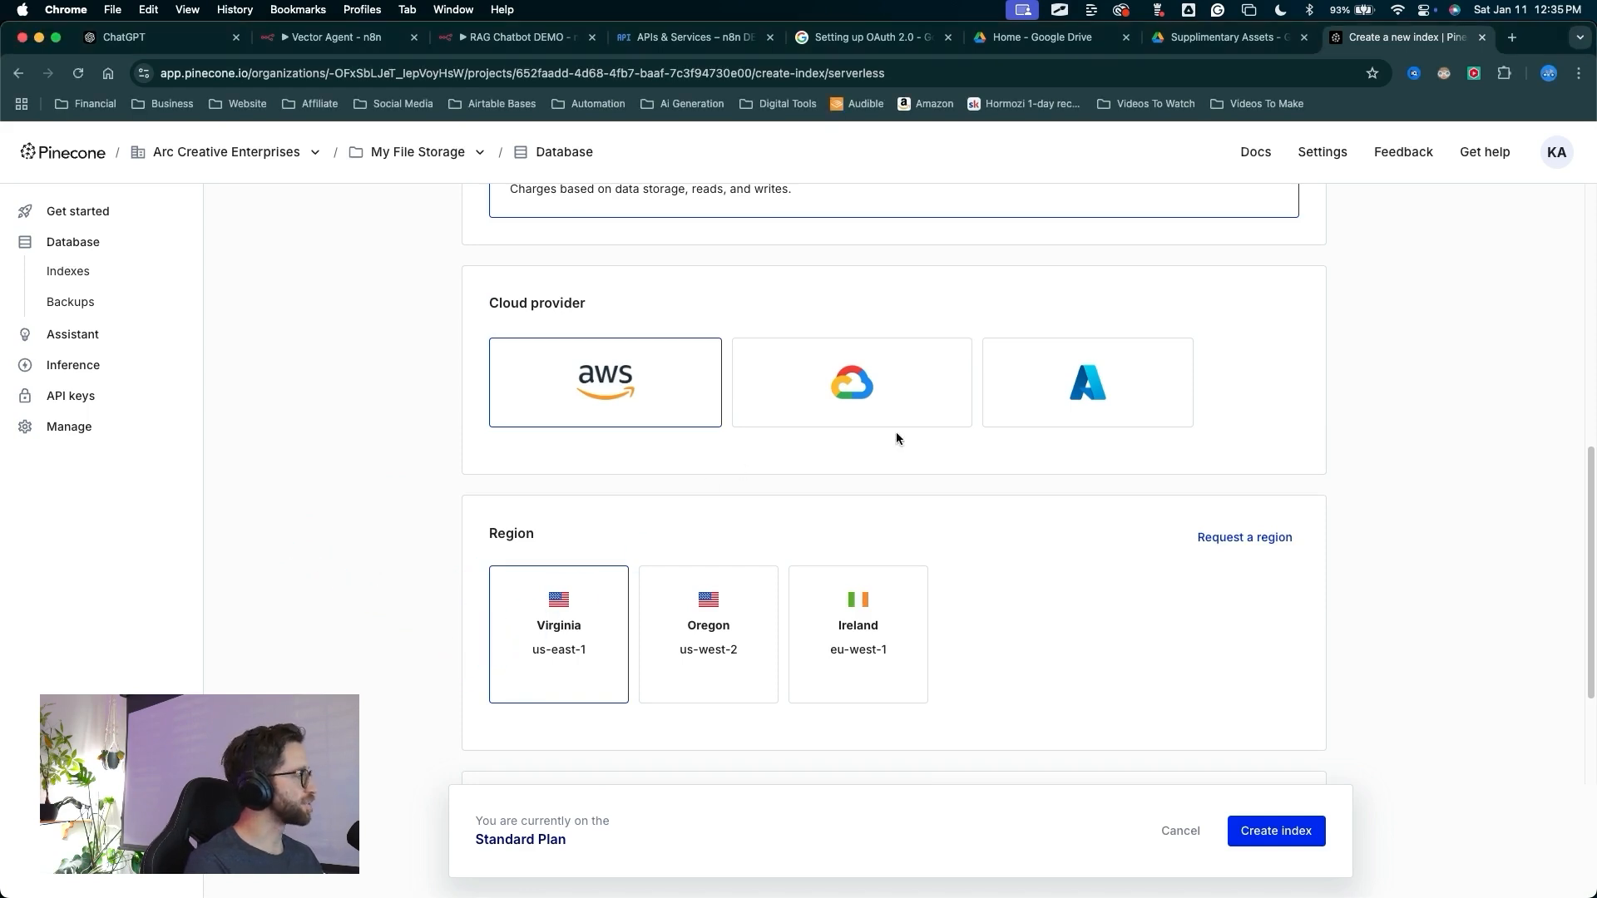
mouse_move(687, 438)
mouse_down()
mouse_move(716, 524)
mouse_move(642, 563)
mouse_move(813, 592)
mouse_move(752, 586)
mouse_move(716, 600)
mouse_move(717, 627)
mouse_up()
key(Escape)
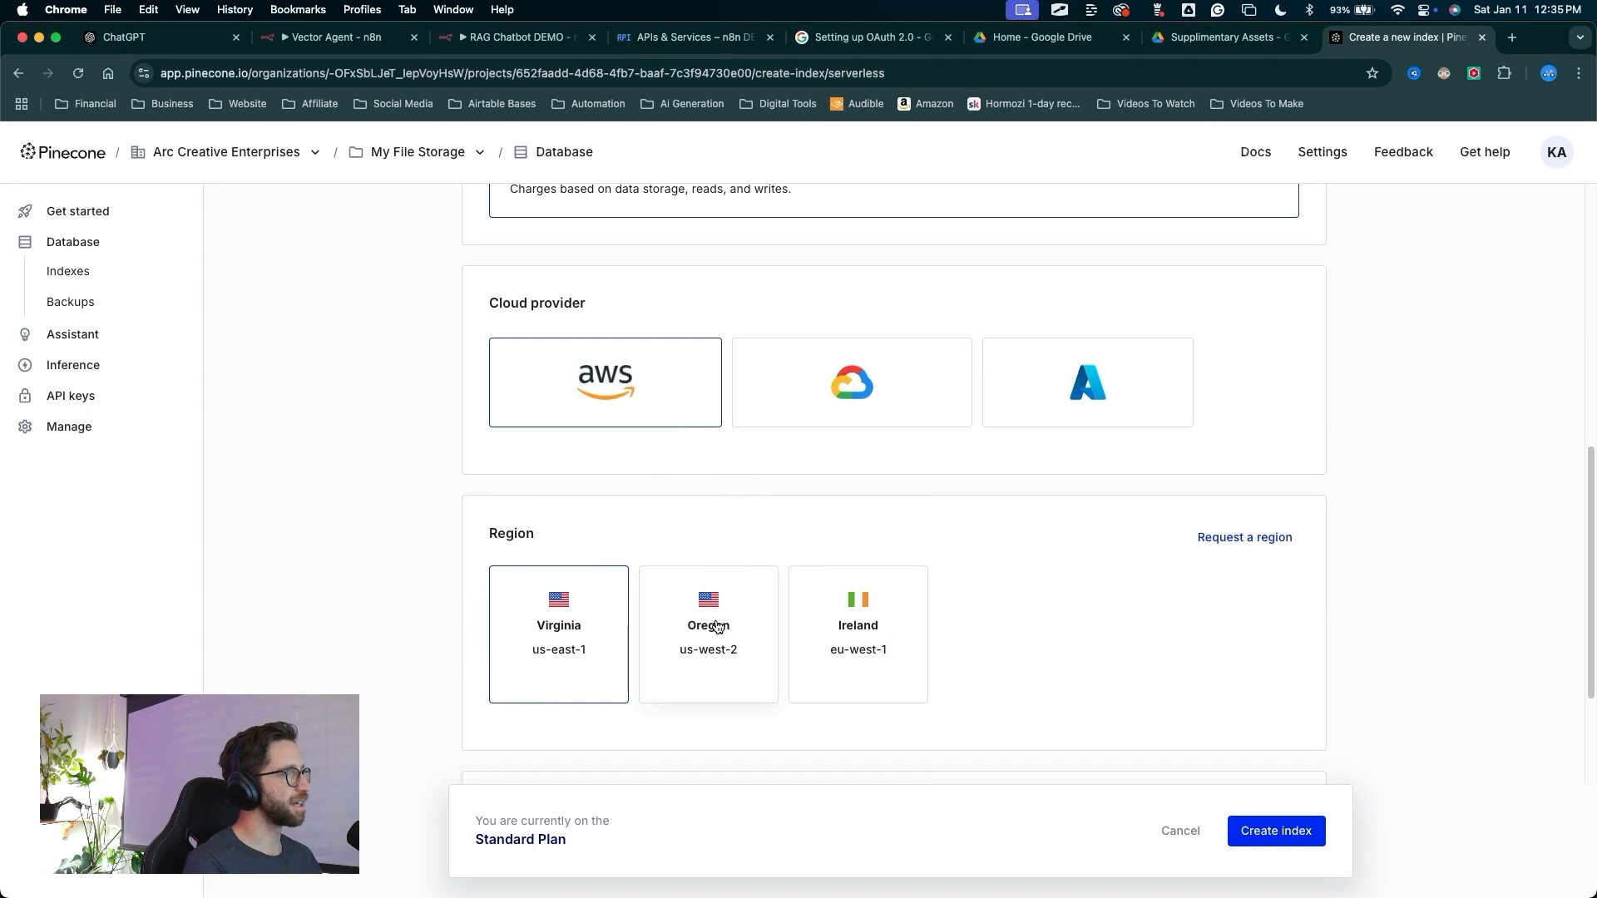
click(714, 632)
scroll(485, 538, down, 5)
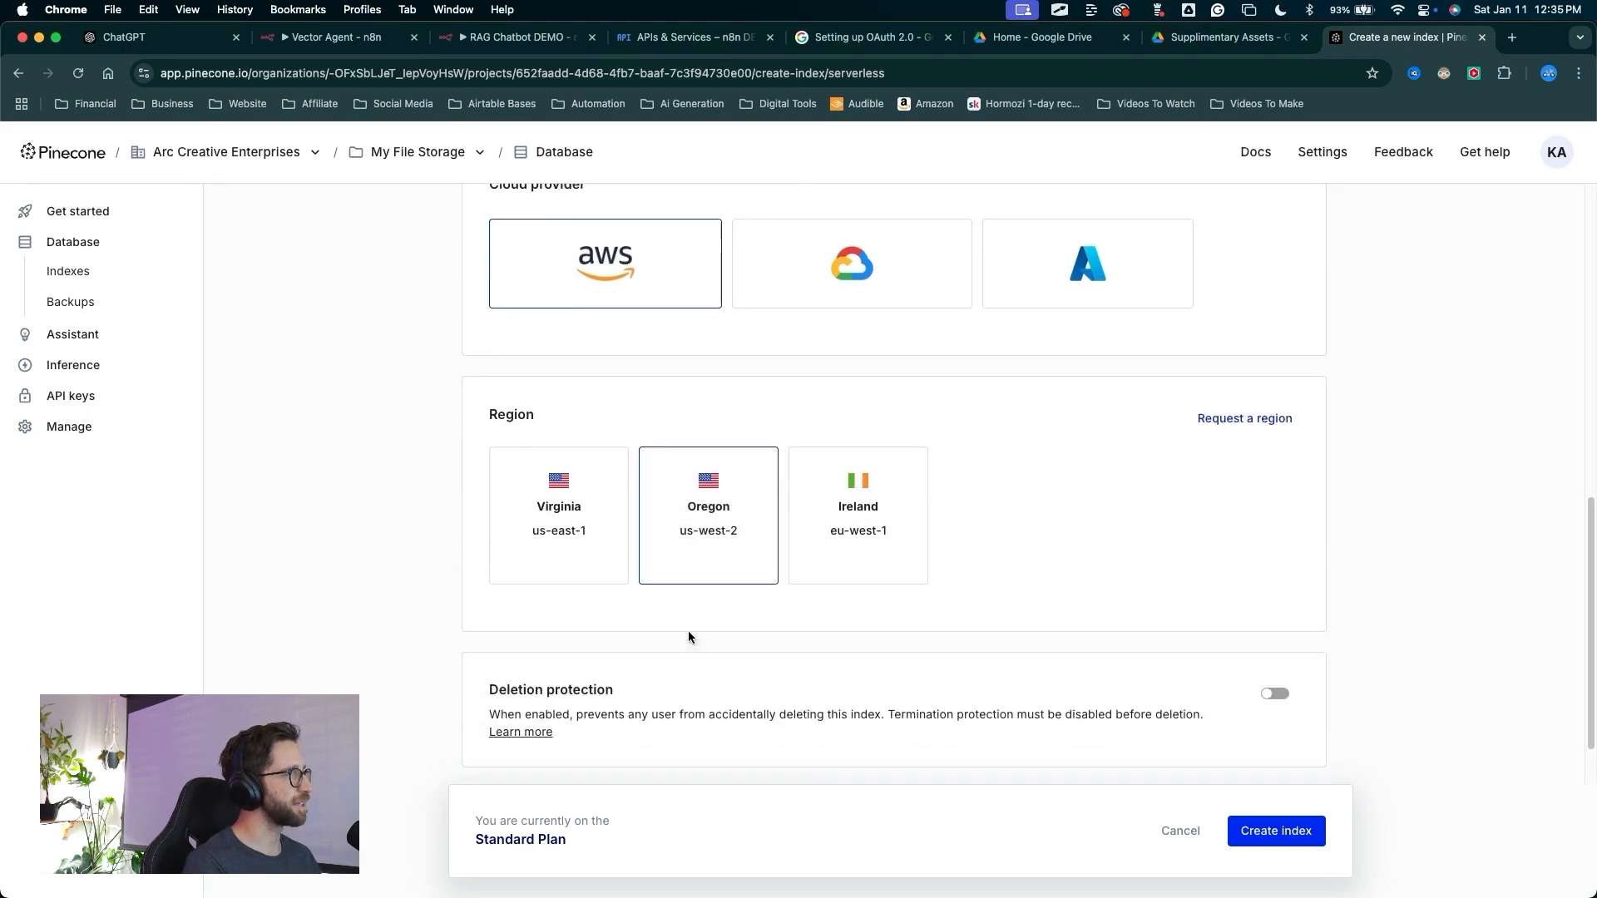
drag(968, 304, 1256, 774)
key(Escape)
click(1275, 831)
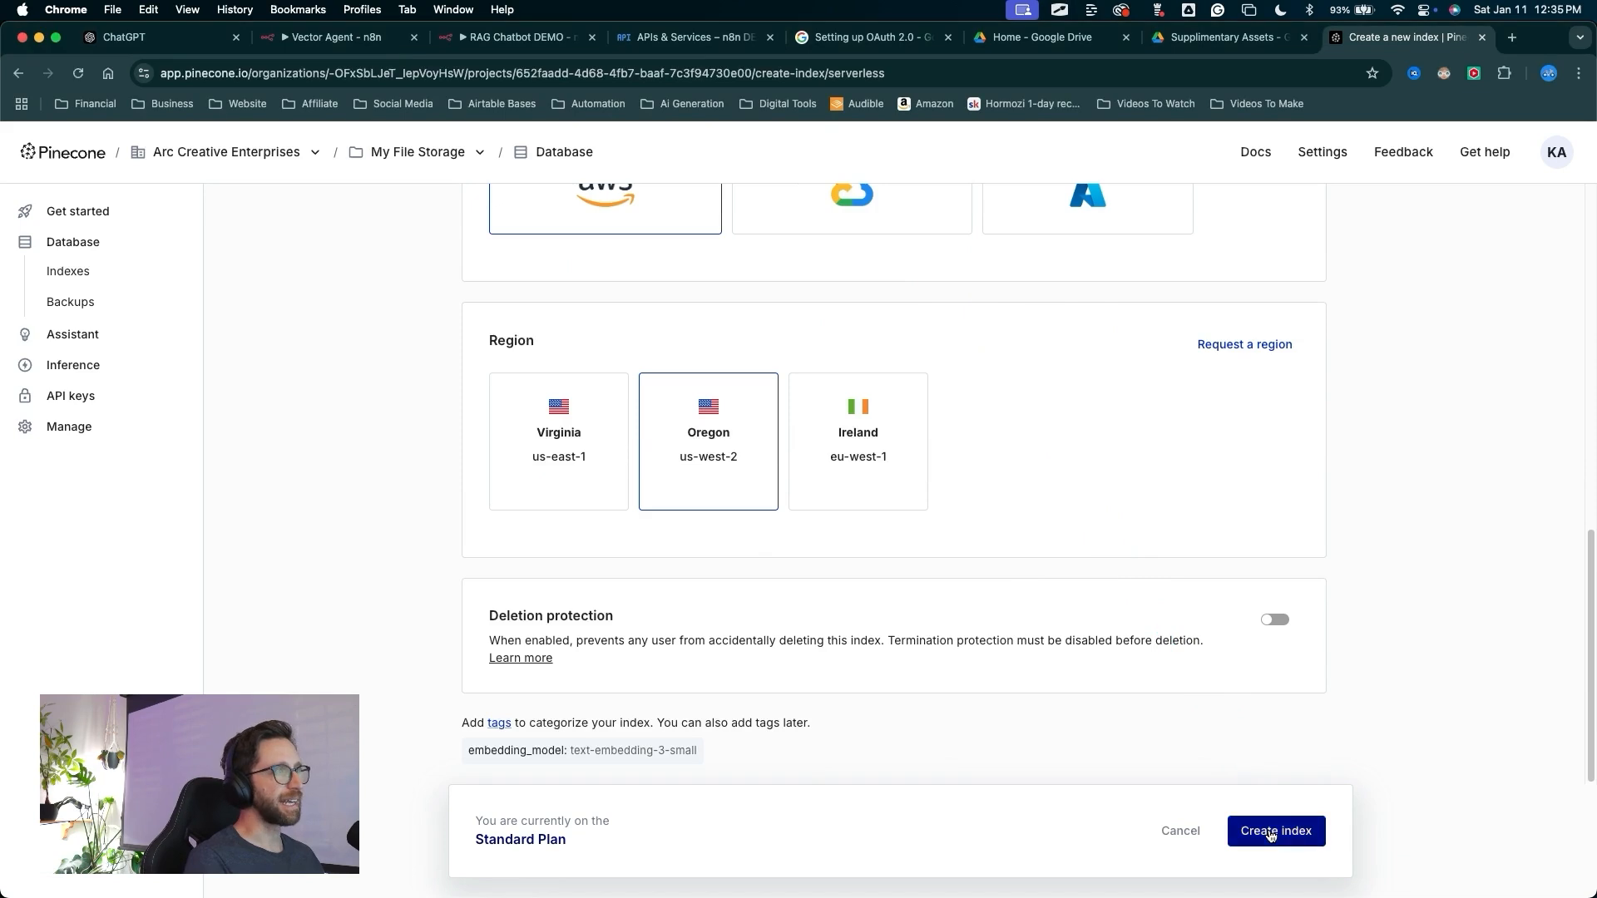
Review the new n8n index's details, host and dimensions from the index list
mouse_move(600, 779)
mouse_down()
mouse_move(349, 536)
mouse_move(438, 457)
mouse_move(702, 392)
mouse_move(475, 380)
mouse_up()
key(Escape)
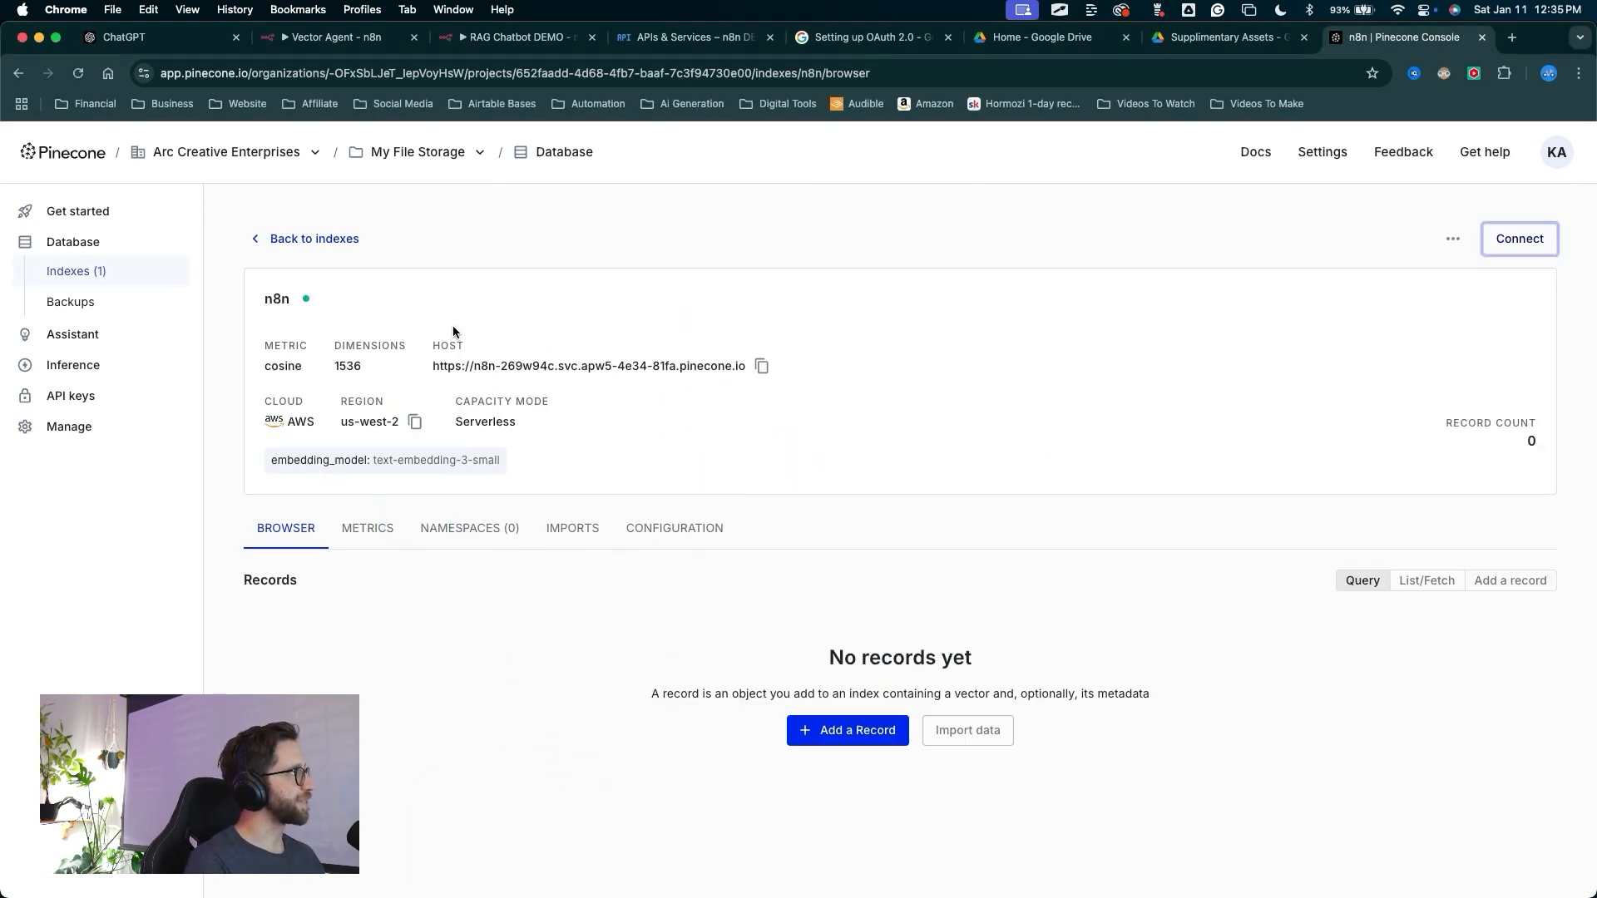
drag(380, 312, 337, 253)
key(Escape)
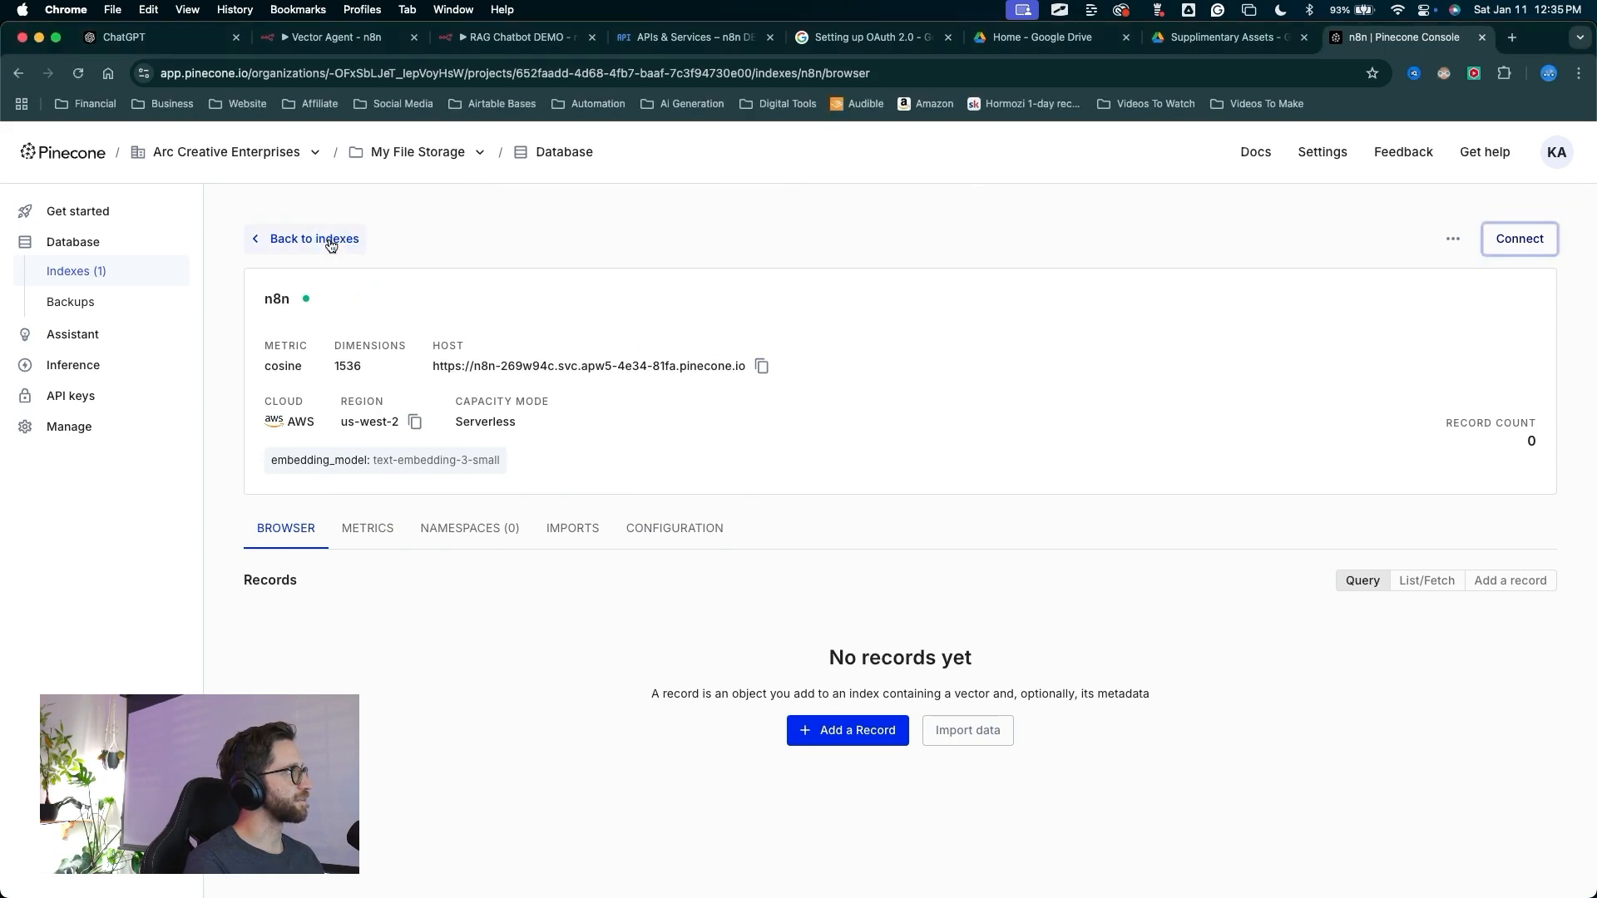
click(333, 241)
drag(697, 722, 326, 433)
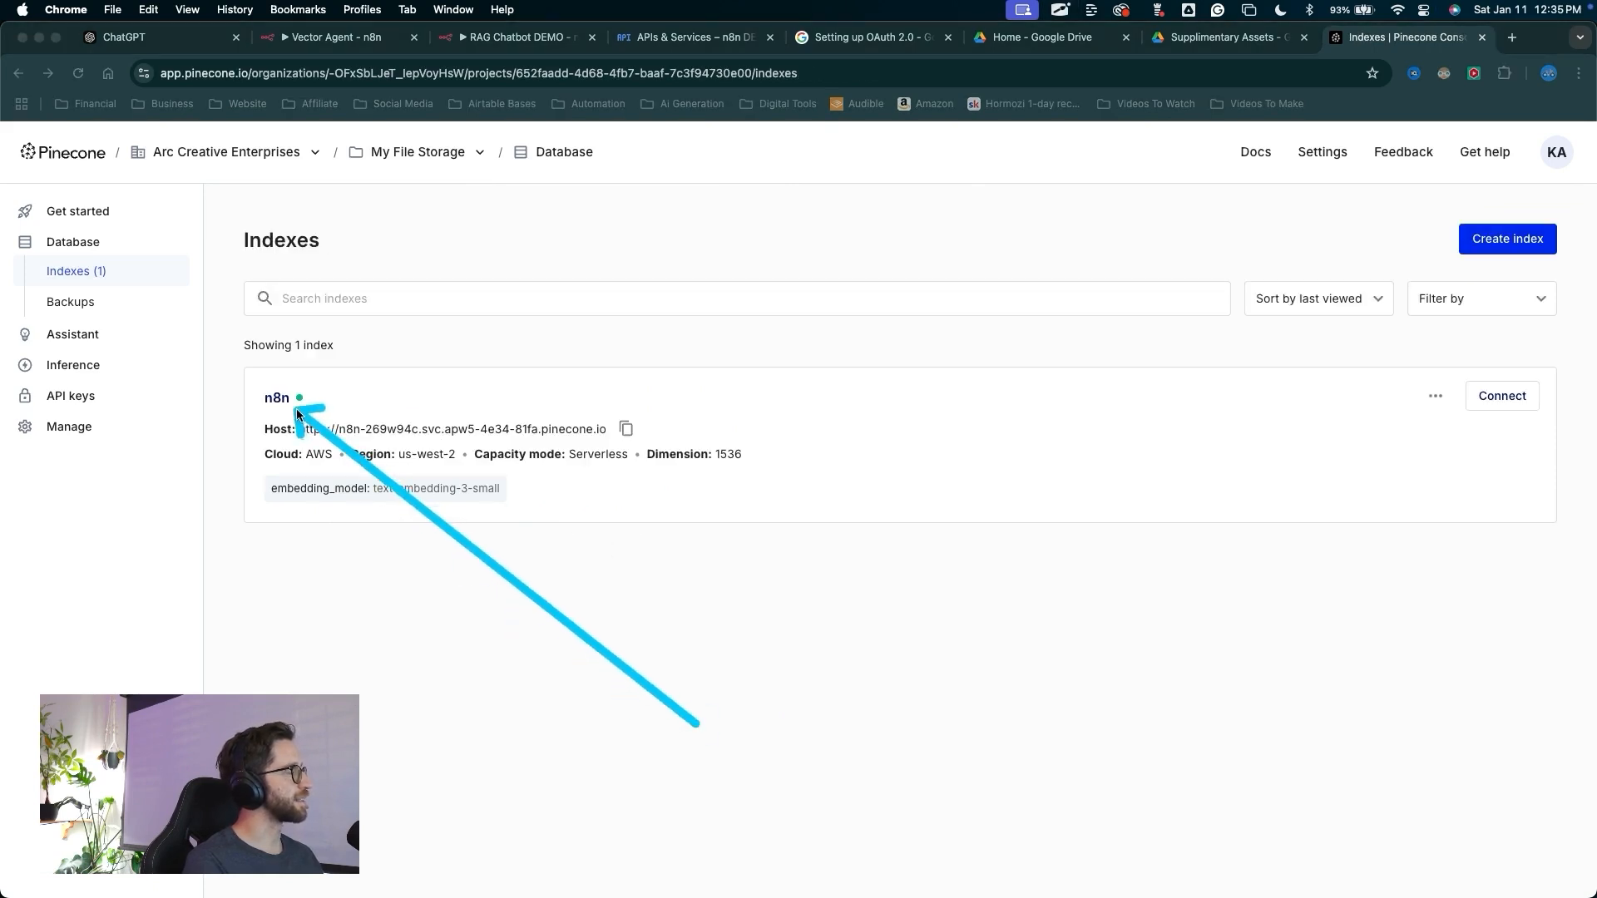
drag(965, 759, 482, 463)
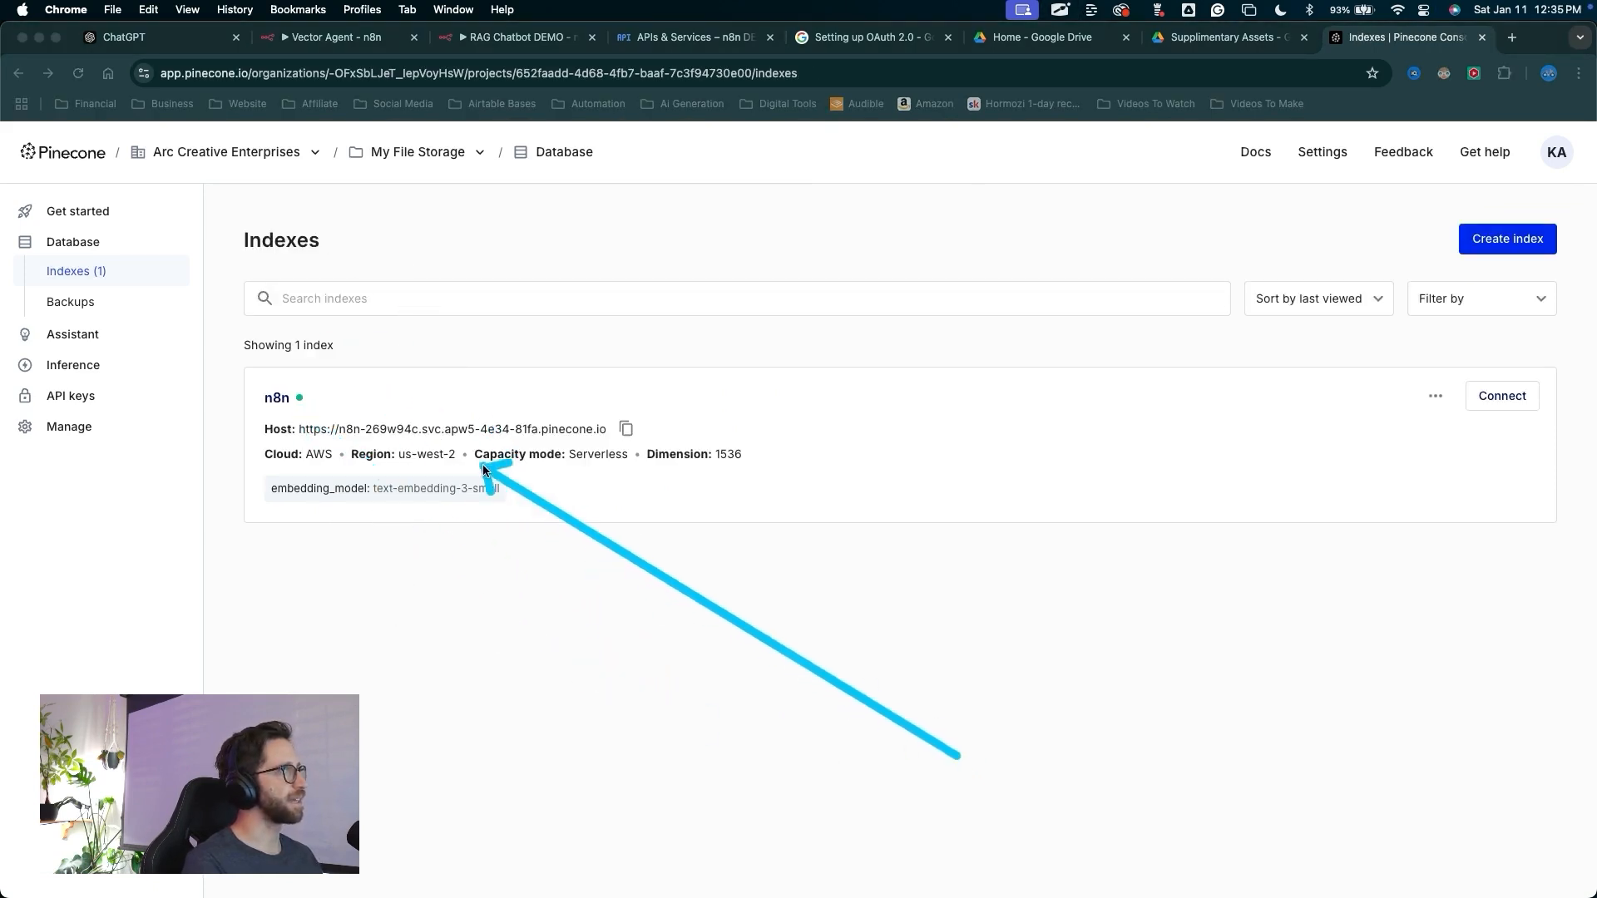
click(485, 461)
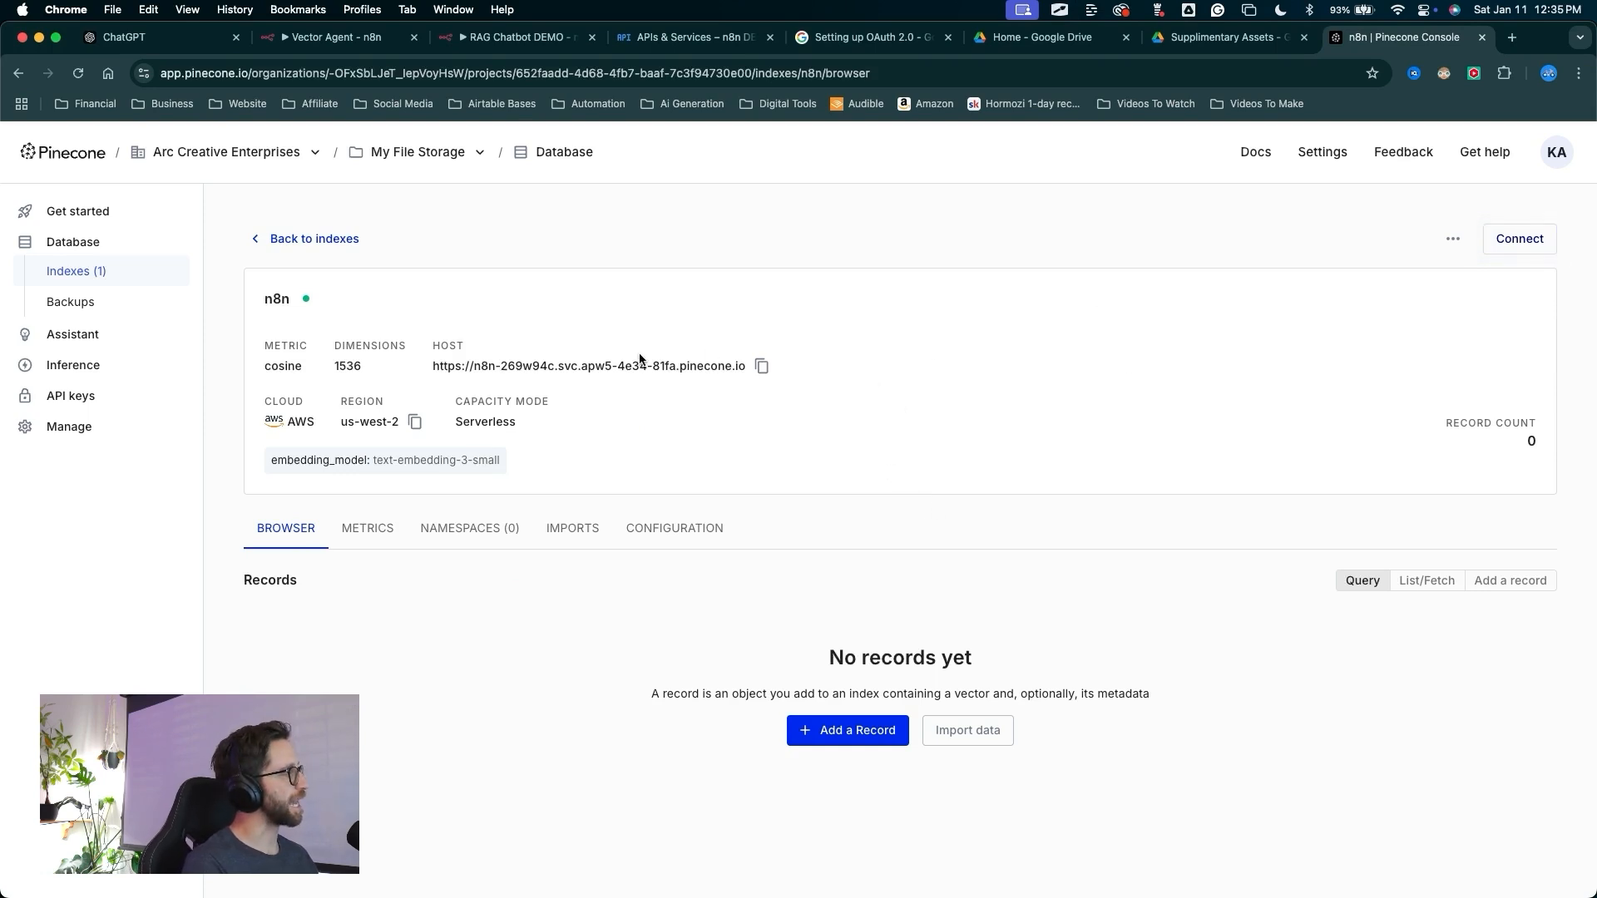
Create a new Pinecone API key named n8ndemo with All permissions
mouse_move(708, 186)
mouse_down()
mouse_move(339, 268)
mouse_move(376, 424)
mouse_up()
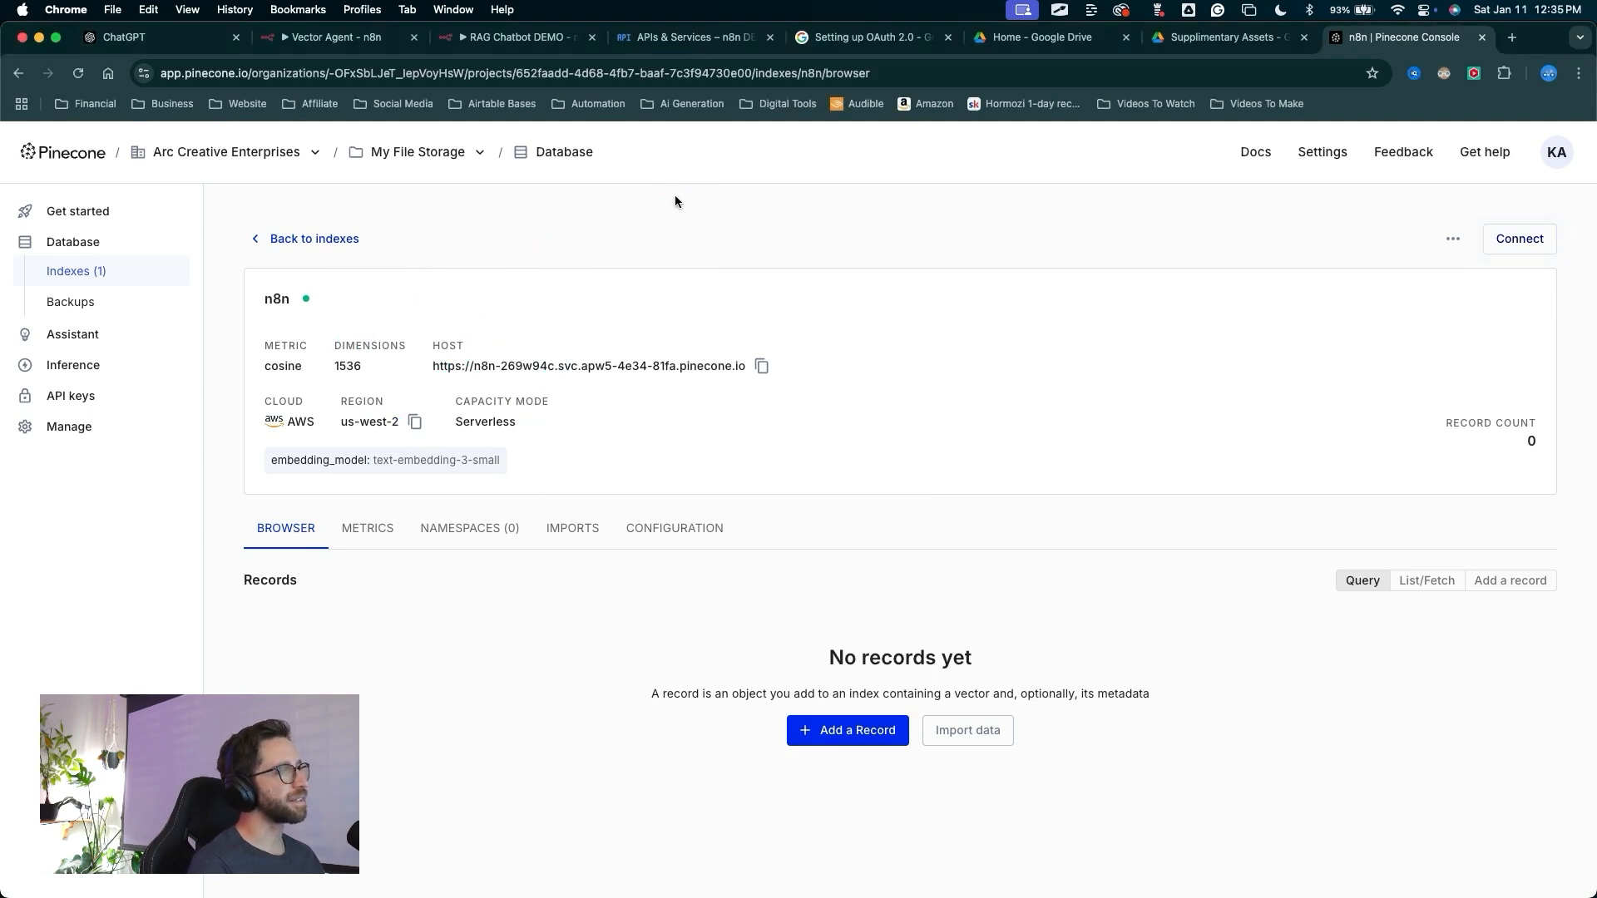
mouse_move(516, 208)
mouse_down()
mouse_move(67, 341)
mouse_move(103, 385)
mouse_up()
click(78, 398)
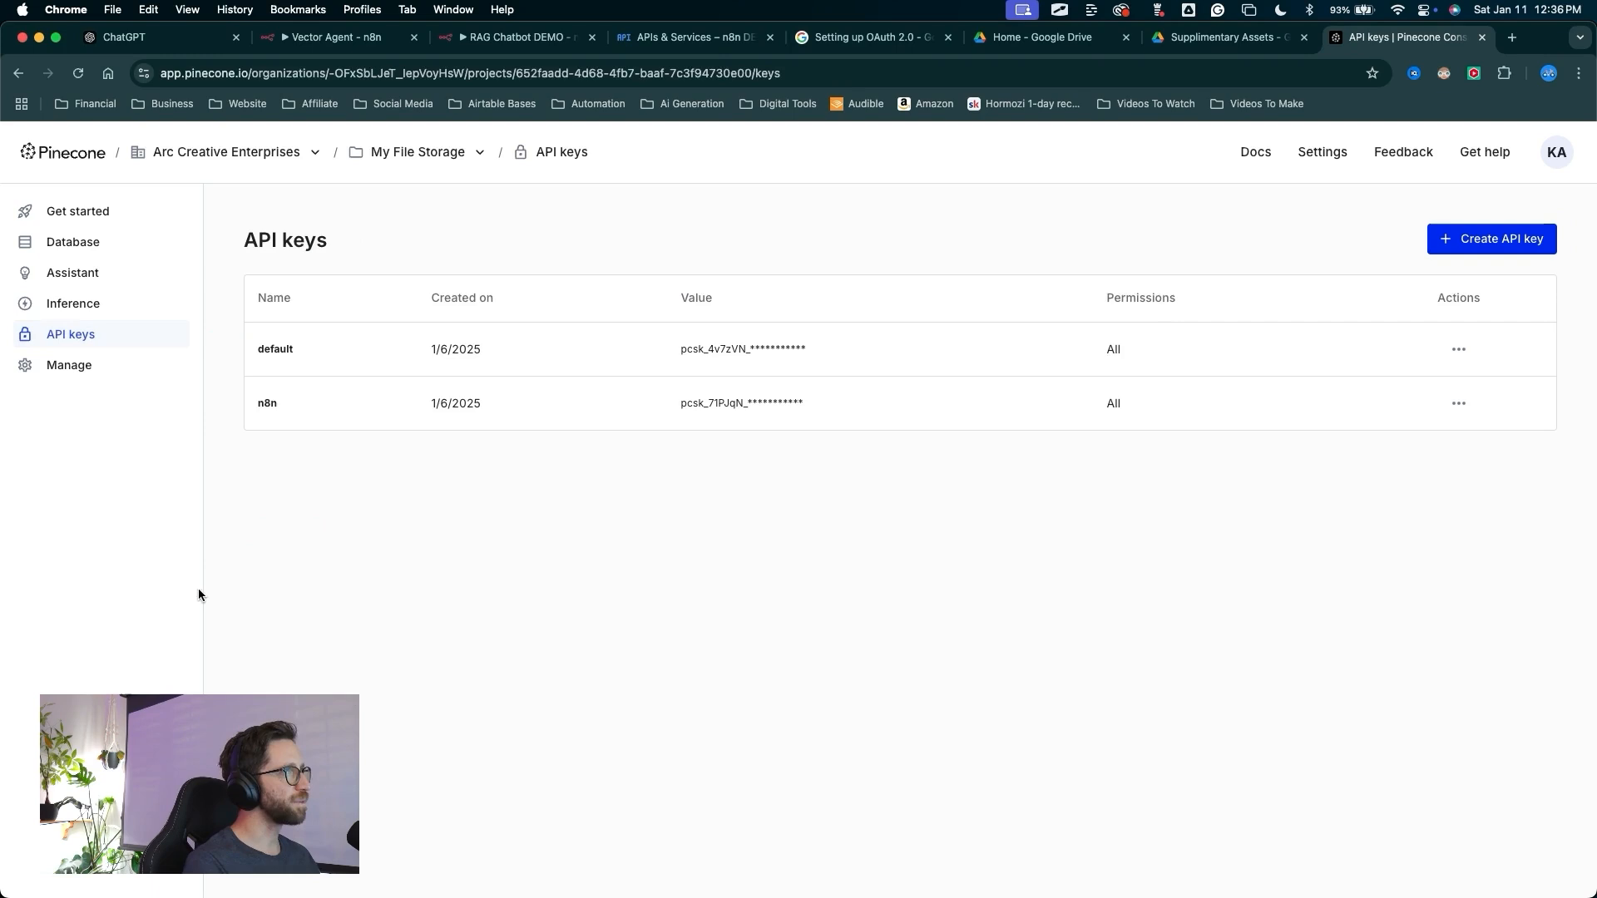
drag(1073, 645, 1434, 236)
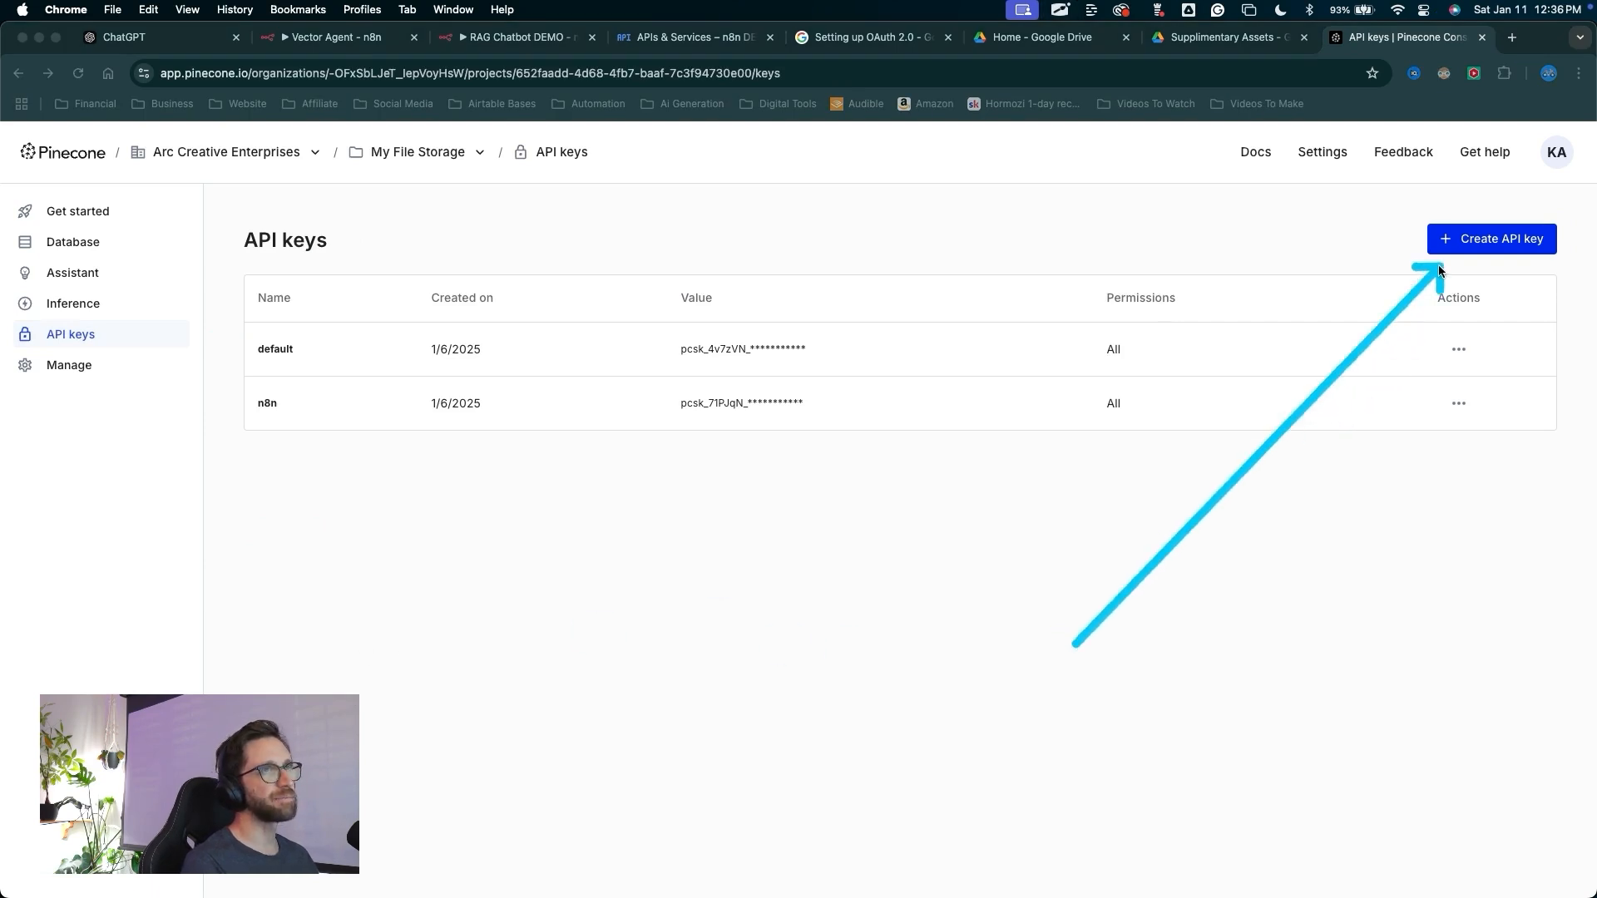
click(1467, 253)
text(n8n)
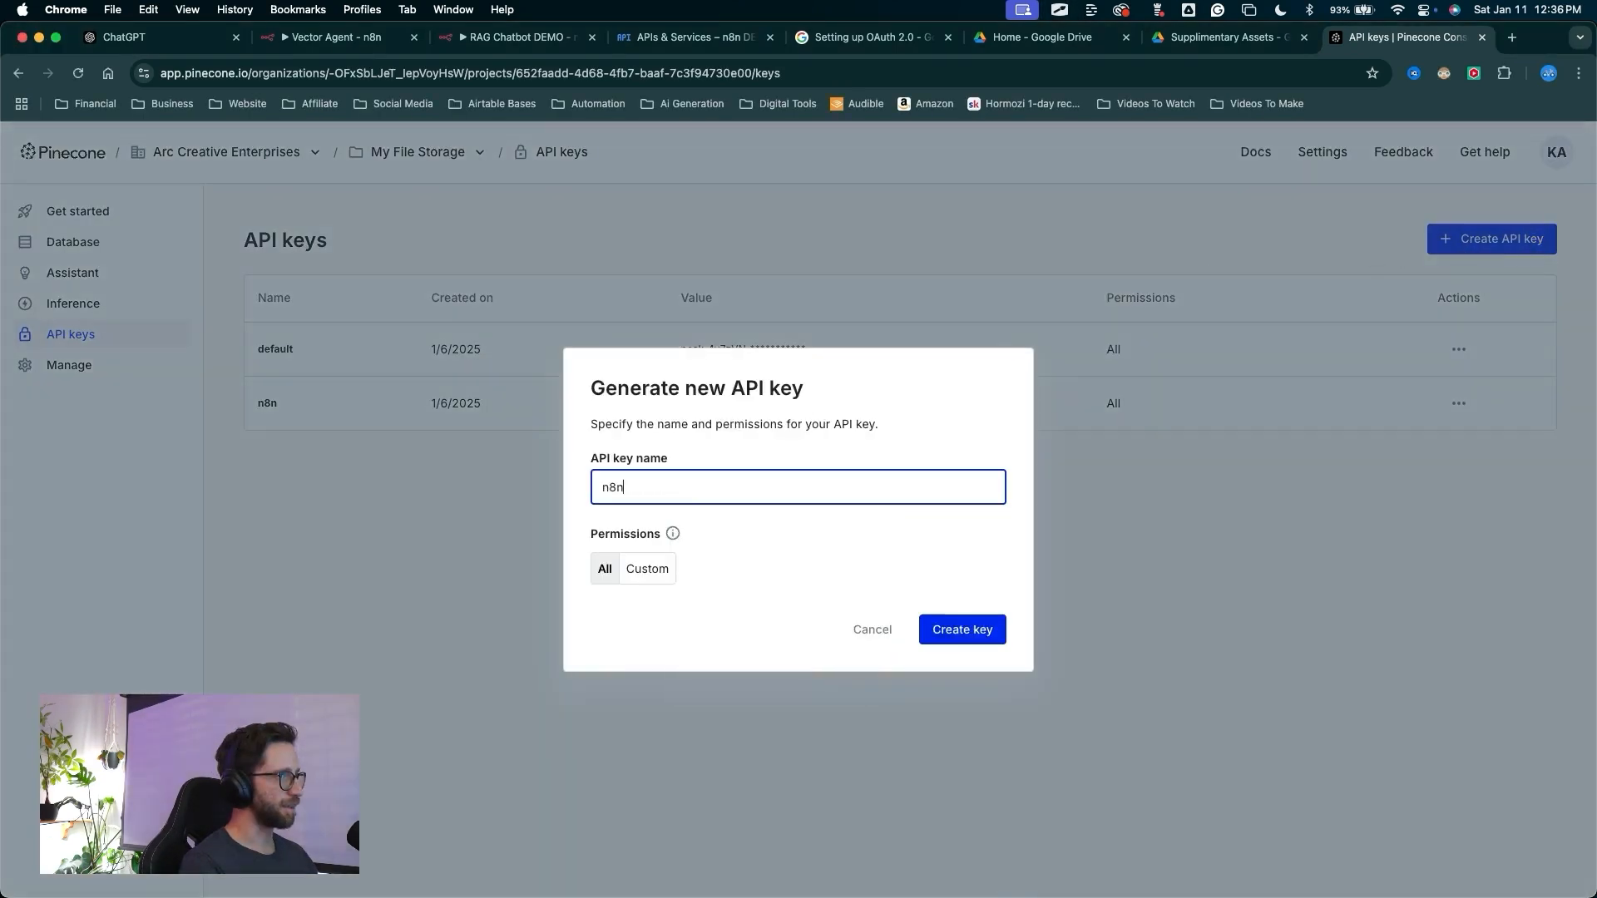
text(demo)
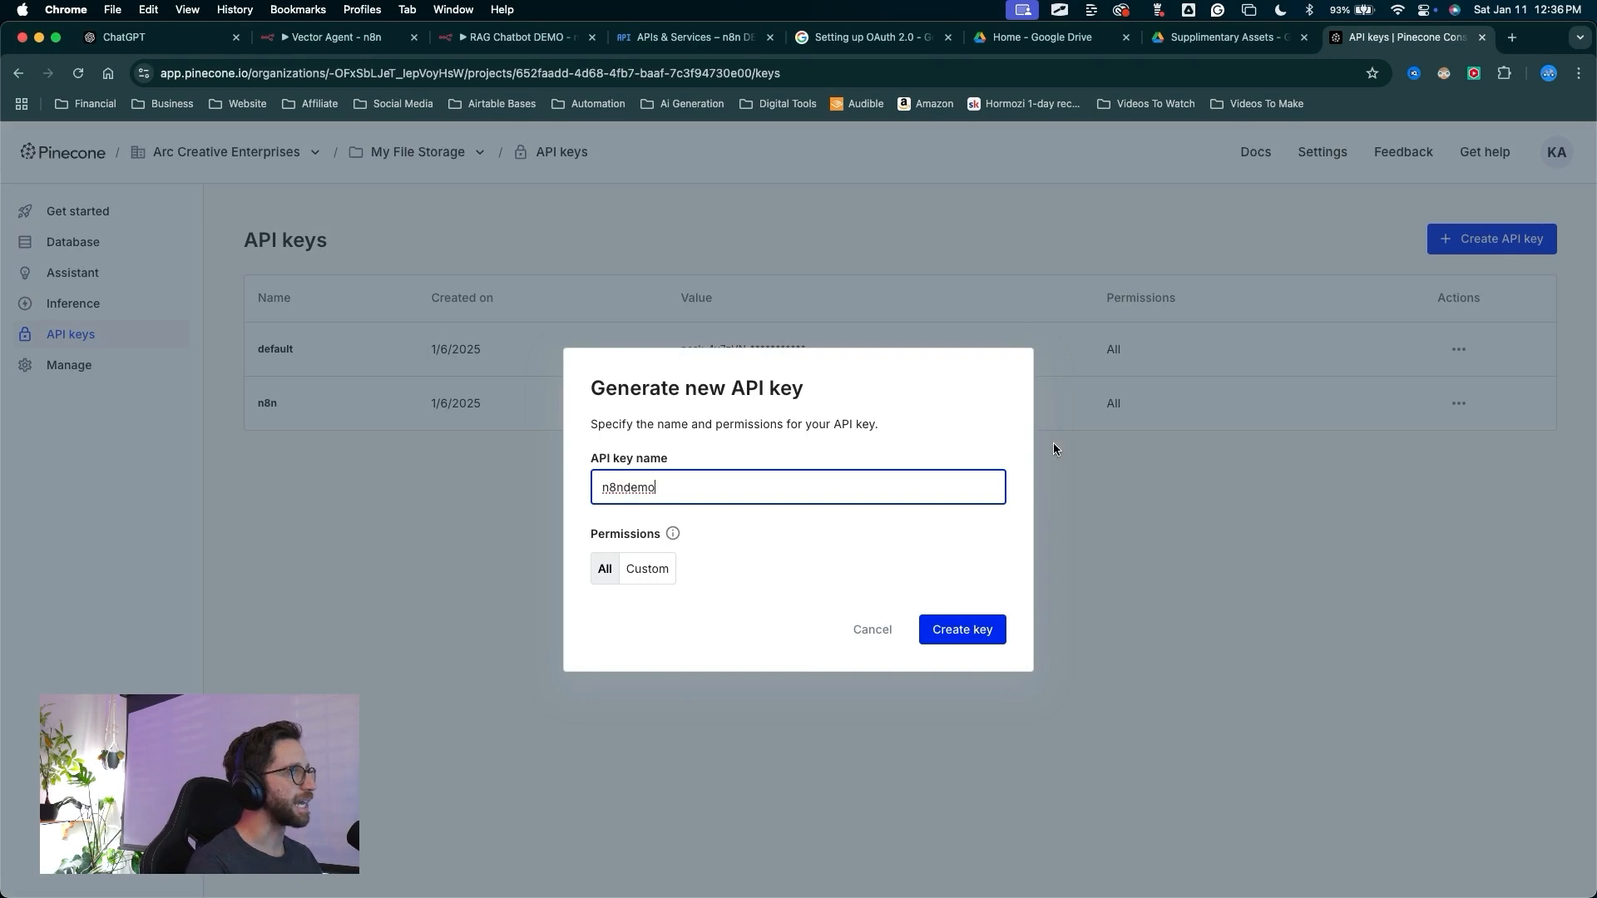
key(ctrl+a)
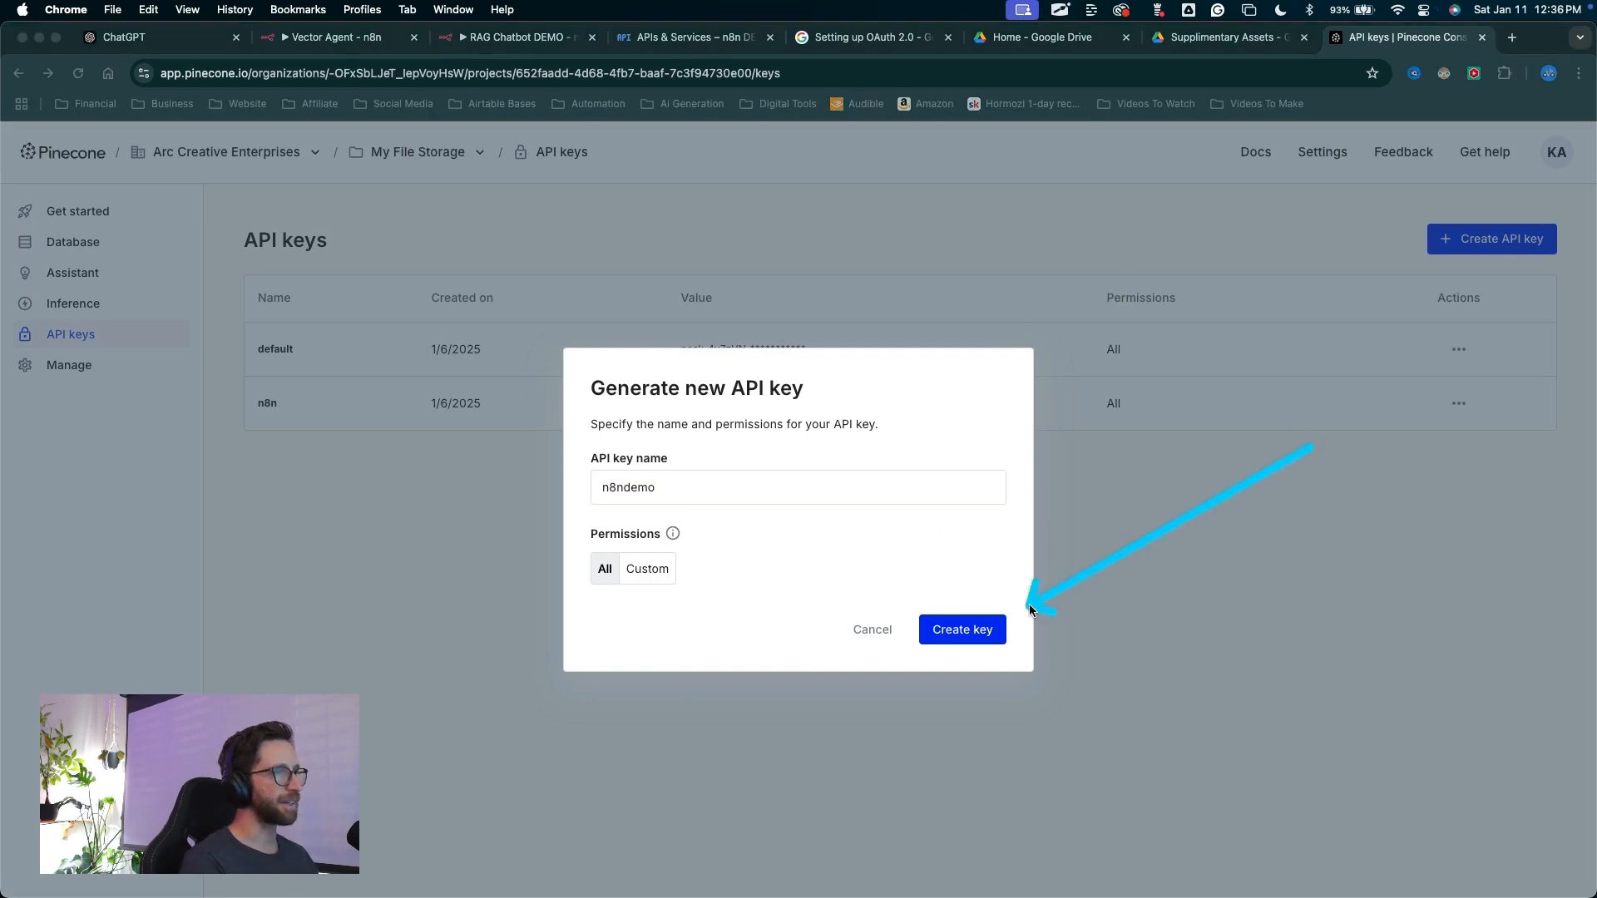
key(ctrl+a)
click(962, 630)
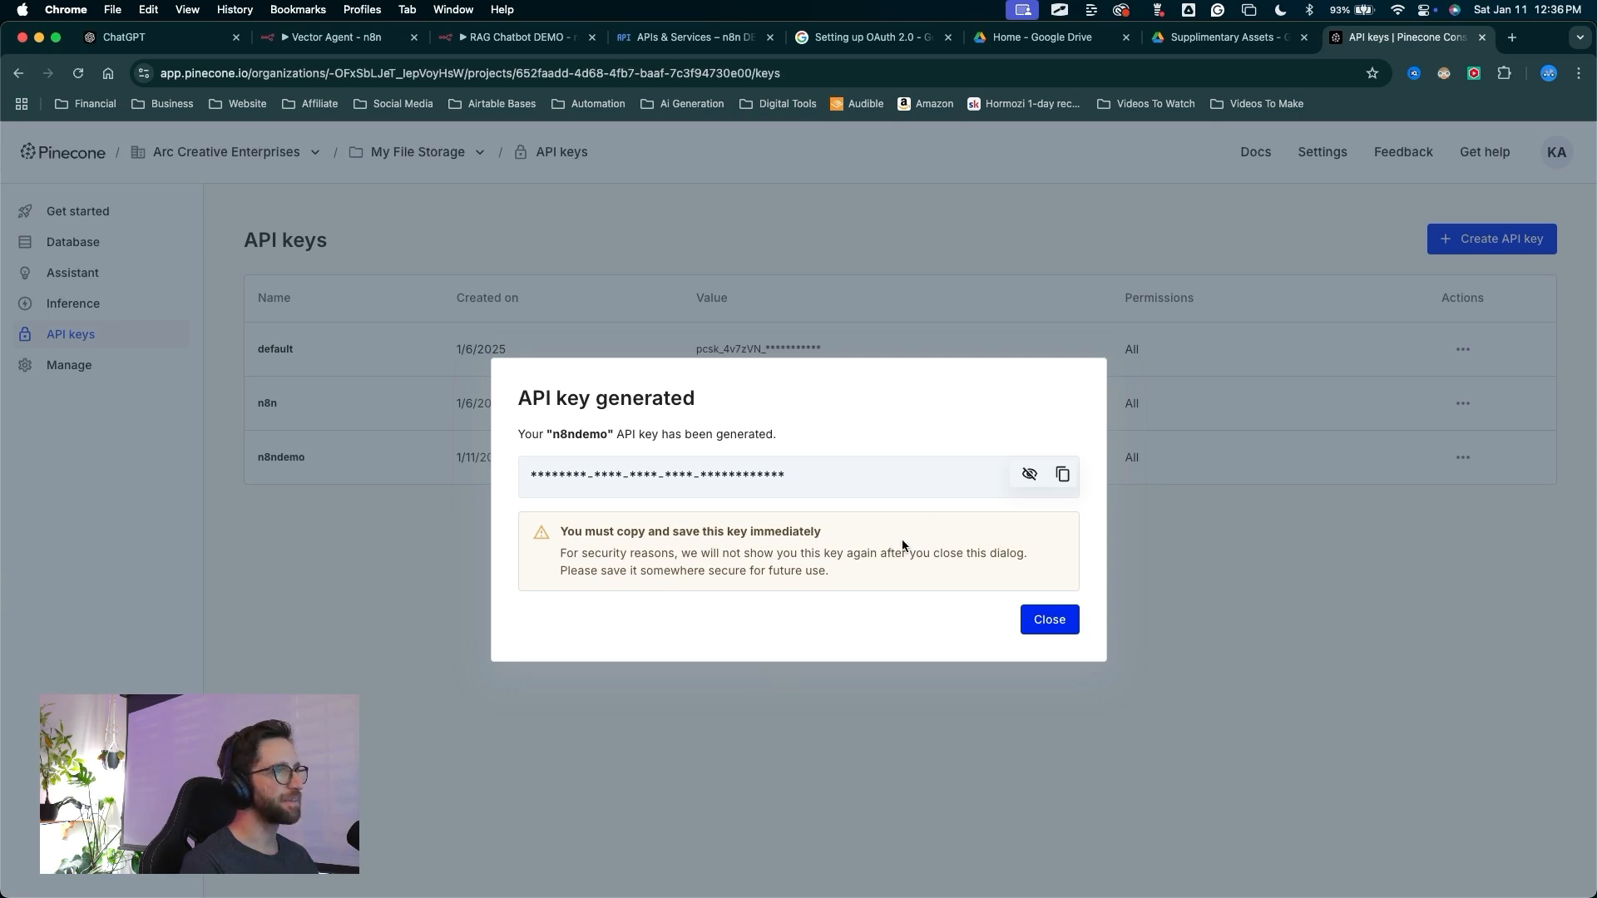
Copy the generated API key and close the dialog
key(ctrl+a)
drag(766, 625, 1058, 480)
key(ctrl+a)
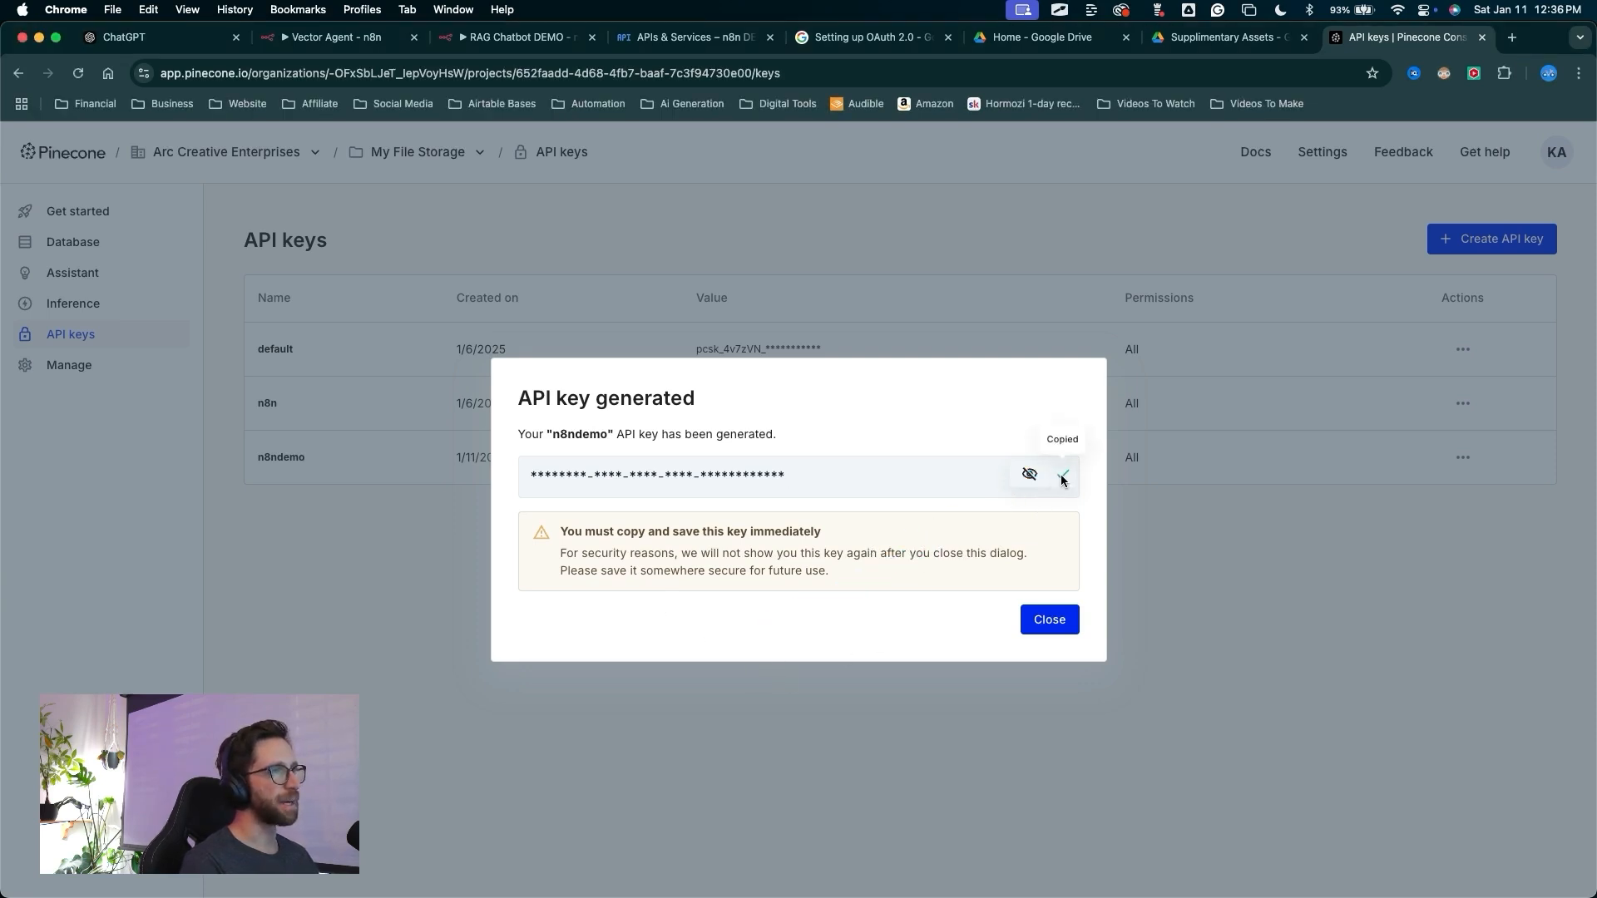
key(ctrl+a)
drag(789, 774, 1001, 635)
key(ctrl+a)
click(1036, 622)
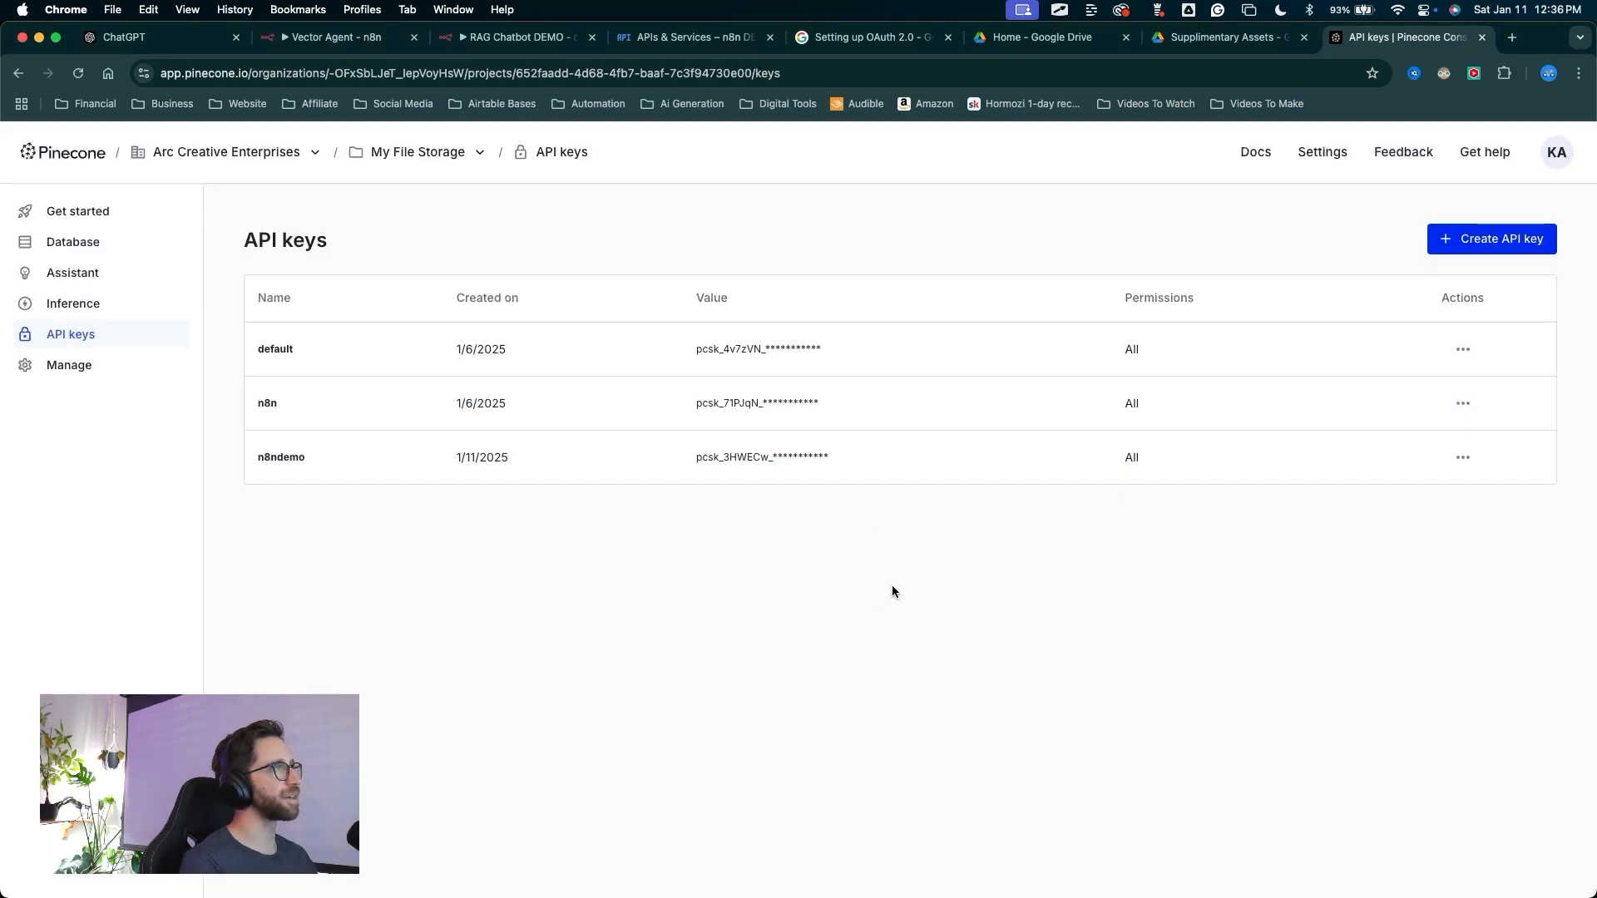
Back in the workflow's Pinecone Vector Store node, create a new Pinecone credential by pasting the copied API key and save it
click(536, 38)
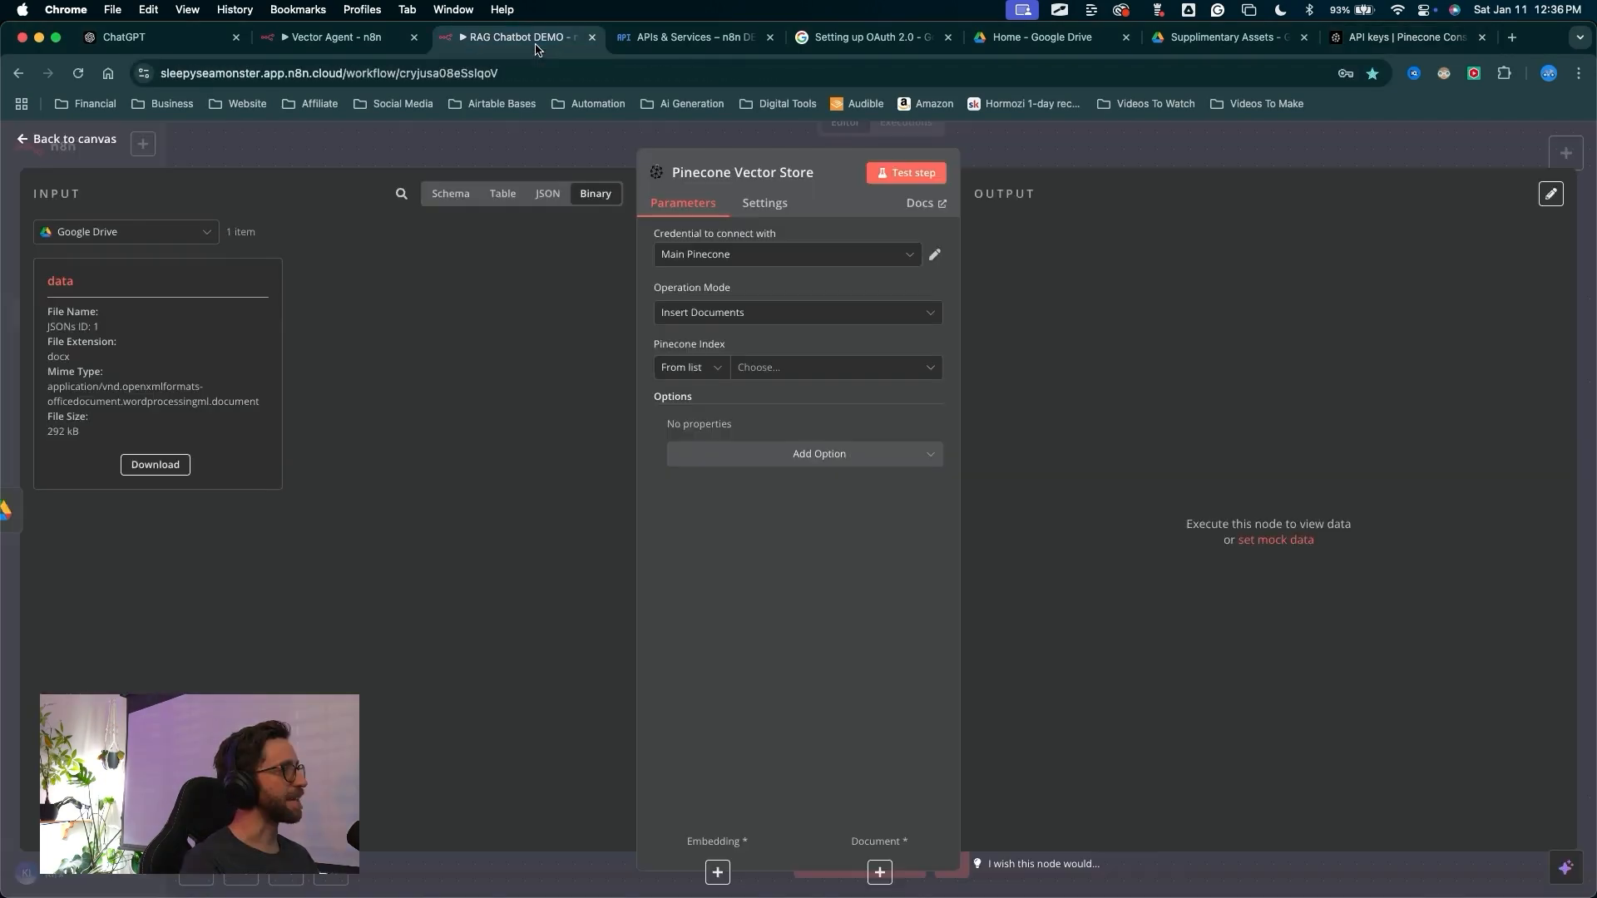
drag(338, 513, 657, 258)
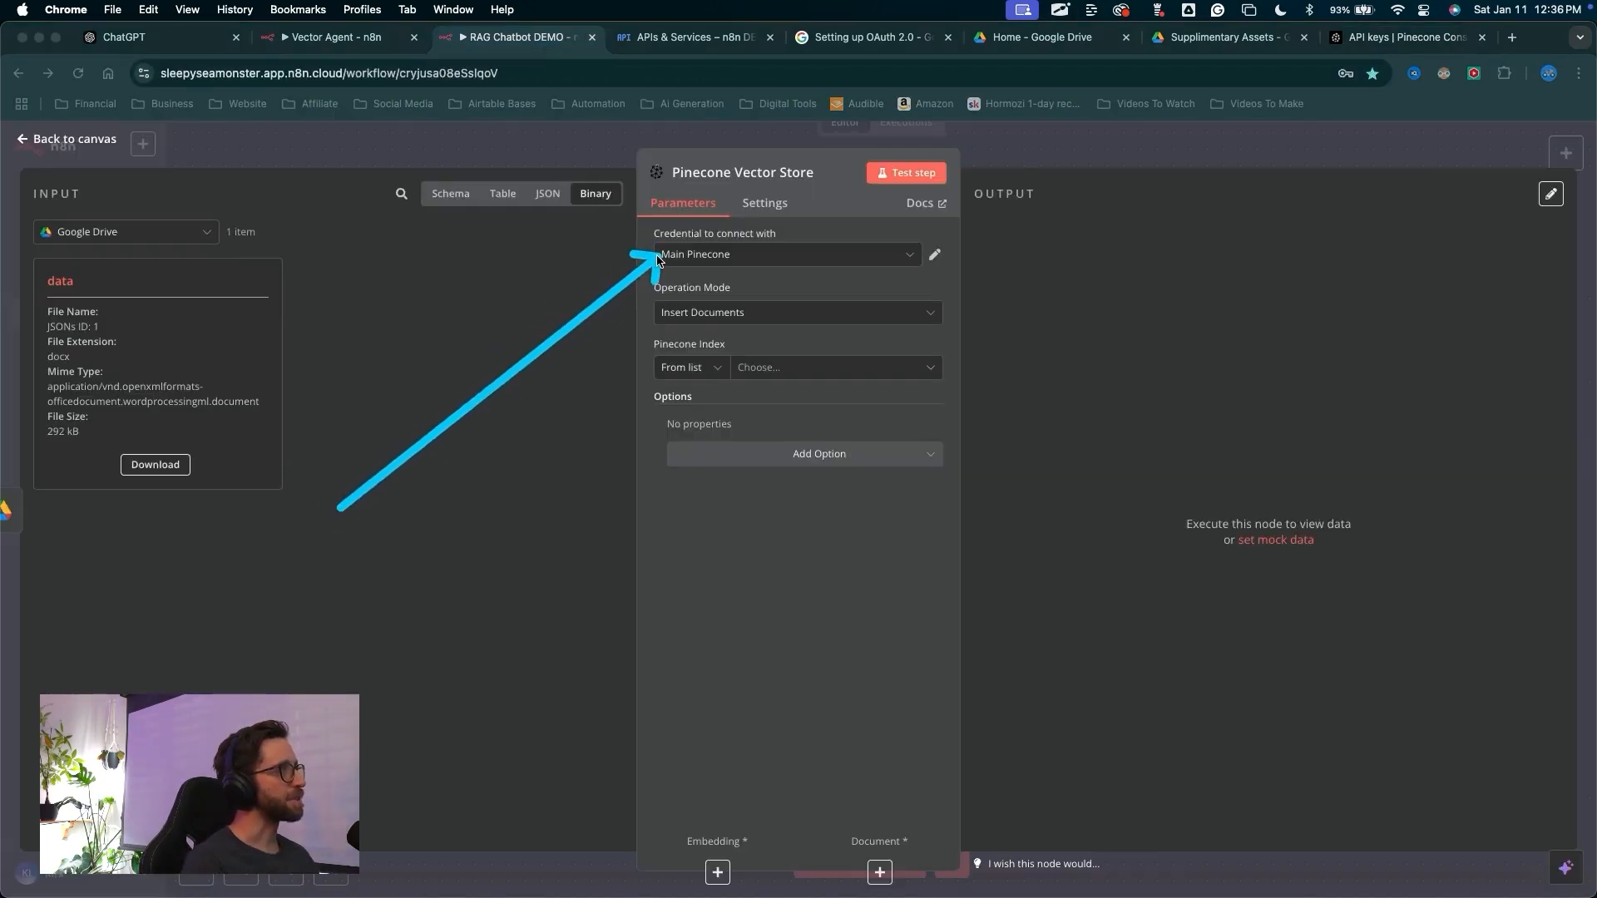
key(ctrl+a)
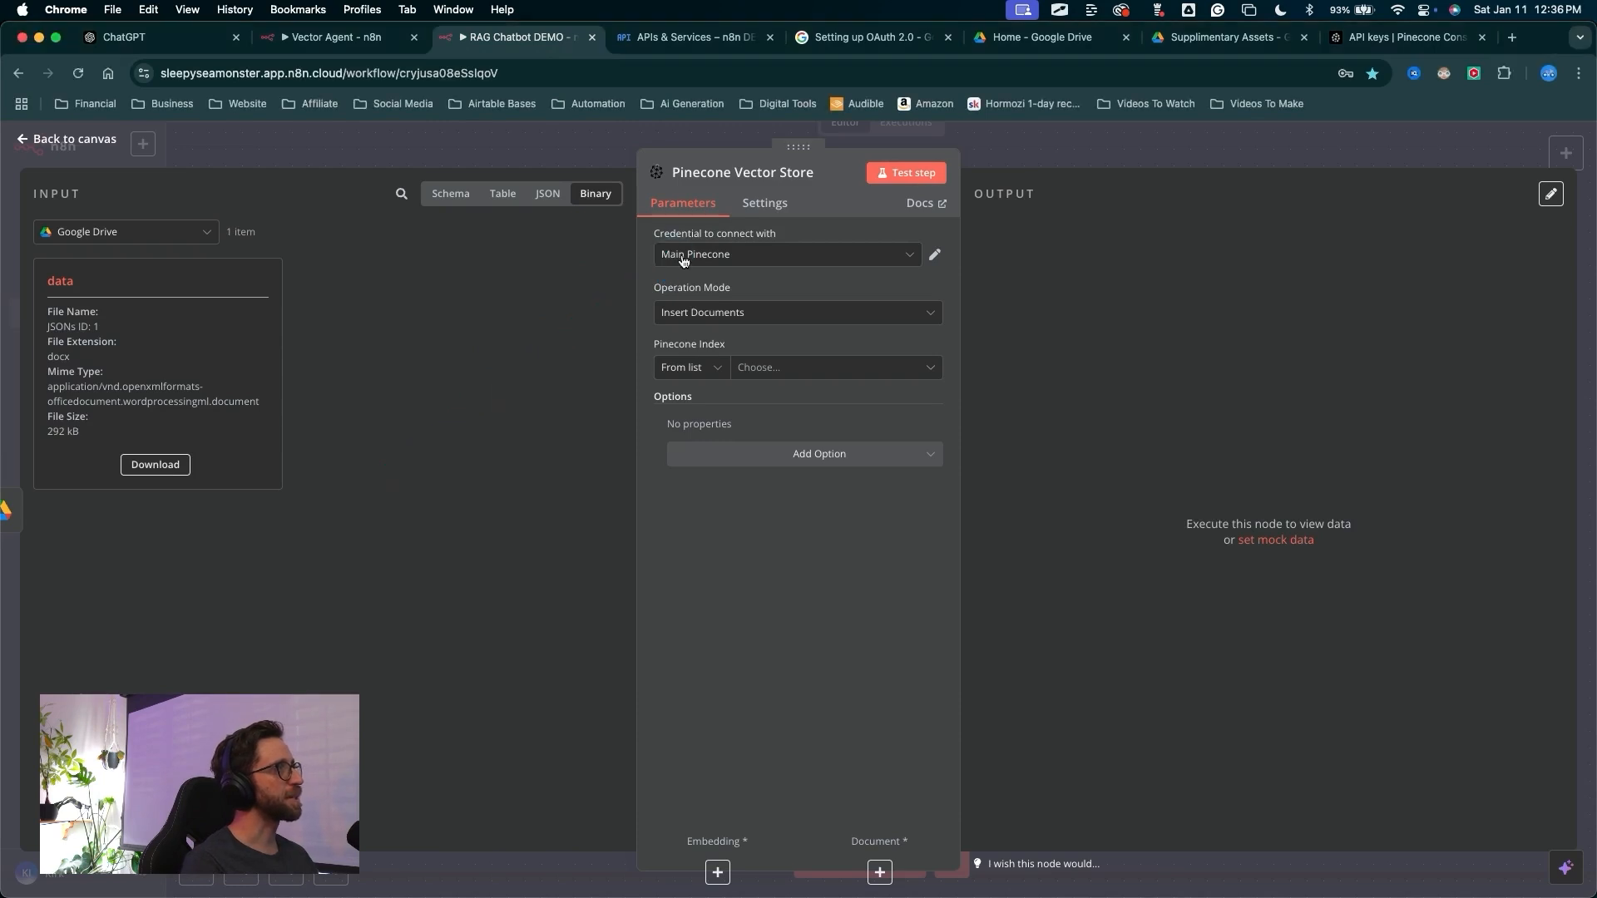
click(682, 261)
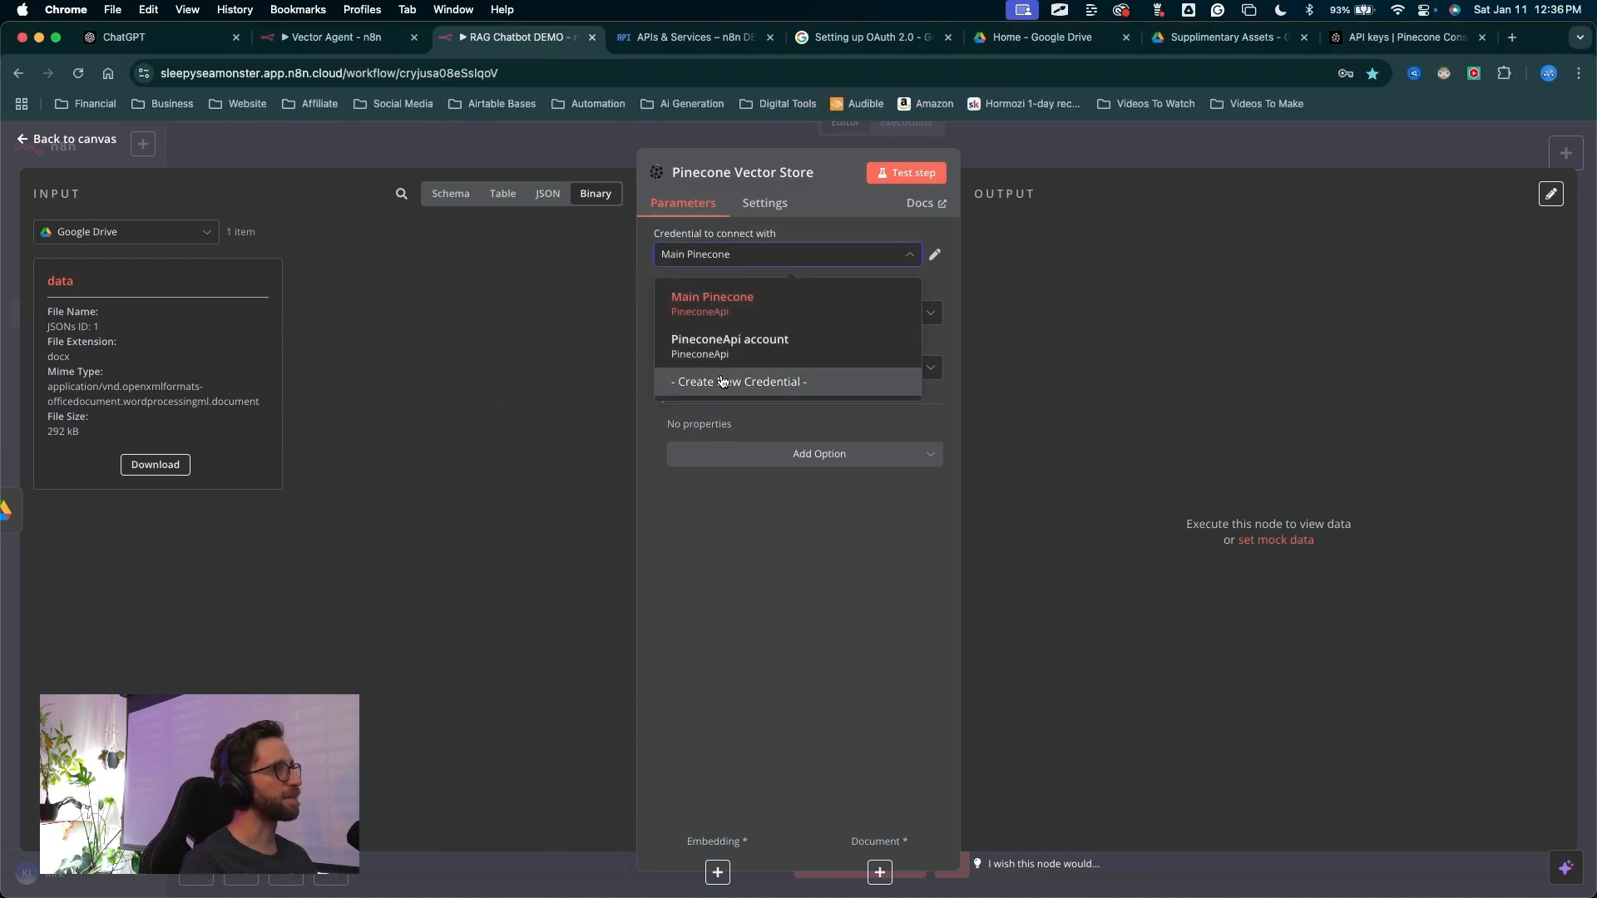
click(721, 381)
click(525, 408)
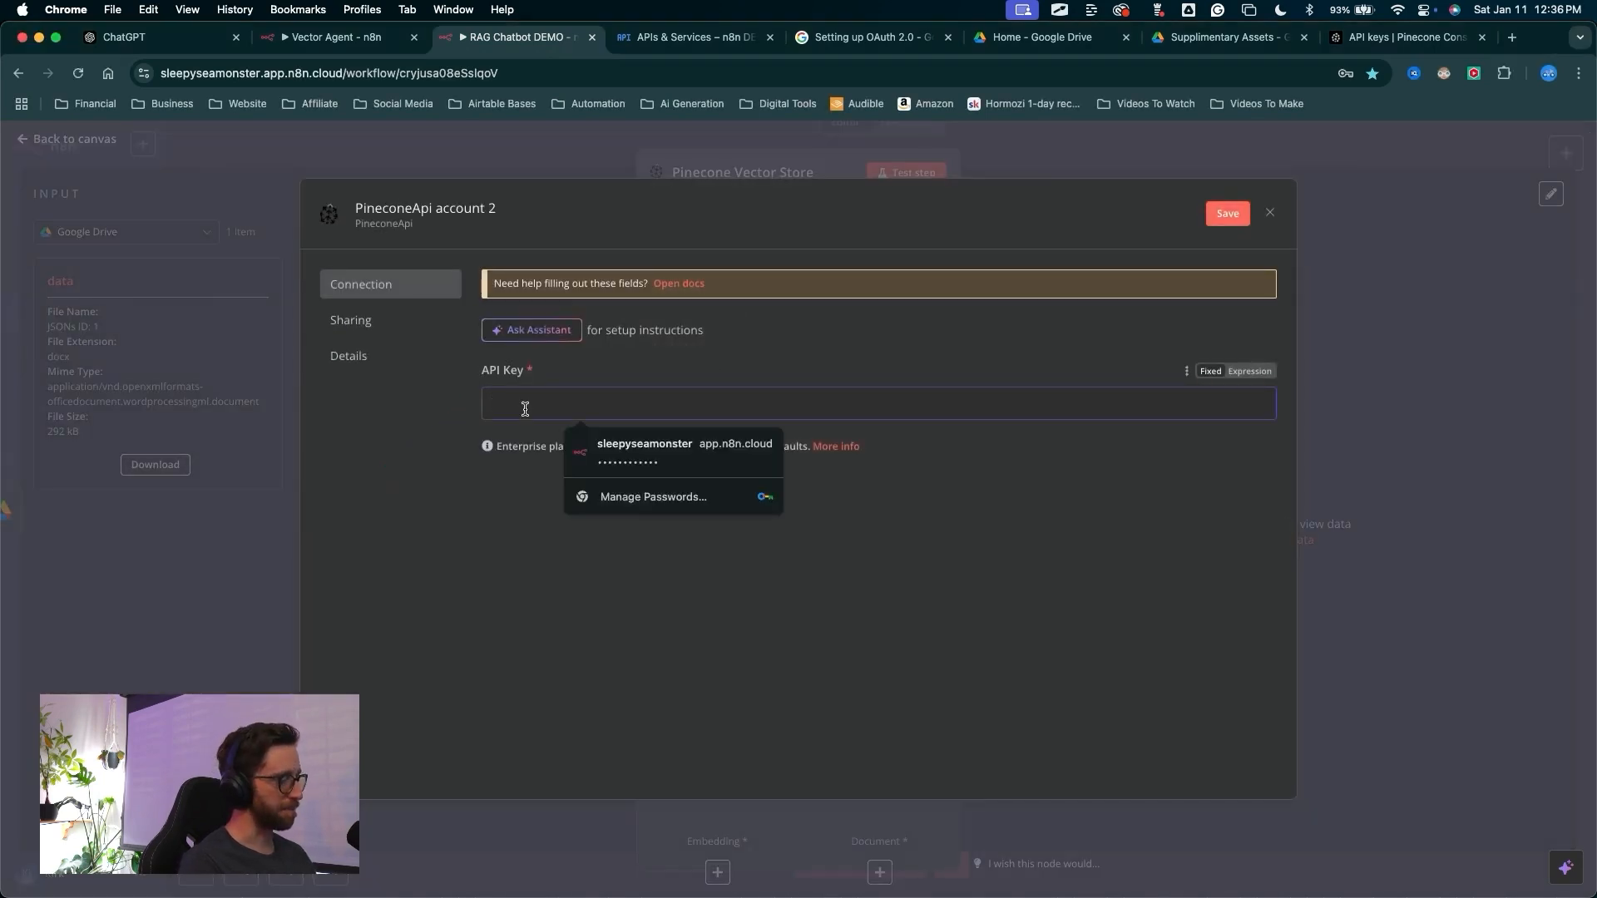
key(super+v)
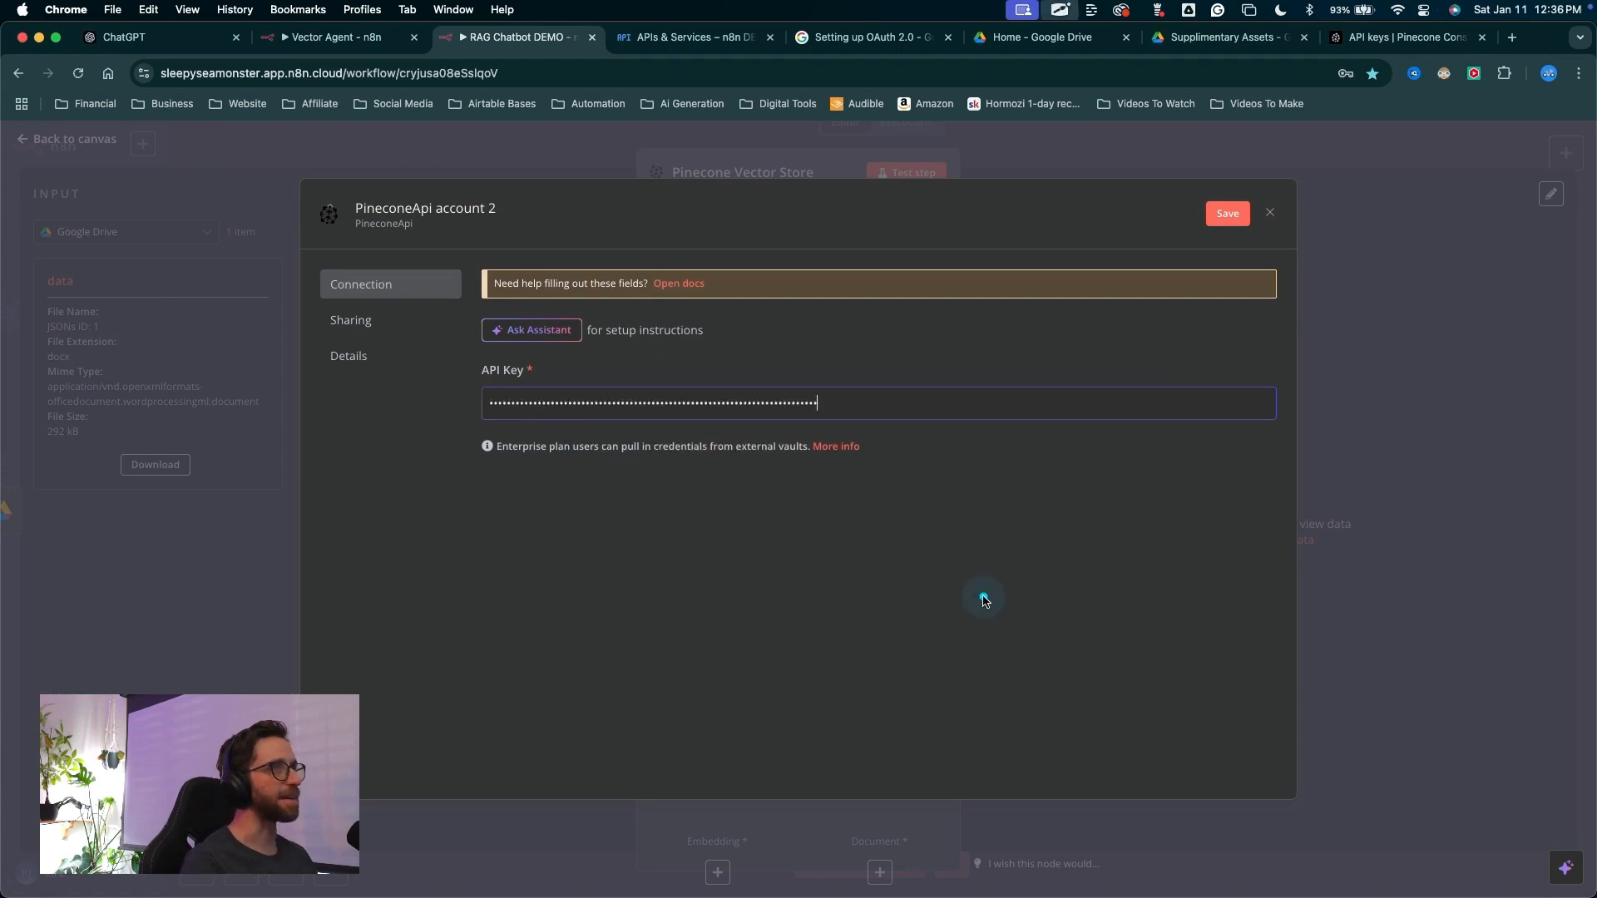
click(1227, 214)
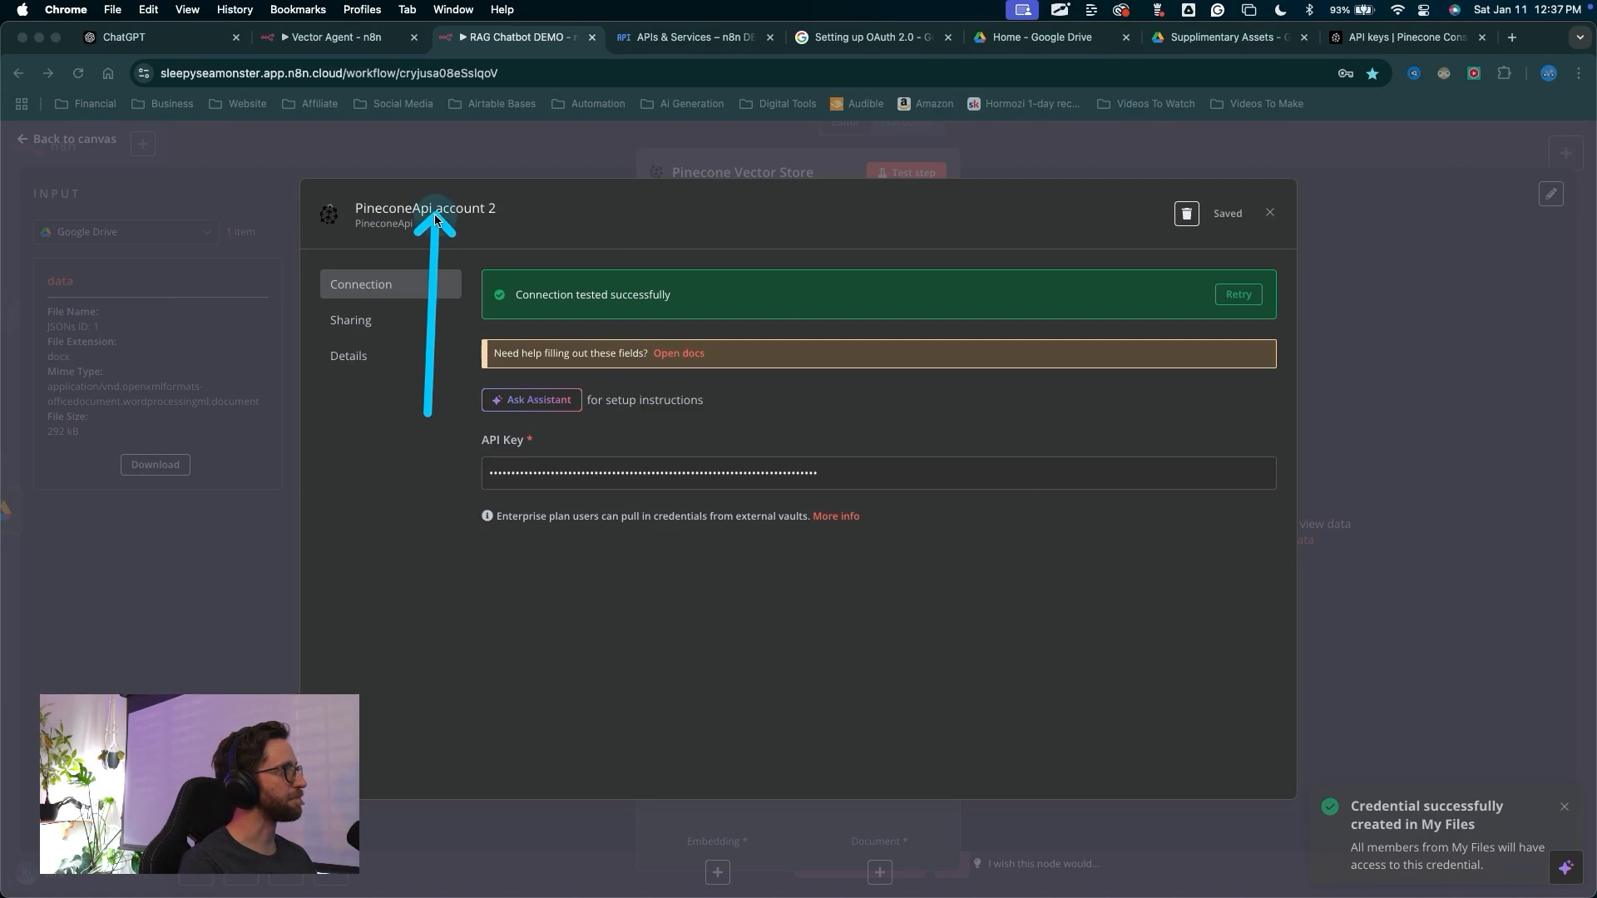
Rename the new credential to Pinecone n8n DEMO, save it and close the credential dialog
click(510, 213)
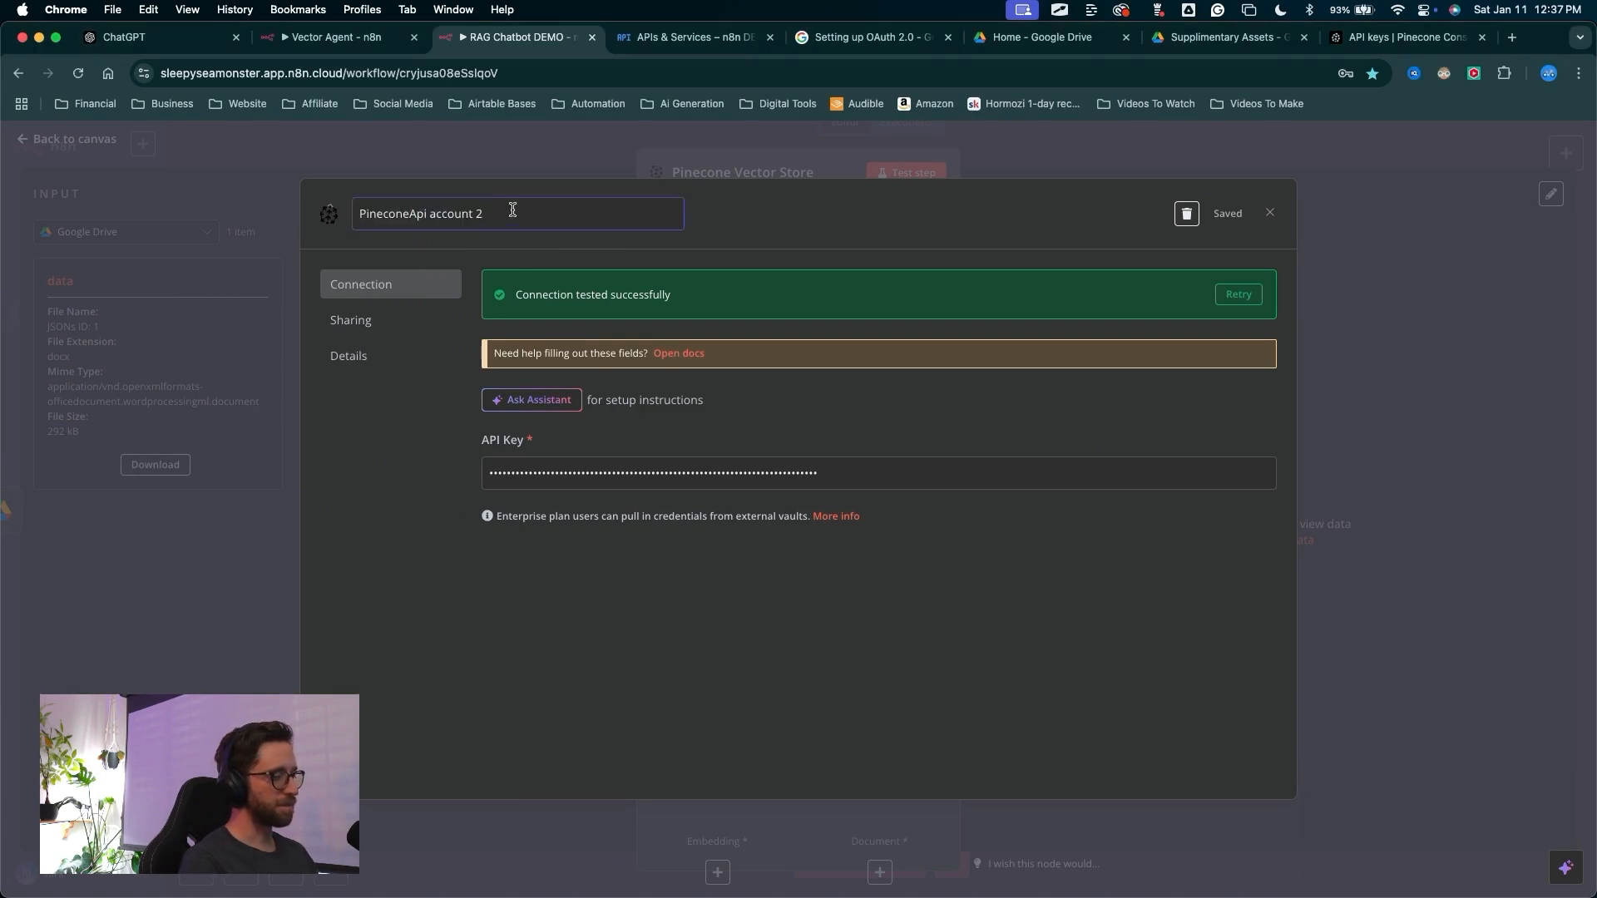
key(BackSpace)
key(BackSpace)
key(BackSpace)
key(BackSpace)
key(BackSpace)
key(BackSpace)
key(BackSpace)
key(BackSpace)
key(BackSpace)
key(BackSpace)
key(BackSpace)
key(BackSpace)
key(BackSpace)
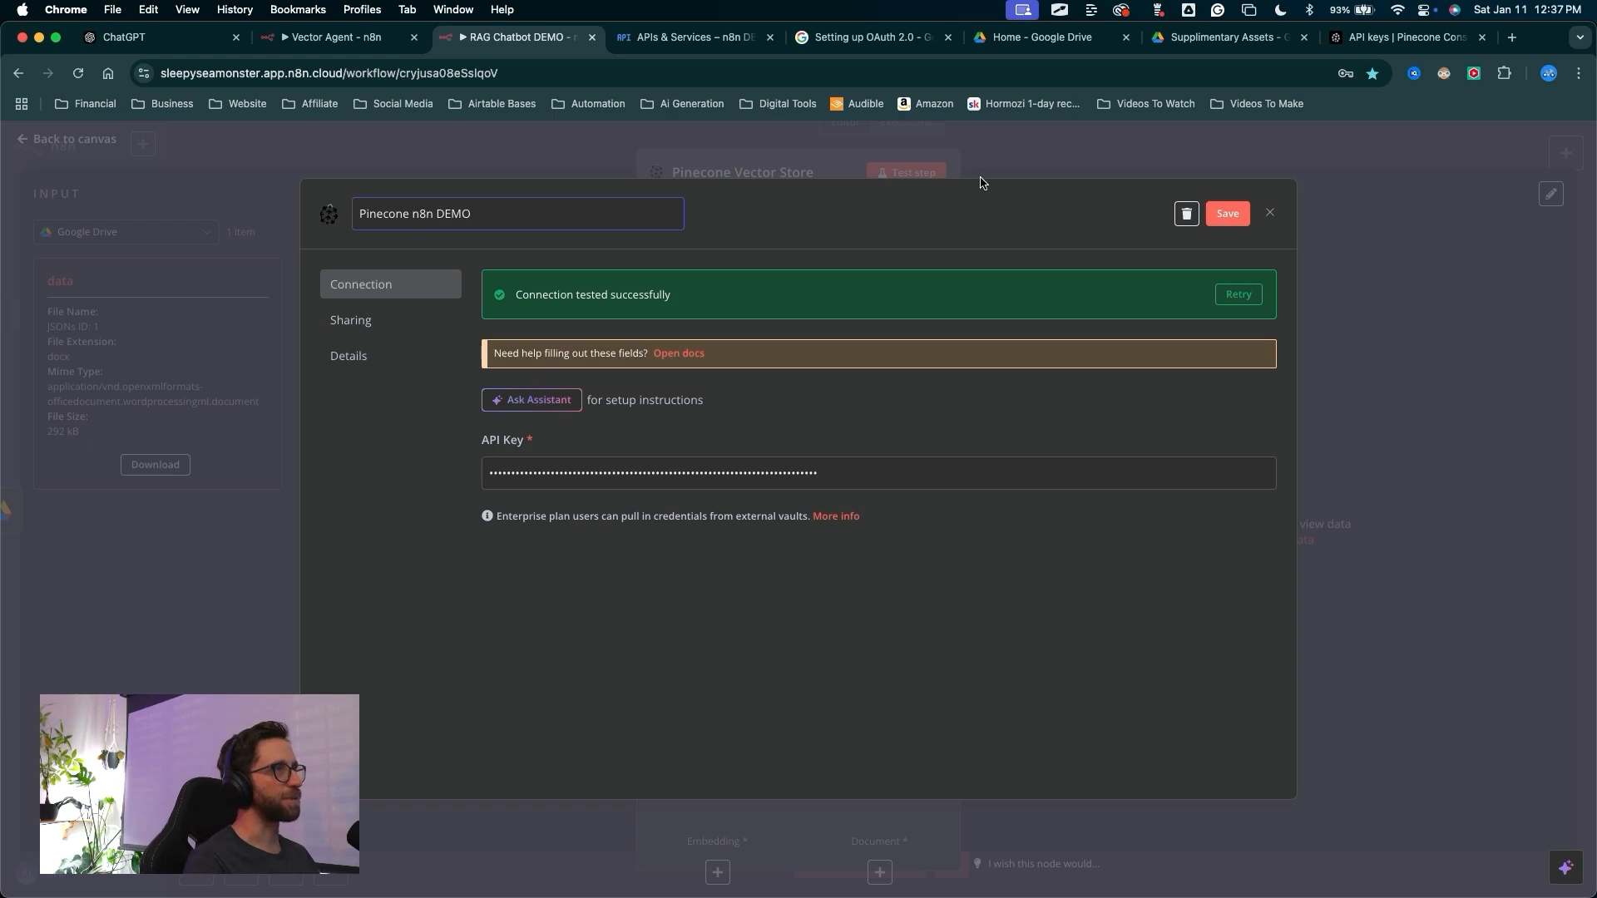
click(1228, 213)
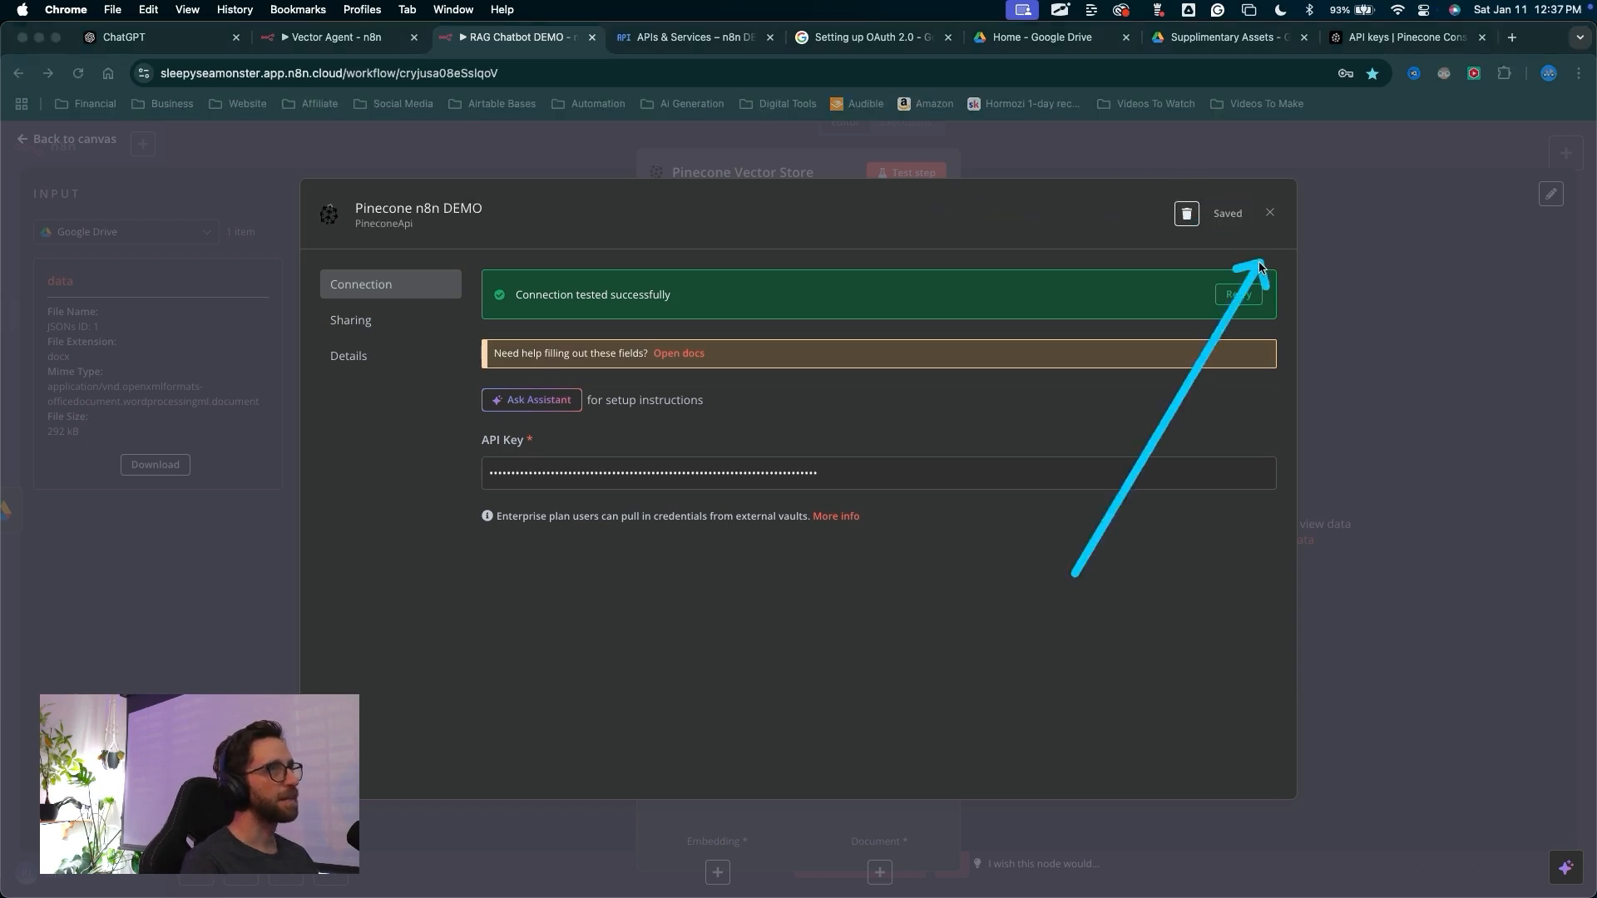
click(1270, 216)
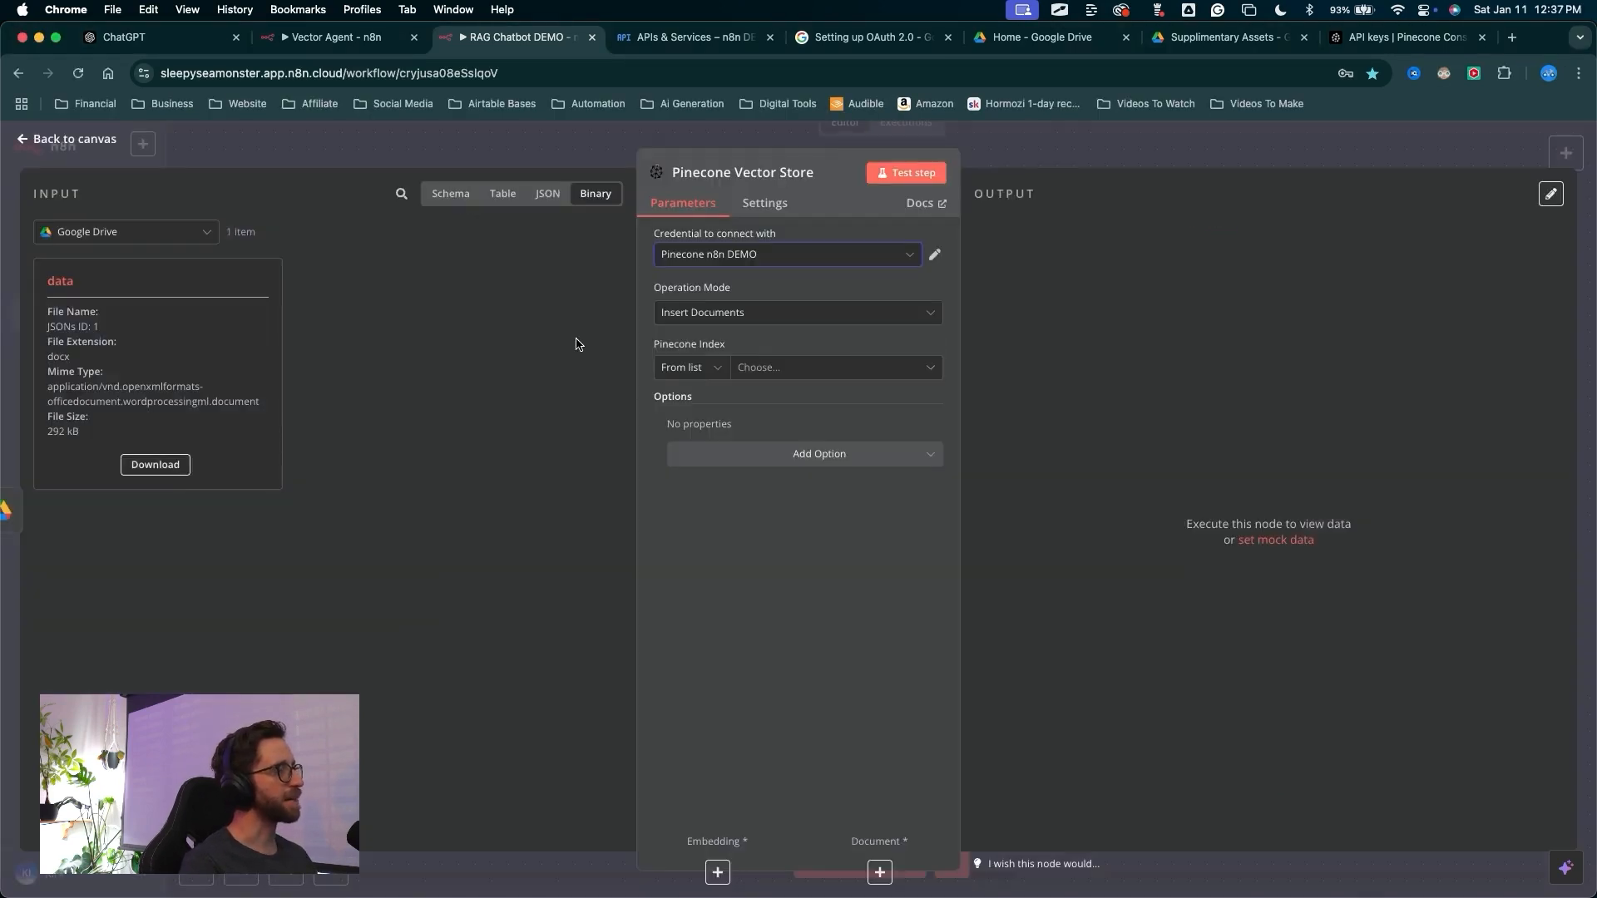
Select the n8n index from the list as the node's Pinecone Index
key(ctrl+a)
mouse_move(504, 423)
mouse_down()
mouse_move(659, 305)
mouse_move(653, 354)
mouse_move(703, 372)
mouse_move(803, 361)
mouse_up()
key(Escape)
click(793, 367)
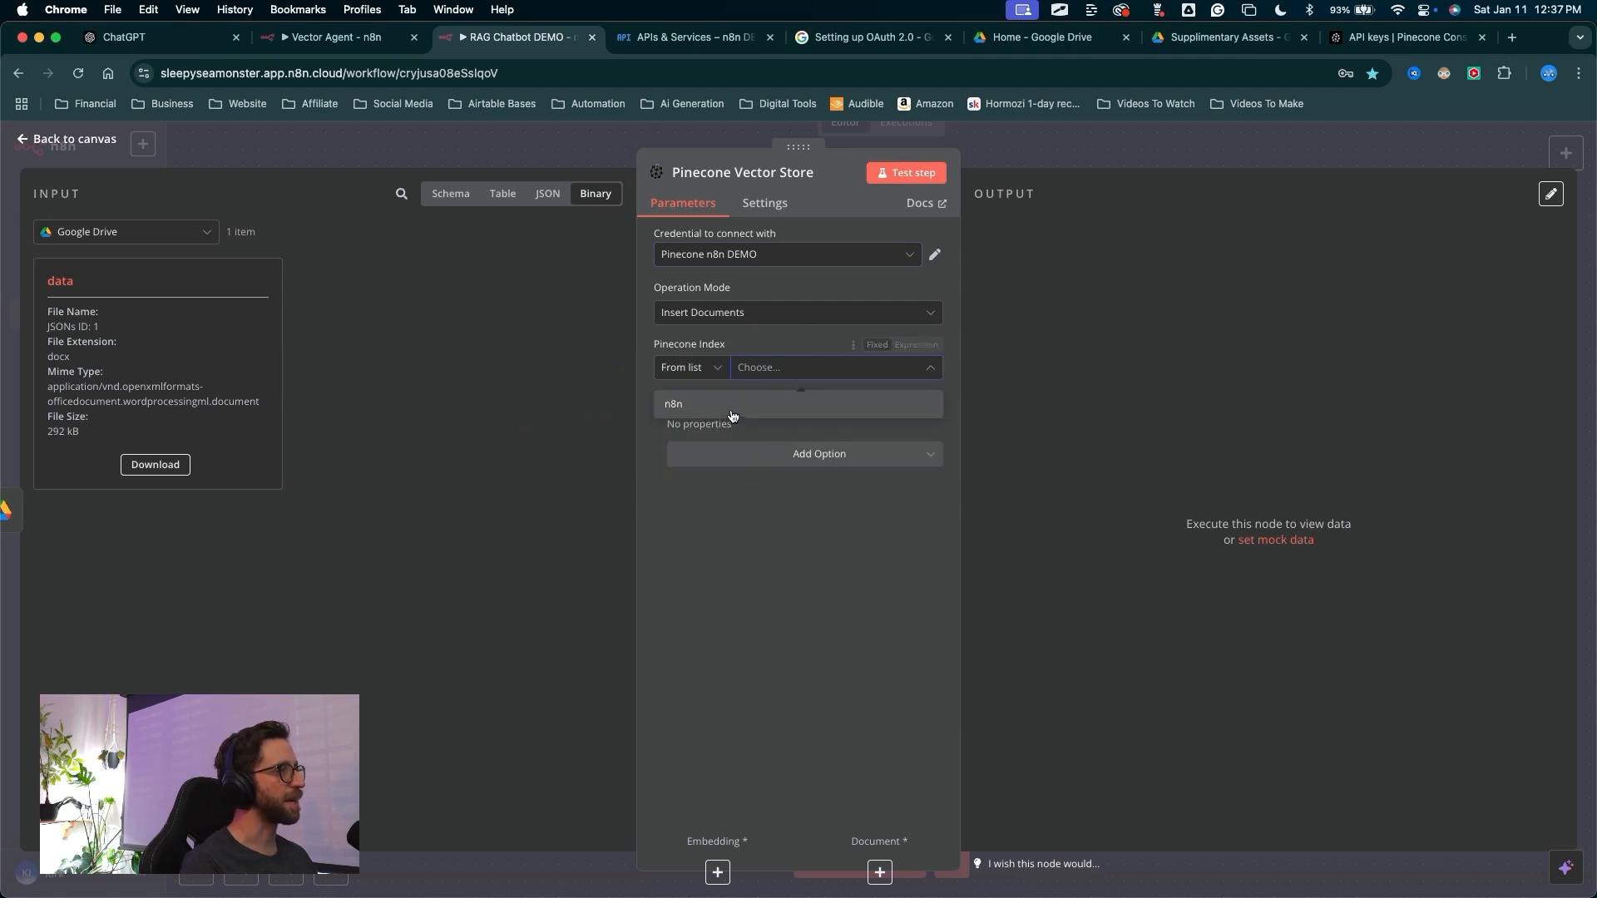
click(700, 405)
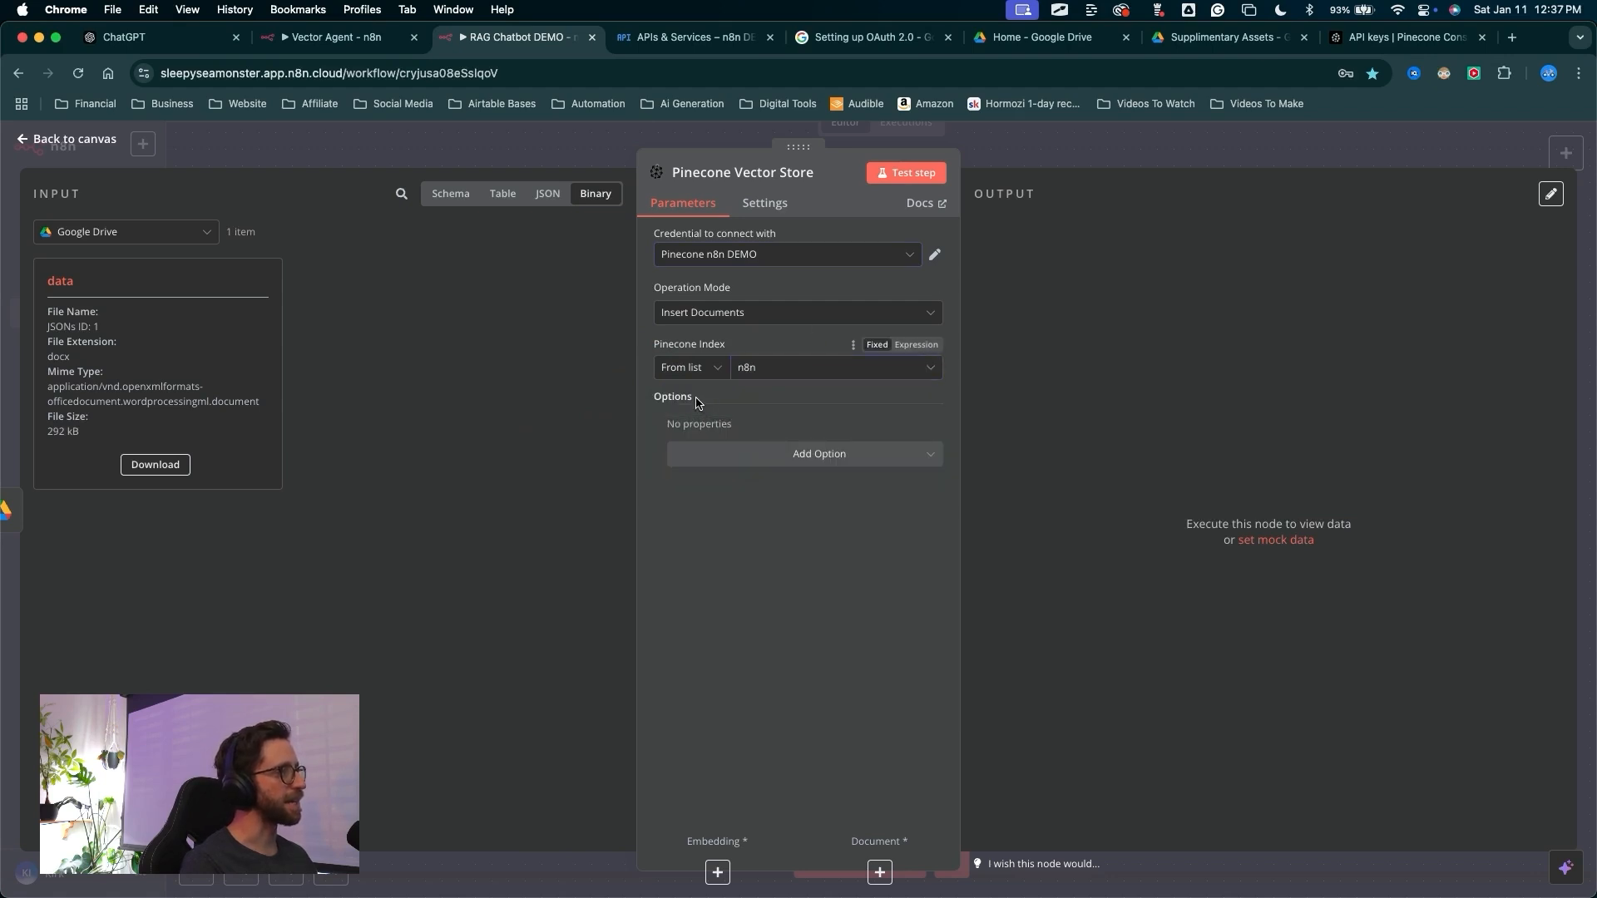
Add a Pinecone Namespace option and set the namespace to RAG chat DEMO
drag(514, 512, 770, 464)
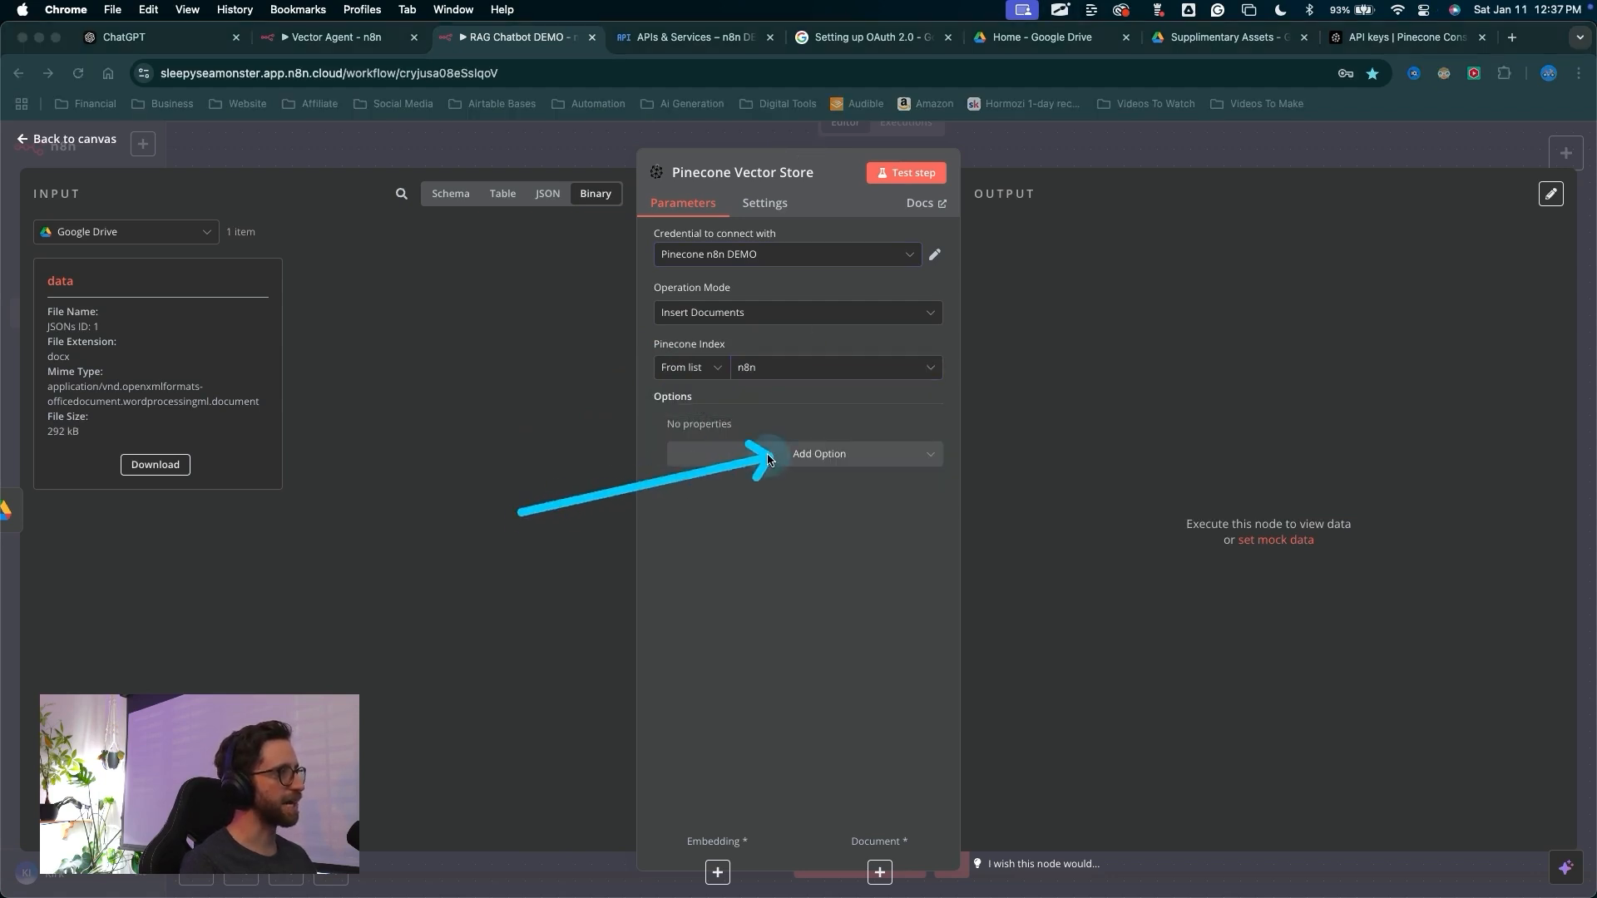
key(Escape)
click(769, 460)
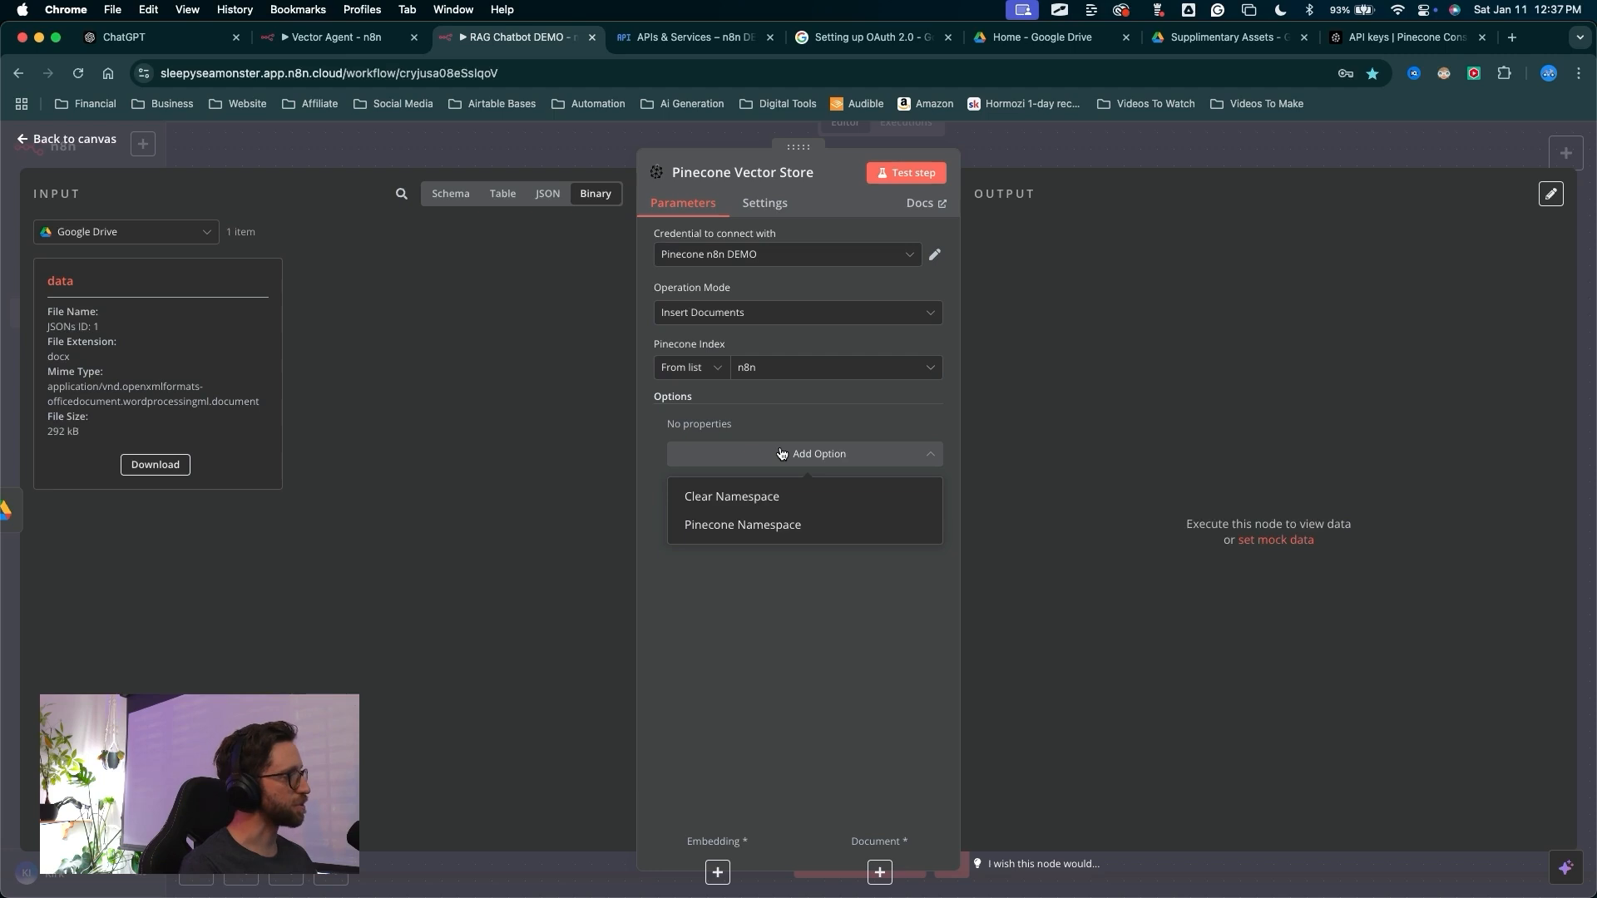
click(701, 525)
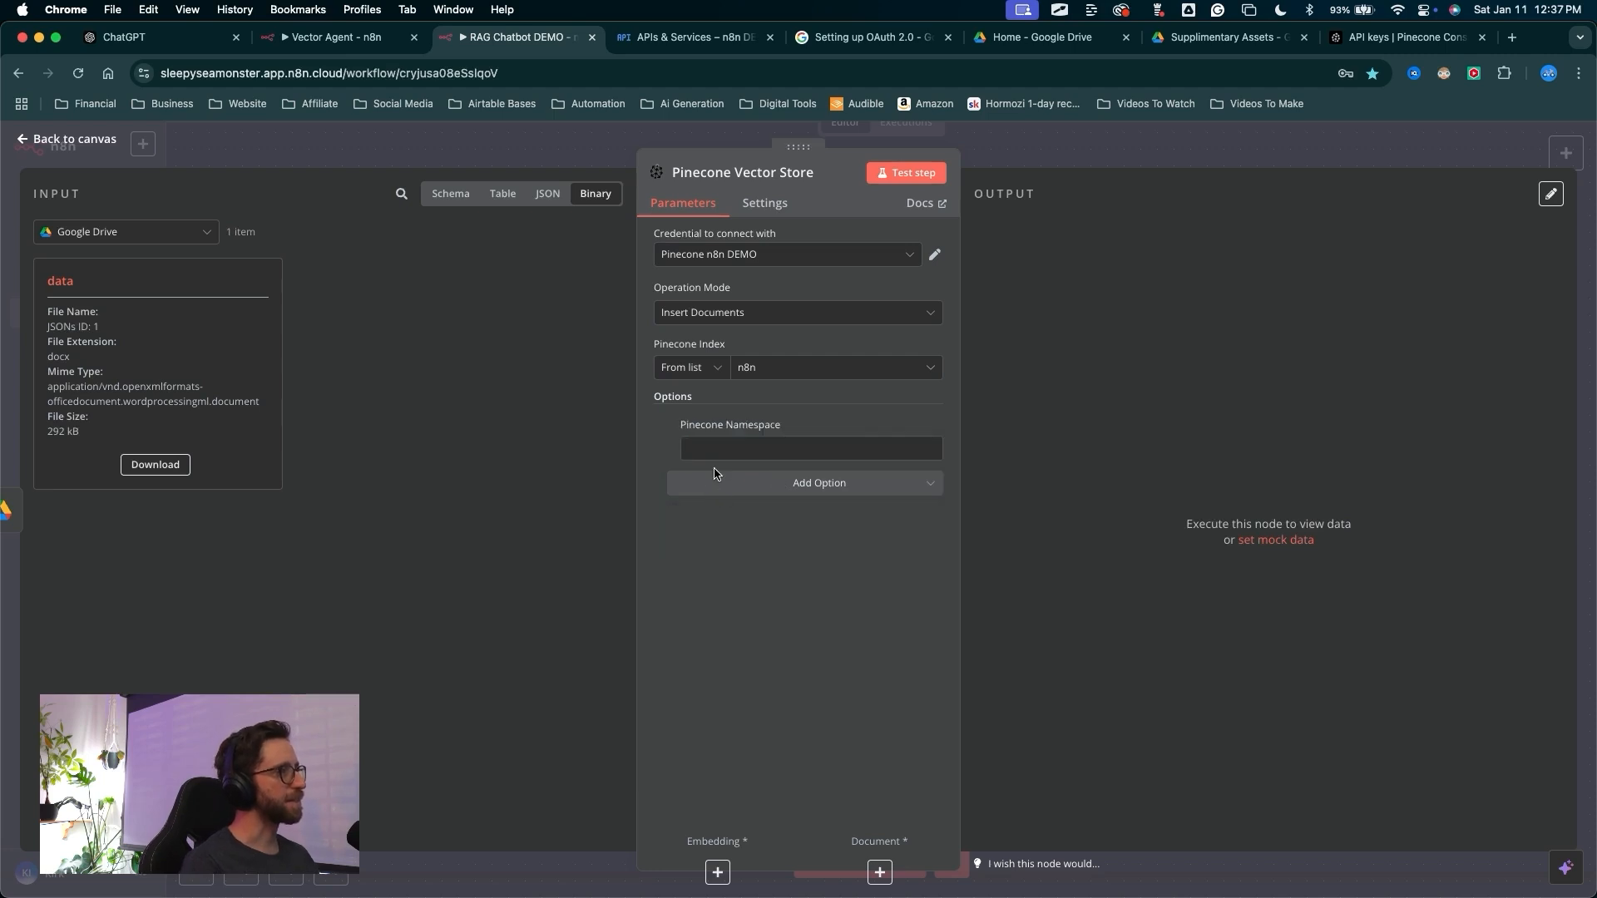
click(714, 447)
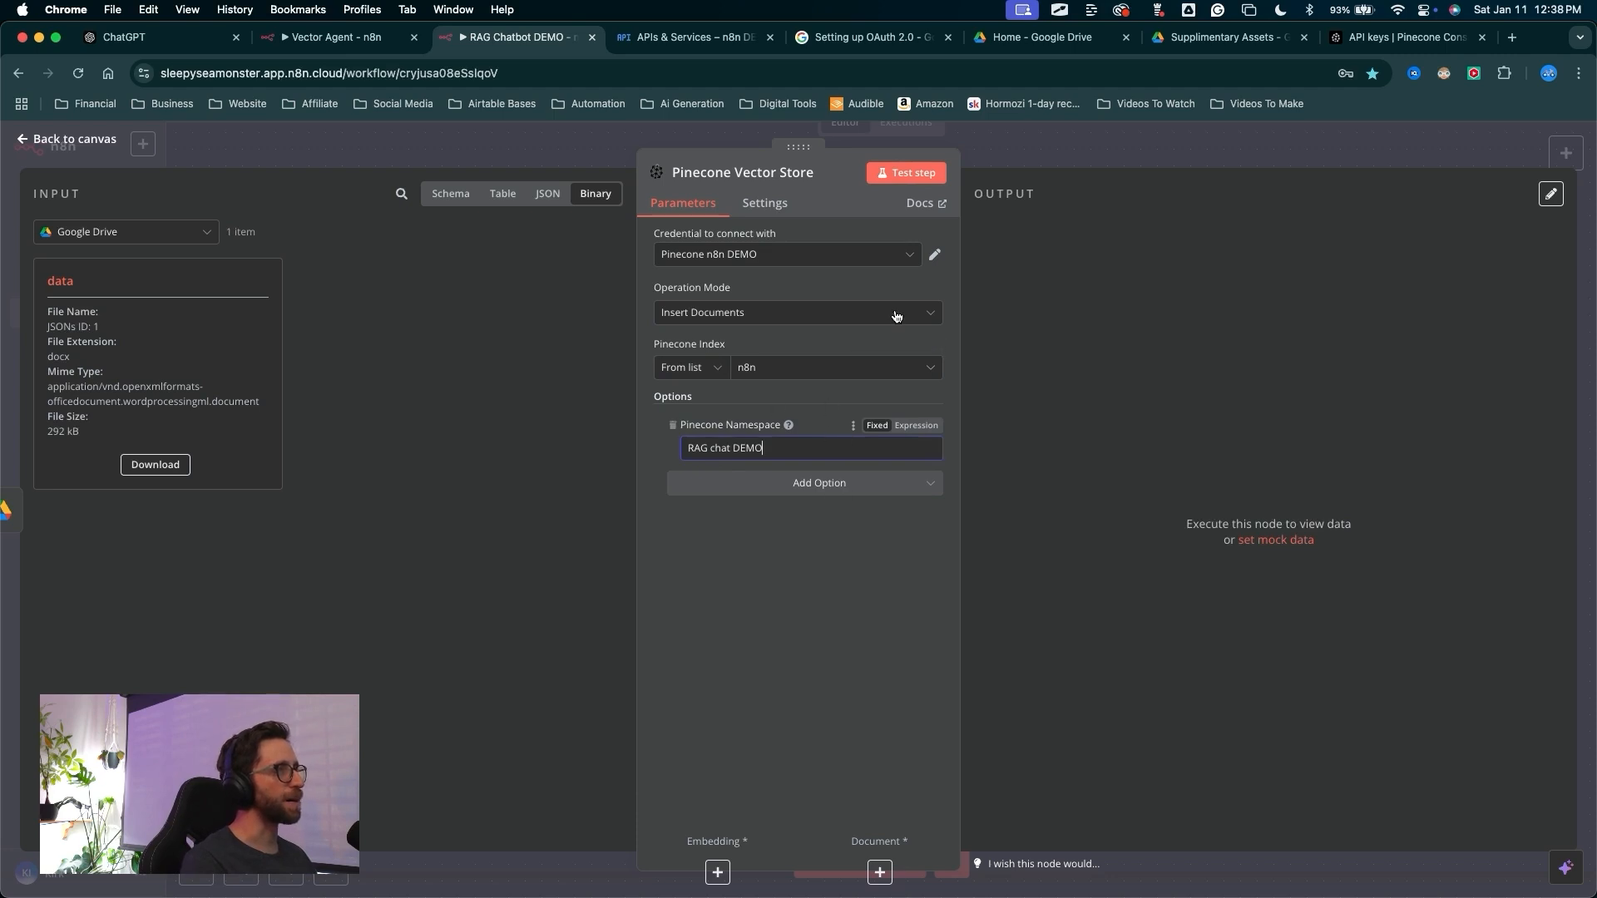
key(ctrl+Tab)
mouse_move(722, 540)
mouse_down()
mouse_move(752, 838)
mouse_move(695, 830)
mouse_move(703, 845)
mouse_move(878, 853)
mouse_move(799, 827)
mouse_move(778, 803)
mouse_move(798, 248)
mouse_move(712, 850)
mouse_up()
key(Escape)
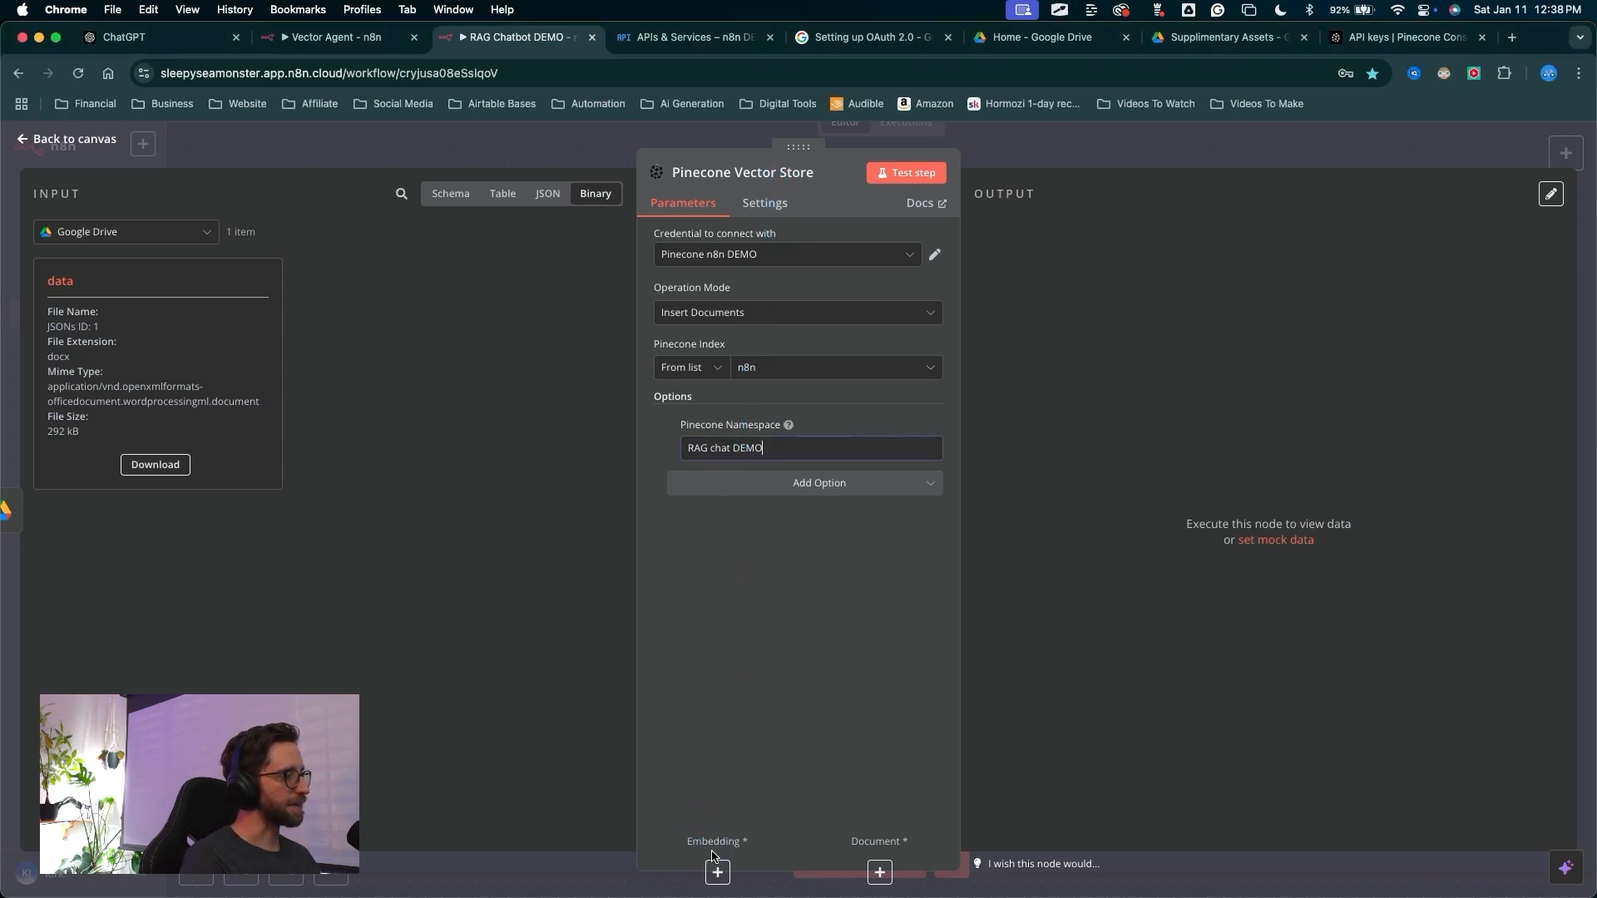
Attach an Embeddings OpenAI sub-node to the vector store's Embedding input
click(716, 872)
mouse_move(764, 697)
mouse_down()
mouse_move(1277, 266)
mouse_move(1268, 603)
mouse_move(1285, 566)
mouse_move(1275, 297)
mouse_move(1288, 600)
mouse_move(1290, 249)
mouse_move(1278, 562)
mouse_up()
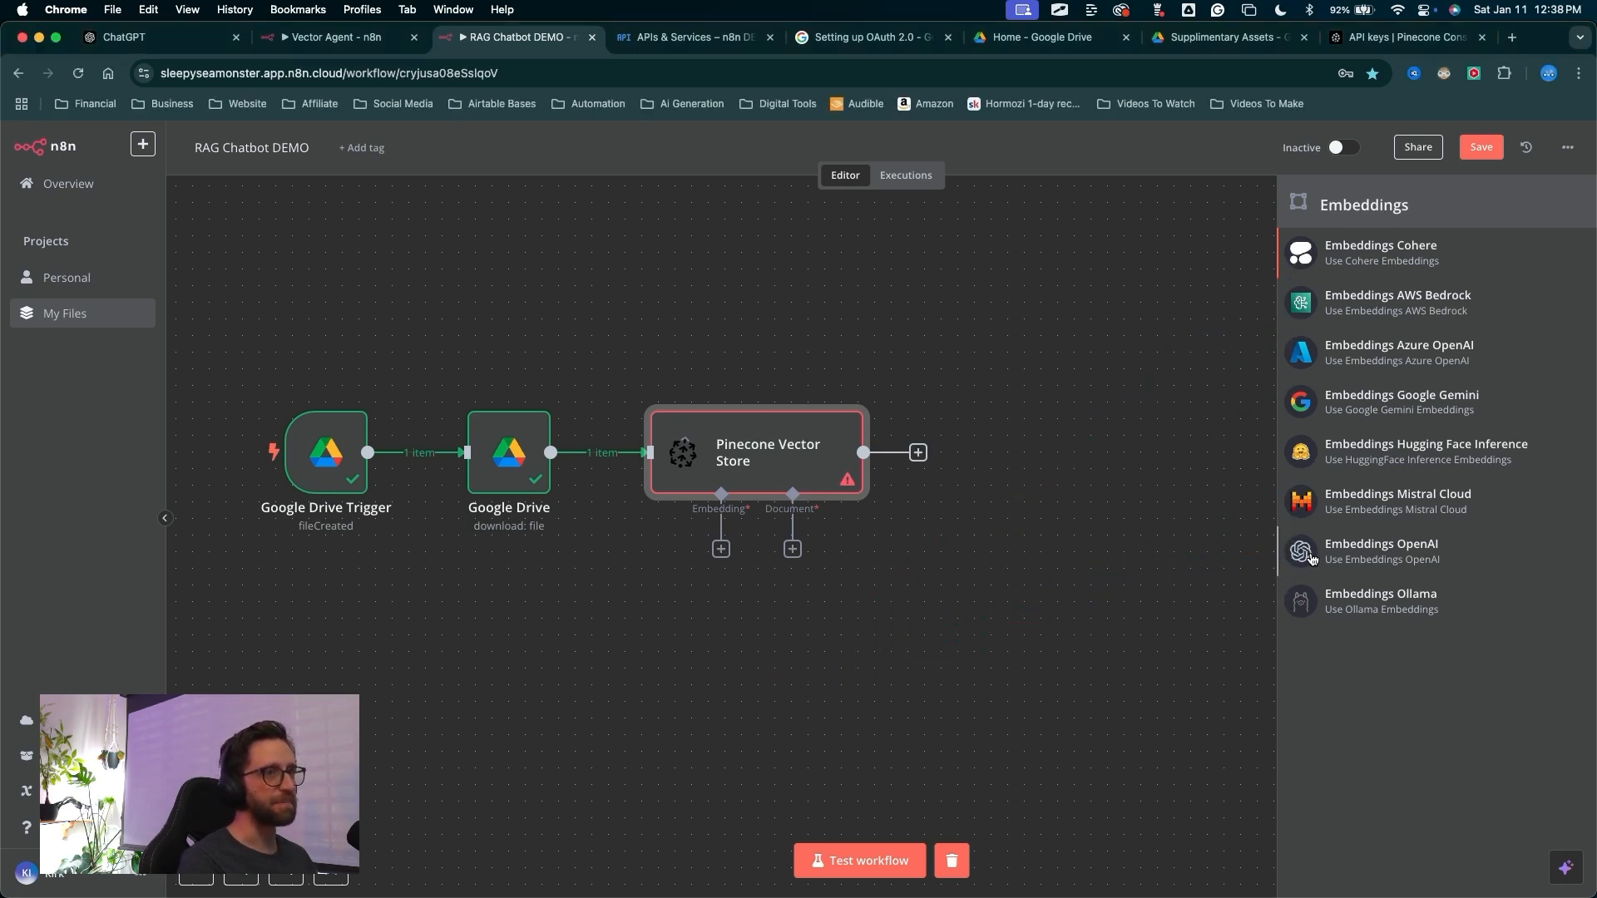
click(1310, 559)
Switch to the OpenAI platform organization settings and open the API keys page
mouse_move(360, 315)
mouse_down()
mouse_move(642, 265)
mouse_move(635, 249)
mouse_move(695, 166)
mouse_move(616, 249)
mouse_move(667, 247)
mouse_move(644, 249)
mouse_move(636, 226)
mouse_move(646, 251)
mouse_up()
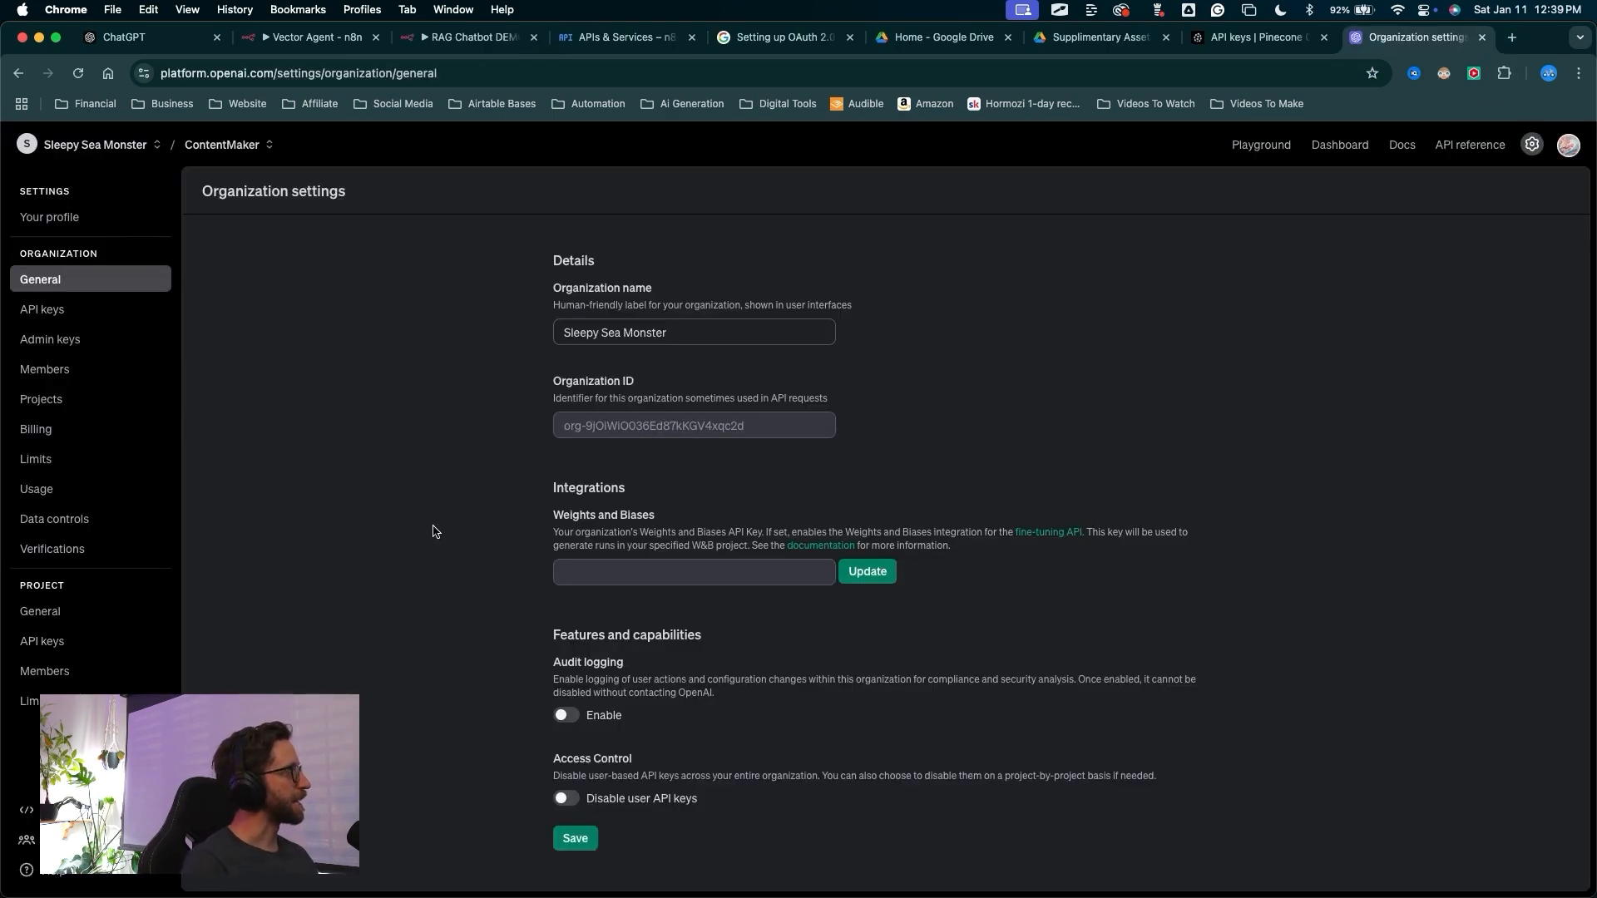
mouse_move(436, 553)
mouse_down()
mouse_move(196, 398)
mouse_move(75, 245)
mouse_move(74, 277)
mouse_move(474, 303)
mouse_move(537, 420)
mouse_move(600, 431)
mouse_move(384, 399)
mouse_up()
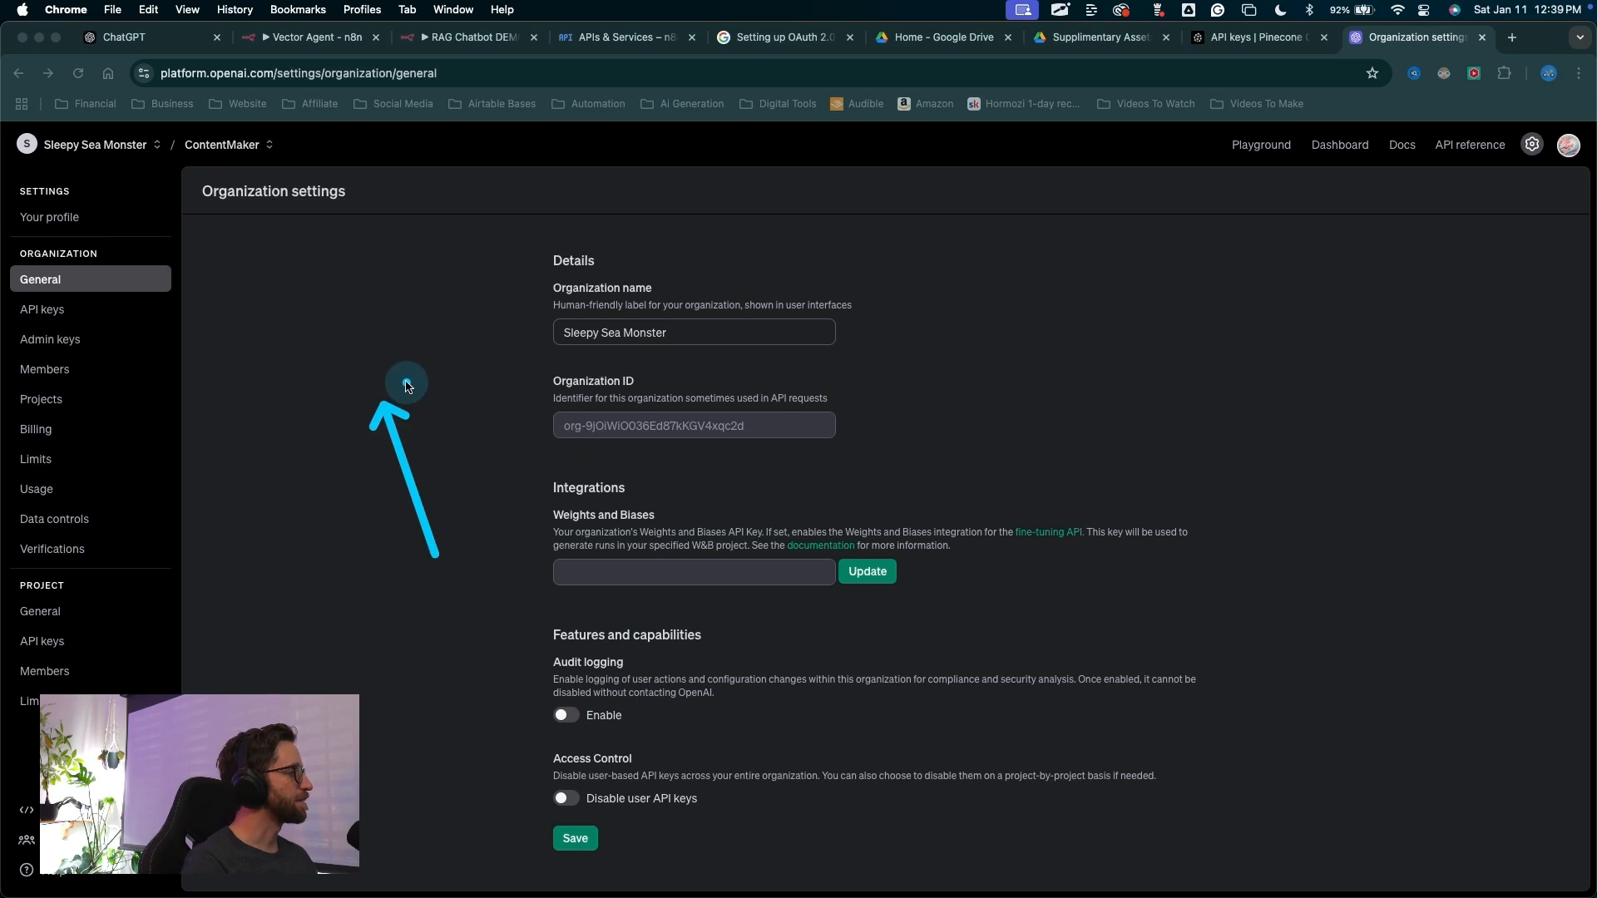
key(Escape)
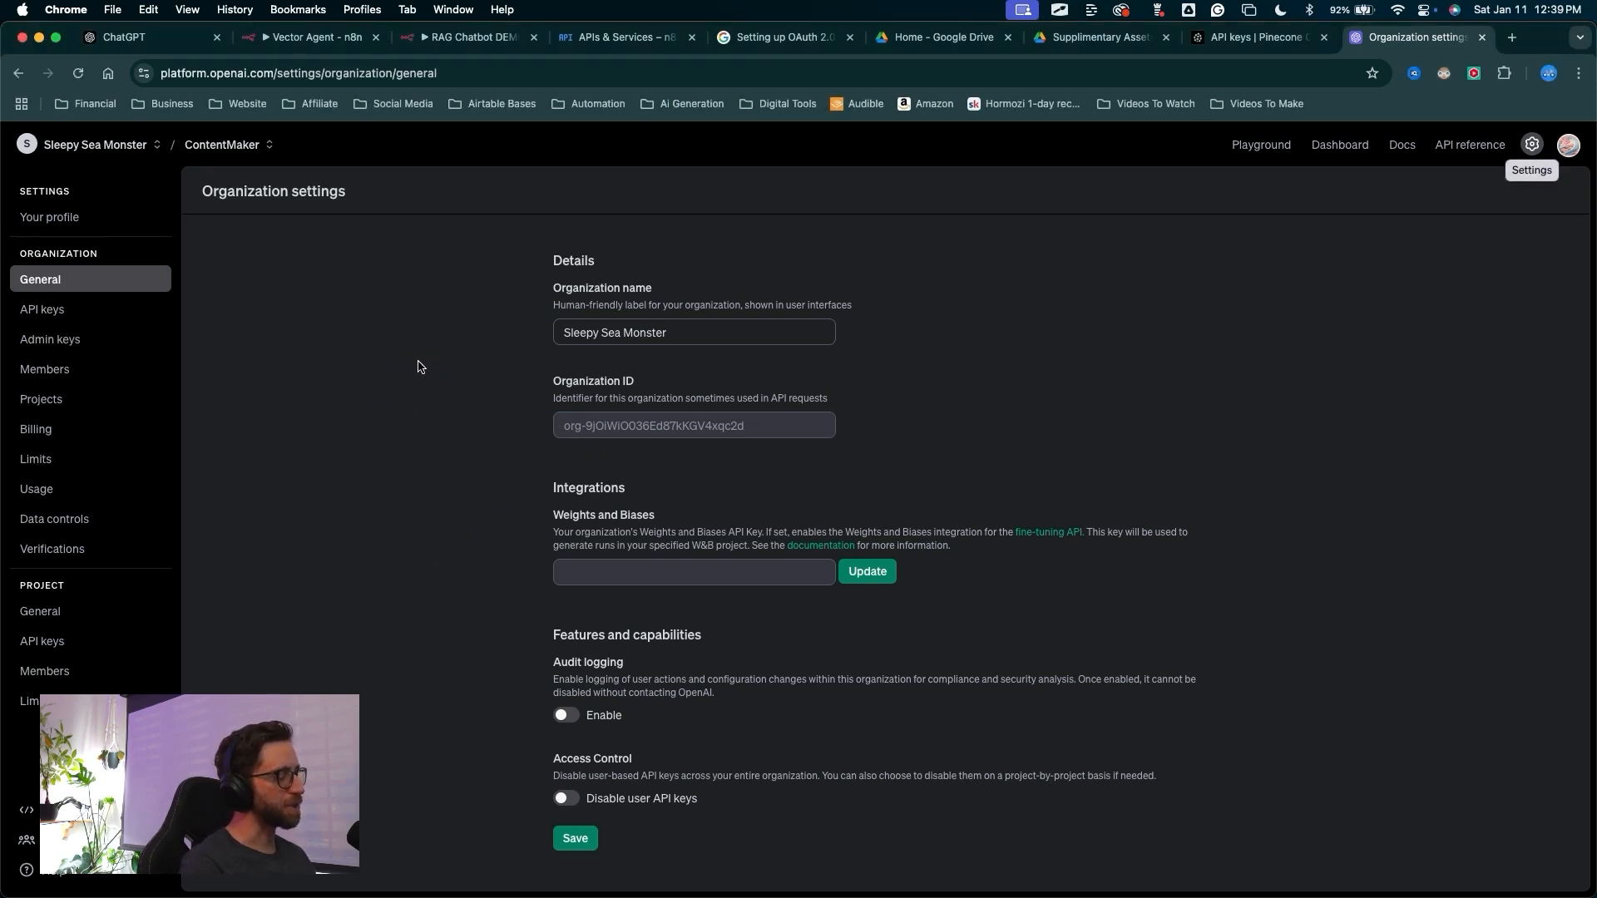
mouse_move(497, 332)
mouse_down()
mouse_move(107, 341)
mouse_move(89, 307)
mouse_move(73, 311)
mouse_up()
key(Escape)
click(73, 310)
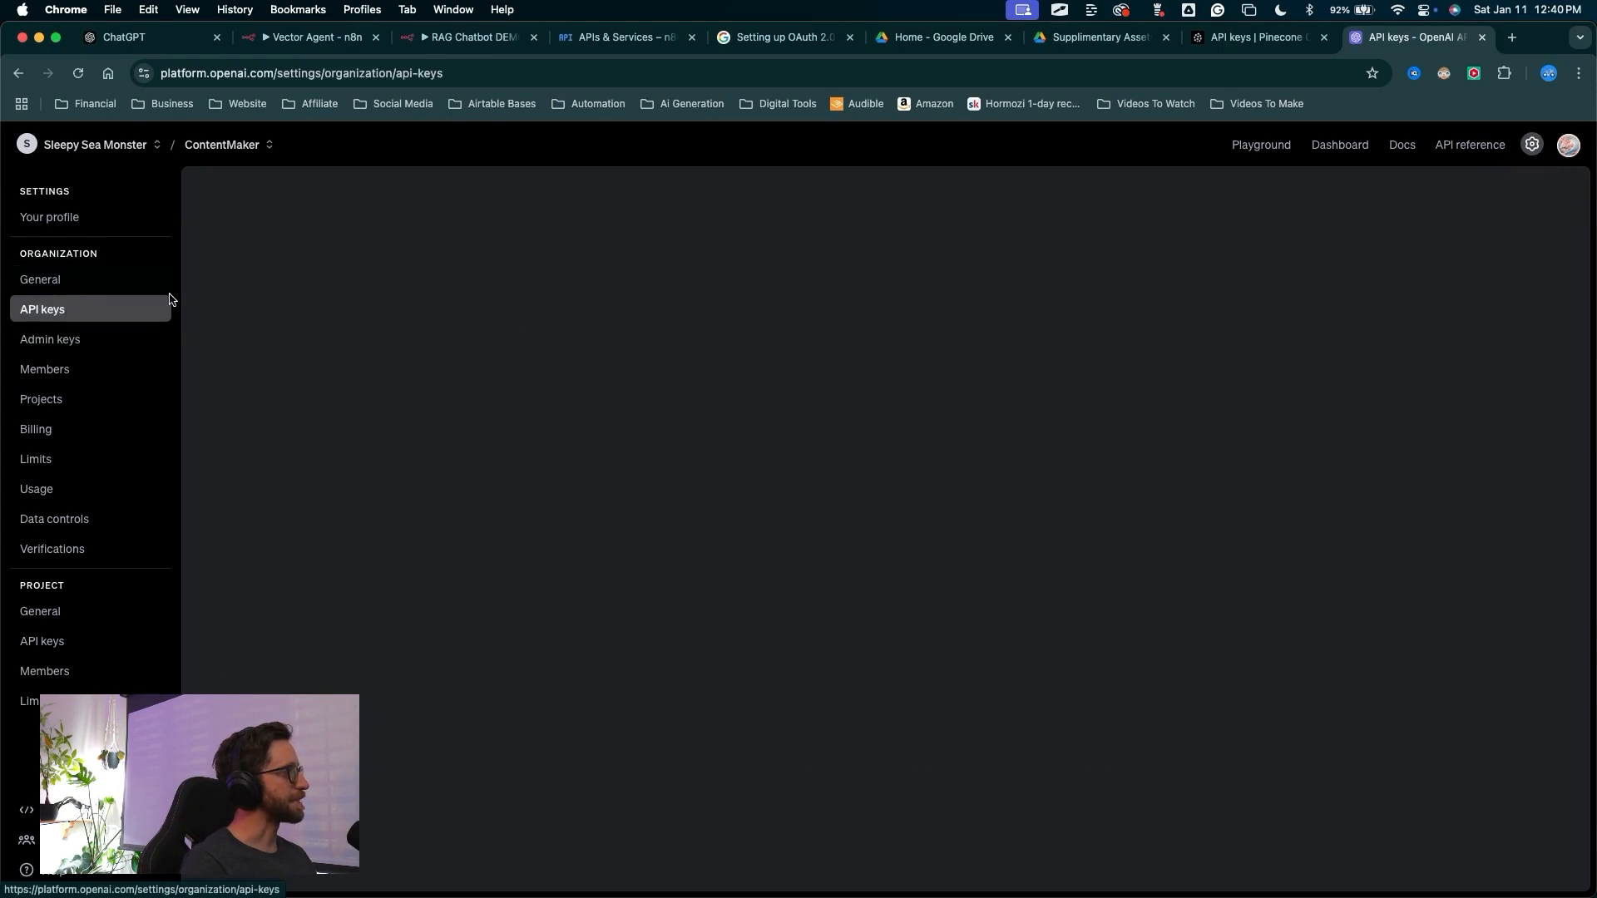
Create a new OpenAI secret key named n8n DEMO for the ContentMaker project with All permissions
drag(786, 753, 1483, 199)
key(Escape)
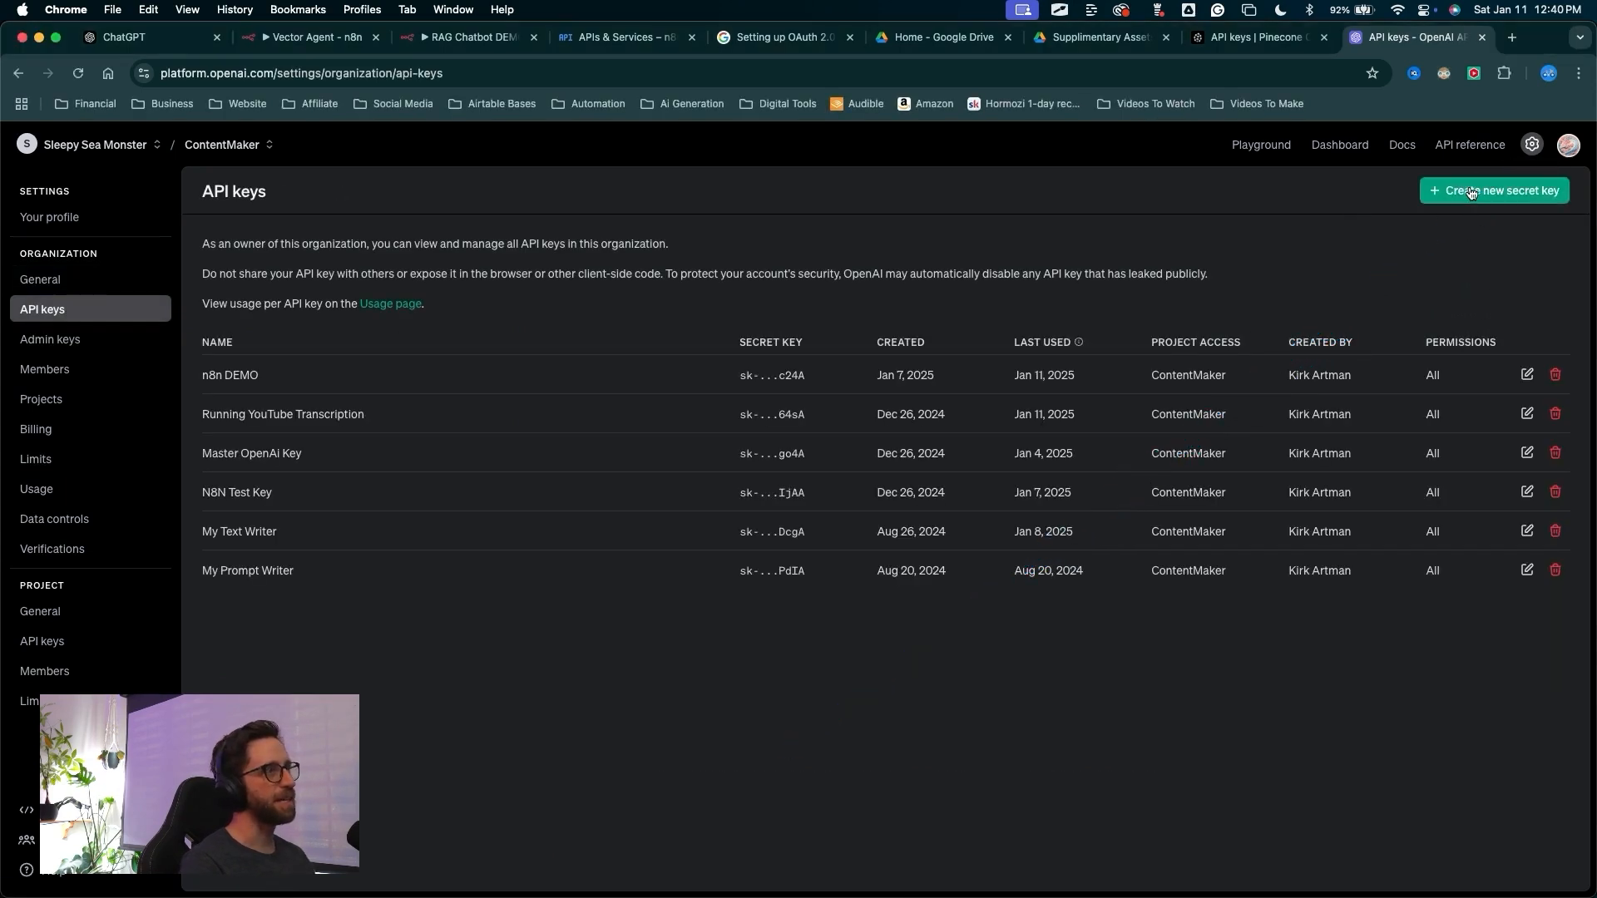
click(1482, 192)
click(731, 564)
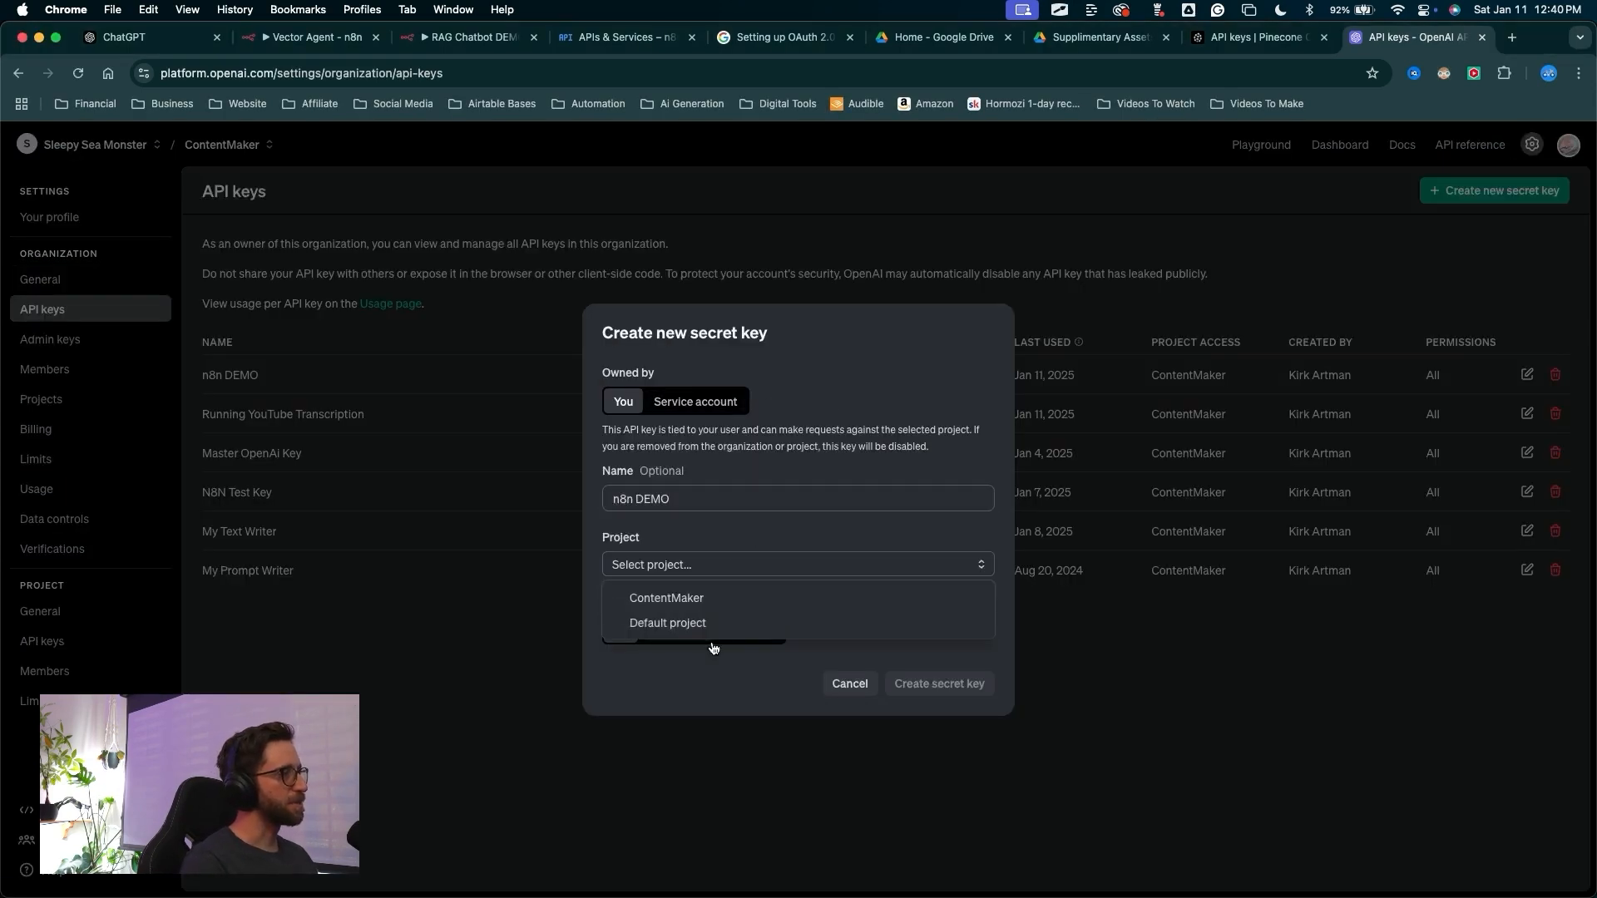
click(735, 595)
drag(848, 575, 921, 680)
key(Escape)
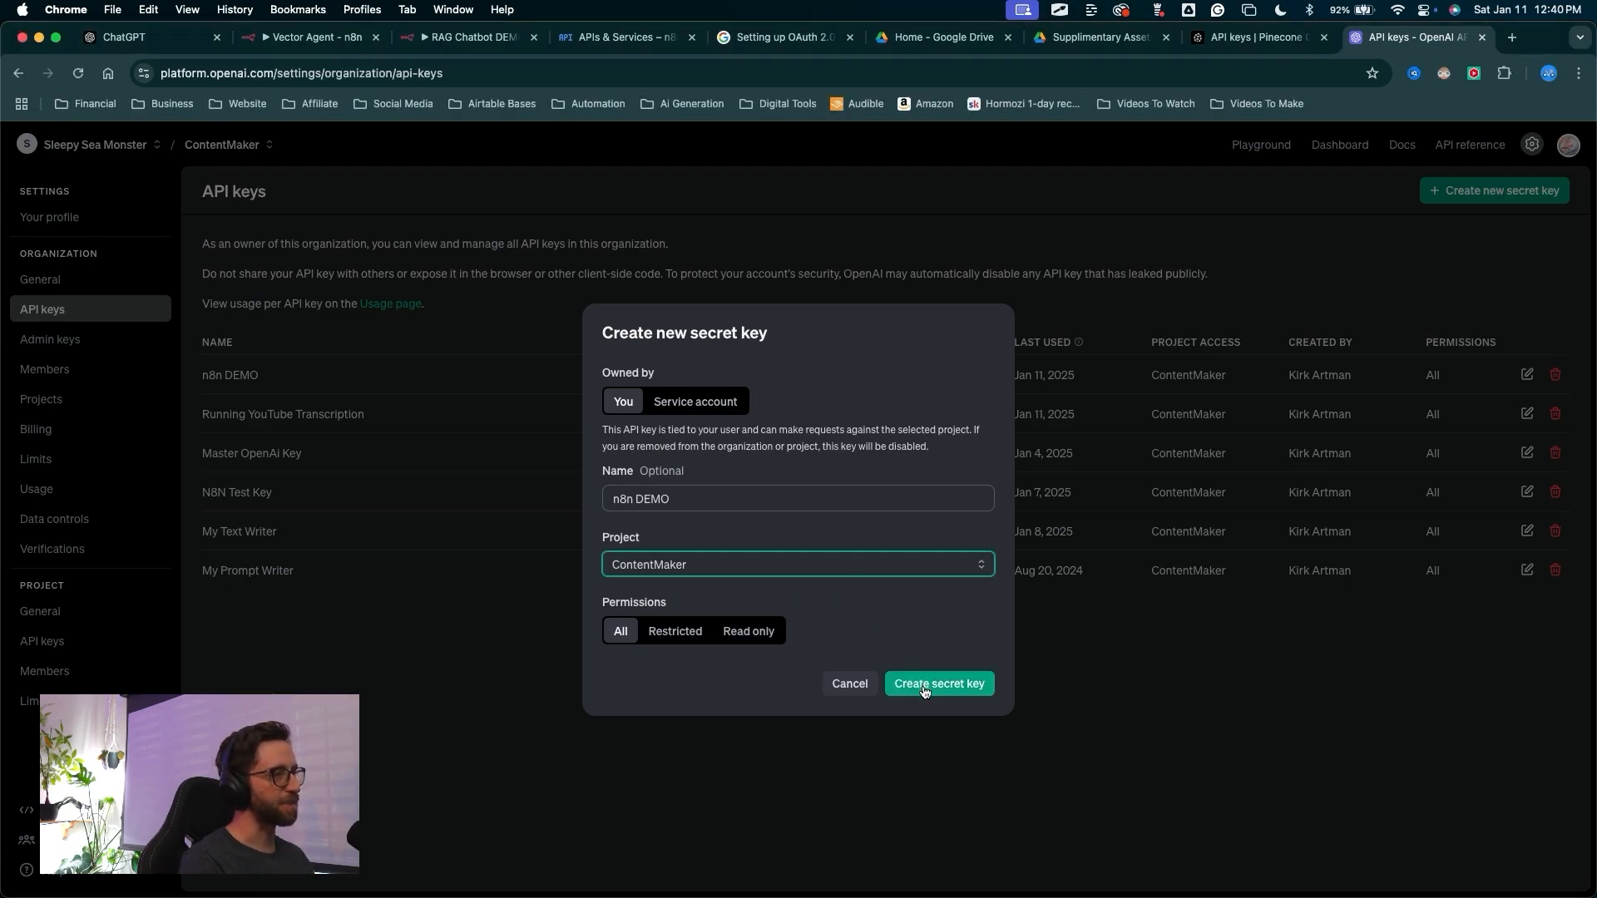
click(924, 684)
Copy the newly generated OpenAI secret key
mouse_move(703, 729)
mouse_down()
mouse_move(735, 573)
mouse_move(854, 514)
mouse_move(638, 539)
mouse_move(937, 520)
mouse_up()
key(Escape)
click(954, 530)
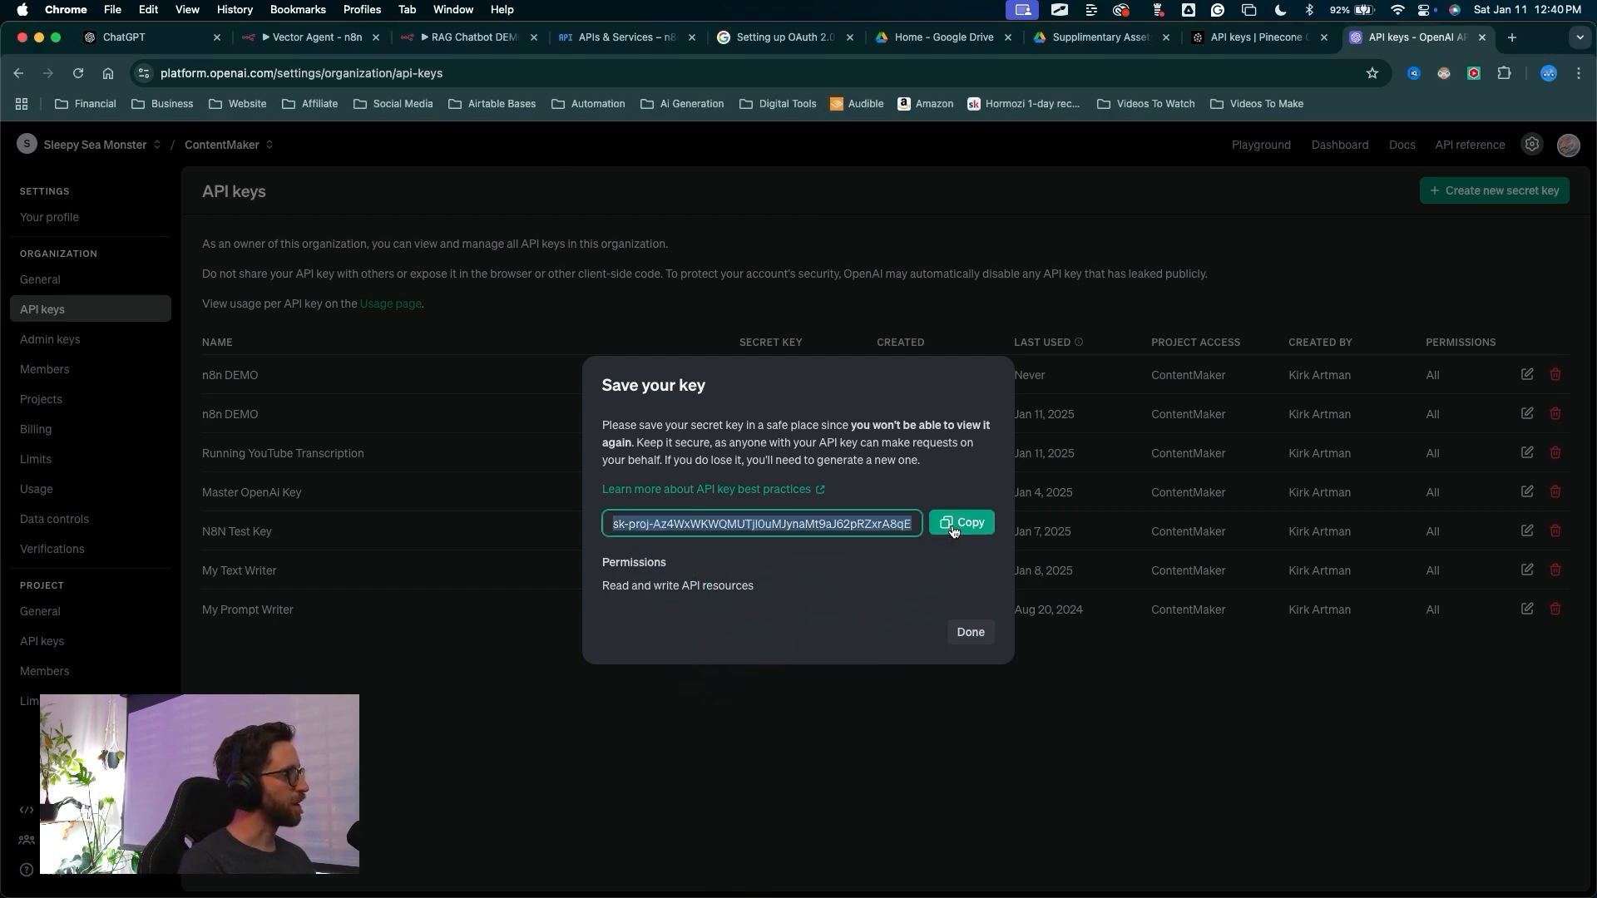
click(952, 524)
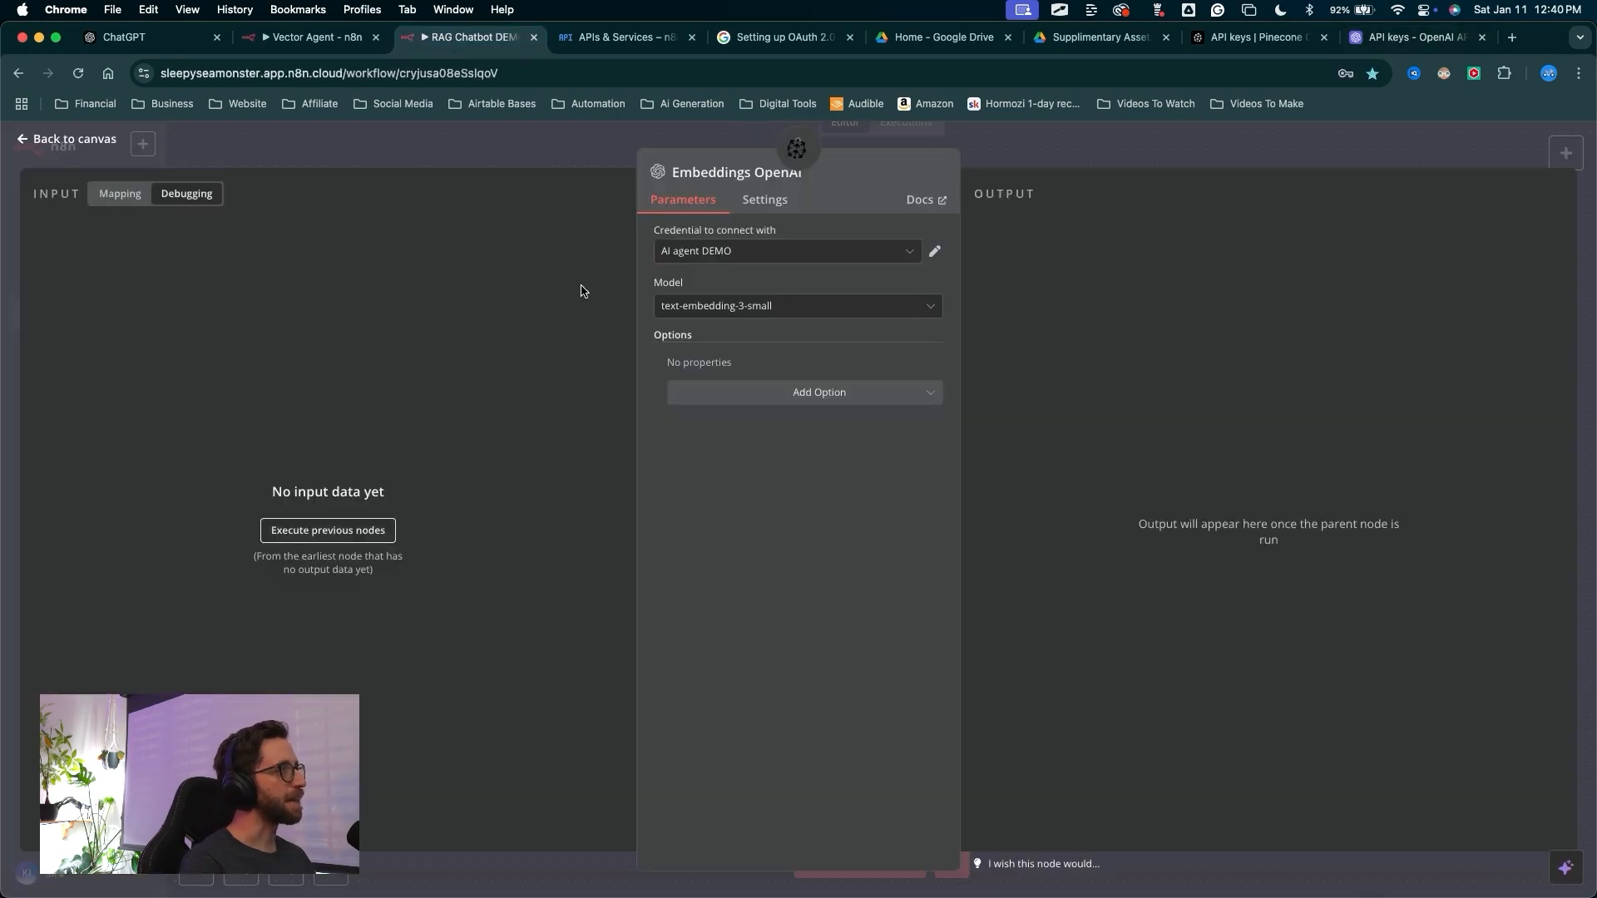
In the Embeddings OpenAI node, create a new OpenAI credential by pasting the copied API key and save it
key(ctrl+a)
drag(483, 319, 658, 259)
key(Escape)
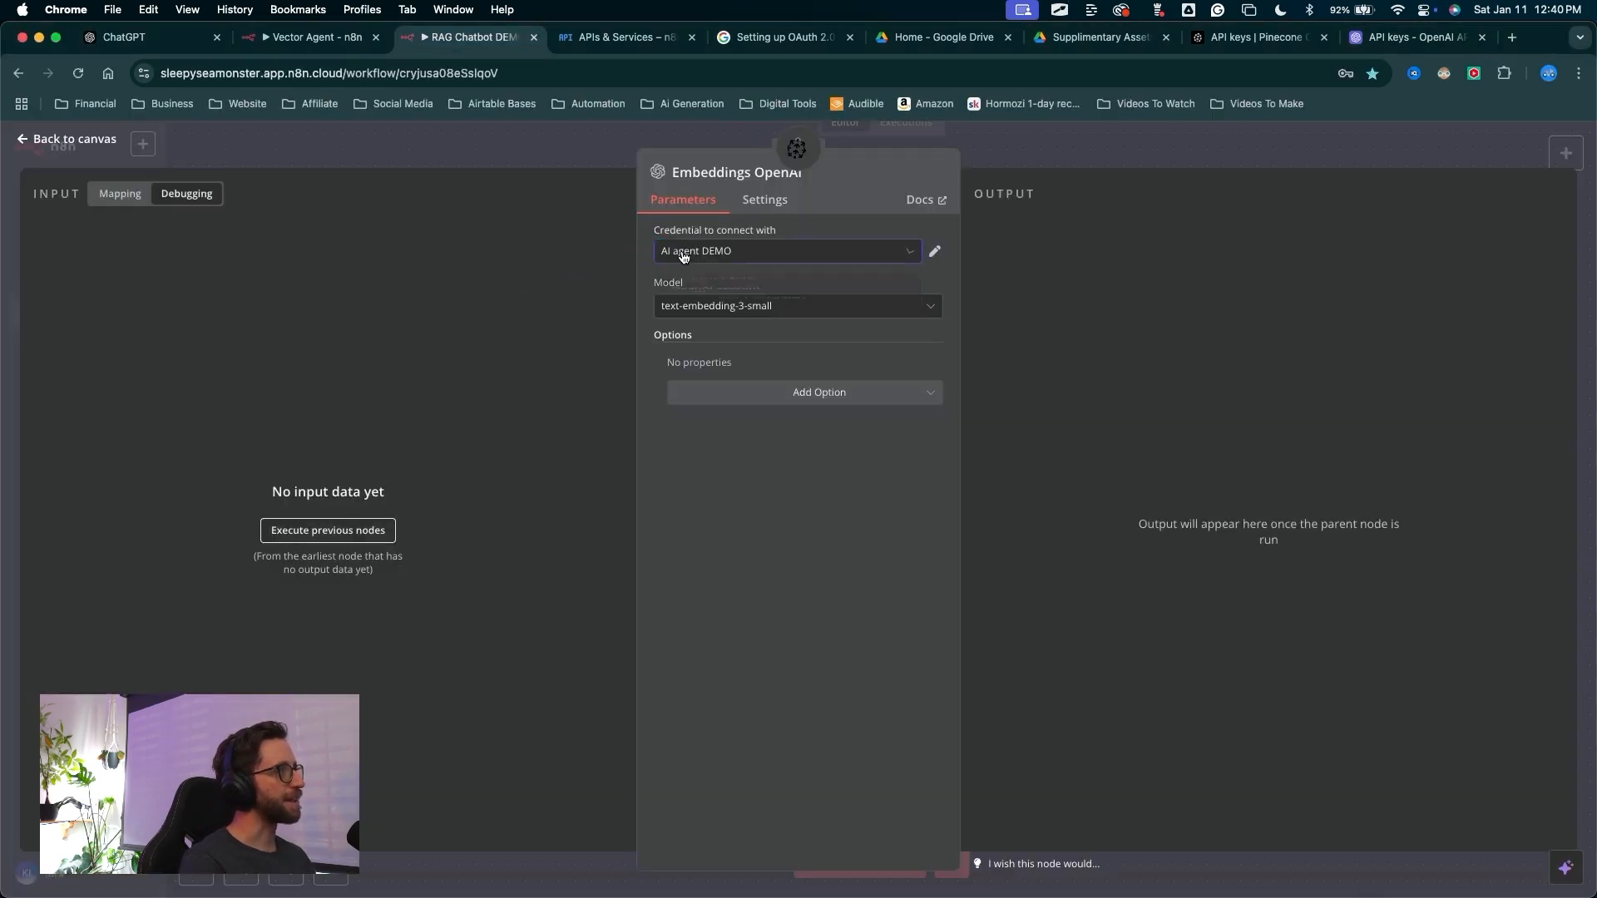
click(683, 254)
click(696, 379)
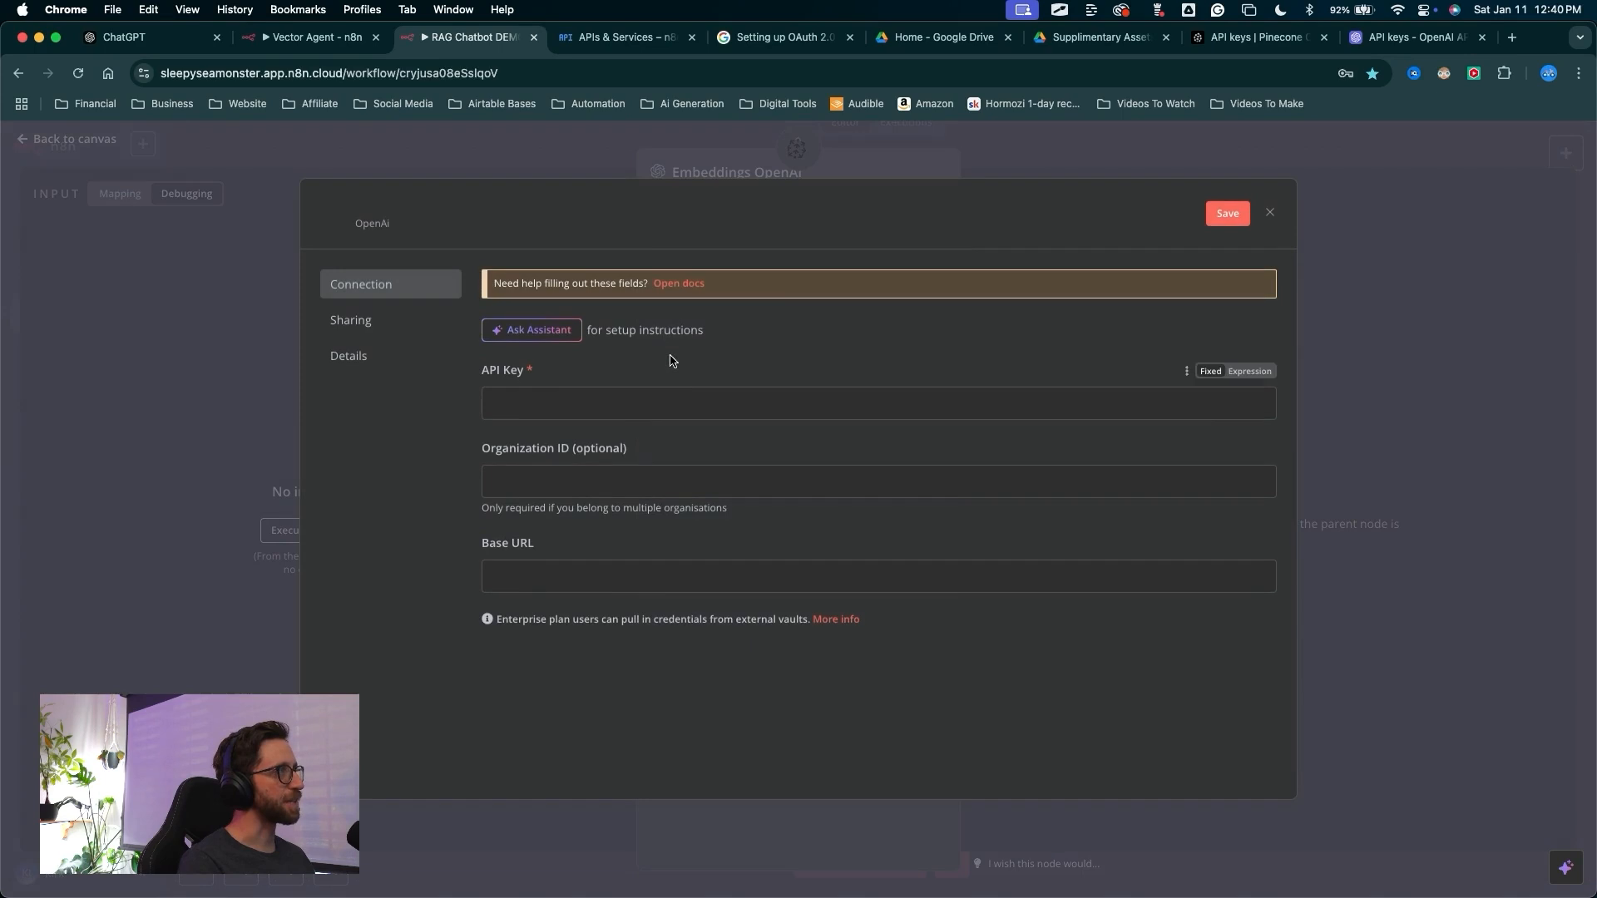
click(541, 403)
key(cmd+v)
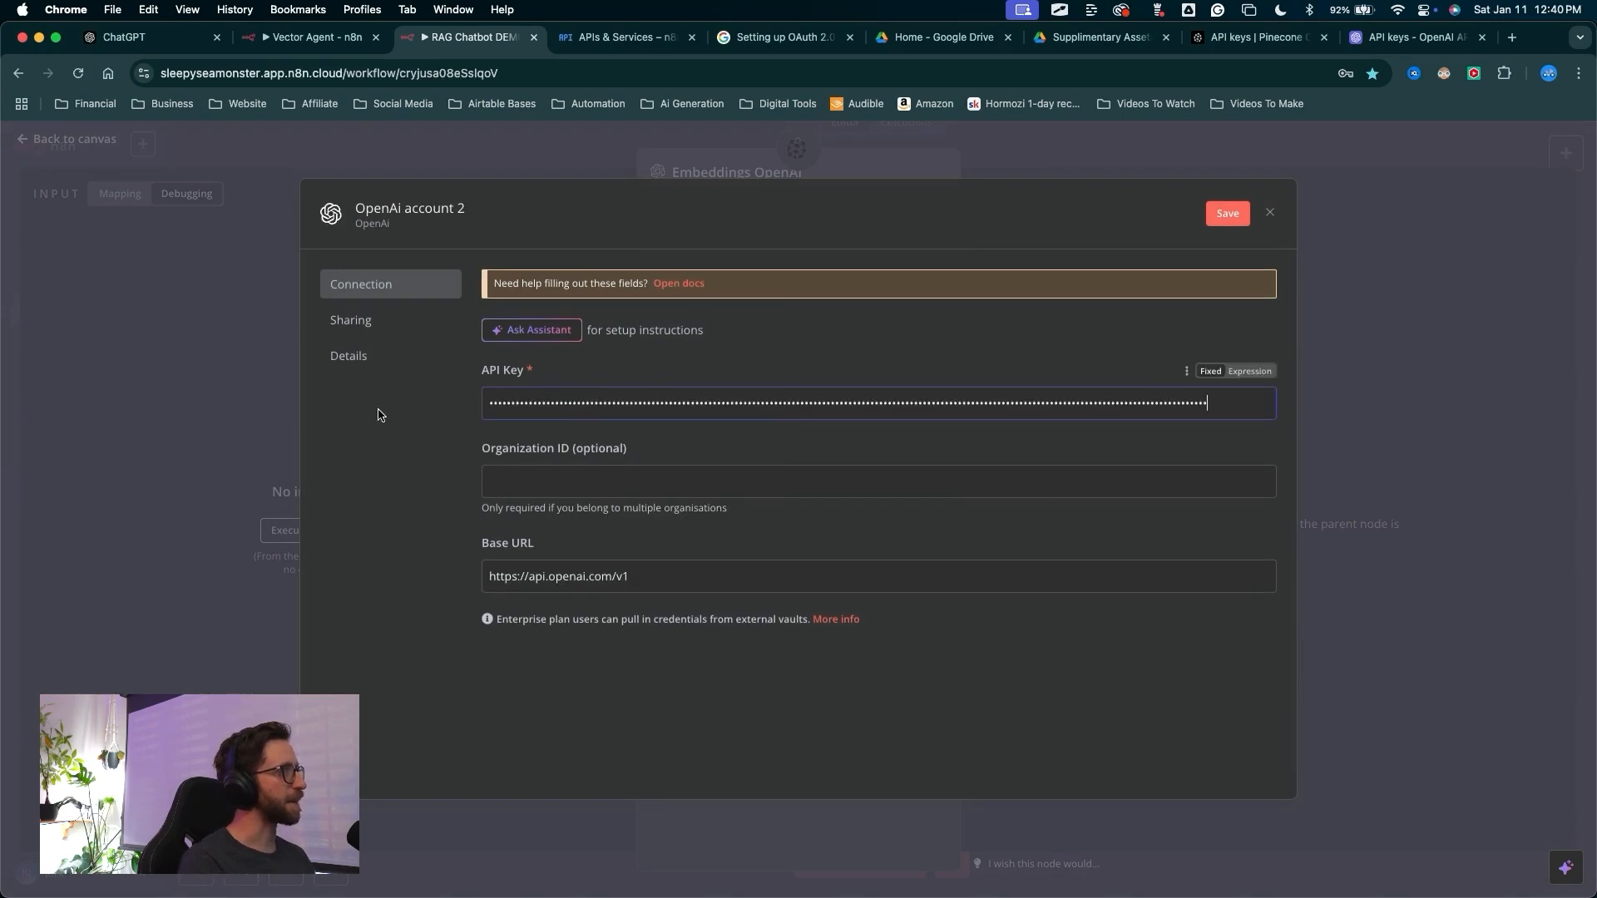
mouse_move(304, 444)
mouse_down()
mouse_move(455, 380)
mouse_move(1147, 215)
mouse_move(1207, 221)
mouse_up()
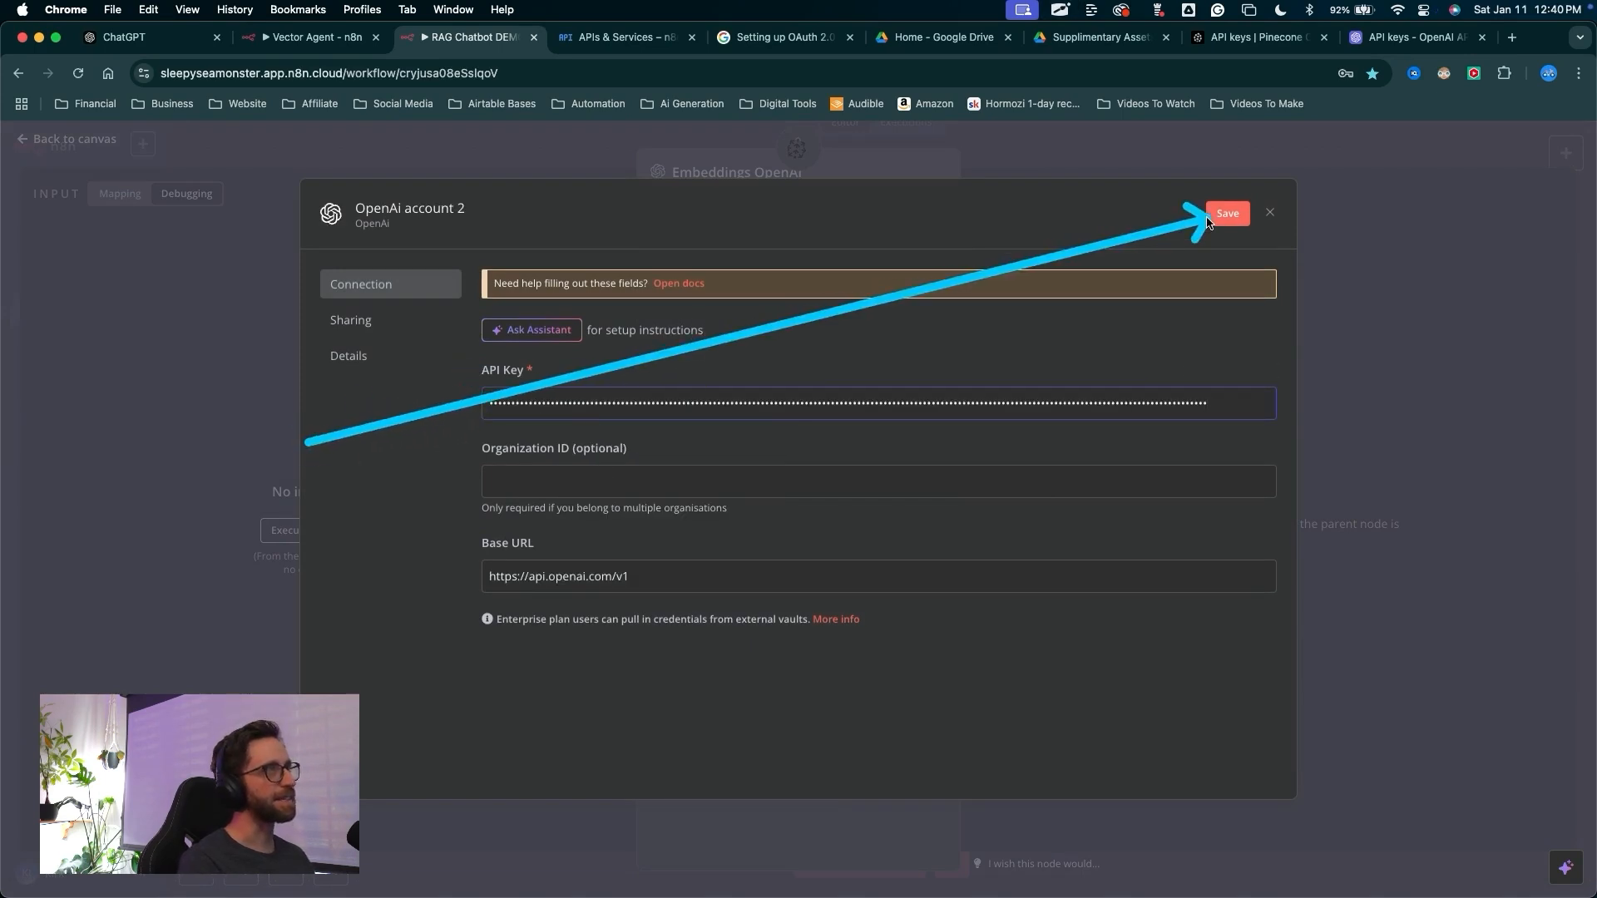
click(1207, 221)
Rename the OpenAI credential to OpenAi n8n DEMO and save it
mouse_move(356, 599)
mouse_down()
mouse_move(590, 303)
mouse_move(574, 312)
mouse_move(534, 239)
mouse_up()
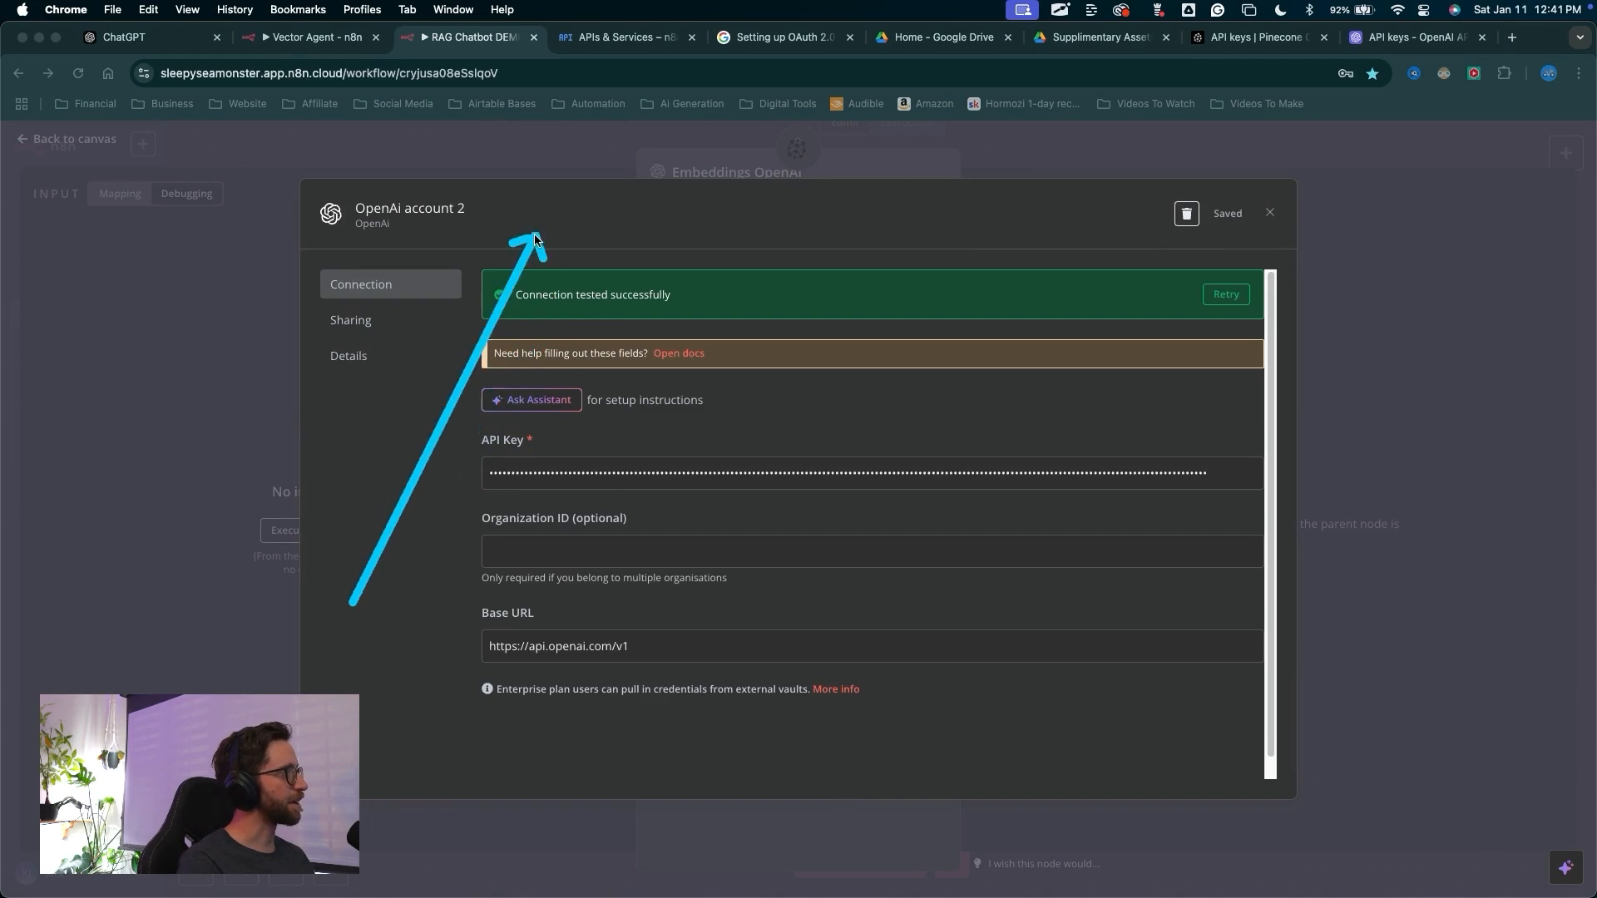
click(452, 213)
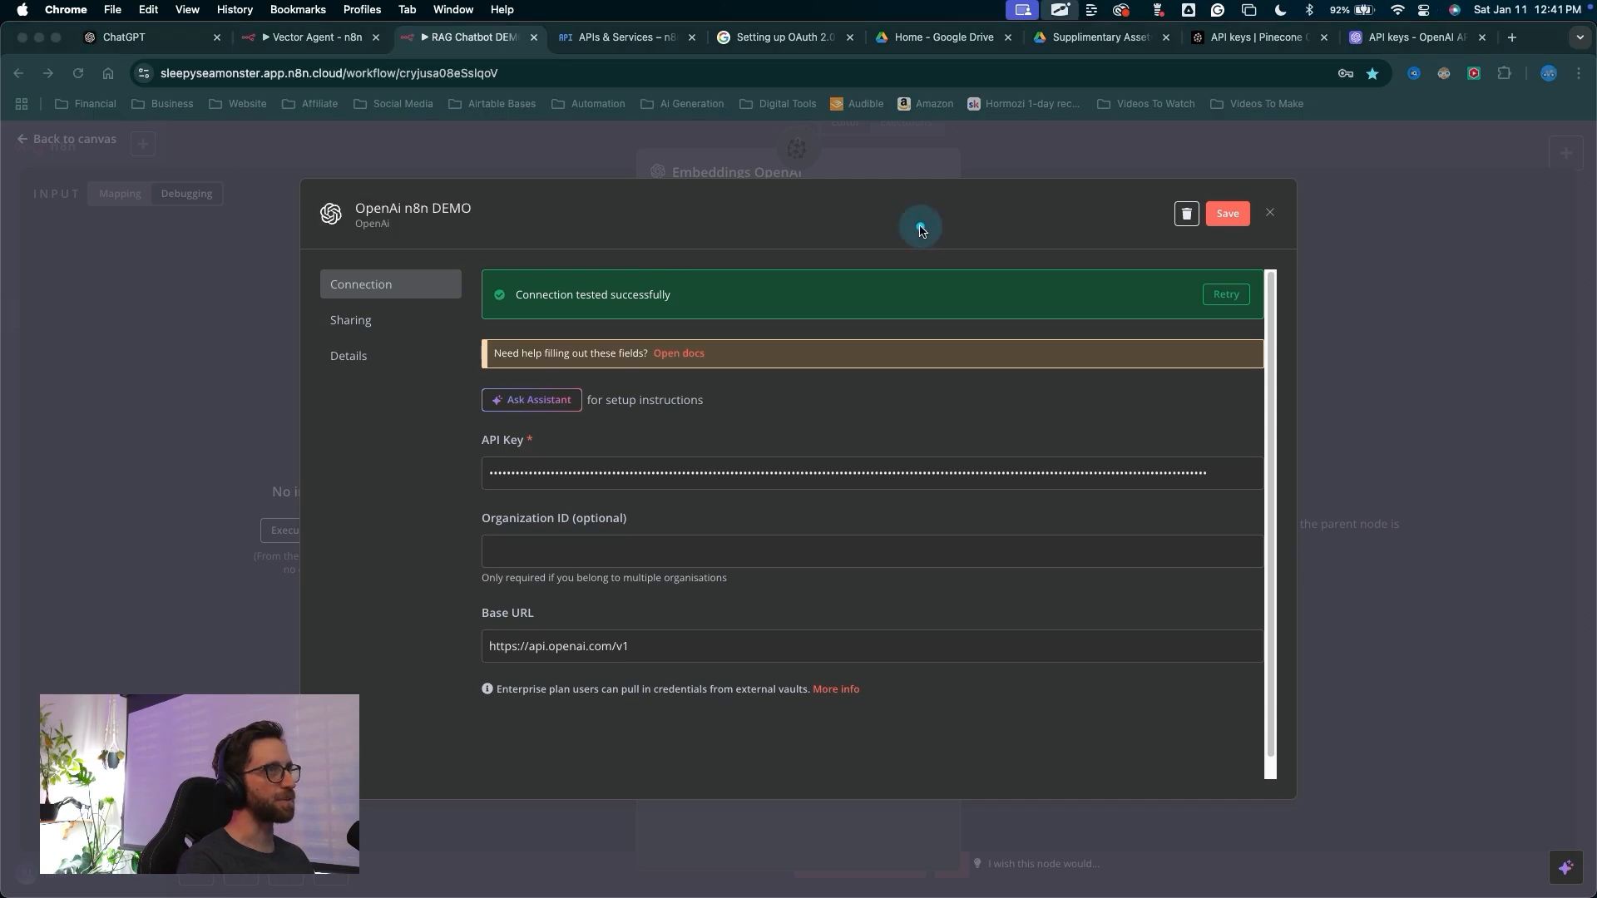
mouse_move(958, 227)
mouse_down()
mouse_move(1236, 193)
mouse_move(1221, 207)
mouse_up()
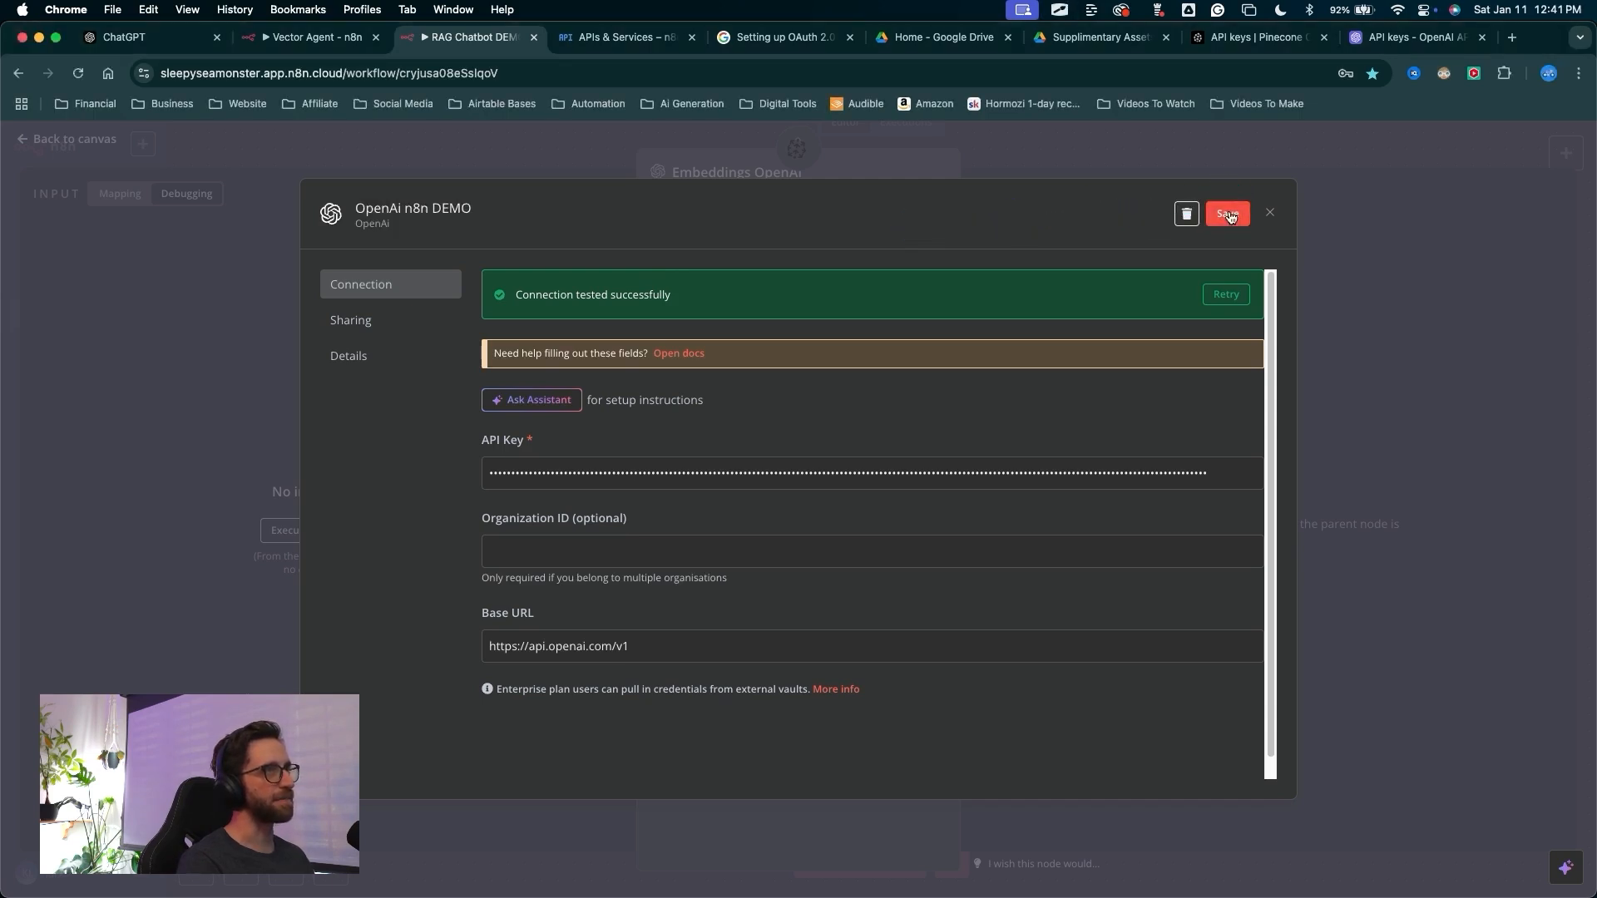
Close the saved OpenAI credential and return to the canvas with the Embeddings OpenAI node configured
drag(1109, 509, 1274, 204)
click(1270, 212)
mouse_move(370, 456)
mouse_down()
mouse_move(493, 339)
mouse_move(648, 238)
mouse_move(659, 367)
mouse_up()
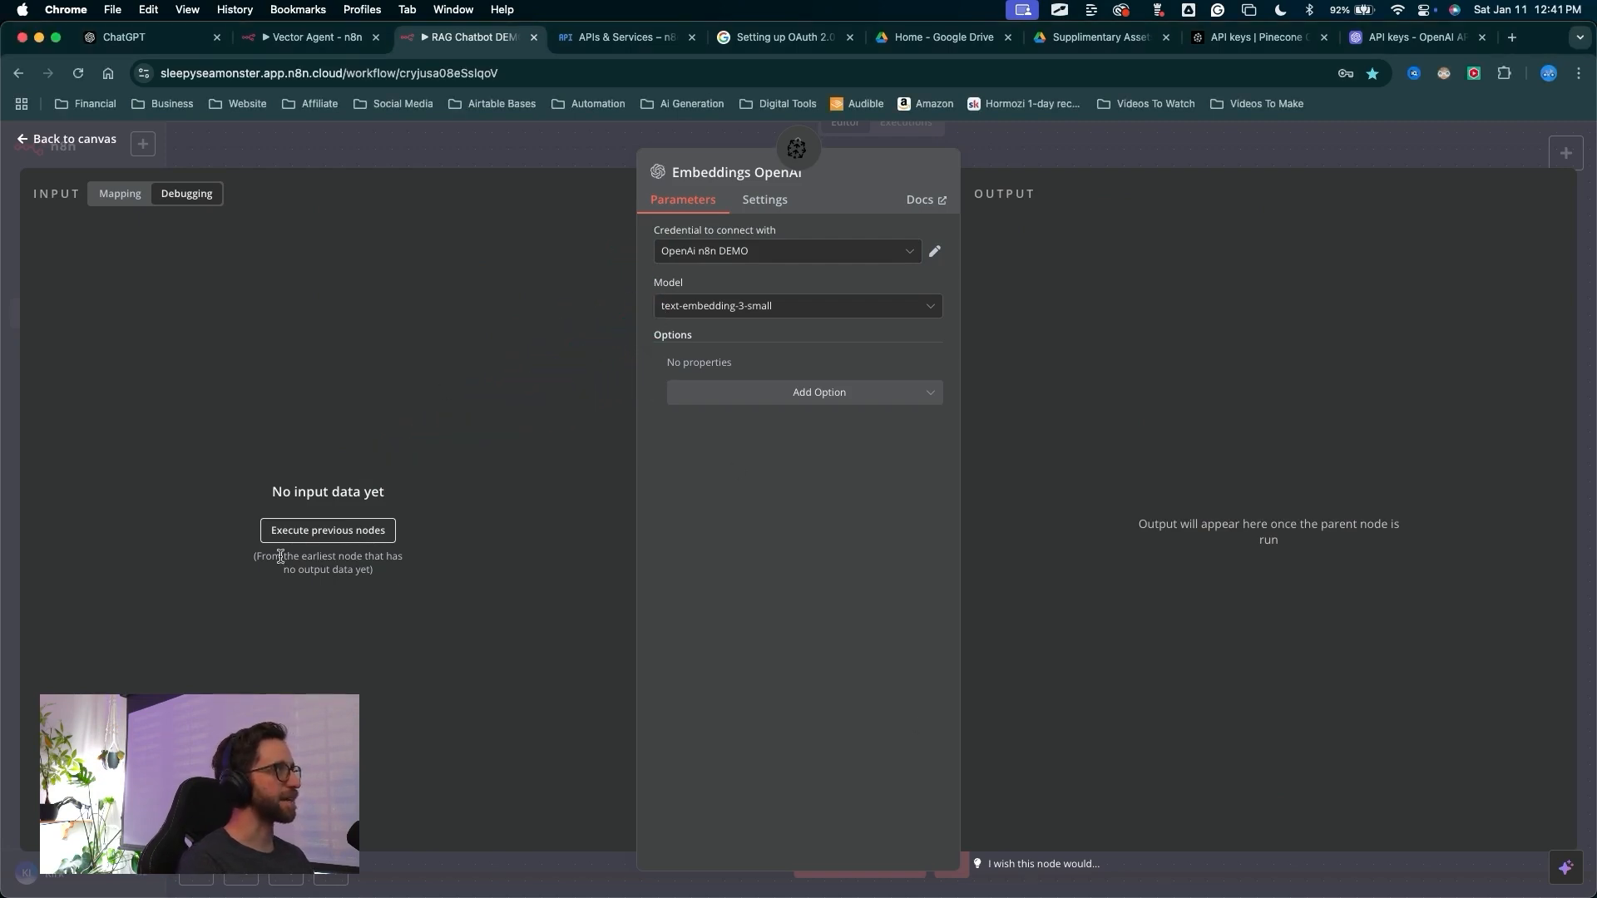
mouse_move(546, 547)
mouse_down()
mouse_move(535, 150)
mouse_move(179, 114)
mouse_move(79, 124)
mouse_move(66, 141)
mouse_up()
click(68, 139)
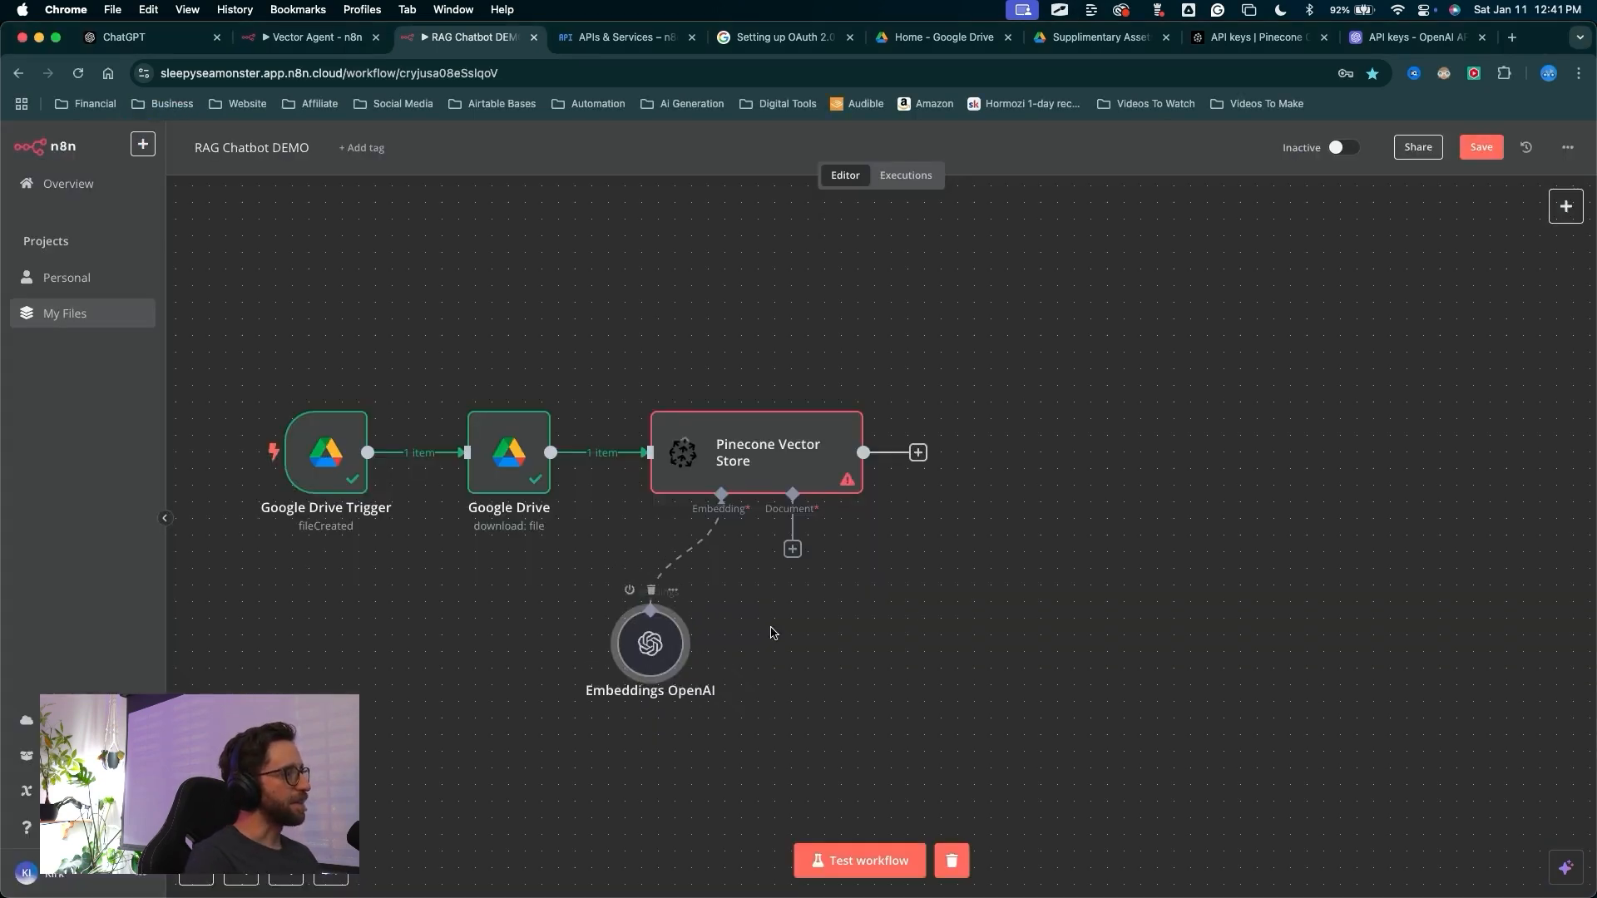
Attach a Default Data Loader to the Pinecone Vector Store's Document input
mouse_move(1068, 584)
mouse_down()
mouse_move(856, 596)
mouse_move(634, 648)
mouse_move(684, 617)
mouse_move(758, 456)
mouse_move(841, 467)
mouse_move(813, 520)
mouse_move(796, 509)
mouse_up()
key(Escape)
click(792, 550)
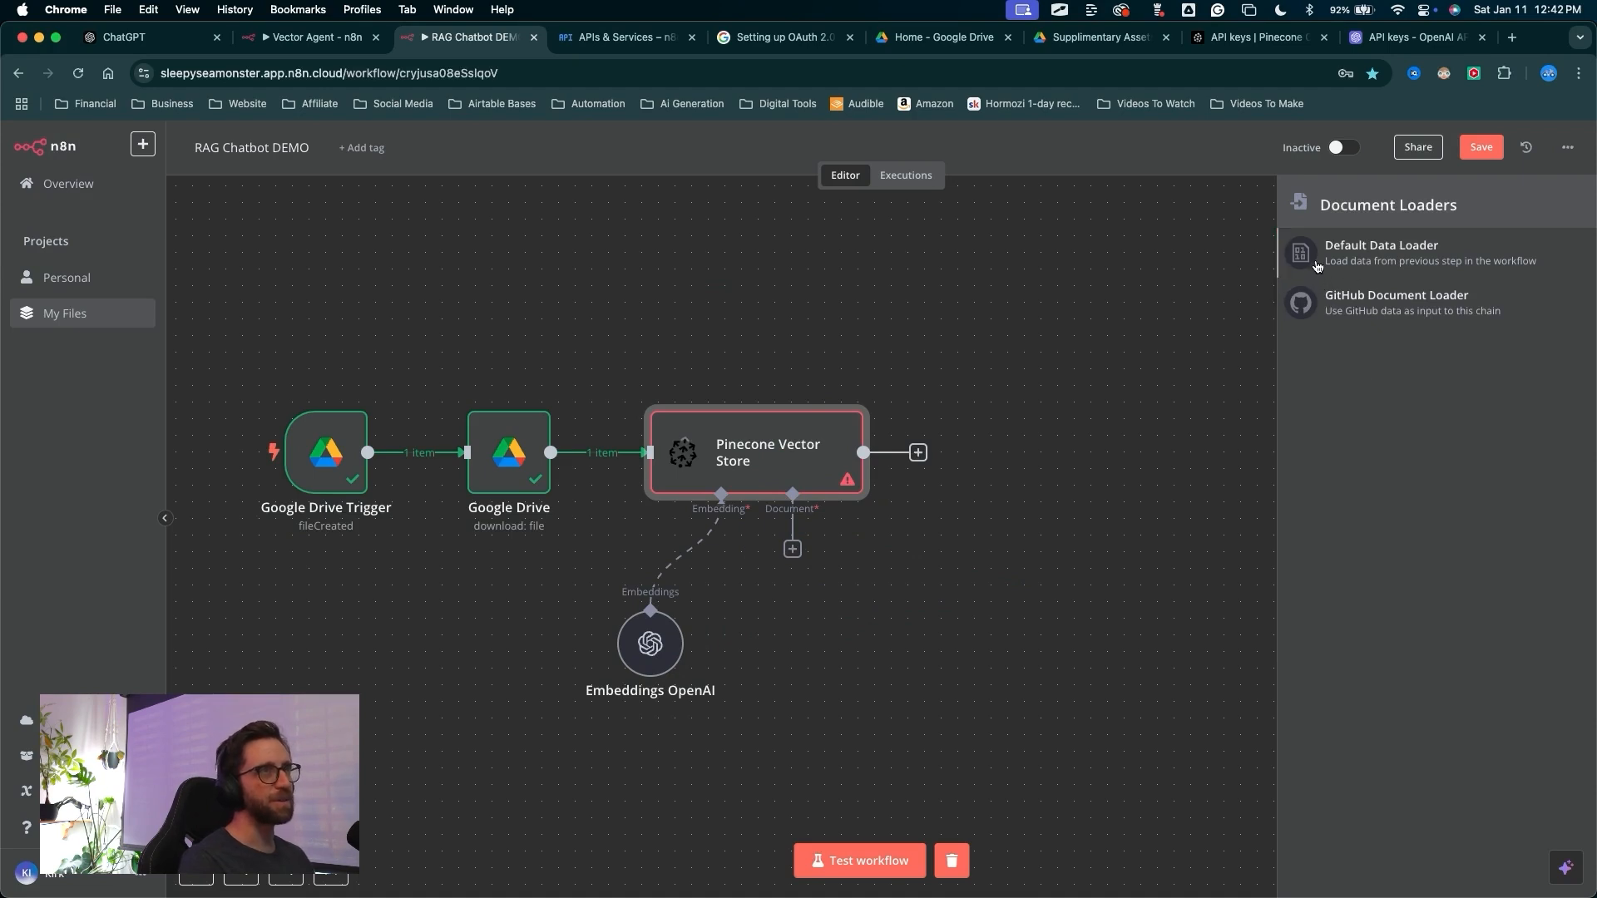
drag(1170, 288, 1298, 246)
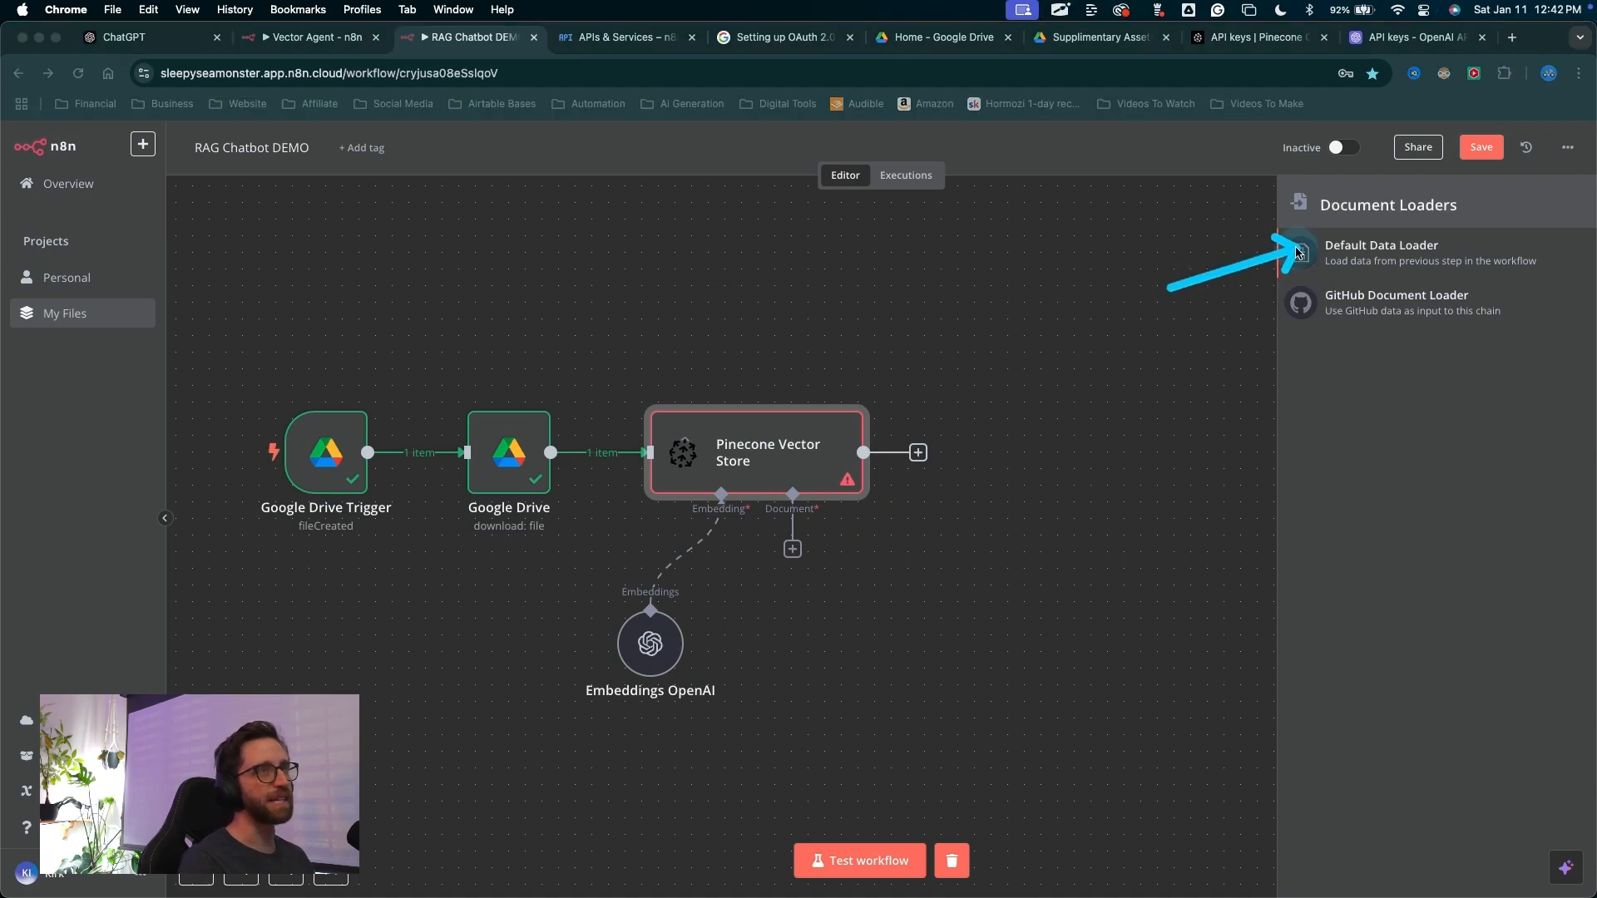
key(Escape)
click(1298, 252)
Set the Default Data Loader's type of data to Binary
drag(542, 546, 690, 319)
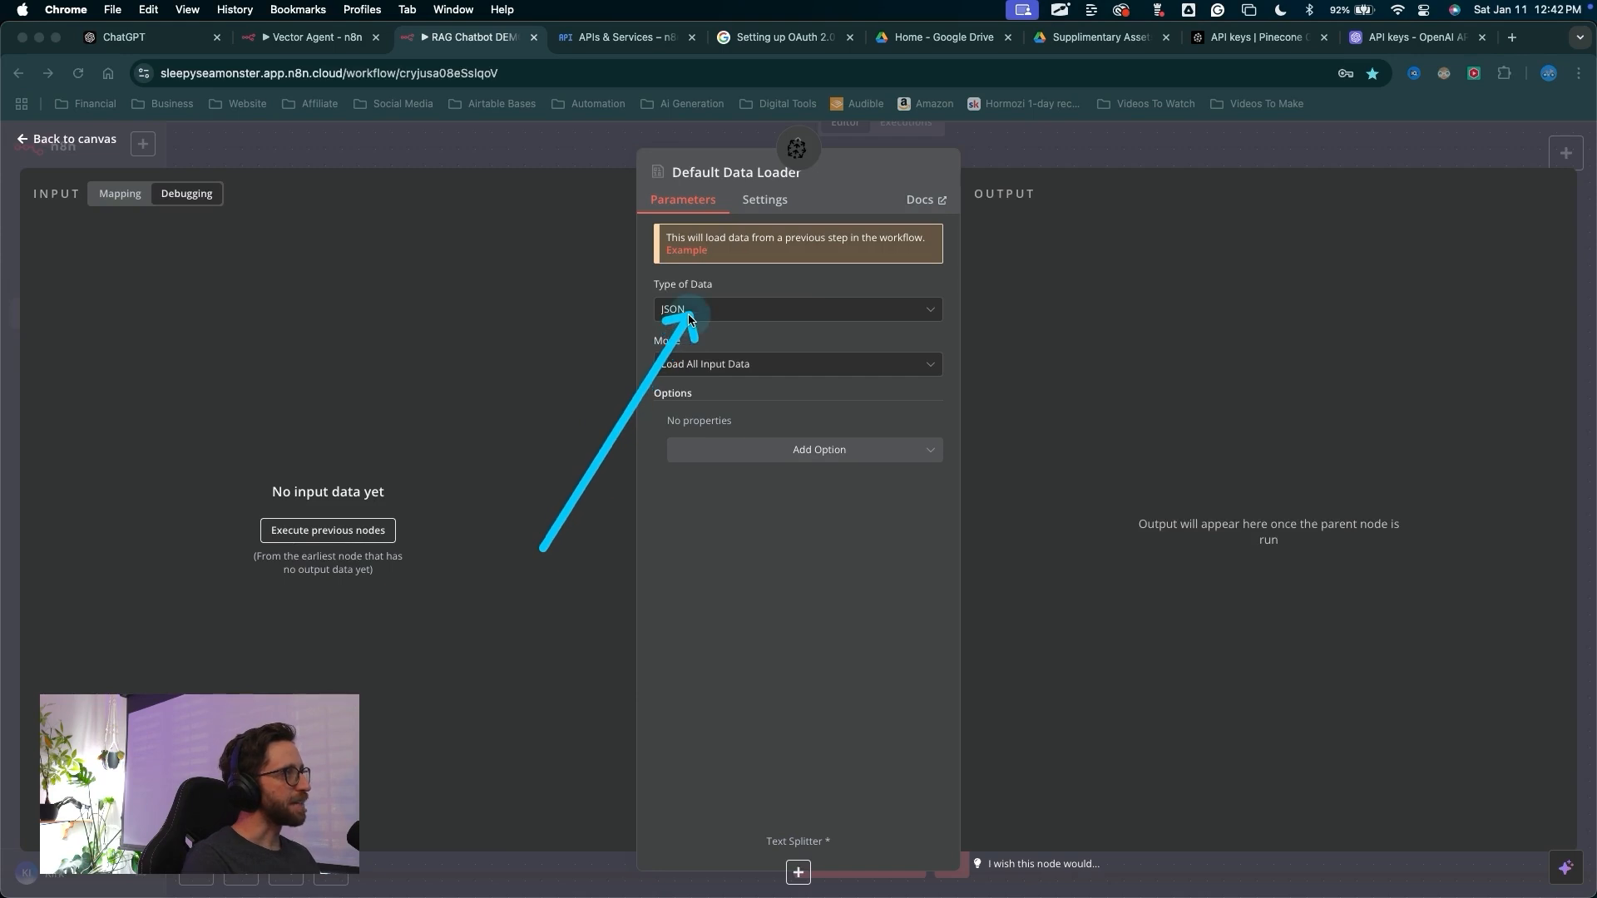
click(690, 312)
click(689, 384)
mouse_move(705, 170)
mouse_down()
mouse_move(720, 542)
mouse_move(749, 758)
mouse_move(803, 832)
mouse_up()
key(Escape)
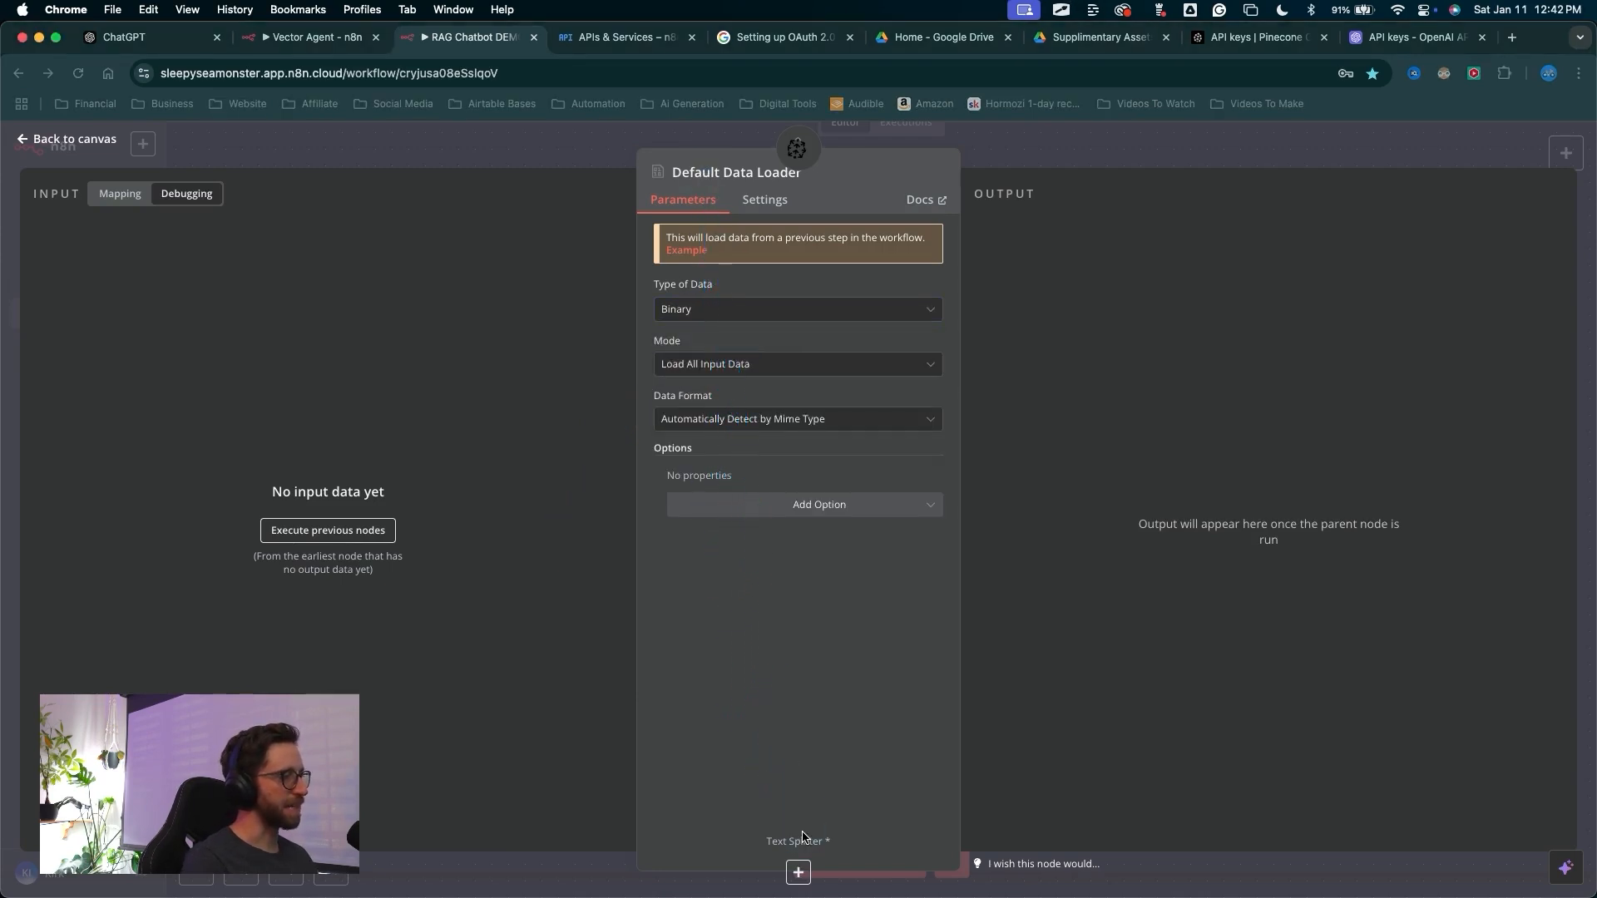
Add a Recursive Character Text Splitter to the data loader with chunk size 1000 and chunk overlap 100
click(798, 874)
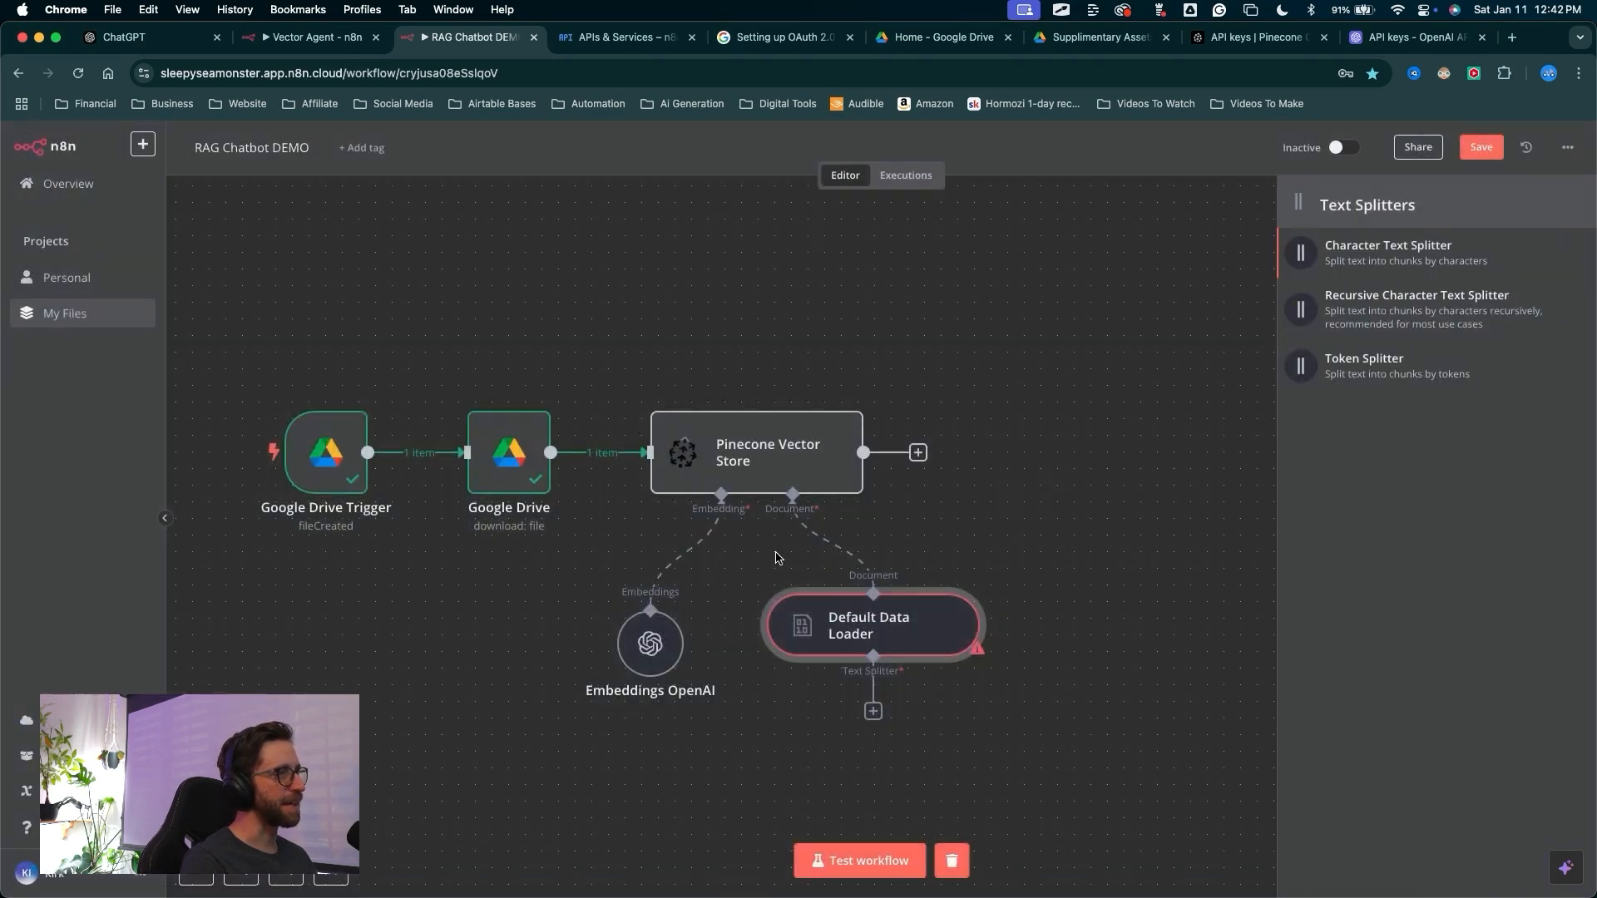
mouse_move(1012, 517)
mouse_down()
mouse_move(1147, 366)
mouse_move(1254, 306)
mouse_move(1305, 297)
mouse_move(1318, 224)
mouse_move(1260, 337)
mouse_move(1295, 319)
mouse_up()
key(Escape)
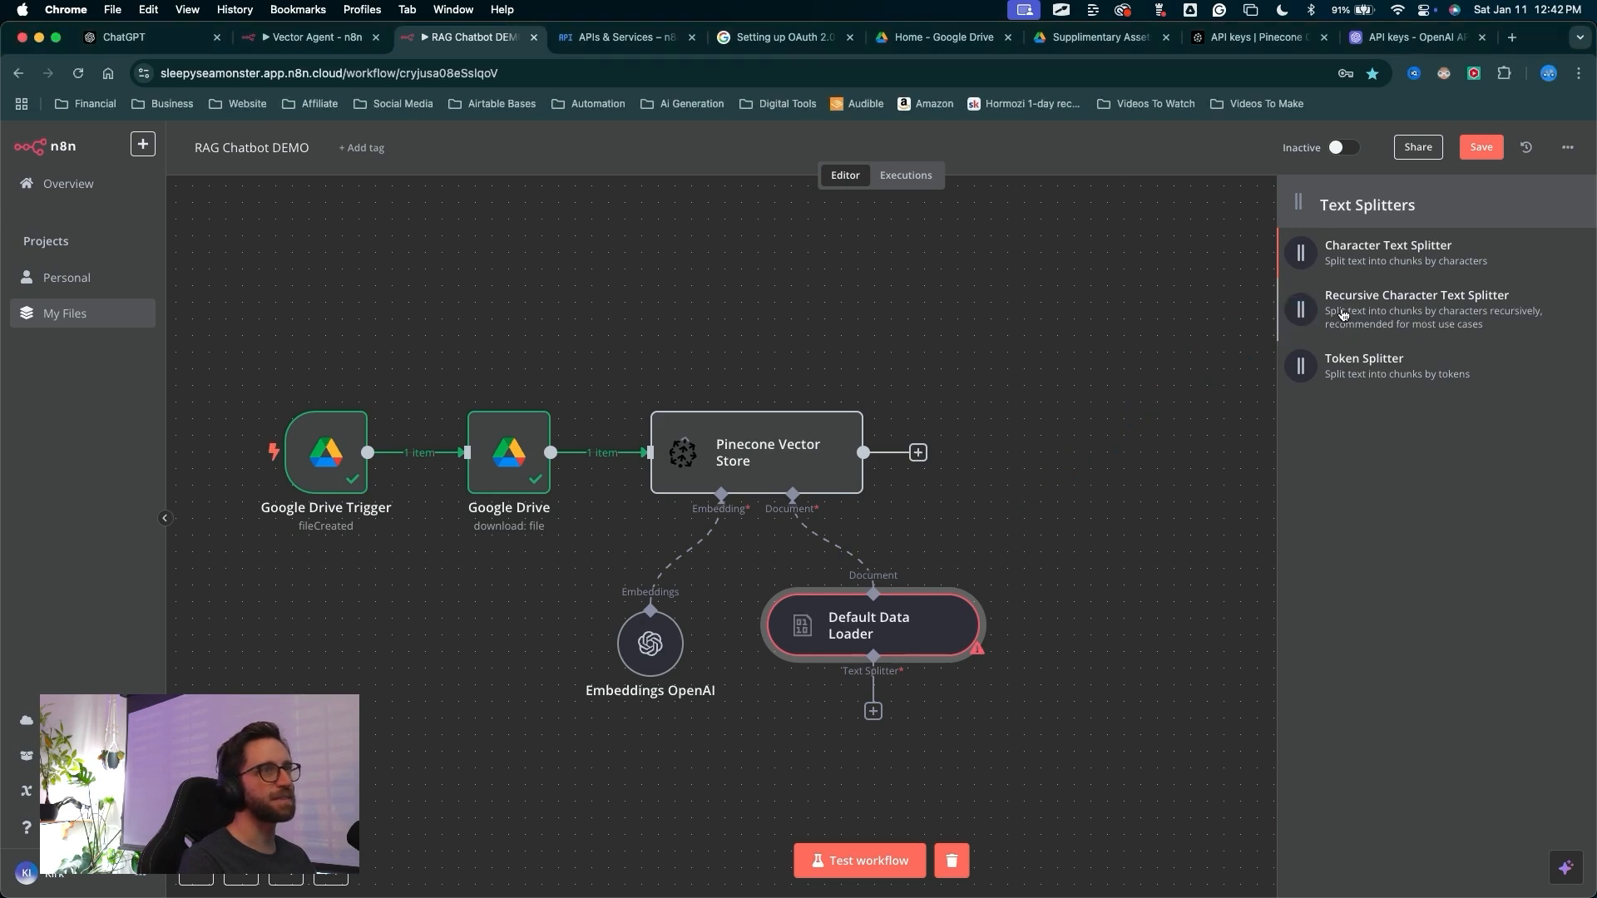
click(1342, 314)
mouse_move(539, 394)
mouse_down()
mouse_move(640, 283)
mouse_move(678, 329)
mouse_up()
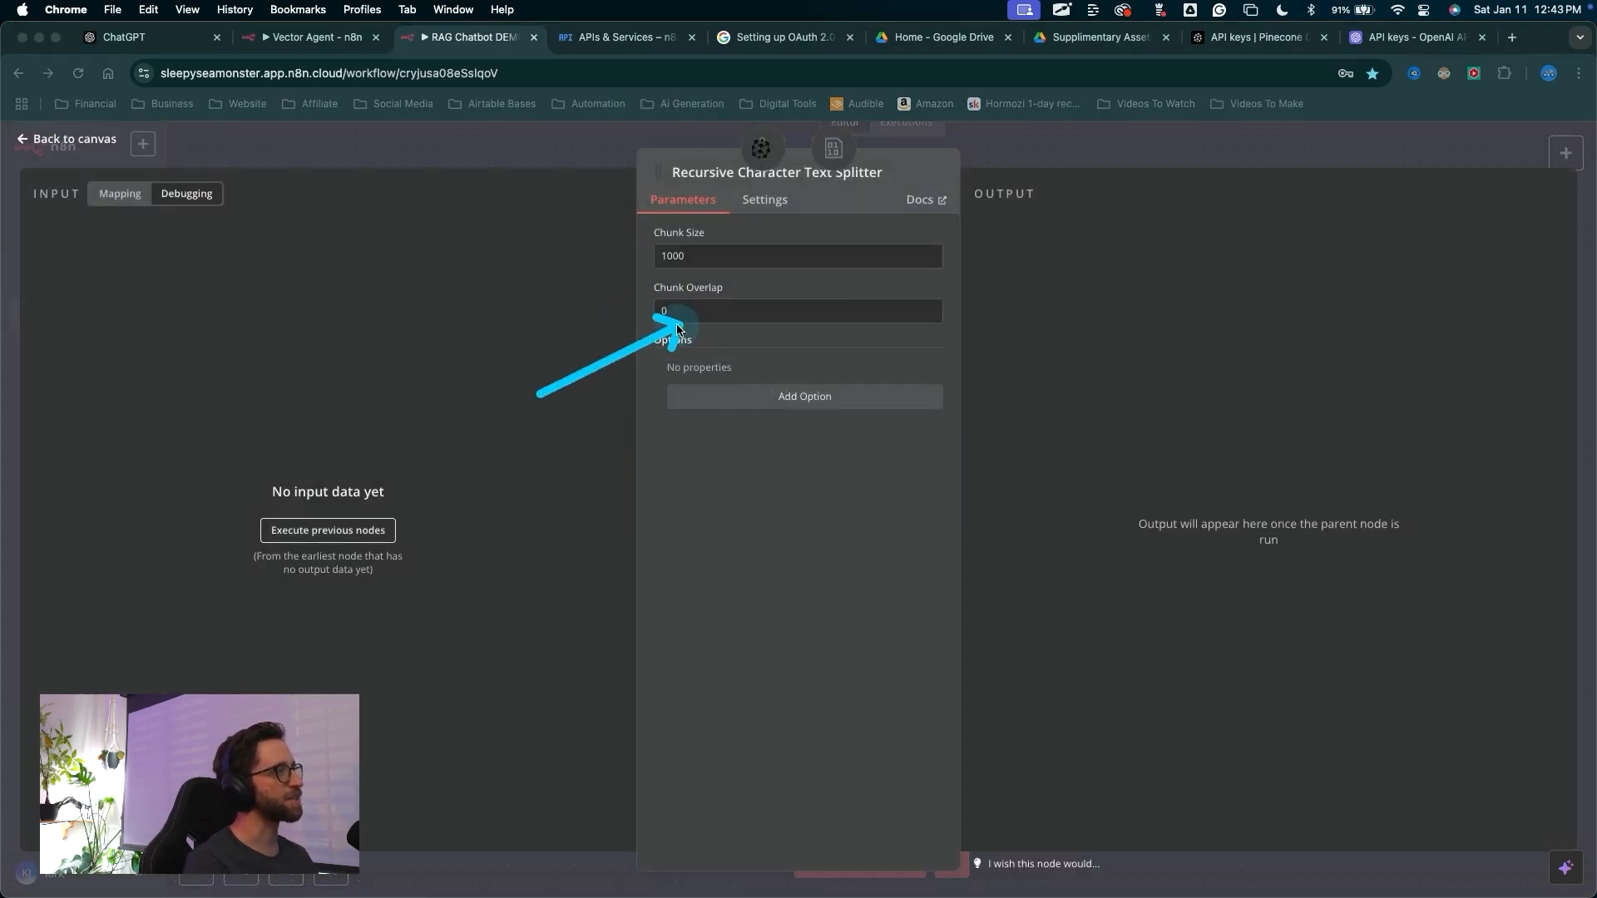
key(Escape)
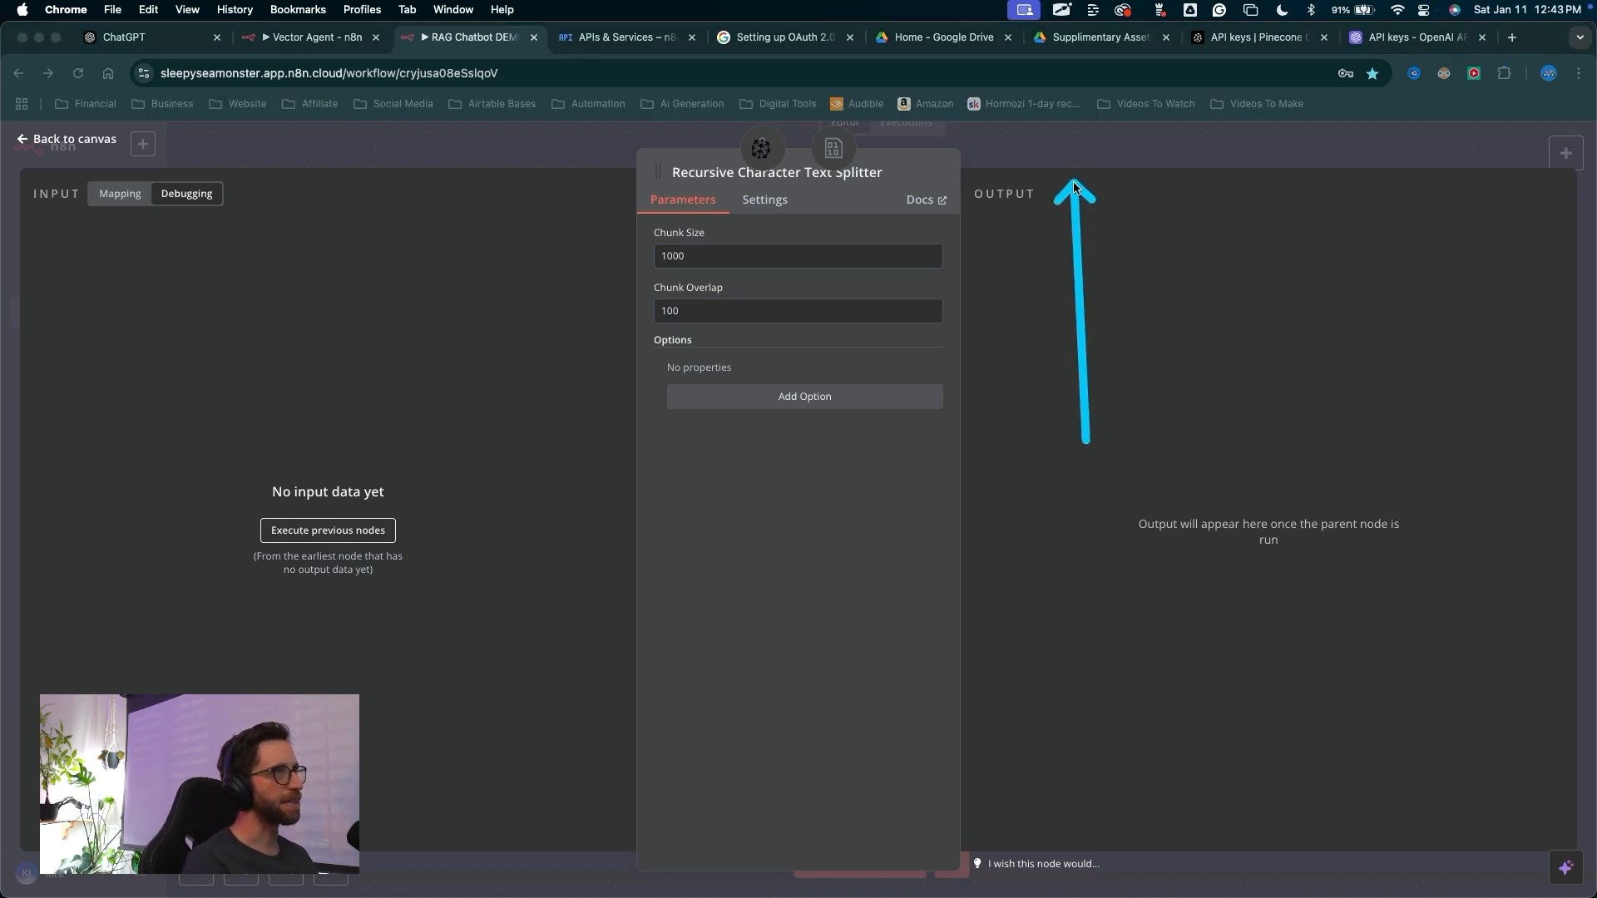
click(1054, 149)
drag(1005, 448, 968, 413)
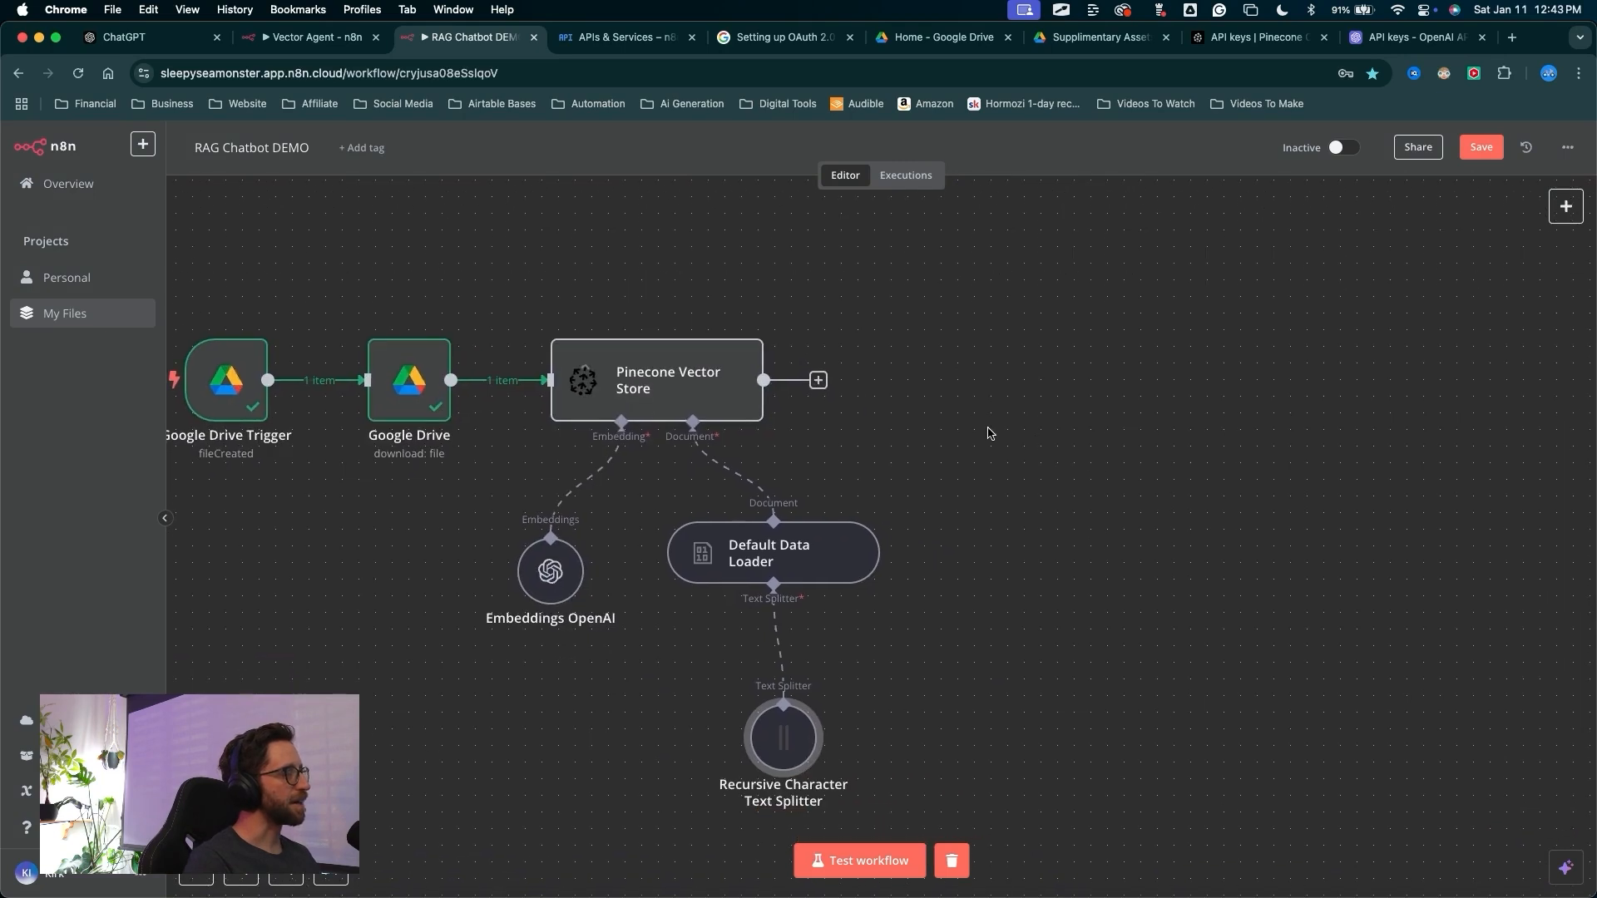
Reposition the Default Data Loader and text splitter nodes beneath the vector store
drag(782, 559, 765, 558)
drag(786, 738, 786, 704)
mouse_move(998, 545)
mouse_down()
mouse_move(790, 435)
mouse_move(757, 251)
mouse_move(557, 416)
mouse_move(574, 340)
mouse_up()
key(Escape)
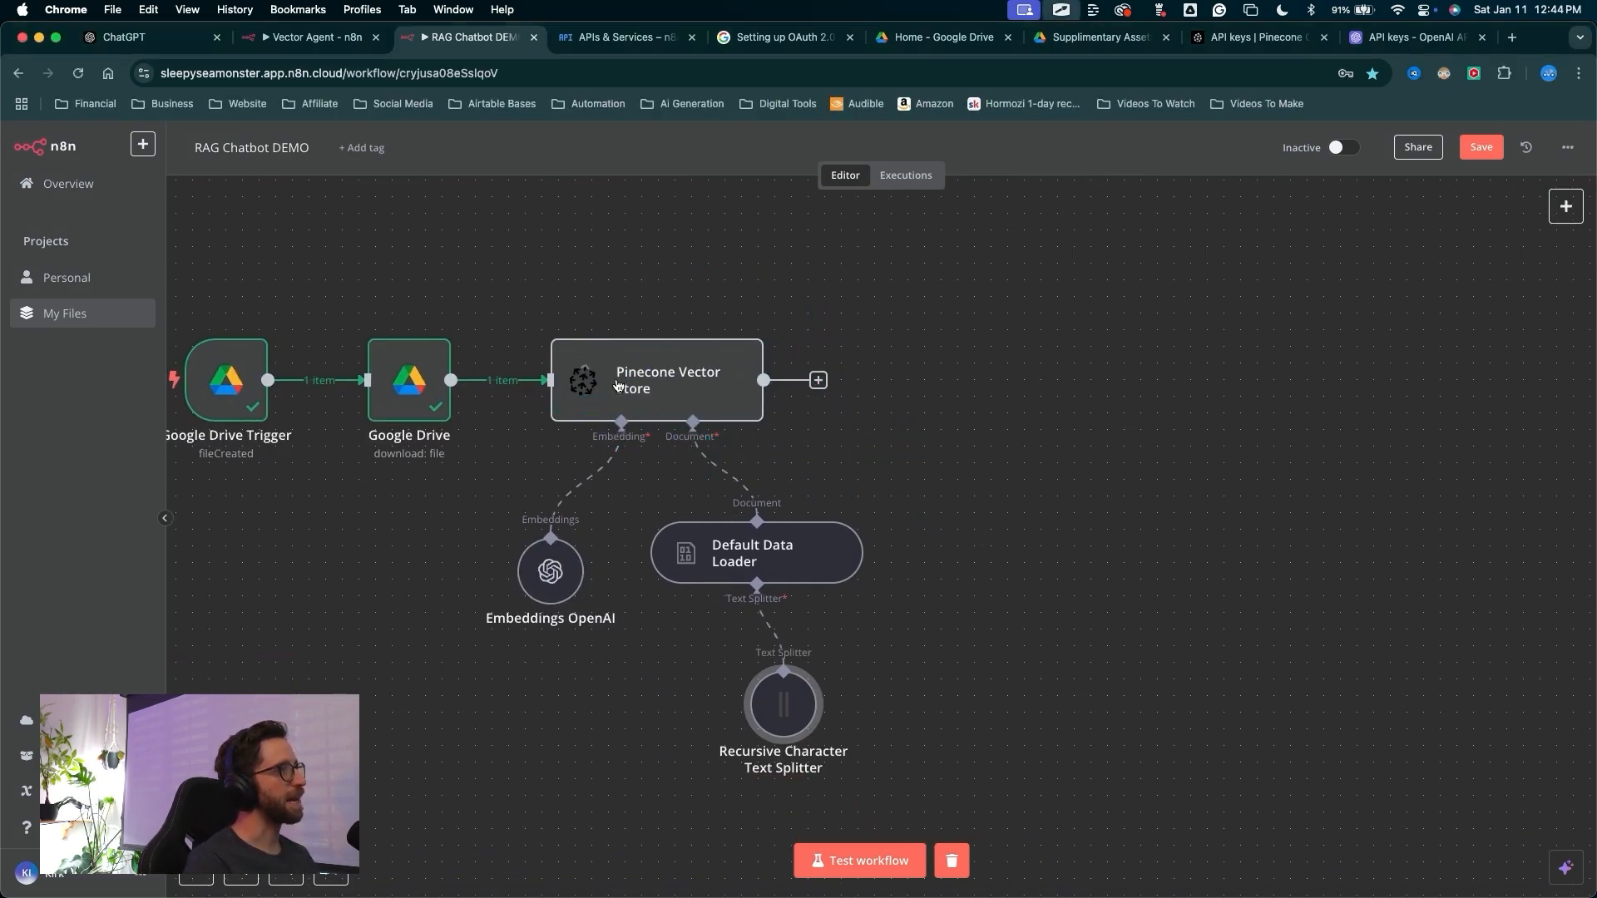
Add a Google Drive node after the Pinecone Vector Store using the Move file action
click(818, 382)
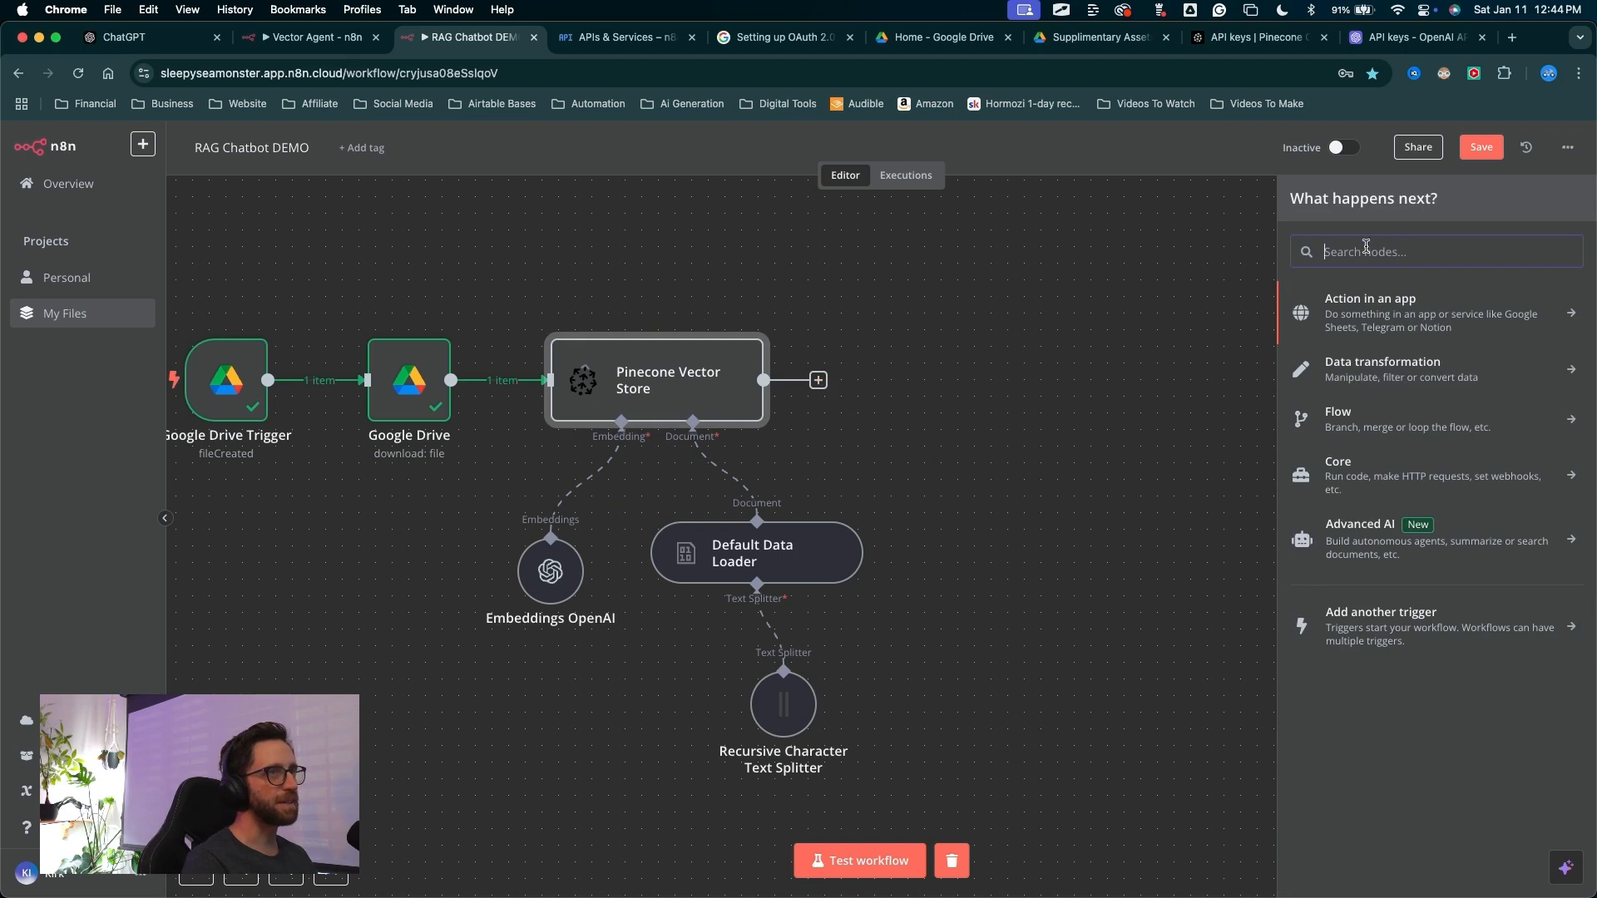
text(google)
click(1355, 464)
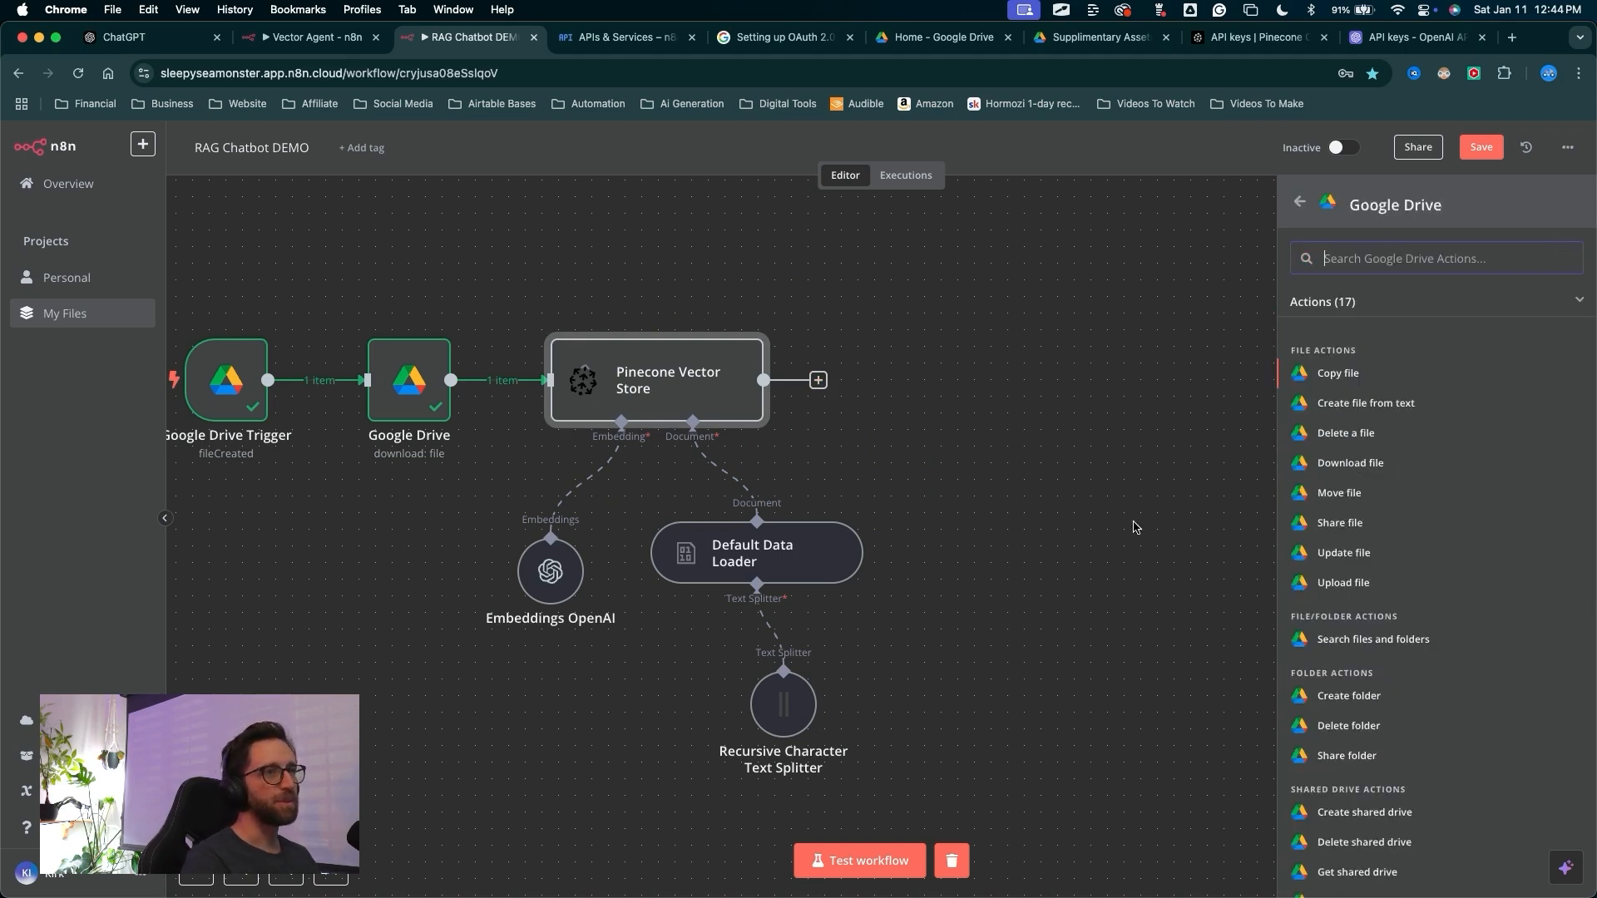
drag(1099, 544, 1279, 504)
mouse_move(439, 385)
mouse_down()
mouse_move(656, 259)
mouse_move(655, 420)
mouse_up()
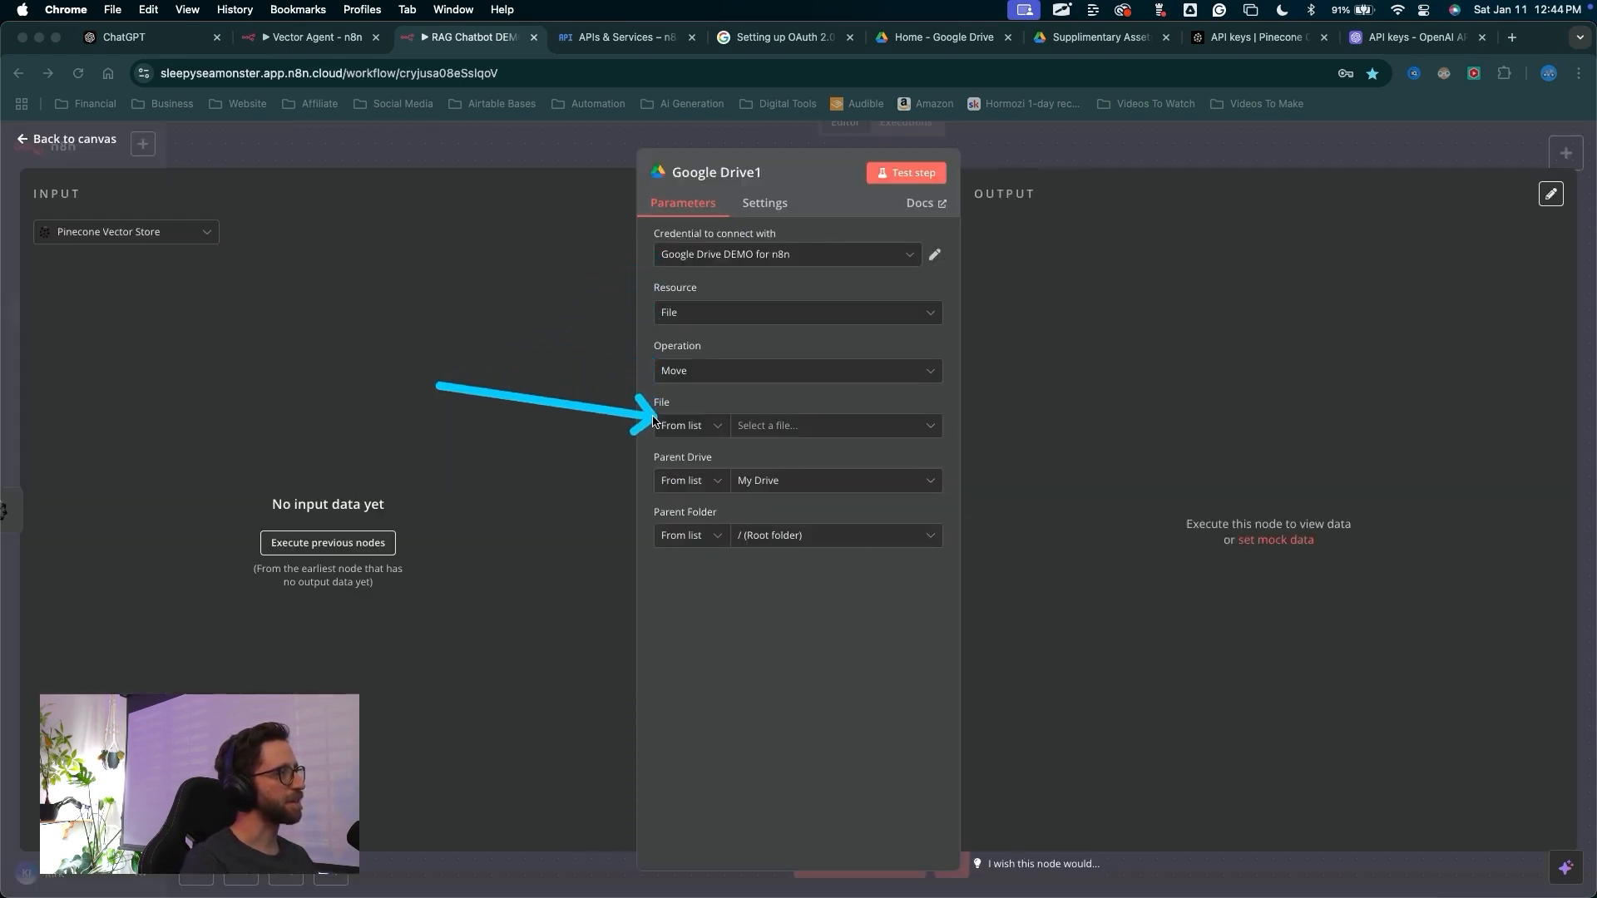
key(Escape)
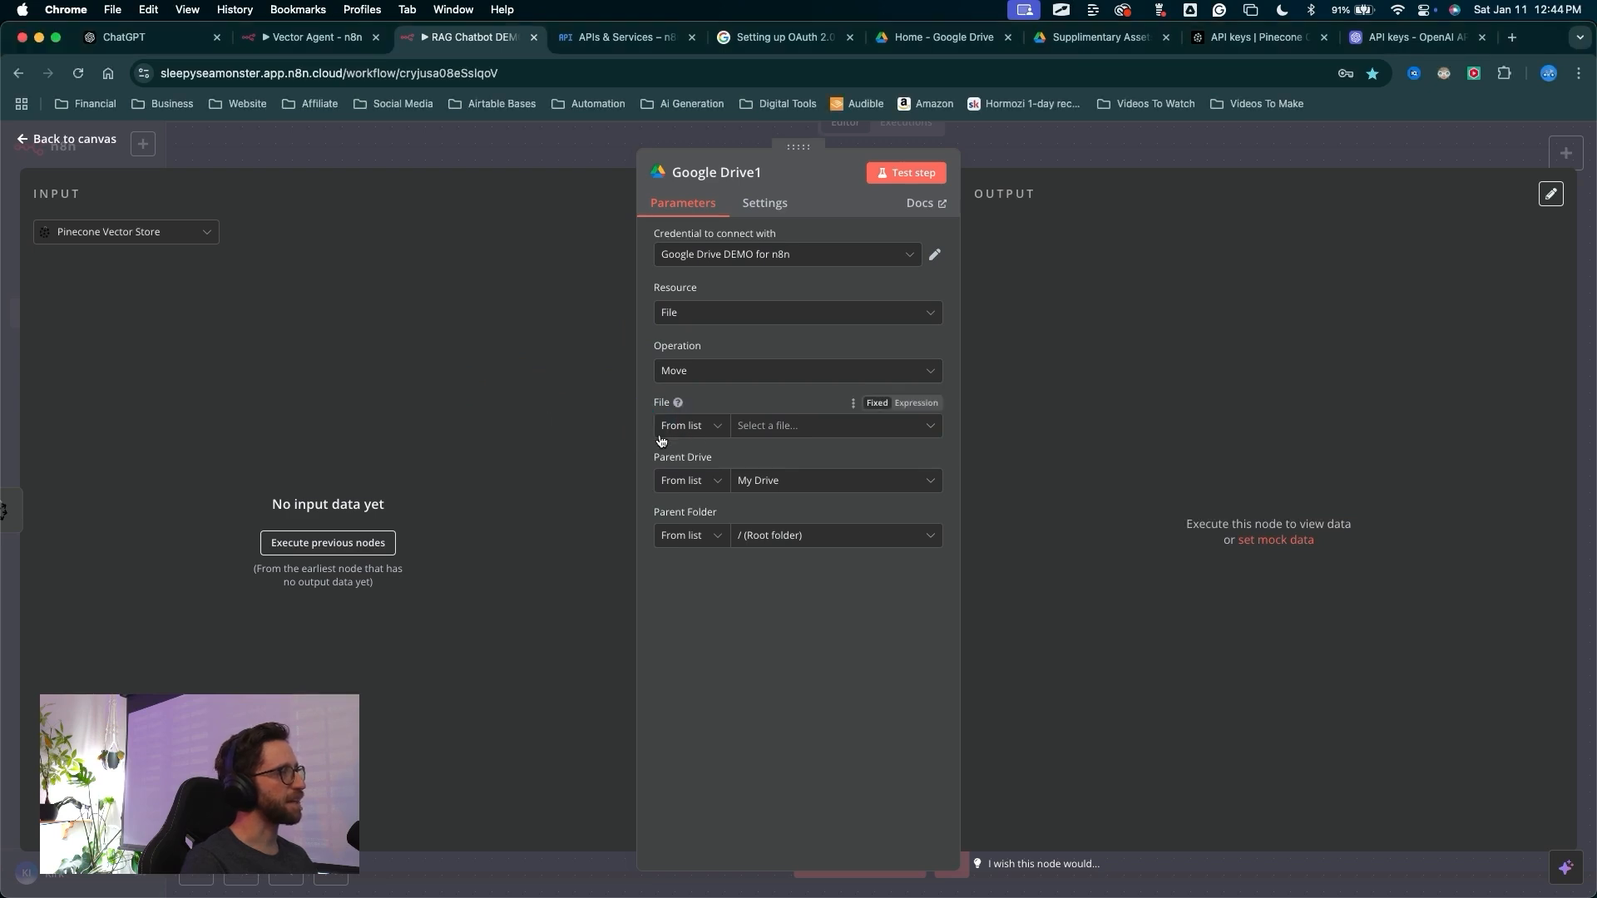
mouse_move(535, 316)
mouse_down()
mouse_move(218, 173)
mouse_move(435, 437)
mouse_move(278, 361)
mouse_move(408, 566)
mouse_up()
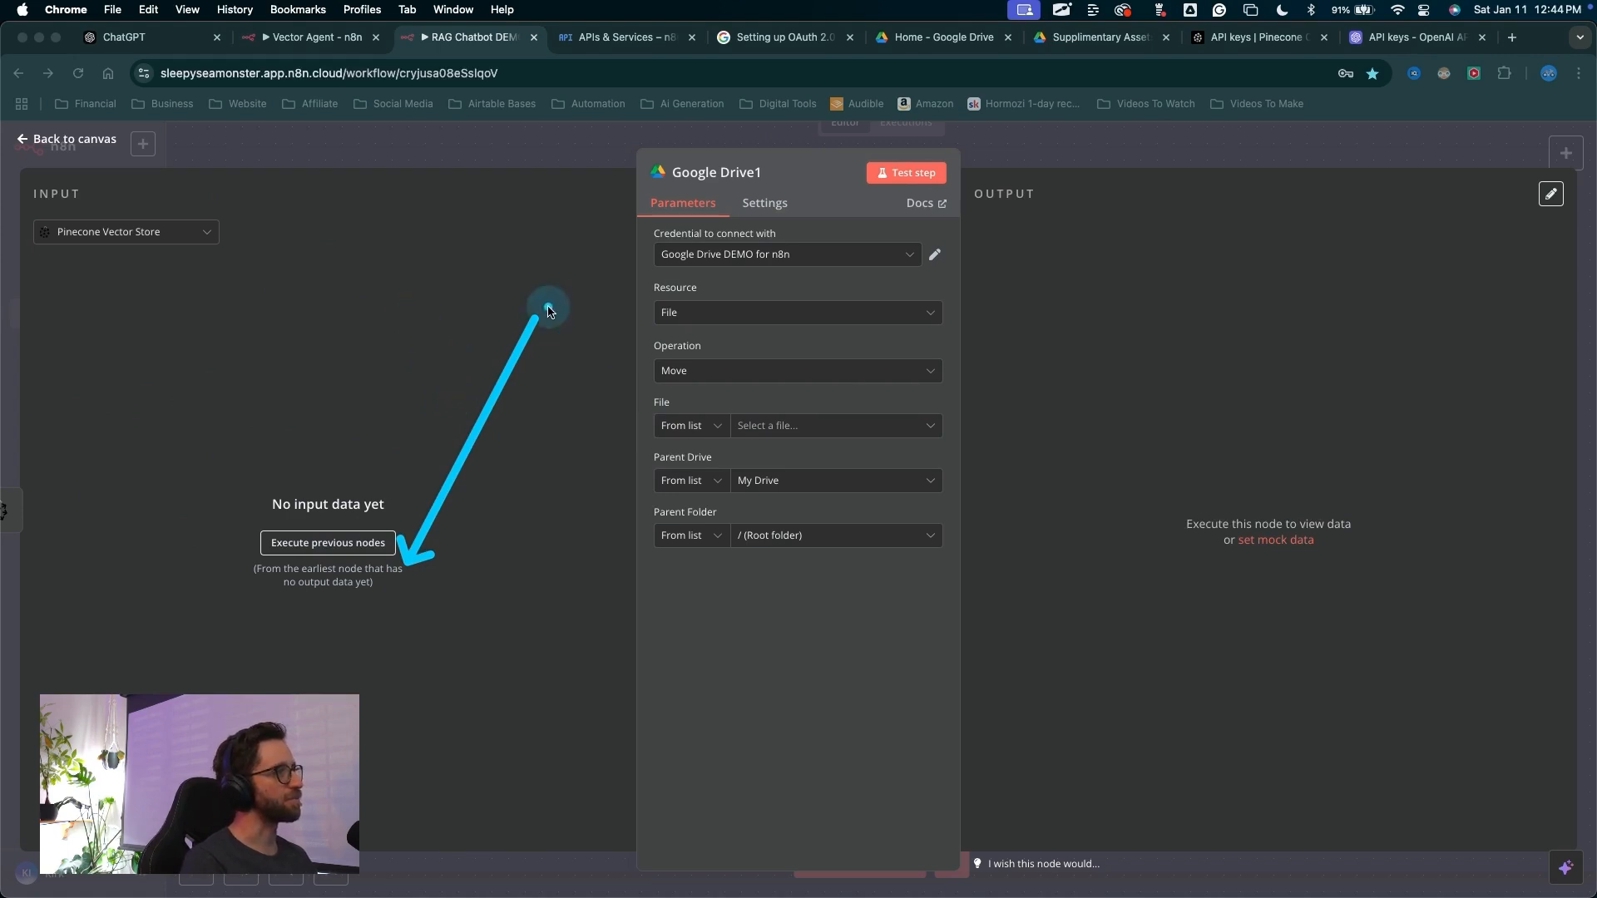
key(Escape)
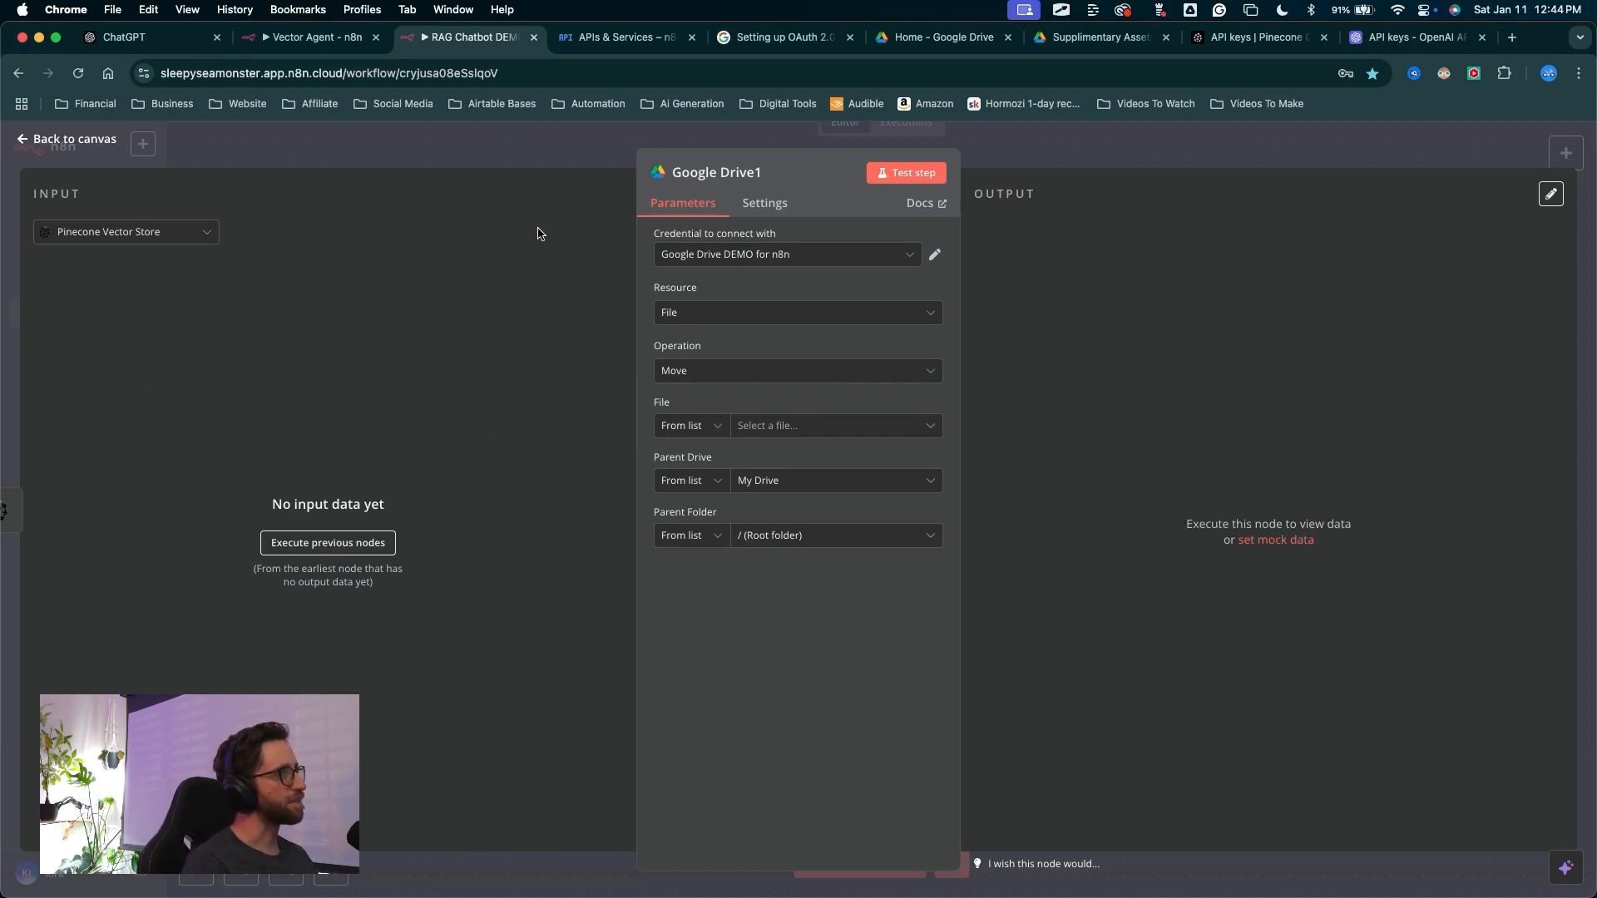
Return to the canvas, disconnect the Google Drive1 node from the vector store and move it aside
key(ctrl+a)
drag(1065, 468, 1059, 143)
key(Escape)
click(1056, 156)
key(ctrl+a)
drag(1198, 483, 1464, 170)
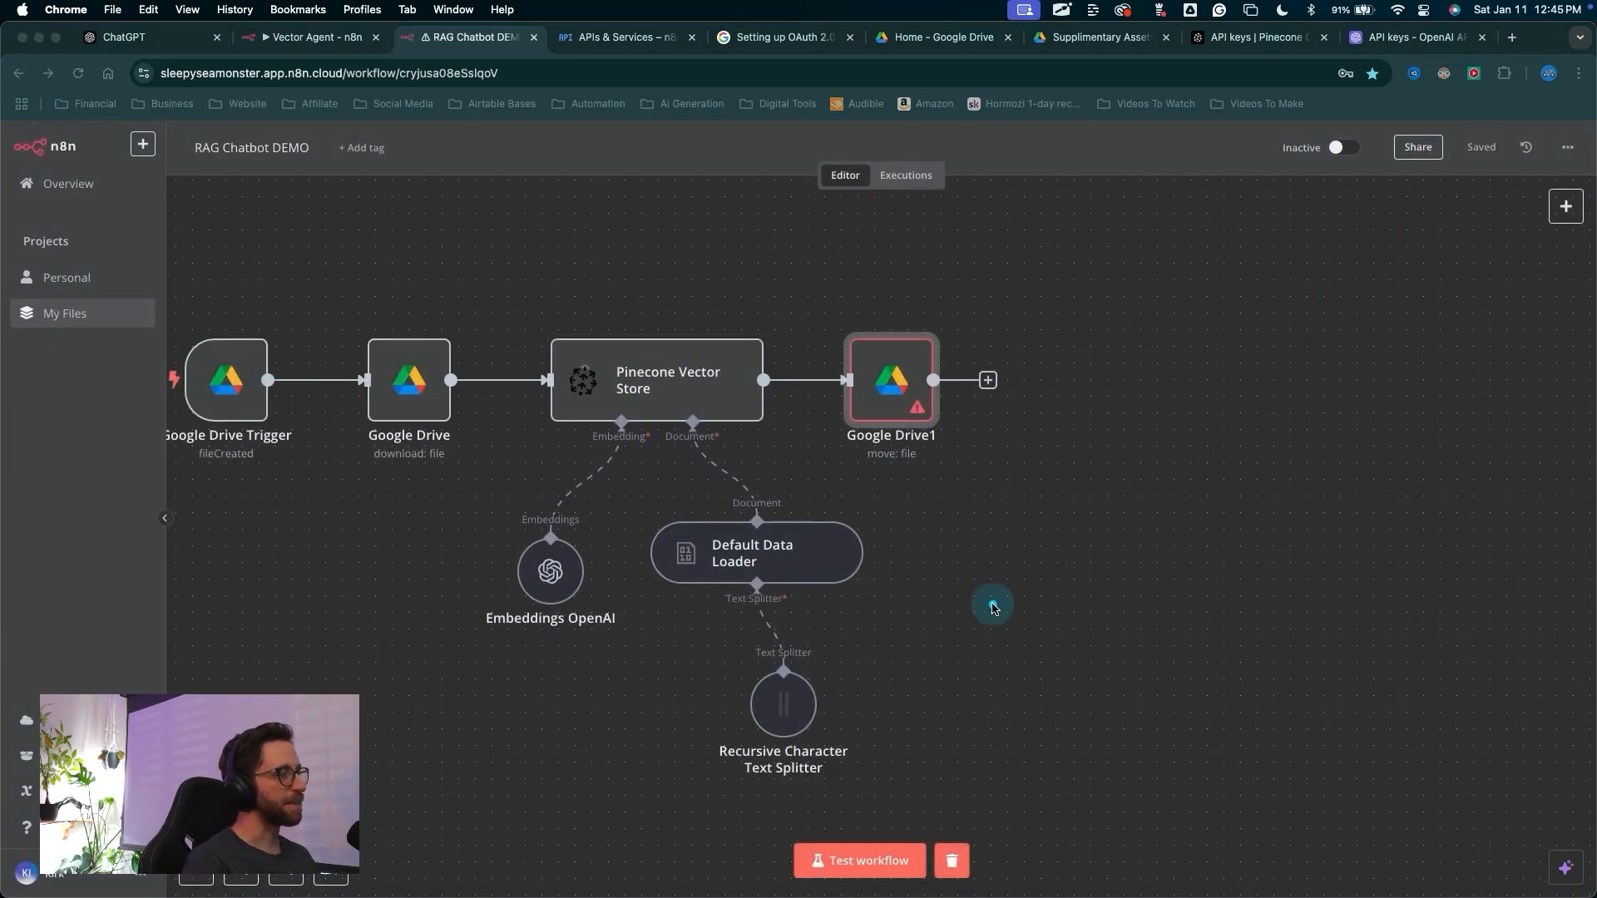
mouse_move(983, 607)
mouse_down()
mouse_move(891, 804)
mouse_move(1034, 594)
mouse_move(947, 470)
mouse_move(881, 416)
mouse_move(794, 398)
mouse_move(812, 392)
mouse_up()
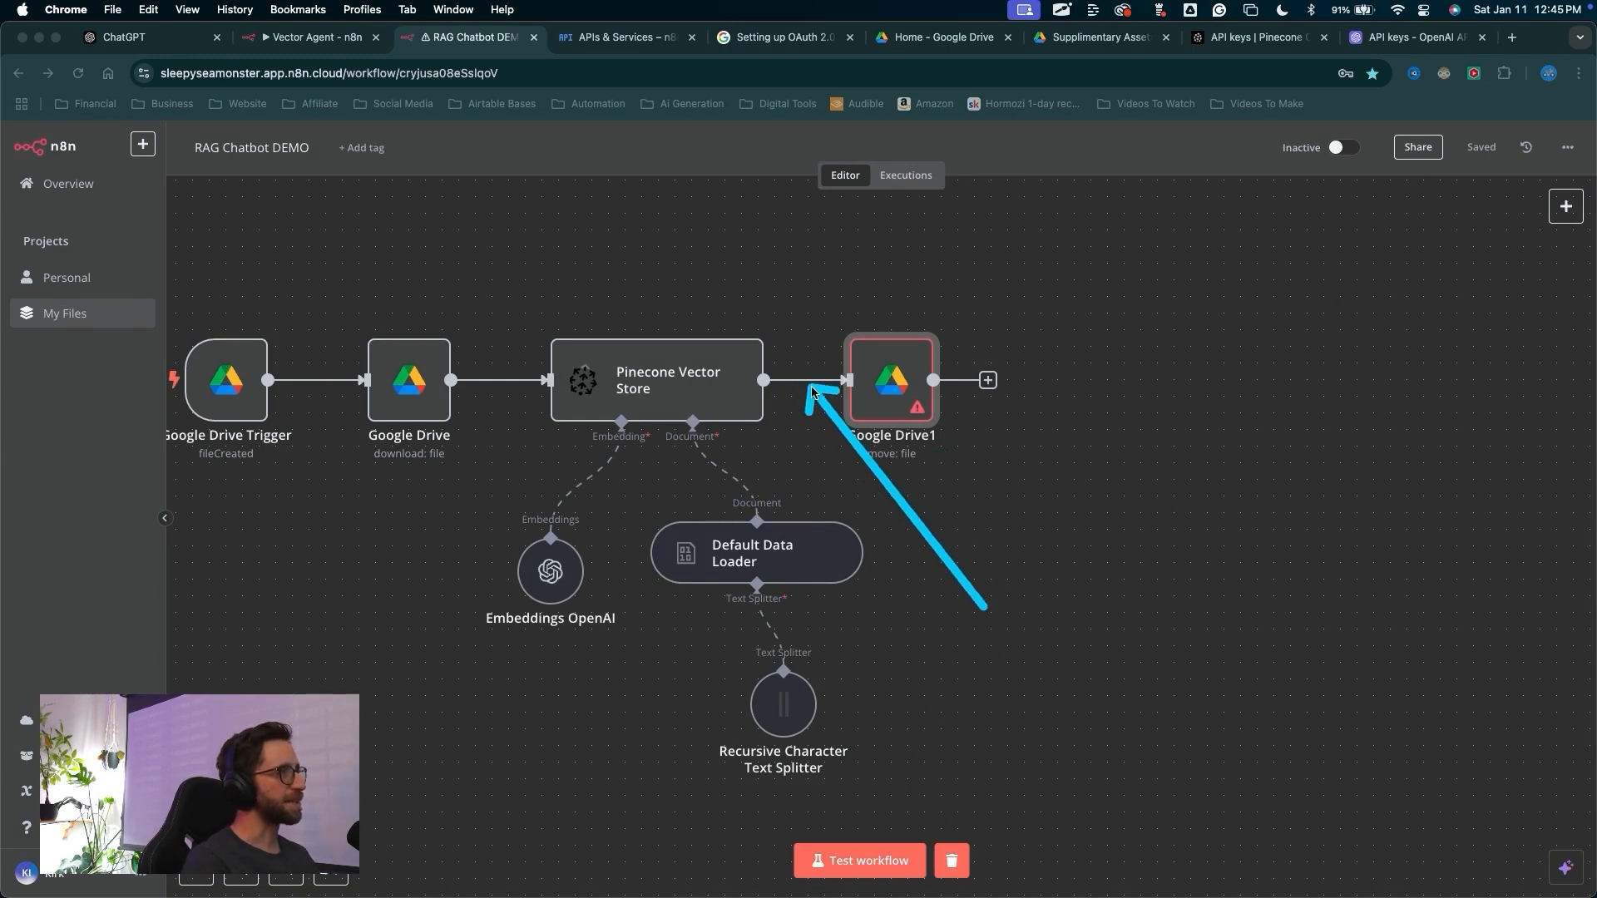
key(Escape)
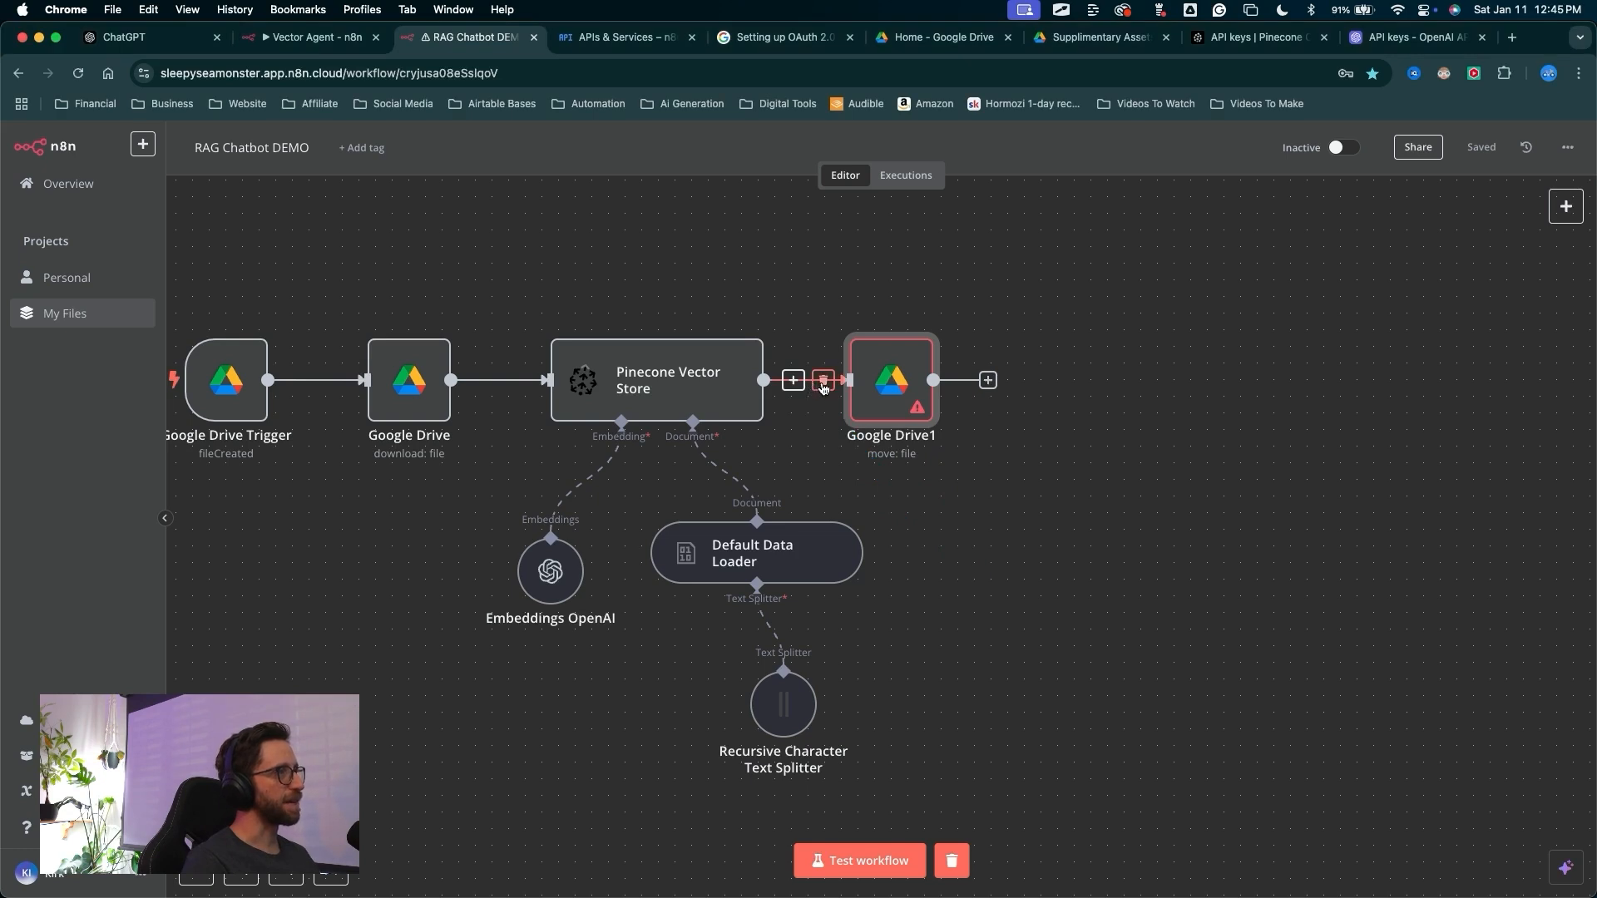
click(822, 383)
drag(858, 394, 1025, 344)
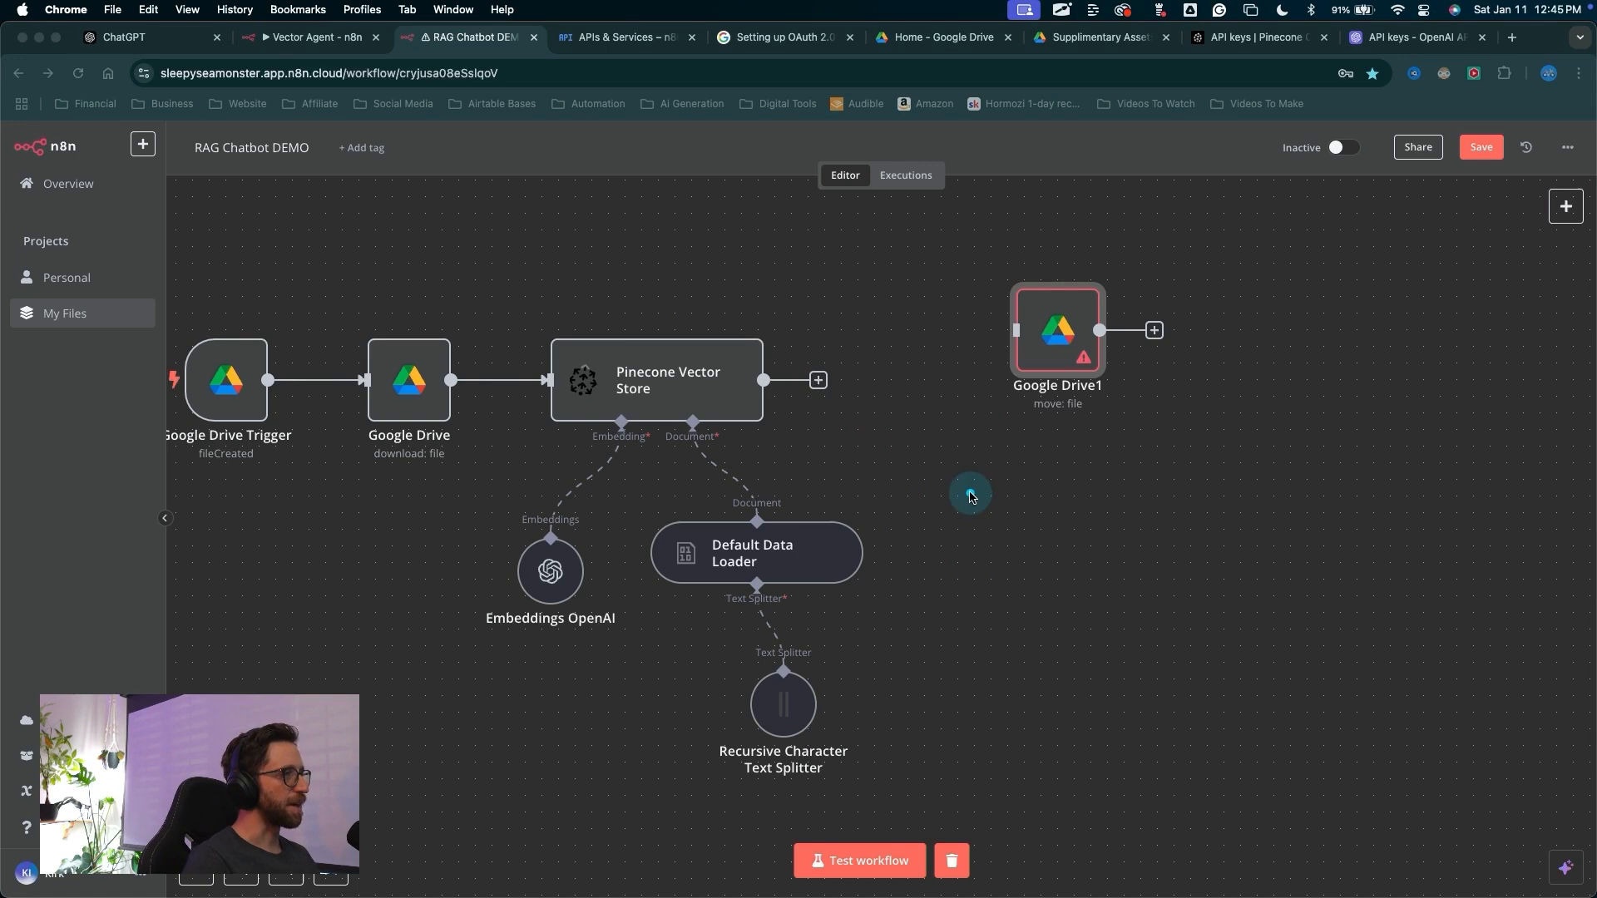
Run a test of the workflow
drag(970, 494, 891, 855)
key(Escape)
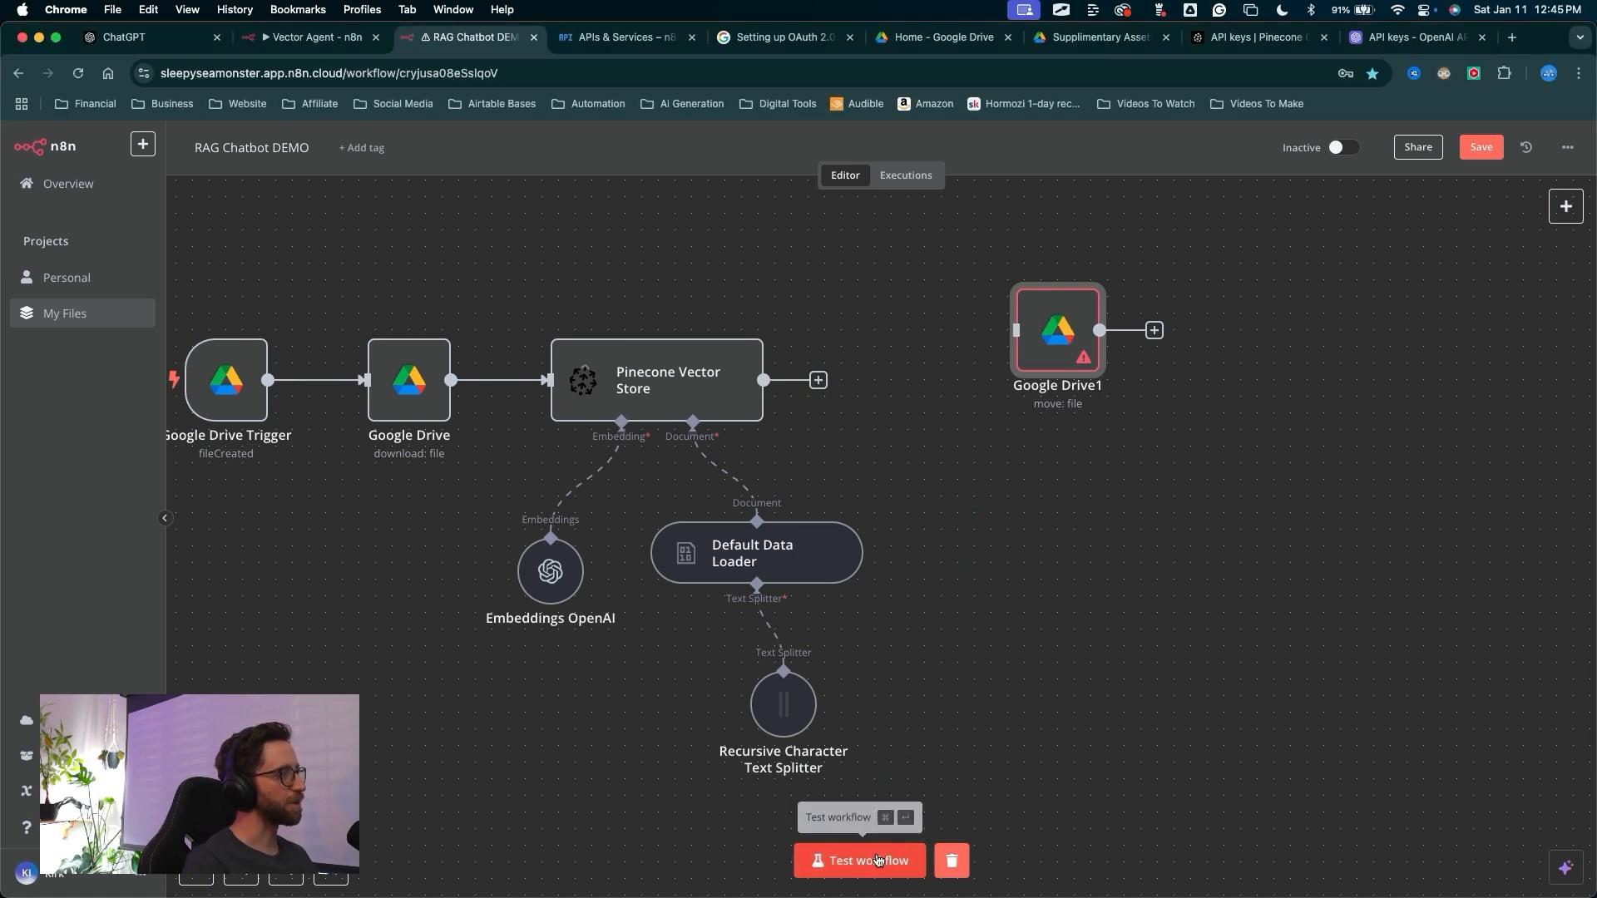
mouse_move(660, 805)
mouse_down()
mouse_move(186, 364)
mouse_move(302, 346)
mouse_move(385, 375)
mouse_move(603, 310)
mouse_move(848, 624)
mouse_move(552, 696)
mouse_move(755, 385)
mouse_move(611, 645)
mouse_move(743, 602)
mouse_move(724, 592)
mouse_up()
drag(897, 526, 891, 834)
click(890, 849)
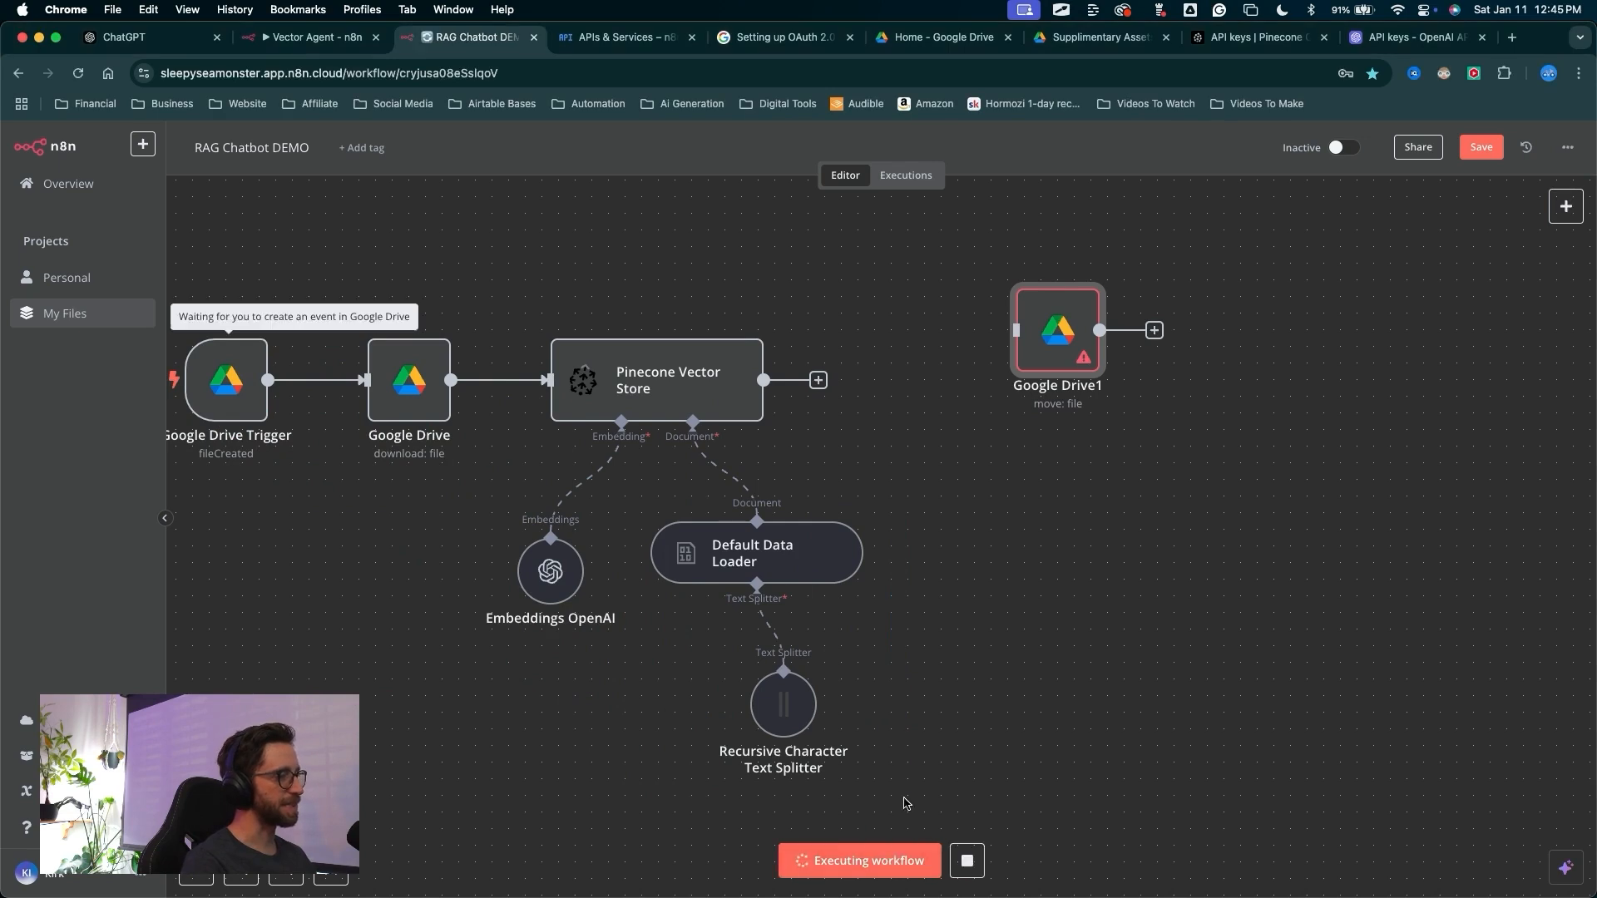
mouse_move(935, 522)
mouse_down()
mouse_move(1187, 756)
mouse_move(1356, 810)
mouse_up()
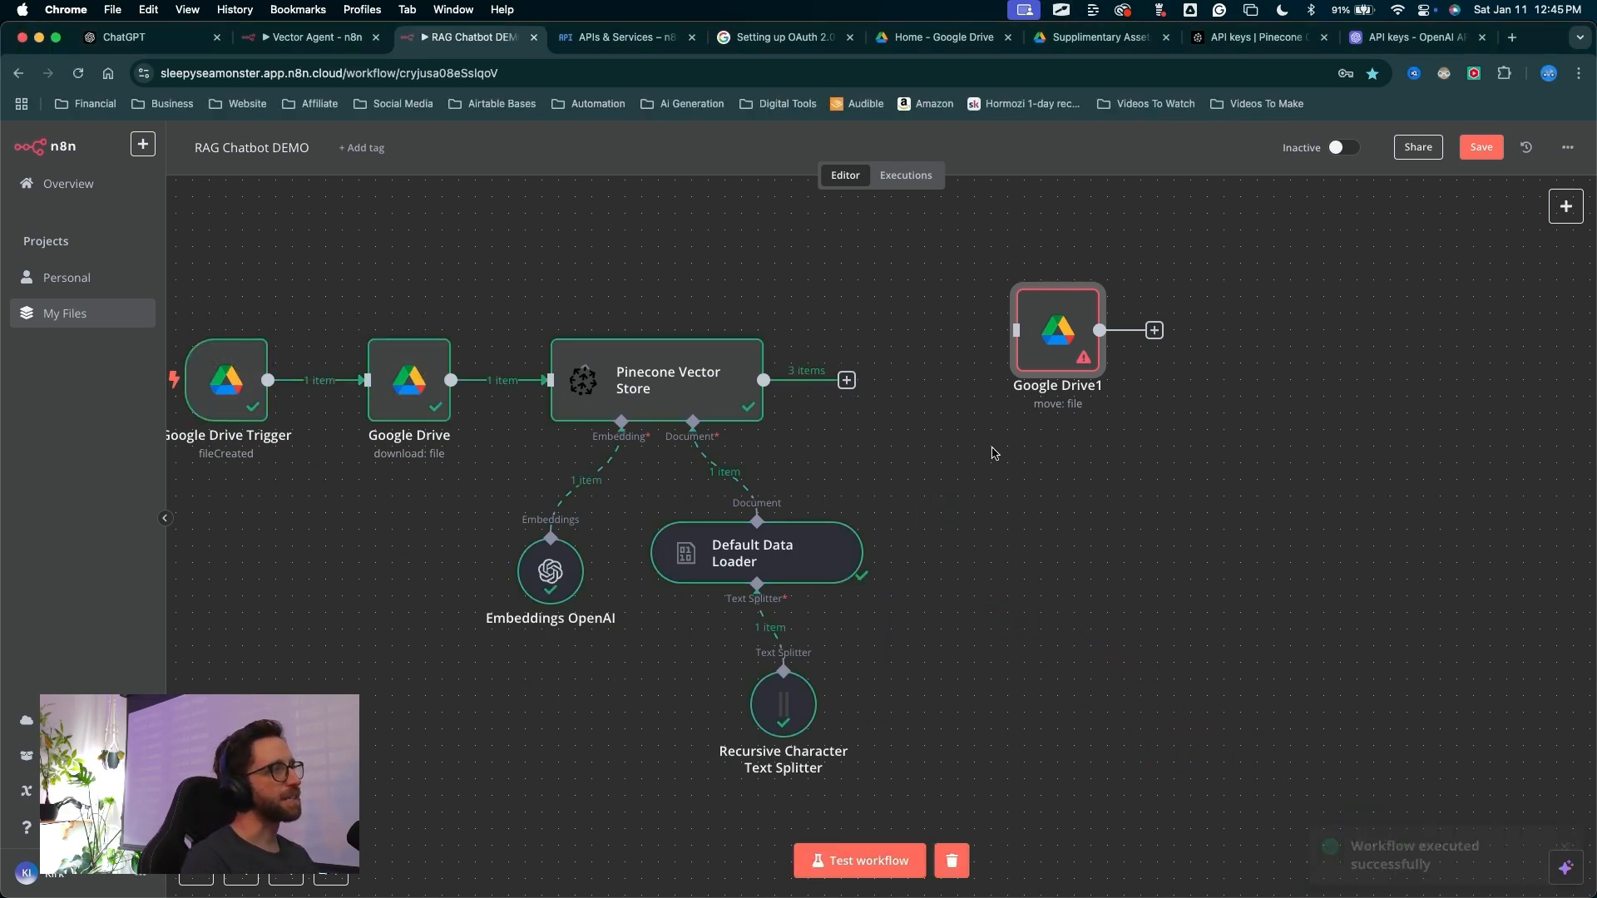
Reconnect the Google Drive1 node to the Pinecone Vector Store's output
mouse_move(1220, 674)
mouse_down()
mouse_move(891, 527)
mouse_move(535, 421)
mouse_move(427, 417)
mouse_move(827, 385)
mouse_move(1055, 524)
mouse_move(1055, 318)
mouse_move(931, 385)
mouse_up()
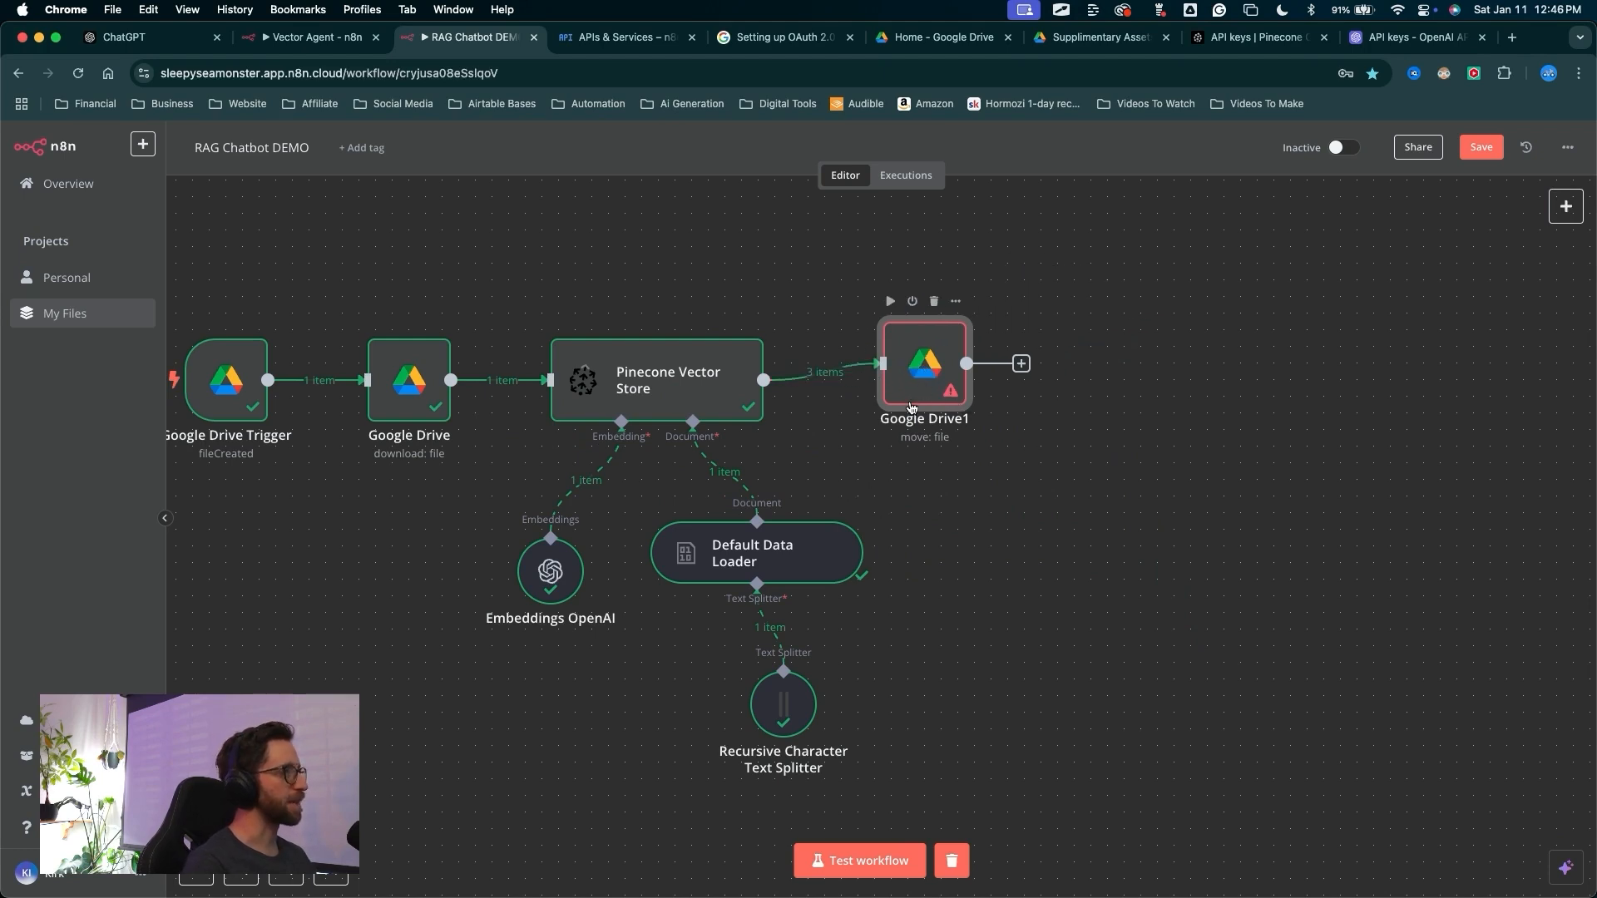
mouse_move(934, 630)
mouse_down()
mouse_move(815, 399)
mouse_move(890, 374)
mouse_move(859, 389)
mouse_up()
key(Escape)
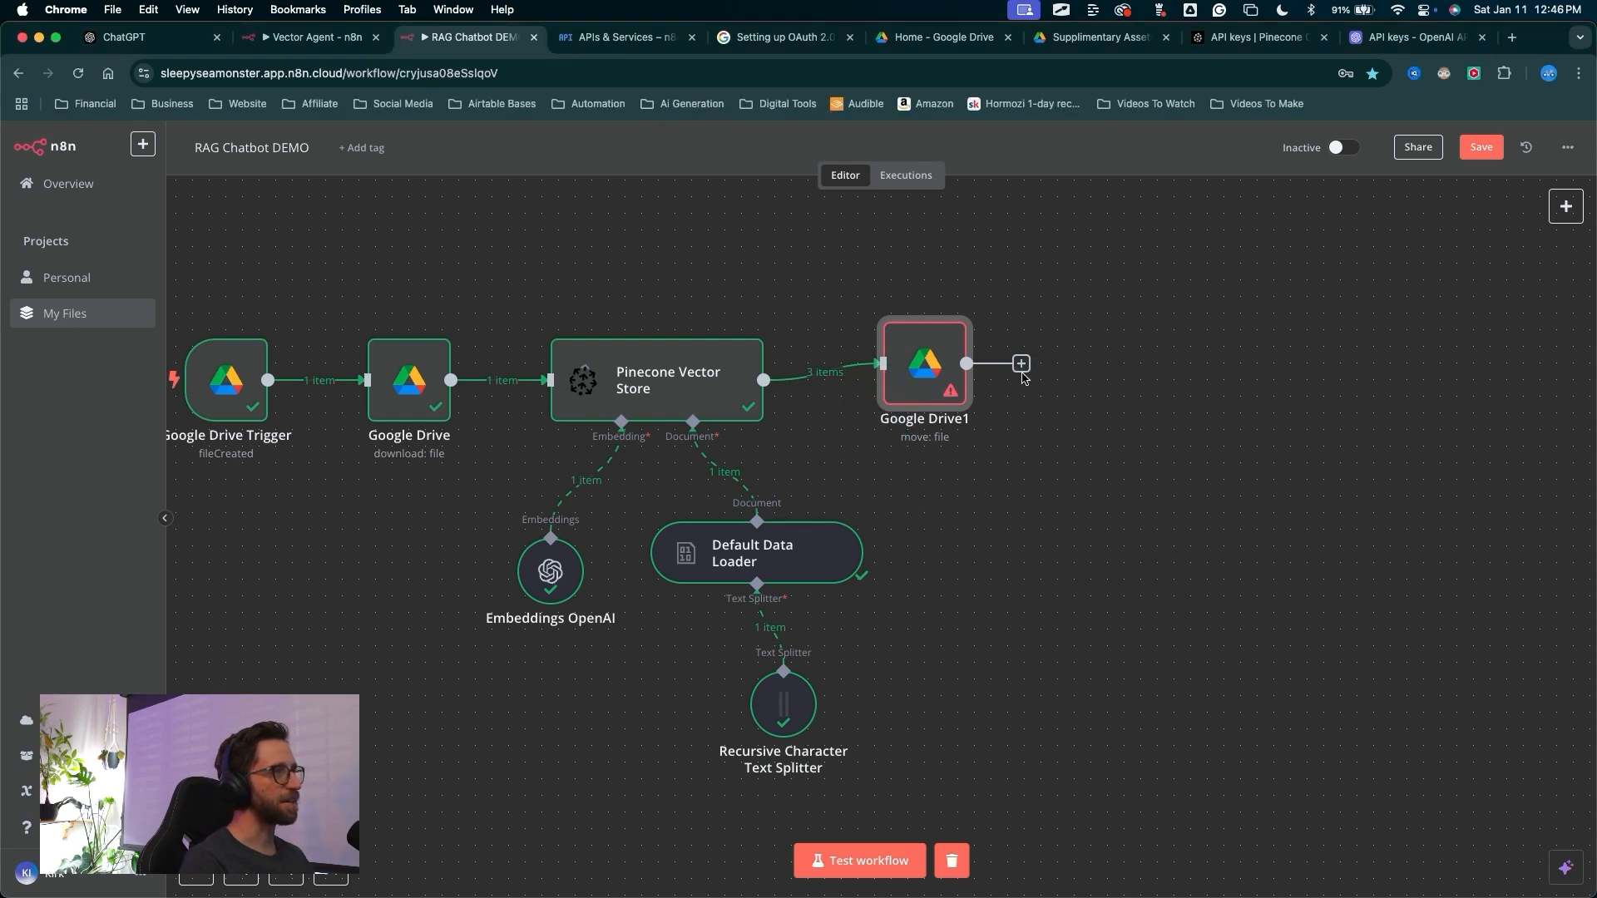
drag(967, 364, 983, 497)
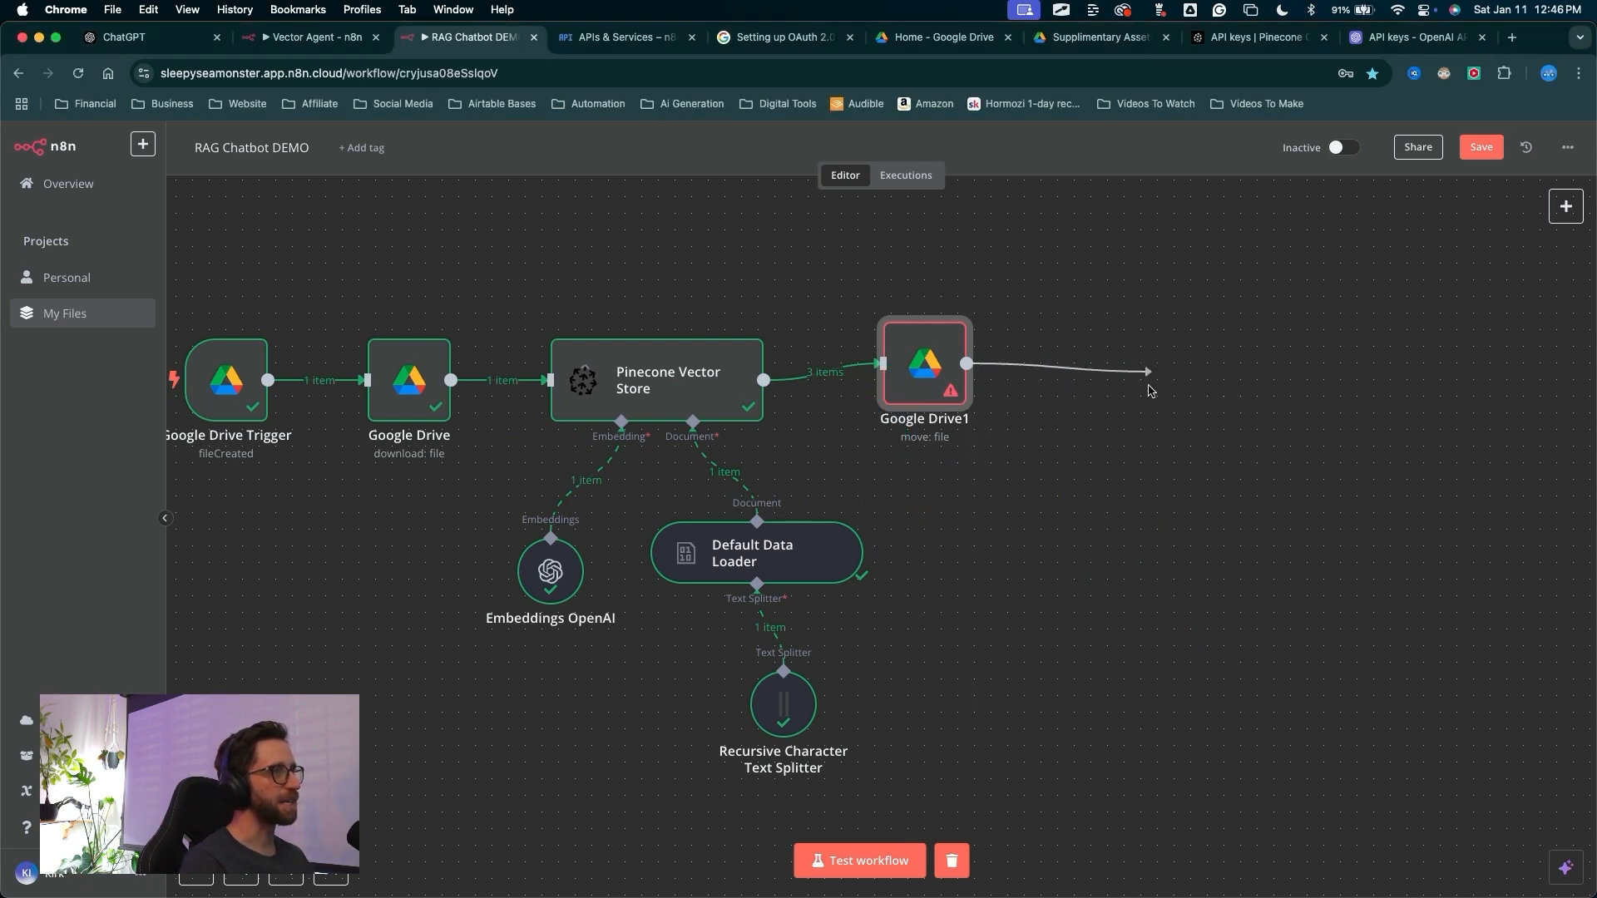
drag(1149, 390, 1150, 389)
drag(926, 636, 928, 401)
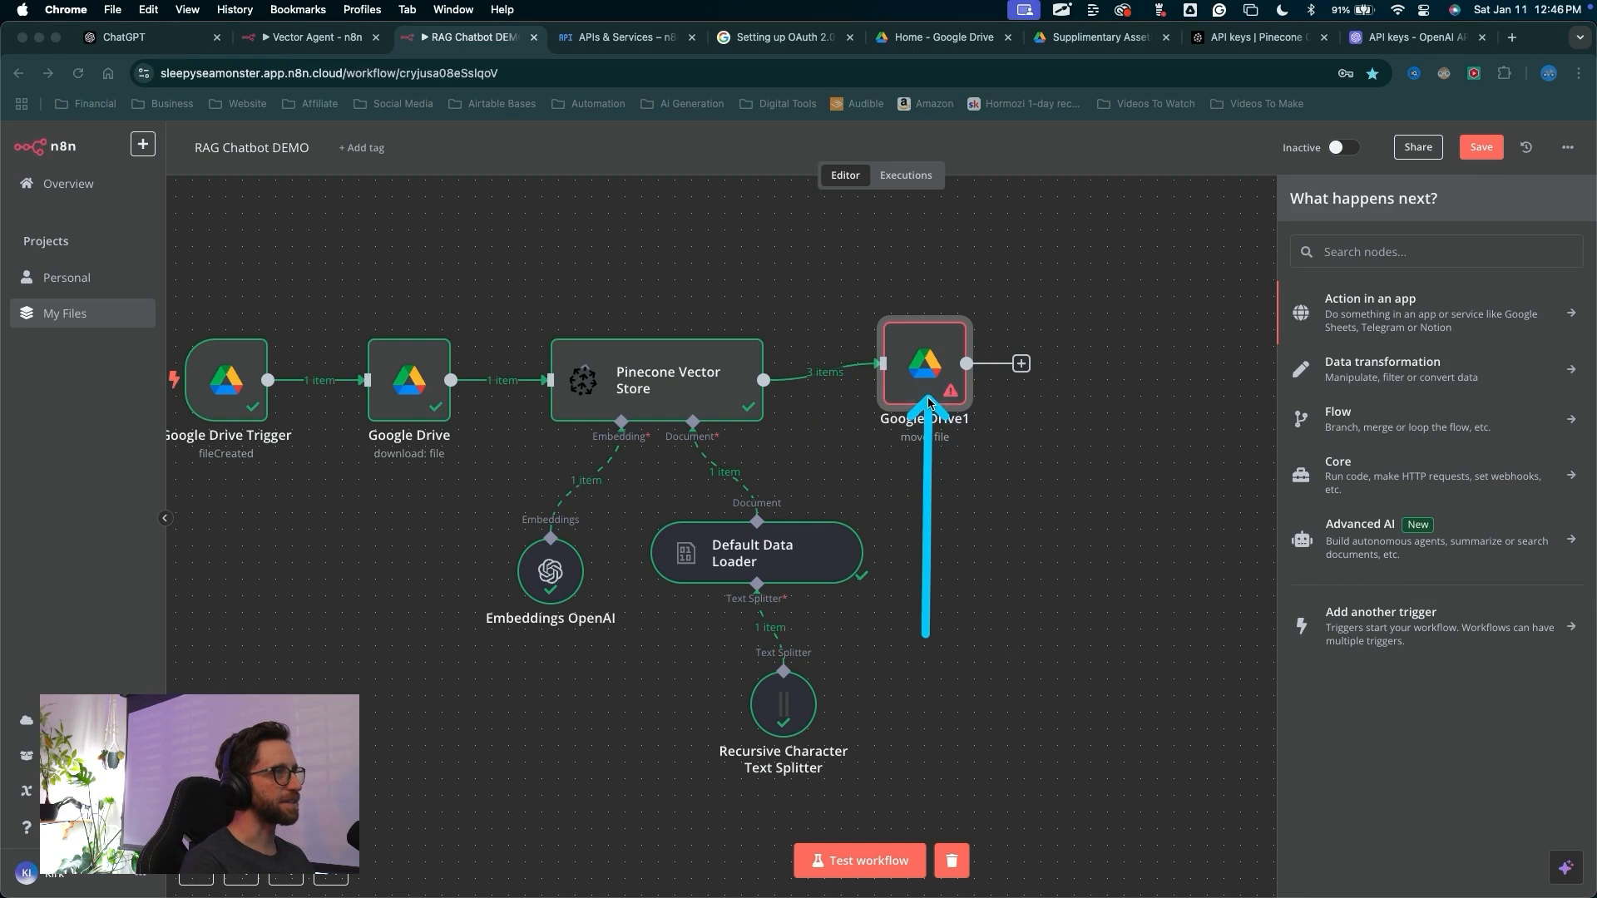
key(Escape)
Open the Google Drive1 node and browse its input data fields in schema view
double_click(929, 402)
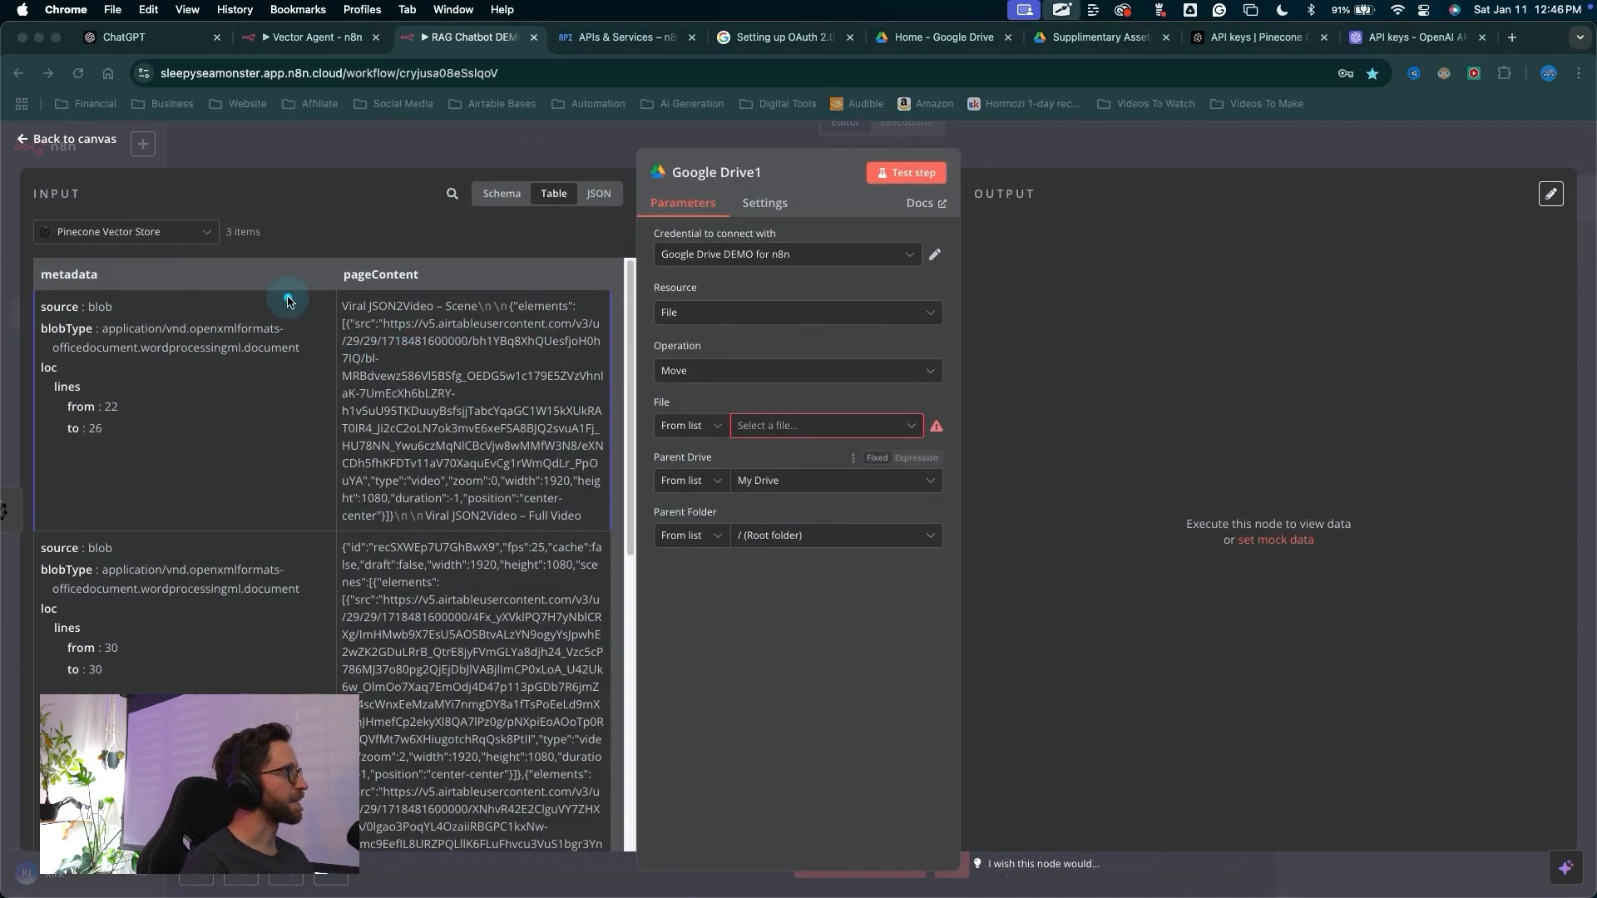
mouse_move(342, 150)
mouse_down()
mouse_move(132, 694)
mouse_move(371, 381)
mouse_move(242, 381)
mouse_move(247, 687)
mouse_move(424, 499)
mouse_move(687, 432)
mouse_move(728, 258)
mouse_move(711, 162)
mouse_move(732, 416)
mouse_move(284, 445)
mouse_move(321, 668)
mouse_move(437, 543)
mouse_move(359, 478)
mouse_up()
key(super+z)
mouse_move(167, 359)
mouse_down()
mouse_move(438, 250)
mouse_move(506, 201)
mouse_up()
click(503, 195)
scroll(167, 299, down, 4)
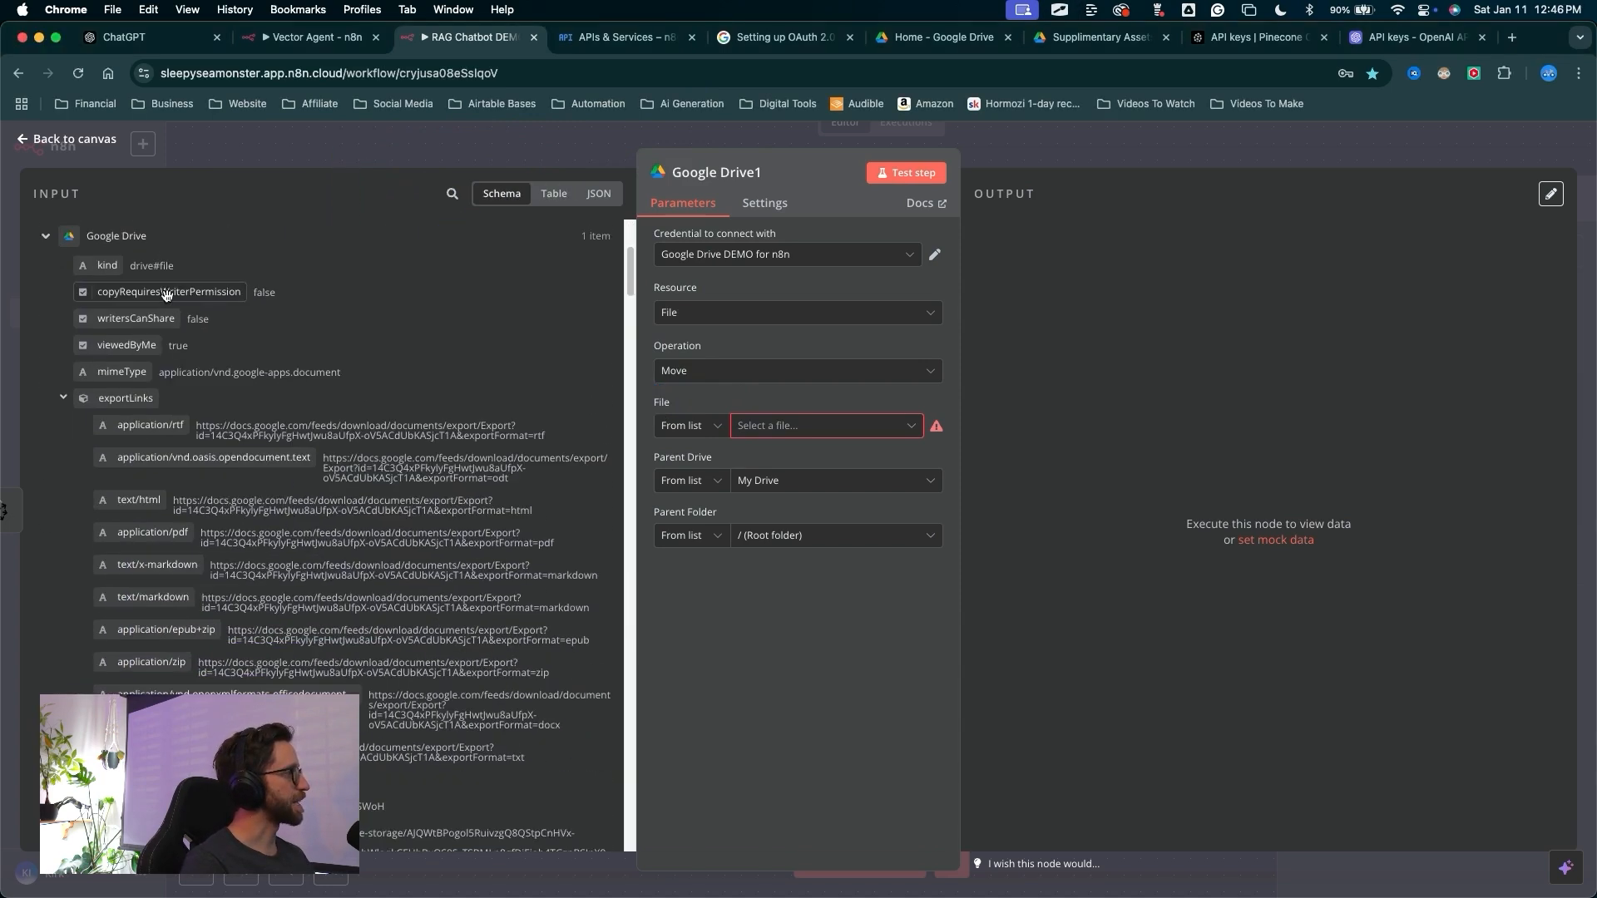
scroll(165, 294, down, 10)
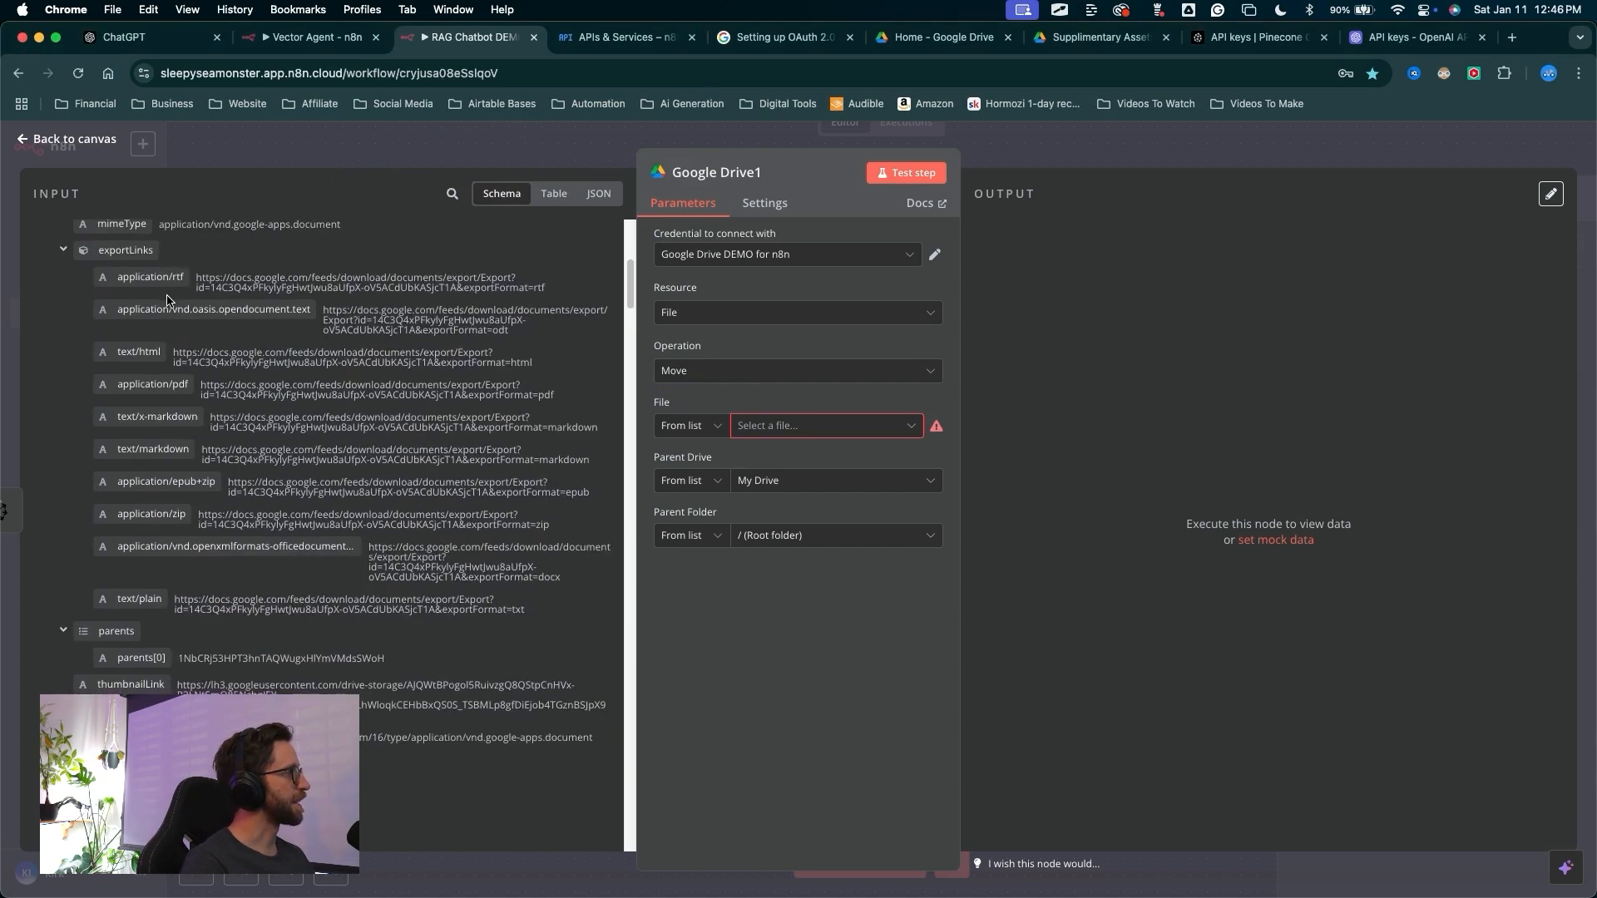
scroll(150, 330, down, 8)
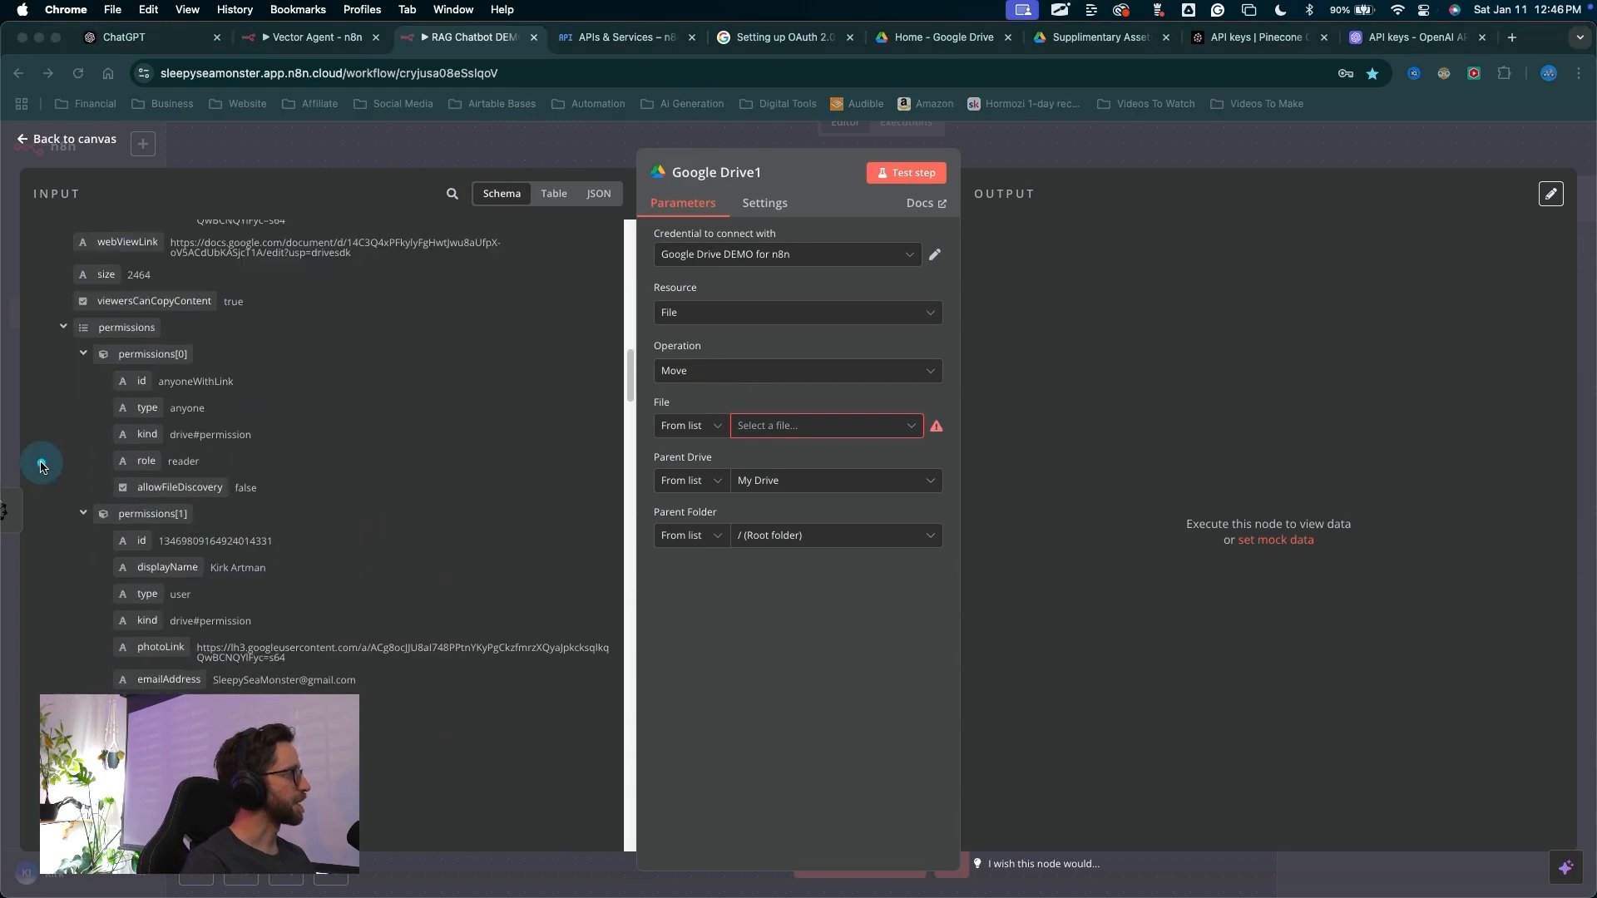
mouse_move(41, 456)
mouse_down()
mouse_move(60, 409)
mouse_move(107, 509)
mouse_up()
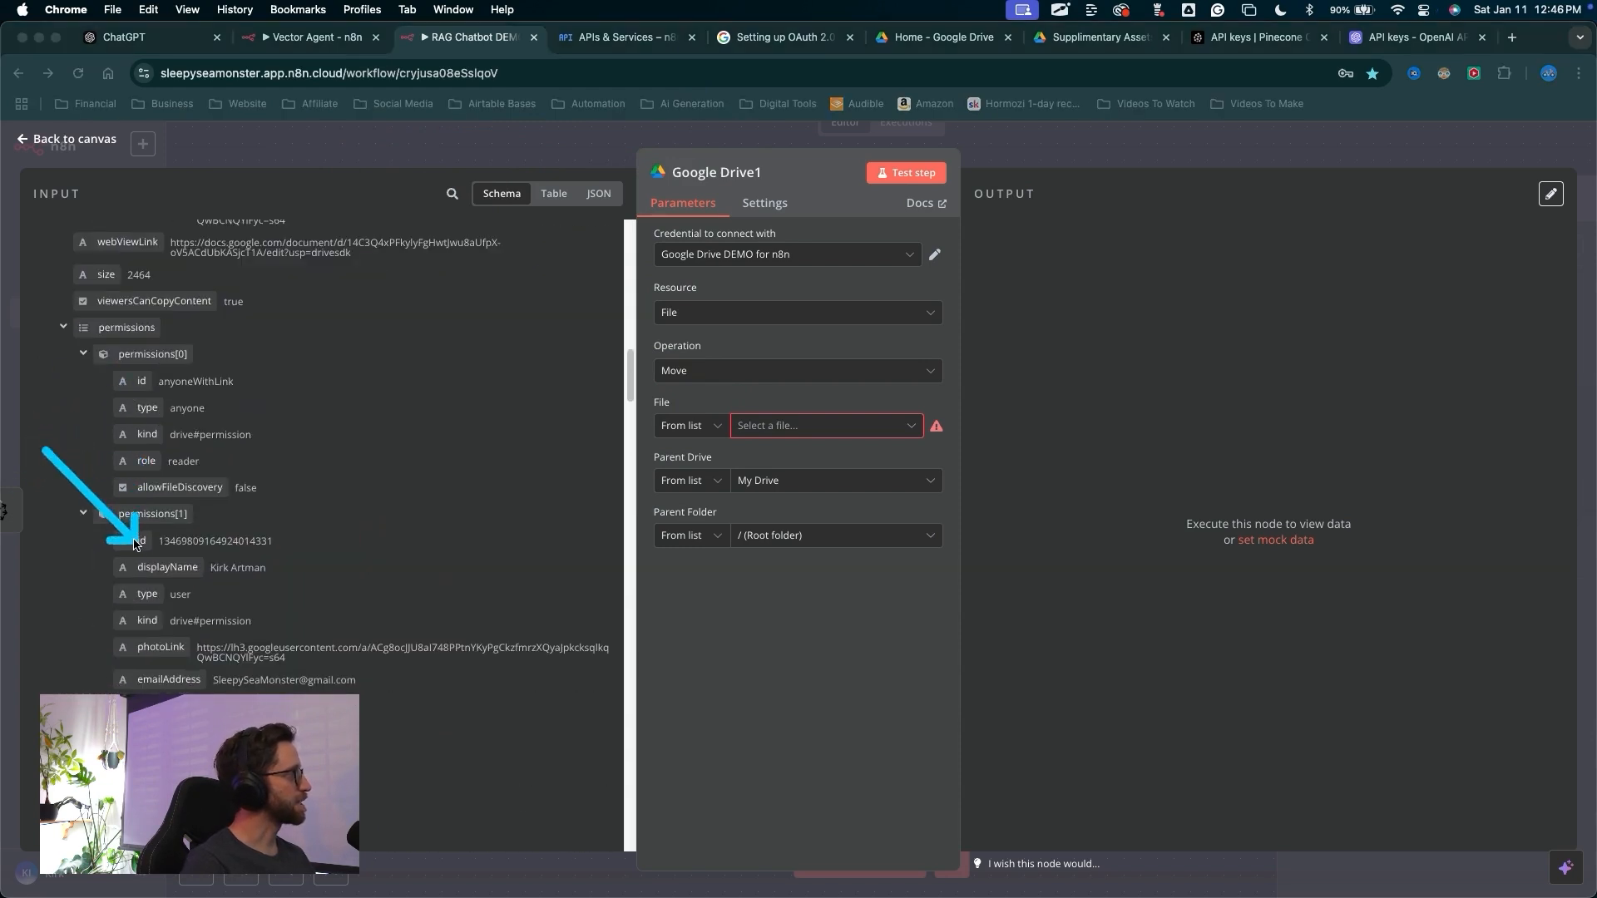
scroll(131, 536, down, 3)
scroll(129, 536, down, 2)
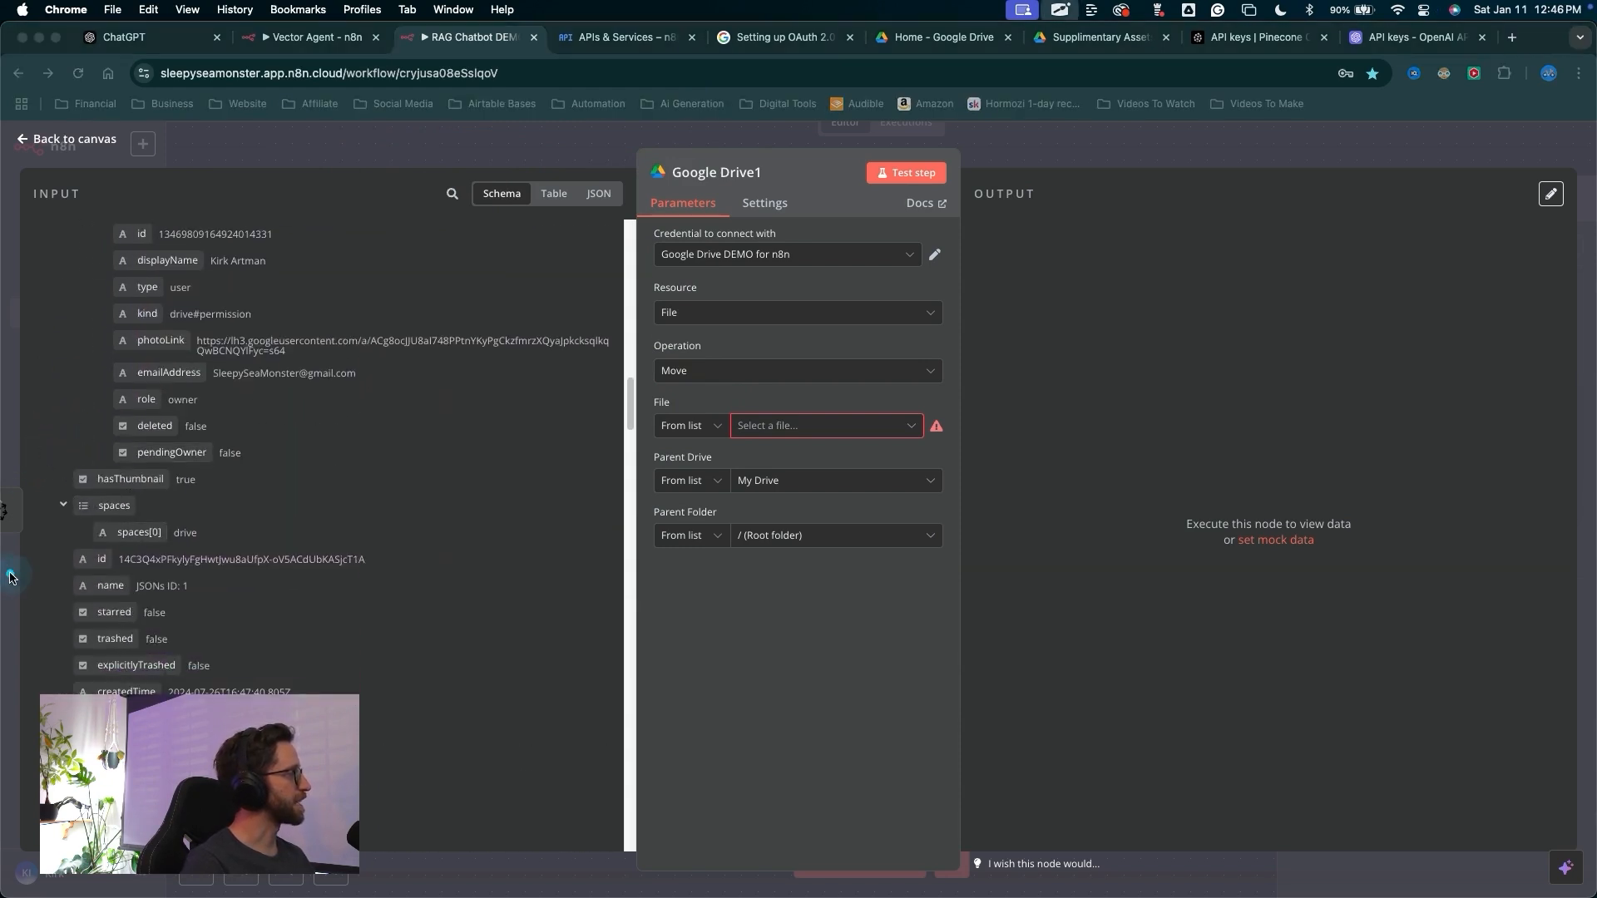
mouse_move(23, 572)
mouse_down()
mouse_move(208, 552)
mouse_move(636, 428)
mouse_move(686, 431)
mouse_up()
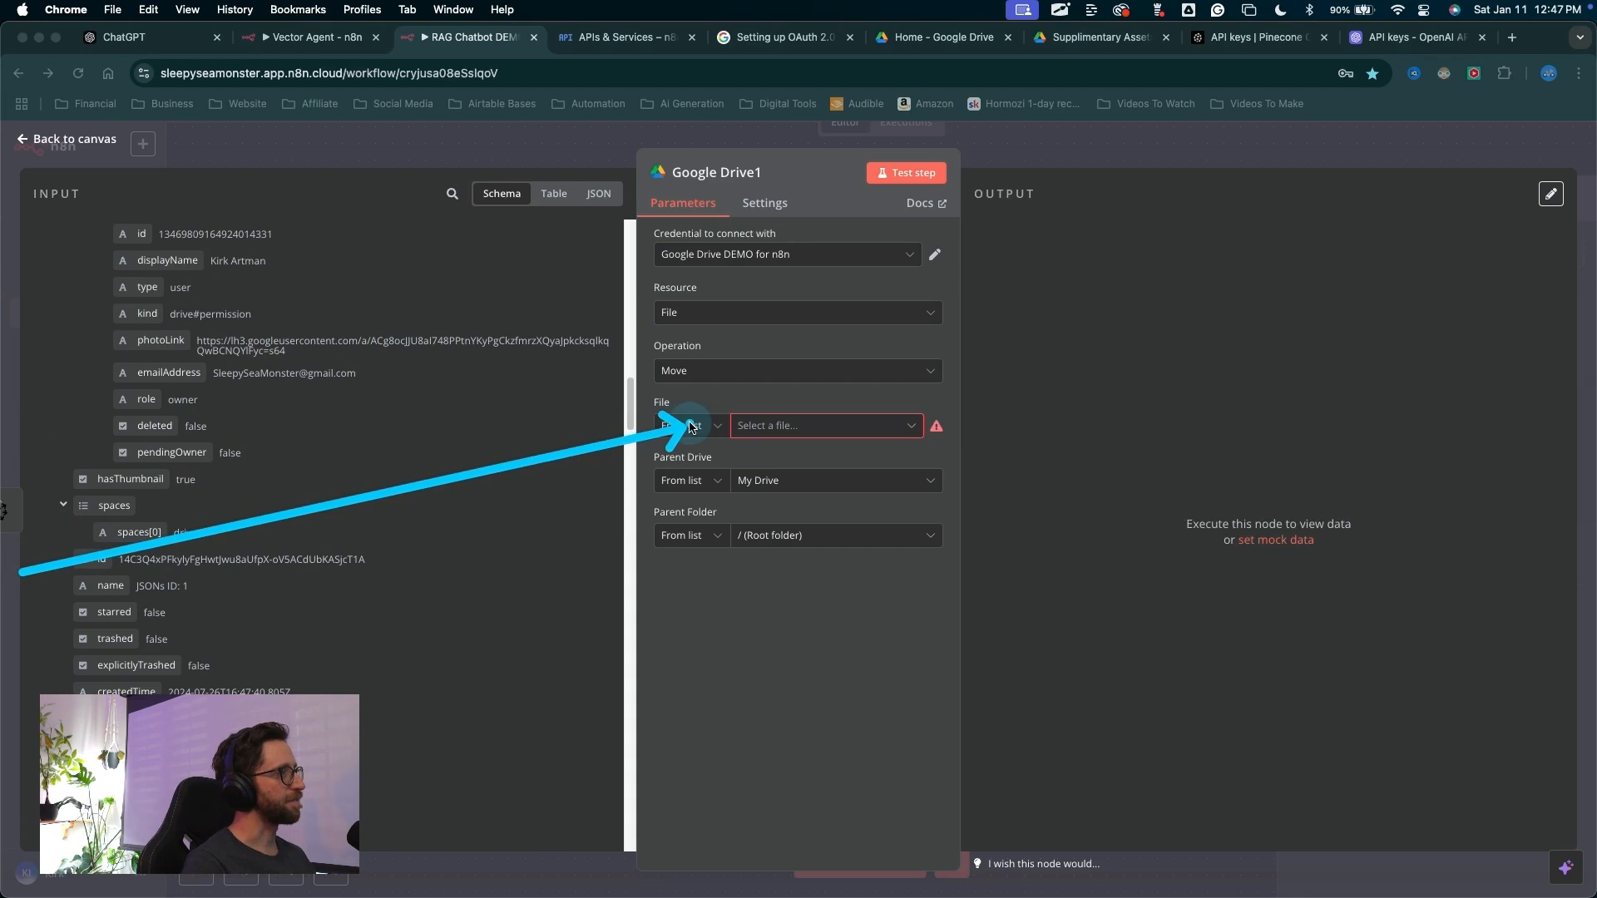
Set the move node's File to By ID, mapped to the Google Drive node's file id expression
click(689, 428)
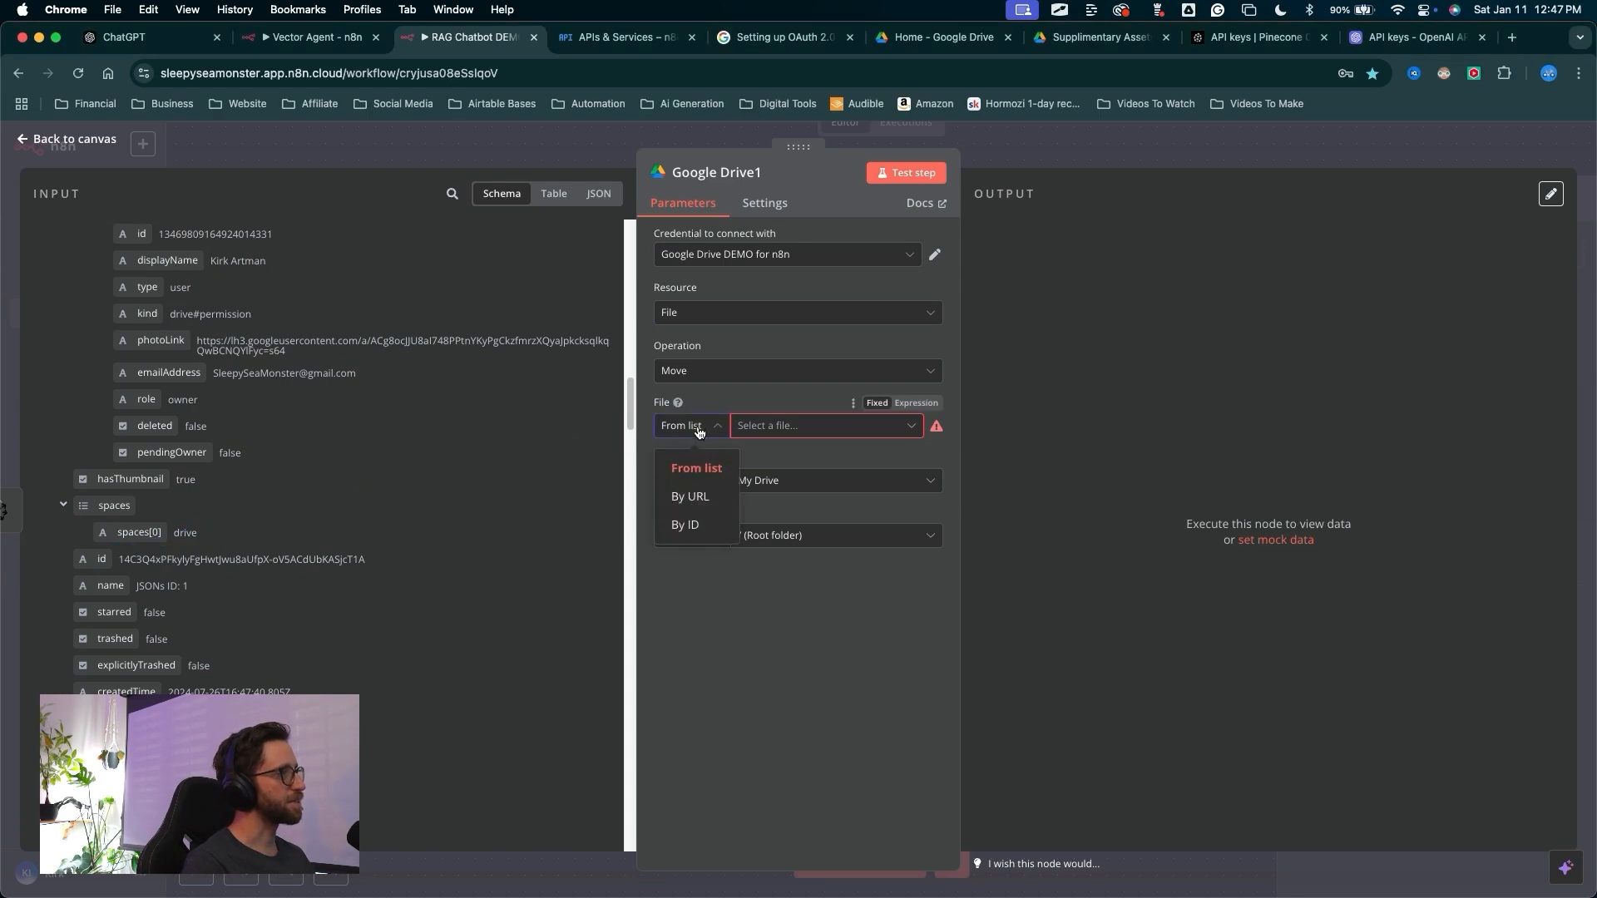
click(684, 525)
mouse_move(529, 431)
mouse_down()
mouse_move(242, 541)
mouse_move(100, 563)
mouse_move(225, 535)
mouse_up()
drag(610, 407, 765, 424)
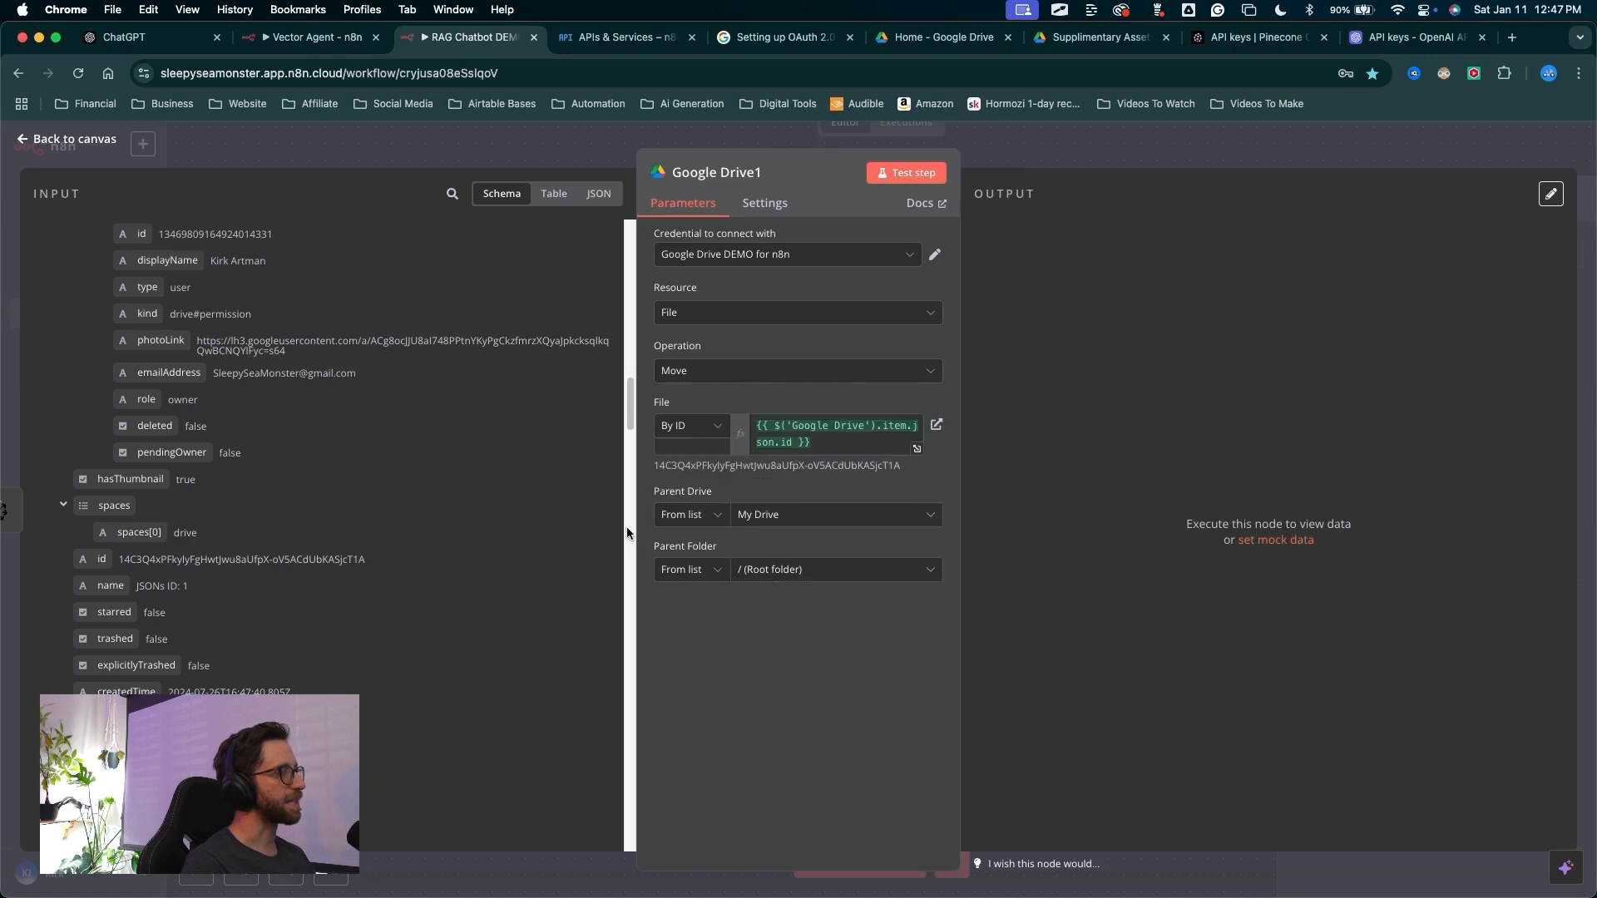
mouse_move(549, 617)
mouse_down()
mouse_move(665, 532)
mouse_move(671, 566)
mouse_up()
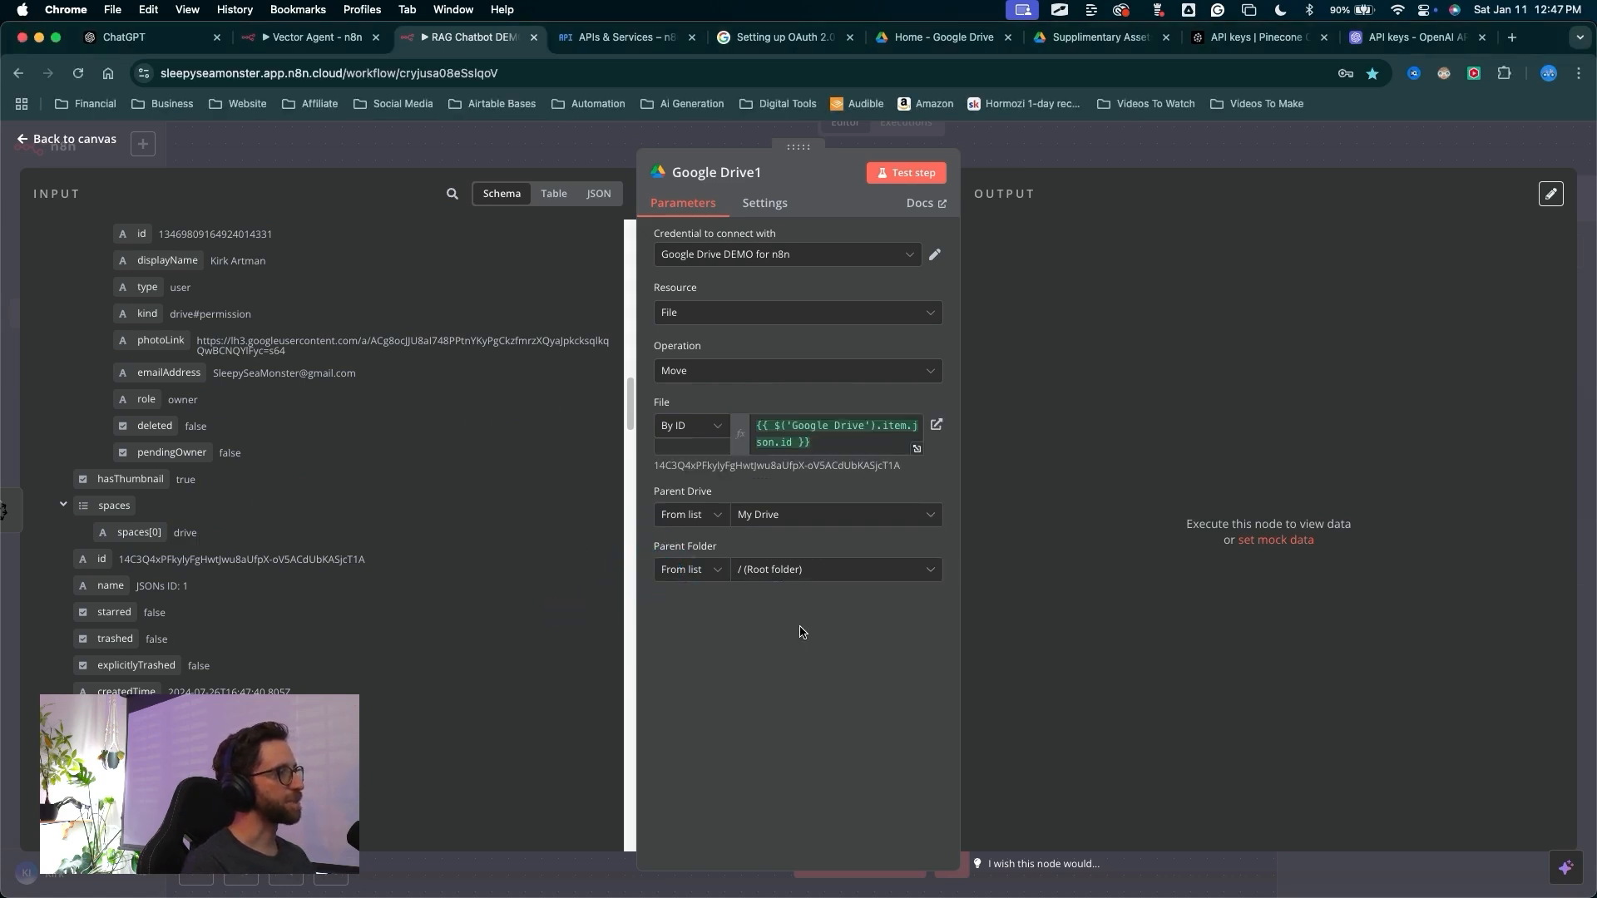
mouse_move(774, 747)
mouse_down()
mouse_move(716, 706)
mouse_move(706, 574)
mouse_move(862, 620)
mouse_up()
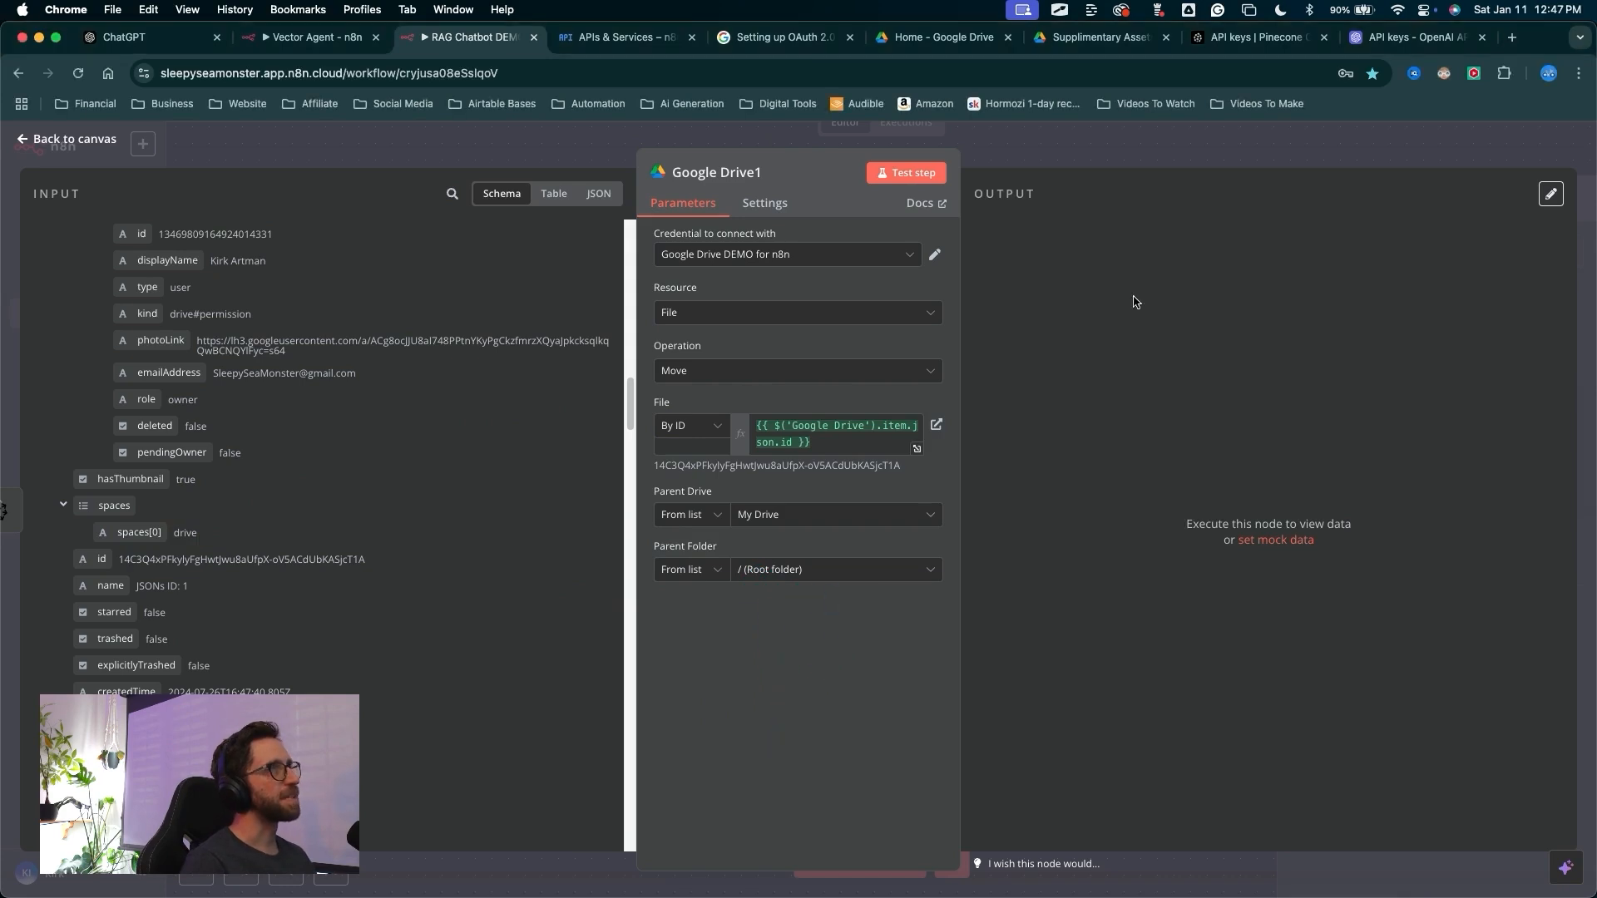
Switch to the Google Drive tab showing the Supplimentary Assets folder
click(1106, 50)
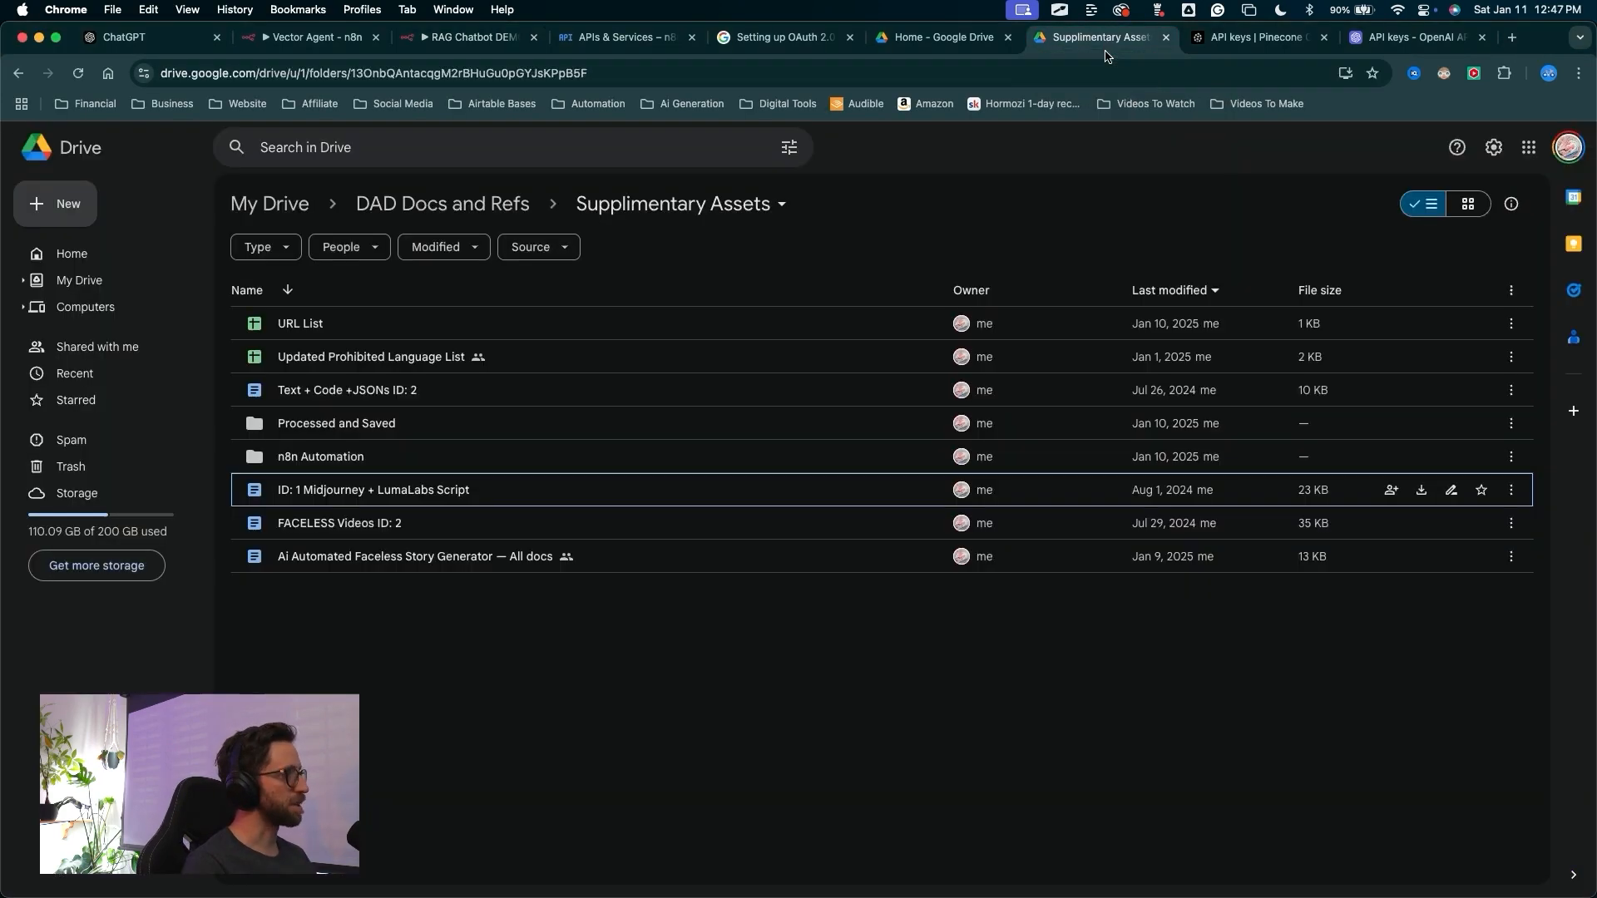
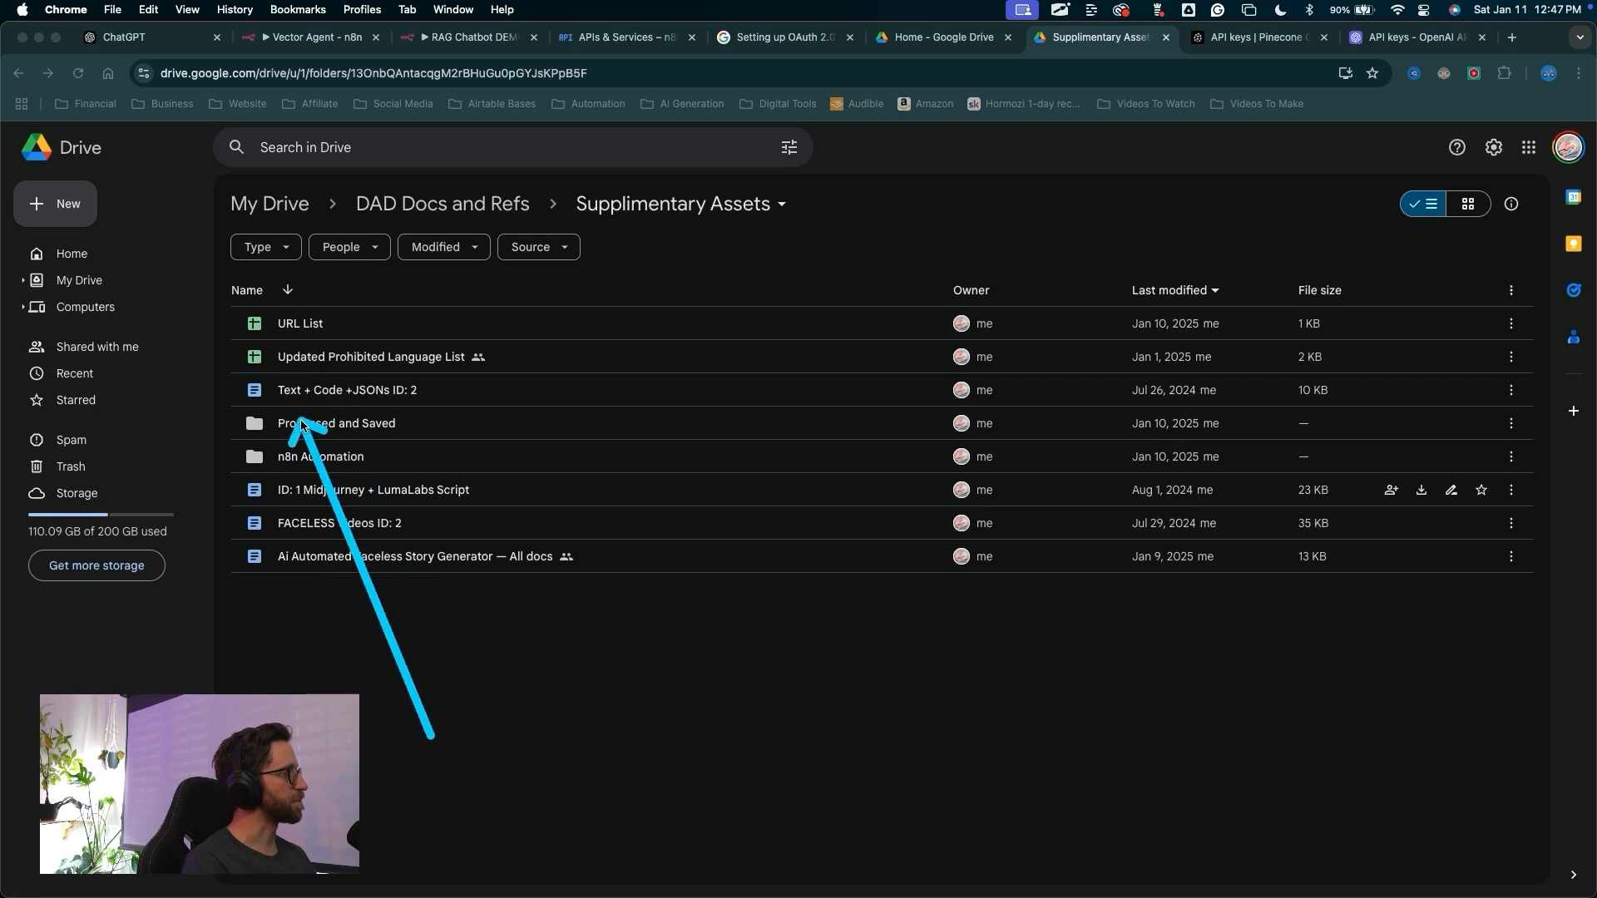
Set the move node's Parent Folder to the Processed and Saved folder by searching the folder list
click(446, 657)
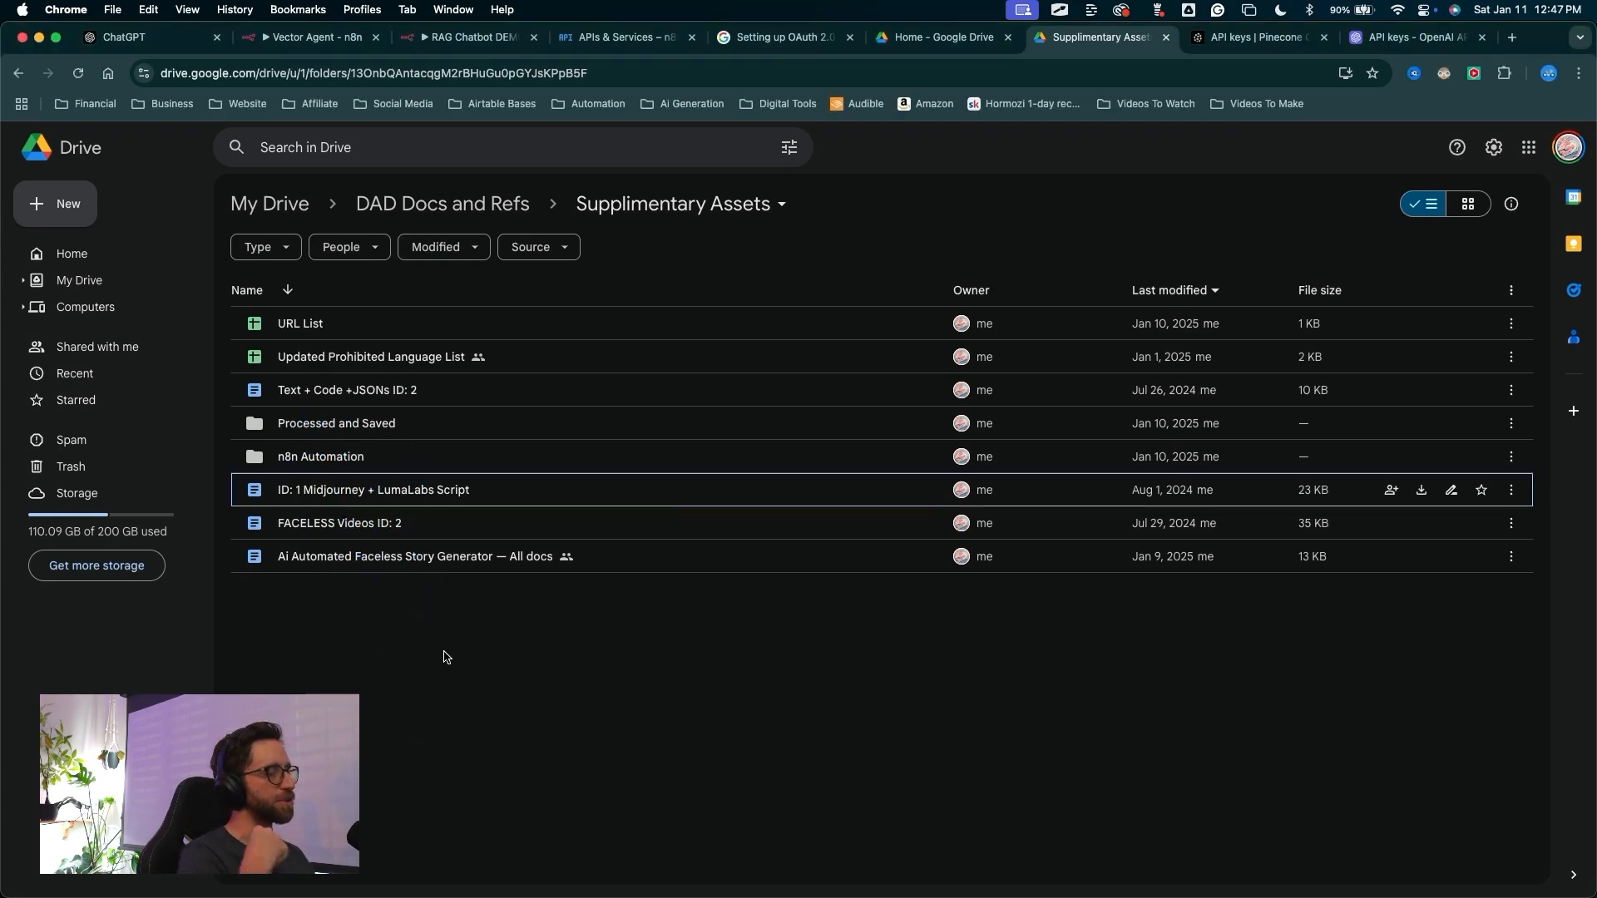
mouse_move(370, 659)
mouse_down()
mouse_move(312, 433)
mouse_move(374, 432)
mouse_up()
key(Escape)
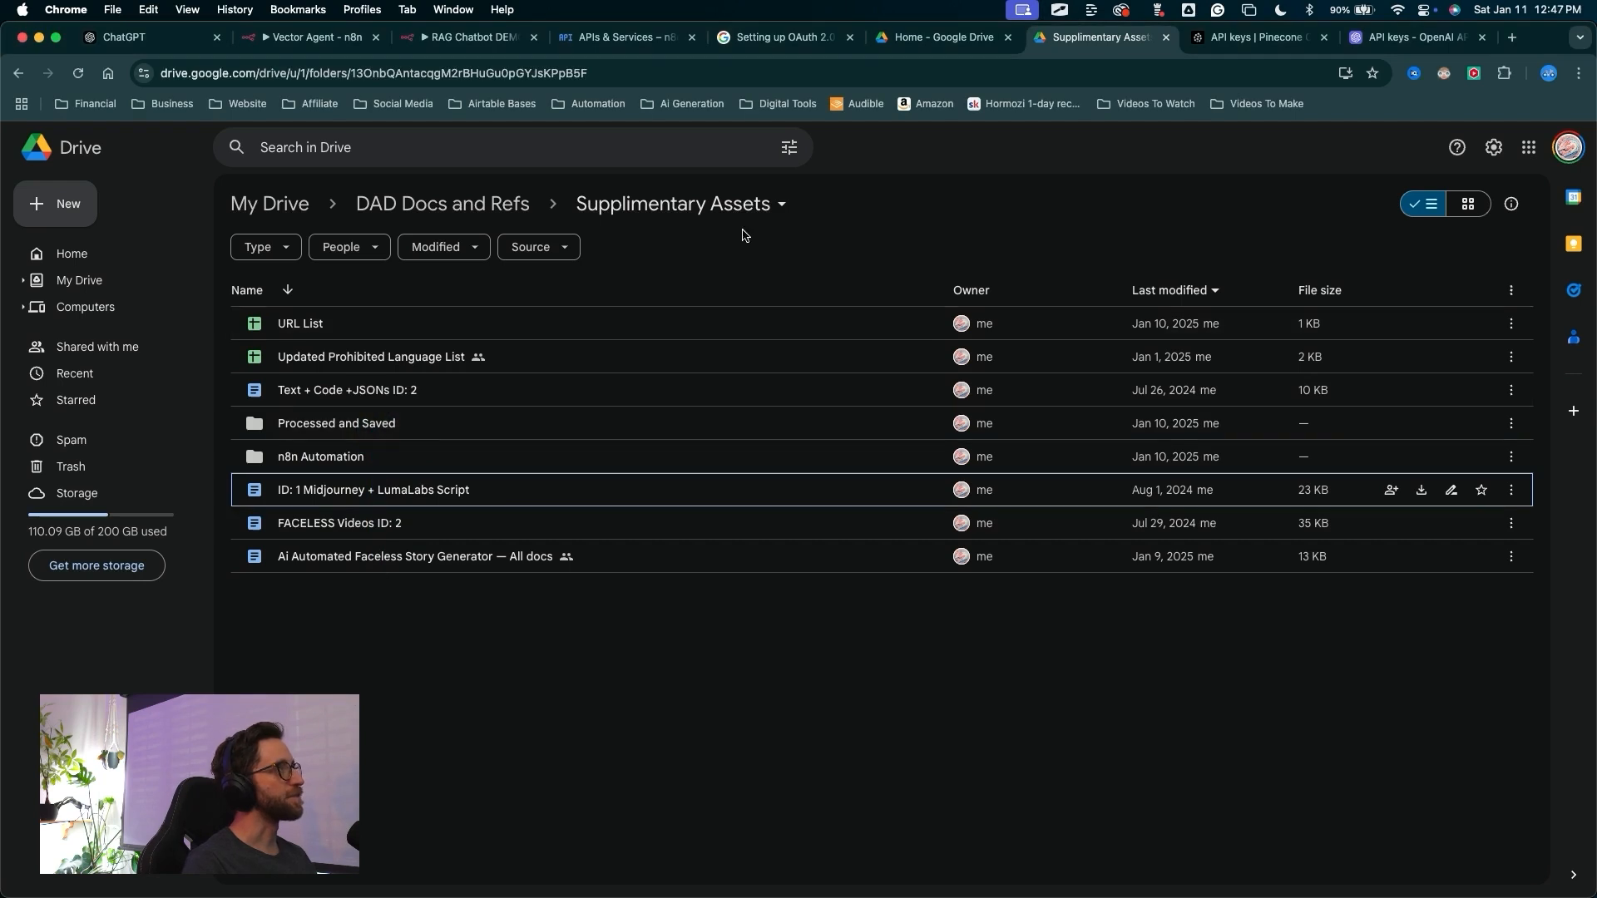
click(471, 42)
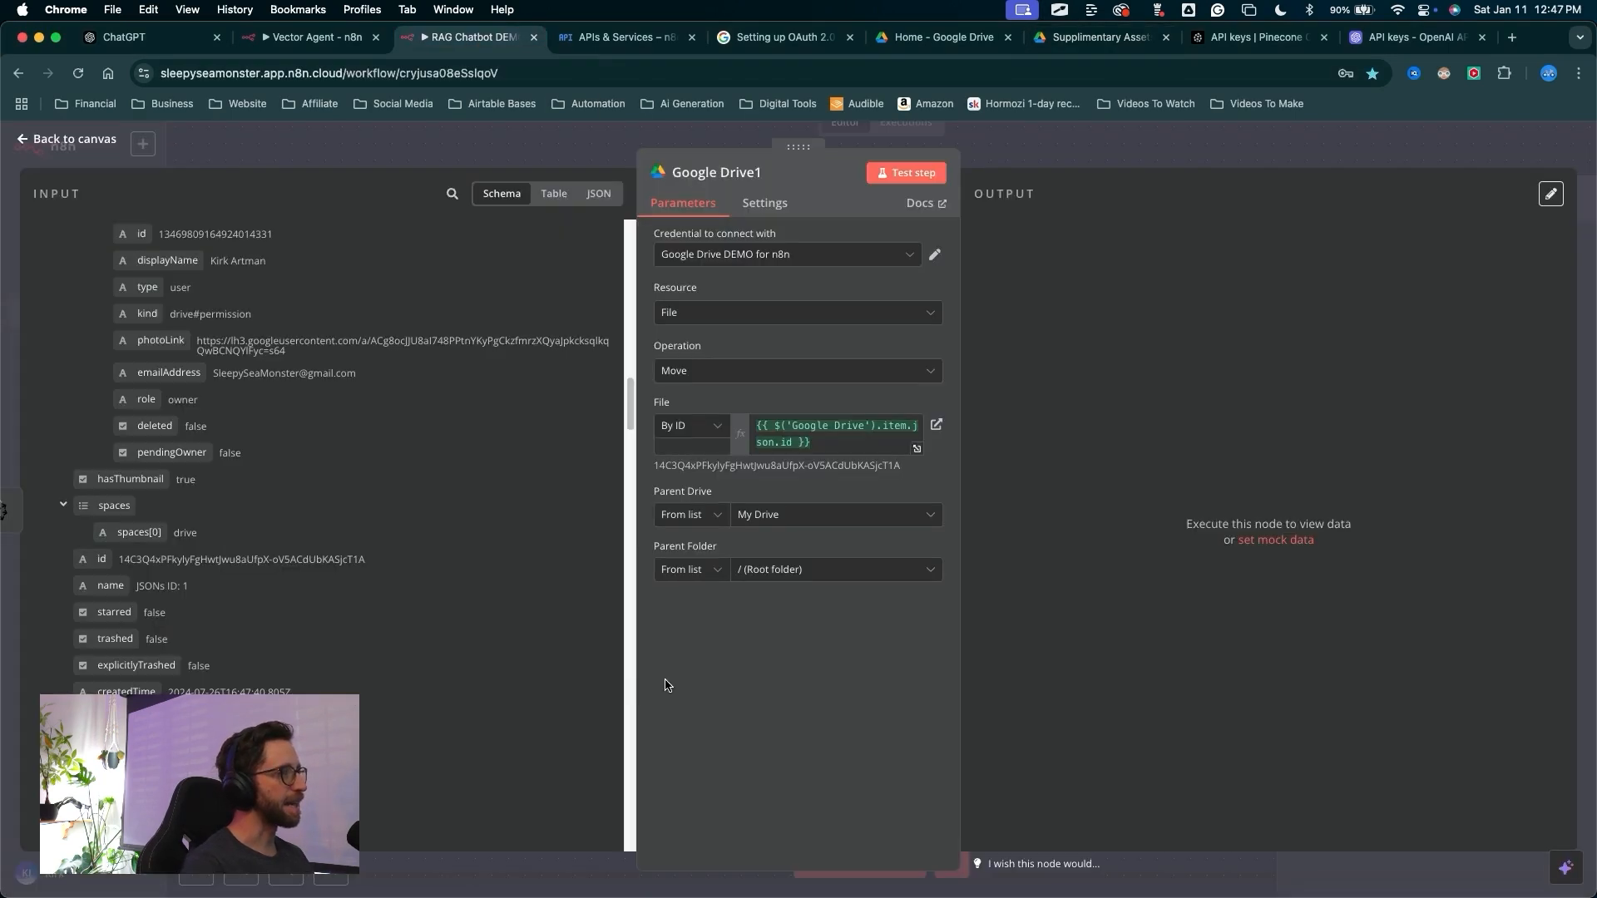
drag(721, 748, 759, 565)
key(Escape)
click(766, 571)
text(processed an)
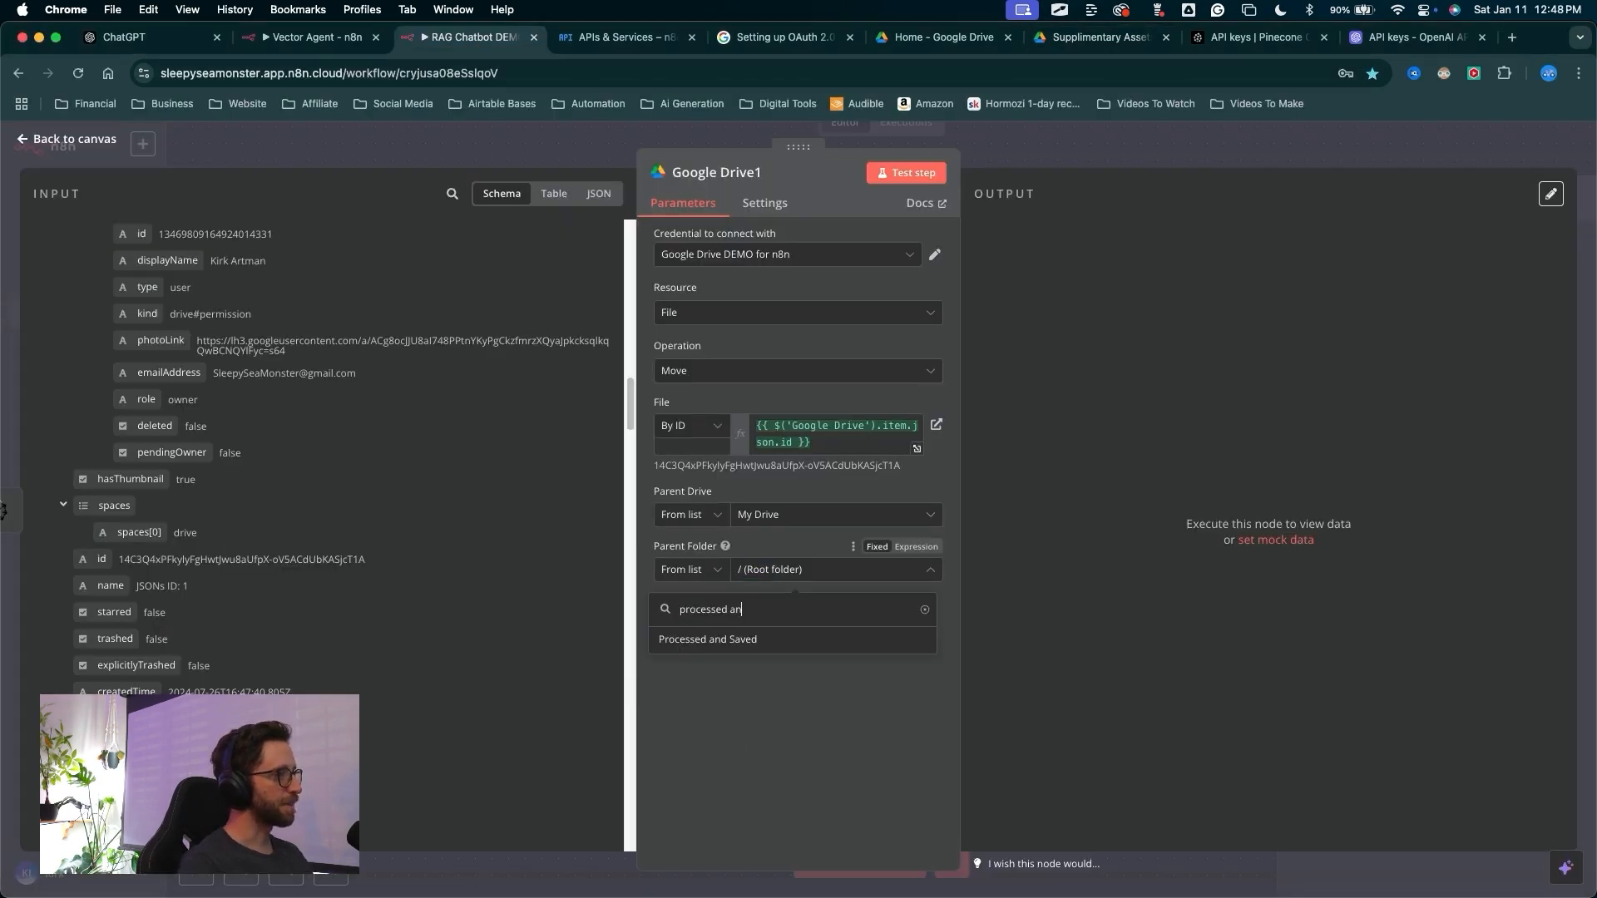
click(712, 642)
Test the Google Drive1 move step on the incoming items
drag(895, 622, 921, 182)
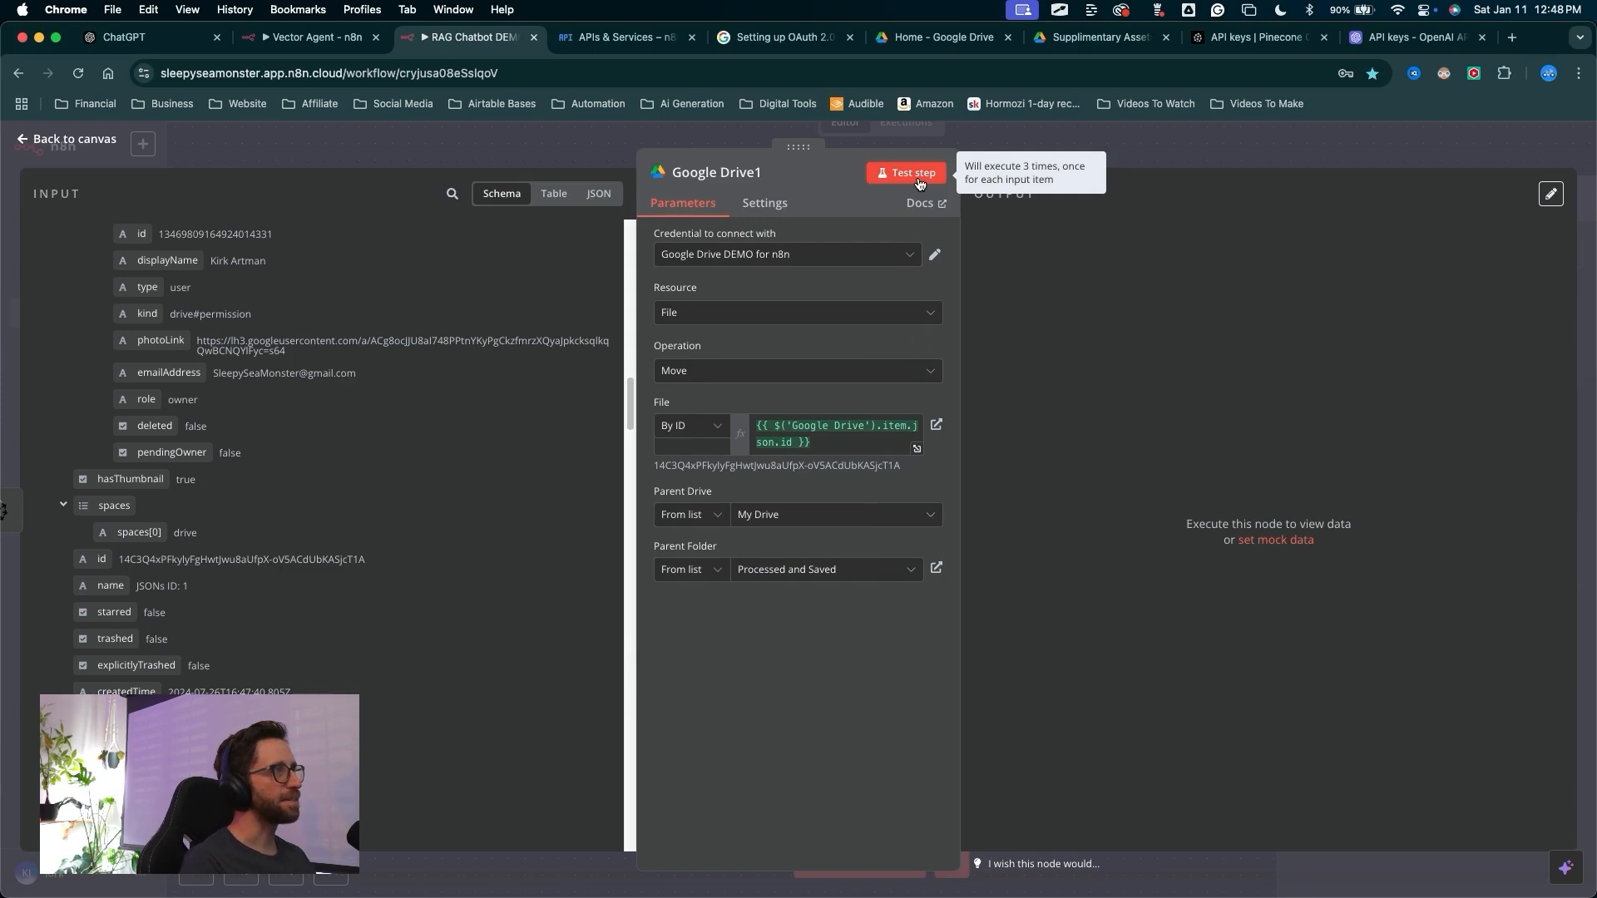
click(919, 183)
mouse_move(819, 711)
mouse_down()
mouse_move(1148, 349)
mouse_move(1140, 553)
mouse_move(1087, 546)
mouse_move(1418, 267)
mouse_up()
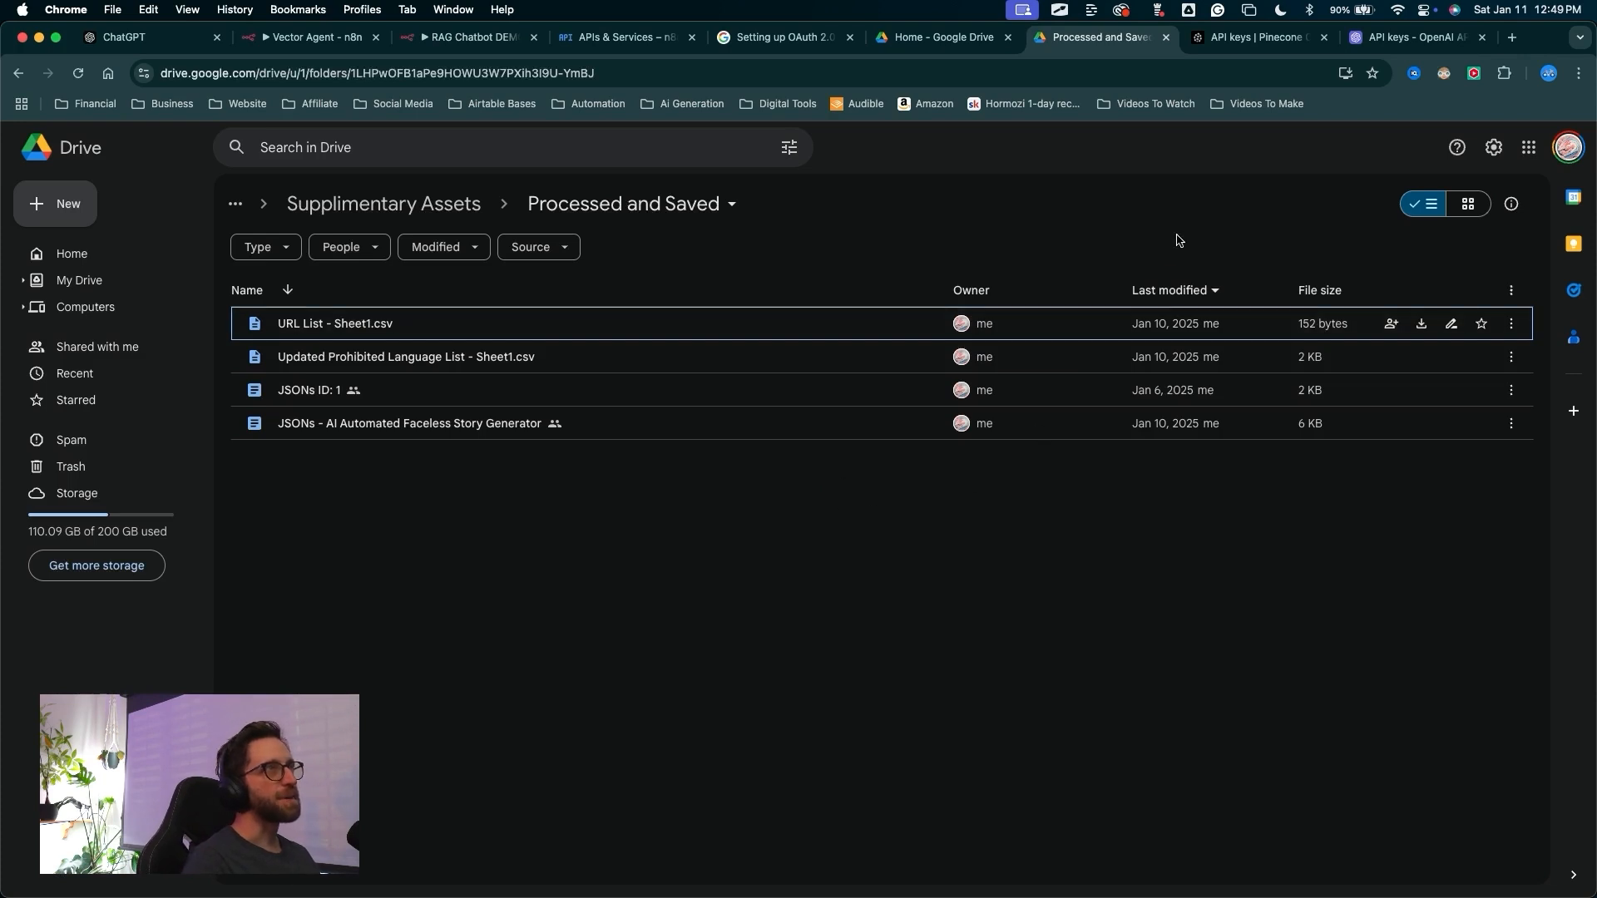
Open the n8n index in Pinecone and examine its stored records
click(1254, 39)
mouse_move(972, 564)
mouse_down()
mouse_move(249, 241)
mouse_move(98, 242)
mouse_up()
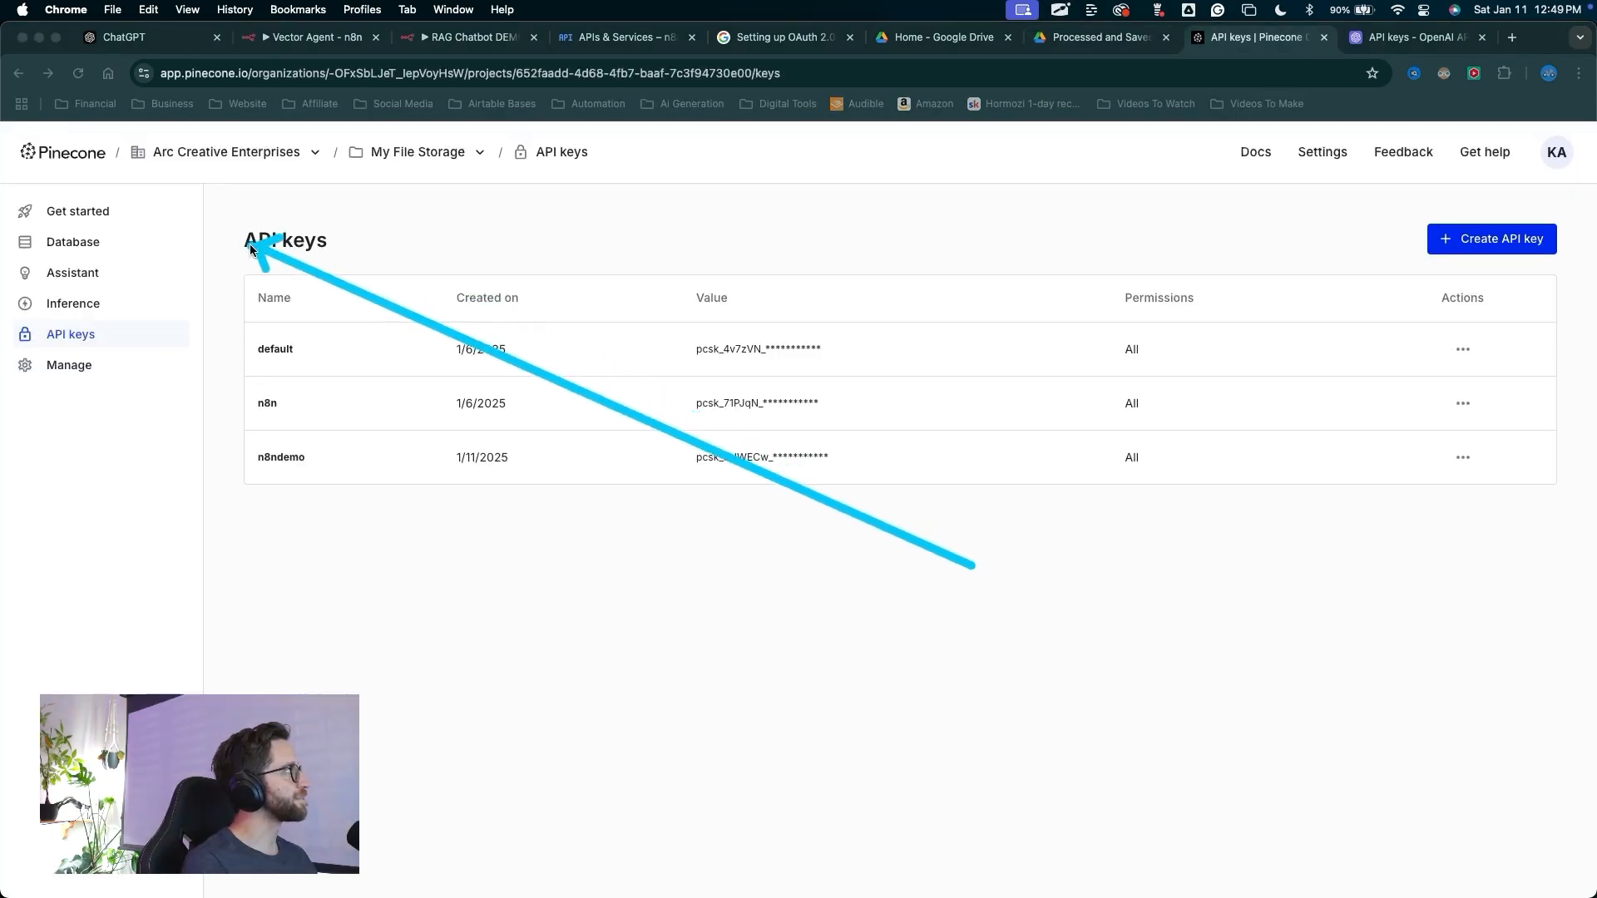
click(97, 242)
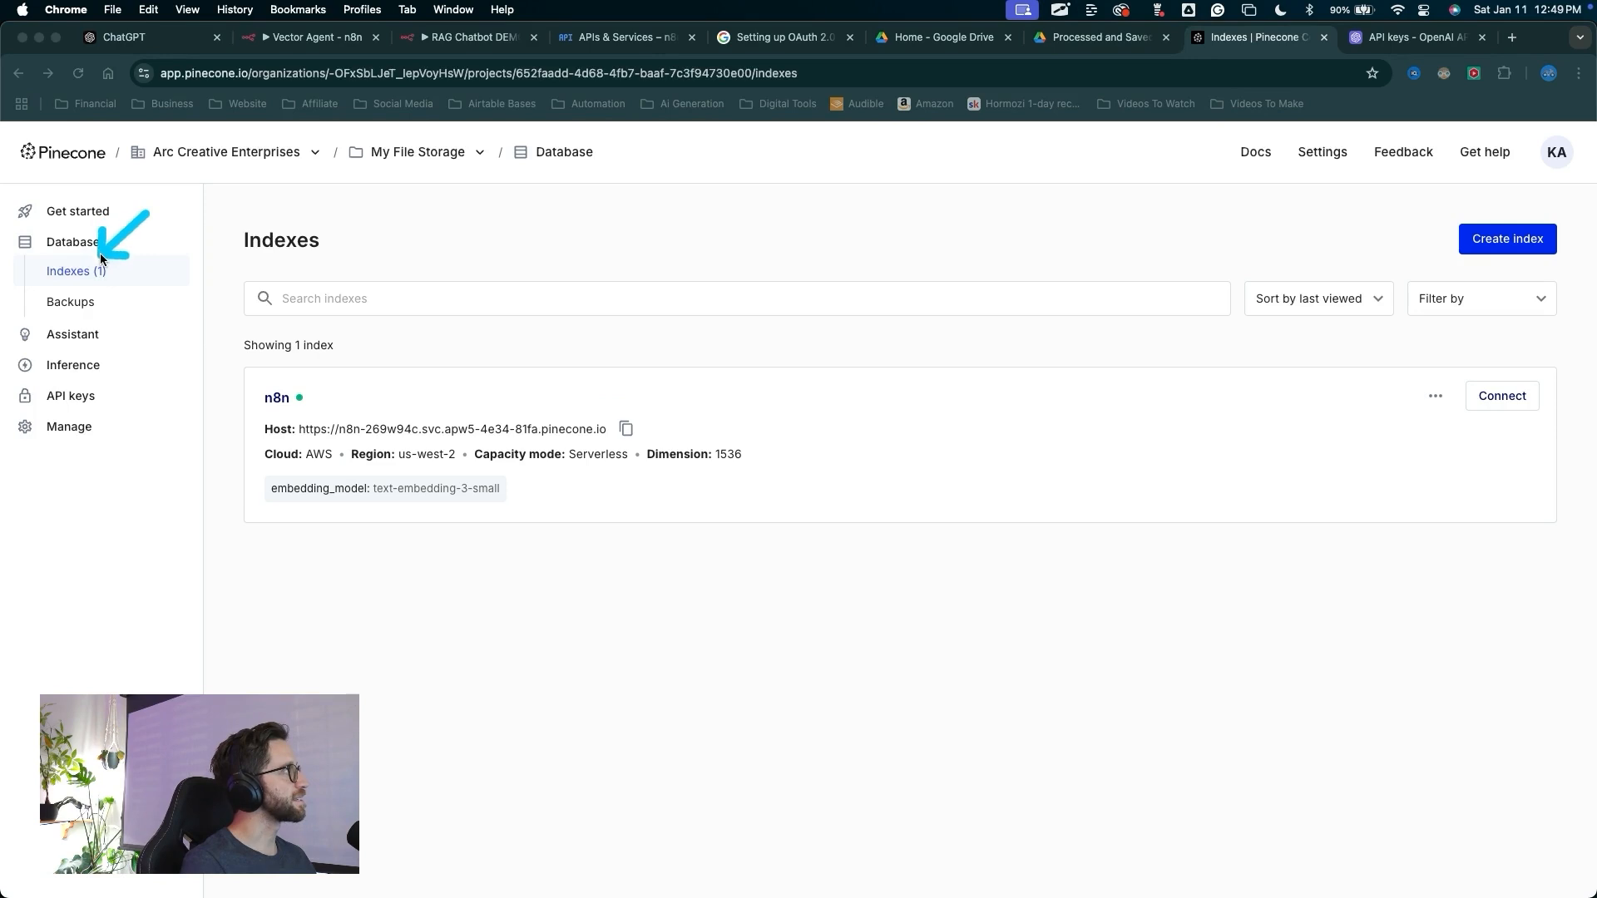
mouse_move(611, 794)
mouse_down()
mouse_move(381, 535)
mouse_move(705, 505)
mouse_move(374, 478)
mouse_move(268, 401)
mouse_move(285, 407)
mouse_up()
click(279, 399)
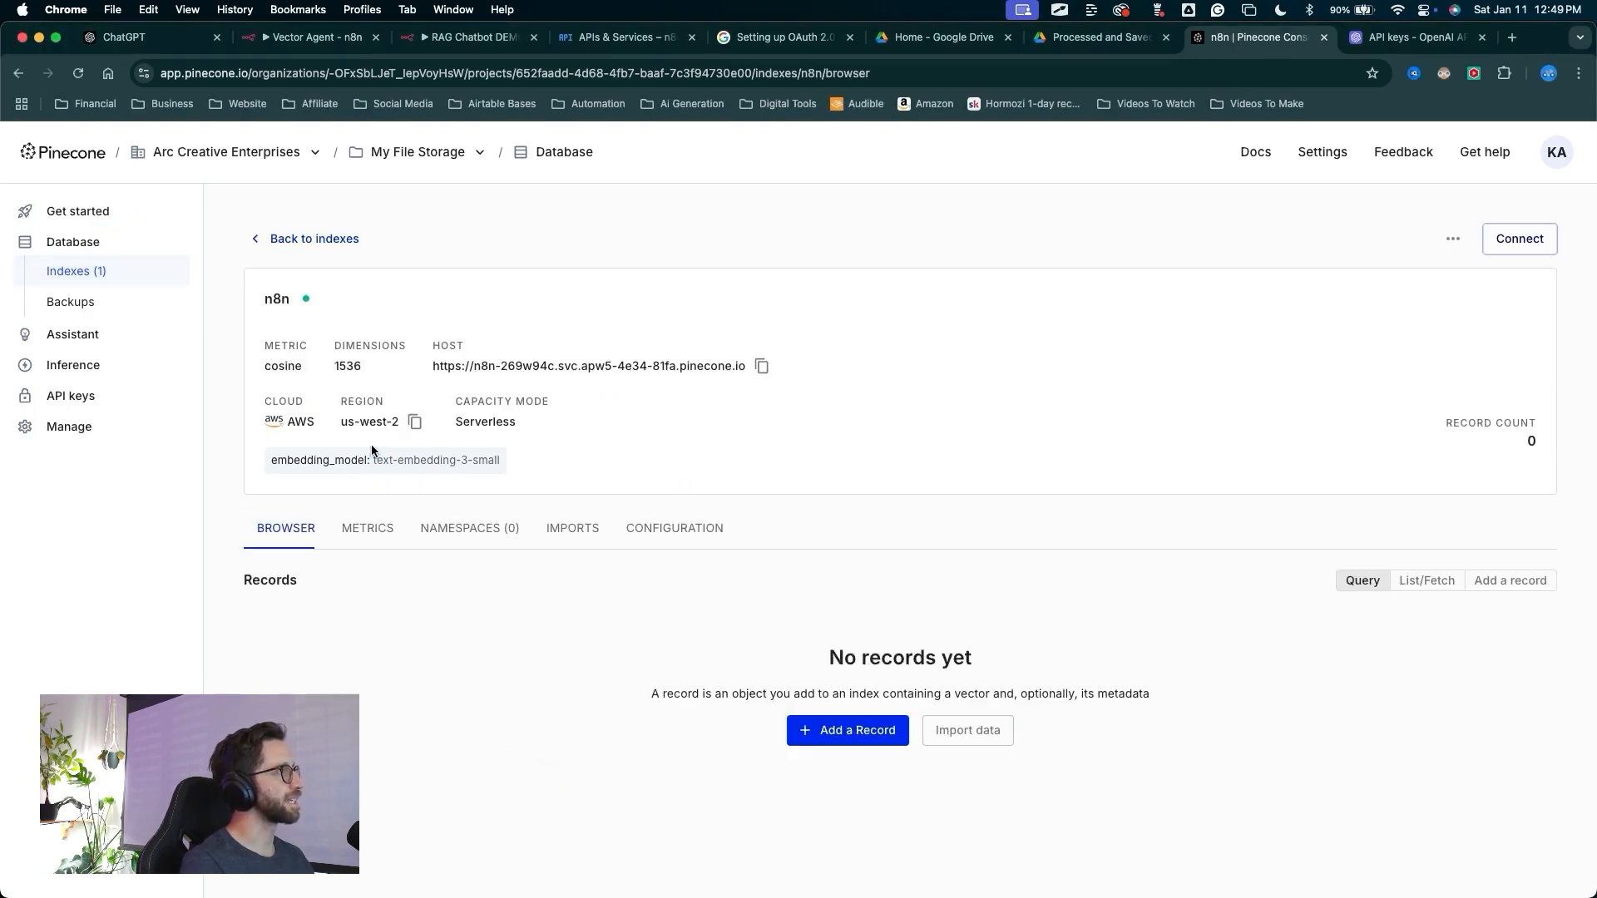
mouse_move(948, 281)
mouse_down()
mouse_move(1133, 371)
mouse_move(1538, 413)
mouse_move(1509, 434)
mouse_move(1127, 392)
mouse_move(428, 598)
mouse_move(849, 421)
mouse_move(842, 620)
mouse_up()
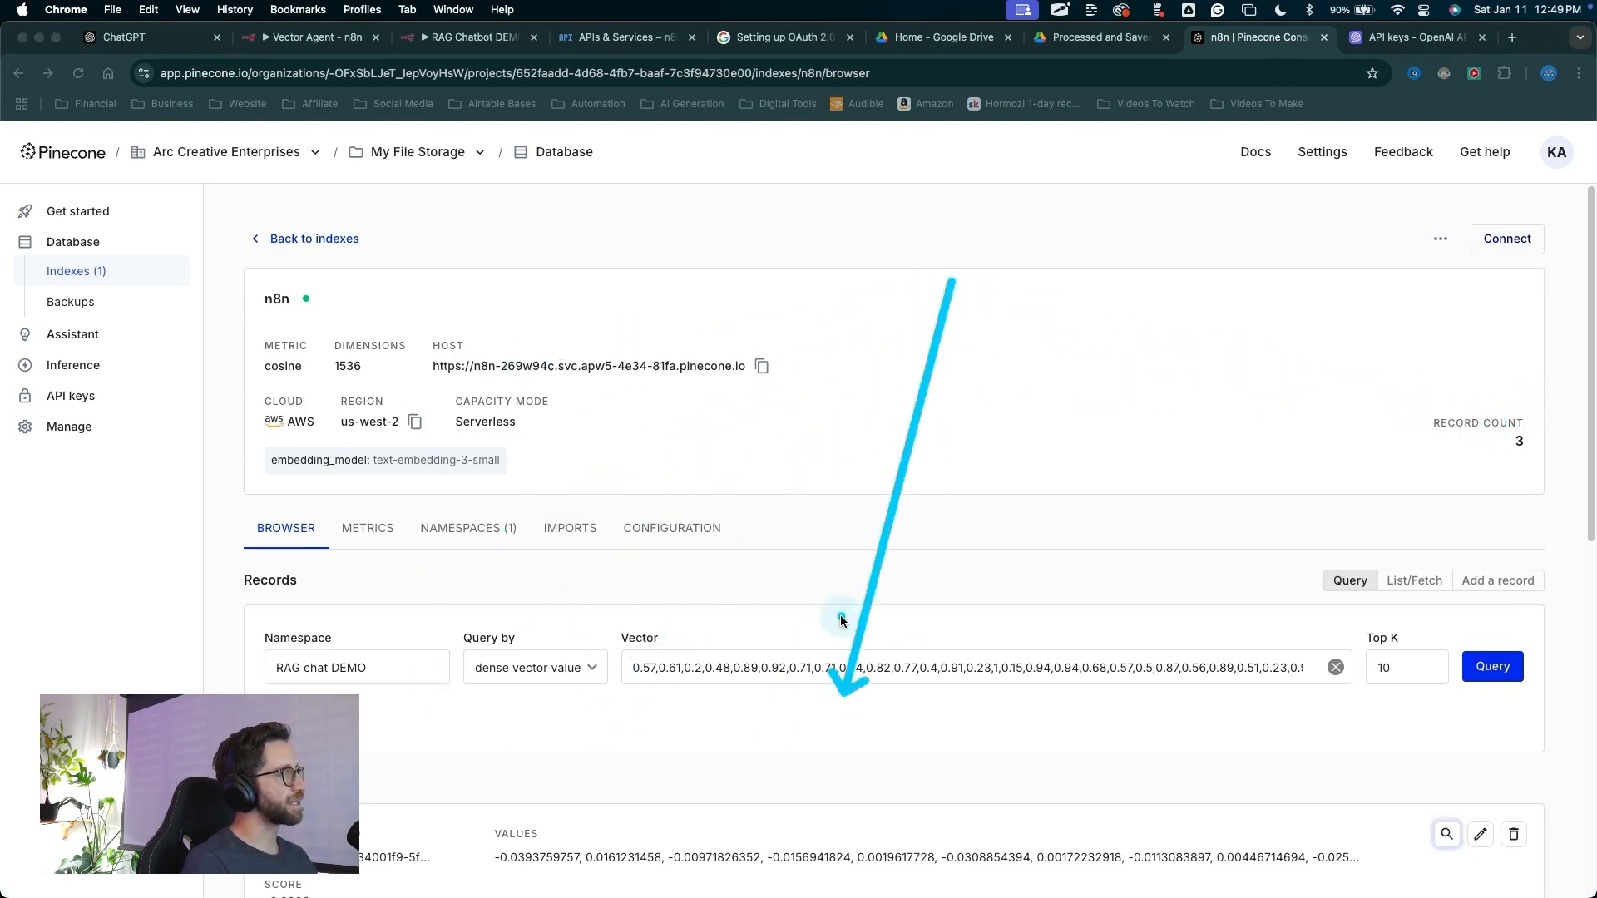
key(Escape)
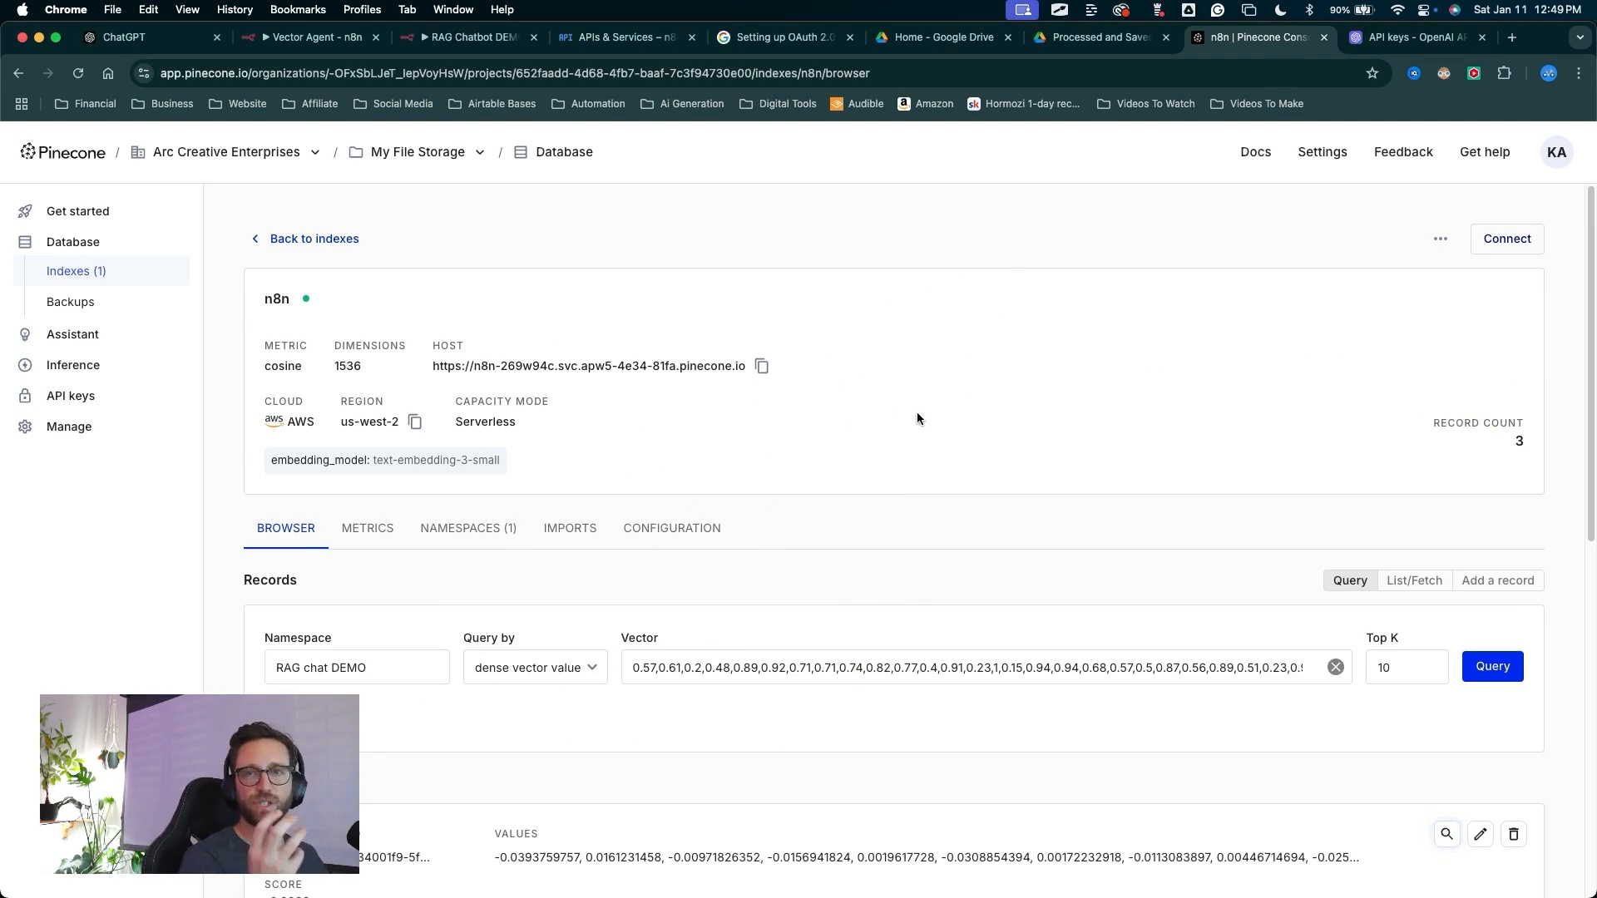
mouse_move(1096, 348)
mouse_down()
mouse_move(487, 520)
mouse_move(527, 790)
mouse_move(905, 344)
mouse_move(732, 428)
mouse_up()
mouse_move(1047, 755)
mouse_down()
mouse_move(713, 745)
mouse_move(429, 707)
mouse_move(396, 656)
mouse_move(381, 667)
mouse_up()
key(Escape)
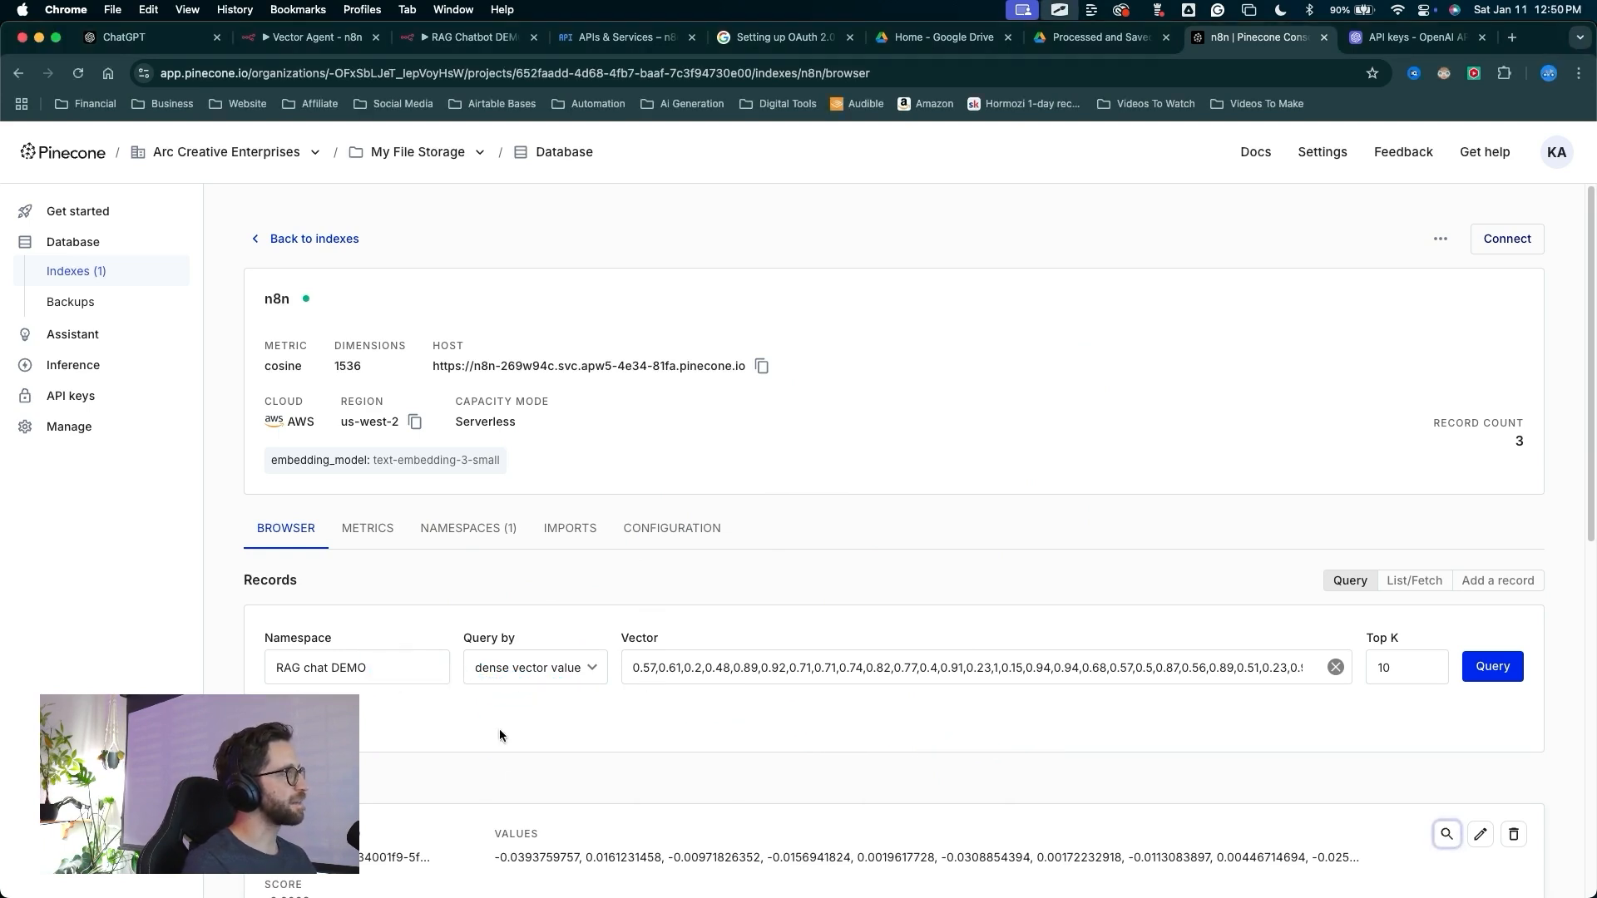
Examine the n8n index's namespaces list
drag(449, 808, 471, 542)
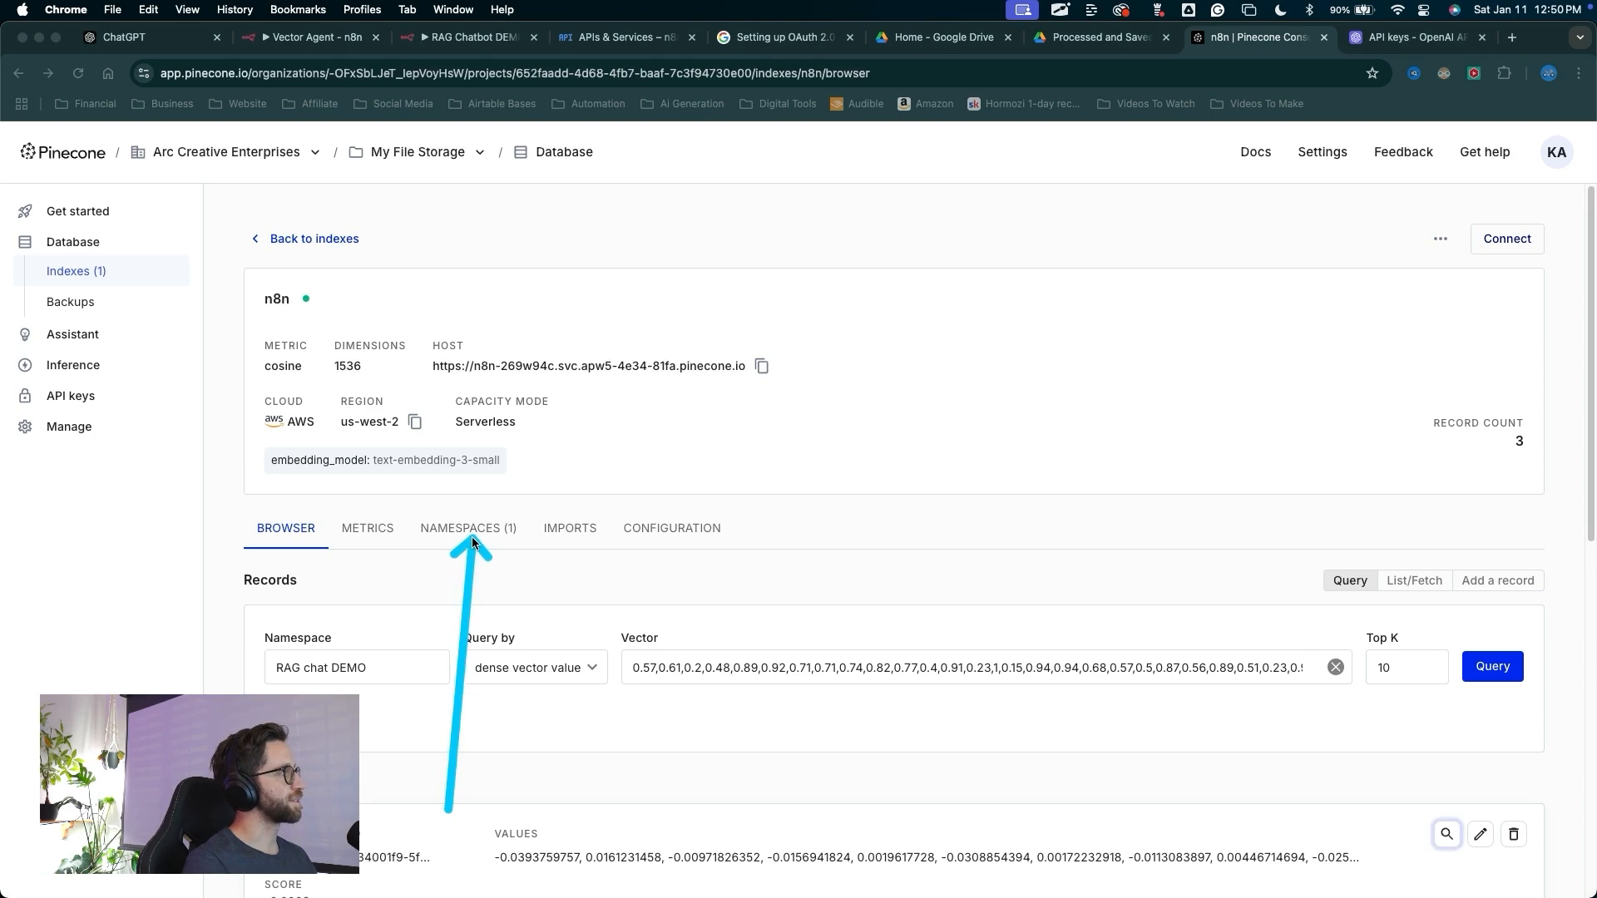
key(Escape)
click(468, 529)
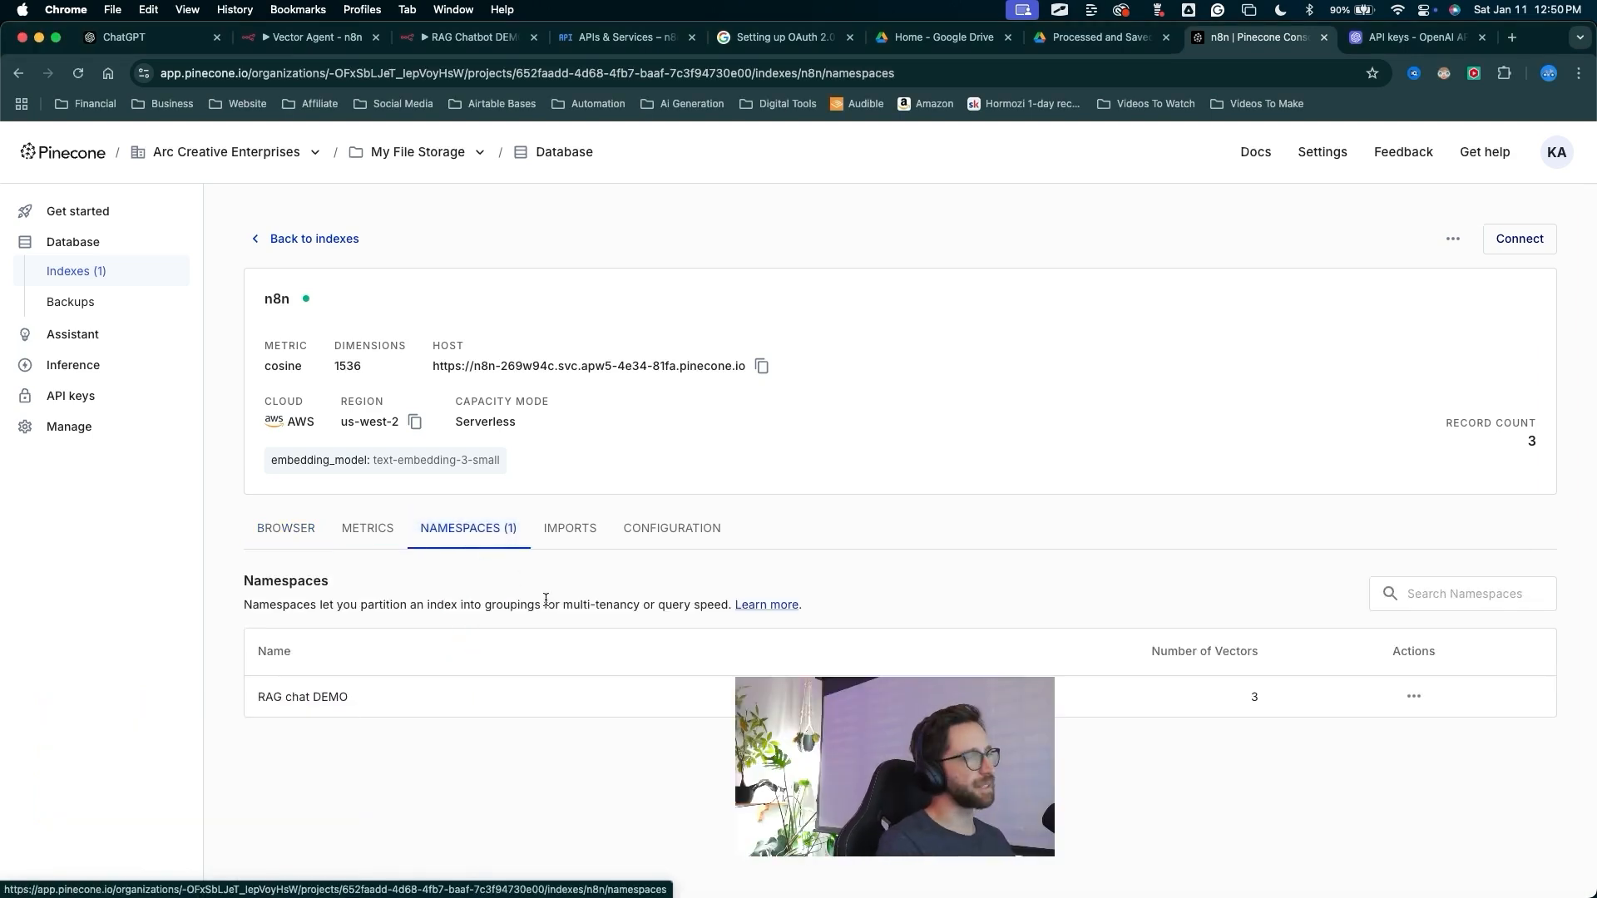
mouse_move(615, 790)
mouse_down()
mouse_move(333, 730)
mouse_move(494, 491)
mouse_move(374, 657)
mouse_move(438, 619)
mouse_move(1301, 715)
mouse_move(327, 695)
mouse_move(470, 717)
mouse_up()
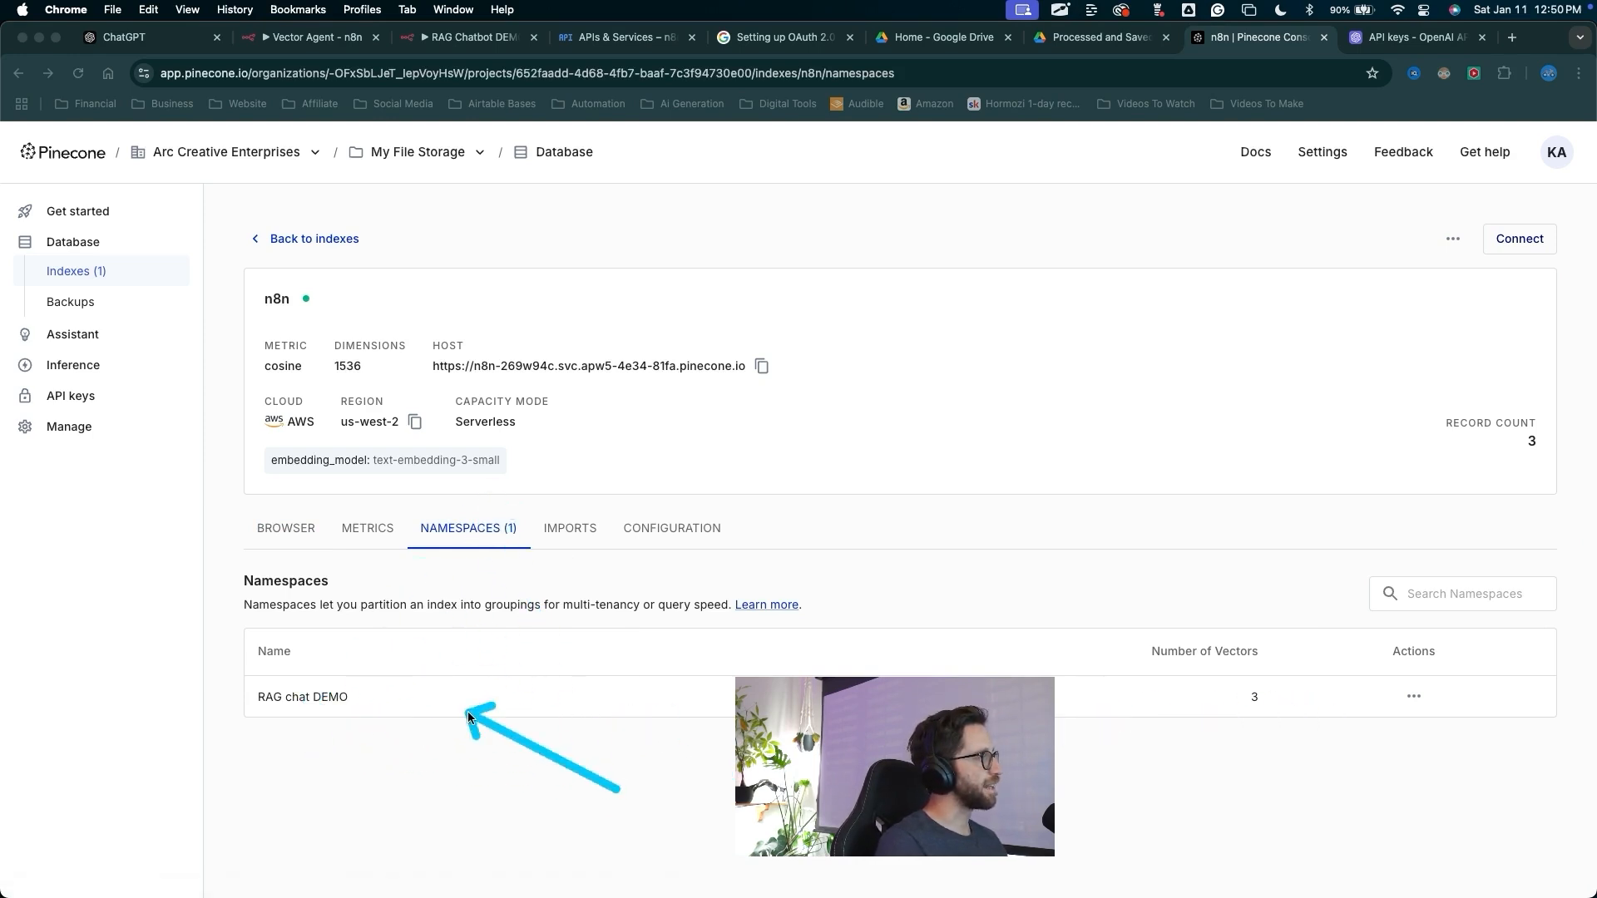
key(Escape)
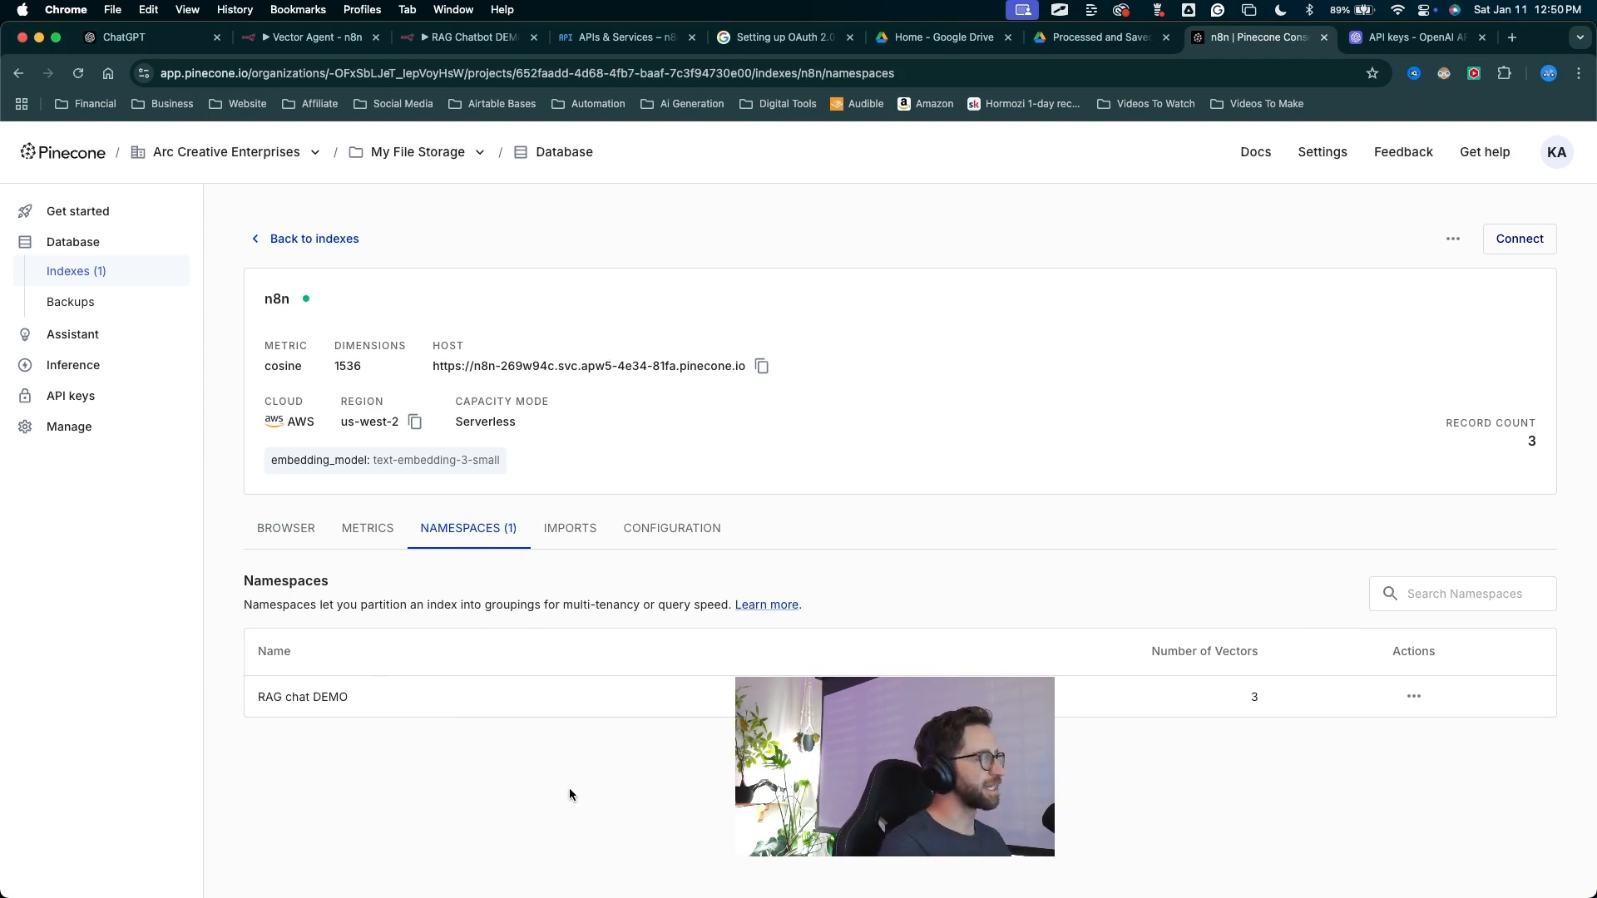
mouse_move(652, 869)
mouse_down()
mouse_move(332, 731)
mouse_move(346, 702)
mouse_move(372, 733)
mouse_move(331, 702)
mouse_move(428, 740)
mouse_up()
key(Escape)
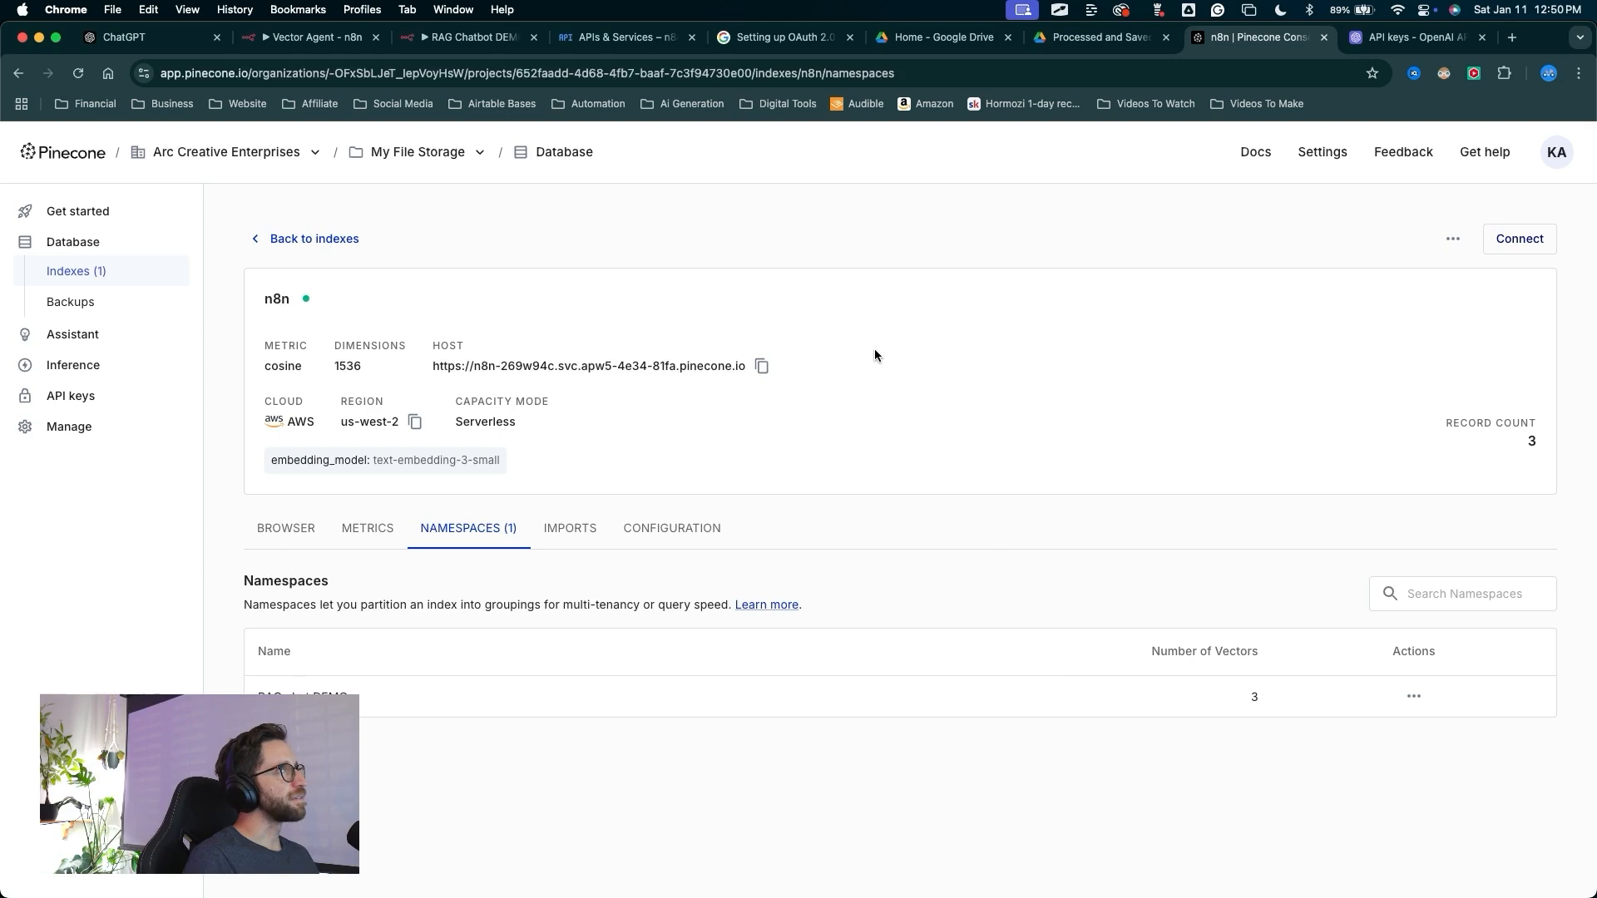
Return to the workflow canvas, save the workflow, and align the Google Drive1 node with the chain
click(470, 37)
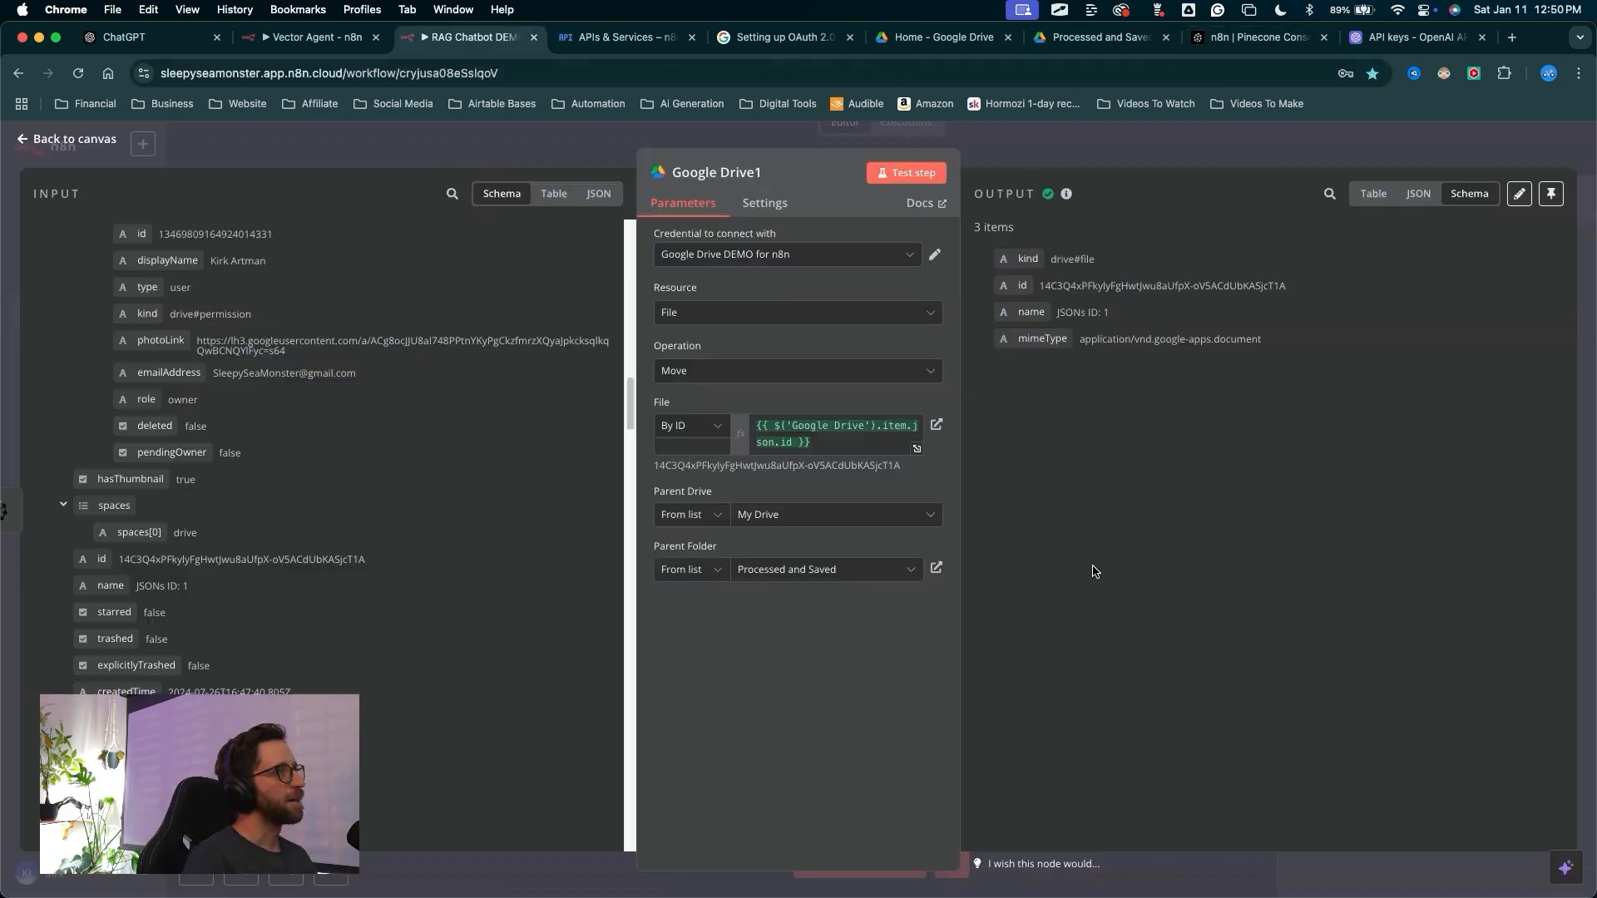
mouse_move(938, 568)
mouse_down()
mouse_move(535, 338)
mouse_move(70, 146)
mouse_up()
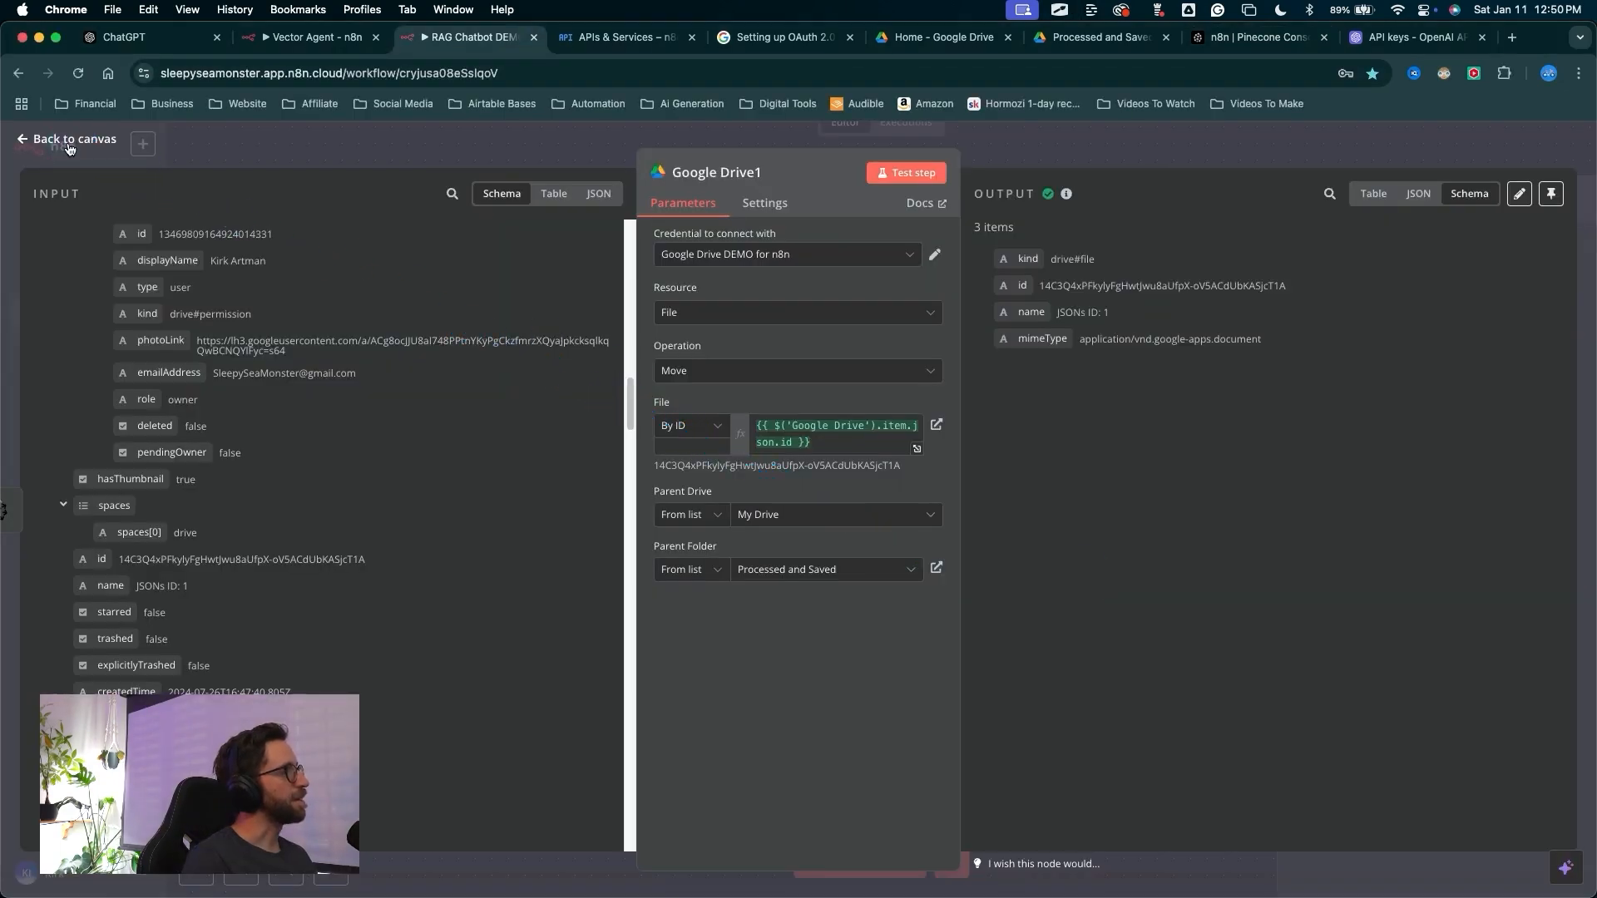
drag(923, 637, 1478, 161)
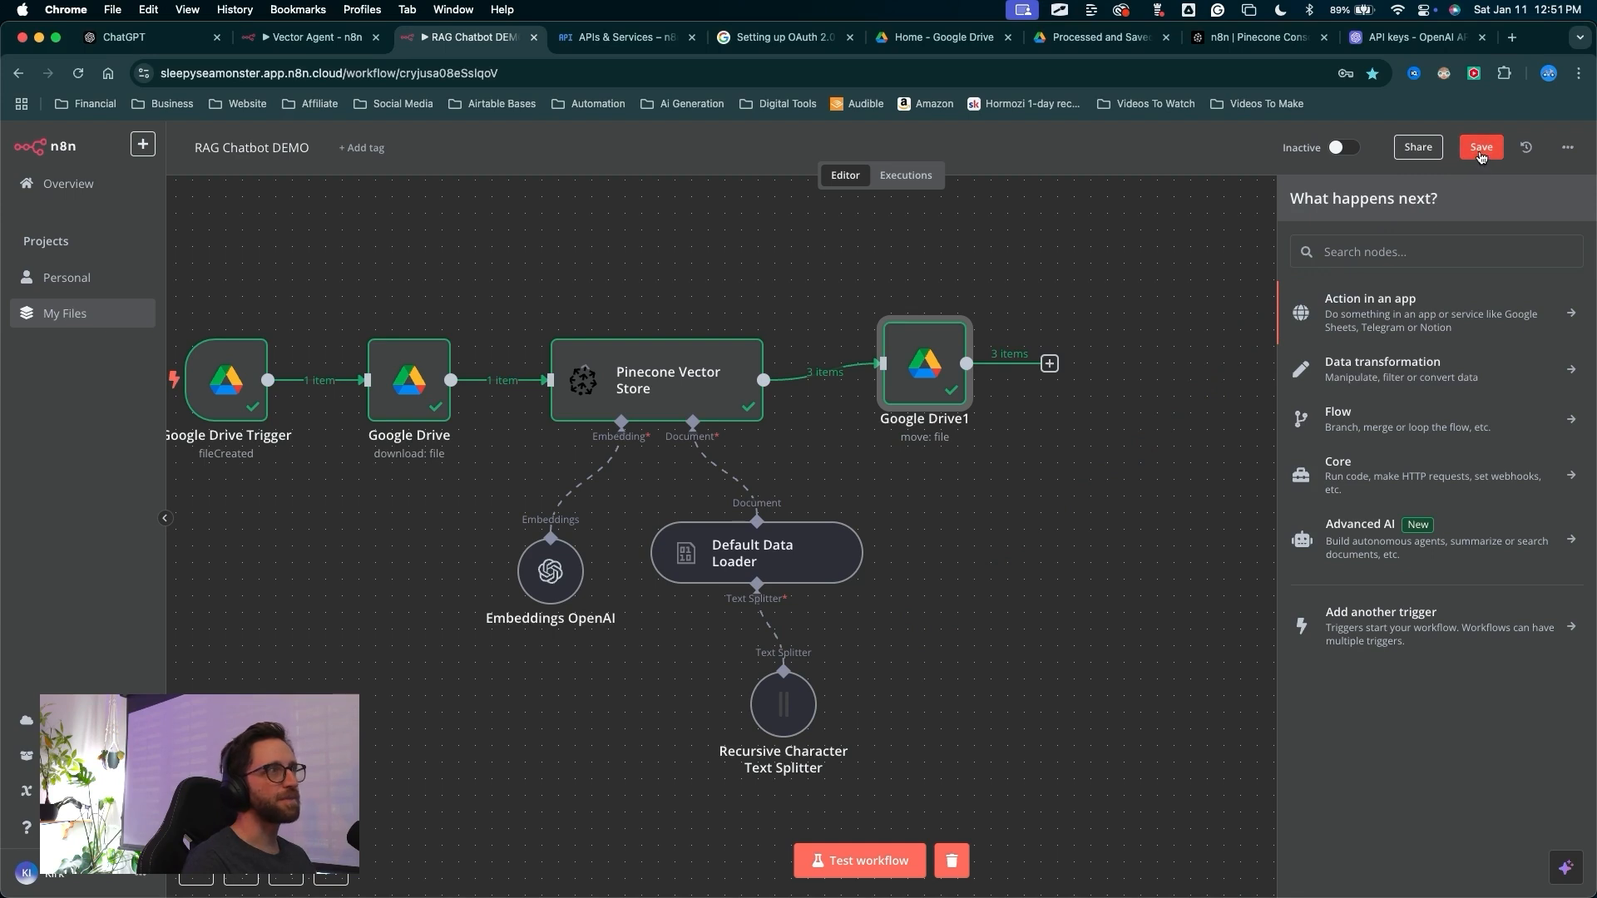
click(1481, 148)
drag(939, 378, 908, 385)
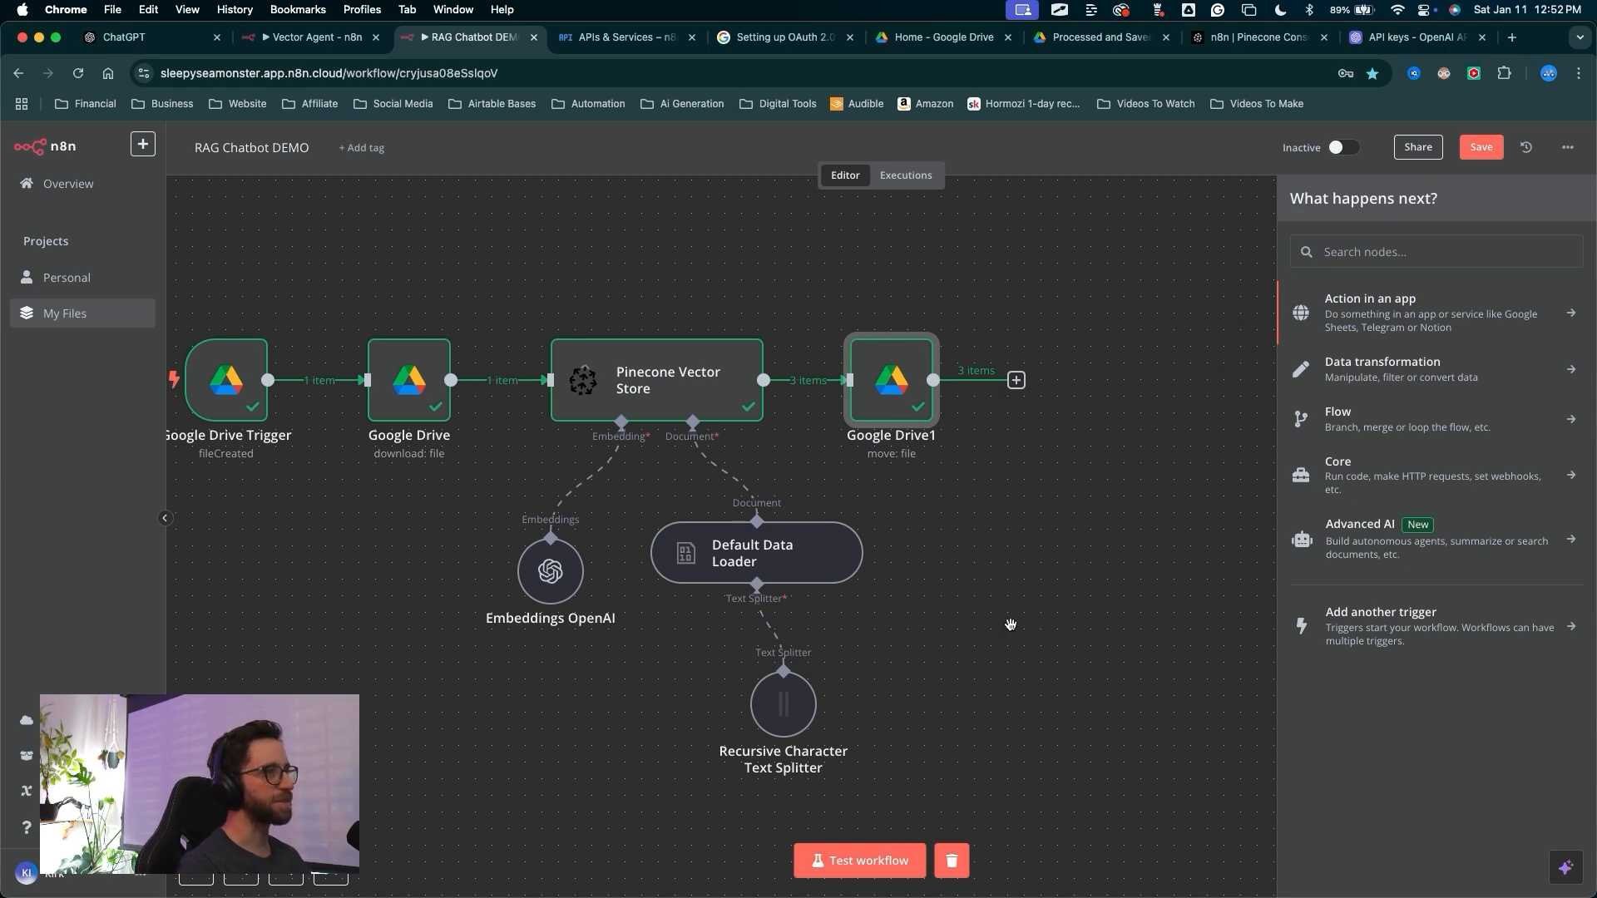
scroll(1011, 624, down, 5)
mouse_move(1168, 648)
mouse_down()
mouse_move(826, 445)
mouse_move(800, 456)
mouse_move(1106, 419)
mouse_up()
key(ctrl+a)
mouse_move(704, 634)
mouse_down()
mouse_move(552, 571)
mouse_move(877, 223)
mouse_move(844, 813)
mouse_move(529, 313)
mouse_move(731, 663)
mouse_move(327, 494)
mouse_up()
mouse_move(525, 767)
mouse_down()
mouse_move(434, 367)
mouse_move(731, 607)
mouse_move(821, 528)
mouse_move(570, 257)
mouse_up()
mouse_move(1127, 767)
mouse_down()
mouse_move(659, 873)
mouse_move(1070, 753)
mouse_move(292, 613)
mouse_move(1269, 301)
mouse_move(588, 267)
mouse_move(1418, 767)
mouse_move(499, 574)
mouse_move(956, 736)
mouse_move(571, 446)
mouse_move(618, 497)
mouse_up()
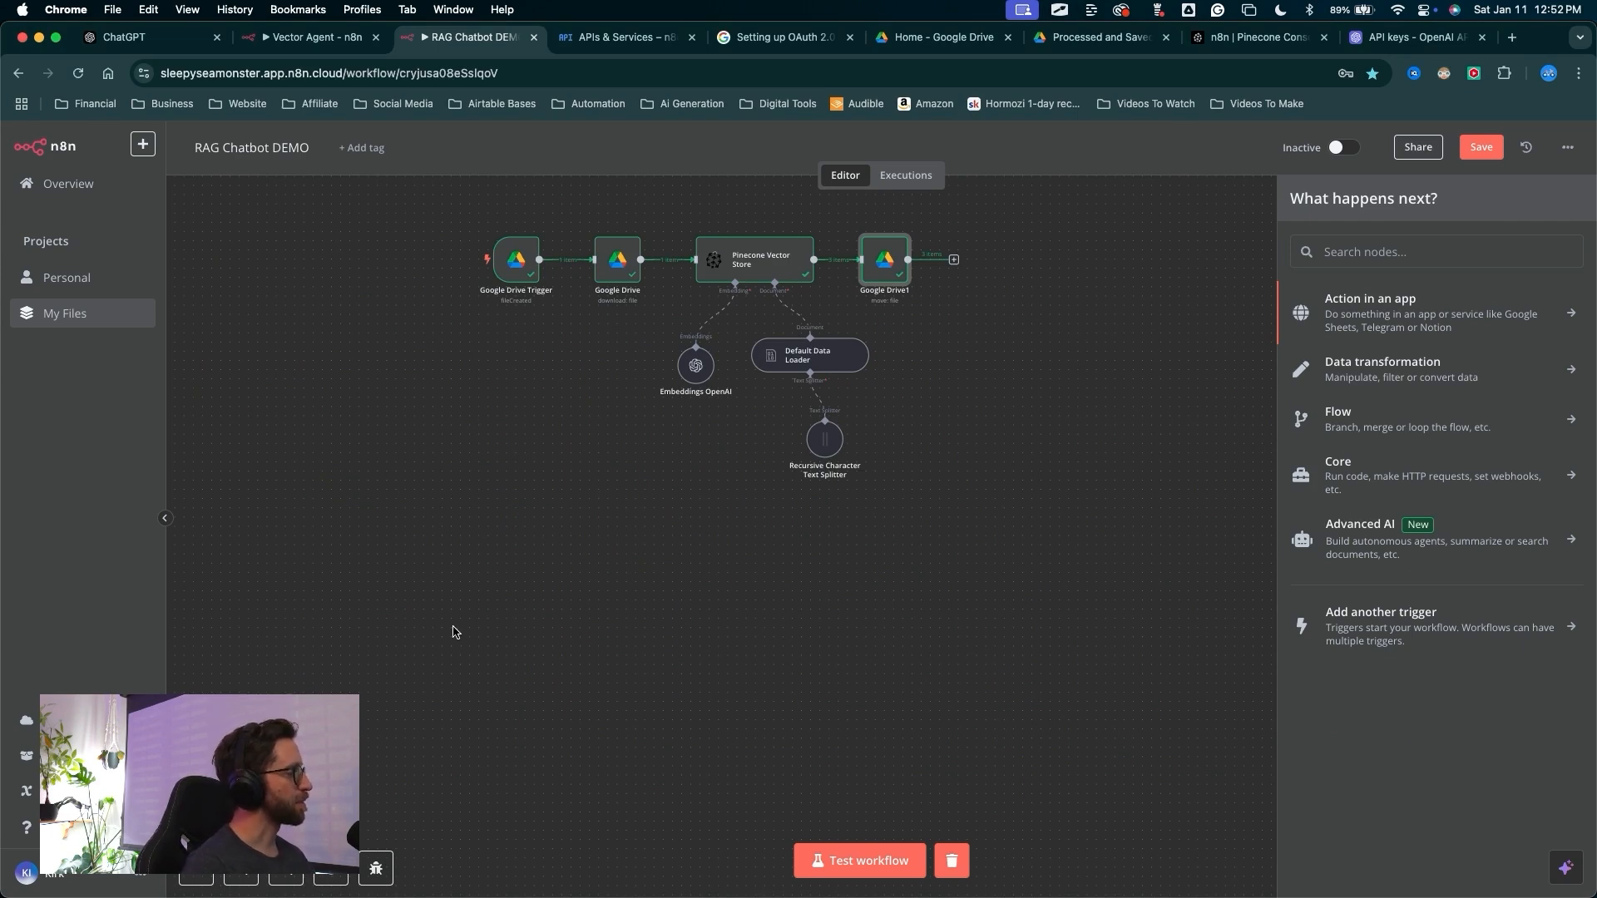
mouse_move(533, 682)
mouse_down()
mouse_move(581, 257)
mouse_move(881, 171)
mouse_move(616, 474)
mouse_move(513, 259)
mouse_move(503, 274)
mouse_move(524, 267)
mouse_move(507, 277)
mouse_move(522, 282)
mouse_move(542, 499)
mouse_move(510, 257)
mouse_move(790, 869)
mouse_move(542, 266)
mouse_move(512, 264)
mouse_move(527, 356)
mouse_move(506, 303)
mouse_move(529, 243)
mouse_up()
key(Escape)
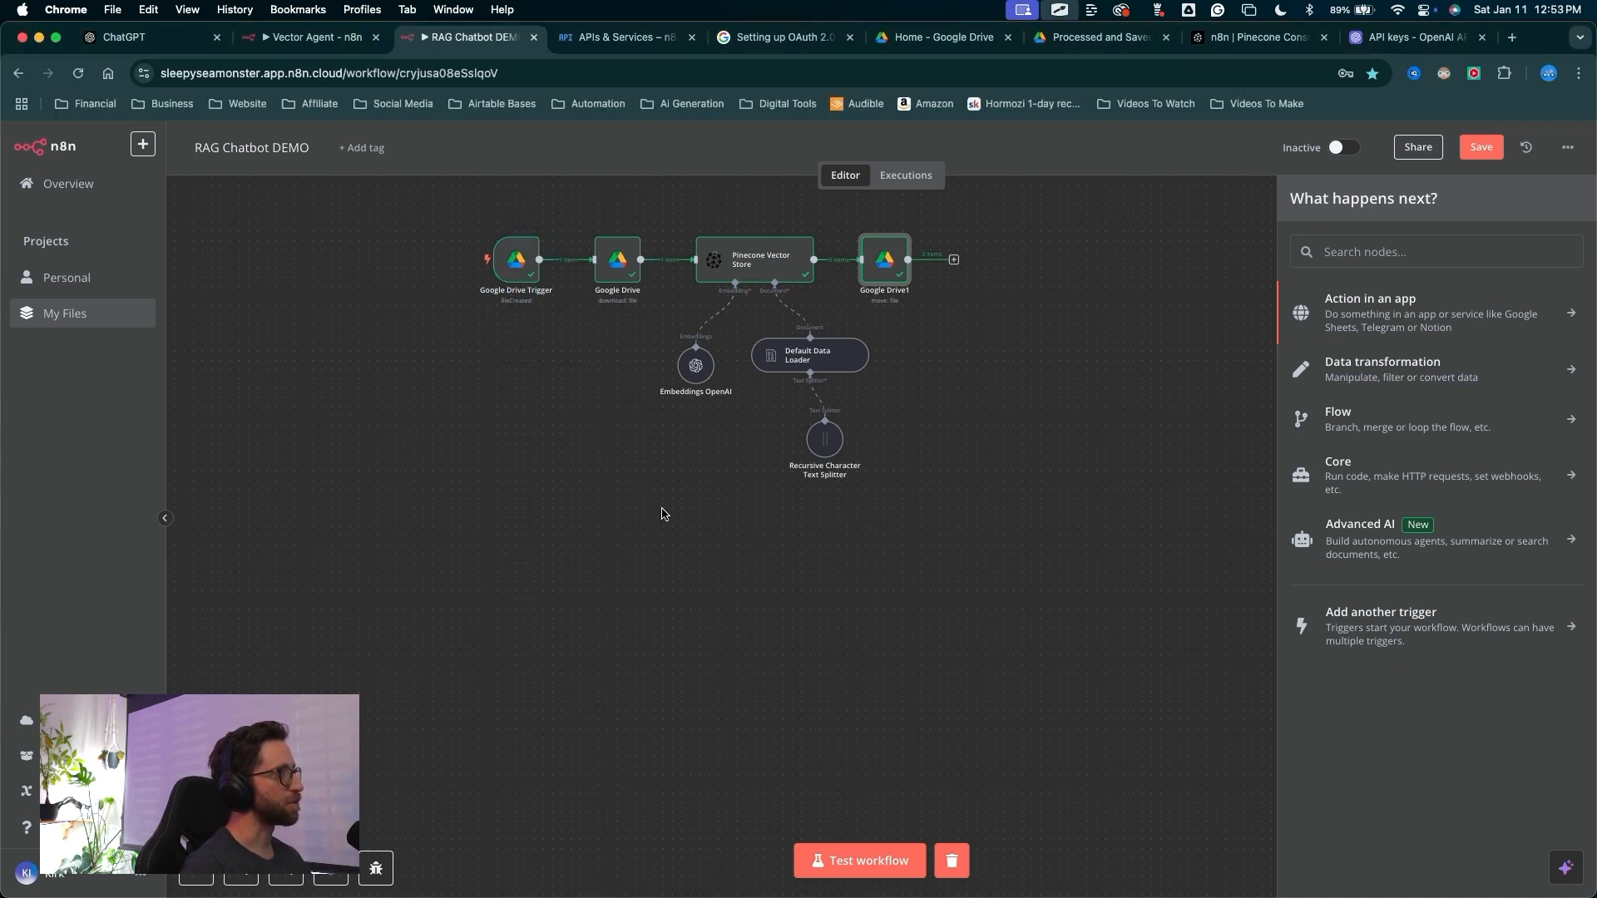
mouse_move(539, 776)
mouse_down()
mouse_move(1069, 762)
mouse_move(445, 517)
mouse_move(702, 848)
mouse_move(542, 458)
mouse_move(615, 740)
mouse_move(481, 462)
mouse_move(554, 513)
mouse_up()
key(Escape)
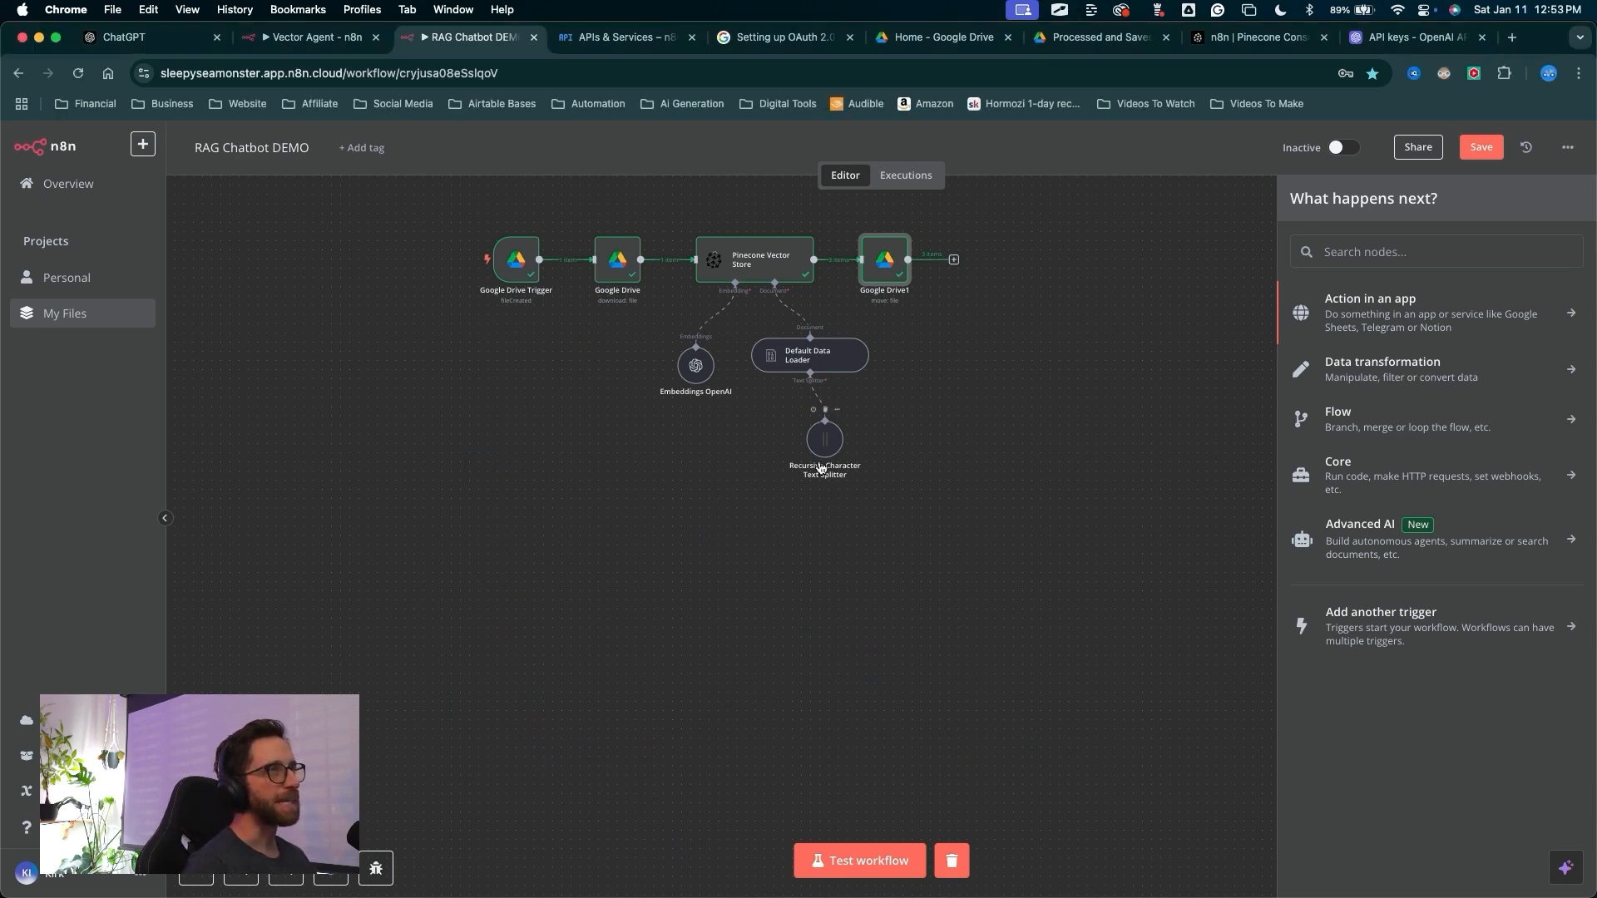
key(ctrl+a)
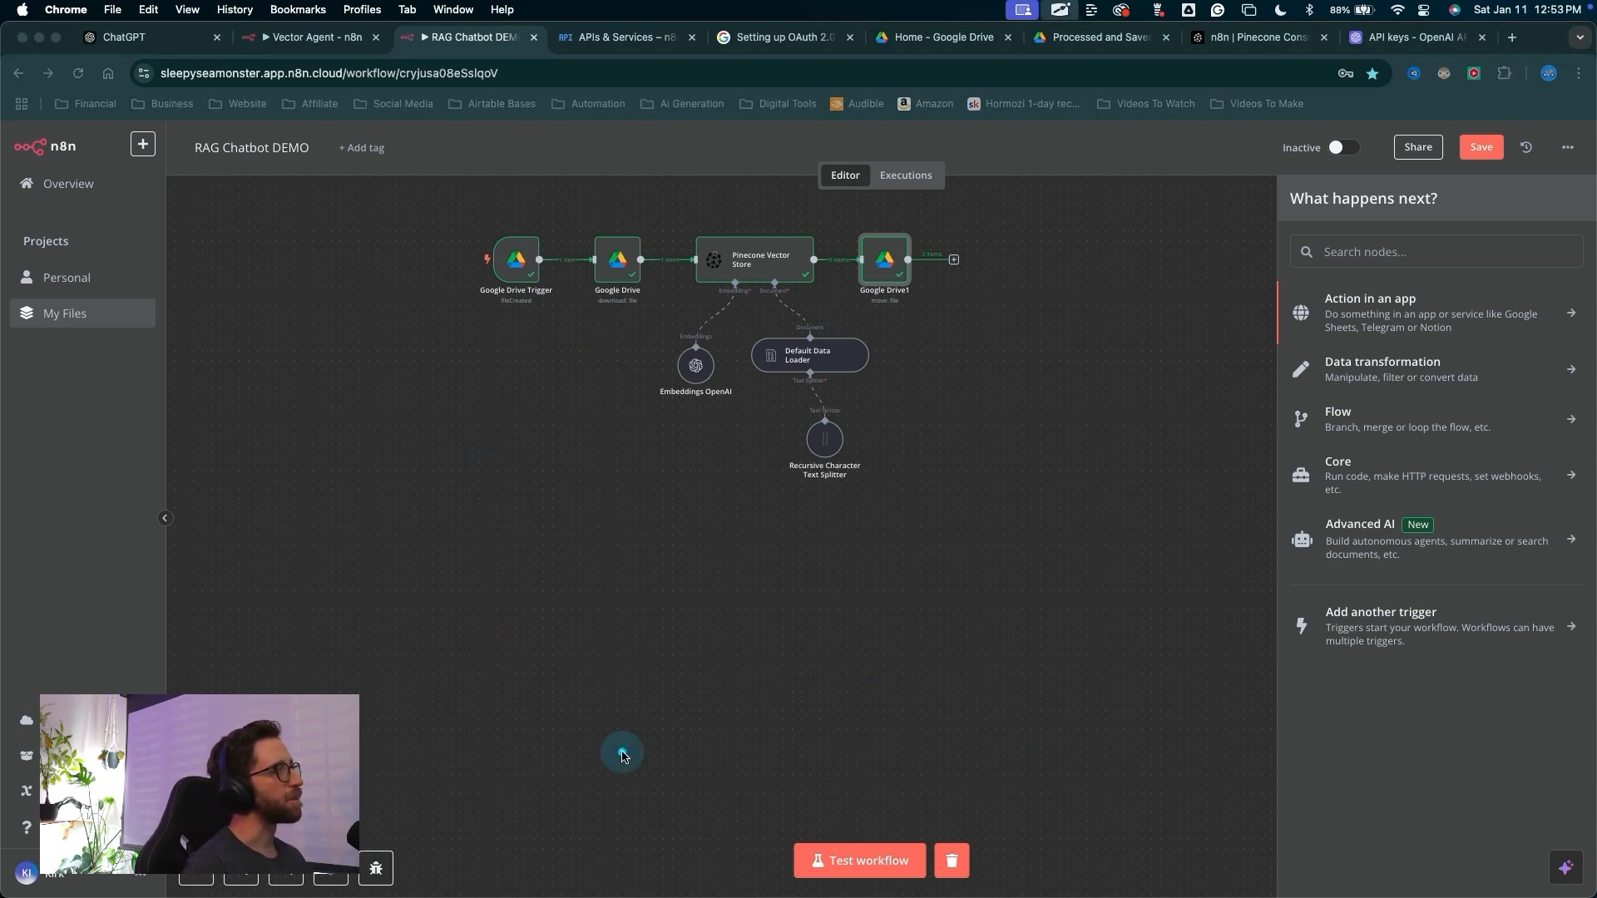
mouse_move(574, 759)
mouse_down()
mouse_move(1301, 501)
mouse_move(488, 335)
mouse_move(332, 773)
mouse_move(381, 645)
mouse_move(838, 425)
mouse_move(470, 503)
mouse_up()
key(Escape)
scroll(707, 549, right, 1)
key(ctrl+a)
mouse_move(662, 801)
mouse_down()
mouse_move(474, 706)
mouse_move(1002, 584)
mouse_move(464, 421)
mouse_move(291, 563)
mouse_move(376, 743)
mouse_move(599, 798)
mouse_move(753, 277)
mouse_move(817, 344)
mouse_move(375, 752)
mouse_move(812, 659)
mouse_move(1101, 861)
mouse_move(954, 352)
mouse_move(613, 223)
mouse_move(876, 506)
mouse_move(917, 339)
mouse_move(541, 307)
mouse_move(762, 474)
mouse_move(112, 284)
mouse_move(71, 691)
mouse_move(78, 314)
mouse_move(122, 359)
mouse_move(623, 677)
mouse_move(532, 515)
mouse_move(1036, 489)
mouse_move(750, 260)
mouse_move(632, 725)
mouse_move(1230, 542)
mouse_move(813, 510)
mouse_move(649, 742)
mouse_up()
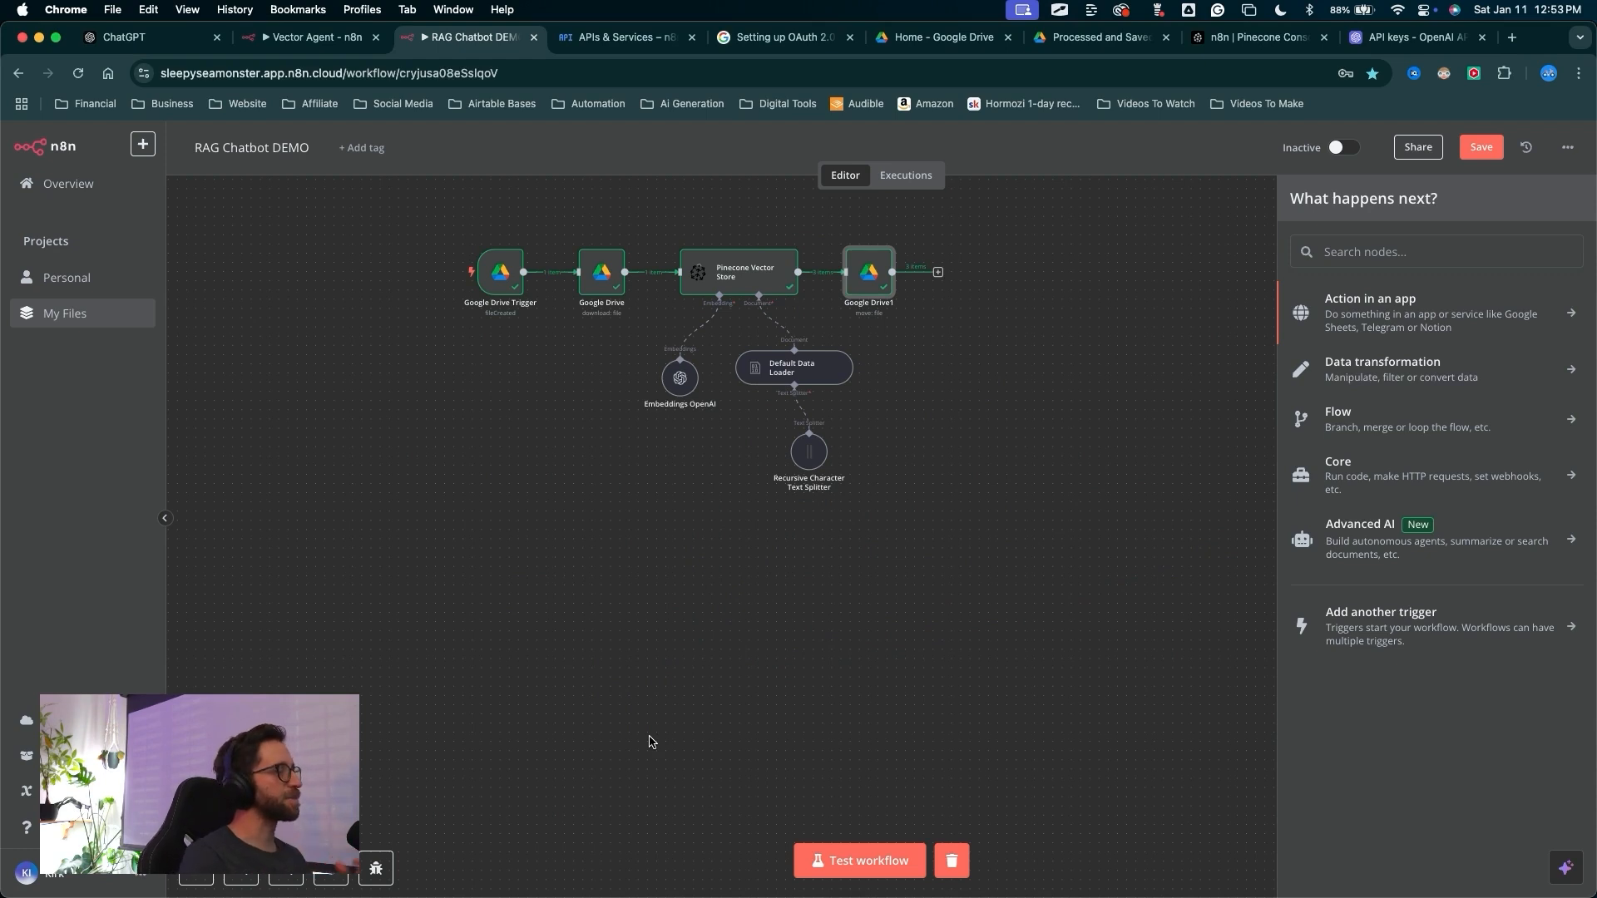
mouse_move(592, 798)
mouse_down()
mouse_move(565, 810)
mouse_move(641, 307)
mouse_move(894, 857)
mouse_move(624, 363)
mouse_move(474, 271)
mouse_move(438, 552)
mouse_move(777, 726)
mouse_up()
mouse_move(1257, 874)
mouse_down()
mouse_move(36, 296)
mouse_move(1212, 28)
mouse_move(1023, 8)
mouse_move(786, 453)
mouse_up()
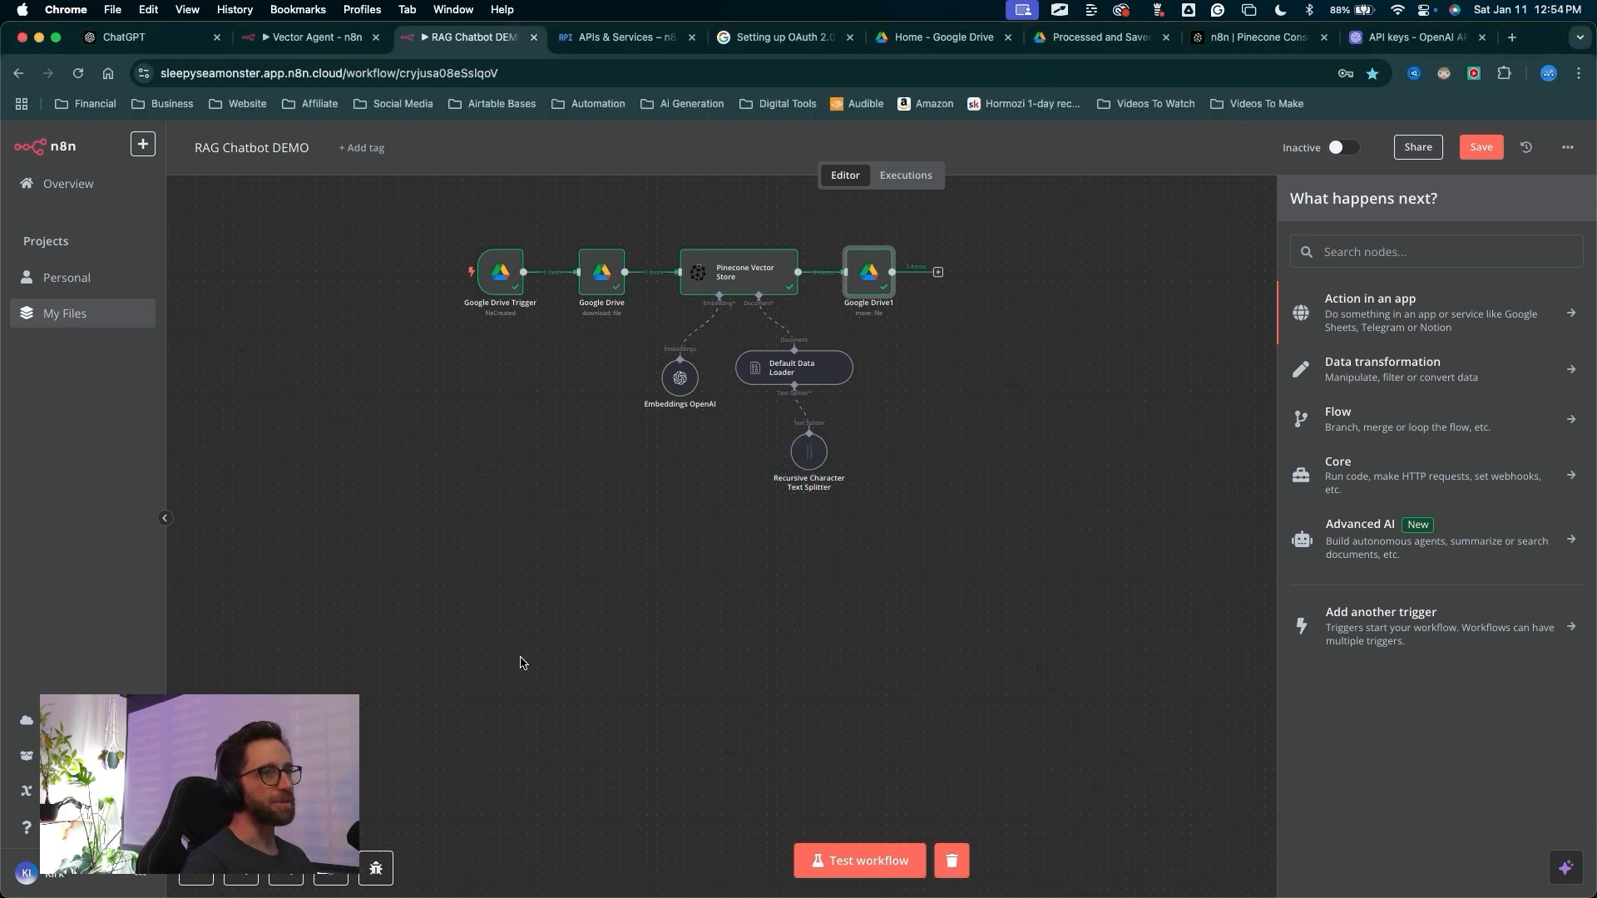
mouse_move(472, 675)
mouse_down()
mouse_move(459, 666)
mouse_move(1086, 698)
mouse_move(1295, 657)
mouse_up()
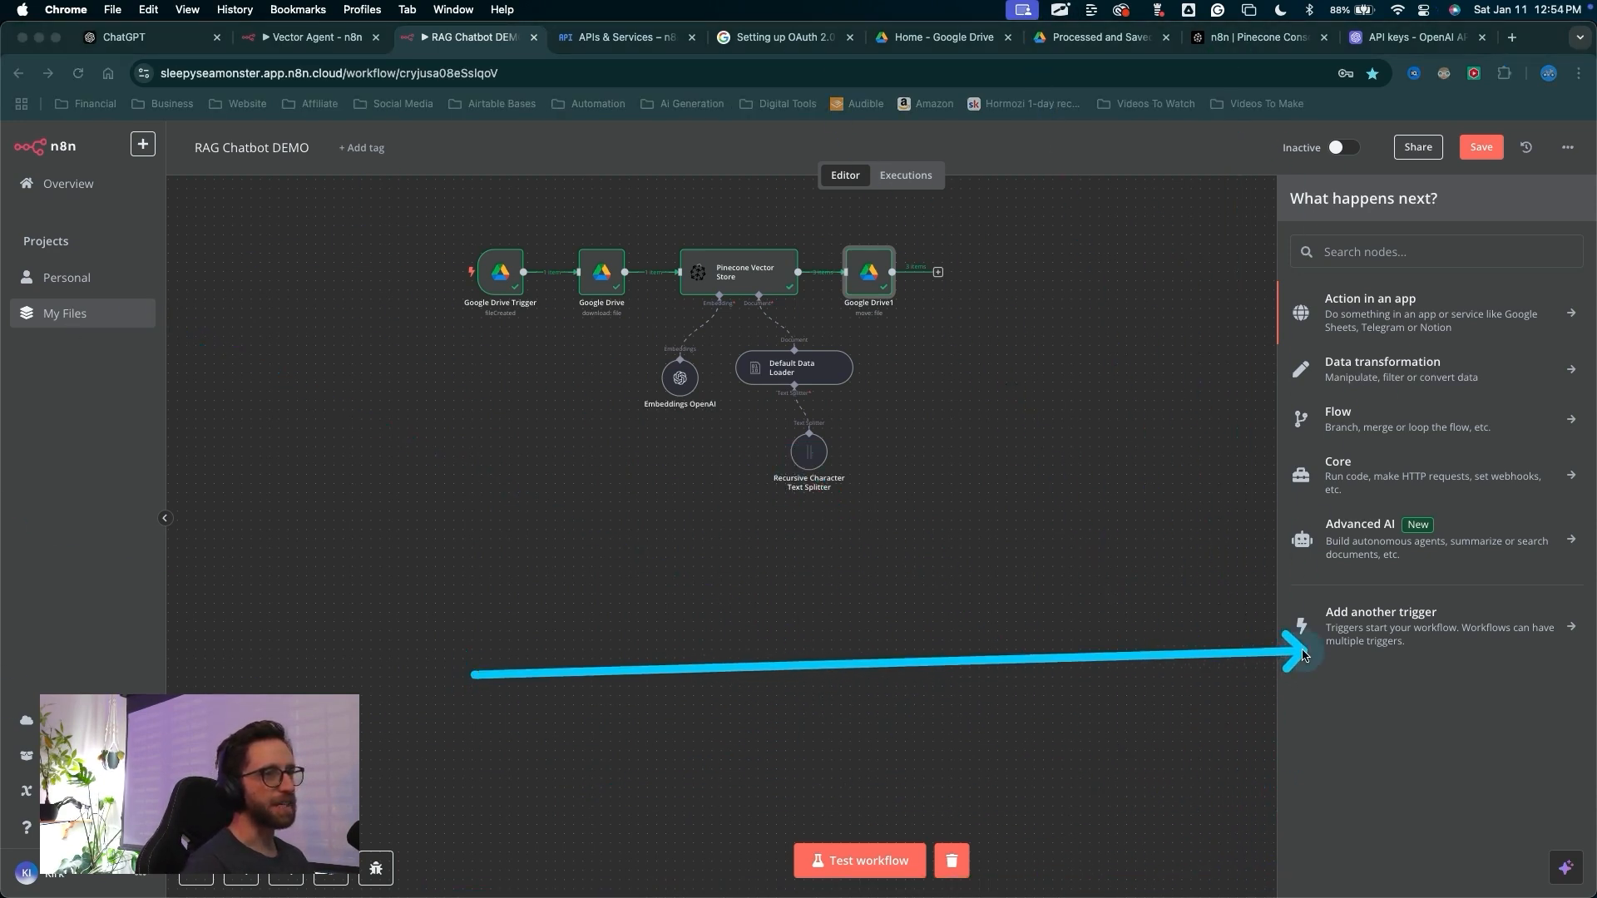
Add an On chat message trigger to the workflow and return to the canvas
click(1331, 632)
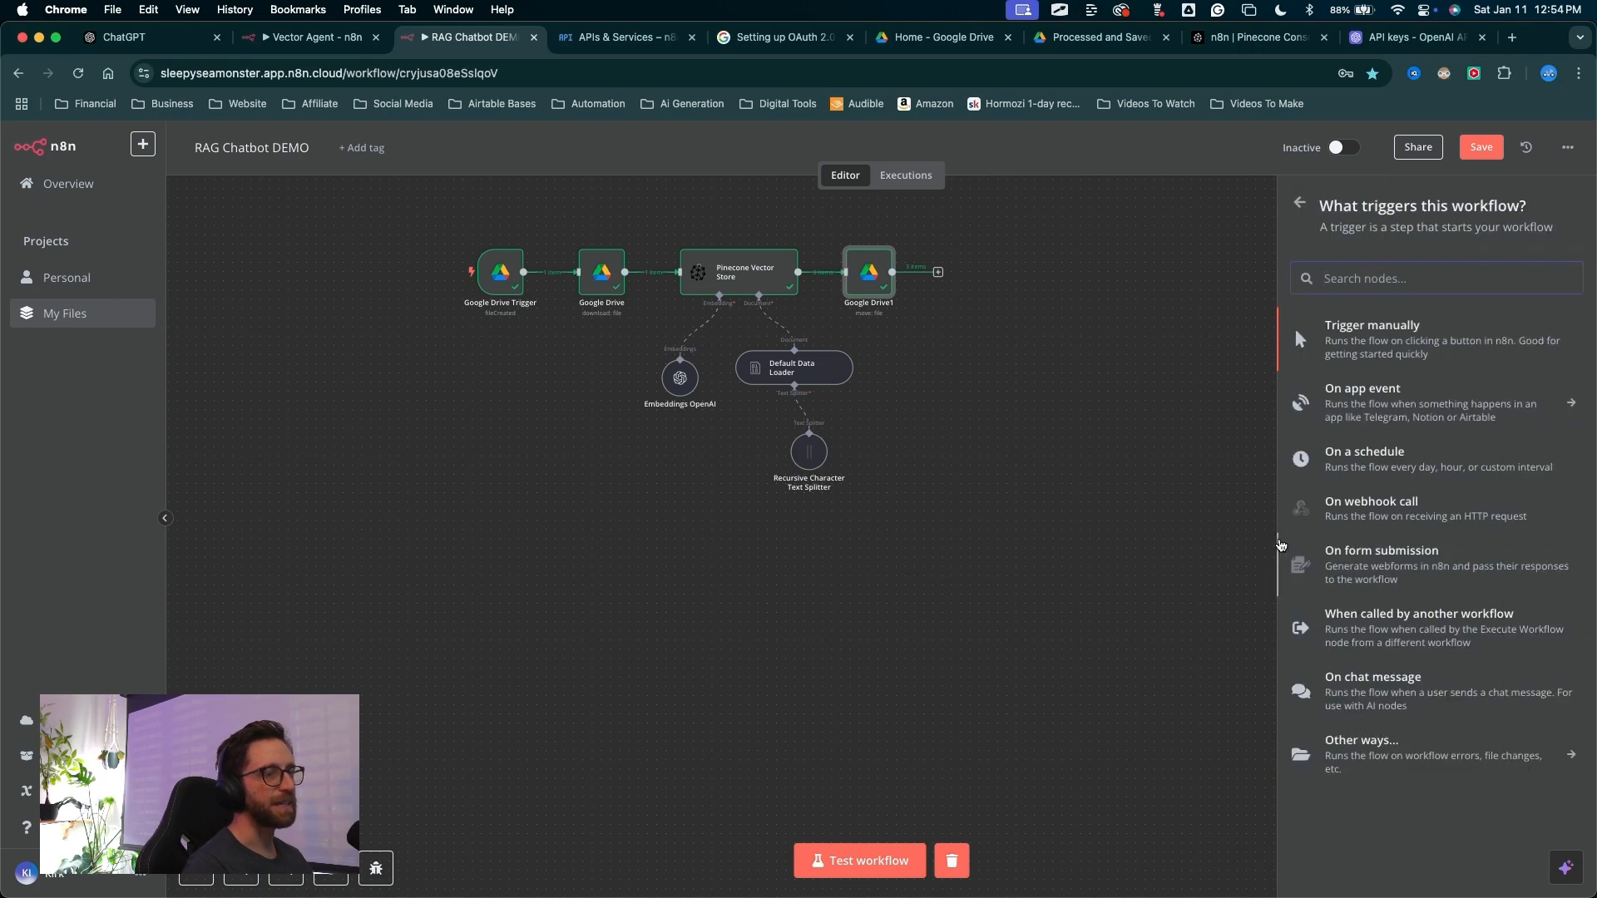
drag(1077, 537, 1318, 697)
click(1364, 686)
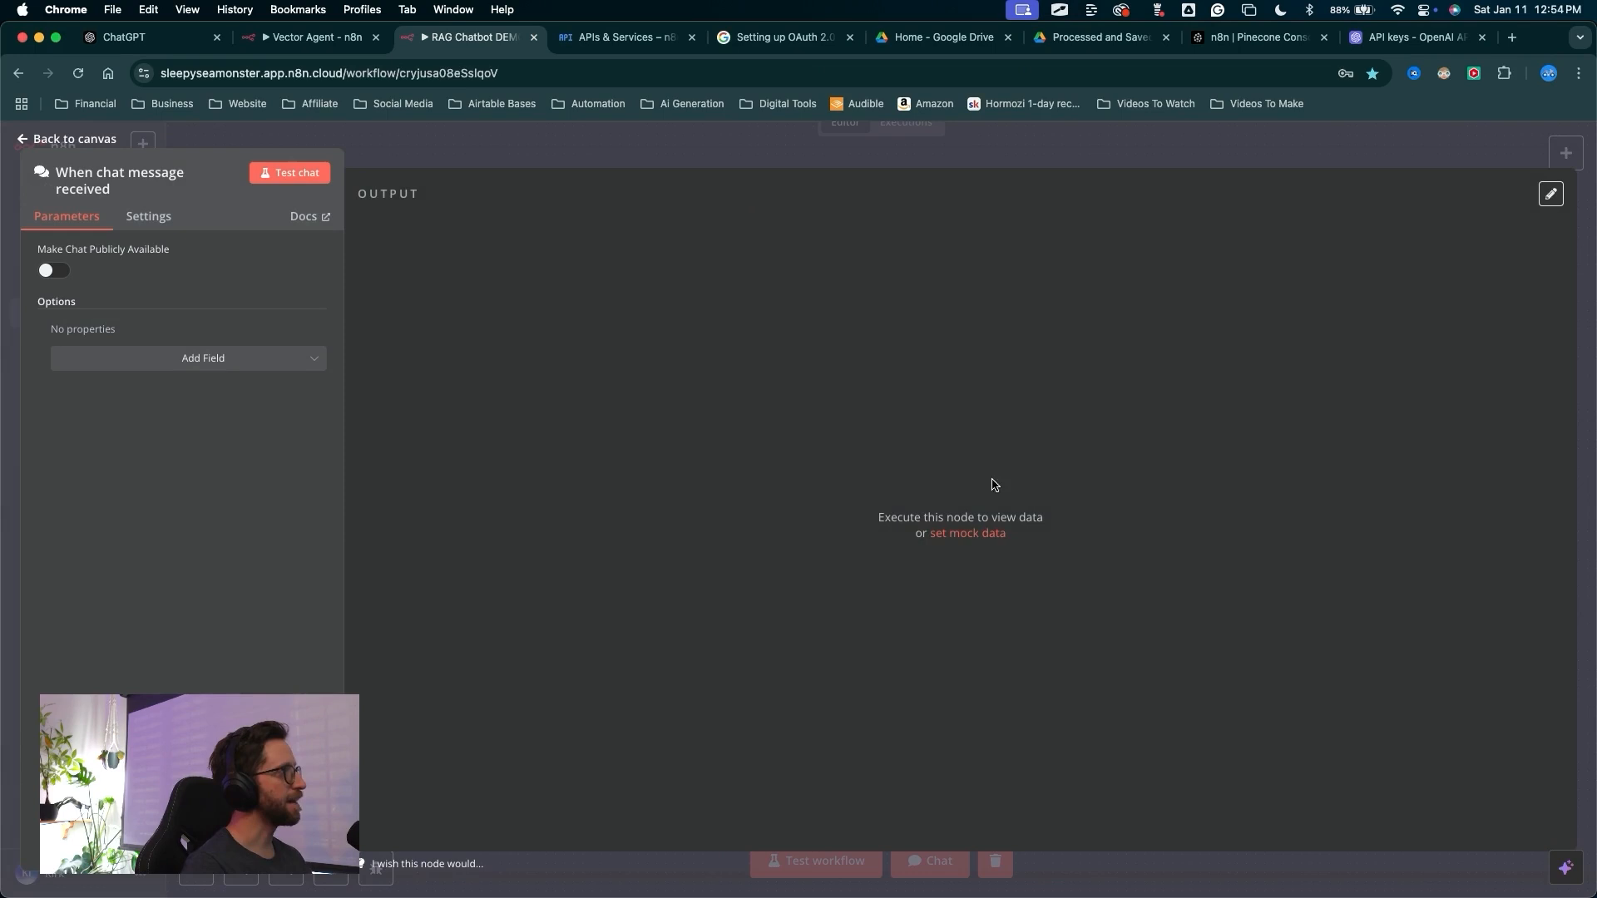
mouse_move(600, 413)
mouse_down()
mouse_move(592, 148)
mouse_move(115, 141)
mouse_up()
click(447, 165)
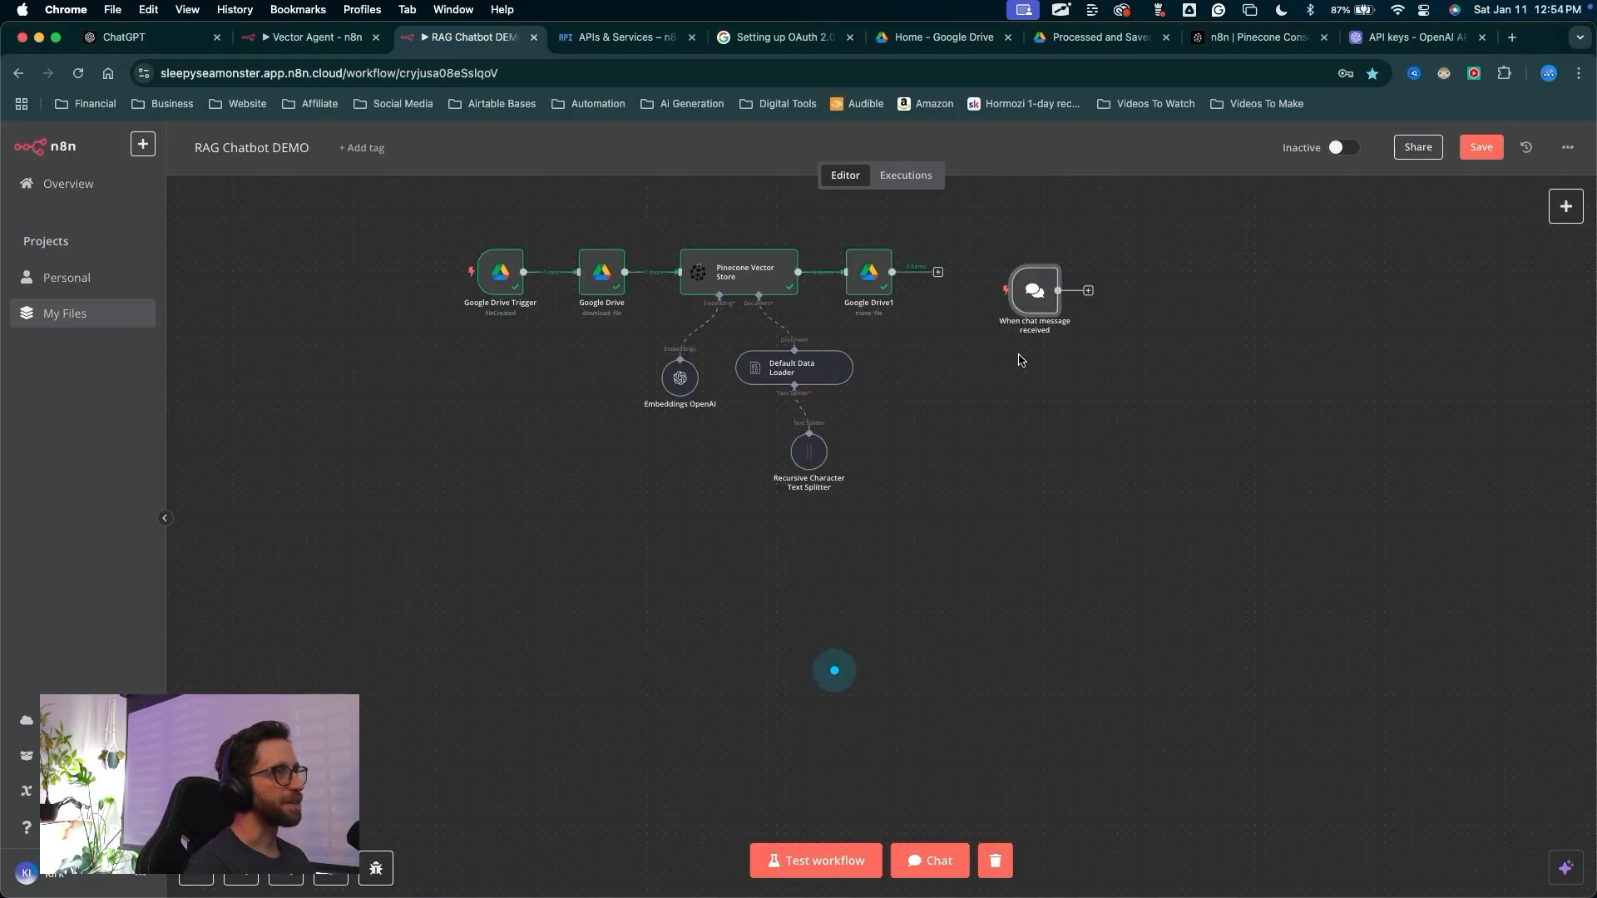
Move the When chat message received node below the ingestion chain
mouse_move(902, 681)
mouse_down()
mouse_move(1029, 306)
mouse_move(1008, 549)
mouse_move(493, 567)
mouse_move(493, 638)
mouse_up()
drag(489, 614, 478, 651)
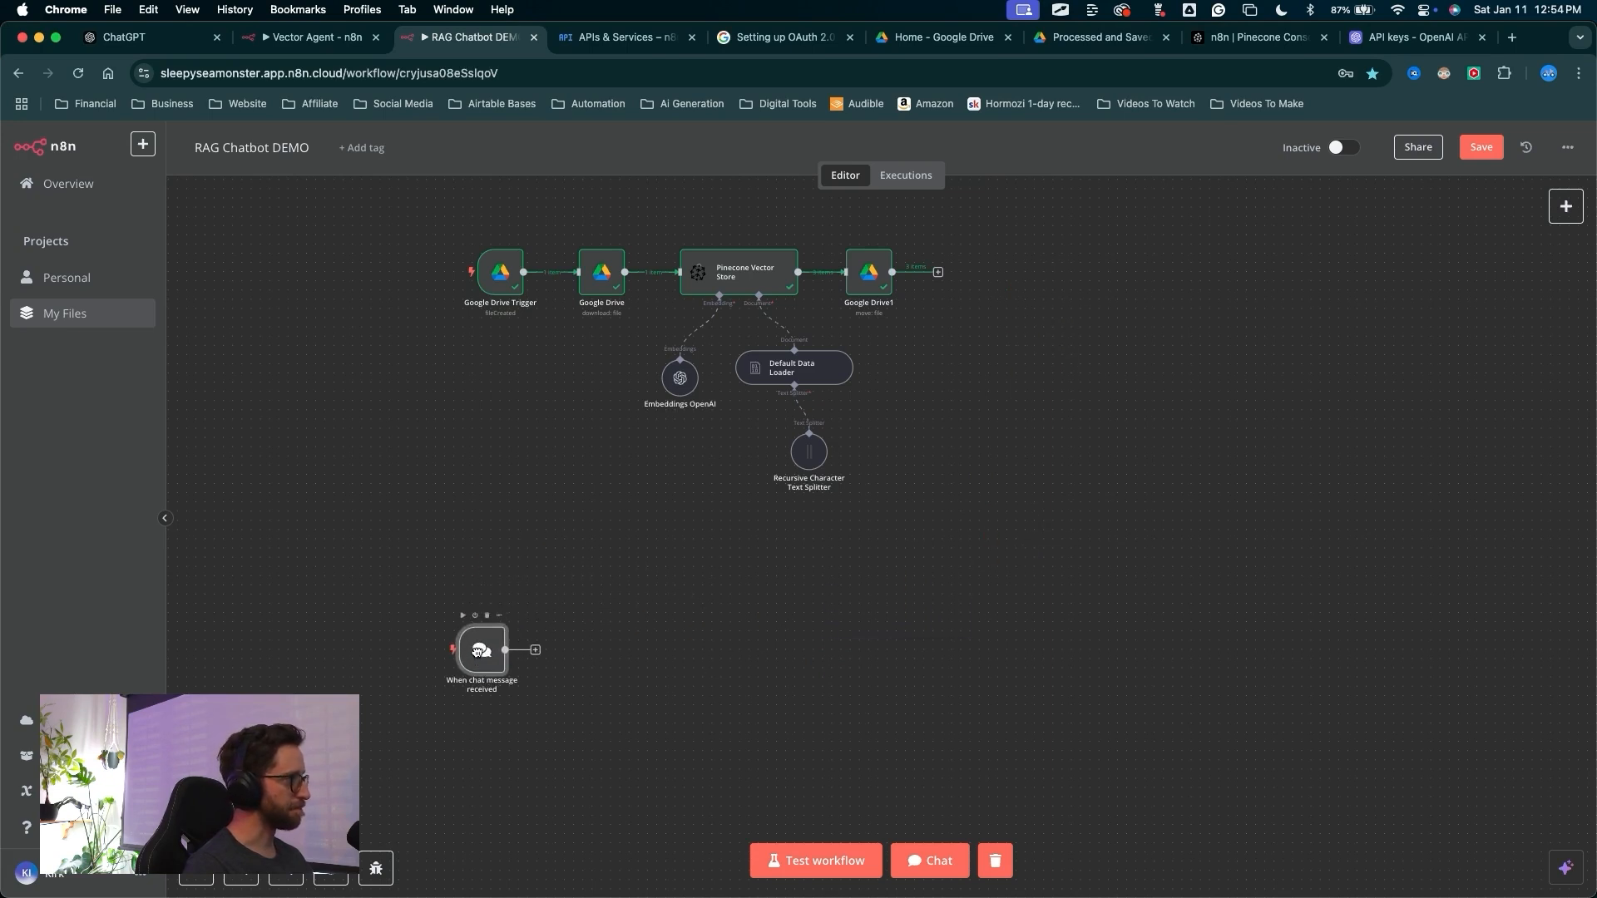
mouse_move(654, 791)
mouse_down()
mouse_move(520, 642)
mouse_move(567, 633)
mouse_move(554, 644)
mouse_move(566, 783)
mouse_move(552, 743)
mouse_move(663, 536)
mouse_move(1012, 698)
mouse_move(945, 856)
mouse_move(791, 806)
mouse_move(883, 848)
mouse_up()
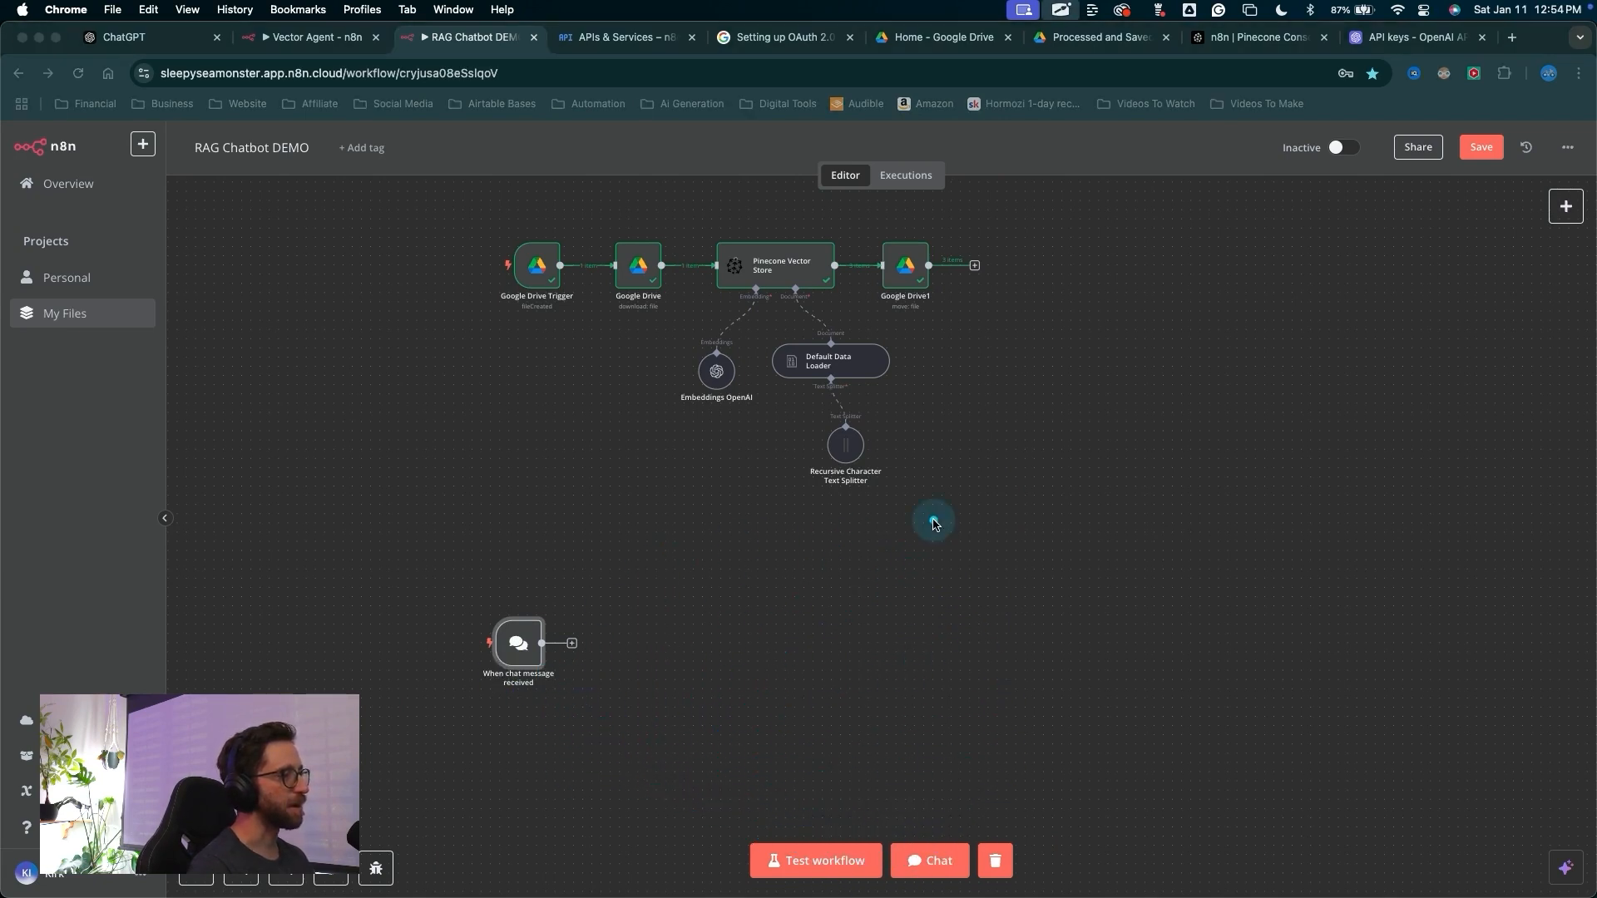
mouse_move(933, 517)
mouse_down()
mouse_move(936, 861)
mouse_move(939, 833)
mouse_move(571, 643)
mouse_up()
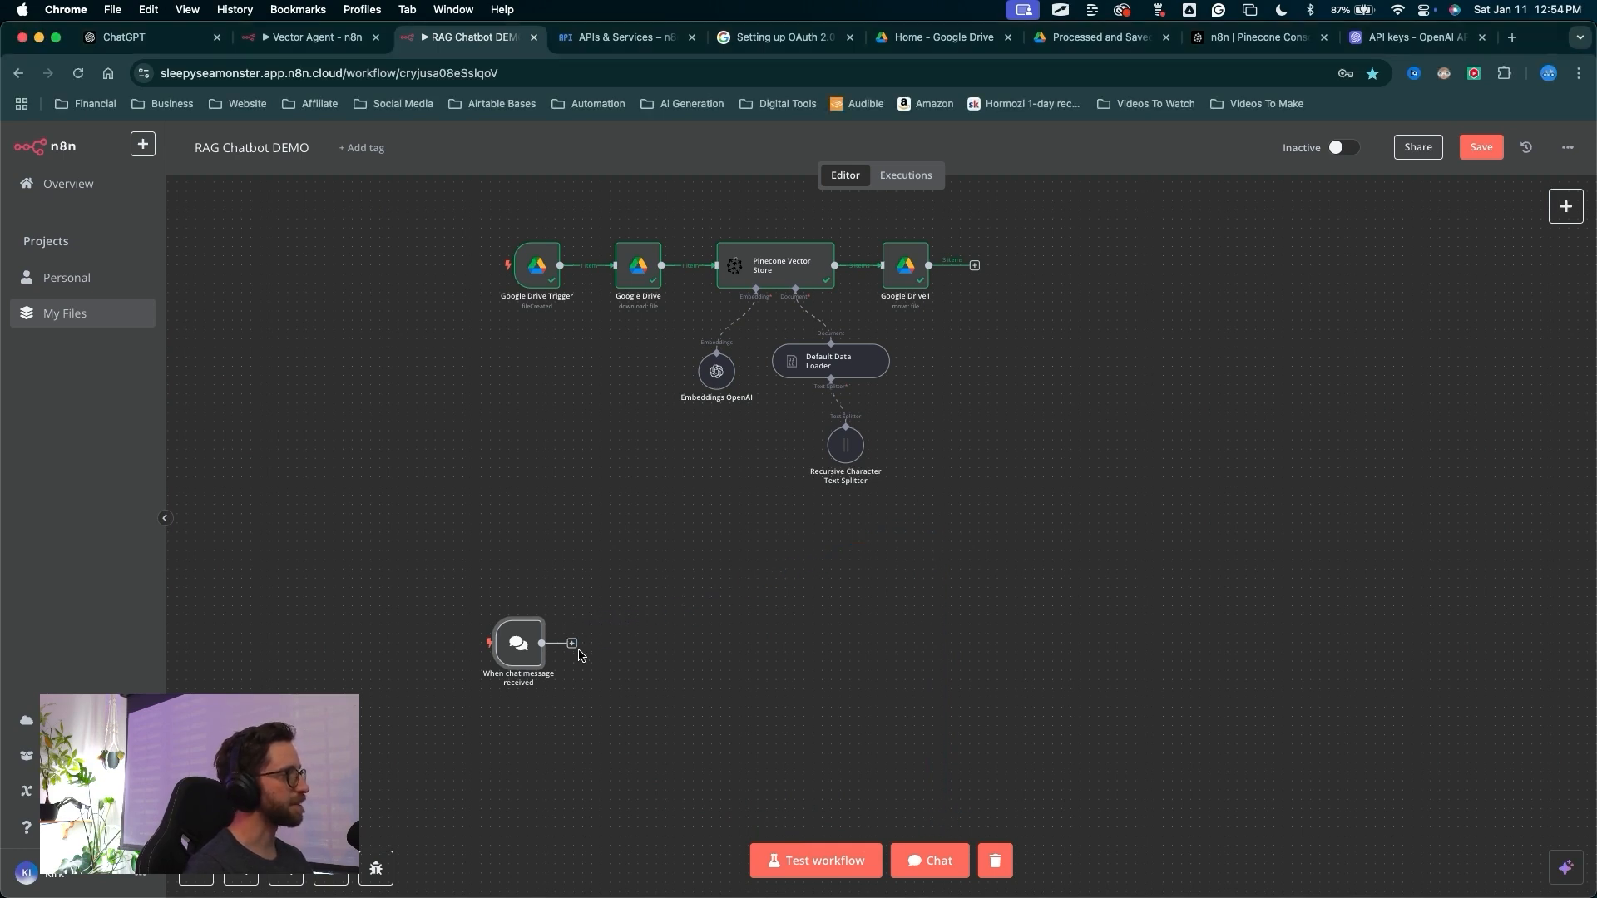
Add an AI Agent node after the chat message trigger, using the connected chat trigger as its prompt source
click(572, 643)
mouse_move(973, 686)
mouse_down()
mouse_move(1229, 551)
mouse_move(1312, 550)
mouse_up()
click(1349, 548)
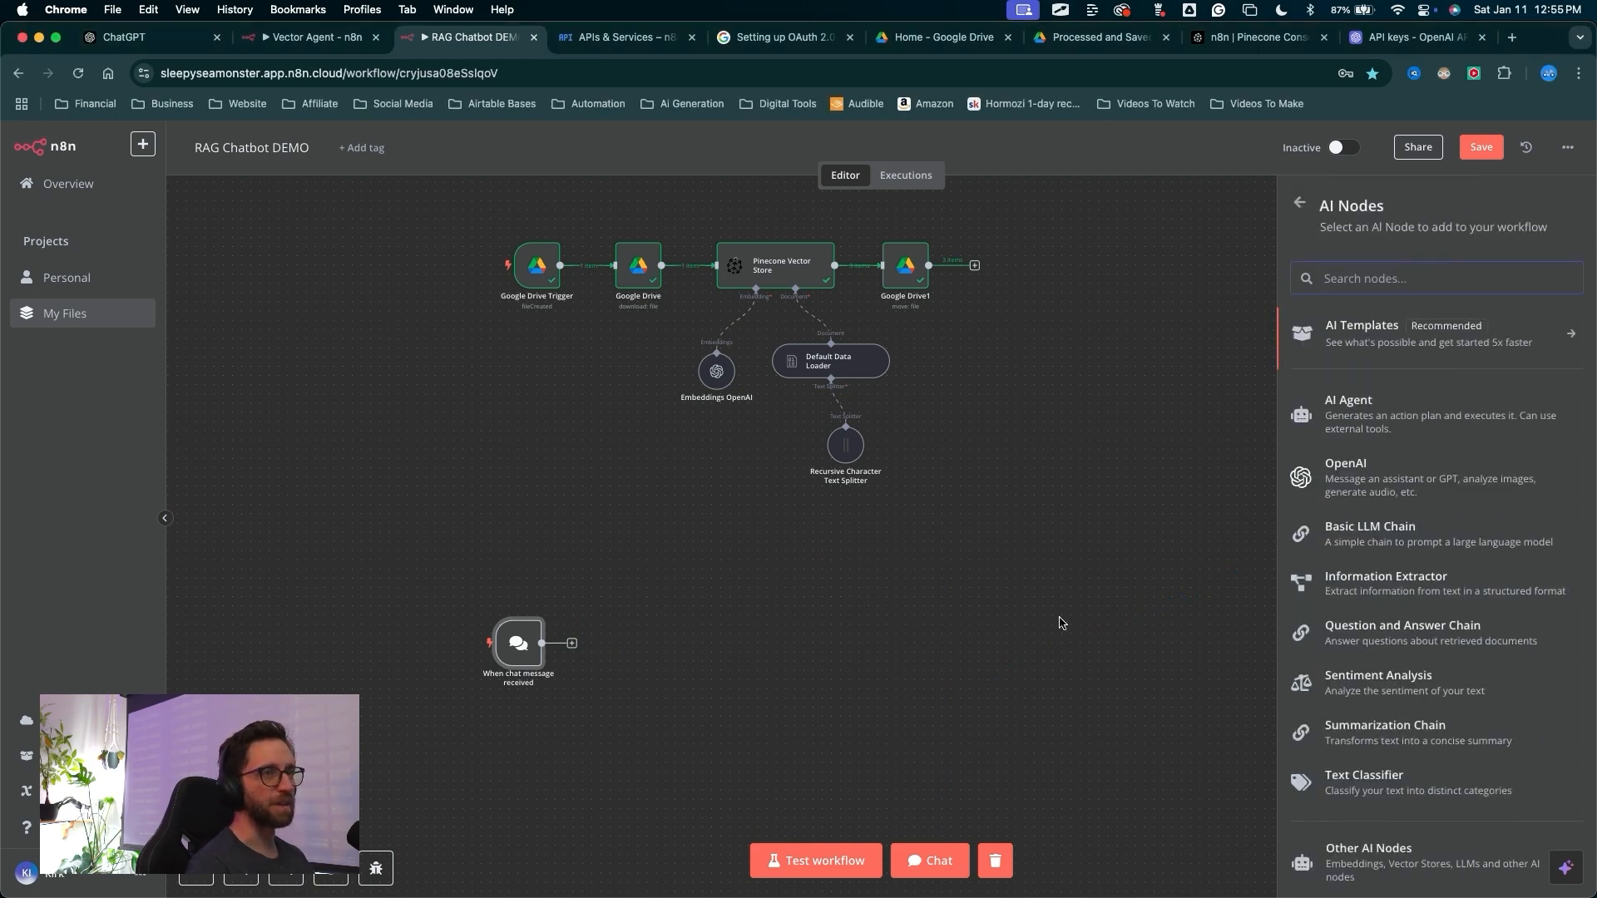
drag(994, 652, 1292, 430)
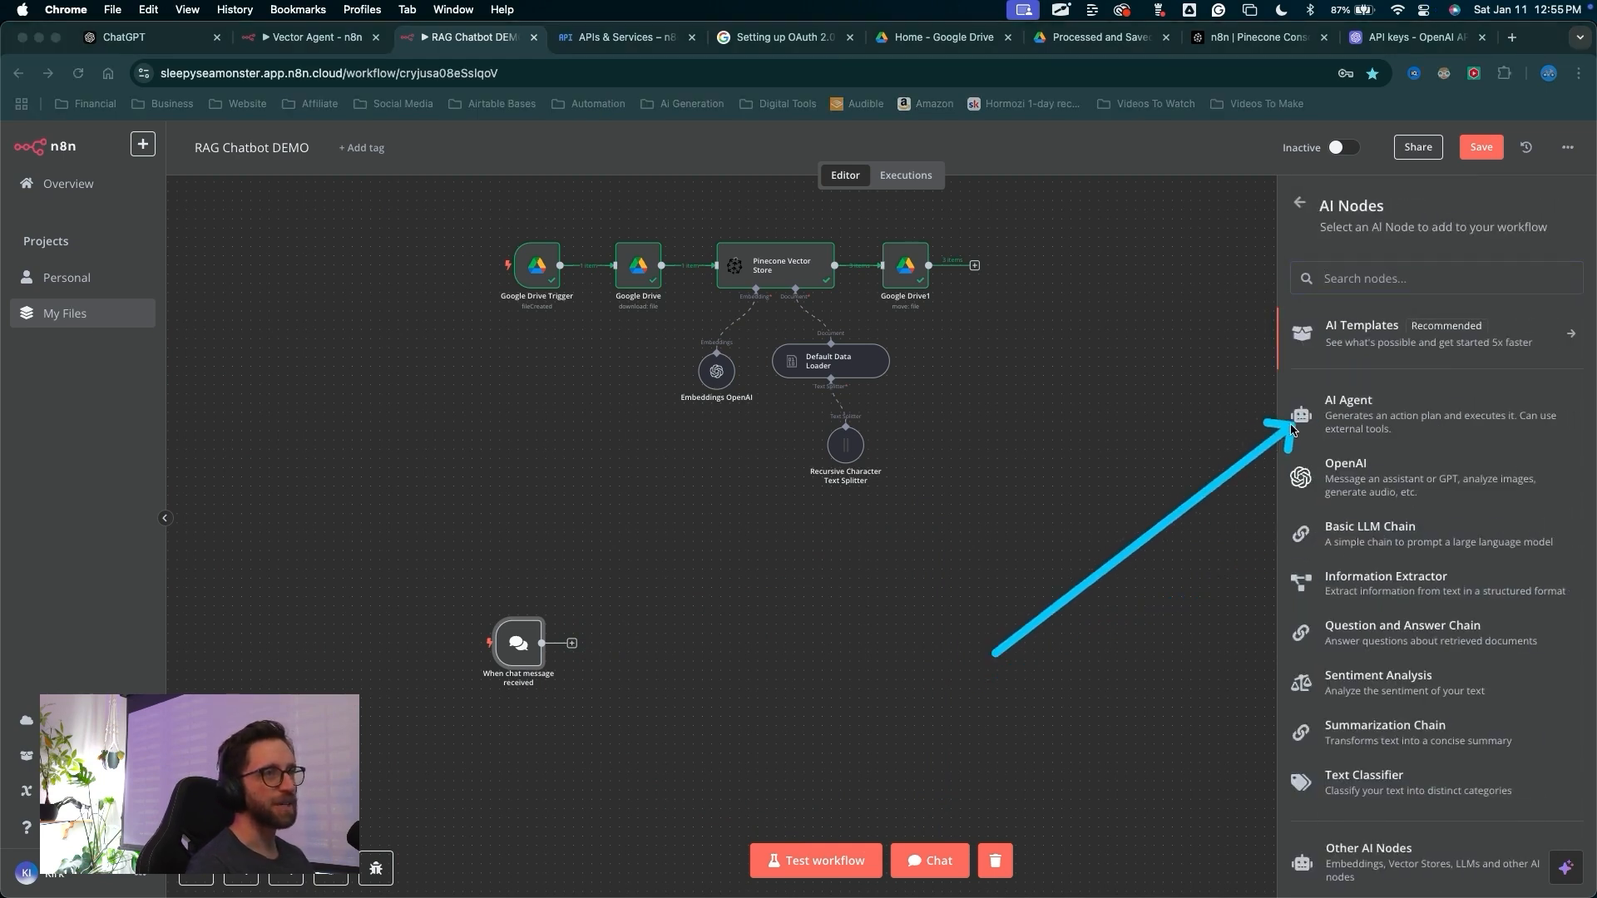
click(1294, 430)
drag(450, 336, 630, 309)
drag(450, 336, 648, 366)
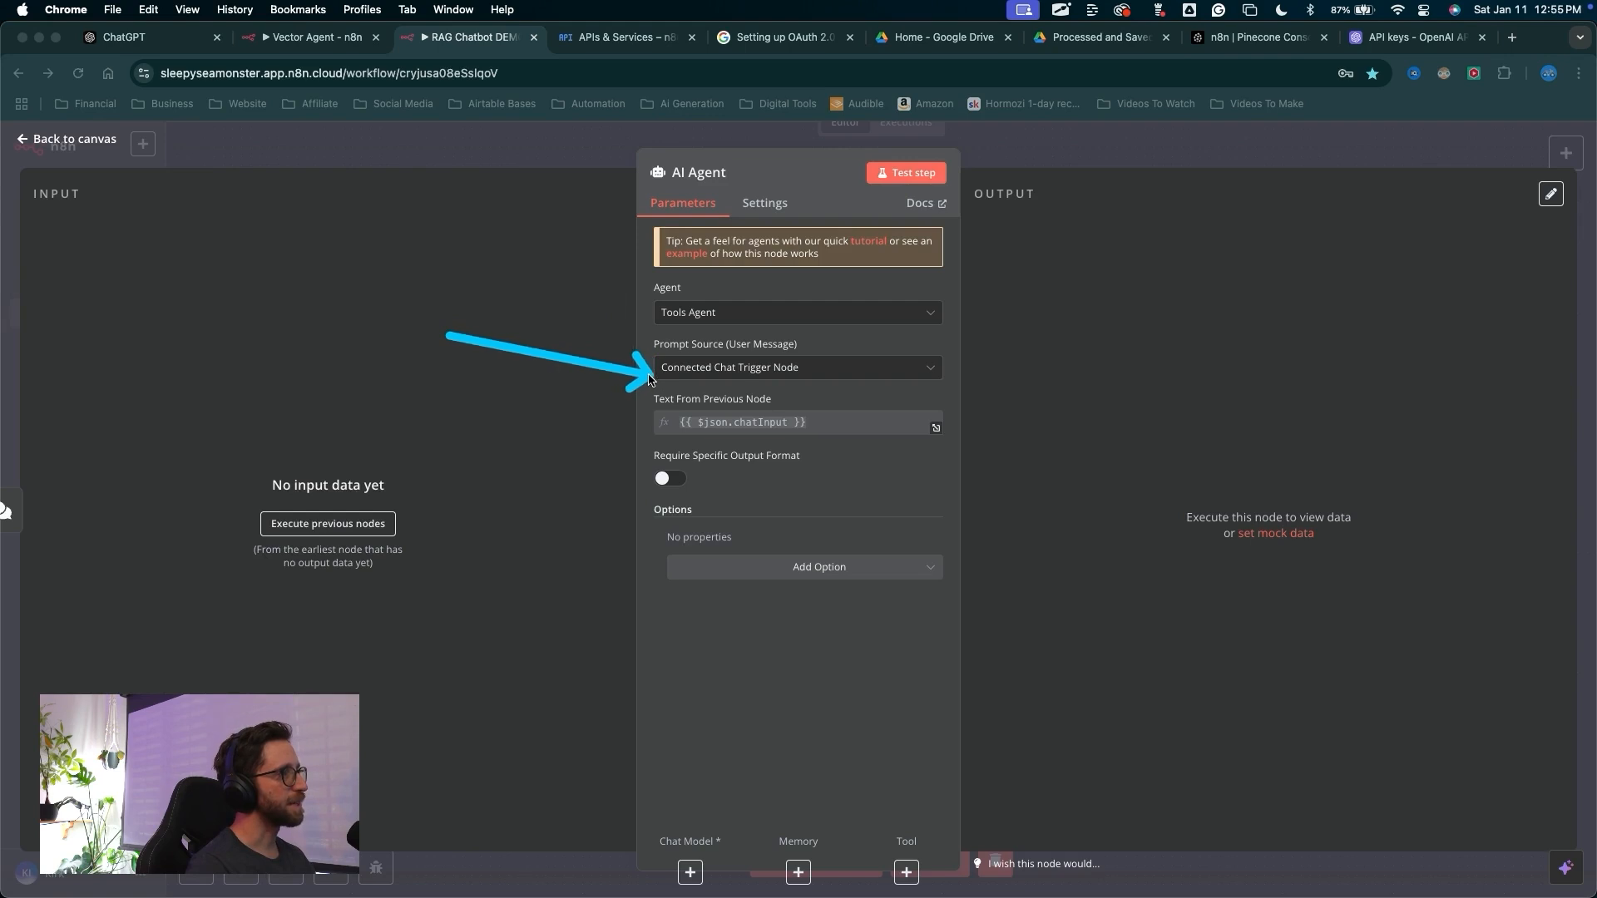
mouse_move(657, 766)
mouse_down()
mouse_move(724, 632)
mouse_move(786, 588)
mouse_up()
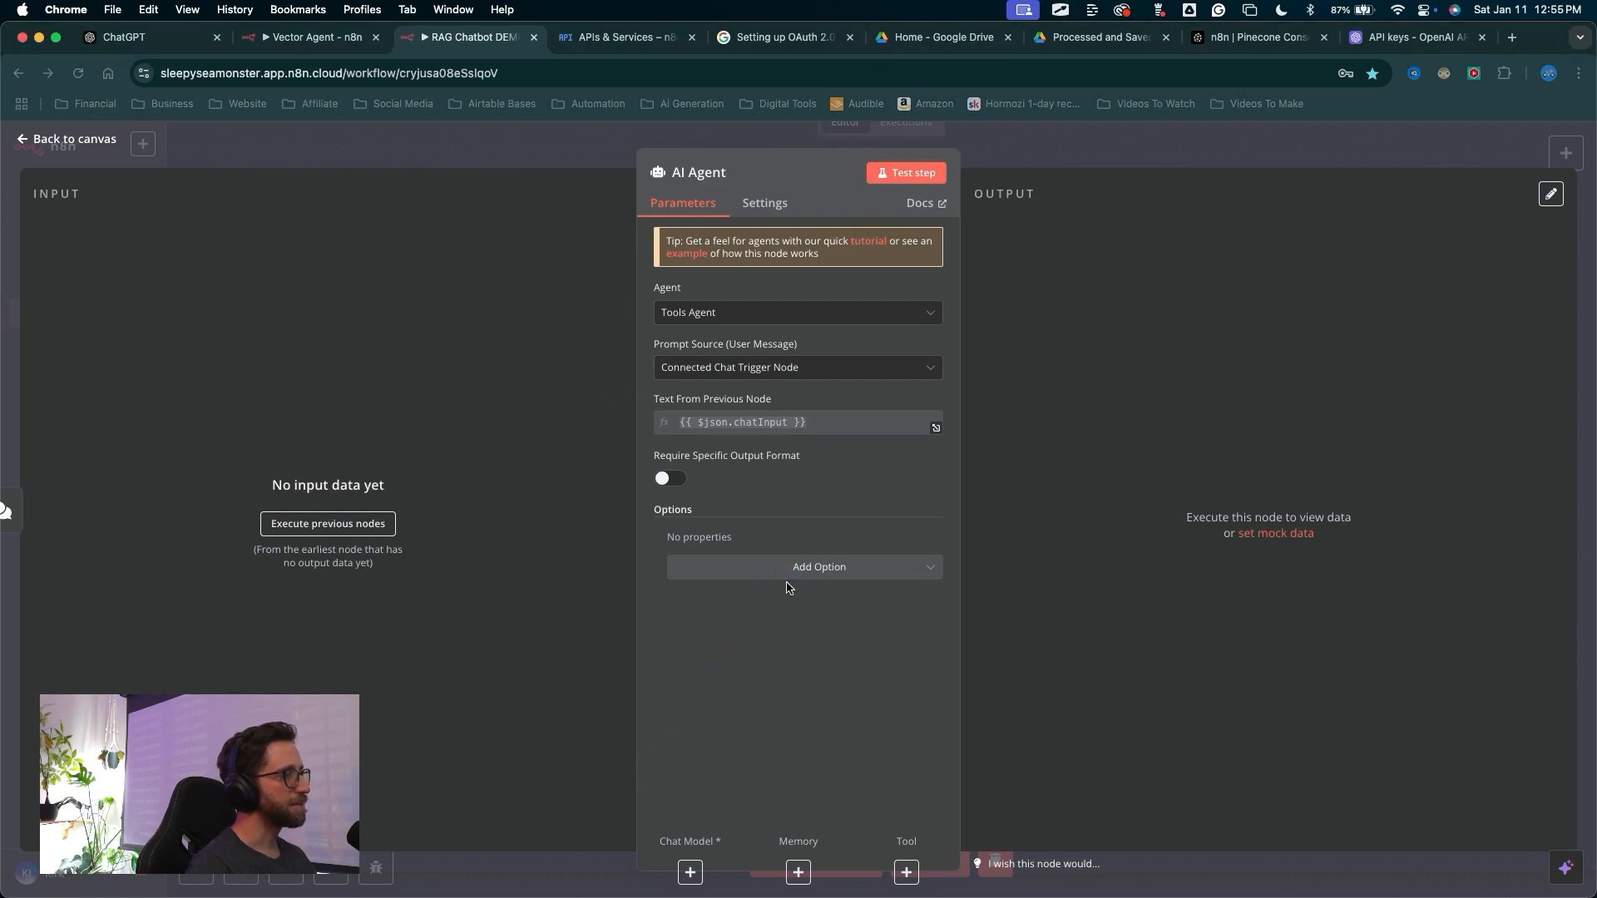
Add a System Message telling the agent to find documents and data about "Digital Automation Diagram" and the Skool community
click(803, 568)
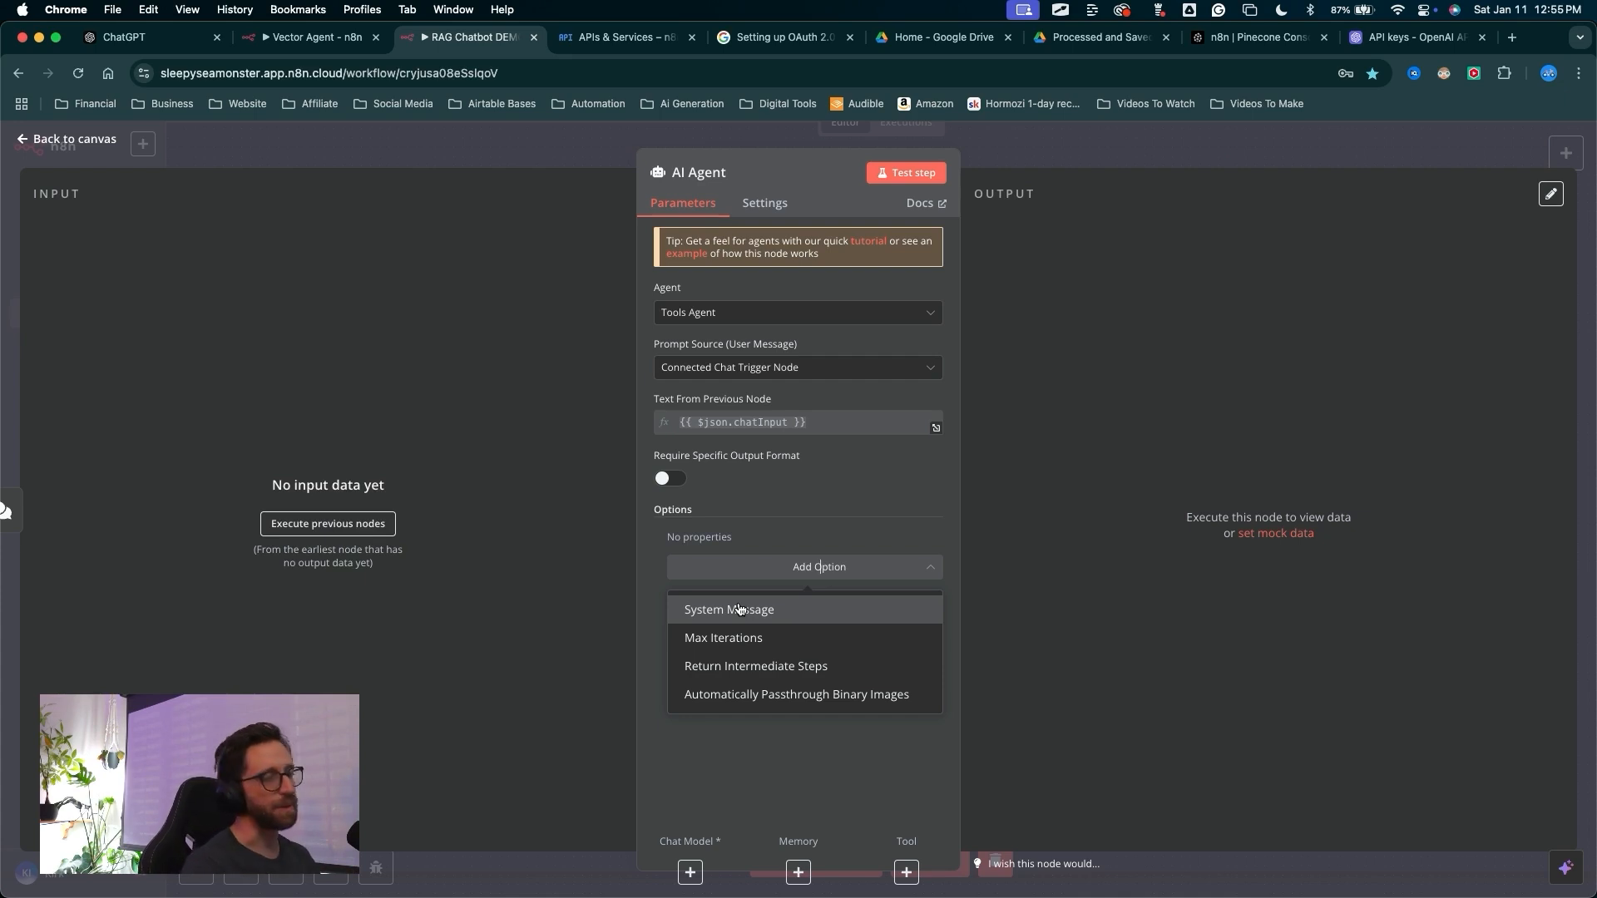
click(735, 611)
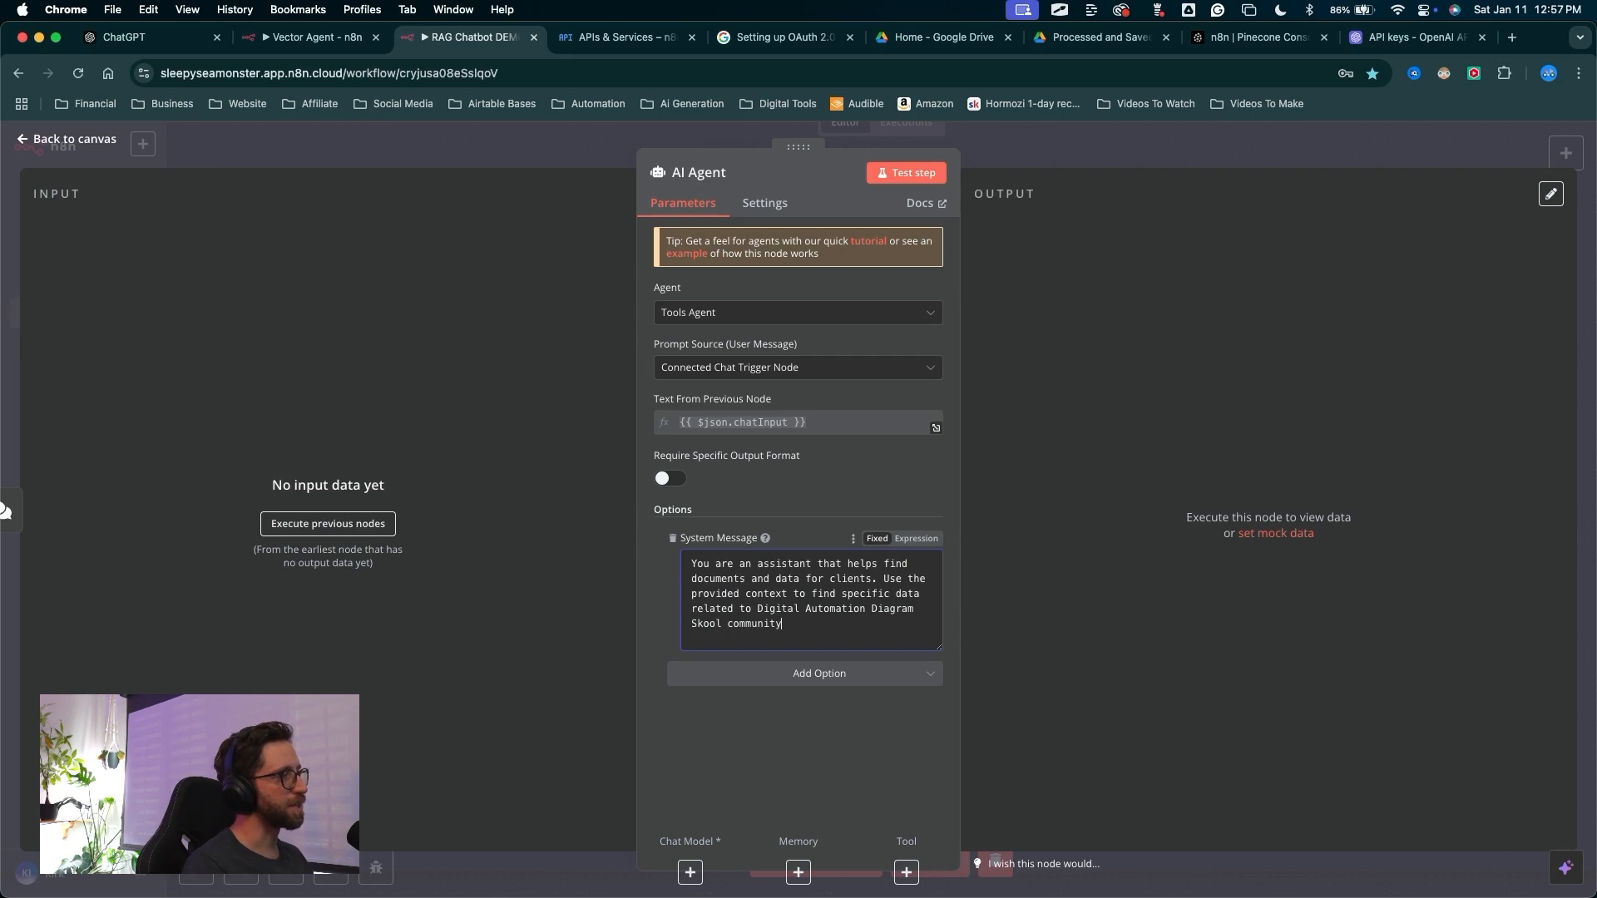
text(the)
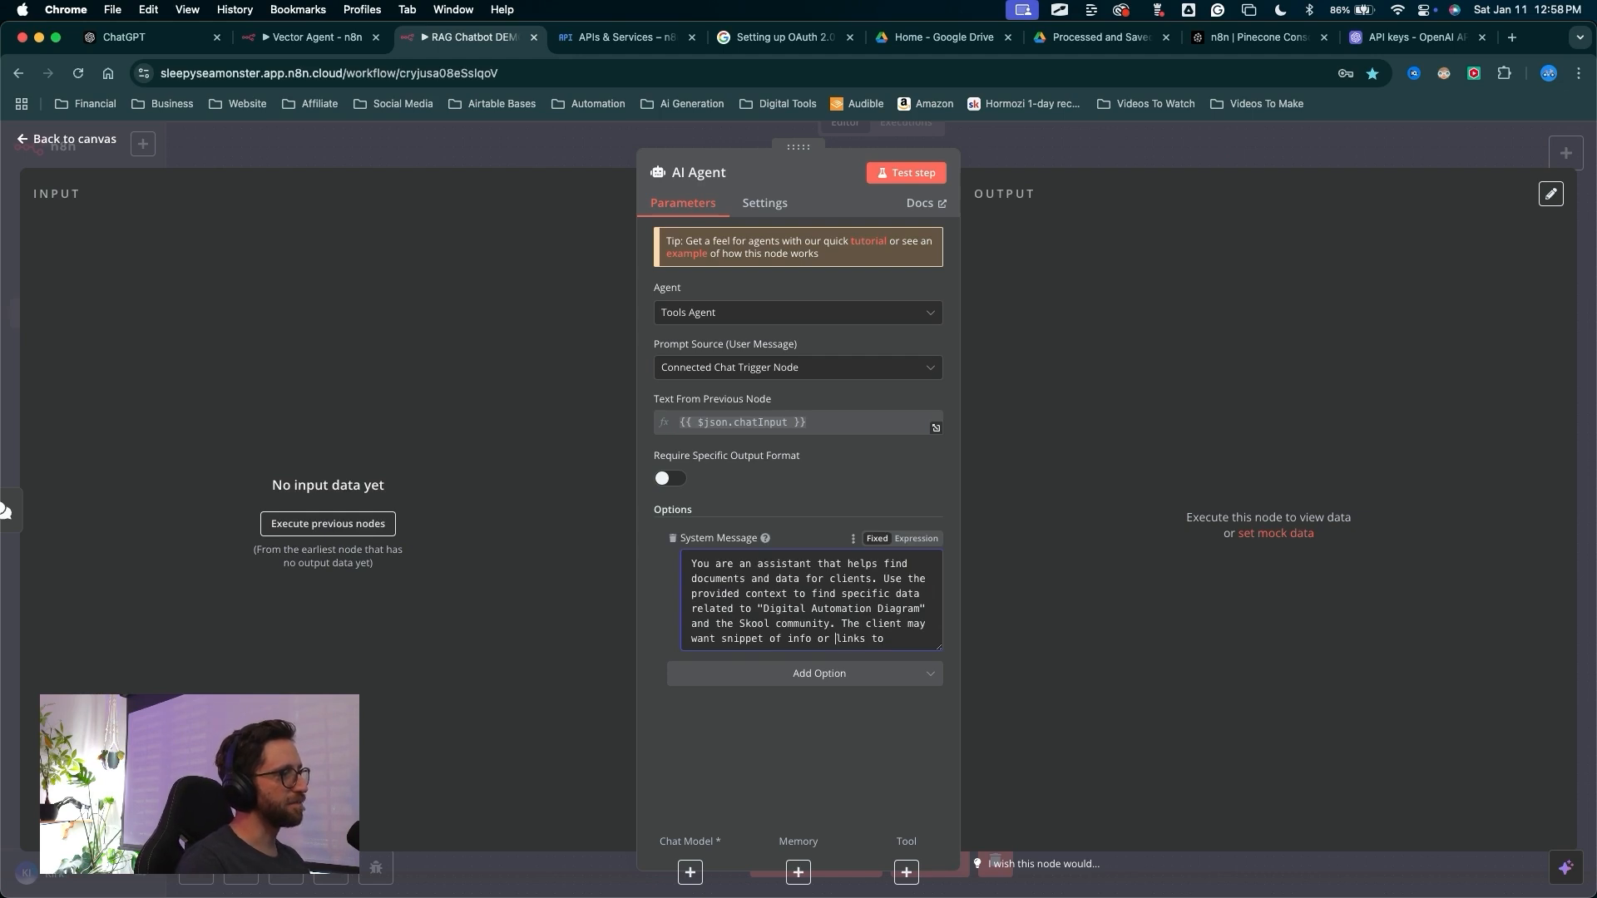
text(other documents.)
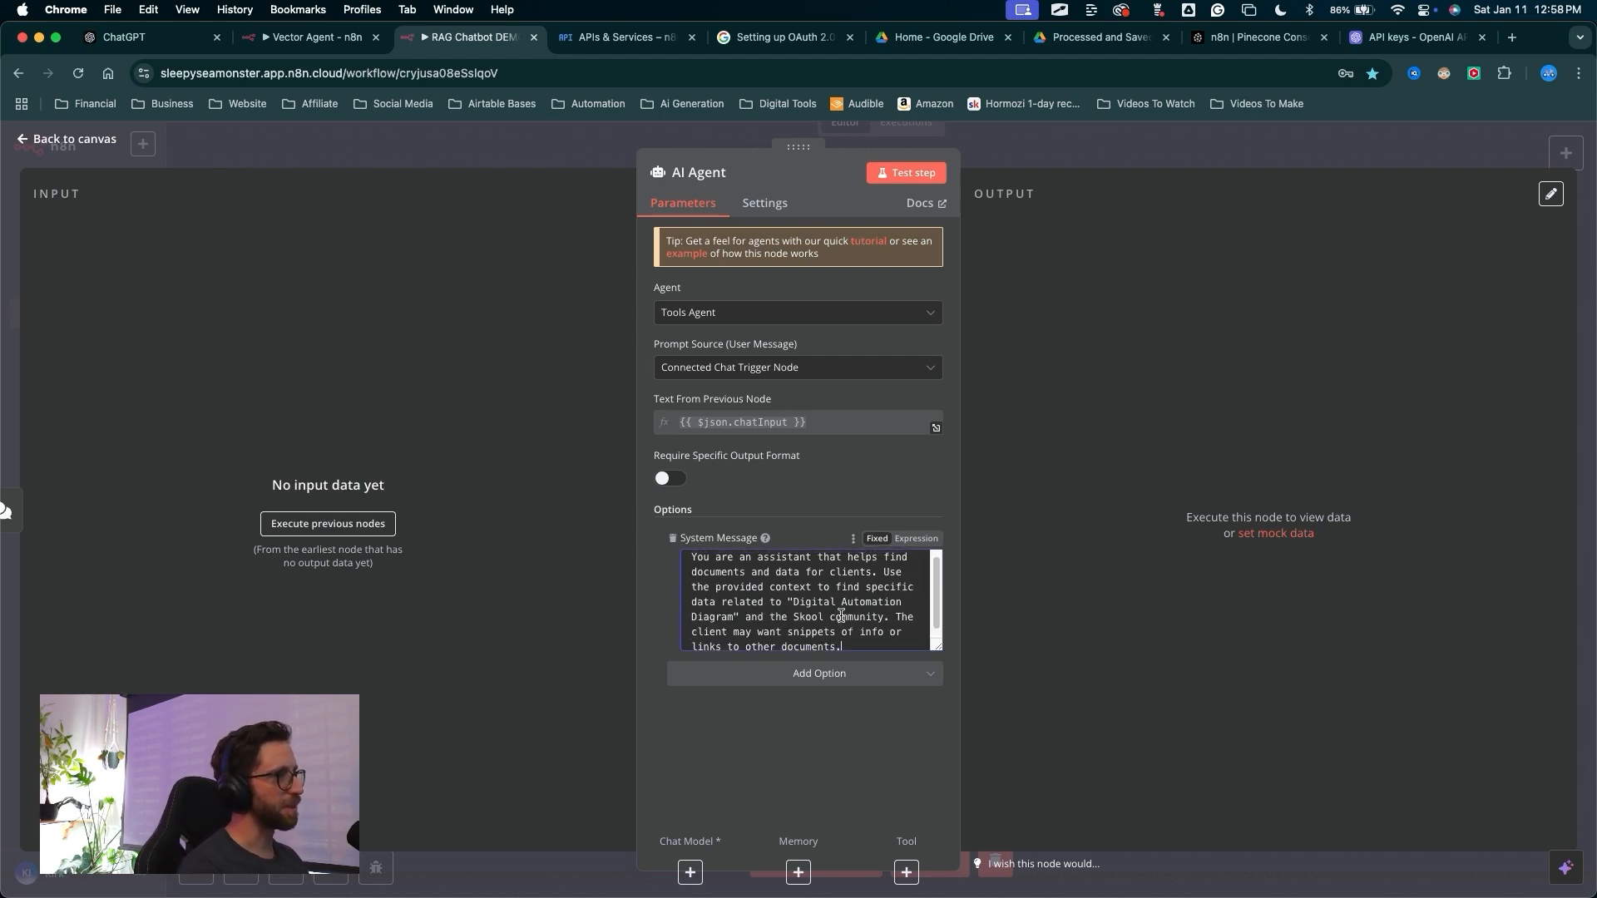
Attach an OpenAI Chat Model to the agent with the OpenAi n8n DEMO credential and gpt-4o-mini
mouse_move(735, 234)
mouse_down()
mouse_move(716, 750)
mouse_move(798, 858)
mouse_move(912, 856)
mouse_move(777, 829)
mouse_move(692, 861)
mouse_move(701, 701)
mouse_move(688, 861)
mouse_up()
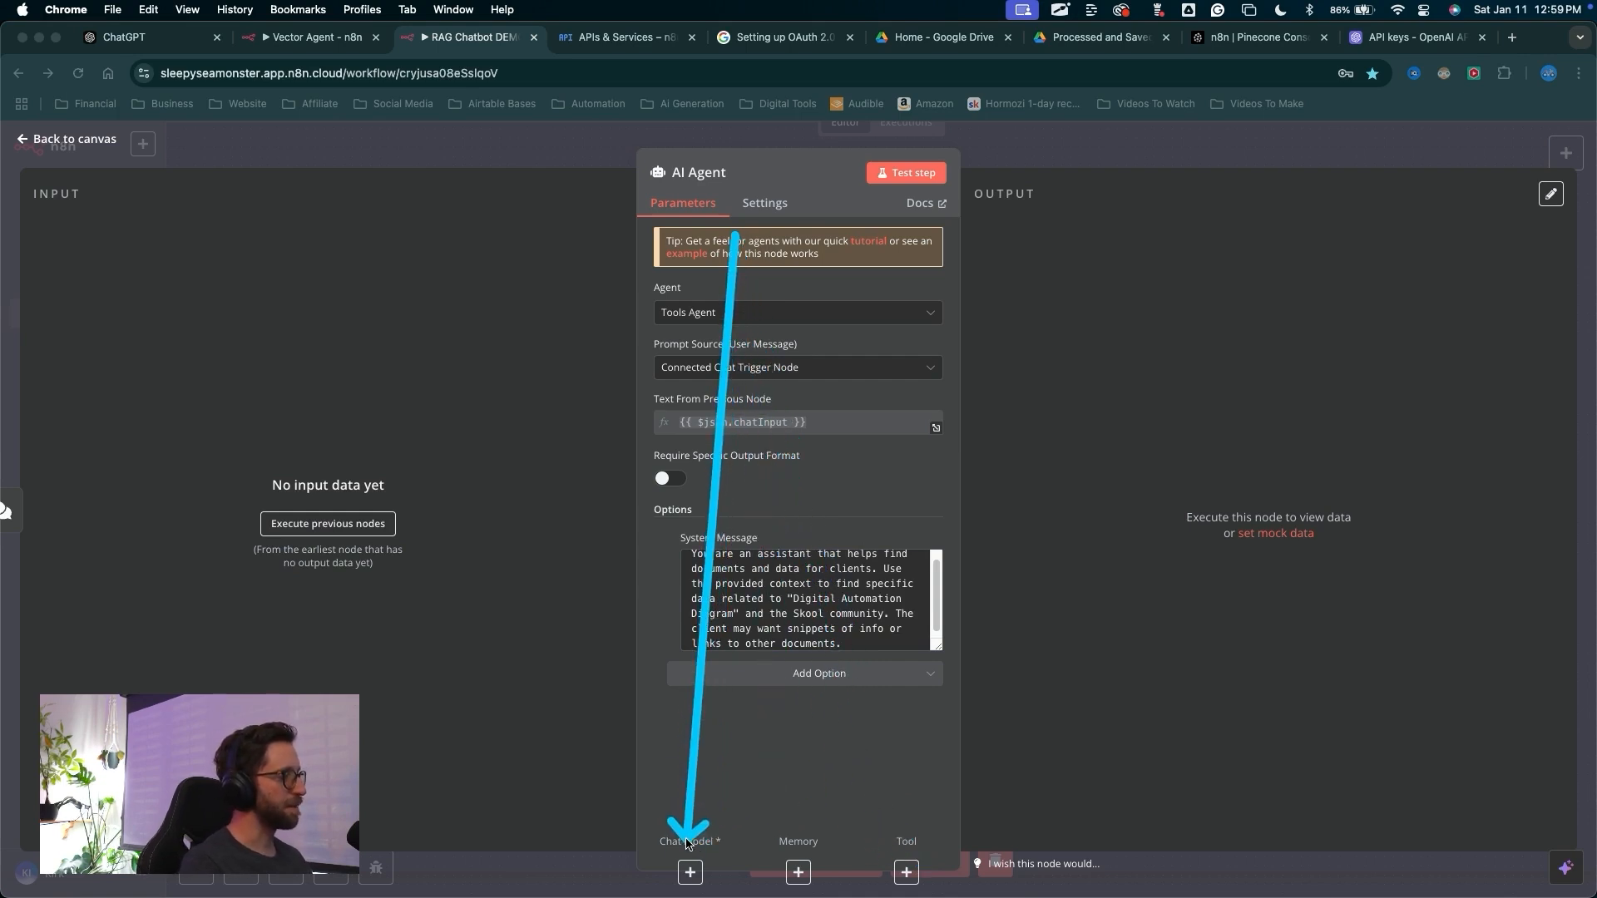
click(690, 872)
mouse_move(899, 712)
mouse_down()
mouse_move(1176, 385)
mouse_move(1269, 307)
mouse_move(1283, 499)
mouse_move(1264, 720)
mouse_move(1301, 427)
mouse_move(1290, 207)
mouse_move(1293, 713)
mouse_up()
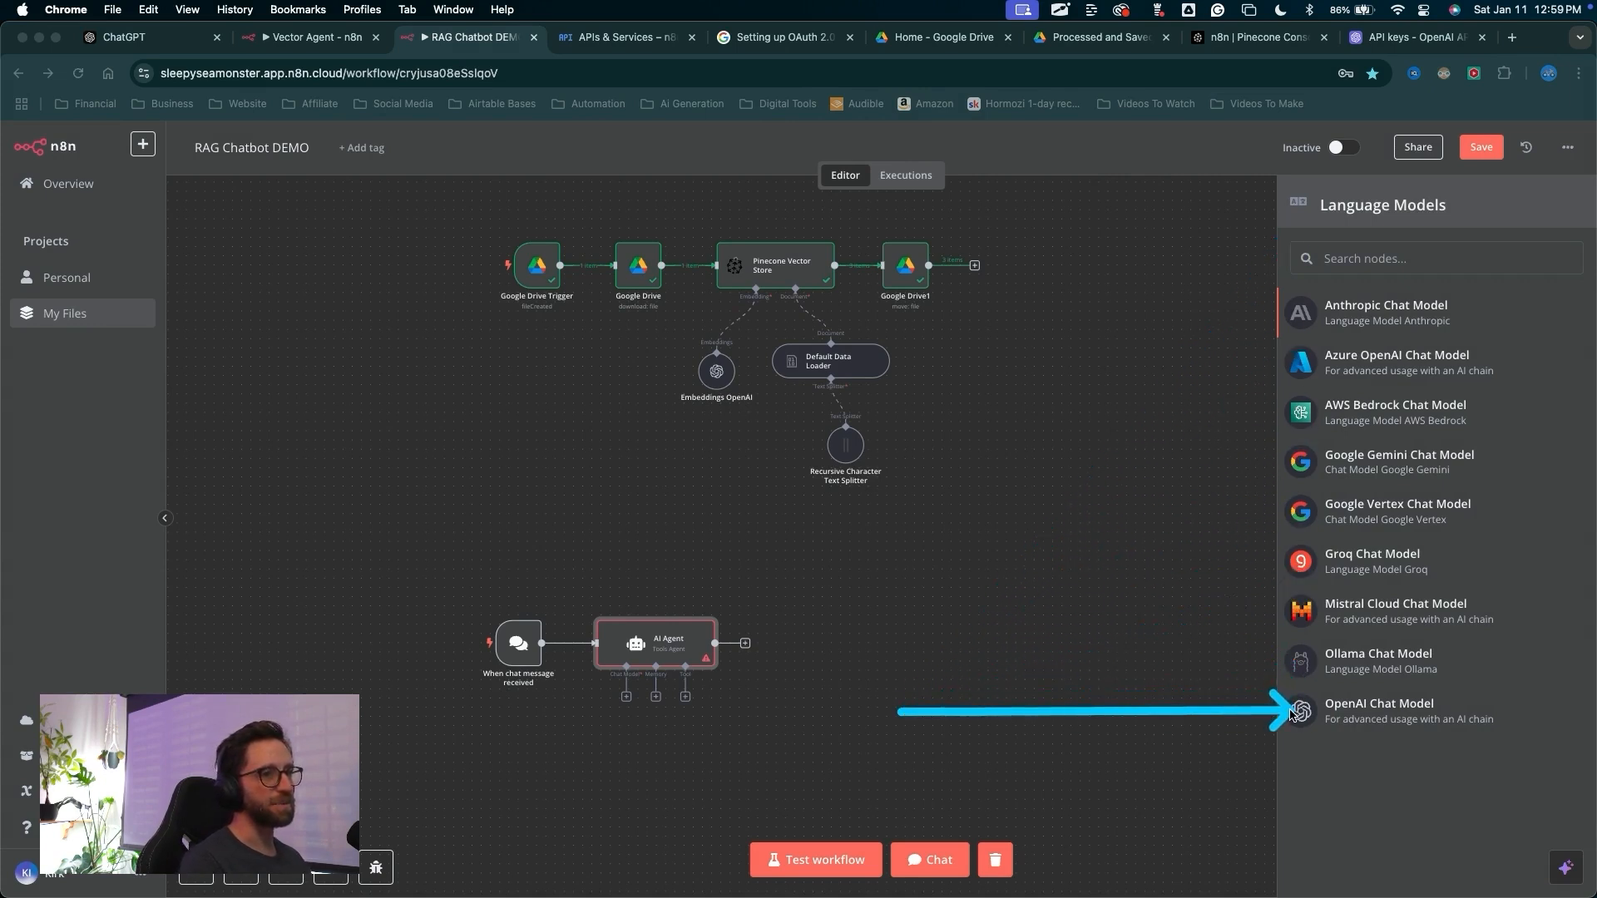
key(Escape)
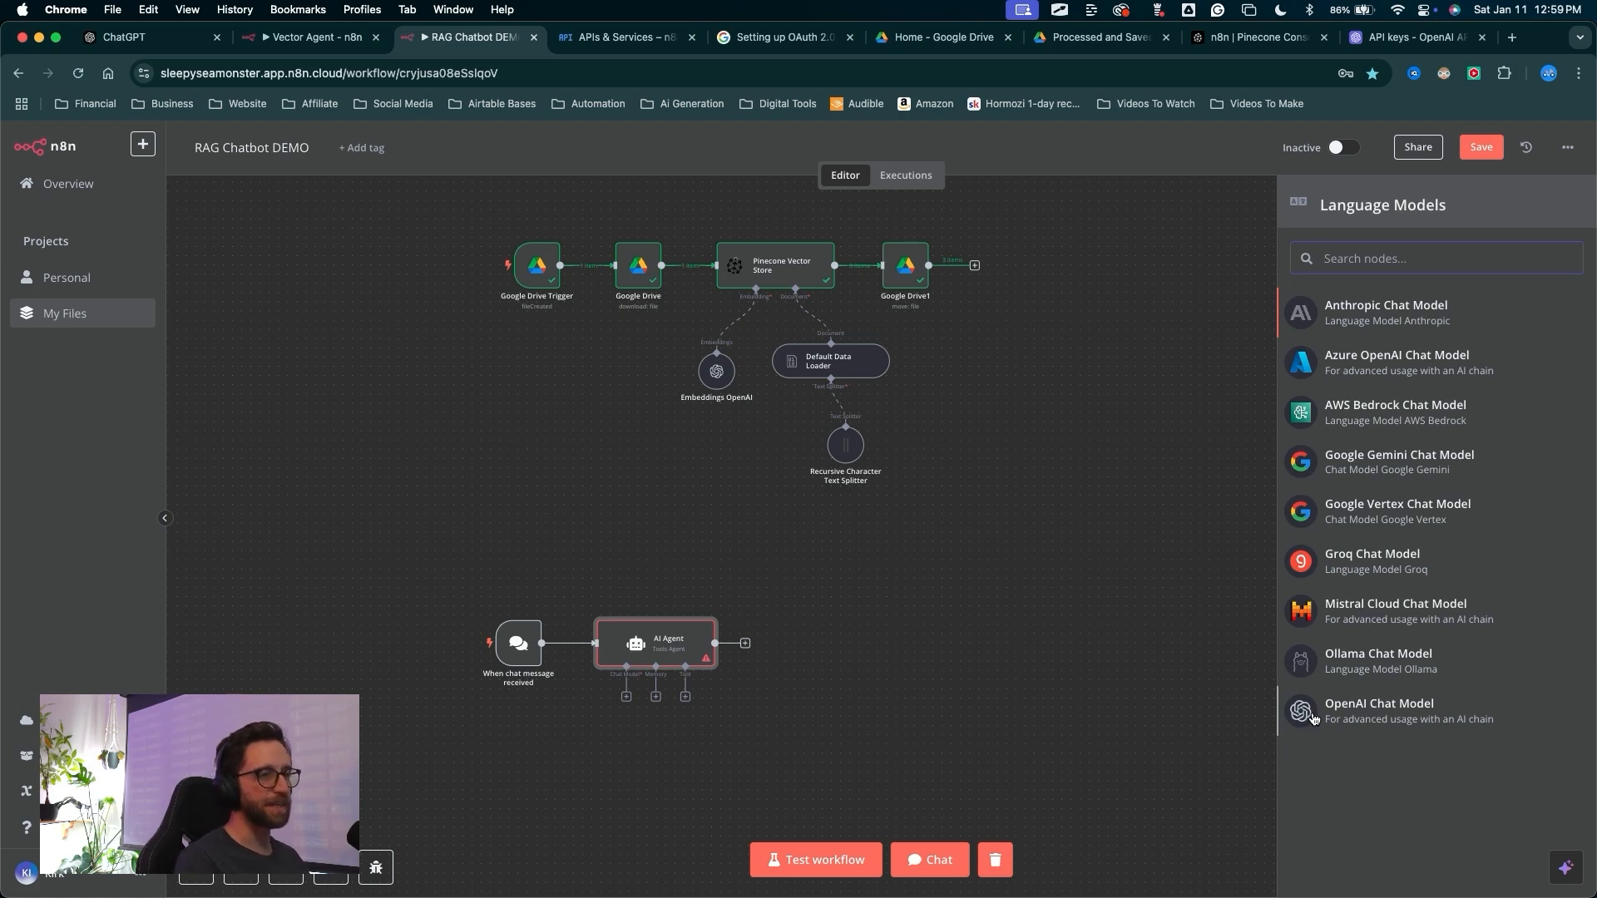
click(1312, 719)
drag(450, 385, 642, 256)
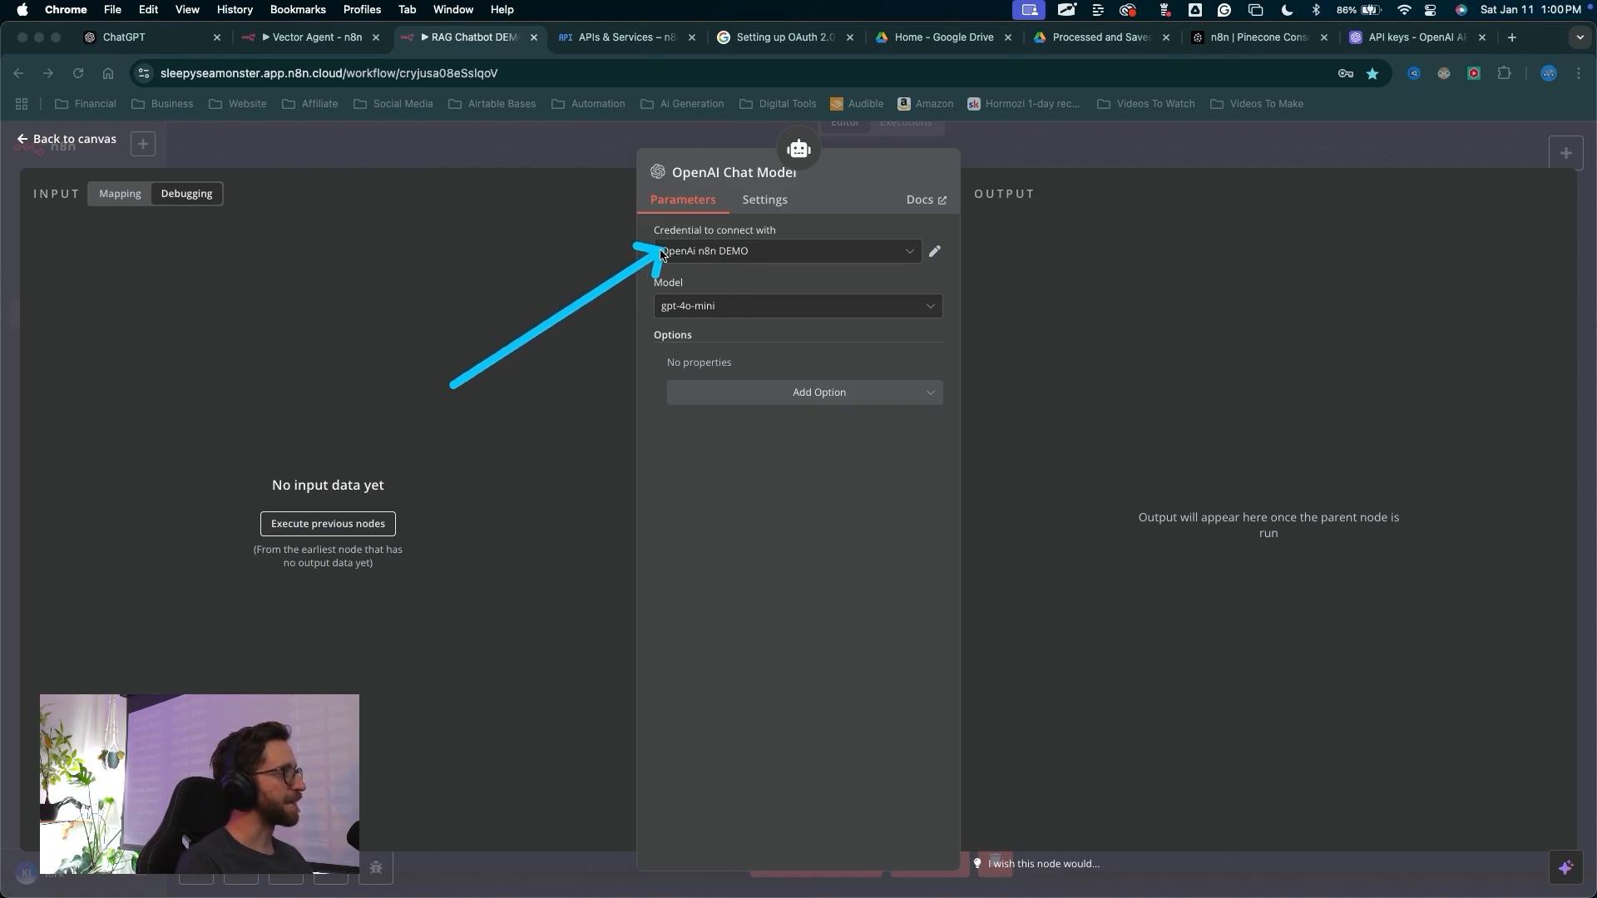
drag(659, 253, 661, 312)
key(Escape)
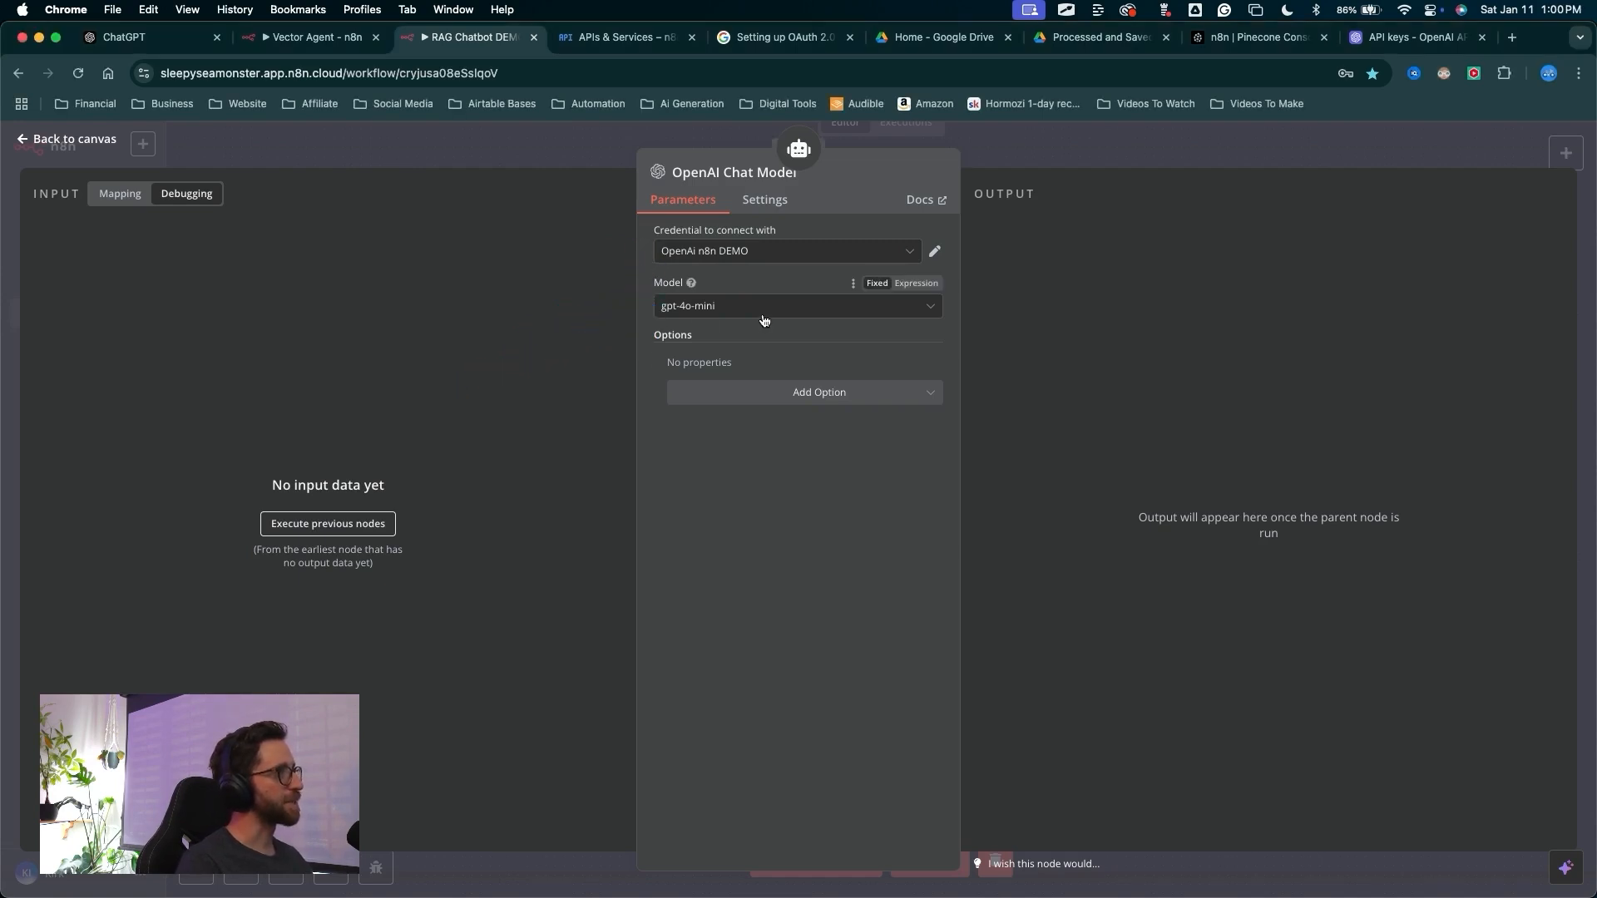
mouse_move(781, 653)
mouse_down()
mouse_move(666, 166)
mouse_move(725, 368)
mouse_move(777, 406)
mouse_up()
key(Escape)
click(781, 397)
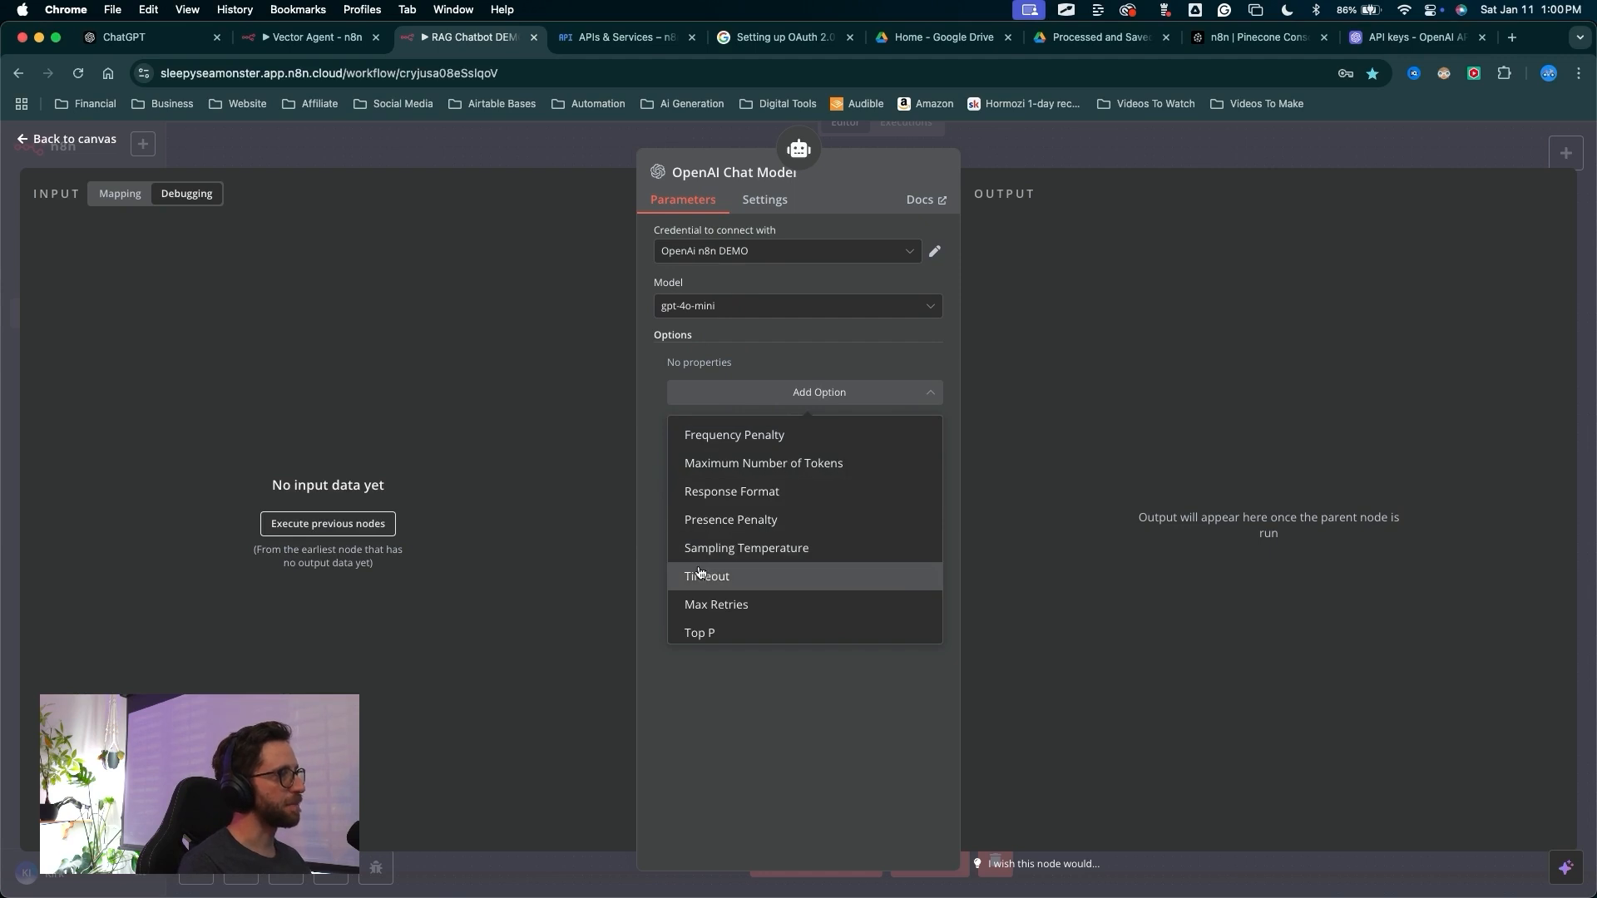
click(630, 490)
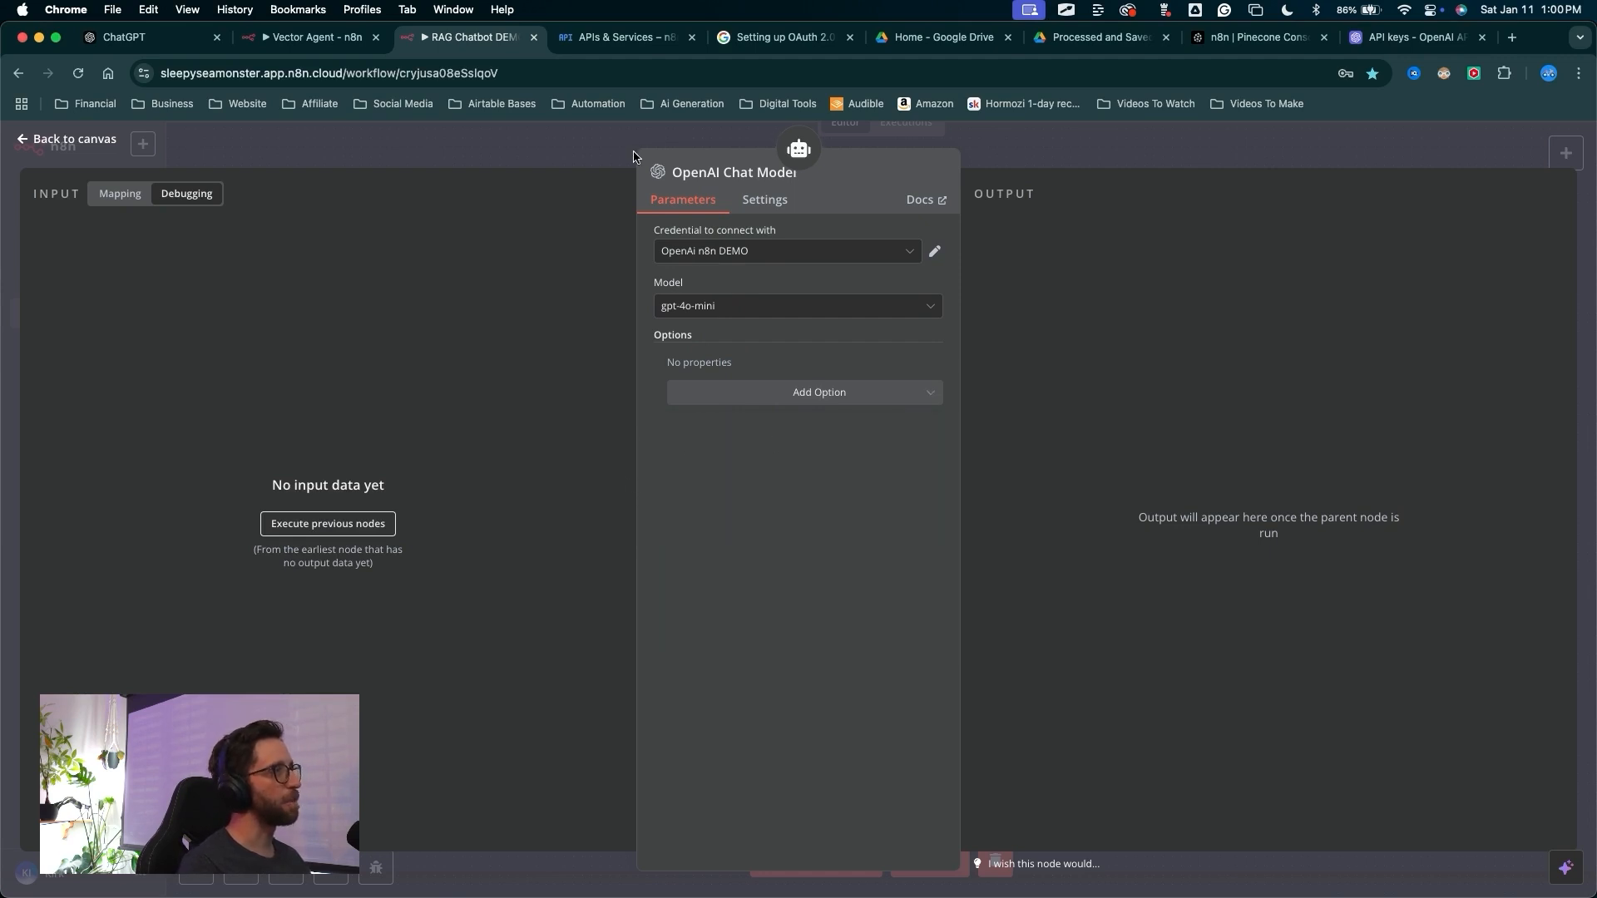
mouse_move(1002, 364)
mouse_down()
mouse_move(1033, 117)
mouse_move(1009, 163)
mouse_up()
click(1010, 163)
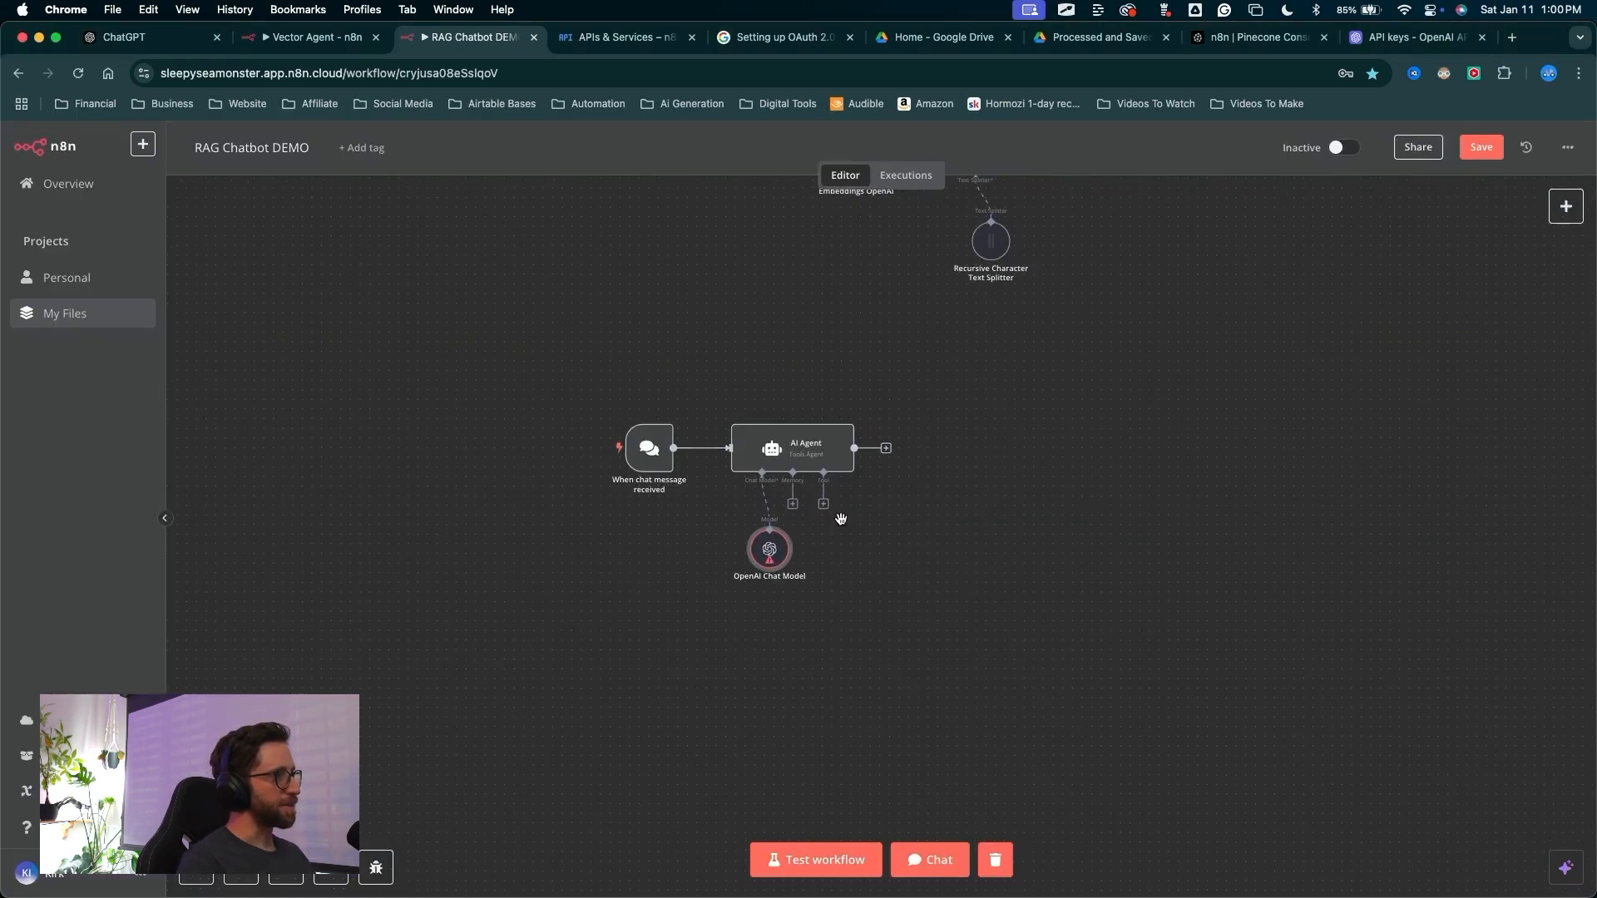
Reposition the OpenAI Chat Model node and attach a Window Buffer Memory to the AI Agent's memory input
scroll(840, 518, up, 5)
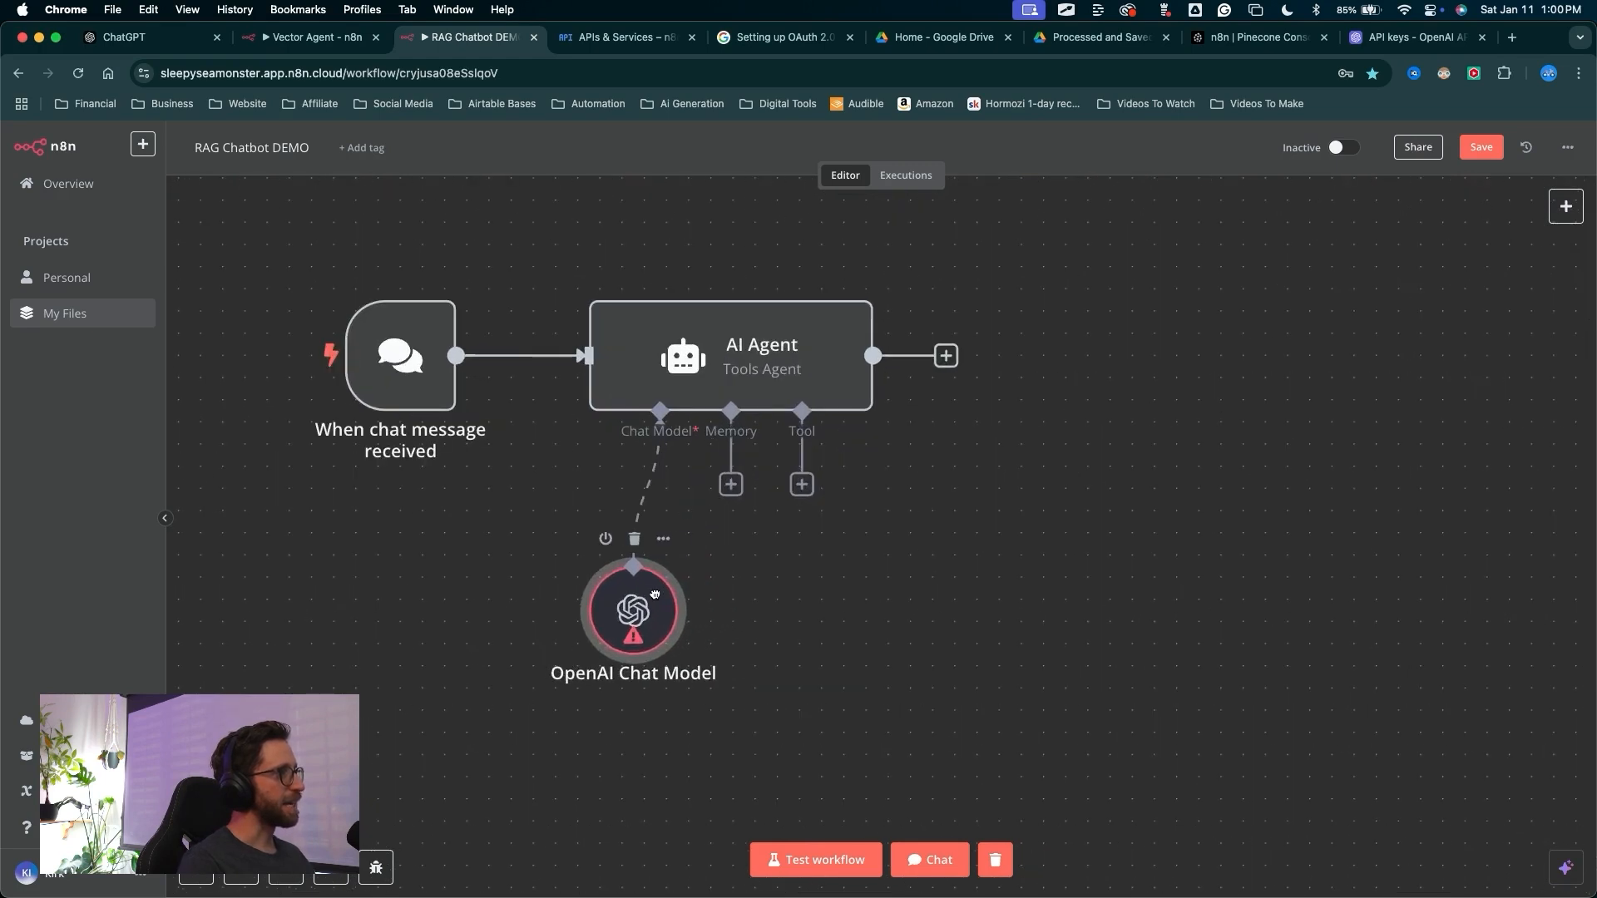
drag(655, 594, 612, 594)
mouse_move(756, 715)
mouse_down()
mouse_move(732, 490)
mouse_move(763, 341)
mouse_move(749, 334)
mouse_move(739, 503)
mouse_move(731, 474)
mouse_move(748, 660)
mouse_move(848, 580)
mouse_move(829, 358)
mouse_move(784, 856)
mouse_move(799, 627)
mouse_move(706, 474)
mouse_move(734, 485)
mouse_up()
click(731, 484)
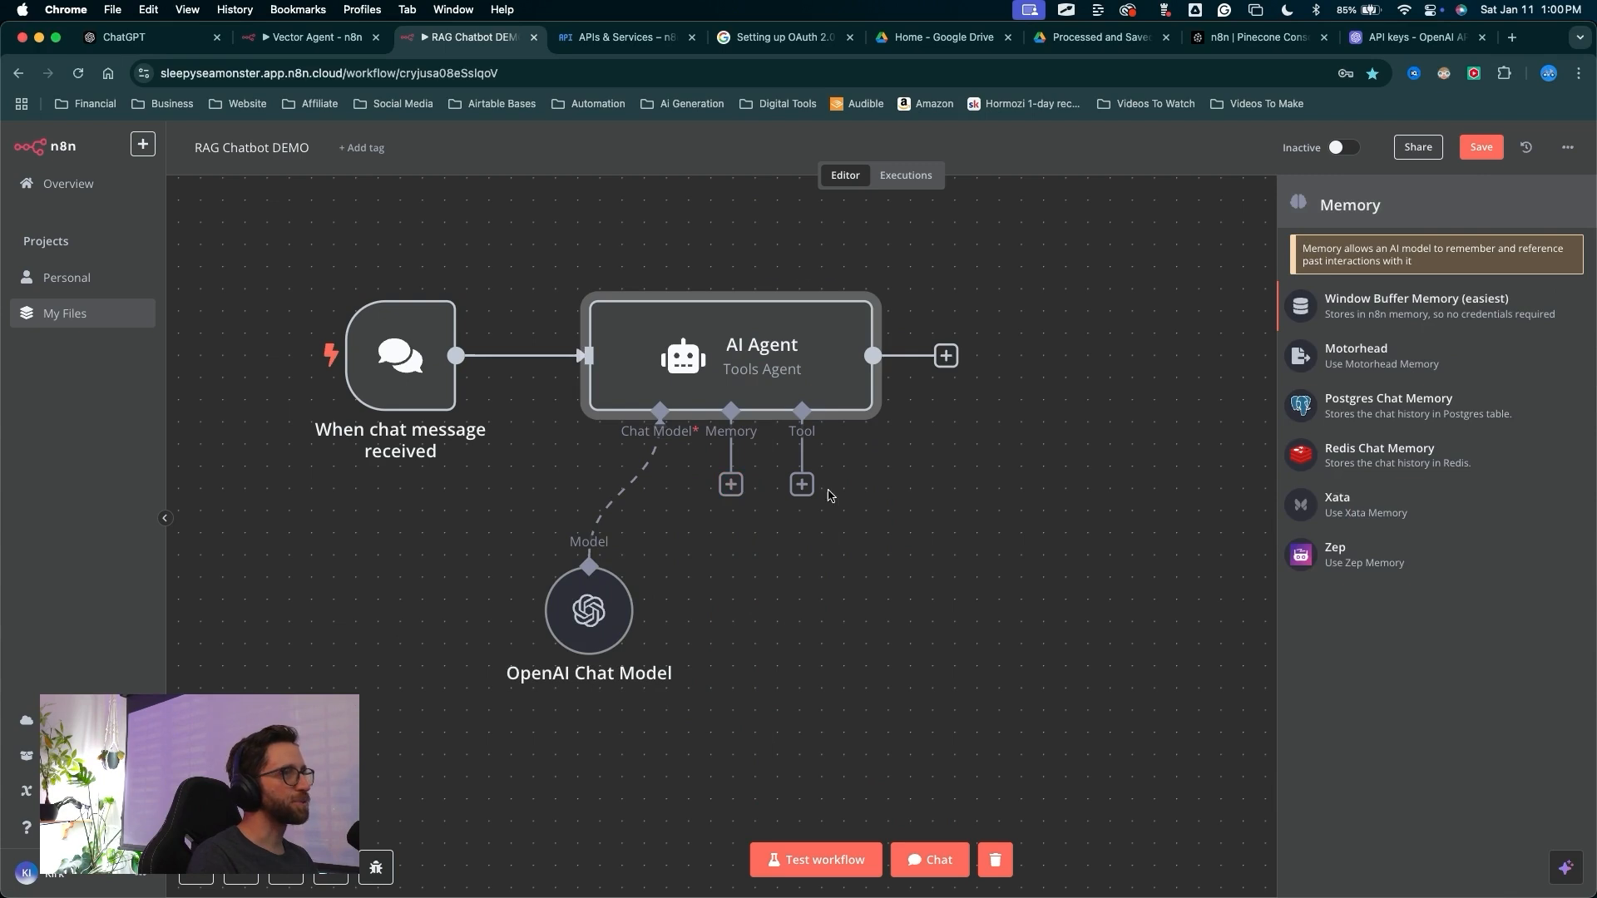
mouse_move(1092, 651)
mouse_down()
mouse_move(1292, 243)
mouse_move(1270, 570)
mouse_move(1372, 160)
mouse_move(1108, 221)
mouse_move(1033, 178)
mouse_move(1150, 306)
mouse_up()
mouse_move(1020, 258)
mouse_down()
mouse_move(1151, 285)
mouse_move(1273, 588)
mouse_move(1260, 378)
mouse_move(1266, 632)
mouse_move(1271, 378)
mouse_move(1285, 601)
mouse_move(1277, 405)
mouse_move(1290, 574)
mouse_move(1267, 301)
mouse_move(1190, 287)
mouse_move(1279, 305)
mouse_up()
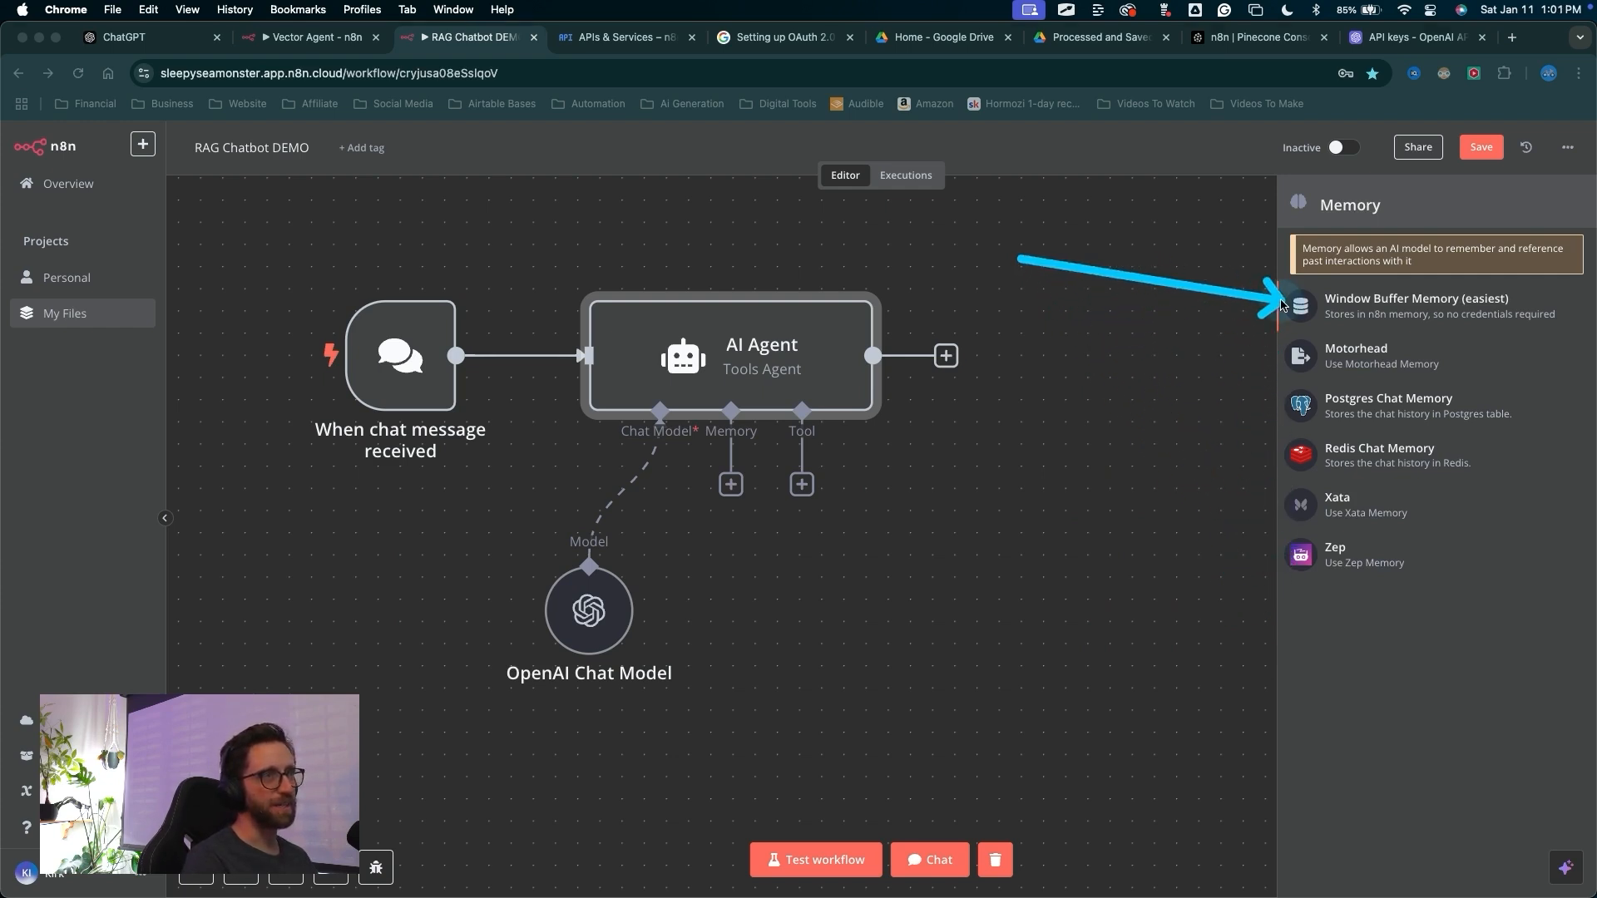
key(Escape)
click(1298, 311)
drag(1040, 397, 1044, 157)
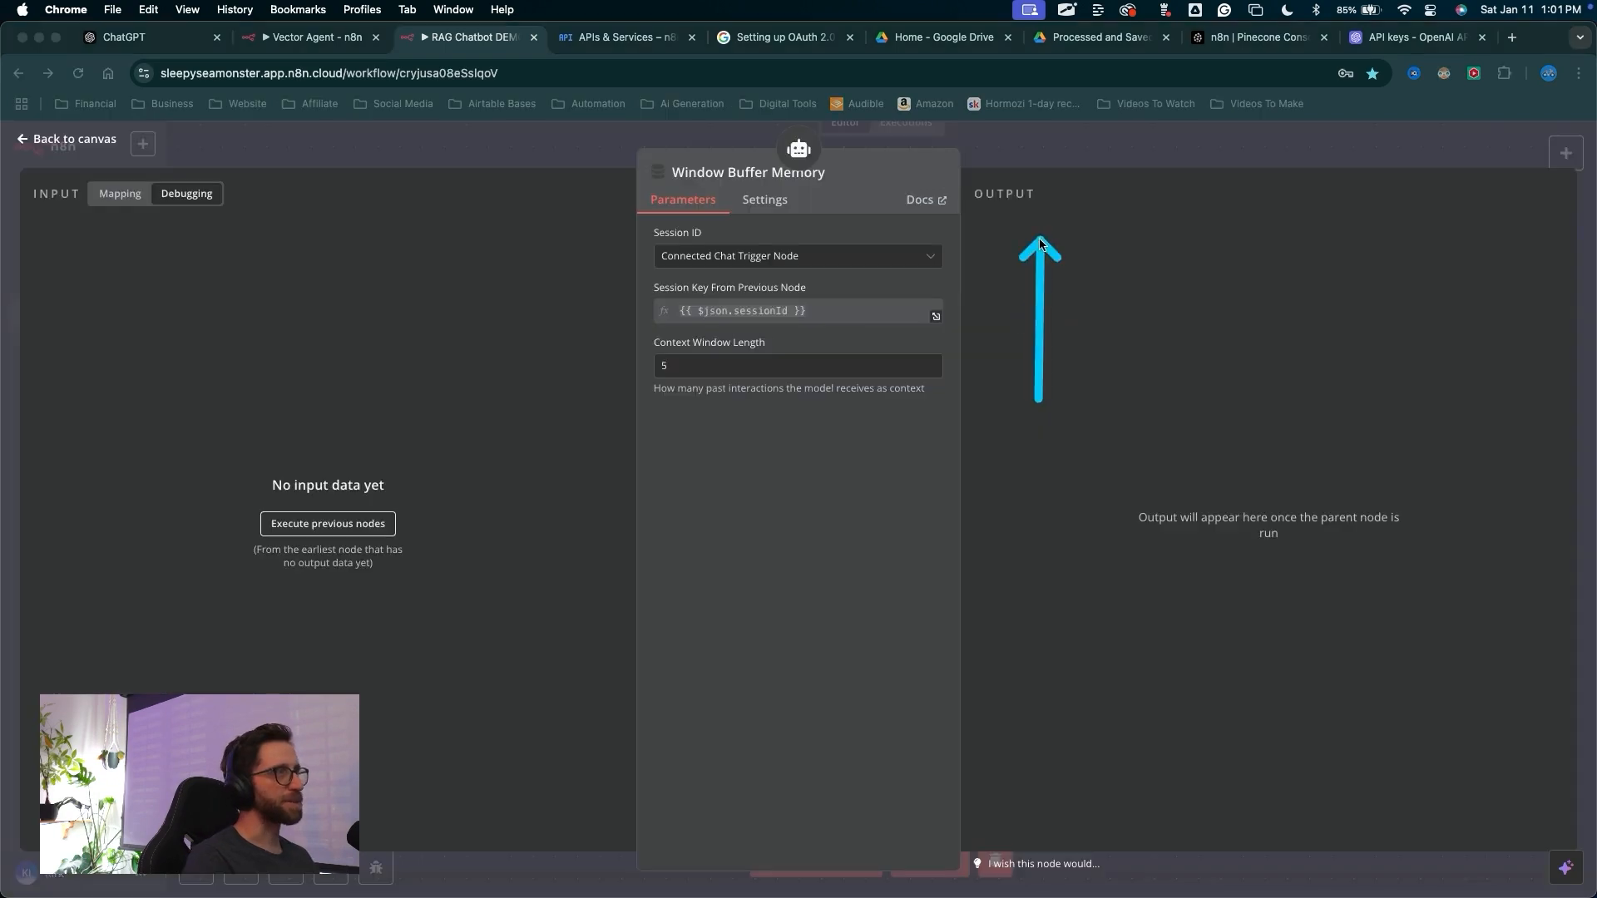
key(Escape)
click(1045, 160)
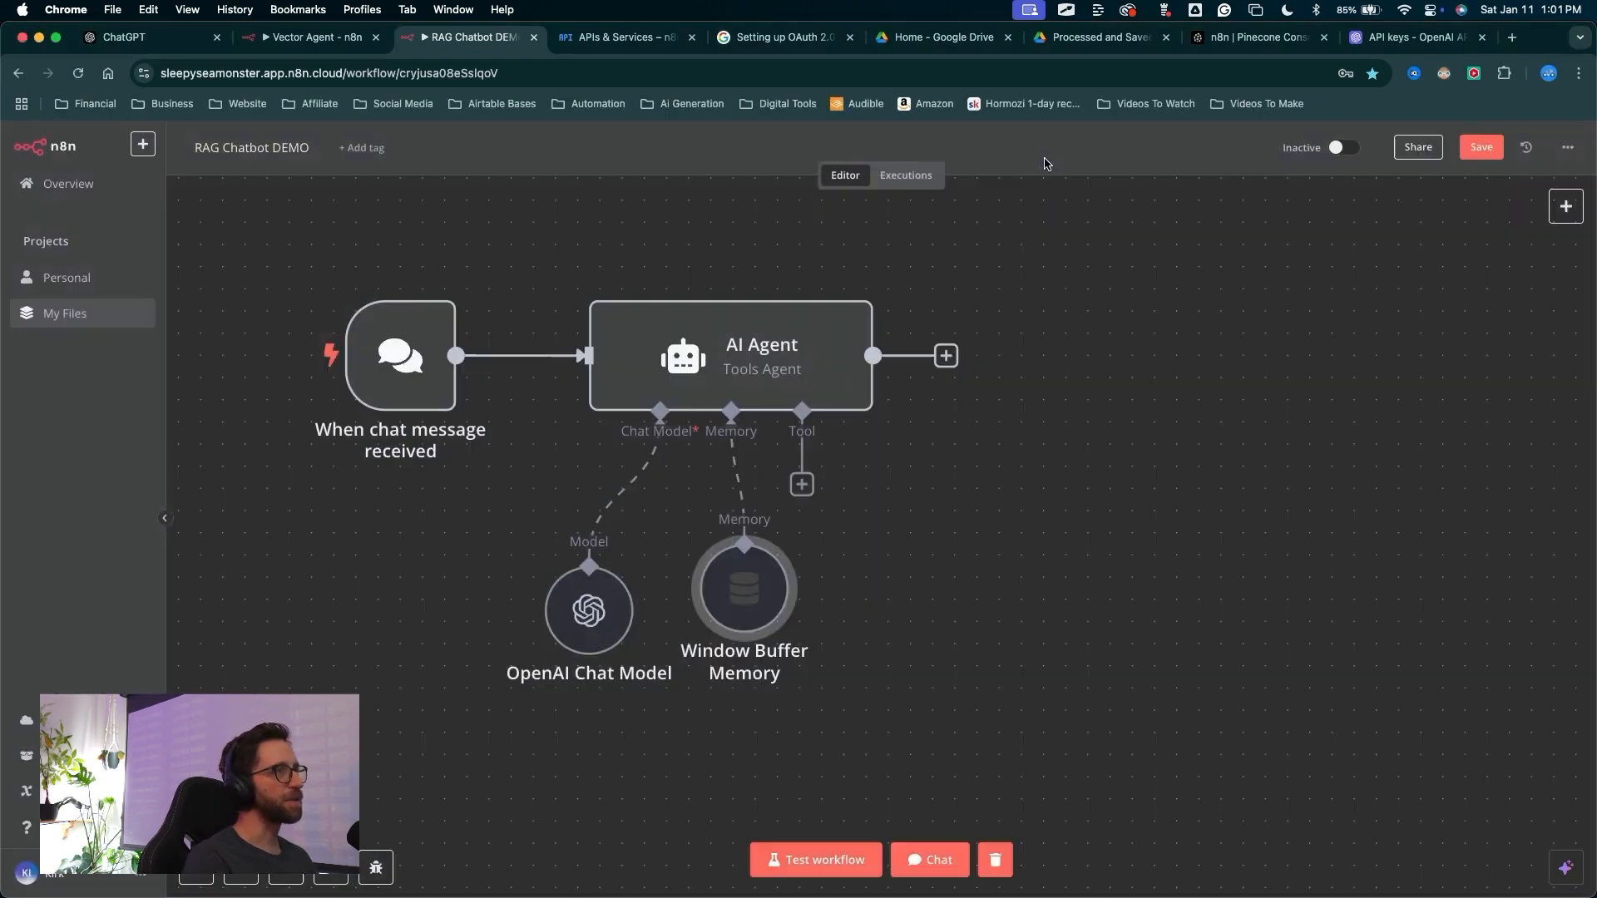
Add a Vector Store Tool named skool_data to the AI Agent's tool input
click(804, 484)
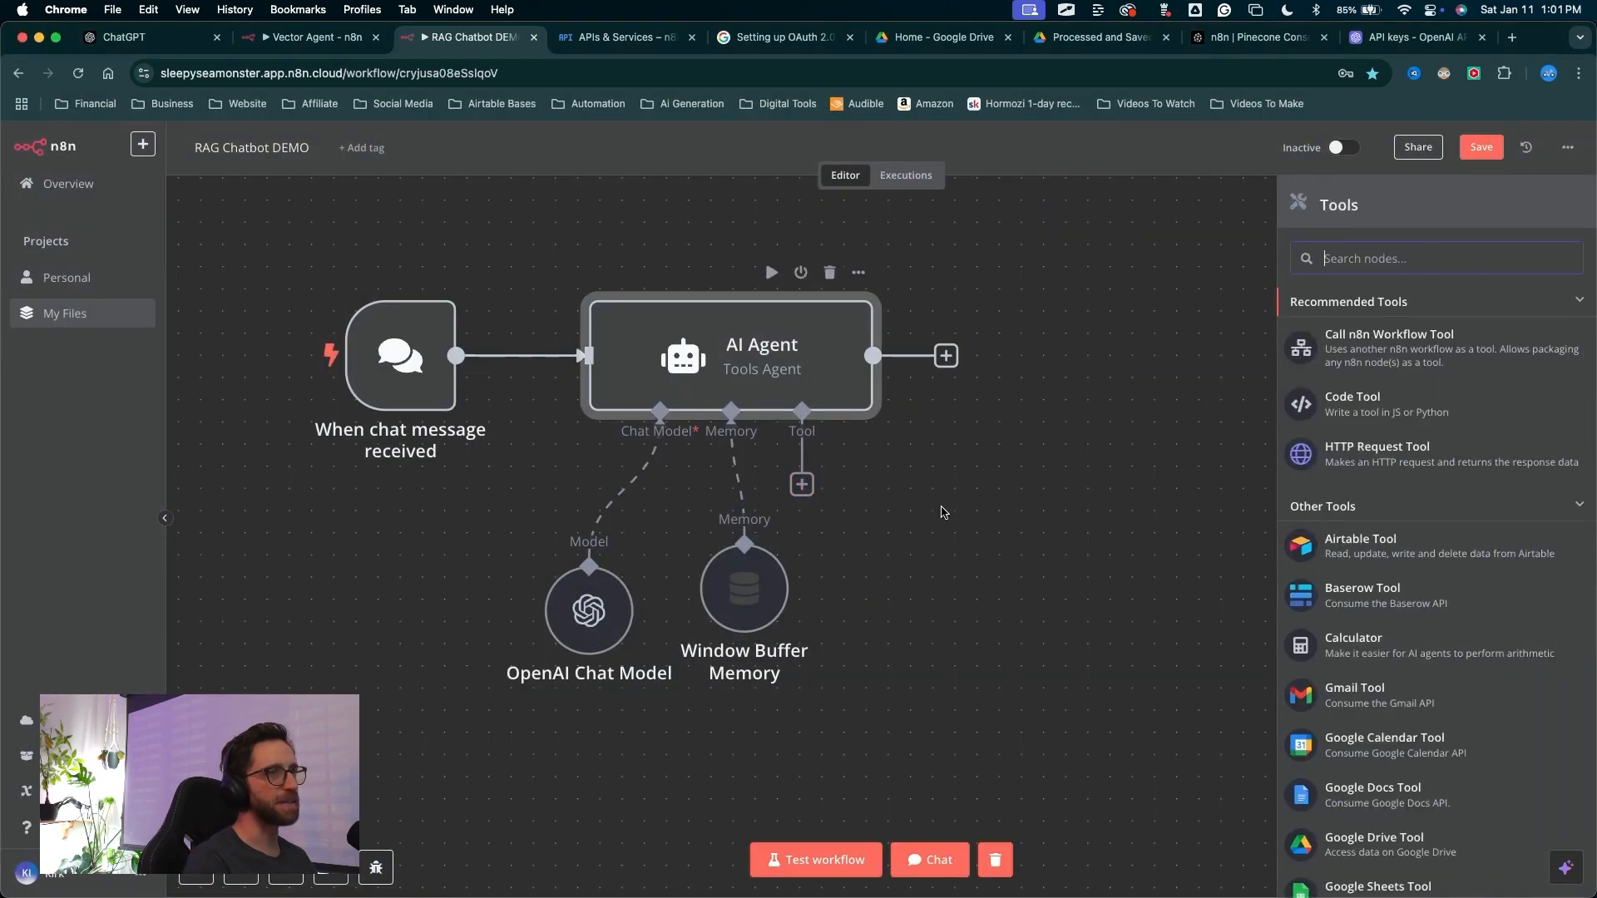
scroll(1353, 450, down, 15)
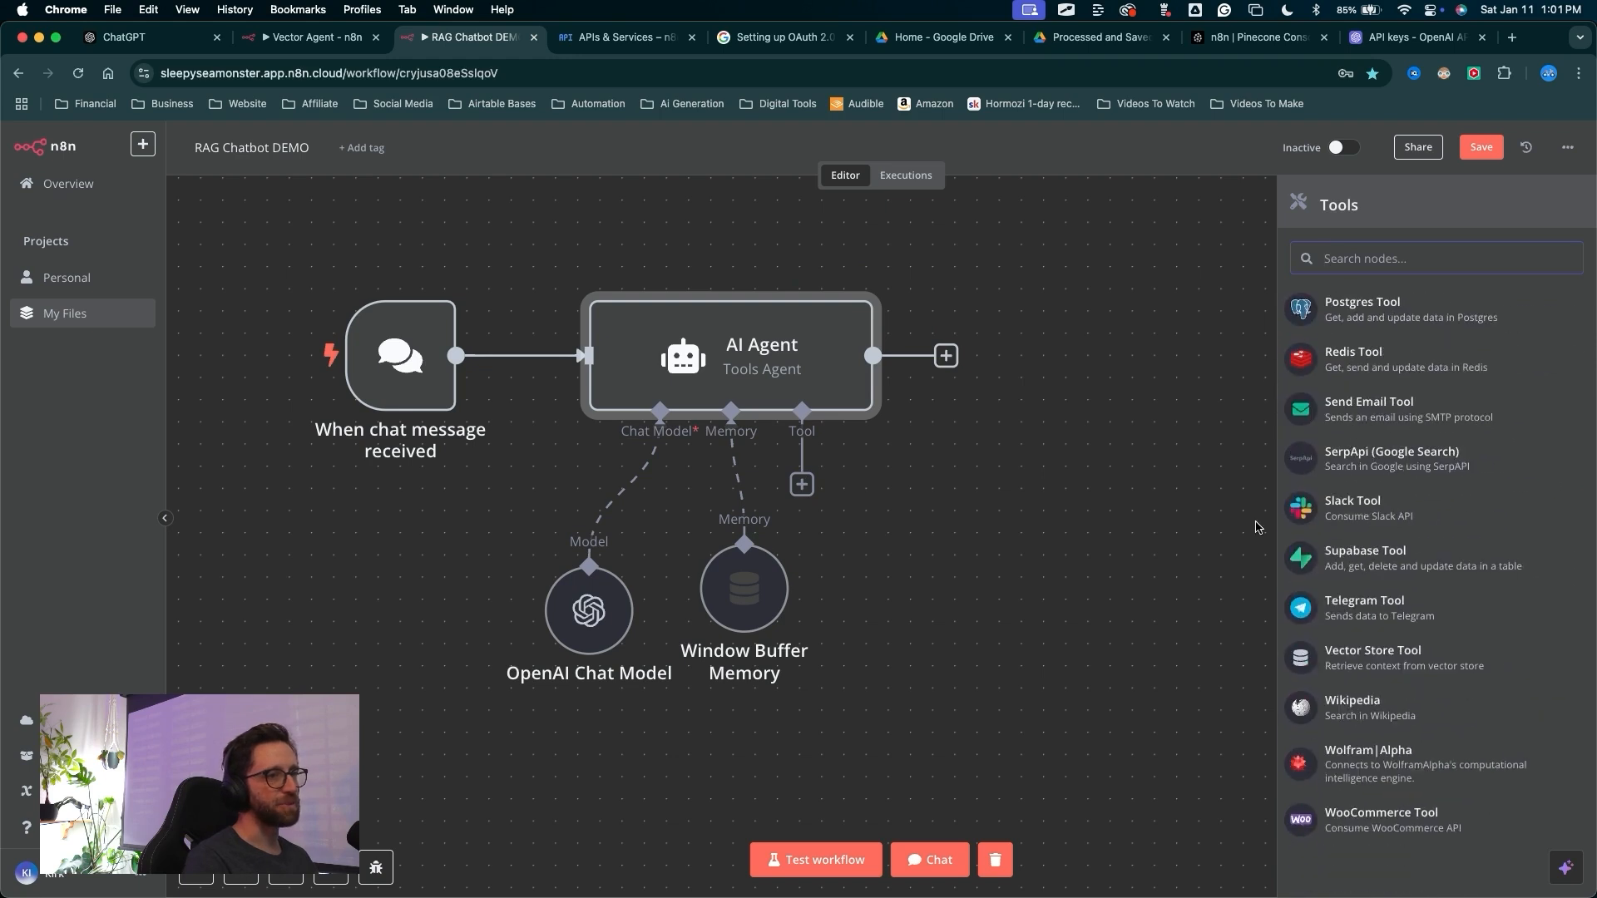
mouse_move(1075, 588)
mouse_down()
mouse_move(1141, 623)
mouse_move(1272, 654)
mouse_up()
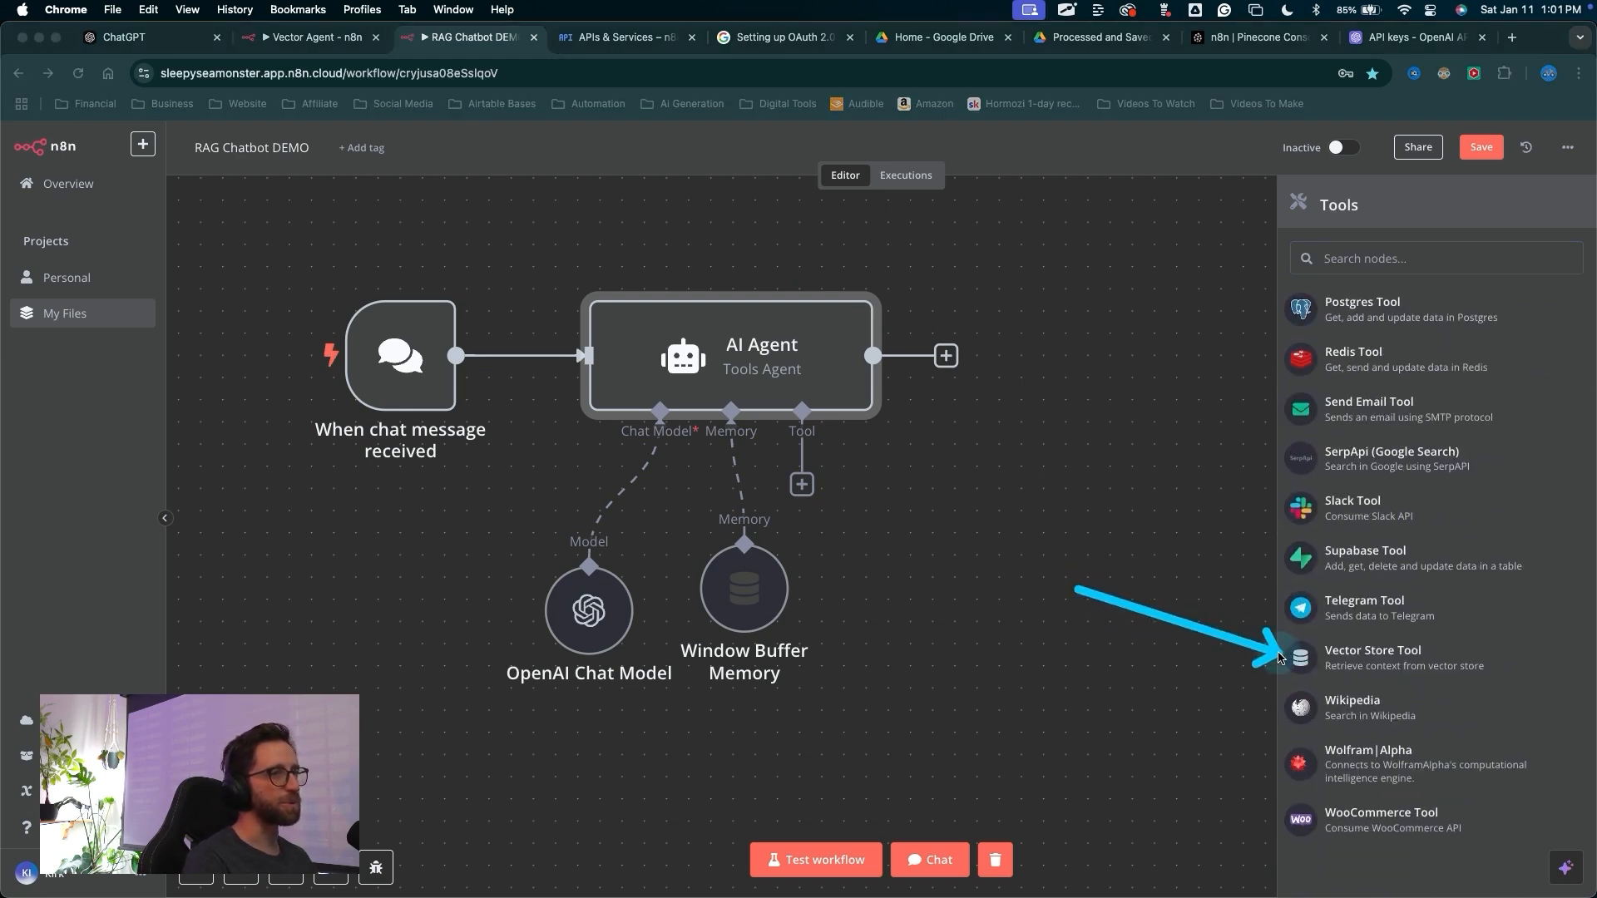
click(1281, 658)
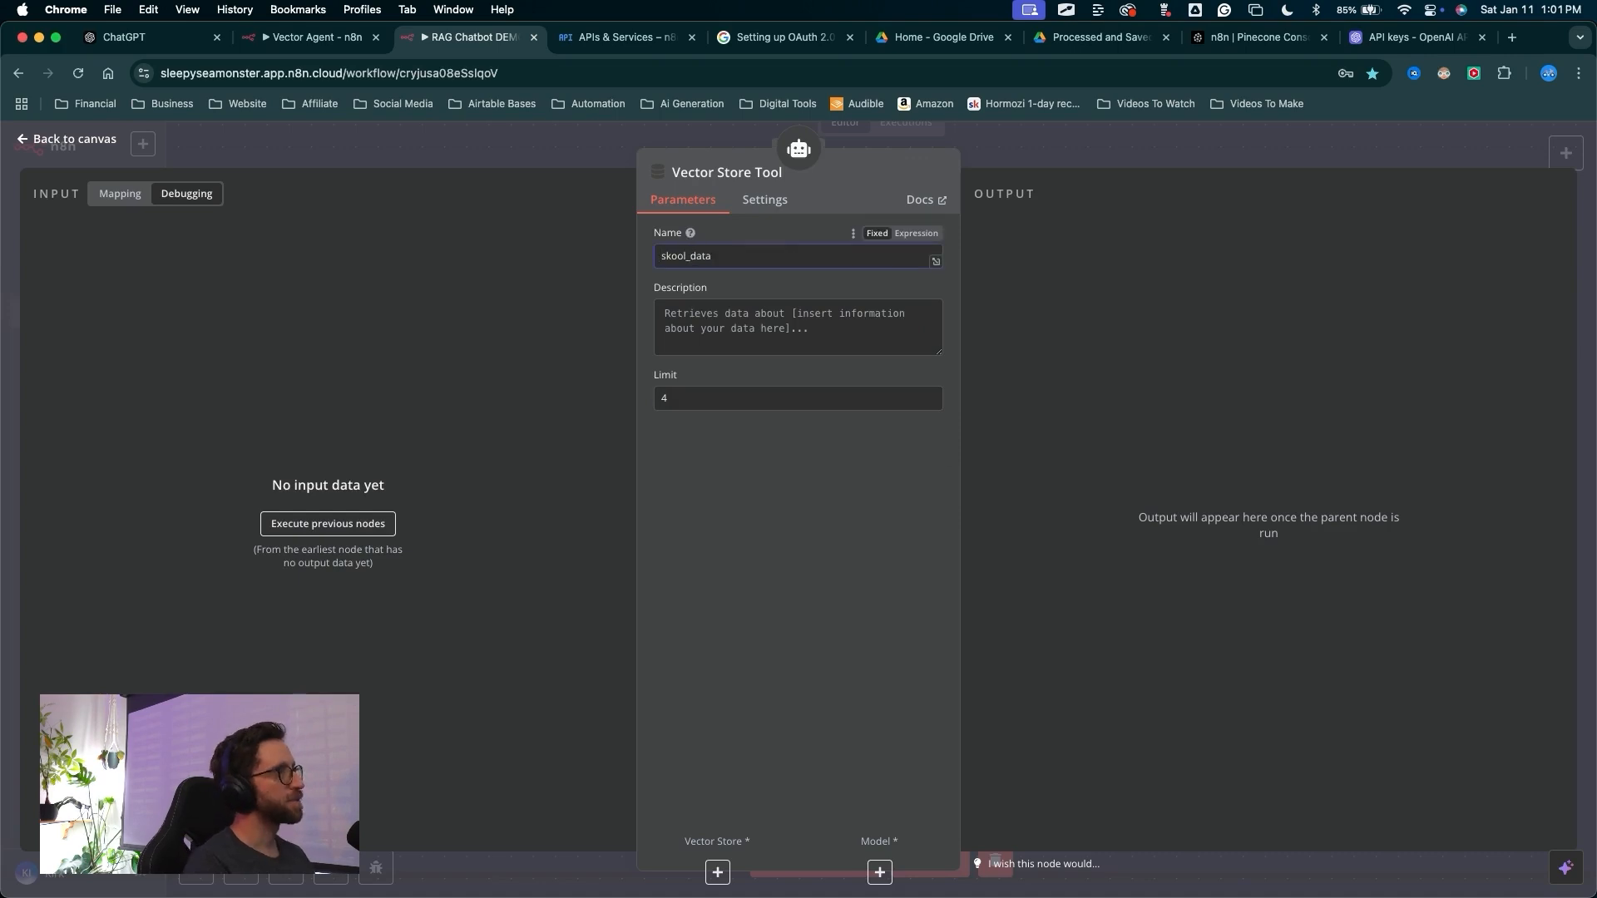
mouse_move(705, 557)
mouse_down()
mouse_move(697, 345)
mouse_move(732, 332)
mouse_move(714, 350)
mouse_move(707, 293)
mouse_move(819, 309)
mouse_up()
mouse_move(1046, 479)
mouse_down()
mouse_move(1050, 188)
mouse_move(738, 272)
mouse_move(802, 357)
mouse_move(791, 367)
mouse_move(700, 286)
mouse_move(701, 582)
mouse_move(669, 574)
mouse_move(970, 420)
mouse_move(1148, 599)
mouse_move(1015, 695)
mouse_move(1057, 589)
mouse_move(624, 178)
mouse_move(412, 278)
mouse_move(667, 354)
mouse_move(774, 357)
mouse_move(799, 278)
mouse_move(1006, 267)
mouse_move(862, 393)
mouse_move(871, 607)
mouse_move(1156, 582)
mouse_move(1031, 620)
mouse_move(936, 571)
mouse_move(856, 457)
mouse_move(886, 472)
mouse_move(892, 428)
mouse_move(827, 356)
mouse_move(855, 417)
mouse_move(1084, 574)
mouse_move(1000, 582)
mouse_move(1079, 563)
mouse_move(1098, 486)
mouse_move(1078, 572)
mouse_move(1069, 381)
mouse_move(896, 487)
mouse_move(856, 304)
mouse_move(902, 283)
mouse_move(812, 357)
mouse_move(1006, 577)
mouse_move(1048, 535)
mouse_move(1036, 600)
mouse_move(446, 349)
mouse_move(787, 371)
mouse_move(293, 419)
mouse_move(659, 313)
mouse_move(581, 366)
mouse_move(1023, 499)
mouse_move(976, 488)
mouse_move(985, 545)
mouse_move(831, 321)
mouse_move(757, 291)
mouse_move(1065, 523)
mouse_move(1052, 533)
mouse_up()
click(1038, 163)
key(Escape)
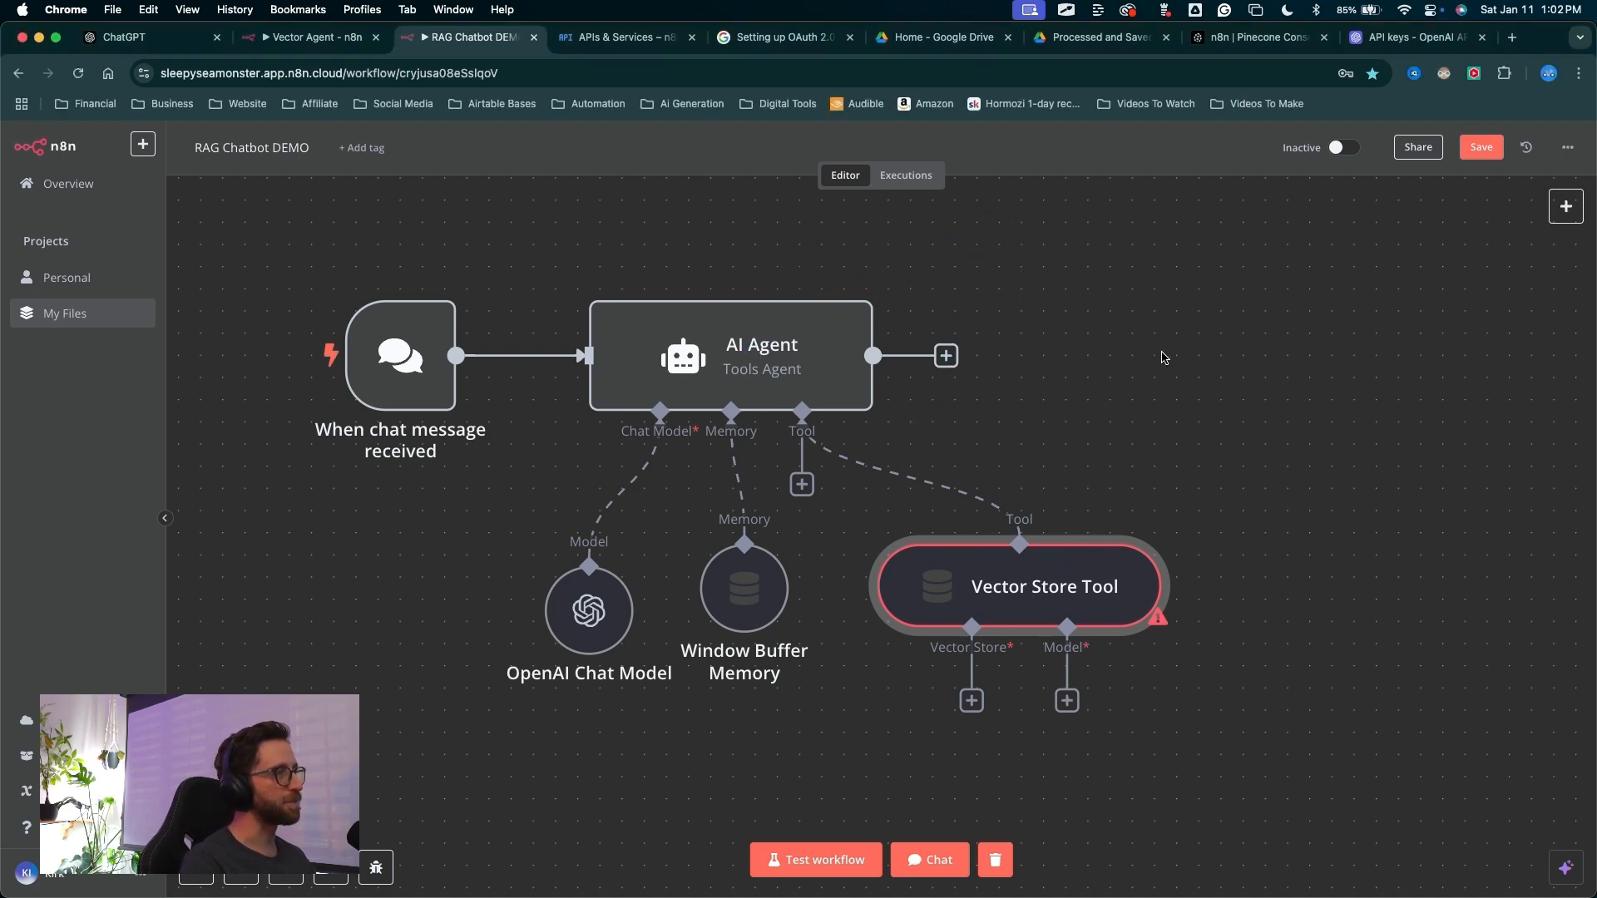
Add an Airtable tool to the agent and delete it again
scroll(1164, 358, right, 1)
scroll(1163, 357, up, 1)
key(ctrl+a)
mouse_move(1092, 237)
mouse_down()
mouse_move(688, 317)
mouse_move(816, 634)
mouse_move(930, 563)
mouse_move(912, 464)
mouse_up()
key(Escape)
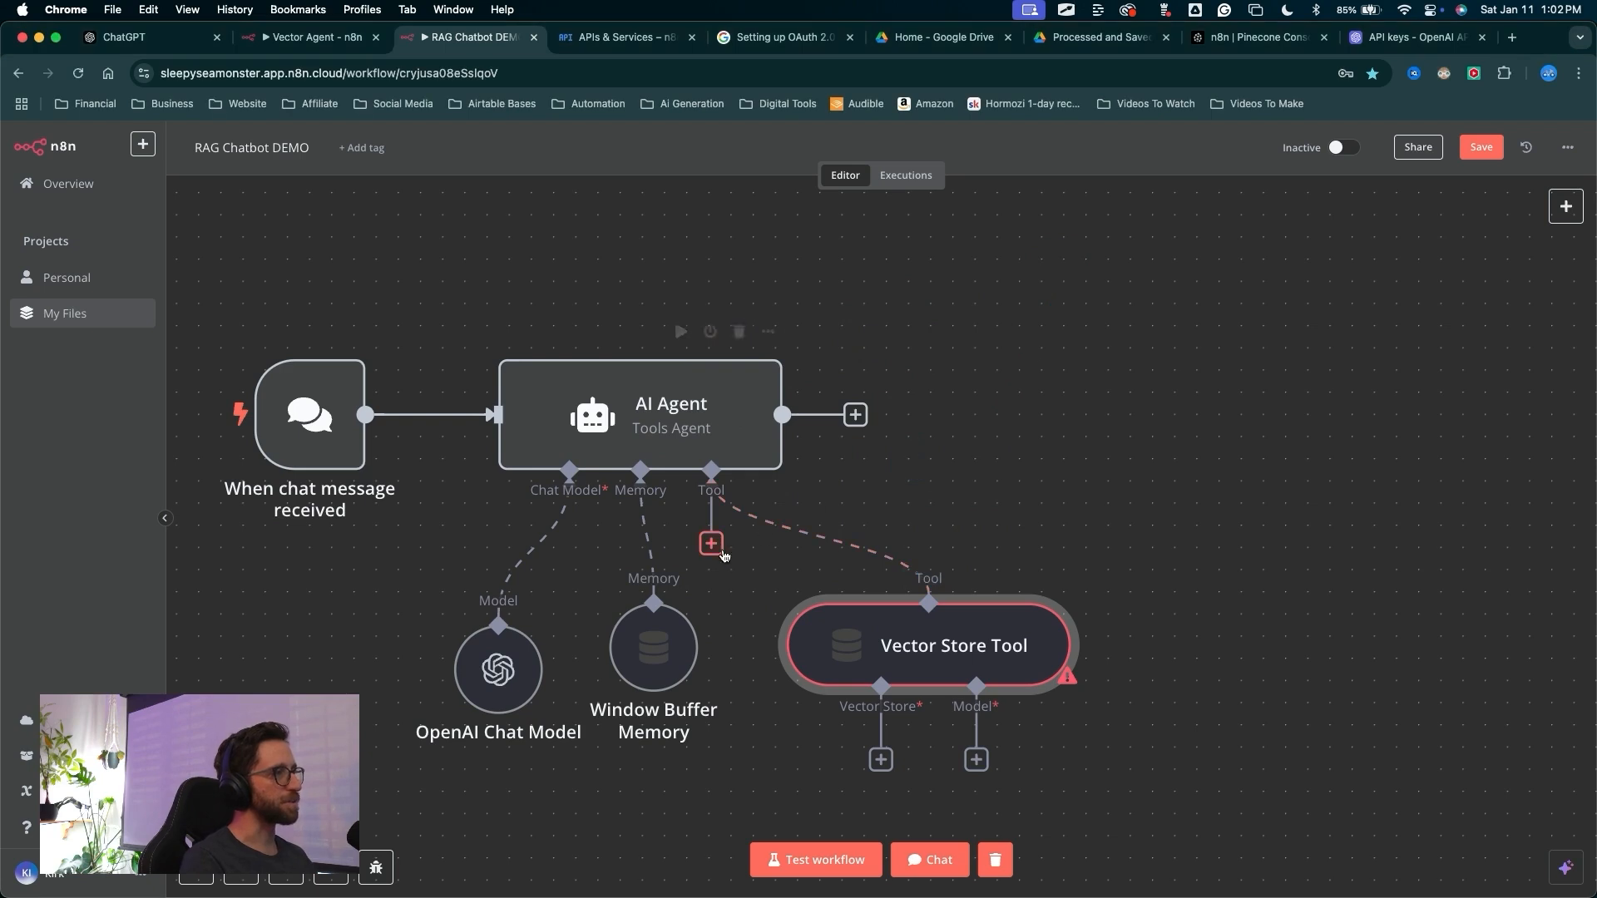
drag(1188, 439, 1190, 441)
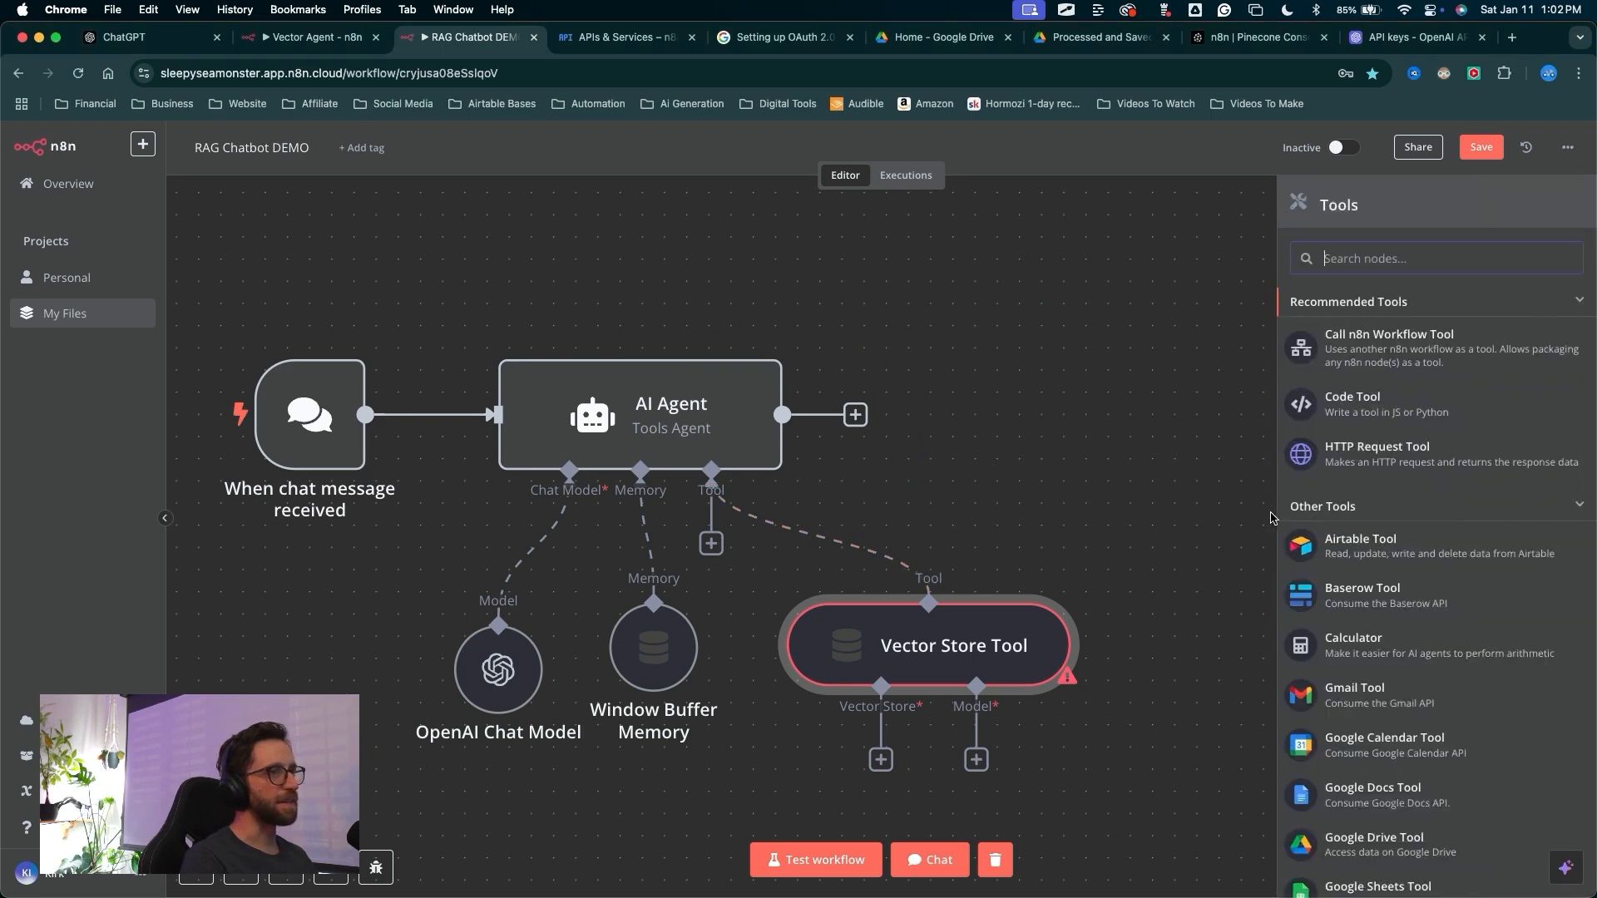
click(1328, 558)
click(1049, 168)
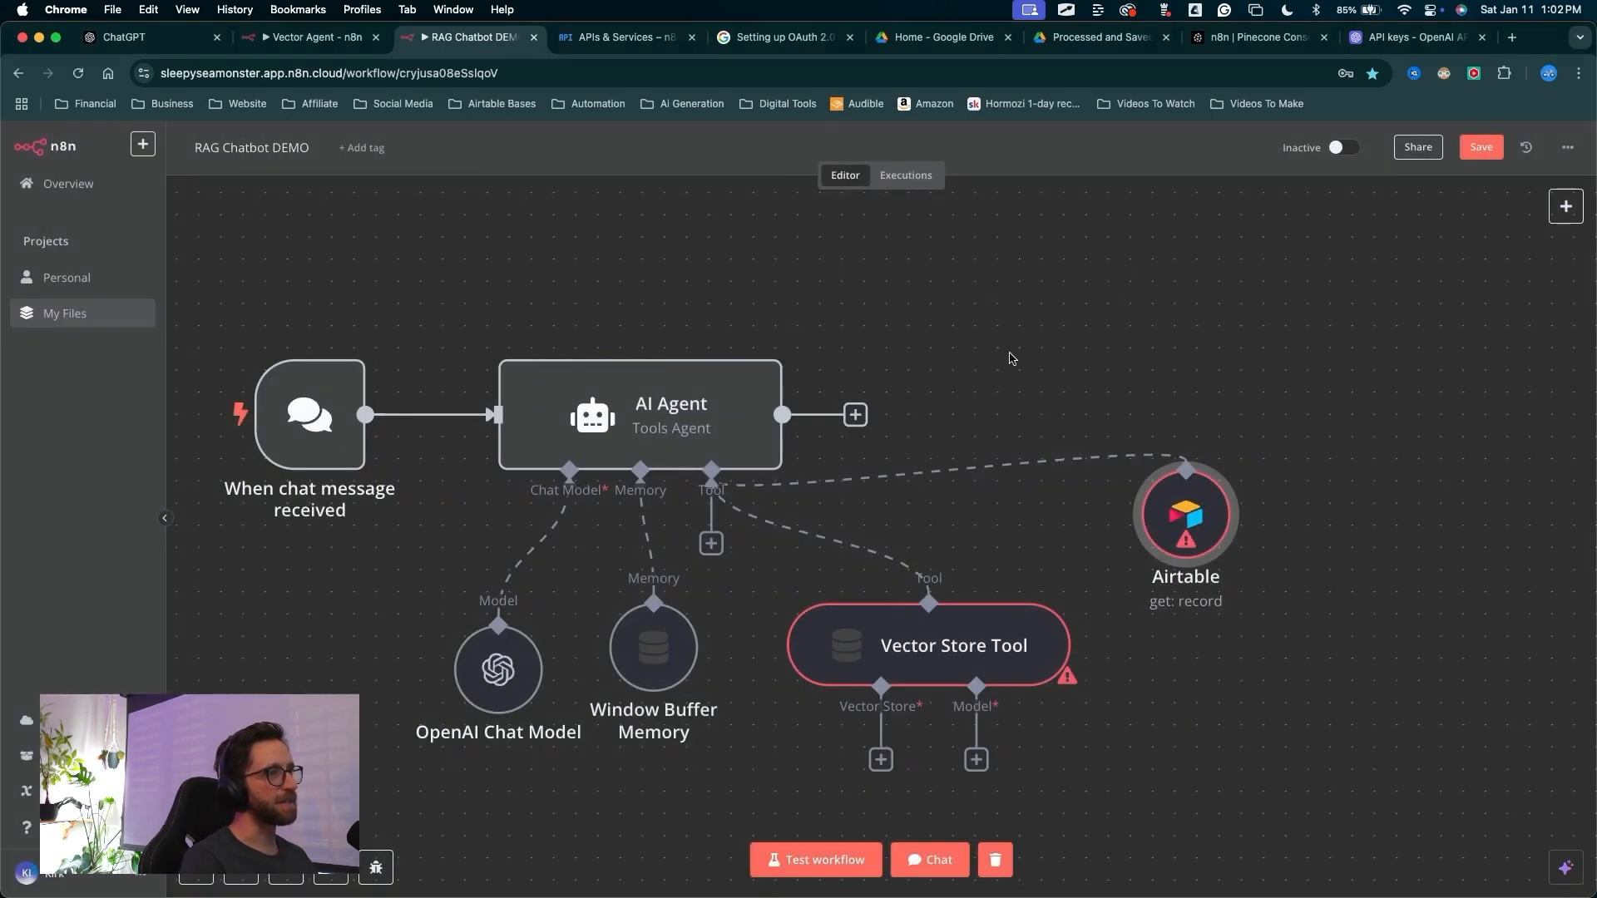
mouse_move(1028, 294)
mouse_down()
mouse_move(502, 367)
mouse_move(699, 499)
mouse_move(1141, 483)
mouse_move(920, 606)
mouse_move(1147, 463)
mouse_move(835, 579)
mouse_move(738, 364)
mouse_move(649, 402)
mouse_move(920, 588)
mouse_move(915, 499)
mouse_move(916, 687)
mouse_move(952, 614)
mouse_move(875, 683)
mouse_up()
key(Escape)
mouse_move(1192, 461)
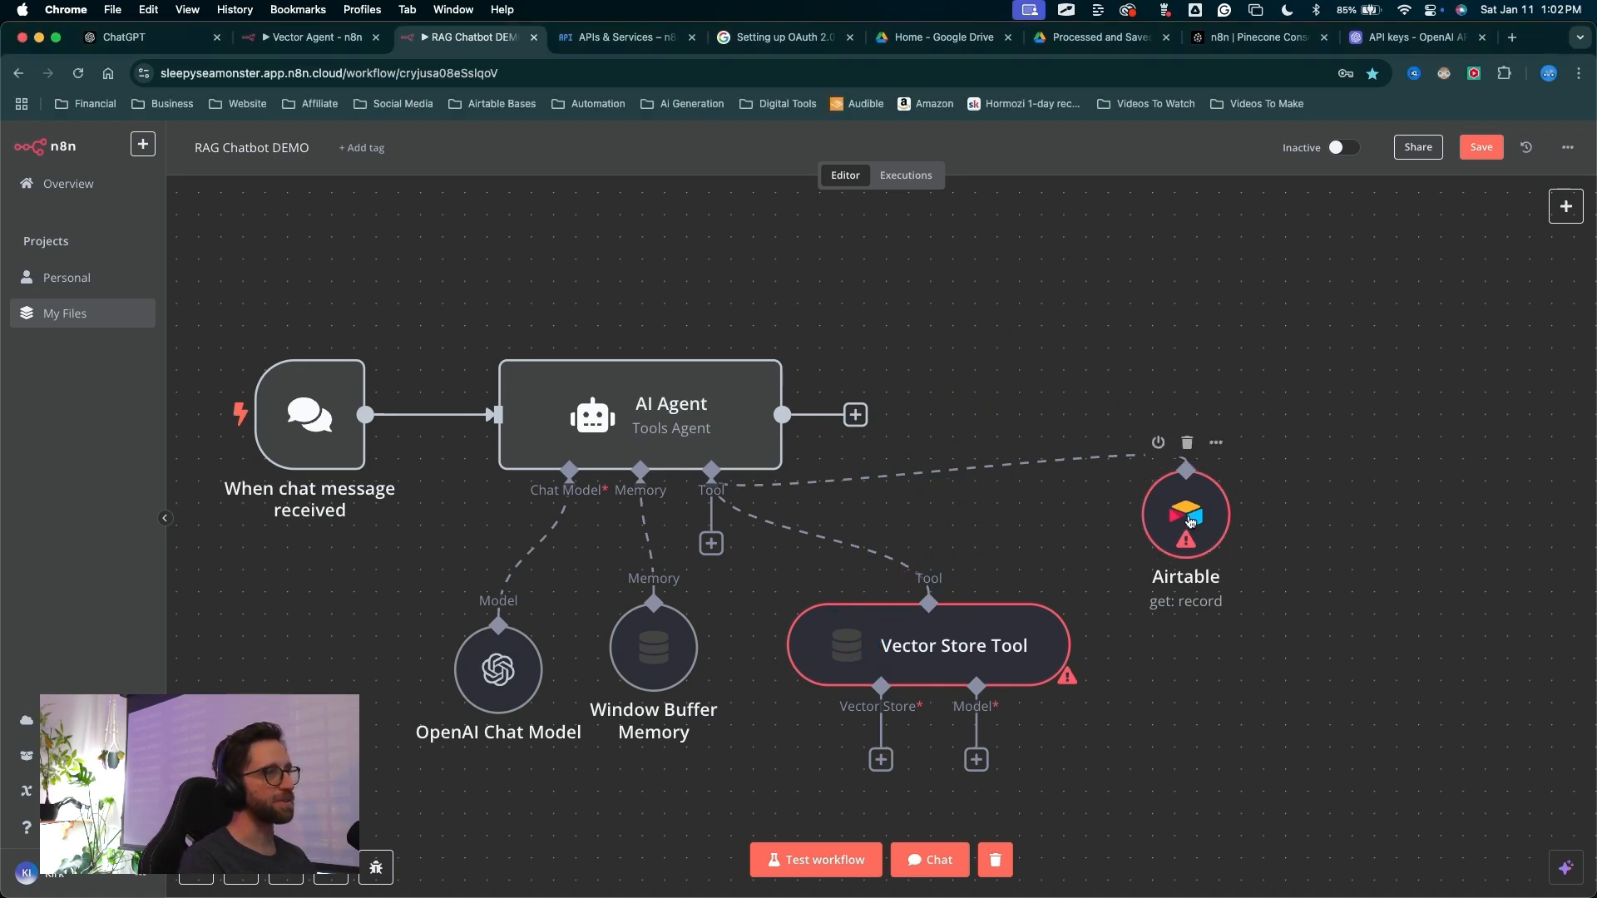
drag(1189, 522, 1101, 500)
drag(1112, 355, 1102, 426)
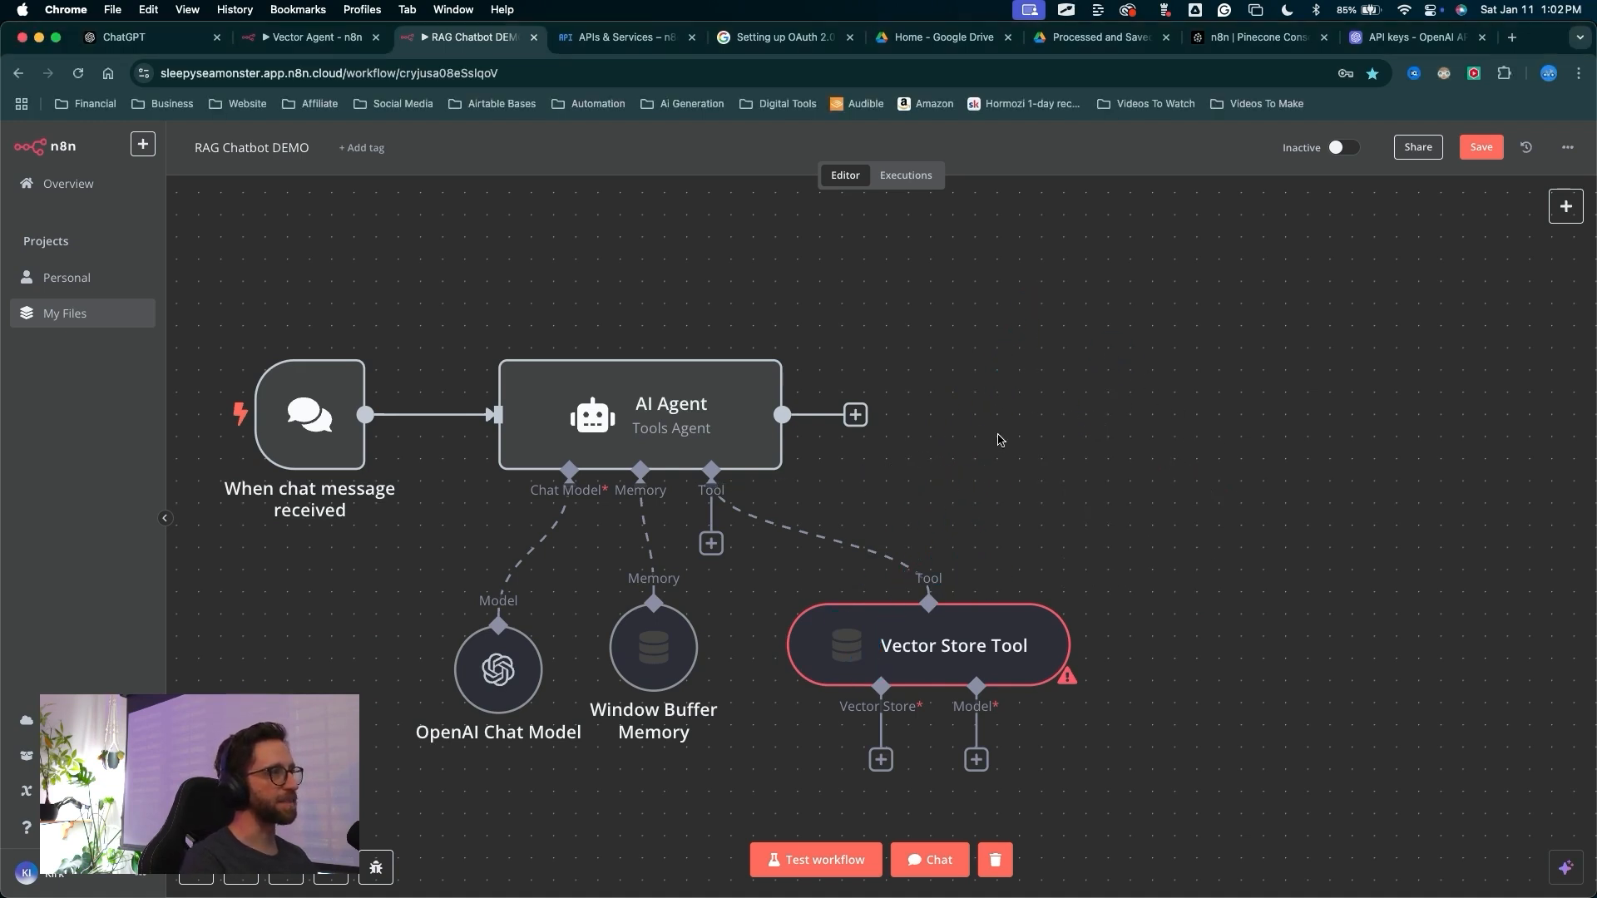
Describe the Vector Store Tool as retrieving data from the Skool community documents and references for completing automations
drag(994, 400, 929, 645)
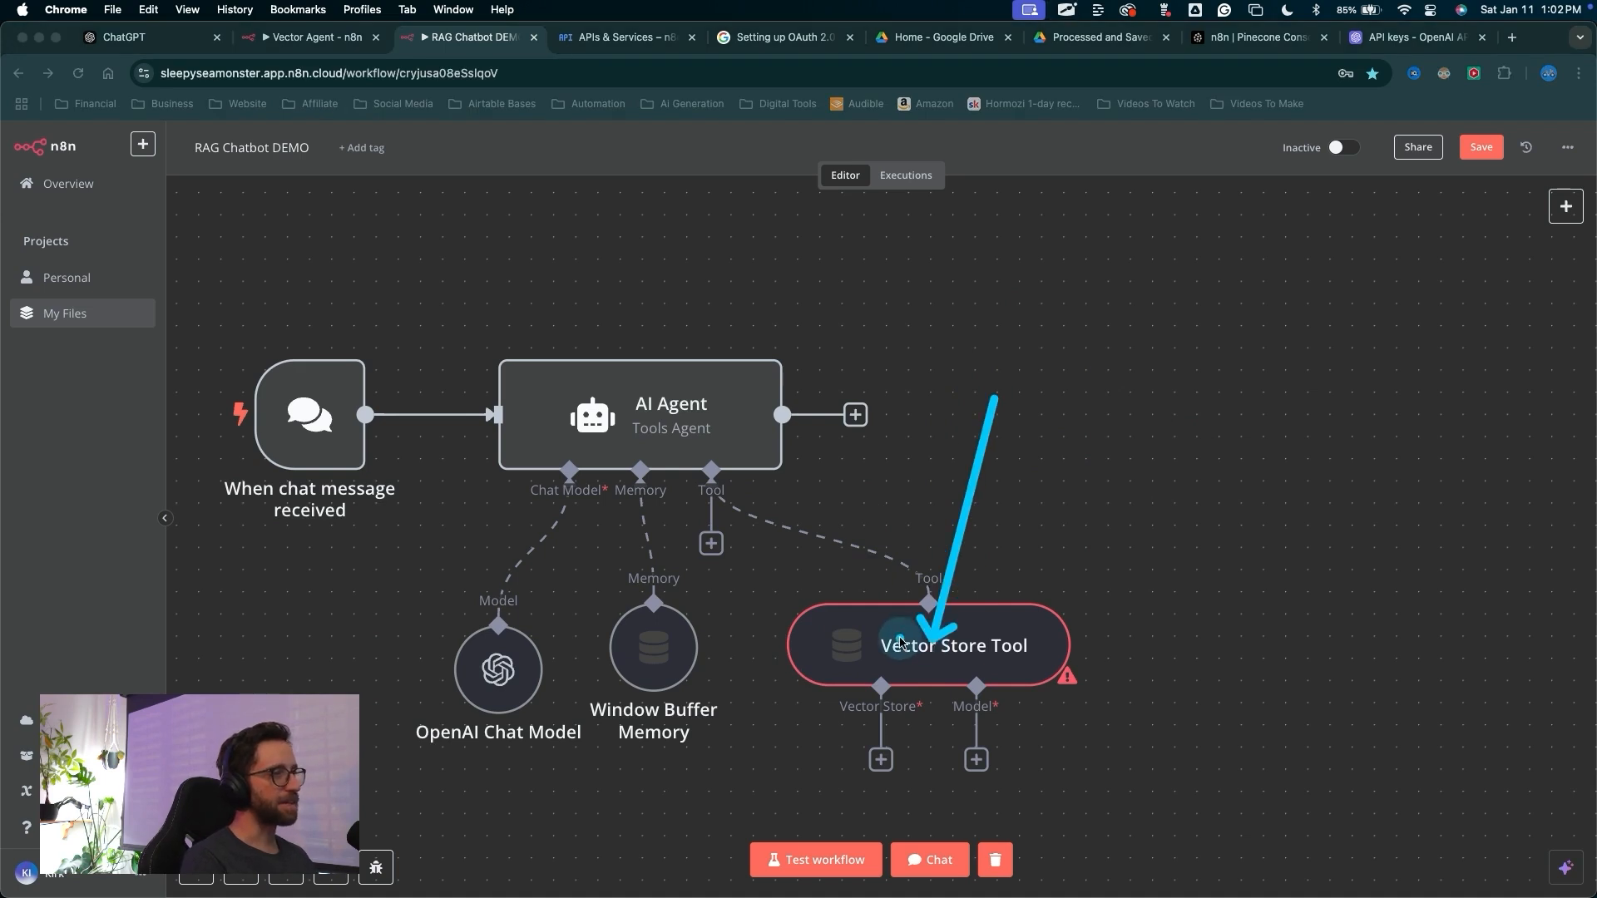
double_click(903, 641)
mouse_move(761, 628)
mouse_down()
mouse_move(732, 586)
mouse_move(652, 286)
mouse_up()
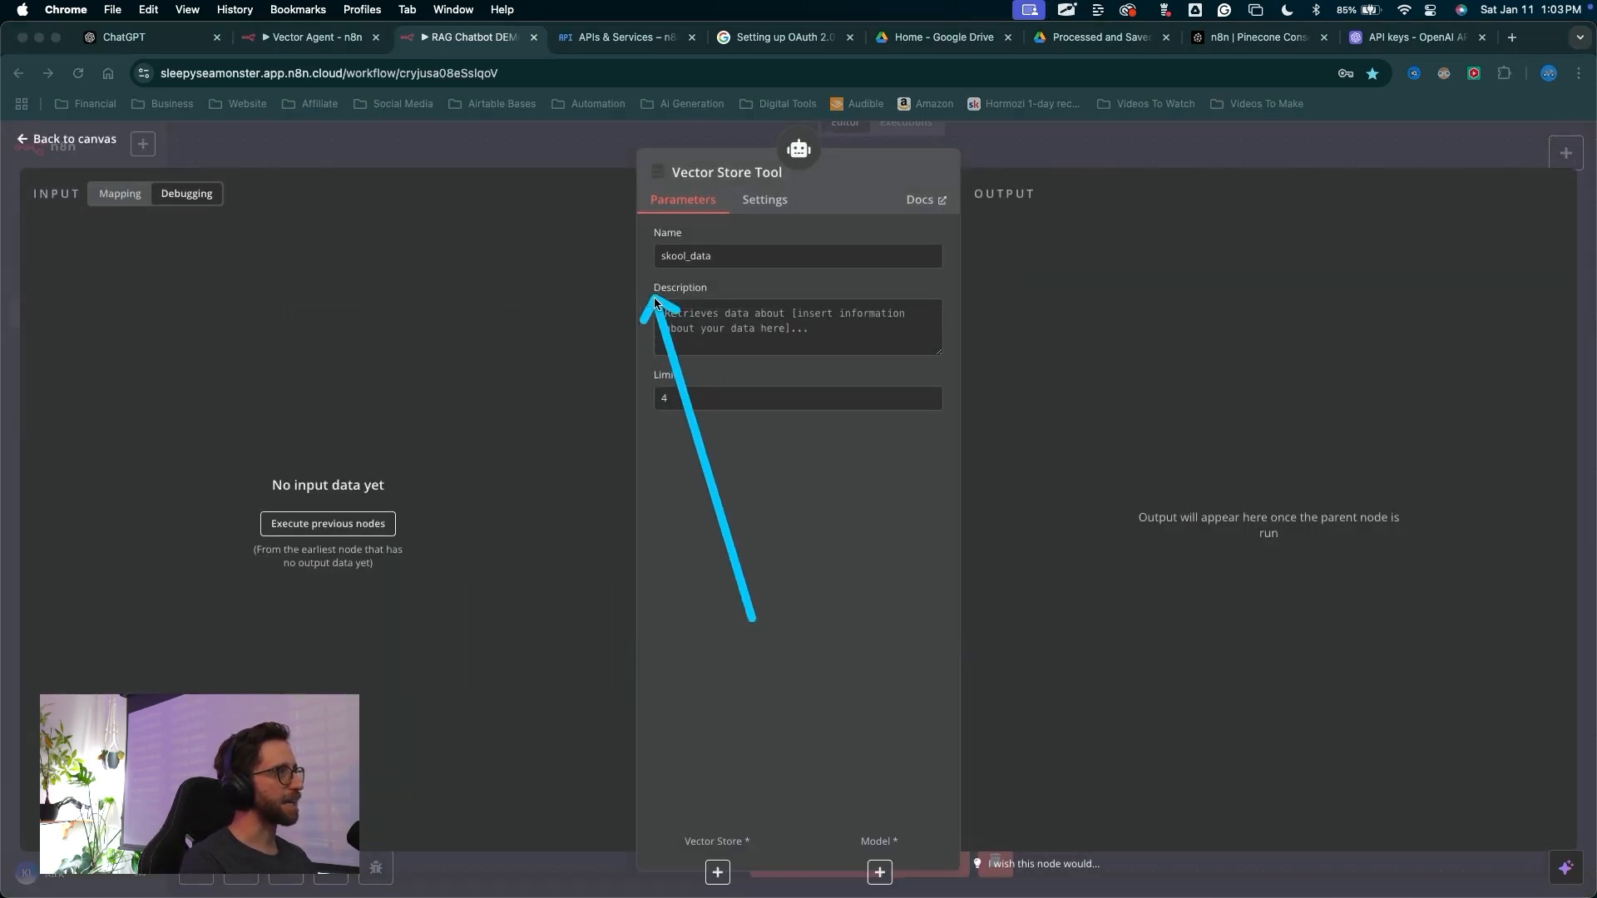
click(698, 321)
text(Retre)
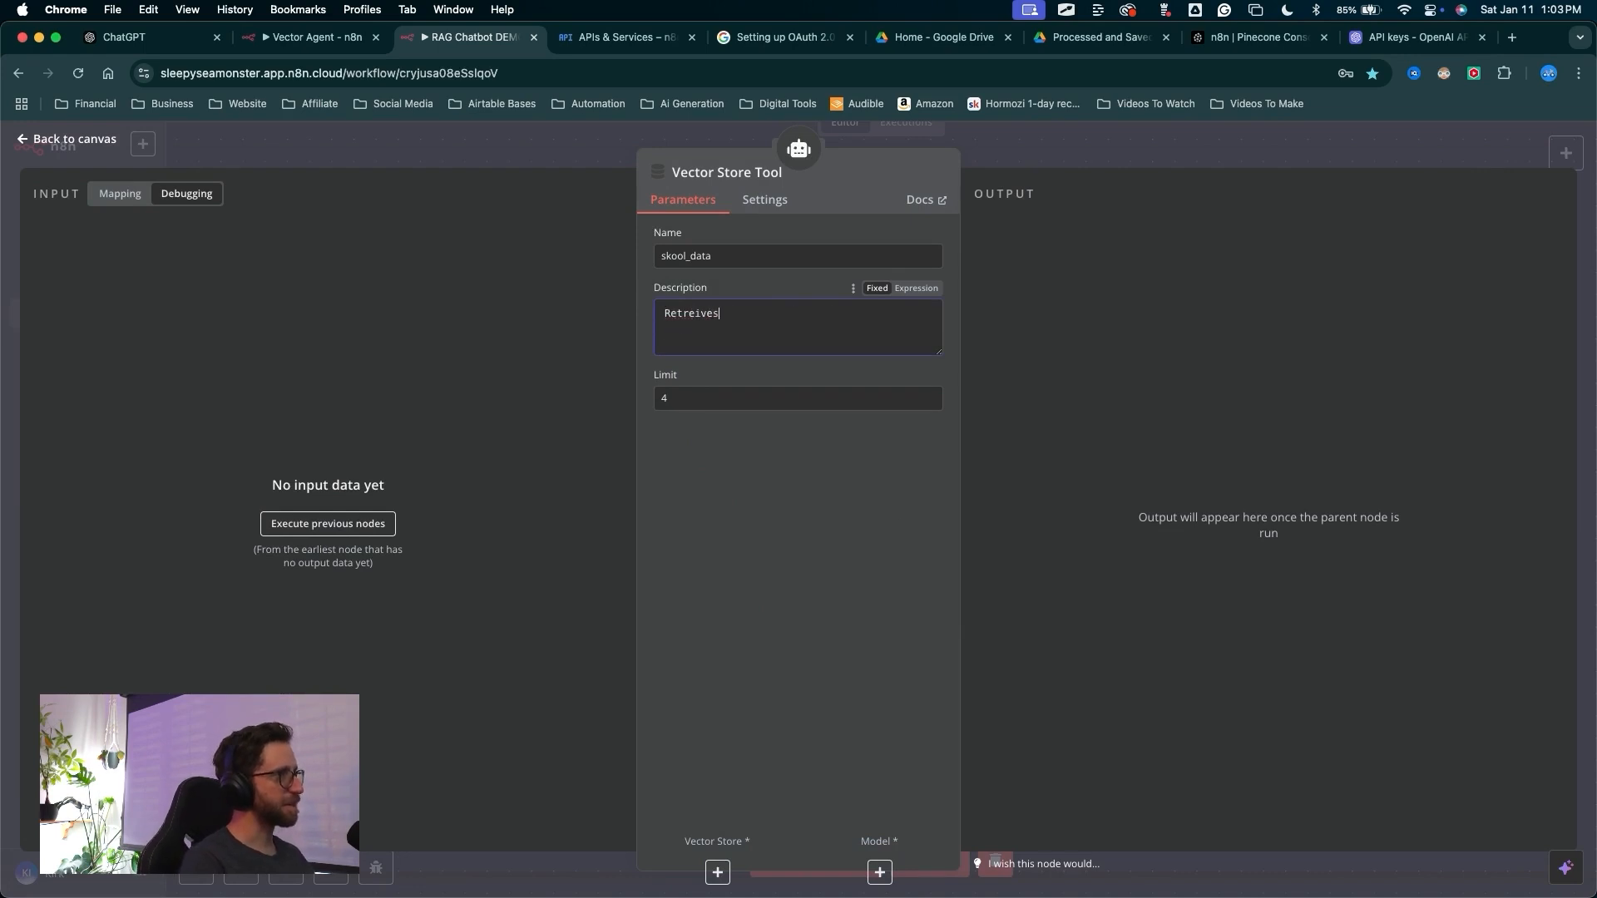
text(ives)
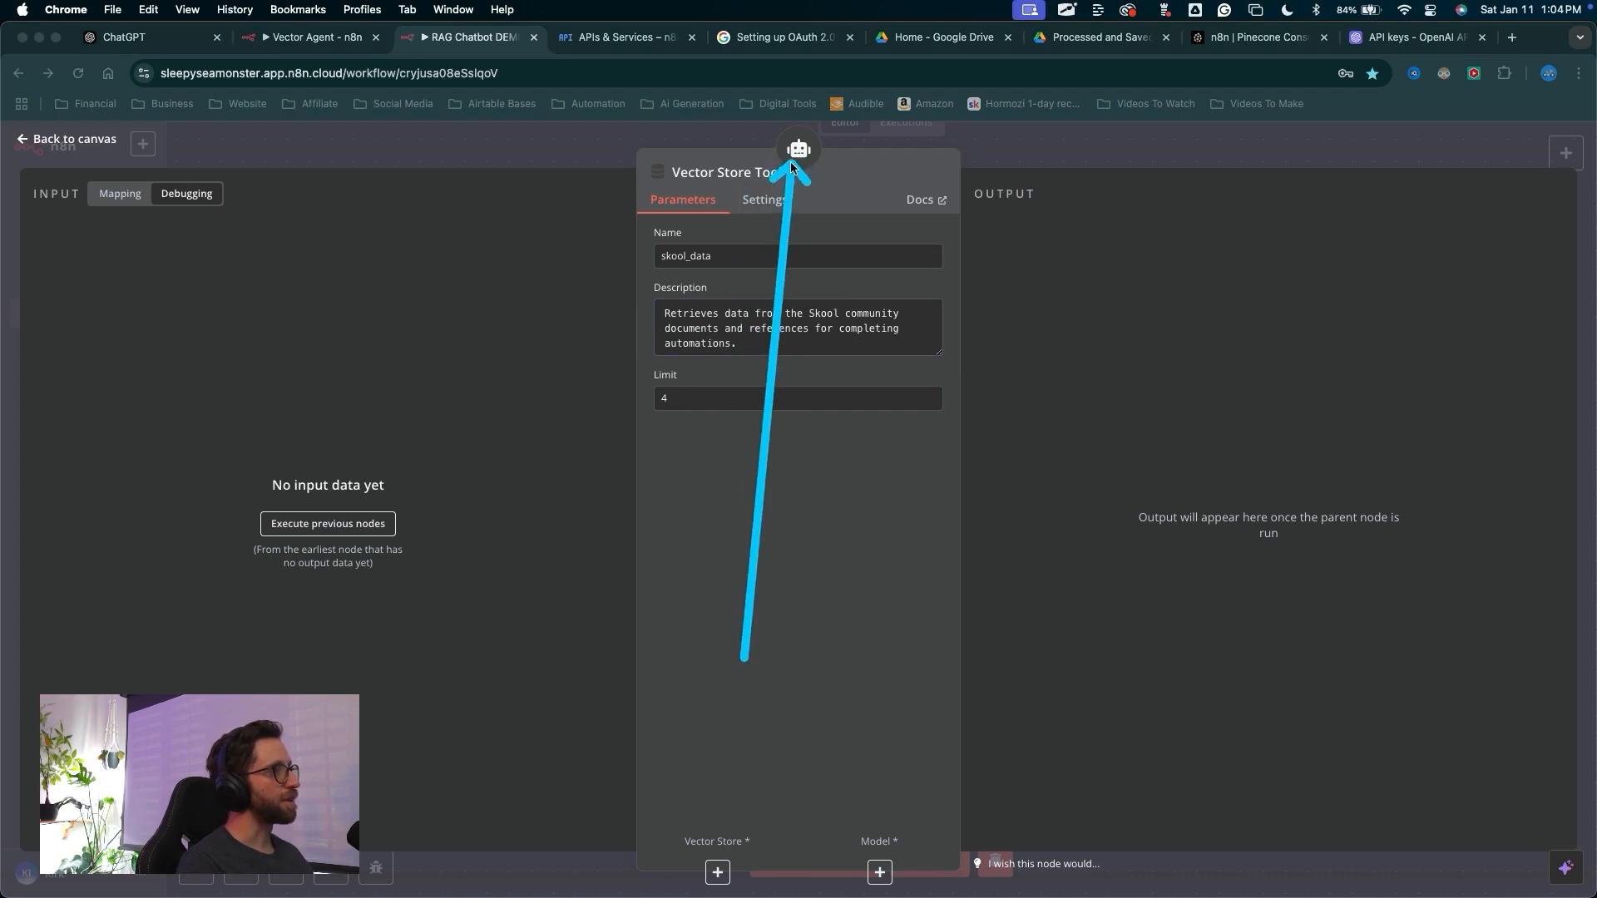
mouse_move(754, 200)
mouse_down()
mouse_move(666, 791)
mouse_move(881, 863)
mouse_move(709, 845)
mouse_move(718, 865)
mouse_up()
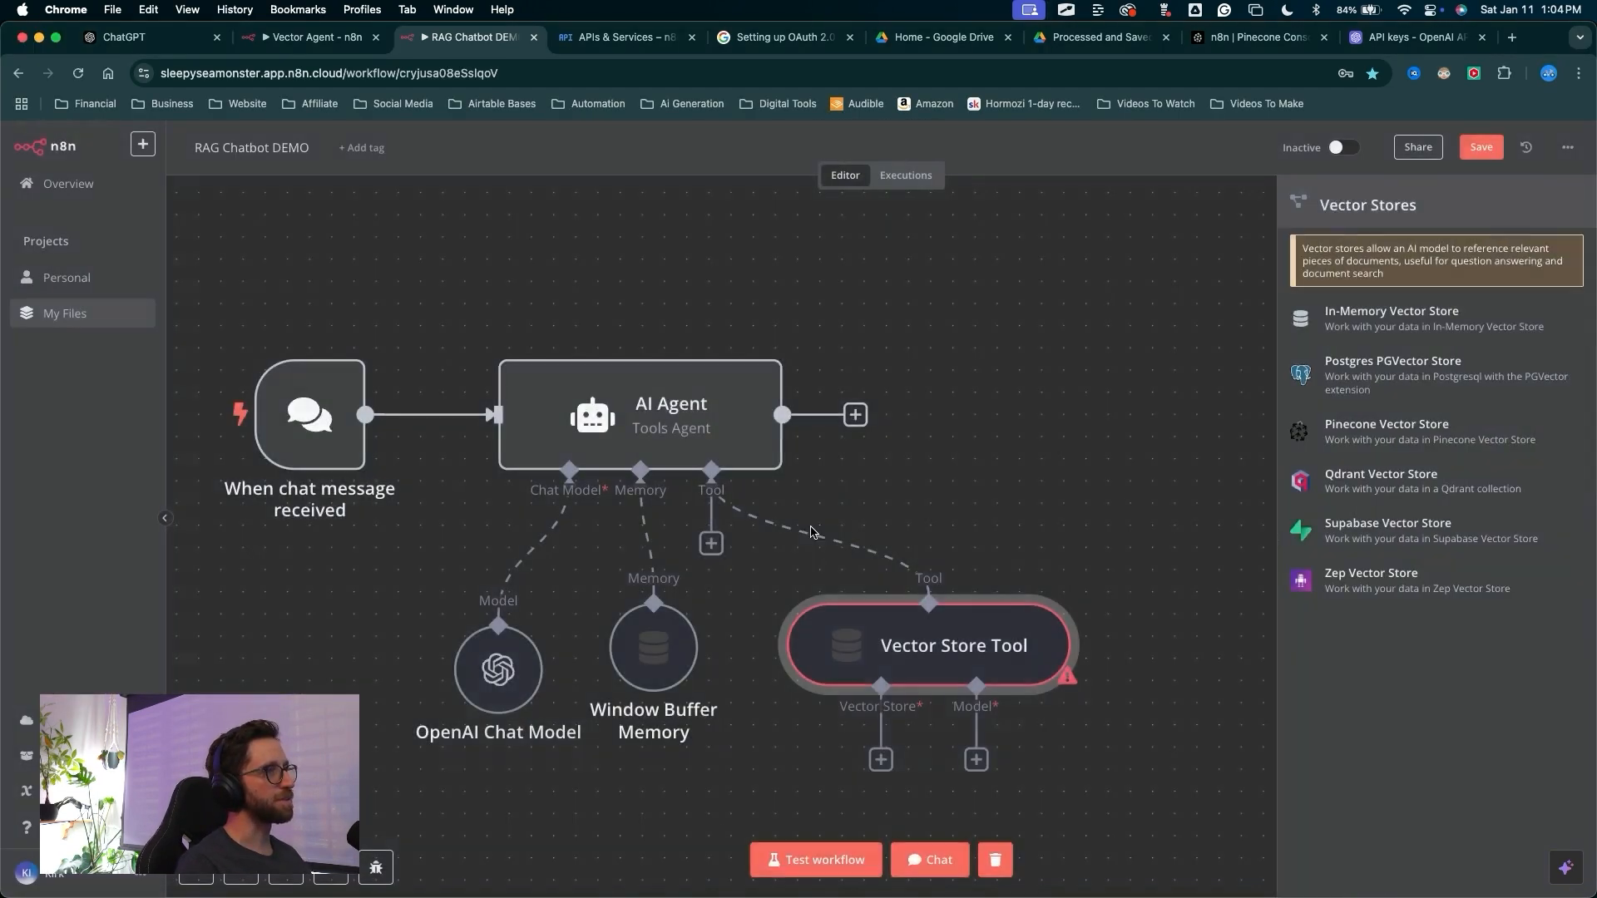
Attach a Pinecone Vector Store to the Vector Store Tool and select the n8n Pinecone index
click(717, 872)
mouse_move(1016, 445)
mouse_down()
mouse_move(1235, 362)
mouse_move(1256, 326)
mouse_move(1321, 347)
mouse_move(1290, 630)
mouse_move(1276, 463)
mouse_move(1290, 438)
mouse_move(1317, 449)
mouse_up()
click(1357, 448)
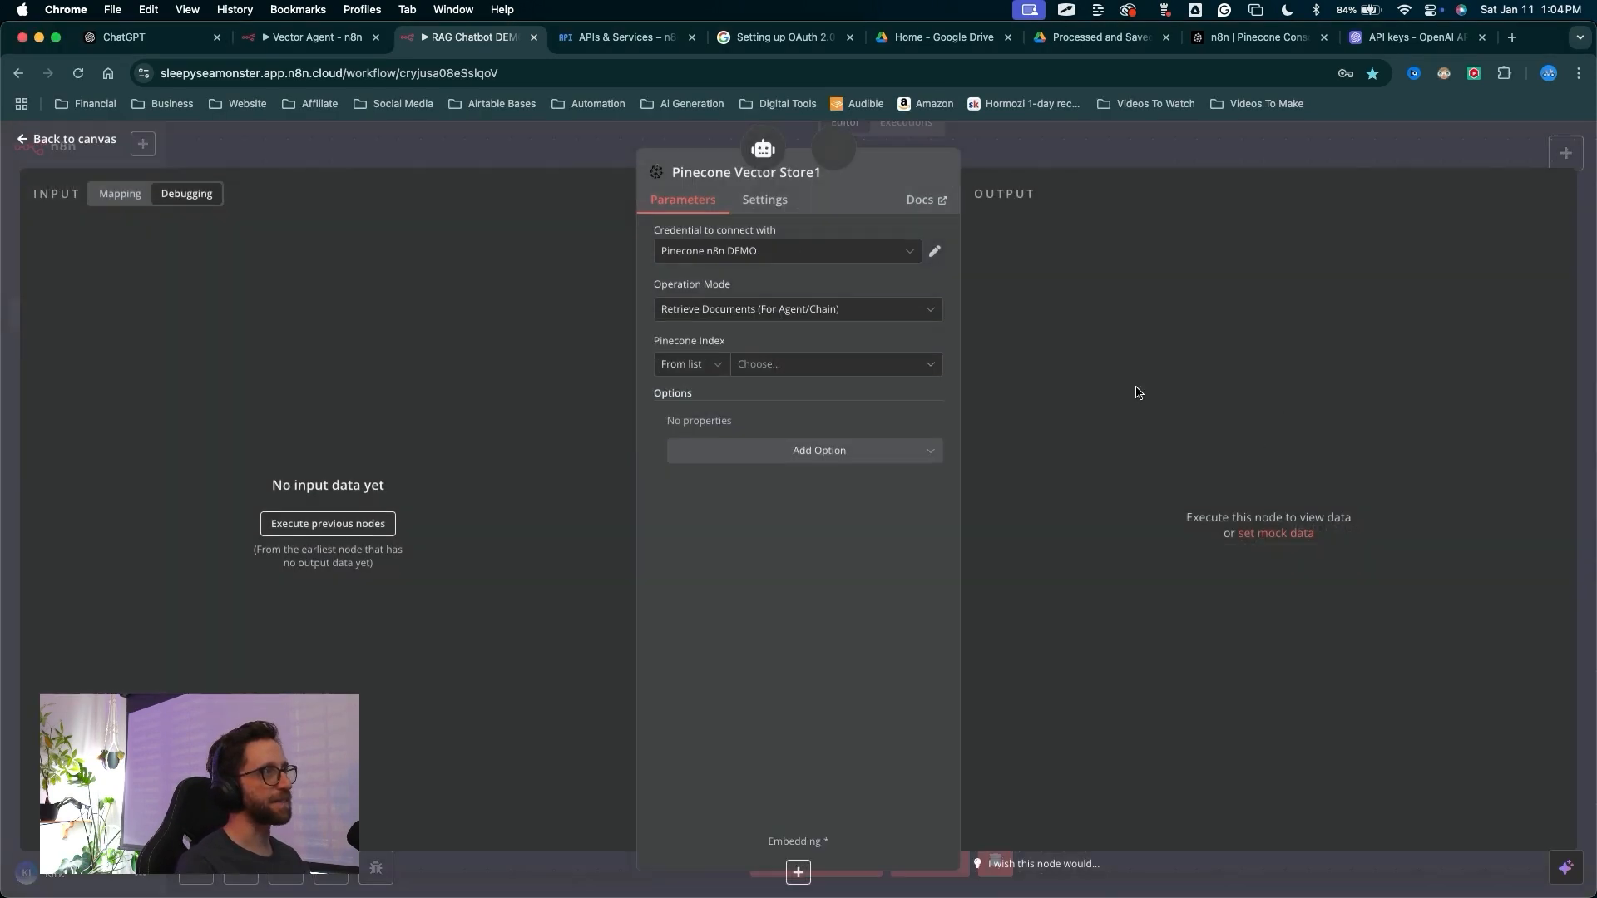
mouse_move(349, 293)
mouse_down()
mouse_move(604, 218)
mouse_move(635, 246)
mouse_move(669, 231)
mouse_move(640, 249)
mouse_move(657, 341)
mouse_up()
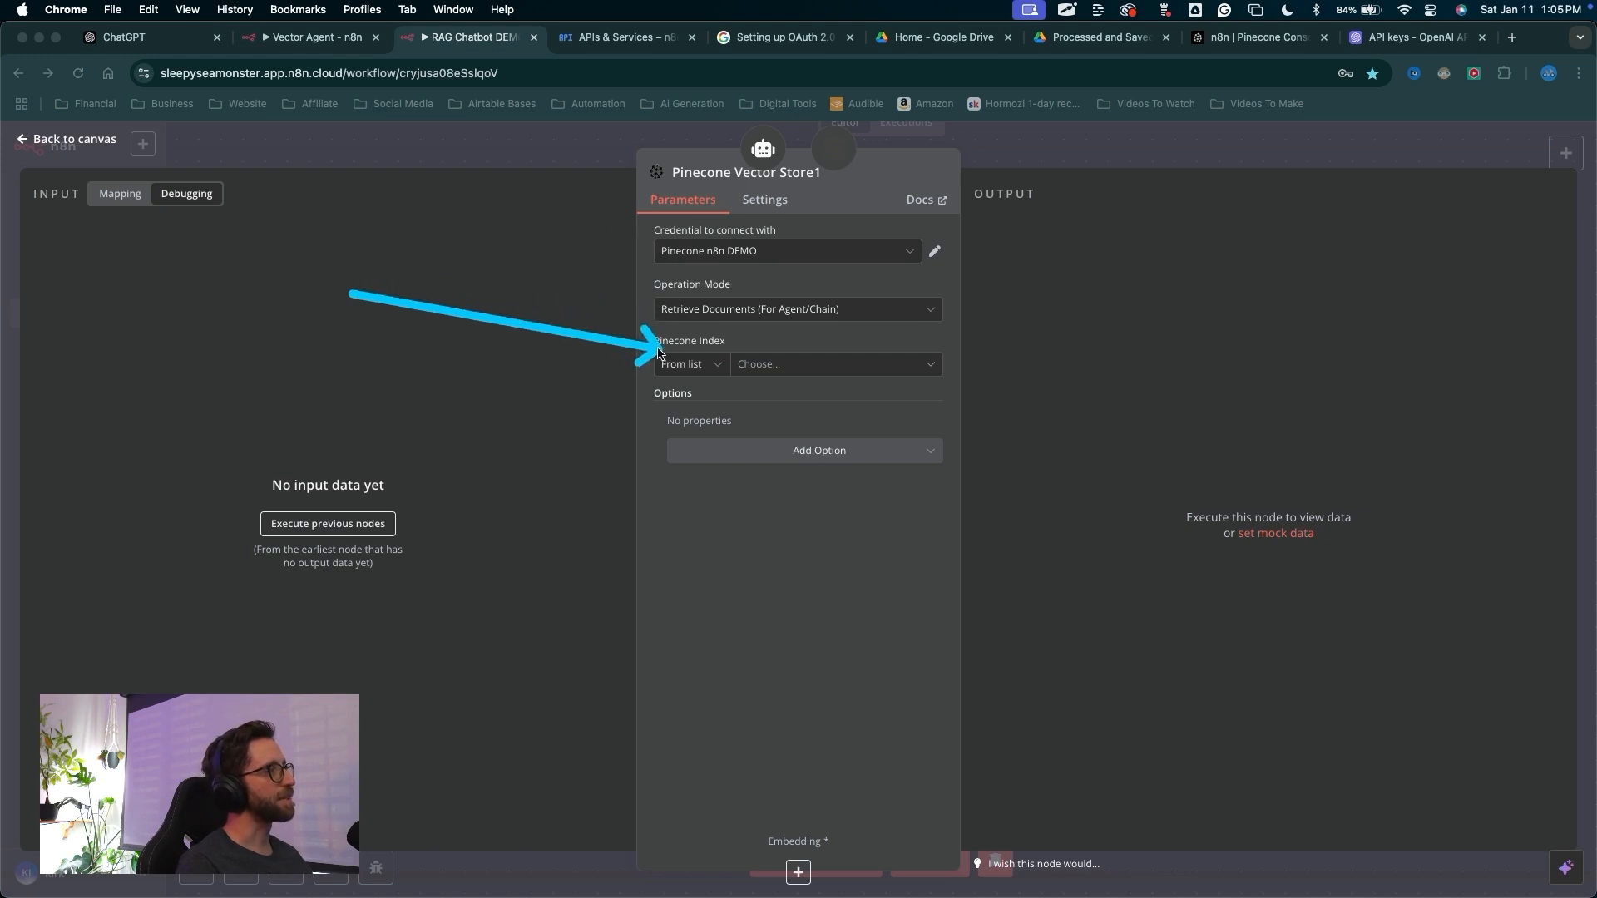
click(755, 369)
click(688, 406)
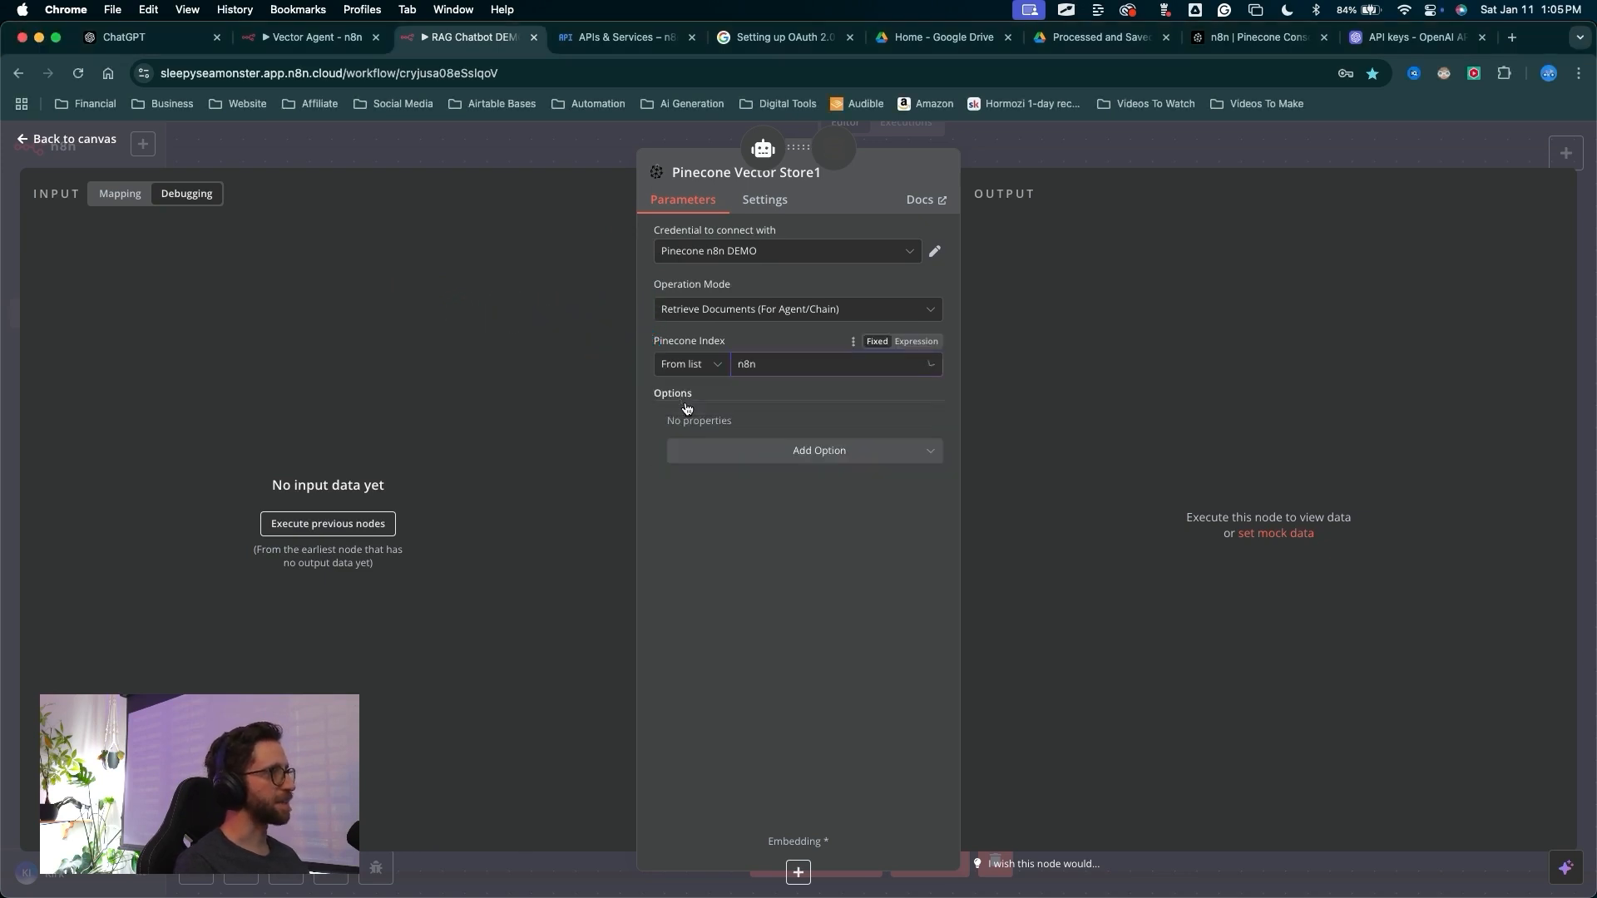
Add the Pinecone Namespace option to the Pinecone vector store
drag(756, 659, 789, 457)
click(790, 454)
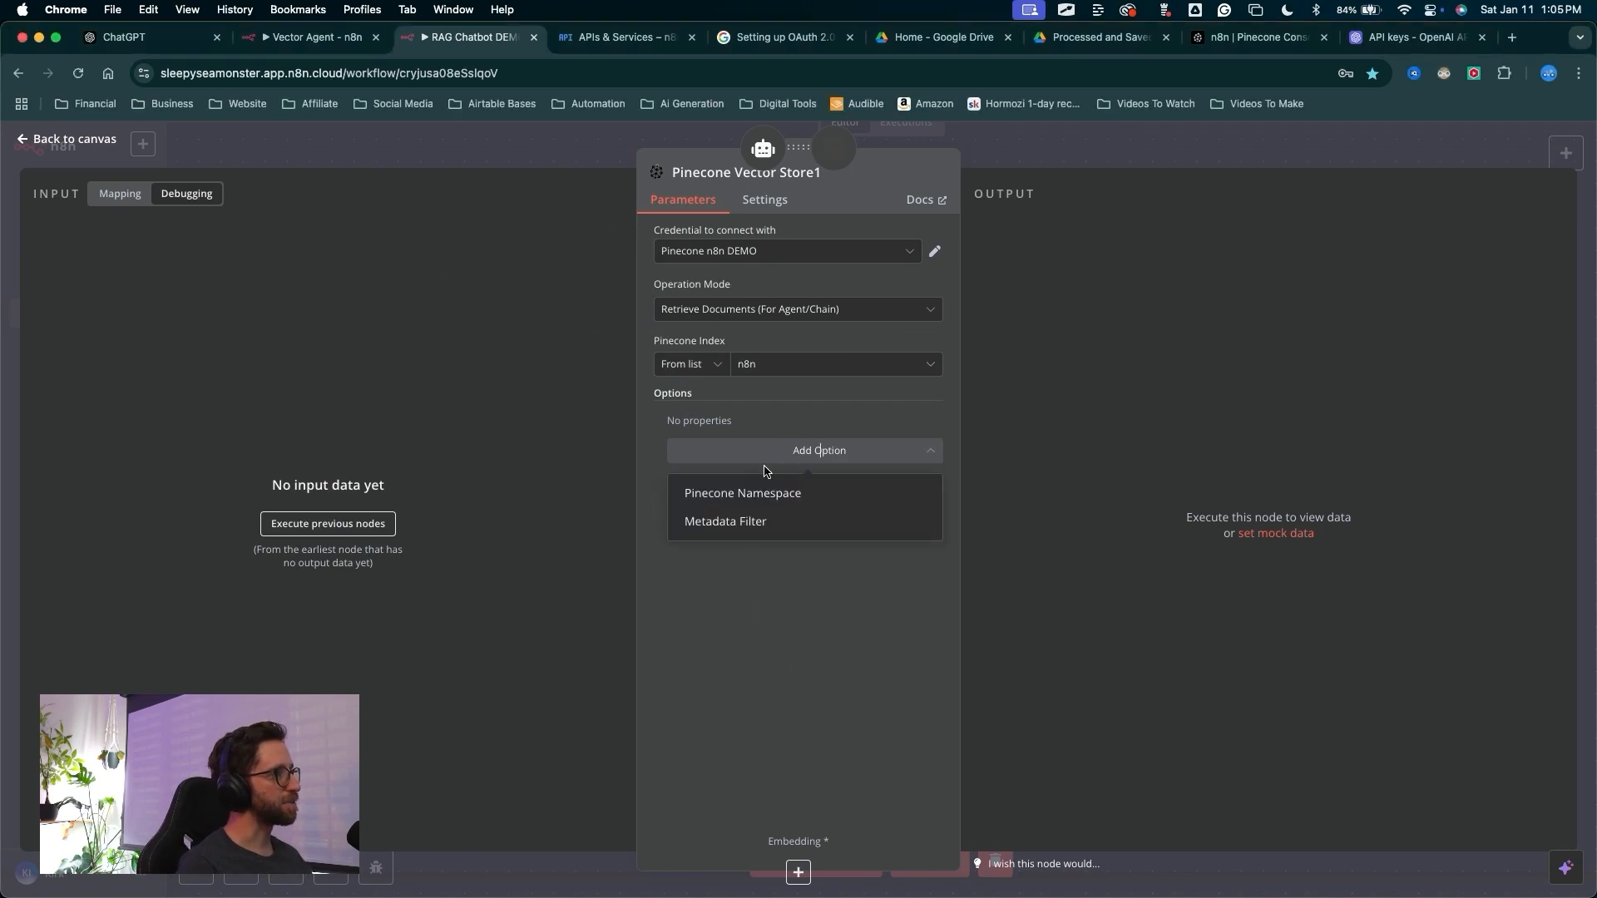
click(742, 493)
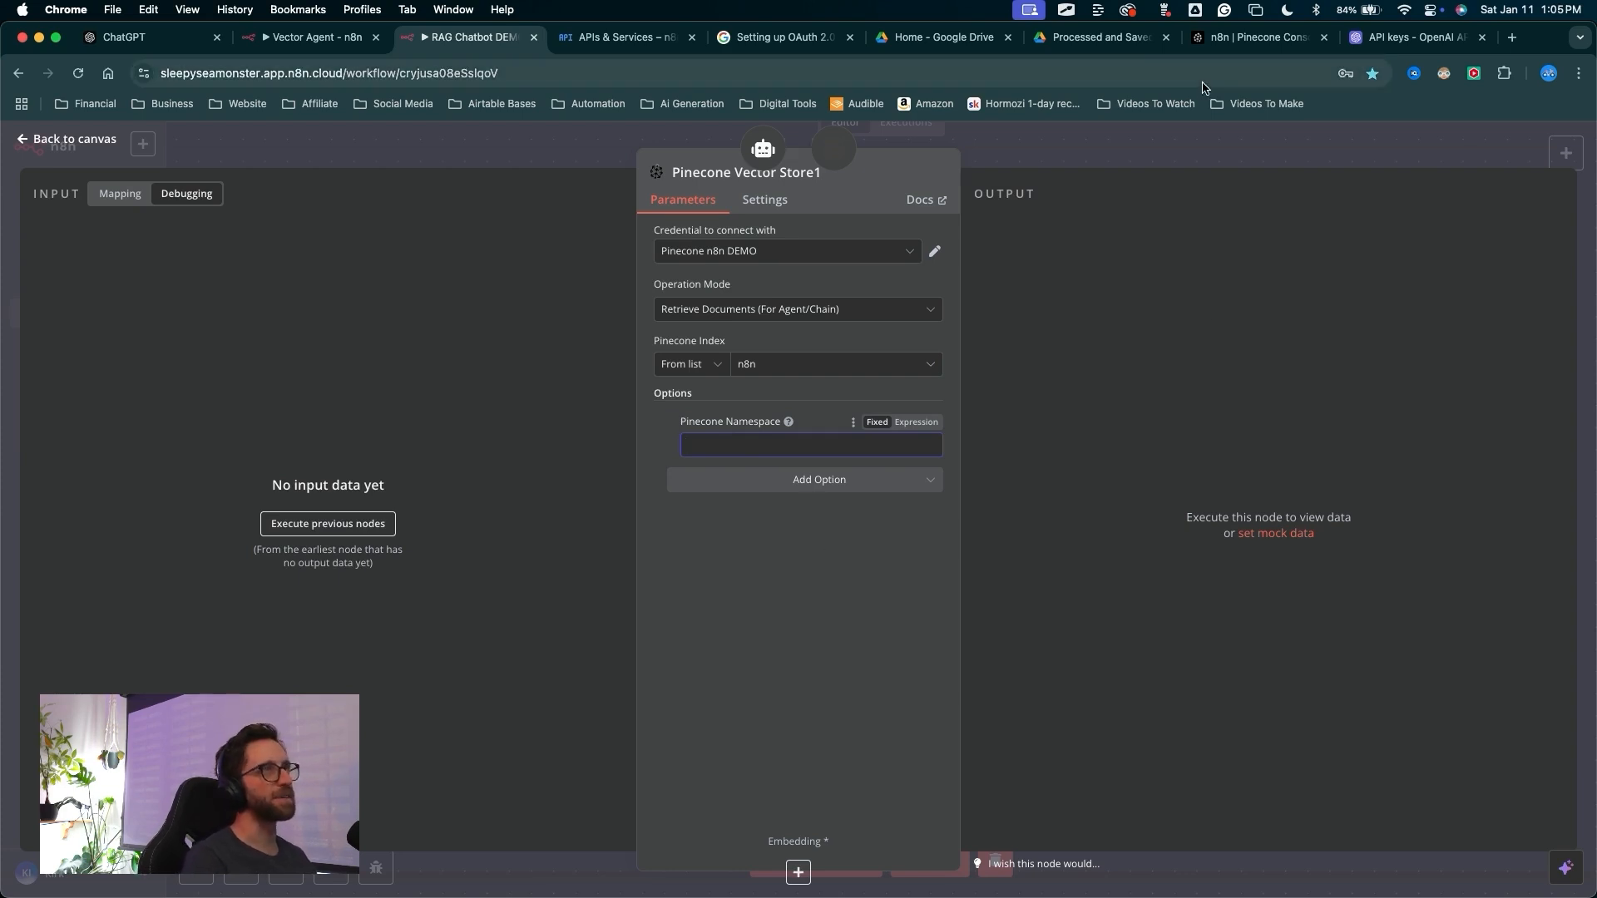
Copy the namespace name RAG chat DEMO from the Pinecone index page and enter it as the Pinecone Namespace
click(1252, 37)
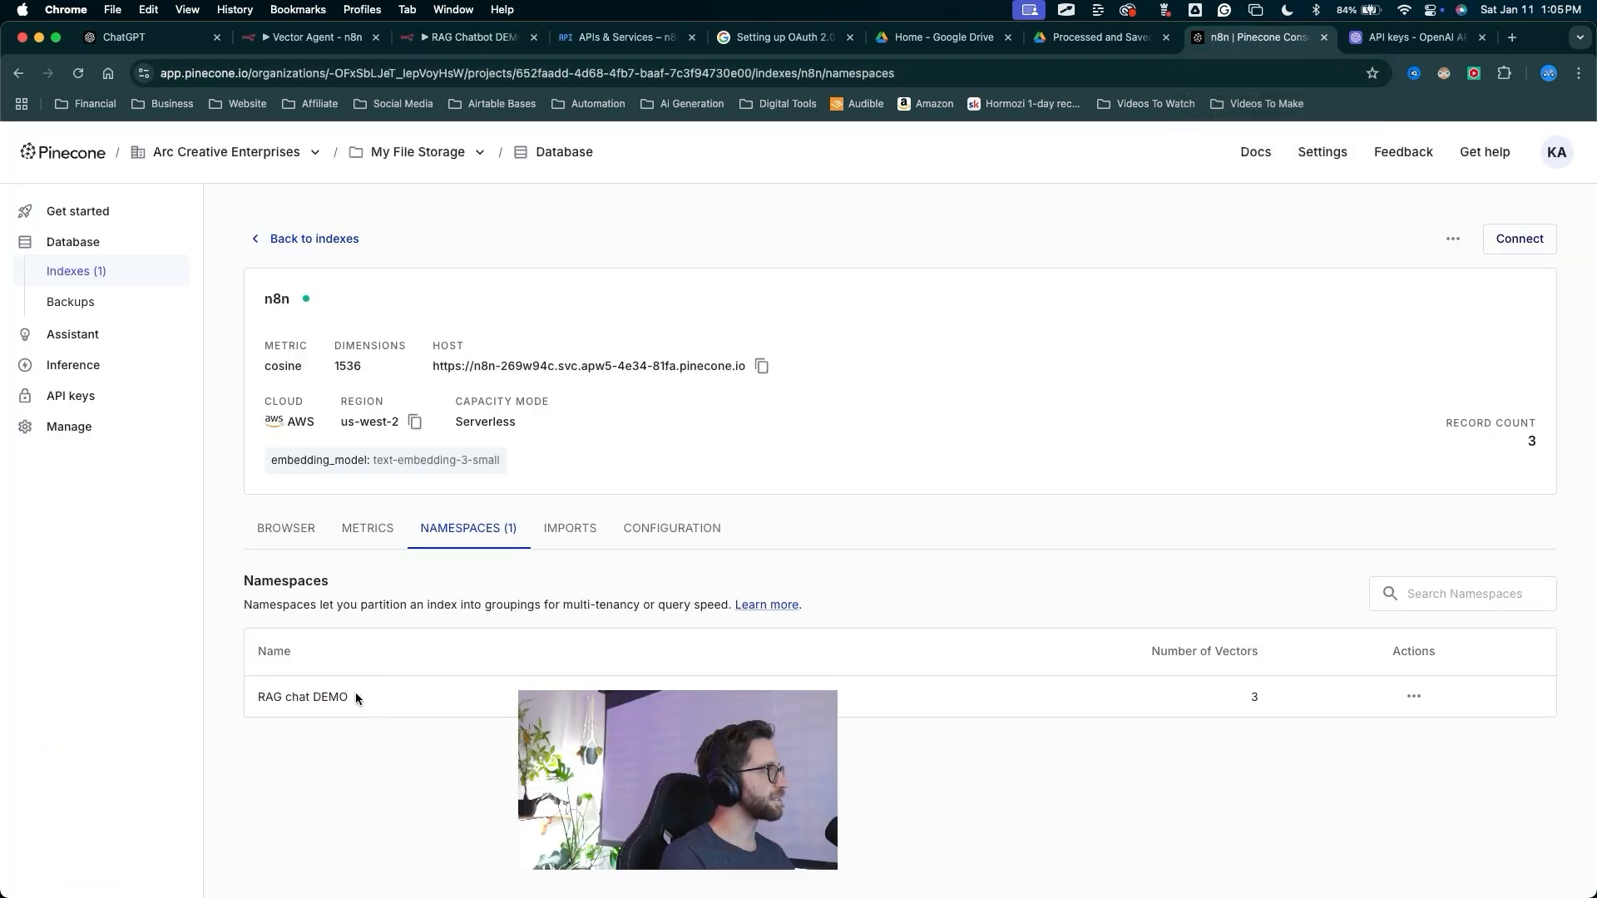
drag(356, 696, 250, 698)
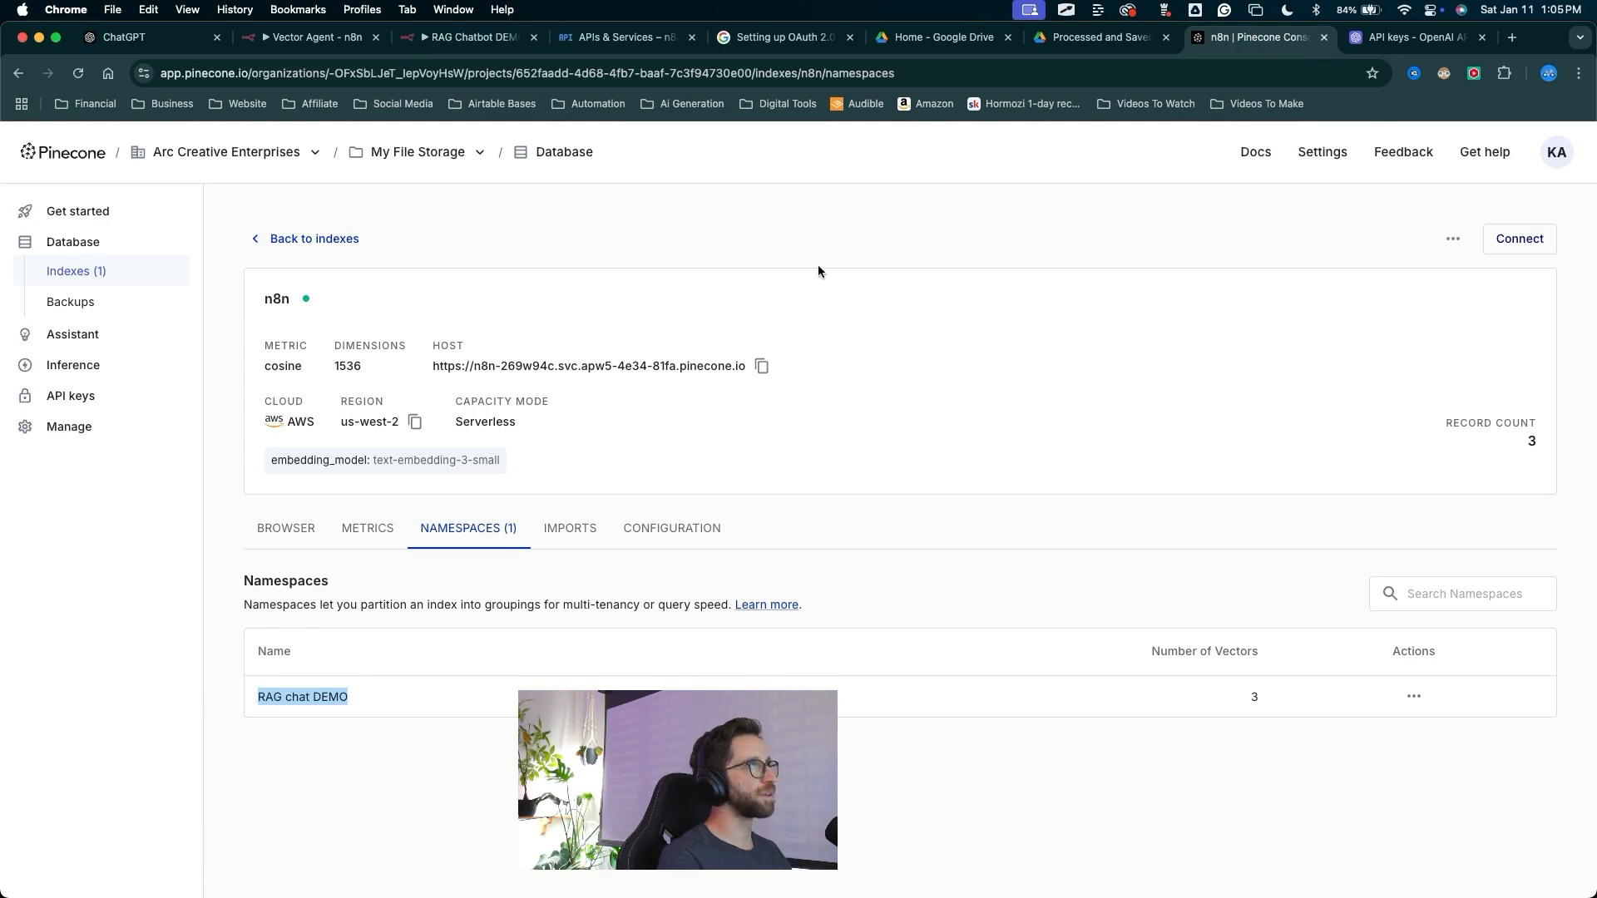
click(488, 38)
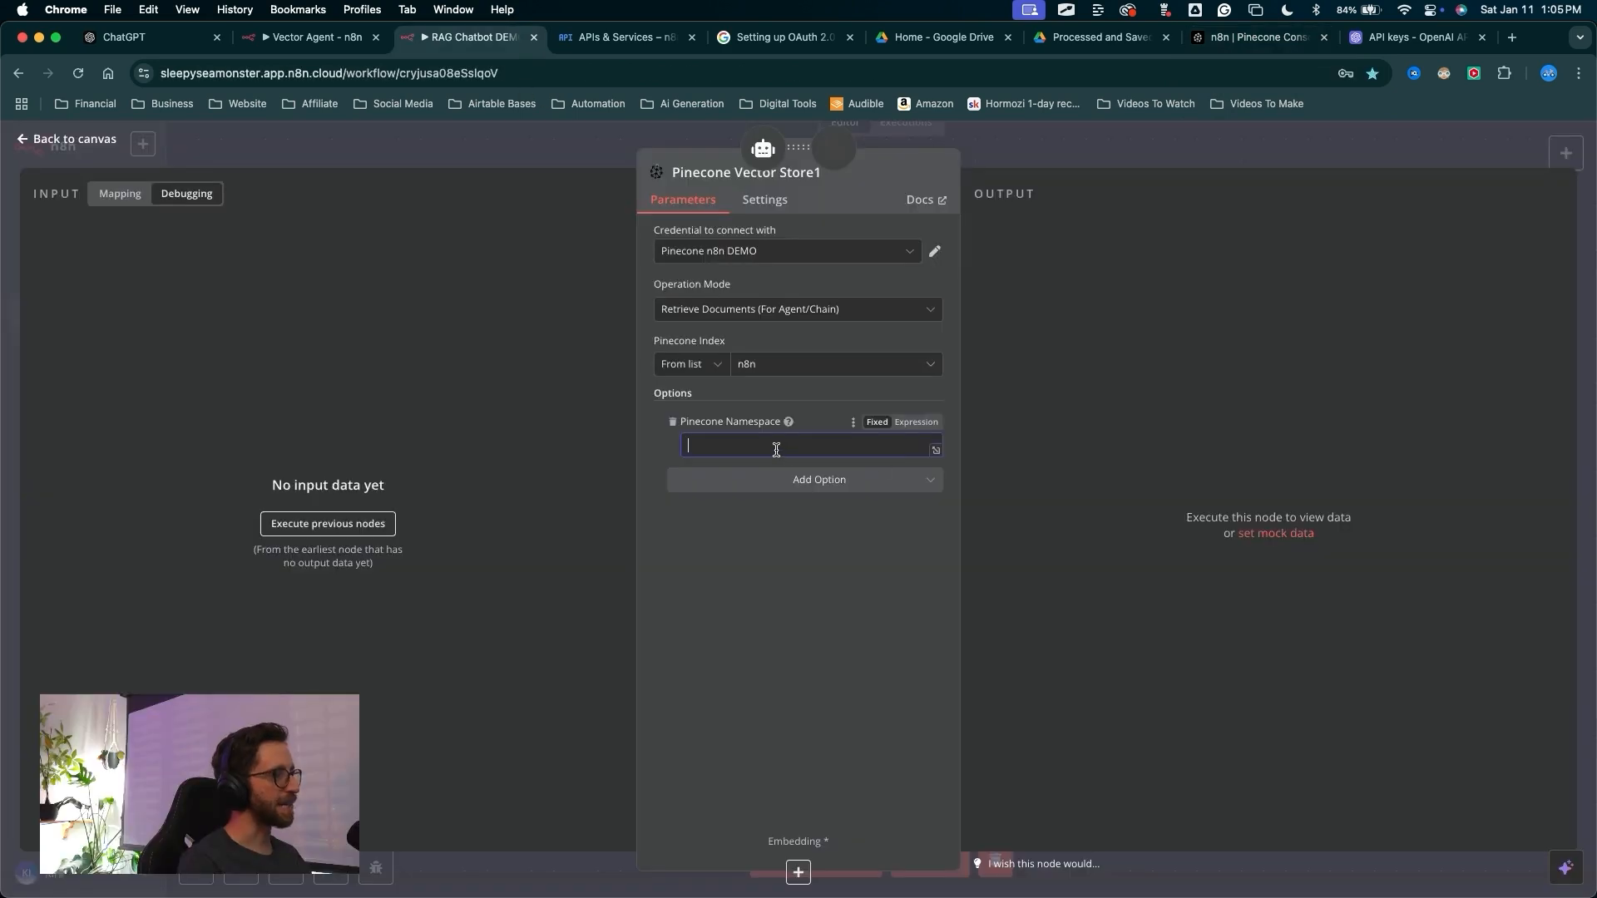
key(ctrl+a)
mouse_move(742, 731)
mouse_down()
mouse_move(656, 499)
mouse_move(963, 194)
mouse_move(700, 531)
mouse_move(926, 425)
mouse_move(686, 529)
mouse_move(913, 392)
mouse_move(713, 510)
mouse_up()
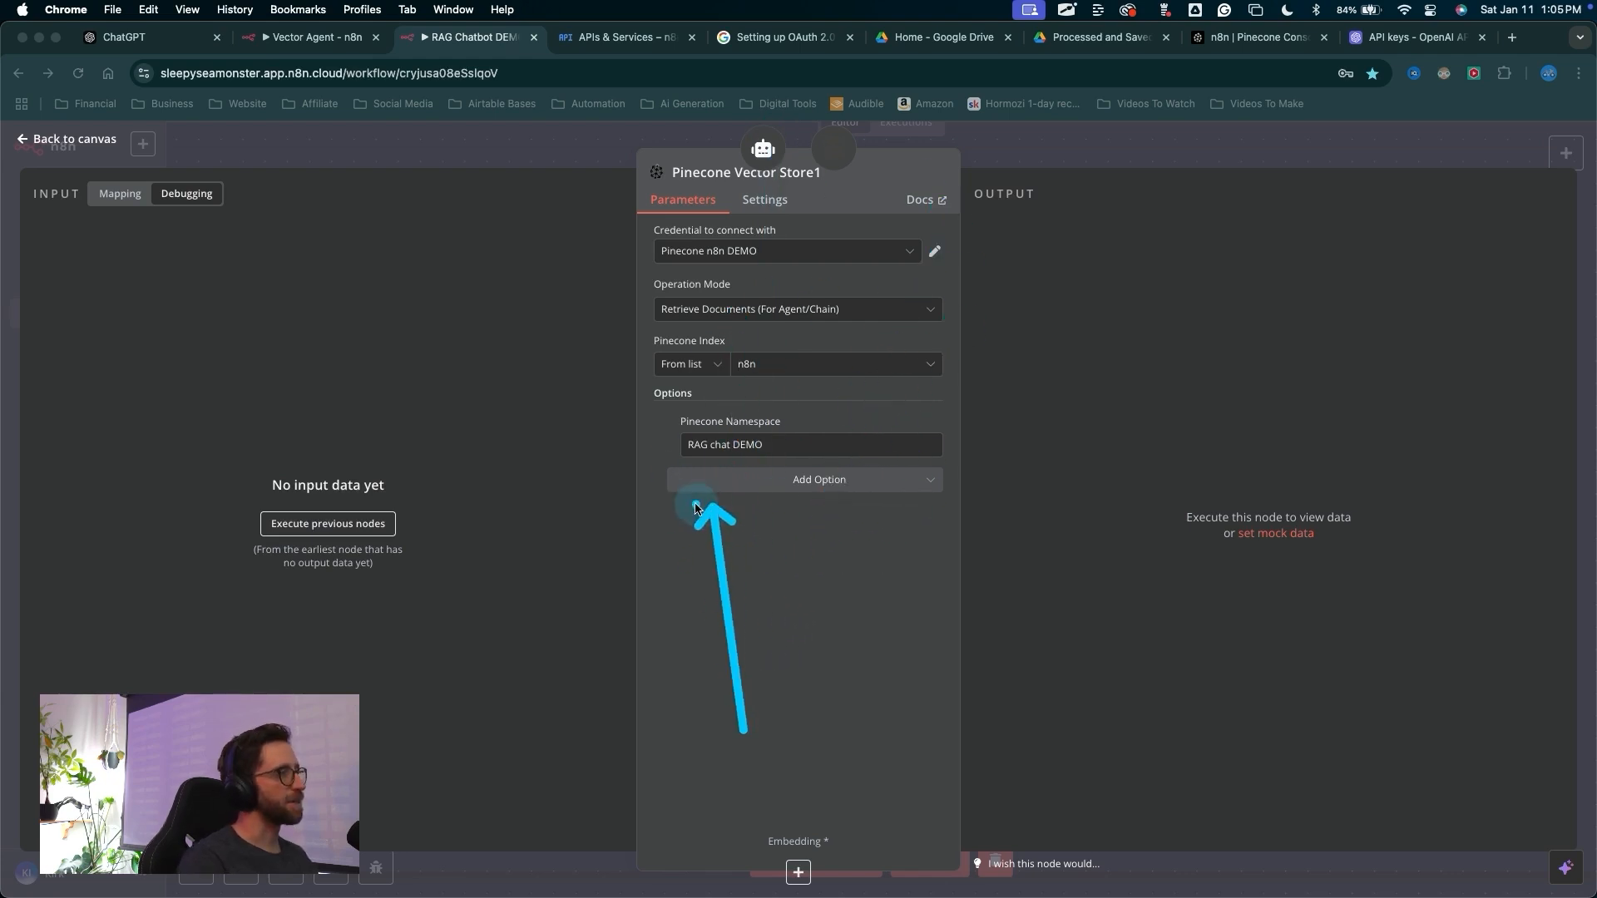
key(Escape)
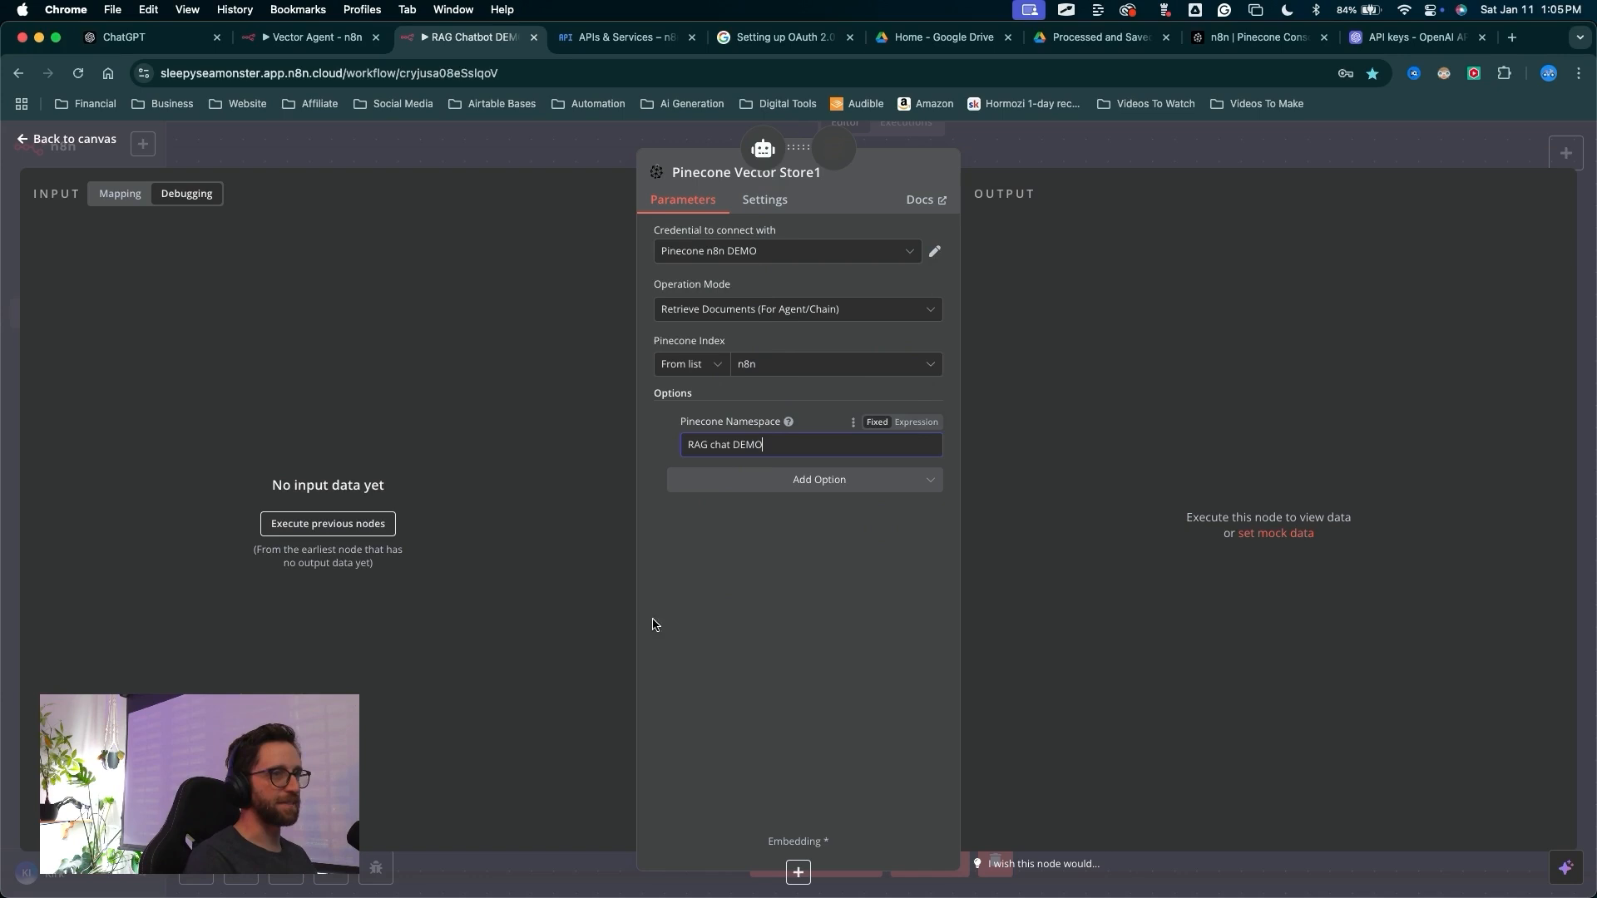
Rename the Pinecone vector store node to RAG chat DEMO and return to the canvas
key(ctrl+a)
mouse_move(791, 599)
mouse_down()
mouse_move(820, 162)
mouse_move(815, 175)
mouse_up()
key(Escape)
click(687, 173)
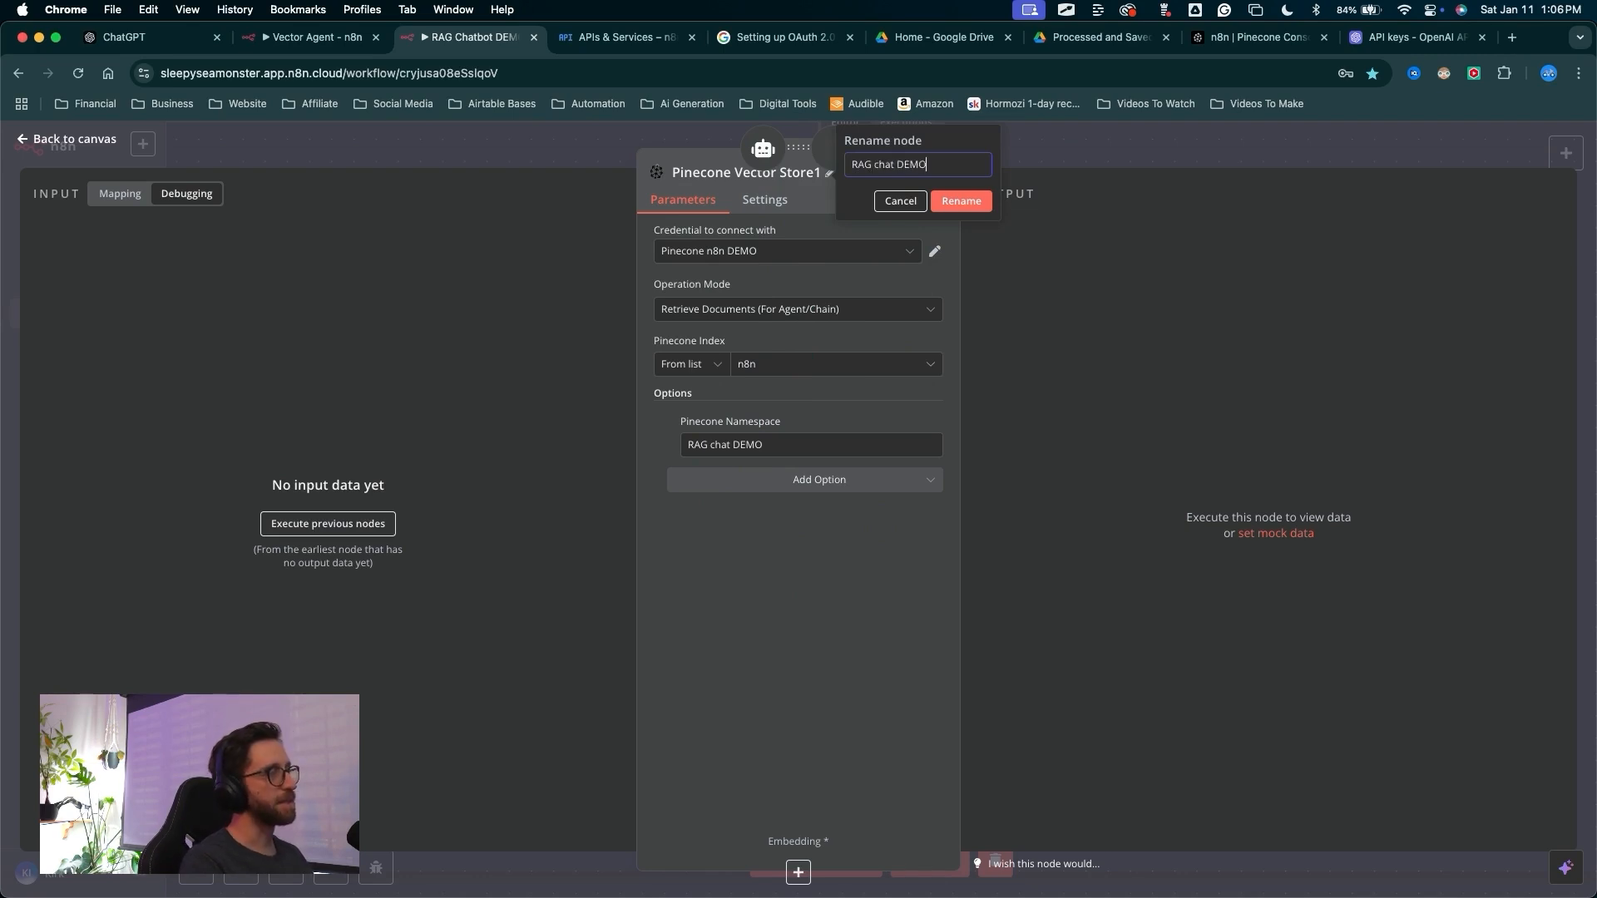
click(954, 211)
key(ctrl+a)
mouse_move(1179, 360)
mouse_down()
mouse_move(1222, 582)
mouse_move(1312, 624)
mouse_move(1245, 606)
mouse_move(1337, 613)
mouse_move(1264, 586)
mouse_move(1265, 602)
mouse_up()
key(Escape)
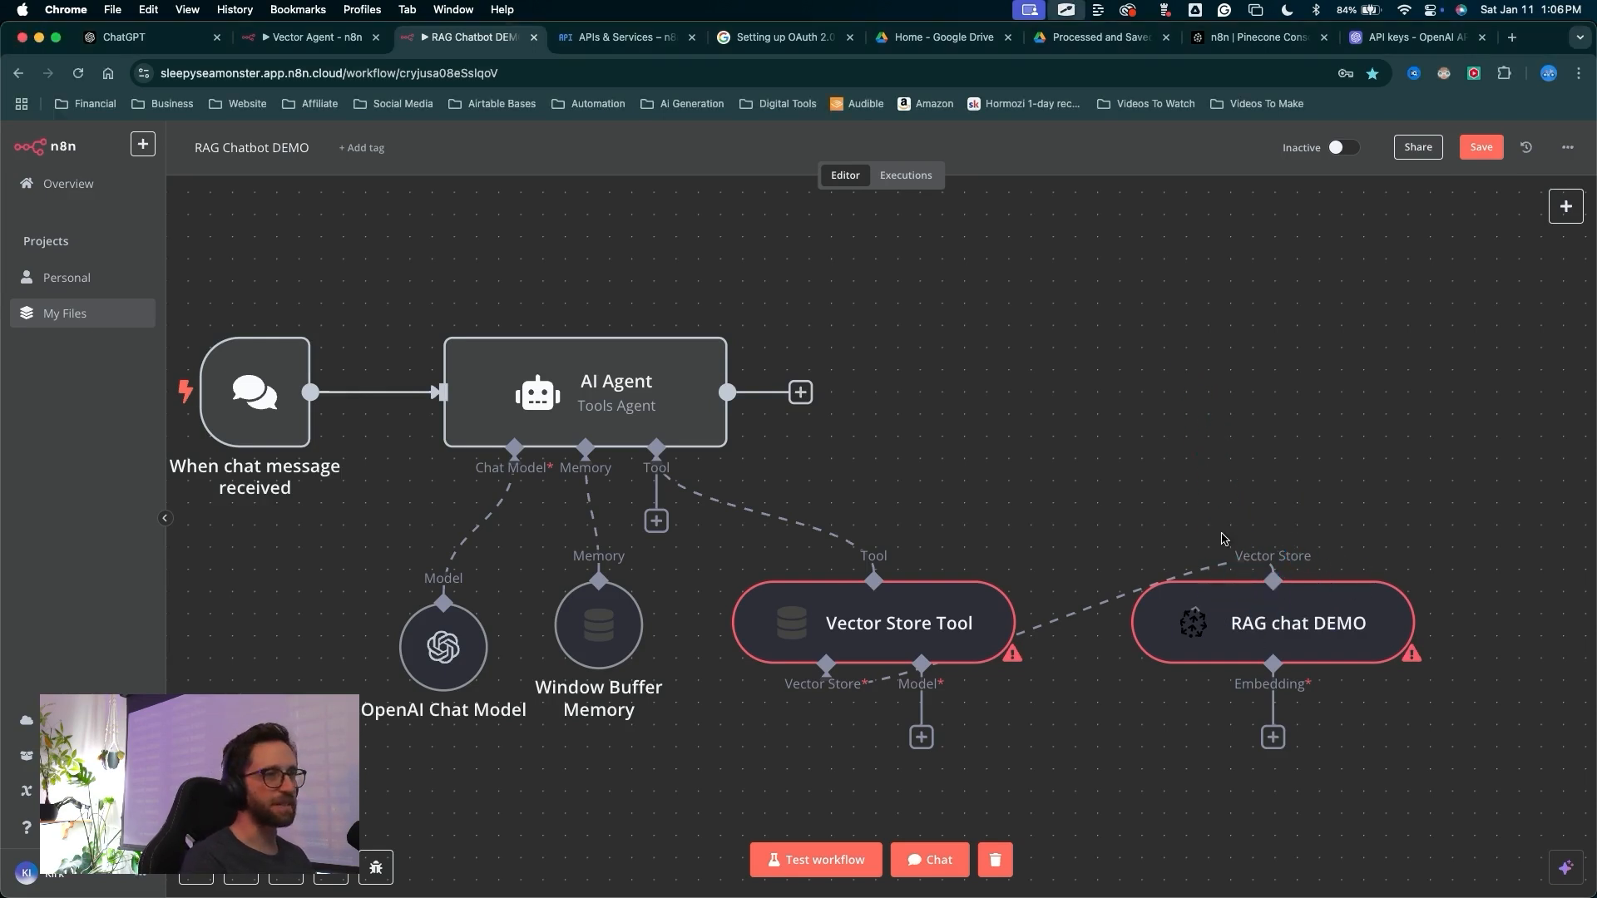
Move the RAG chat DEMO node beneath the Vector Store Tool
scroll(1083, 637, down, 5)
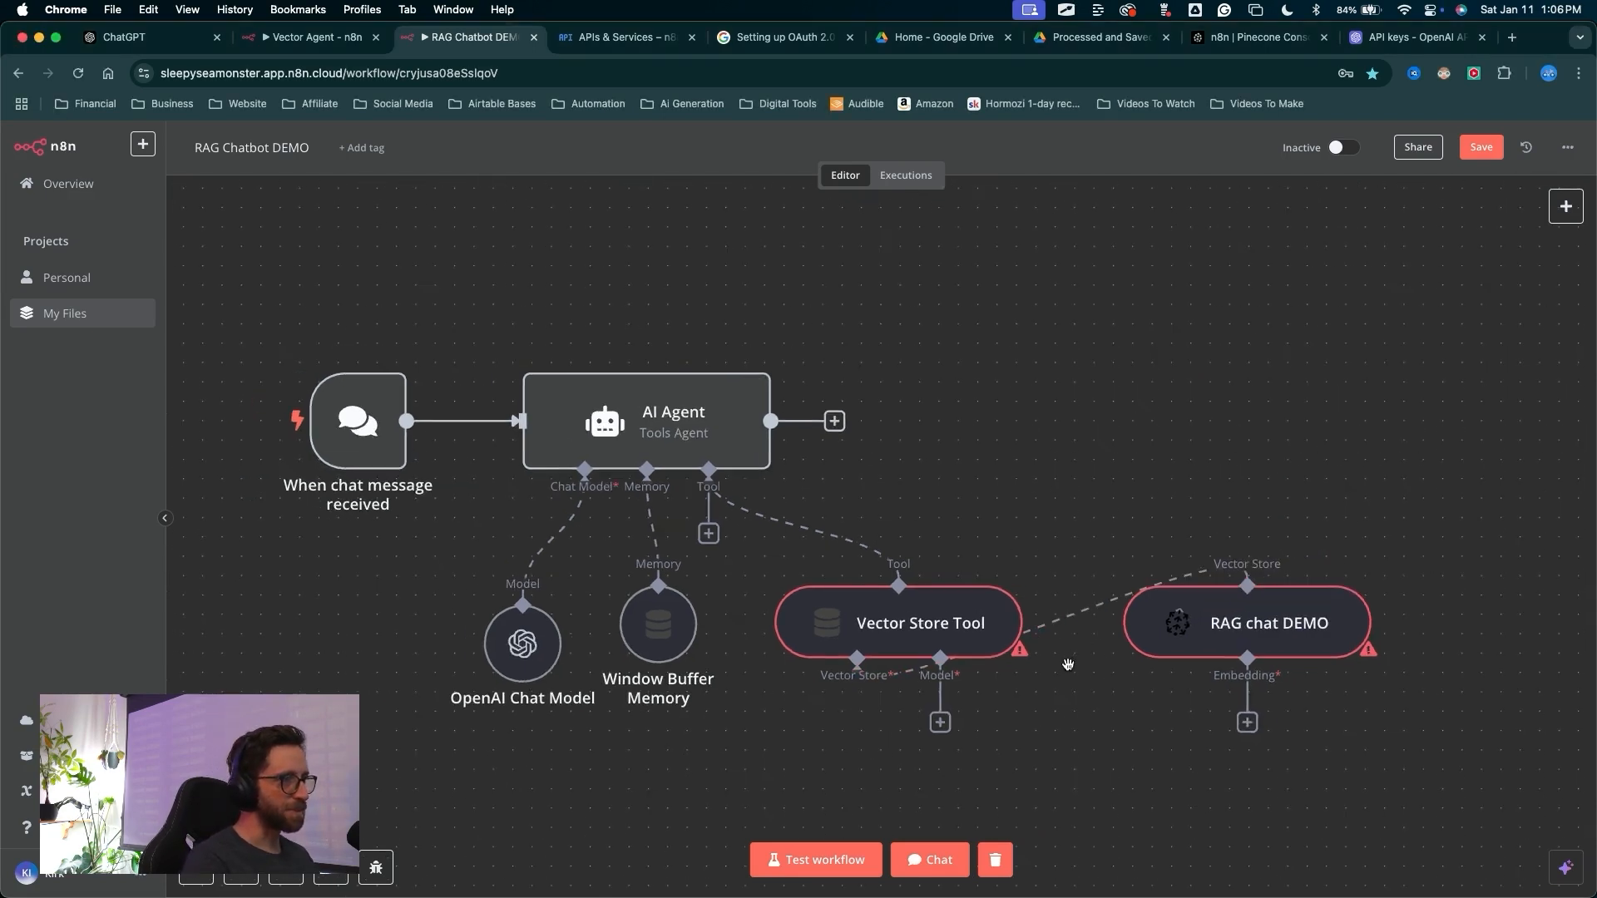
scroll(1056, 582, down, 3)
drag(1096, 429, 814, 566)
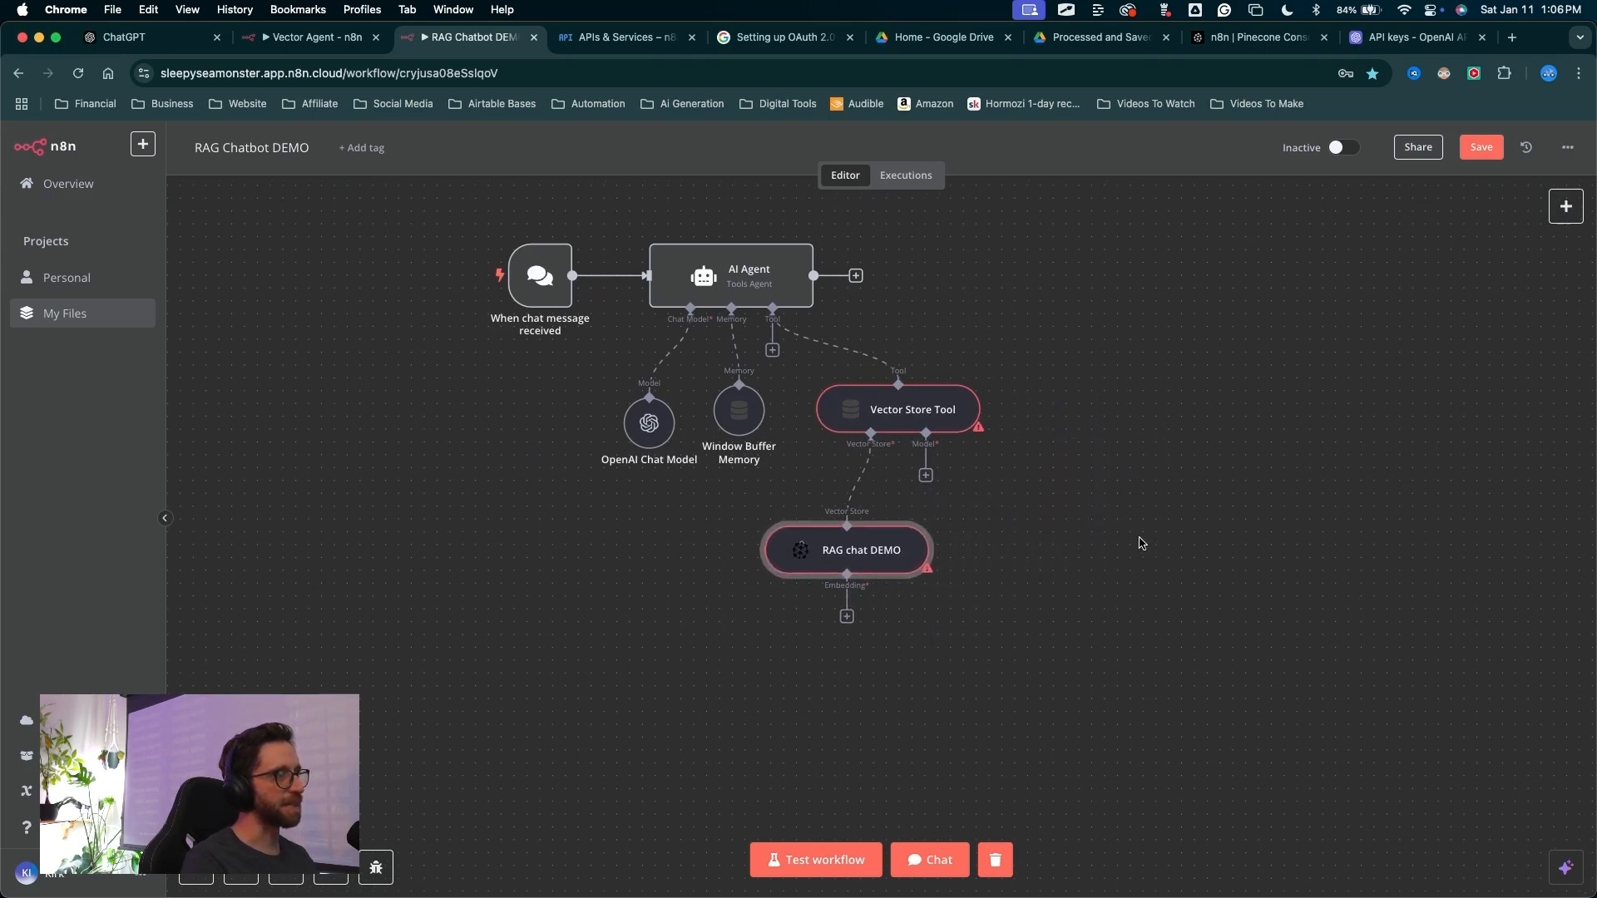
mouse_move(1152, 597)
mouse_down()
mouse_move(909, 421)
mouse_move(969, 466)
mouse_up()
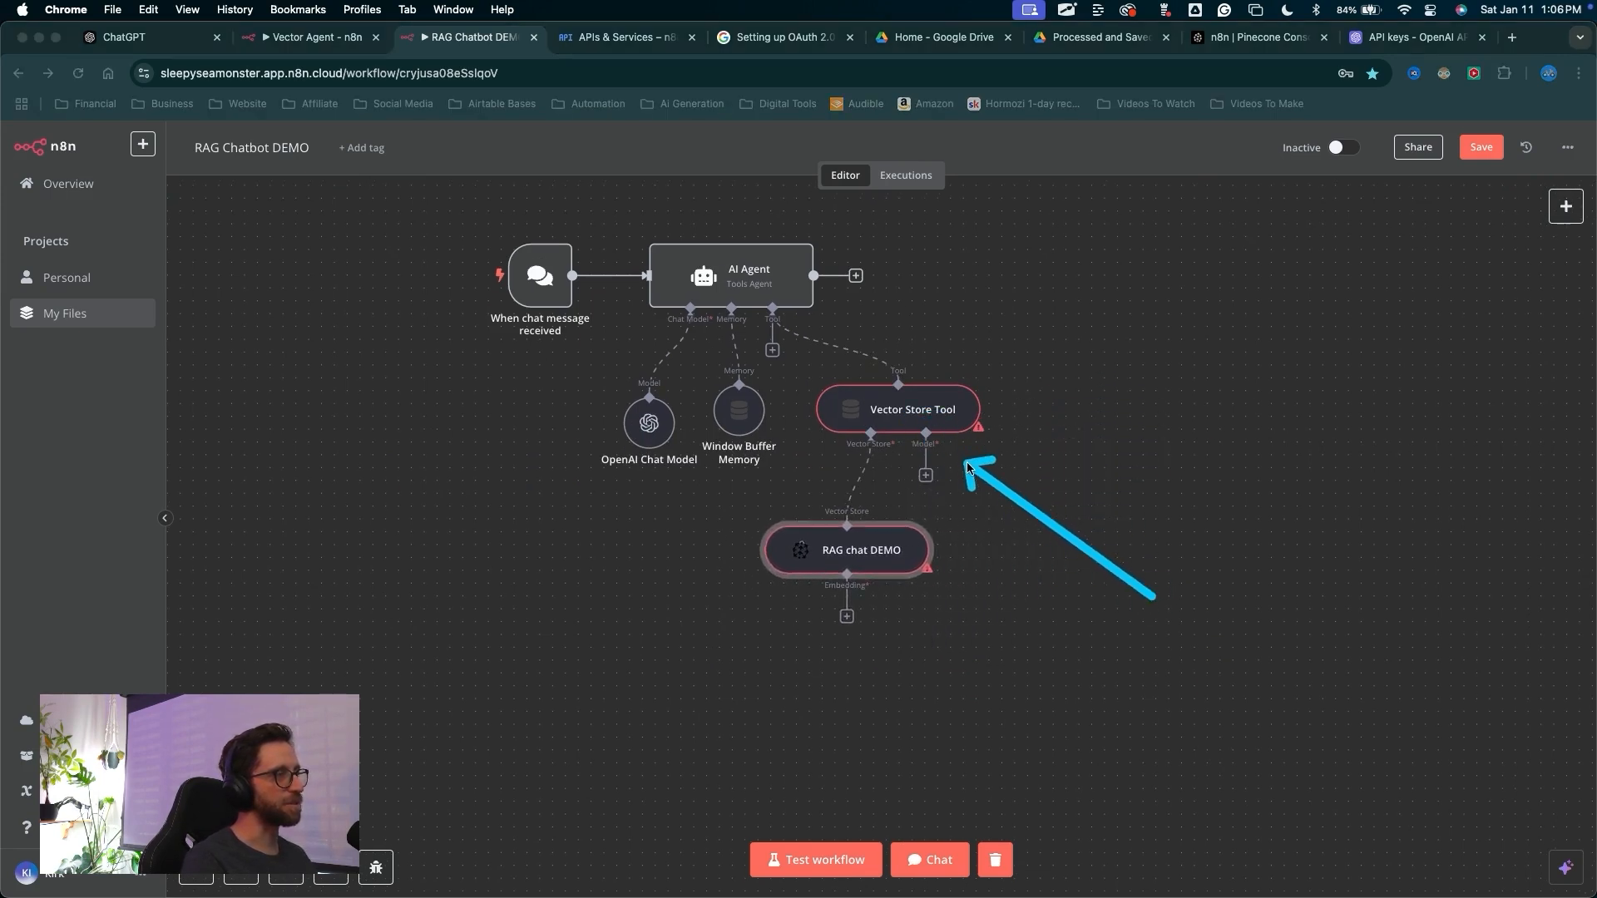
Attach an OpenAI Chat Model to the Vector Store Tool's model input
click(924, 447)
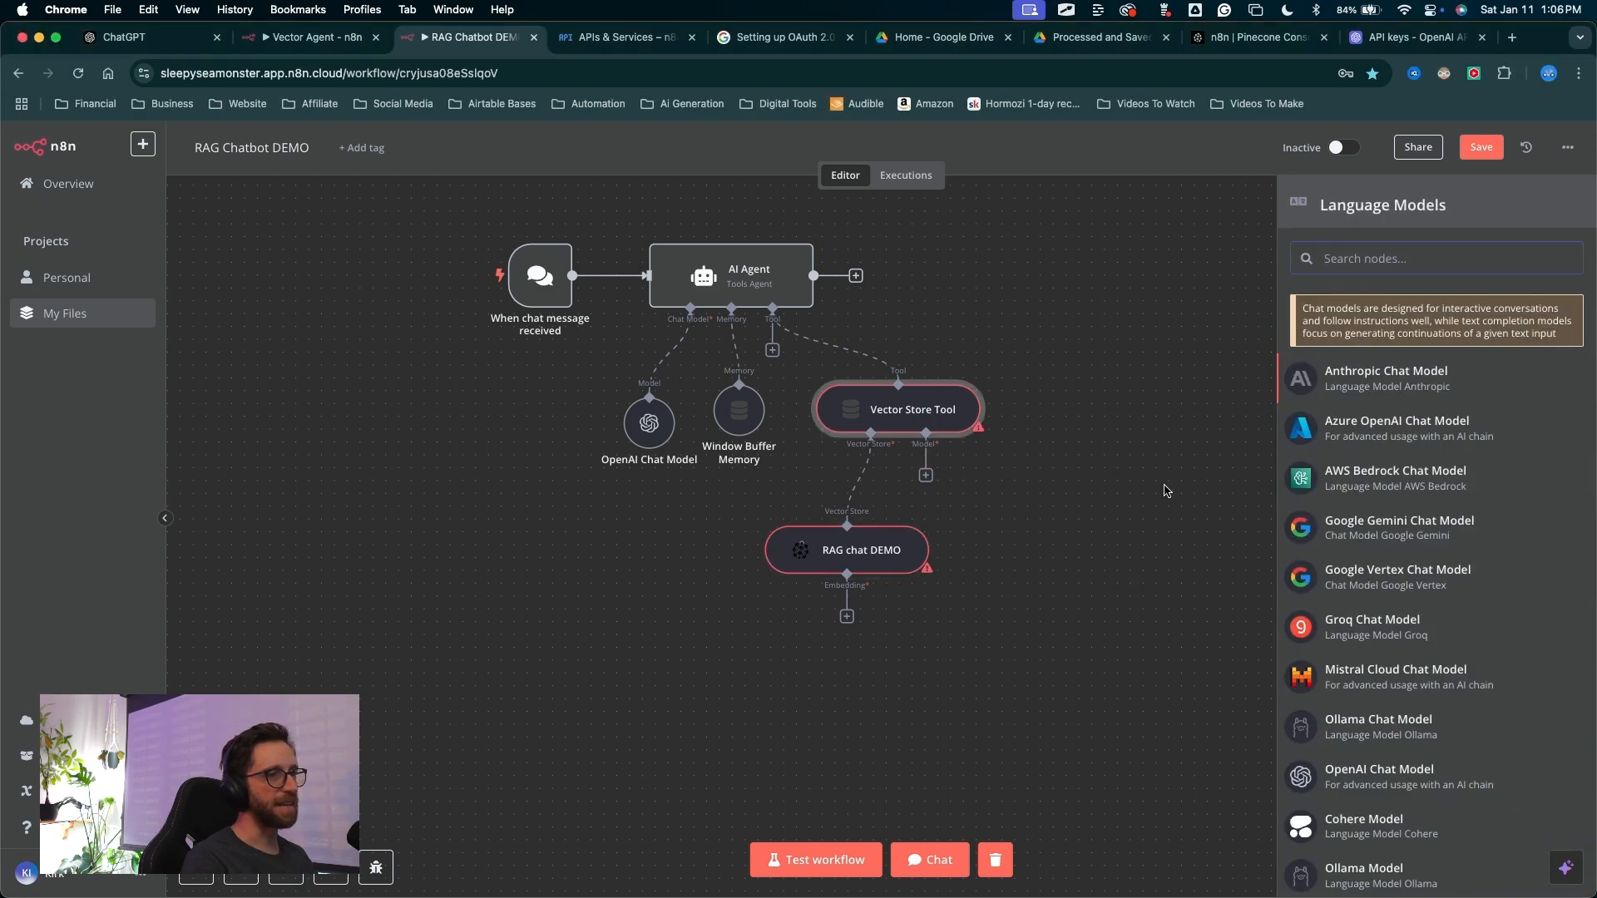
mouse_move(1112, 515)
mouse_down()
mouse_move(1236, 417)
mouse_move(1229, 856)
mouse_move(1247, 420)
mouse_move(1258, 765)
mouse_up()
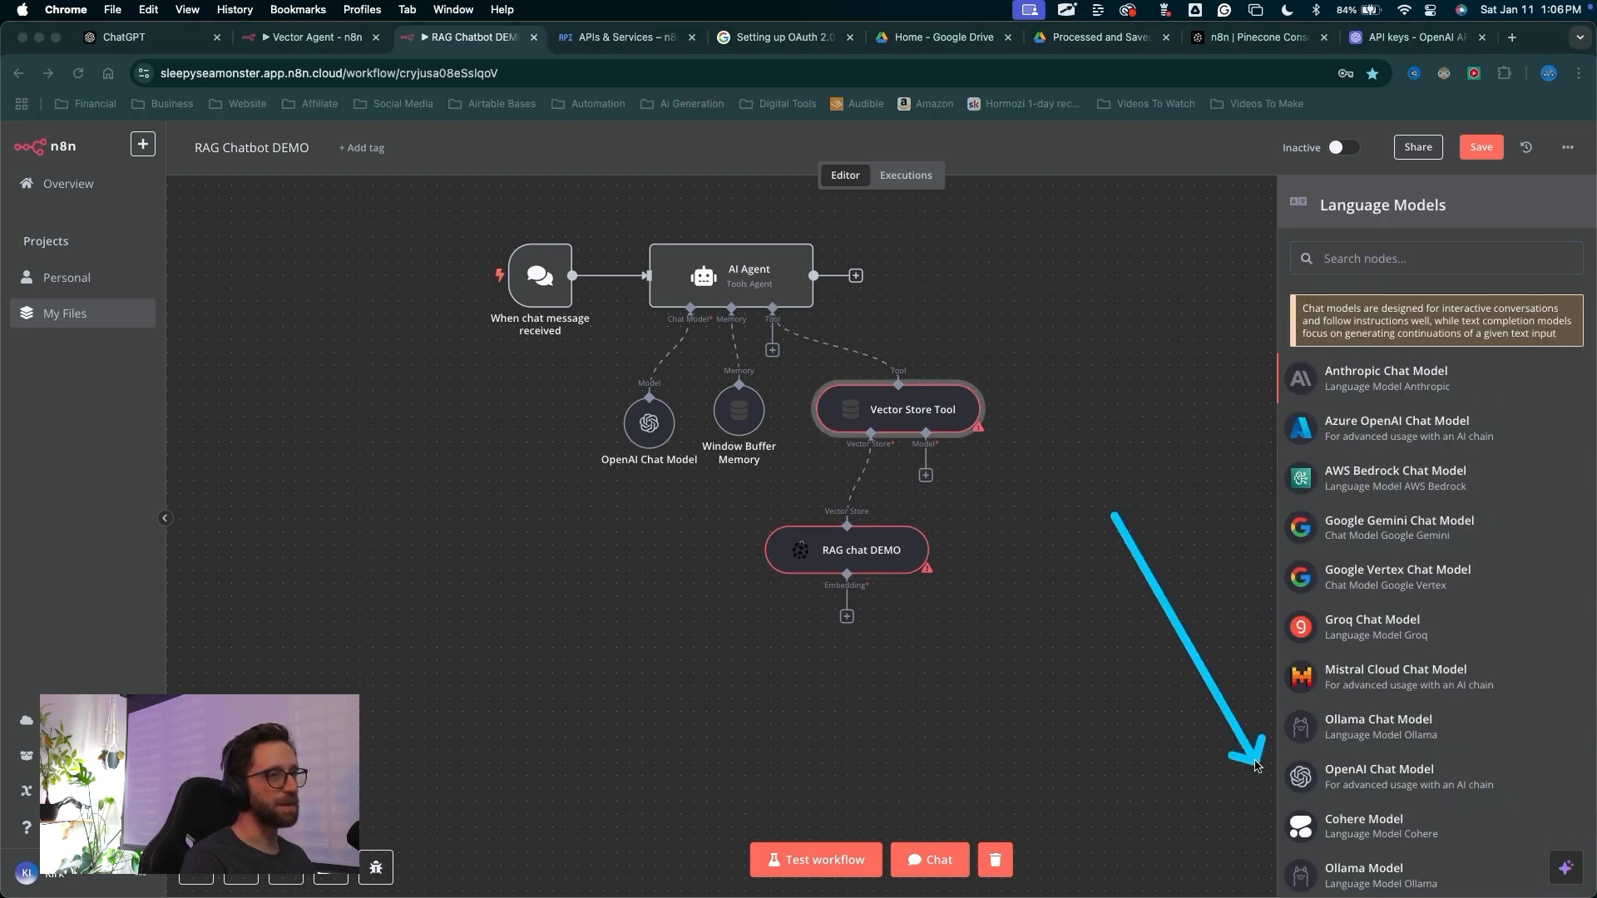
click(1331, 779)
mouse_move(403, 370)
mouse_down()
mouse_move(588, 249)
mouse_move(651, 251)
mouse_move(603, 271)
mouse_move(654, 311)
mouse_up()
drag(1090, 277, 1081, 137)
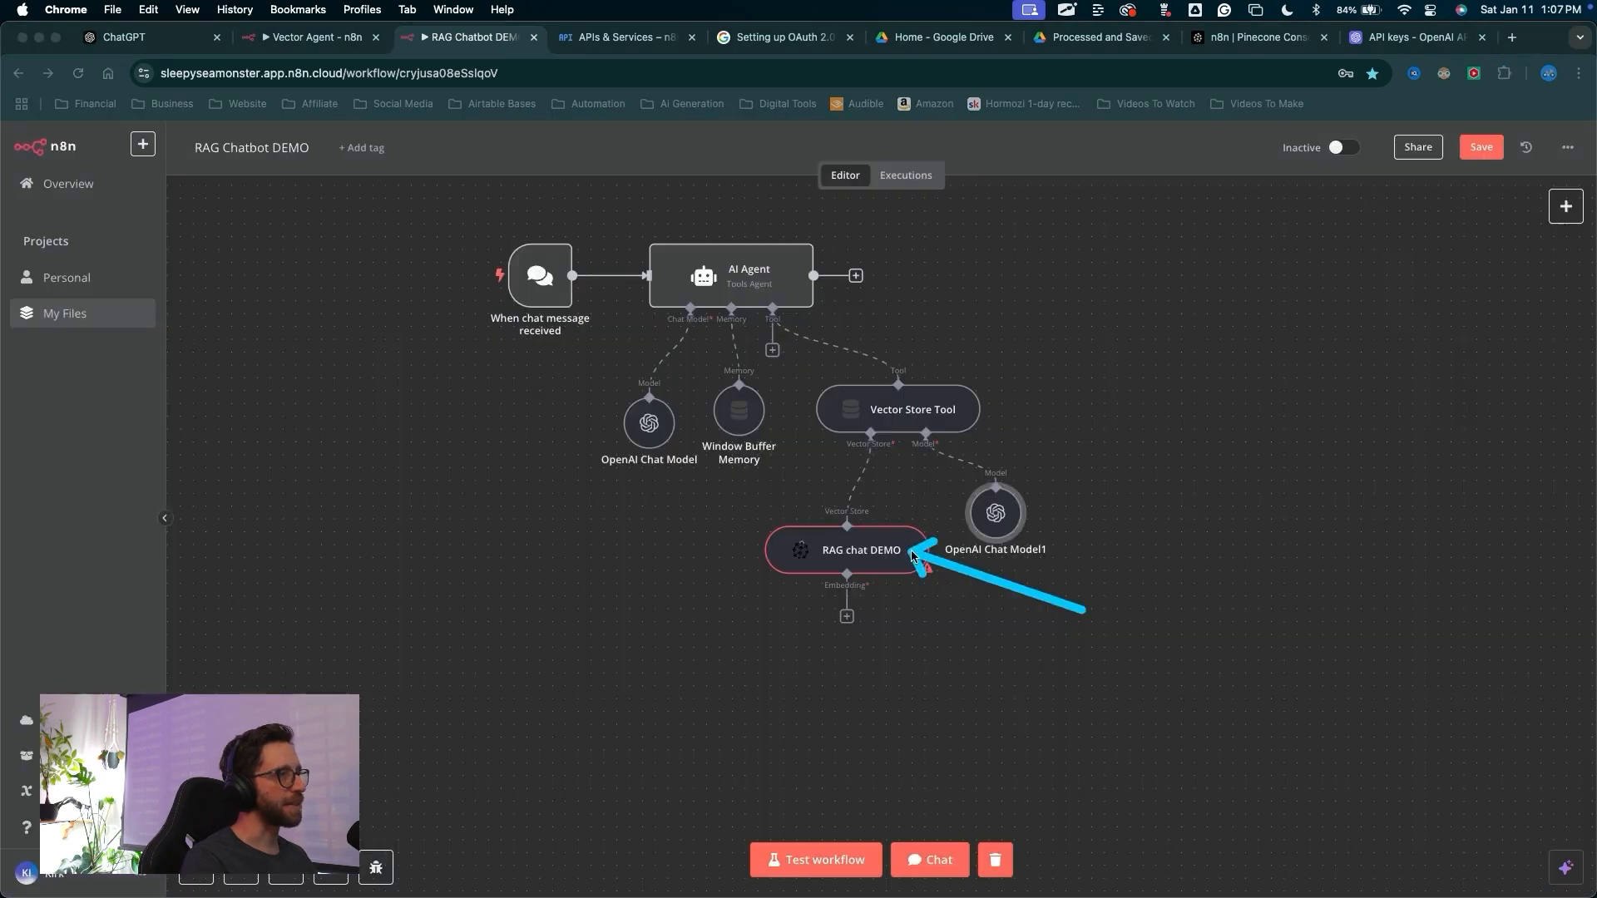
Attach Embeddings OpenAI to the RAG chat DEMO node's embedding input
mouse_move(912, 556)
mouse_down()
mouse_move(948, 572)
mouse_move(852, 619)
mouse_up()
click(846, 616)
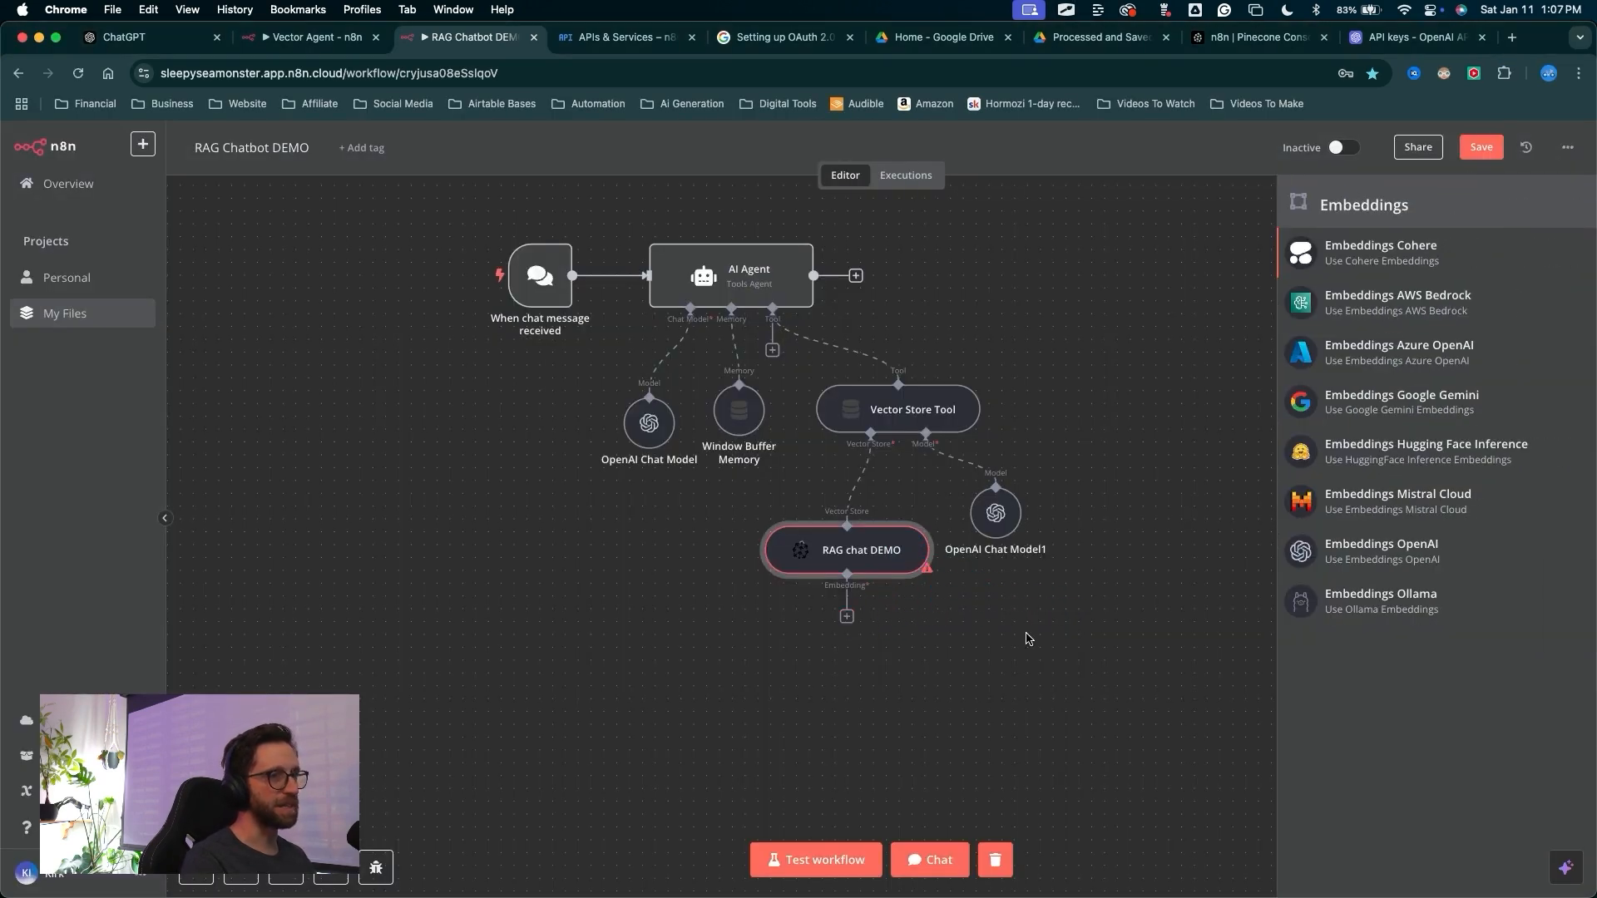
drag(1152, 625, 1302, 554)
click(1301, 555)
click(1301, 555)
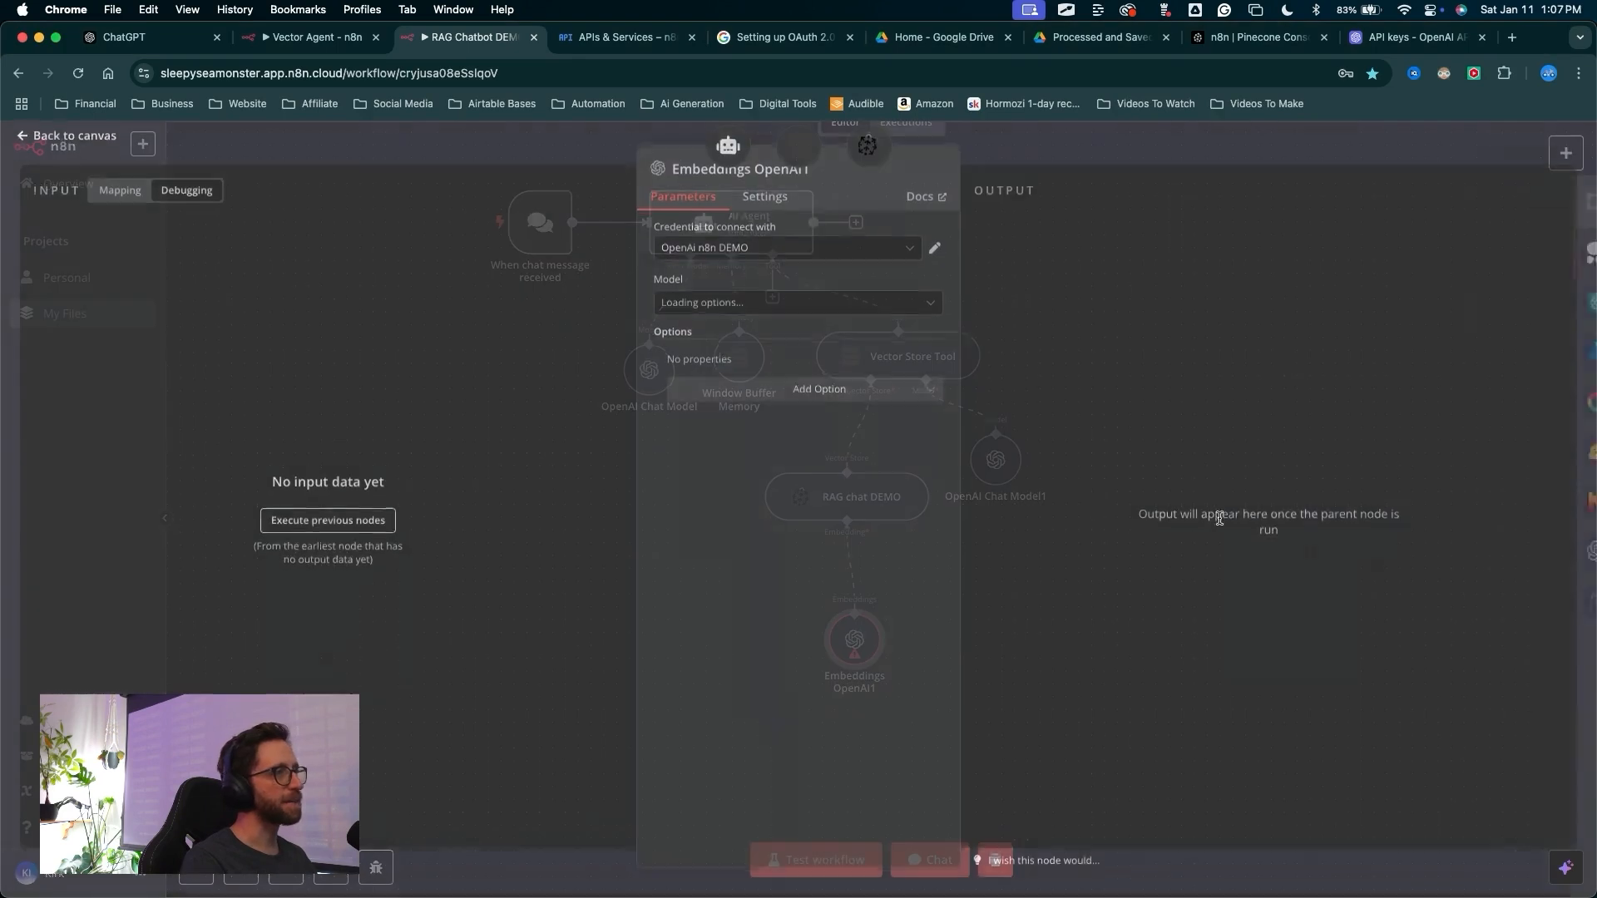
mouse_move(550, 363)
mouse_down()
mouse_move(623, 292)
mouse_move(664, 300)
mouse_up()
drag(1043, 381, 1043, 151)
click(1045, 153)
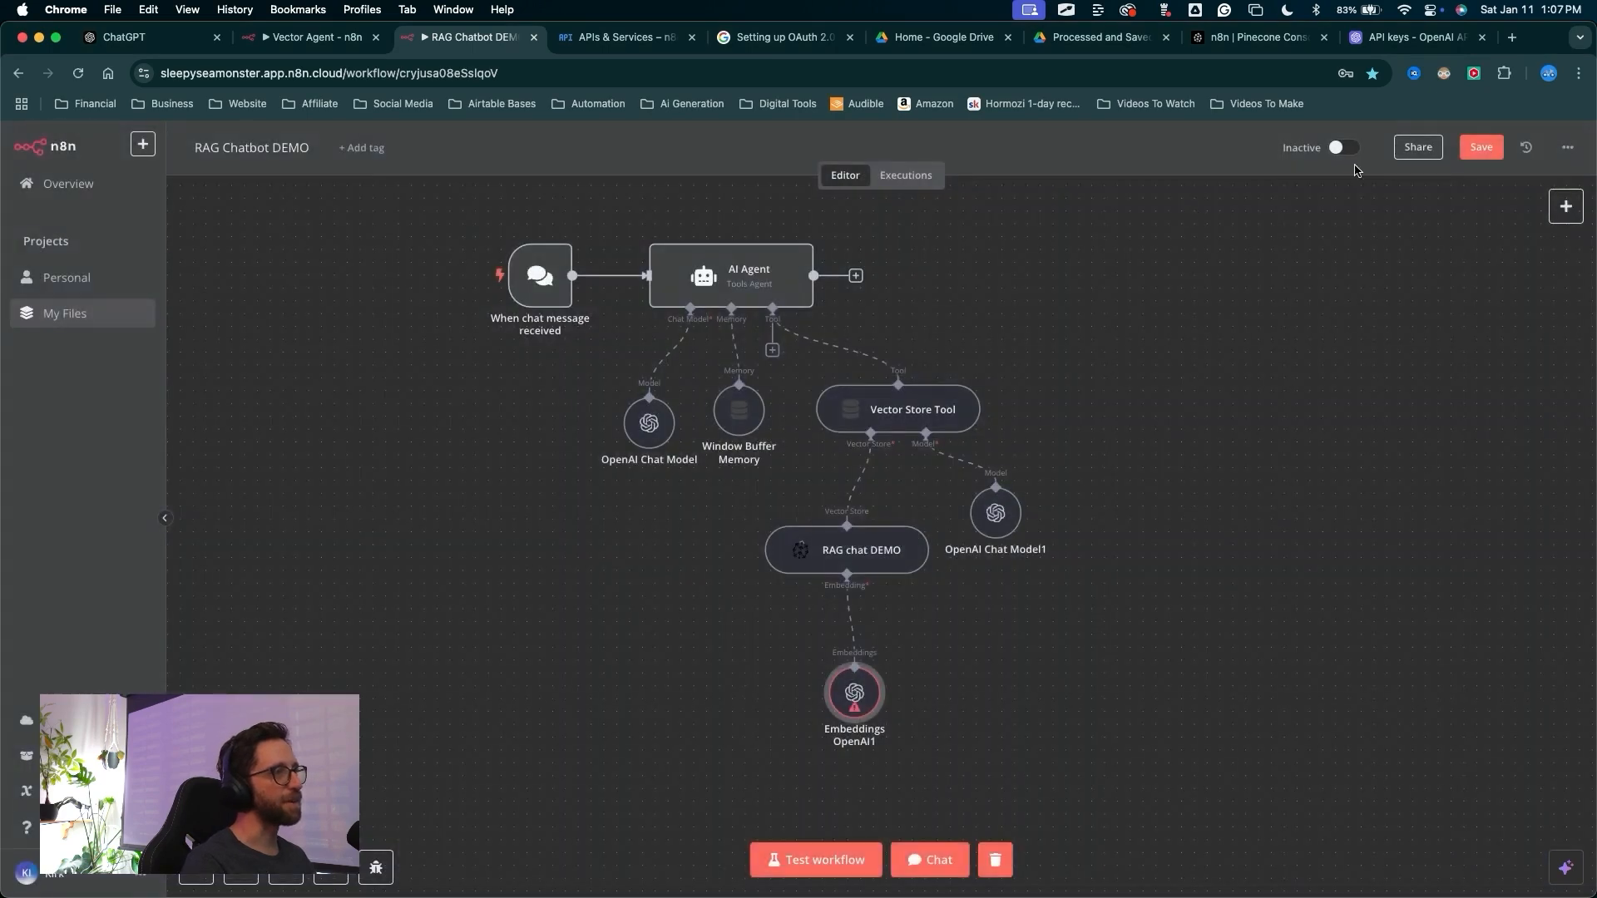
Save the workflow
mouse_move(1156, 573)
mouse_down()
mouse_move(1383, 242)
mouse_move(1469, 185)
mouse_up()
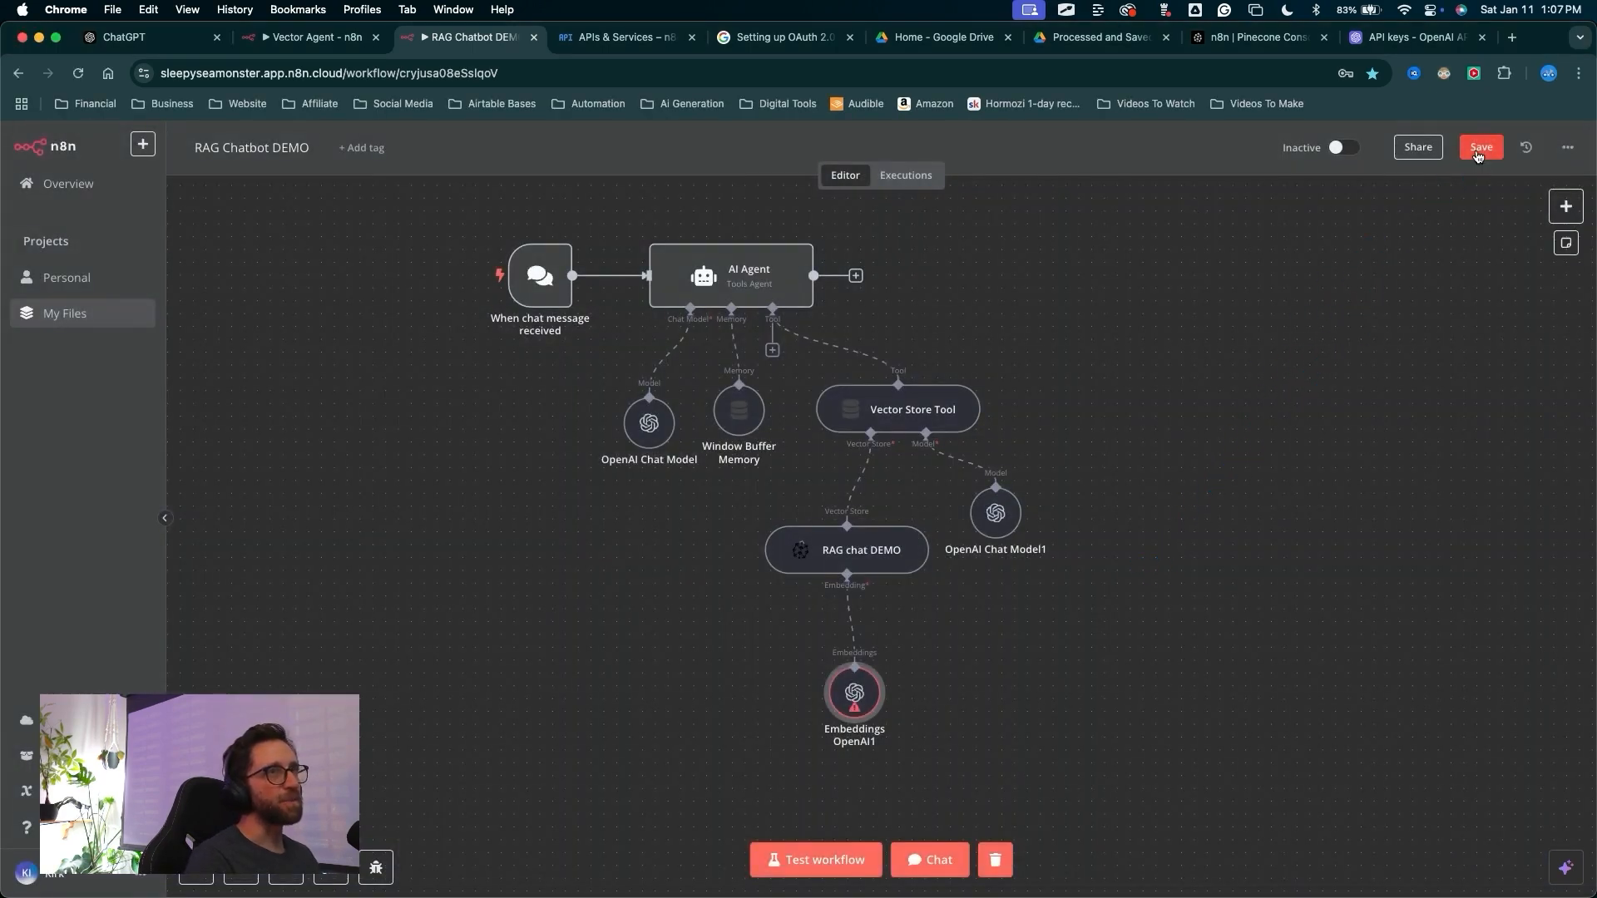
click(1480, 147)
drag(1028, 652, 815, 639)
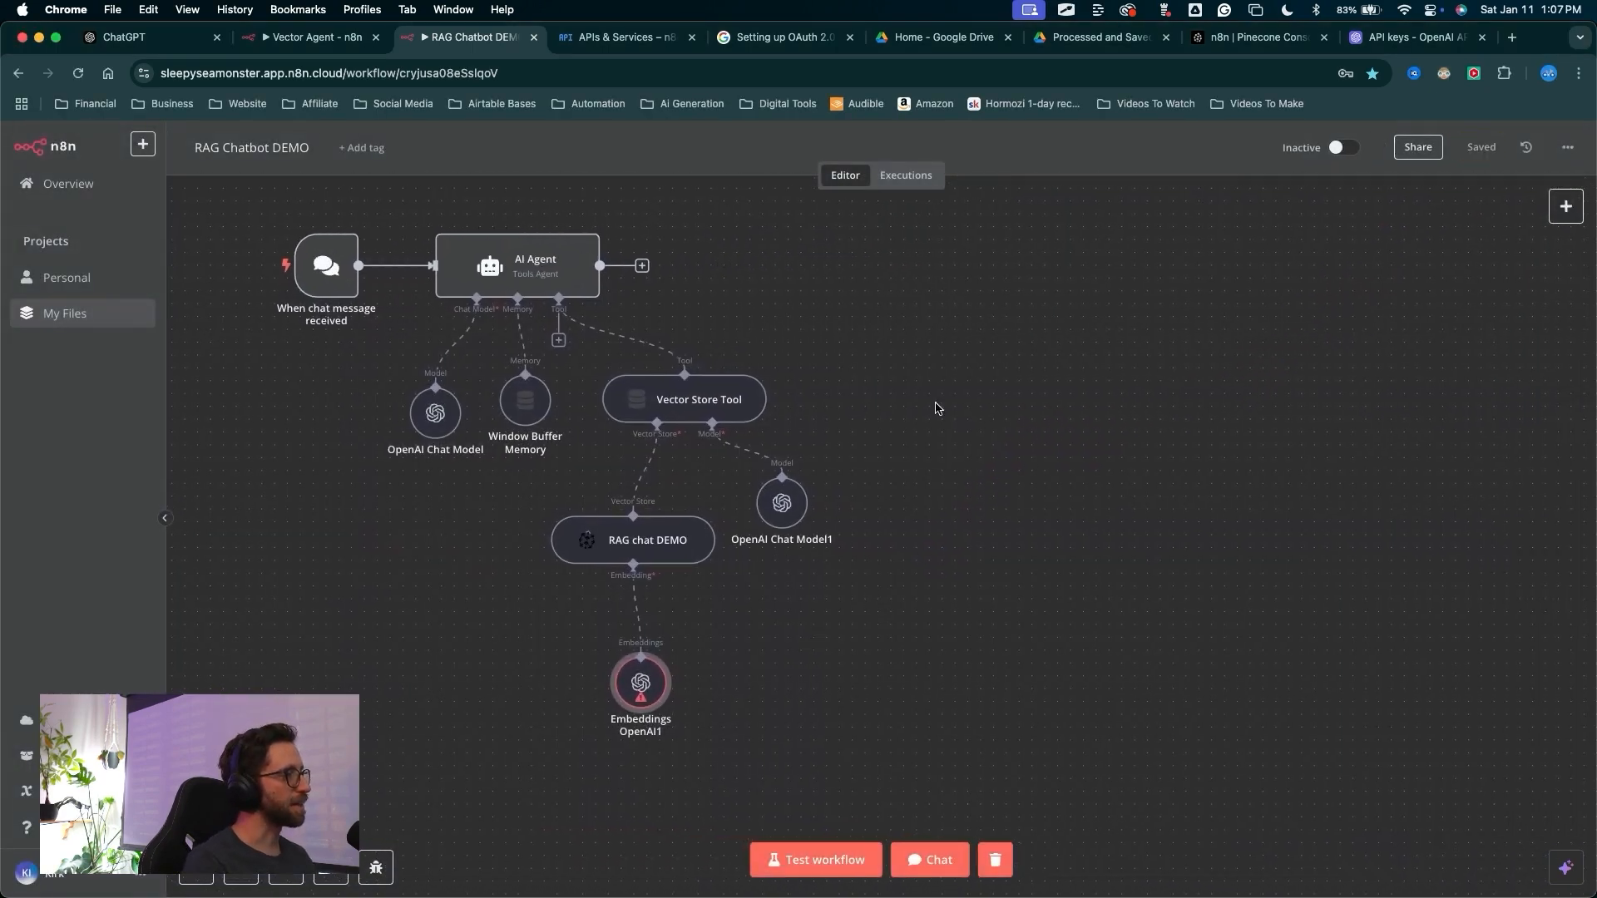
drag(1054, 556, 699, 670)
drag(850, 615, 671, 697)
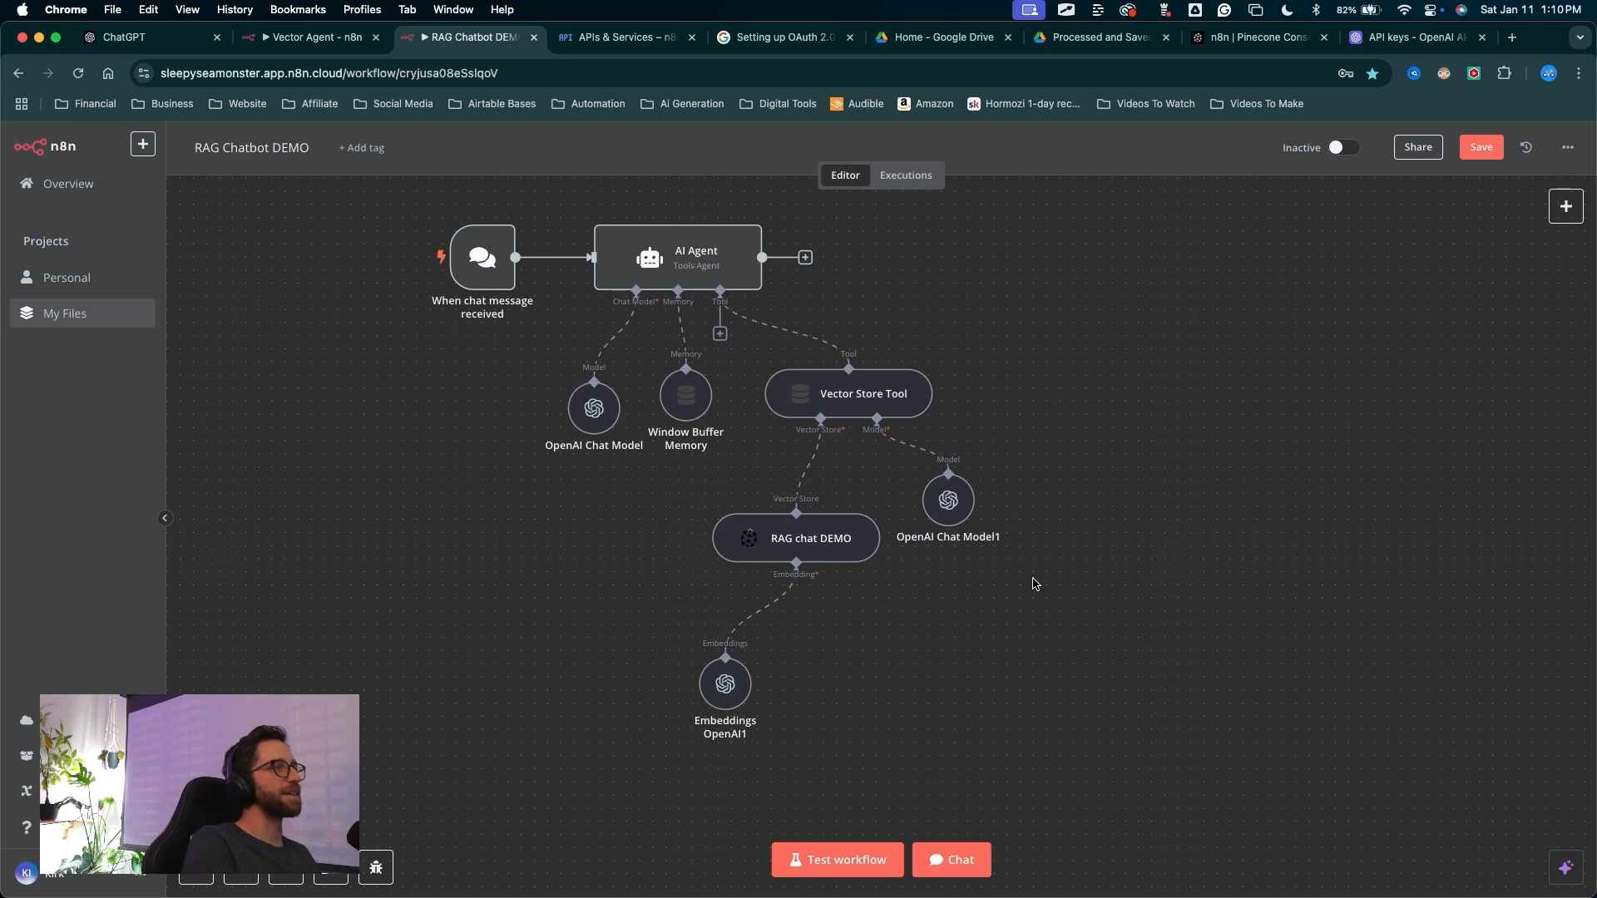
Send the chat message "Show me the link to the JSONs doc" to test the agent
key(ctrl+a)
mouse_move(954, 705)
mouse_down()
mouse_move(203, 641)
mouse_move(1076, 630)
mouse_move(963, 730)
mouse_move(970, 818)
mouse_move(951, 837)
mouse_up()
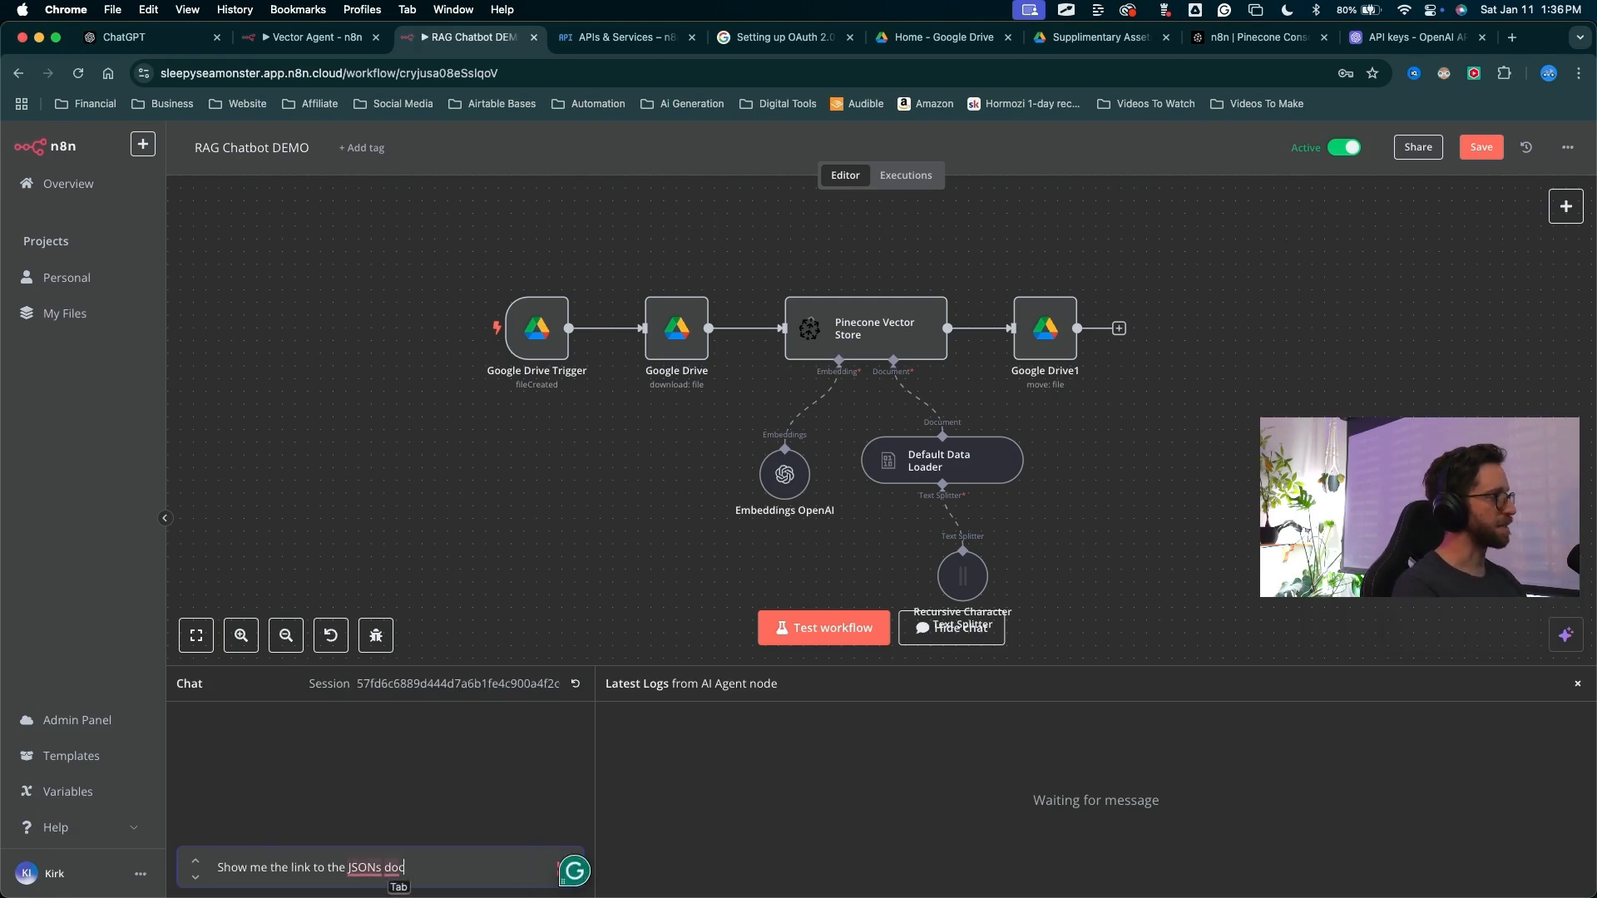
key(Return)
Open the JSONs Document link from the agent's chat reply
key(ctrl+a)
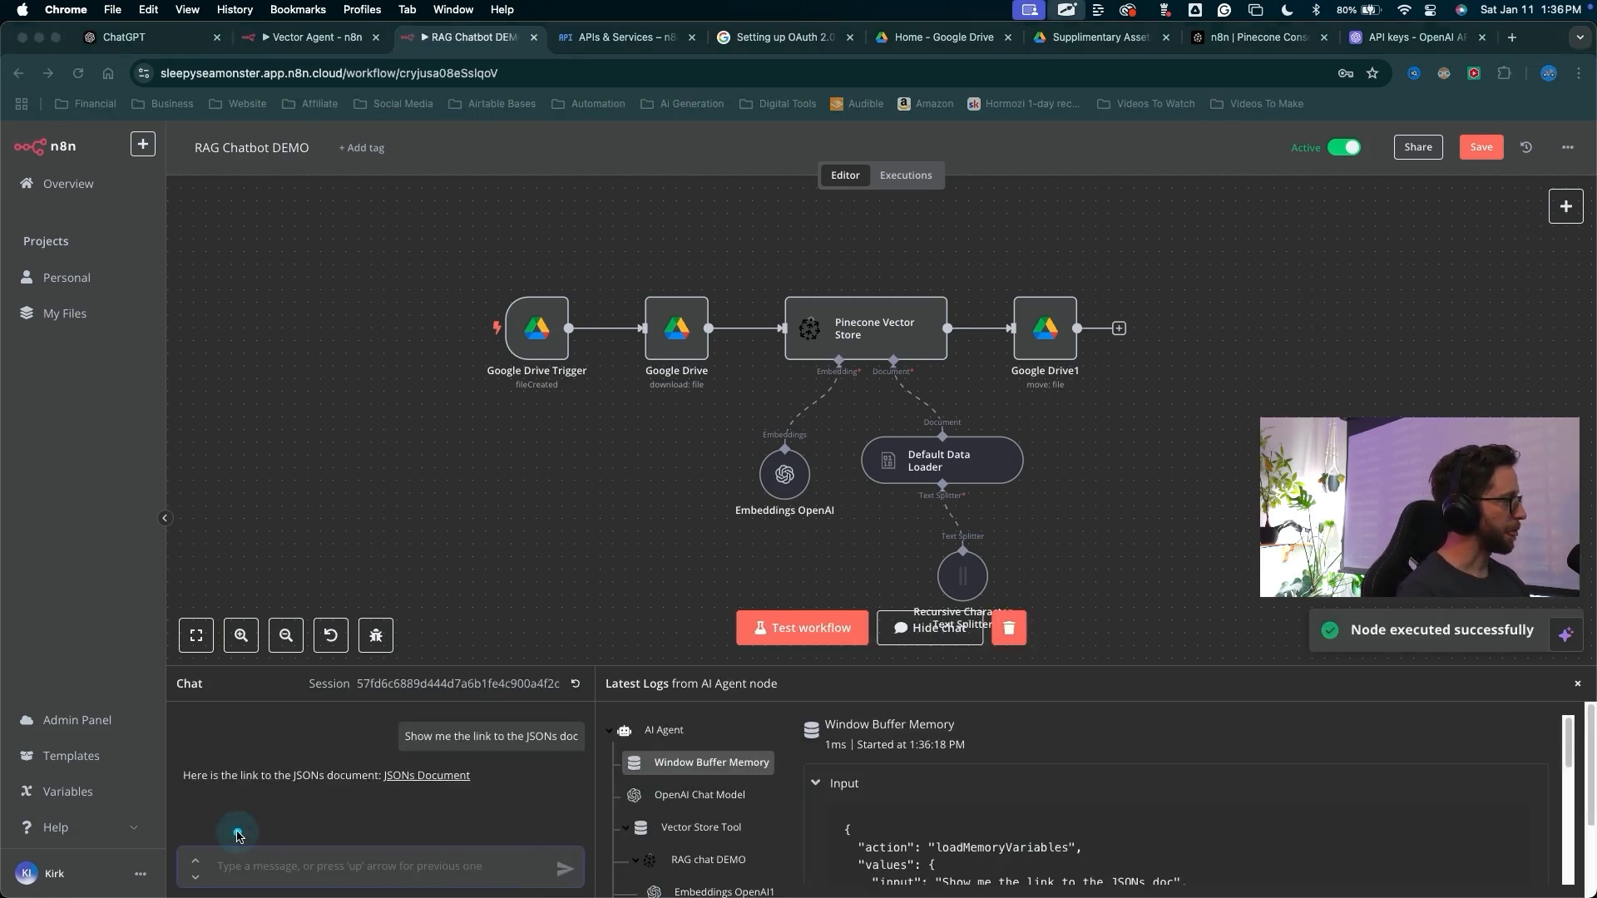
click(412, 775)
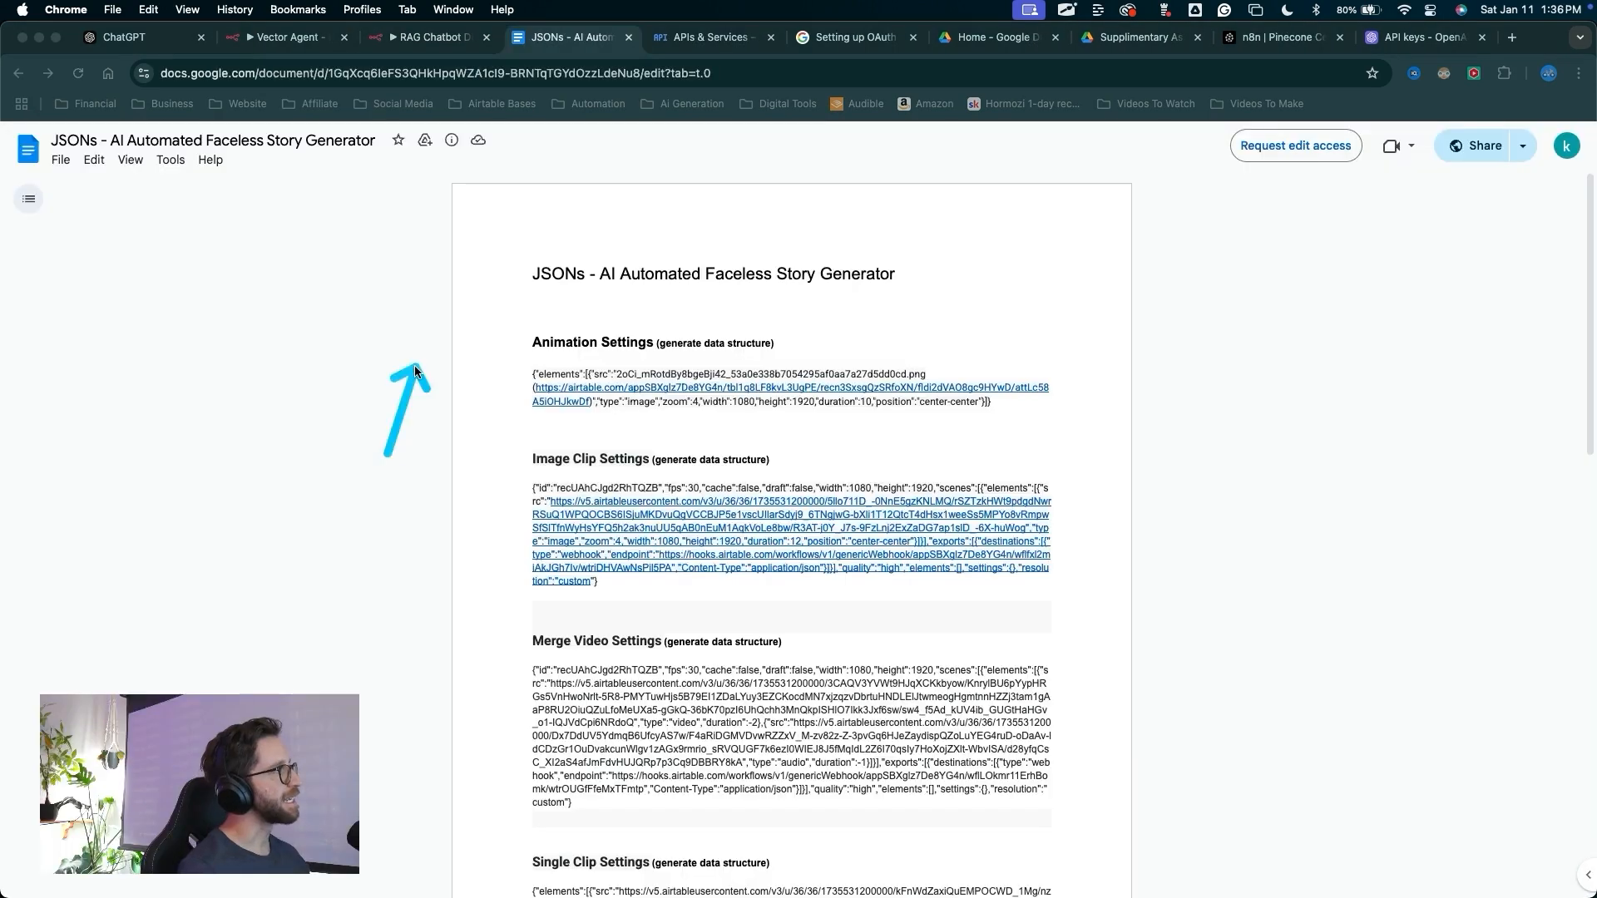
mouse_move(414, 368)
mouse_down()
mouse_move(546, 497)
mouse_move(537, 694)
mouse_move(536, 343)
mouse_up()
key(Escape)
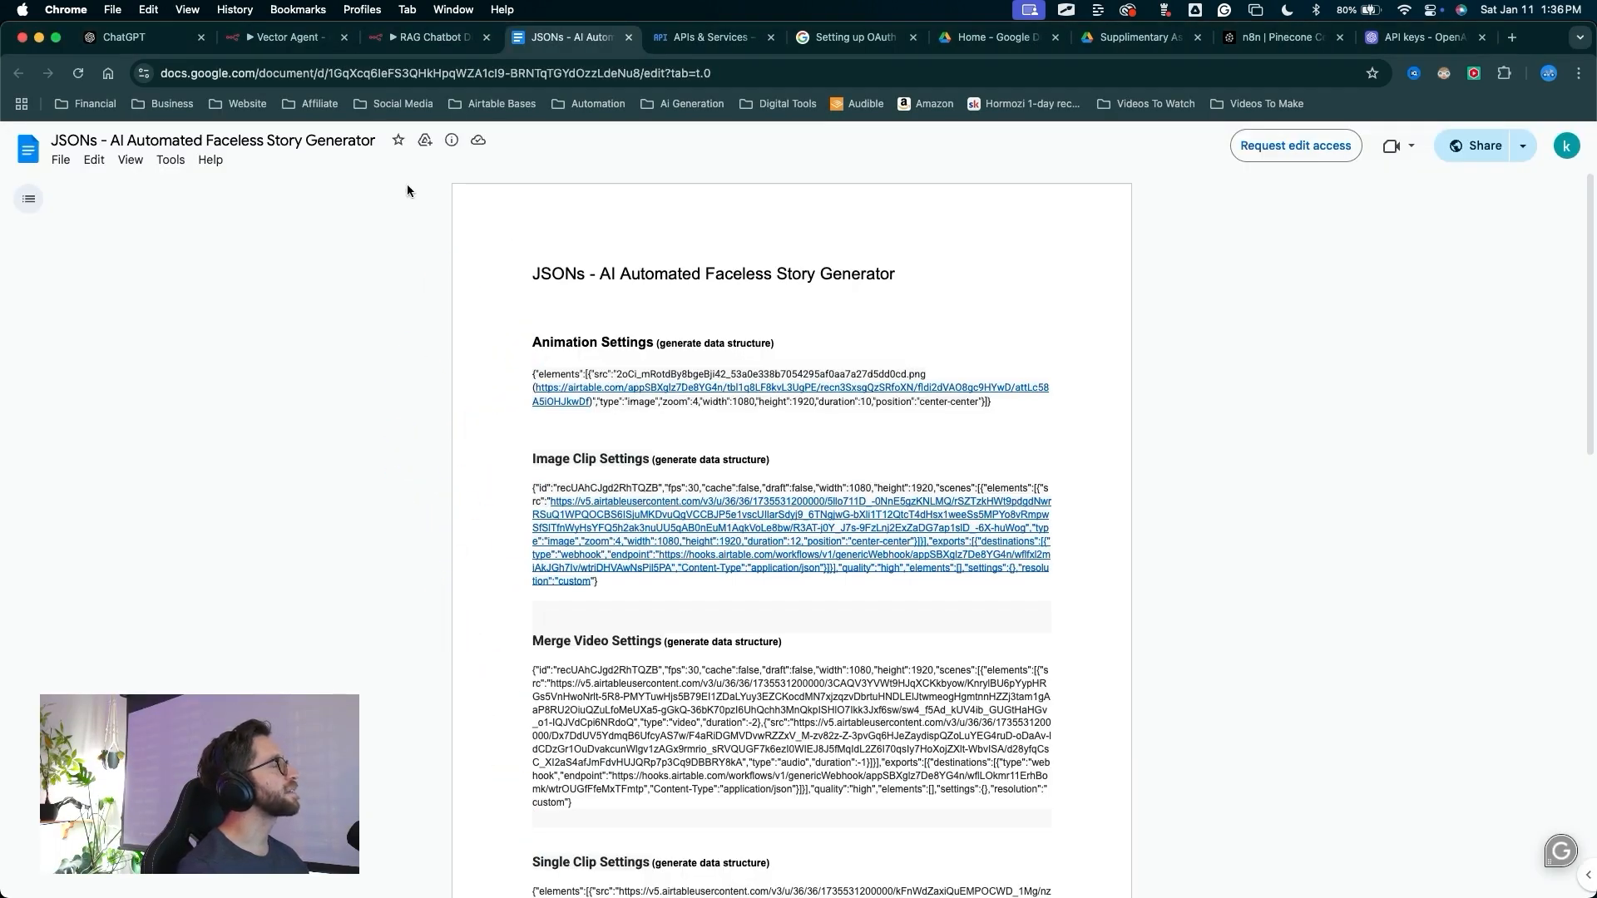
click(426, 36)
key(ctrl+a)
mouse_move(1206, 536)
mouse_down()
mouse_move(1096, 311)
mouse_move(1192, 509)
mouse_up()
mouse_move(401, 535)
mouse_down()
mouse_move(822, 292)
mouse_move(629, 323)
mouse_up()
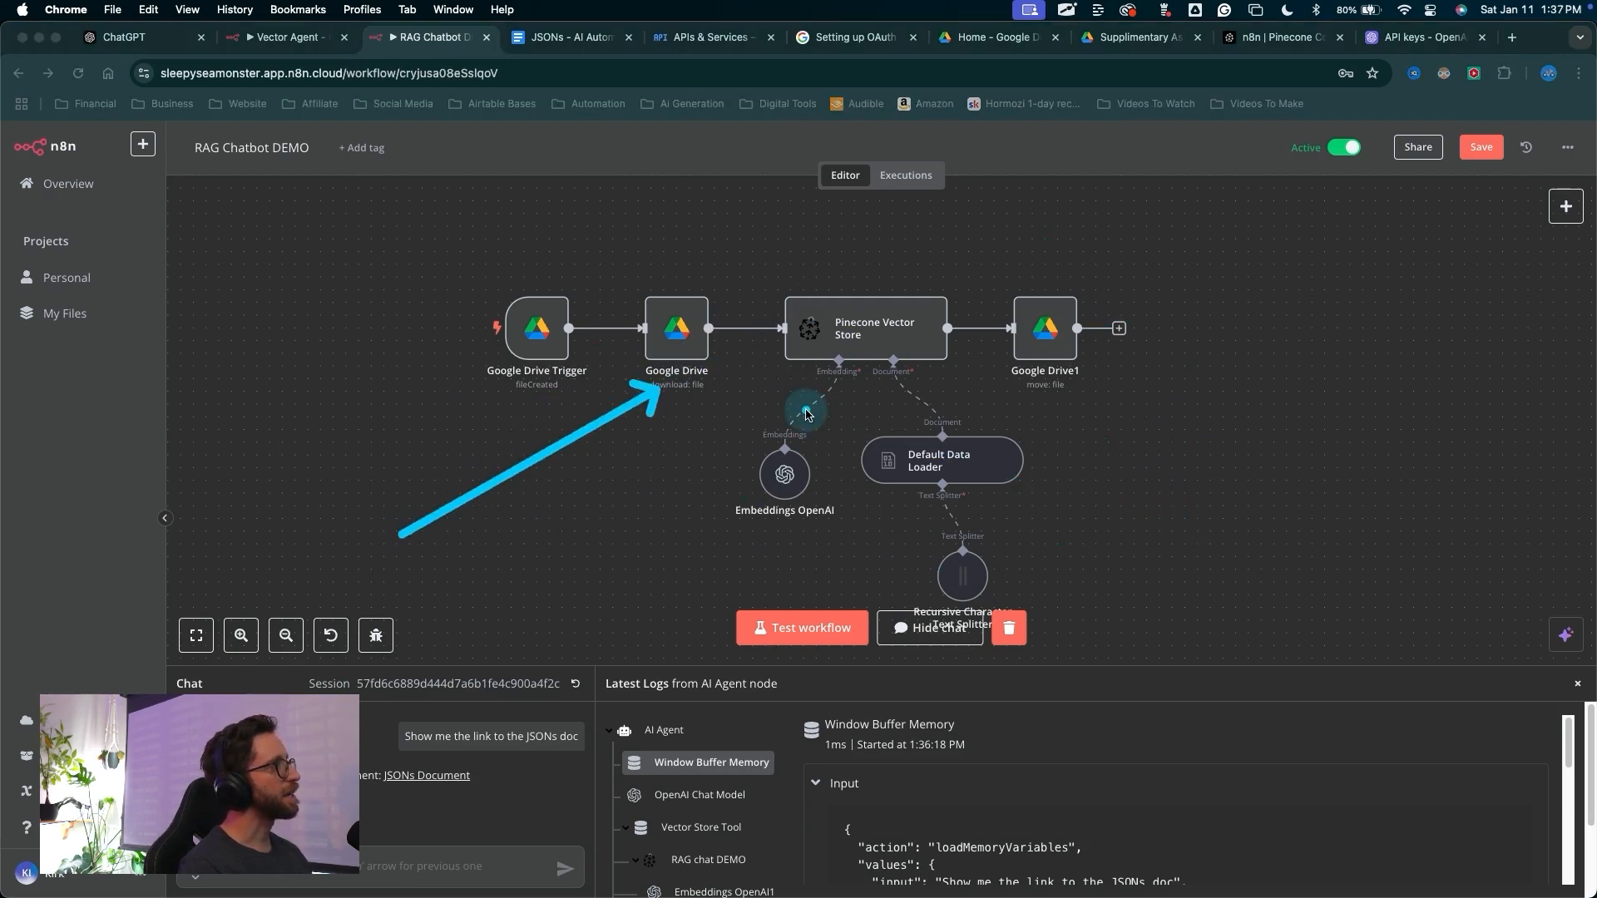
mouse_move(663, 447)
mouse_down()
mouse_move(499, 634)
mouse_move(438, 786)
mouse_up()
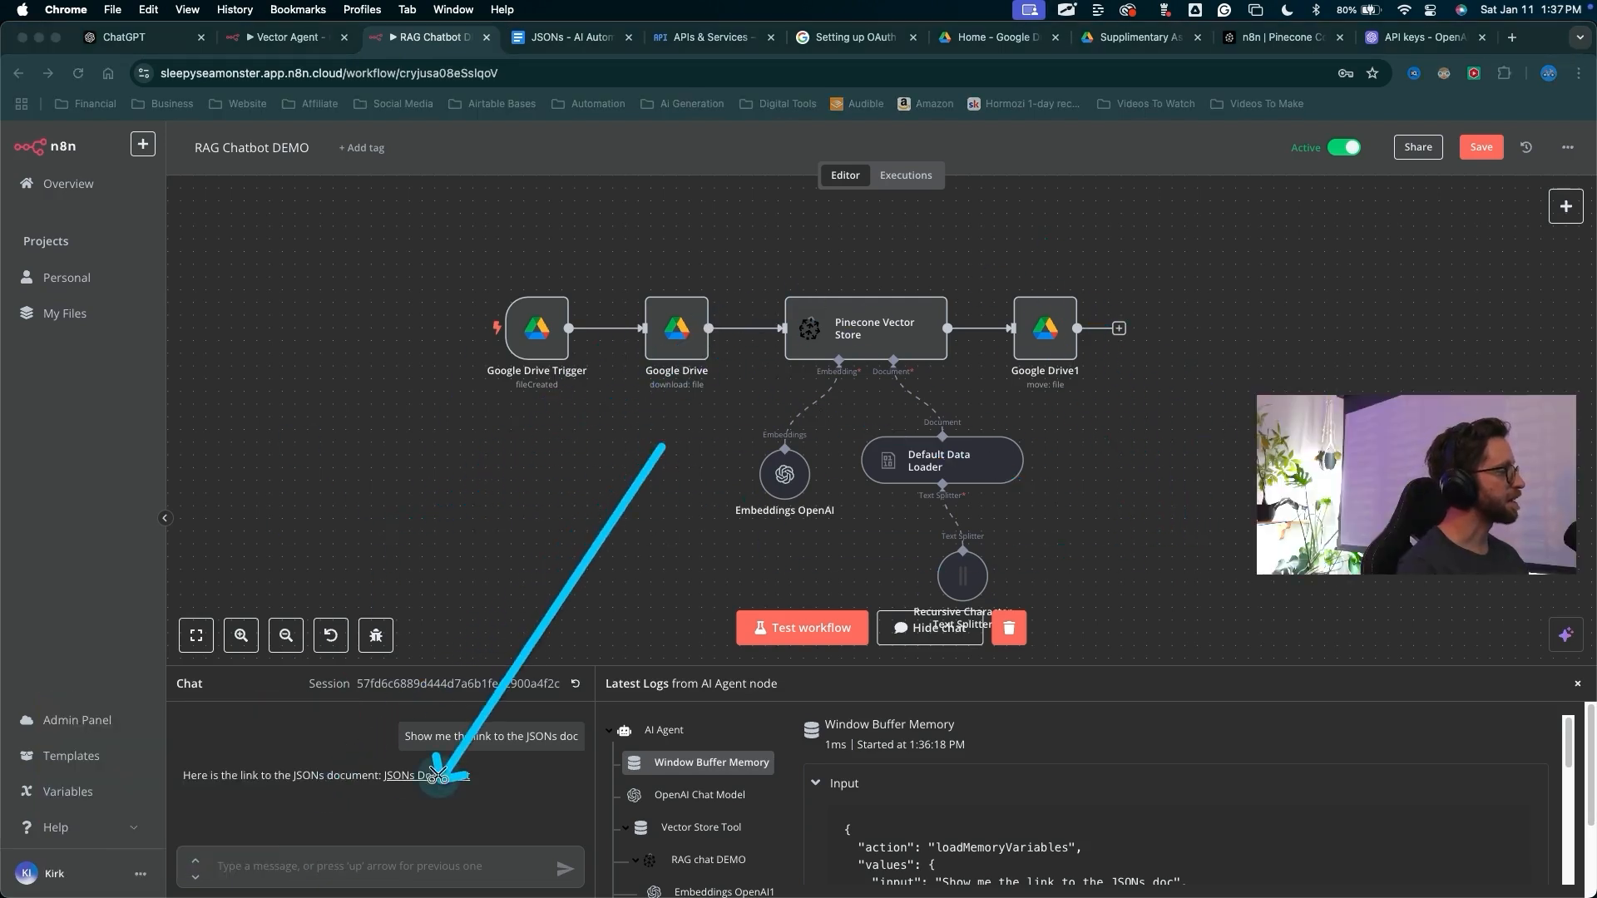
key(Escape)
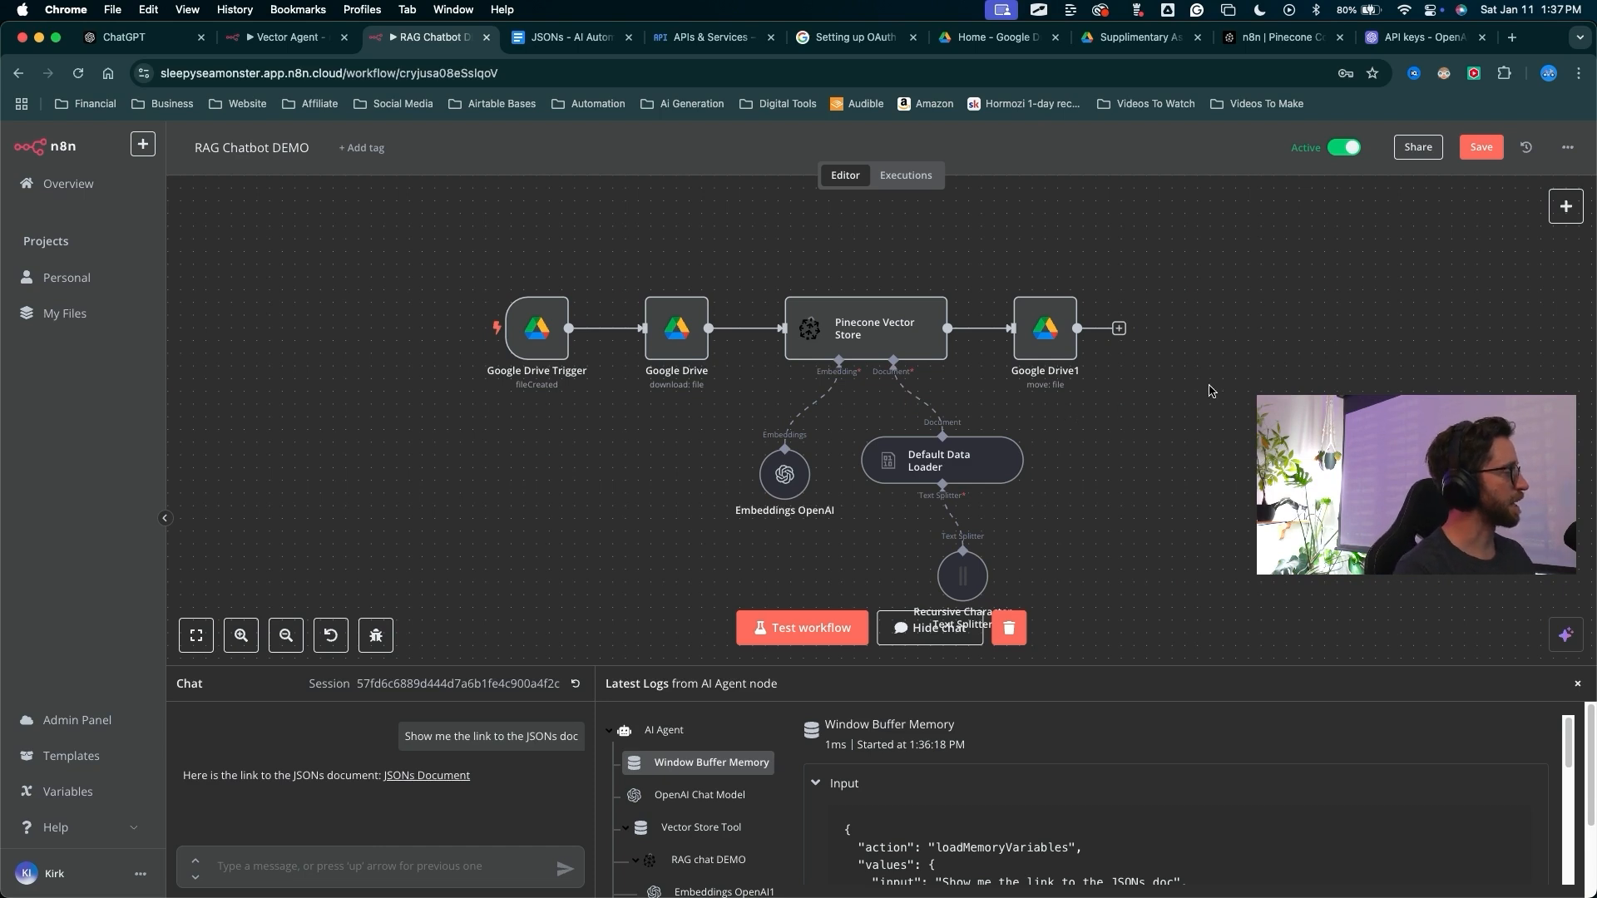
scroll(827, 486, right, 2)
scroll(827, 486, down, 1)
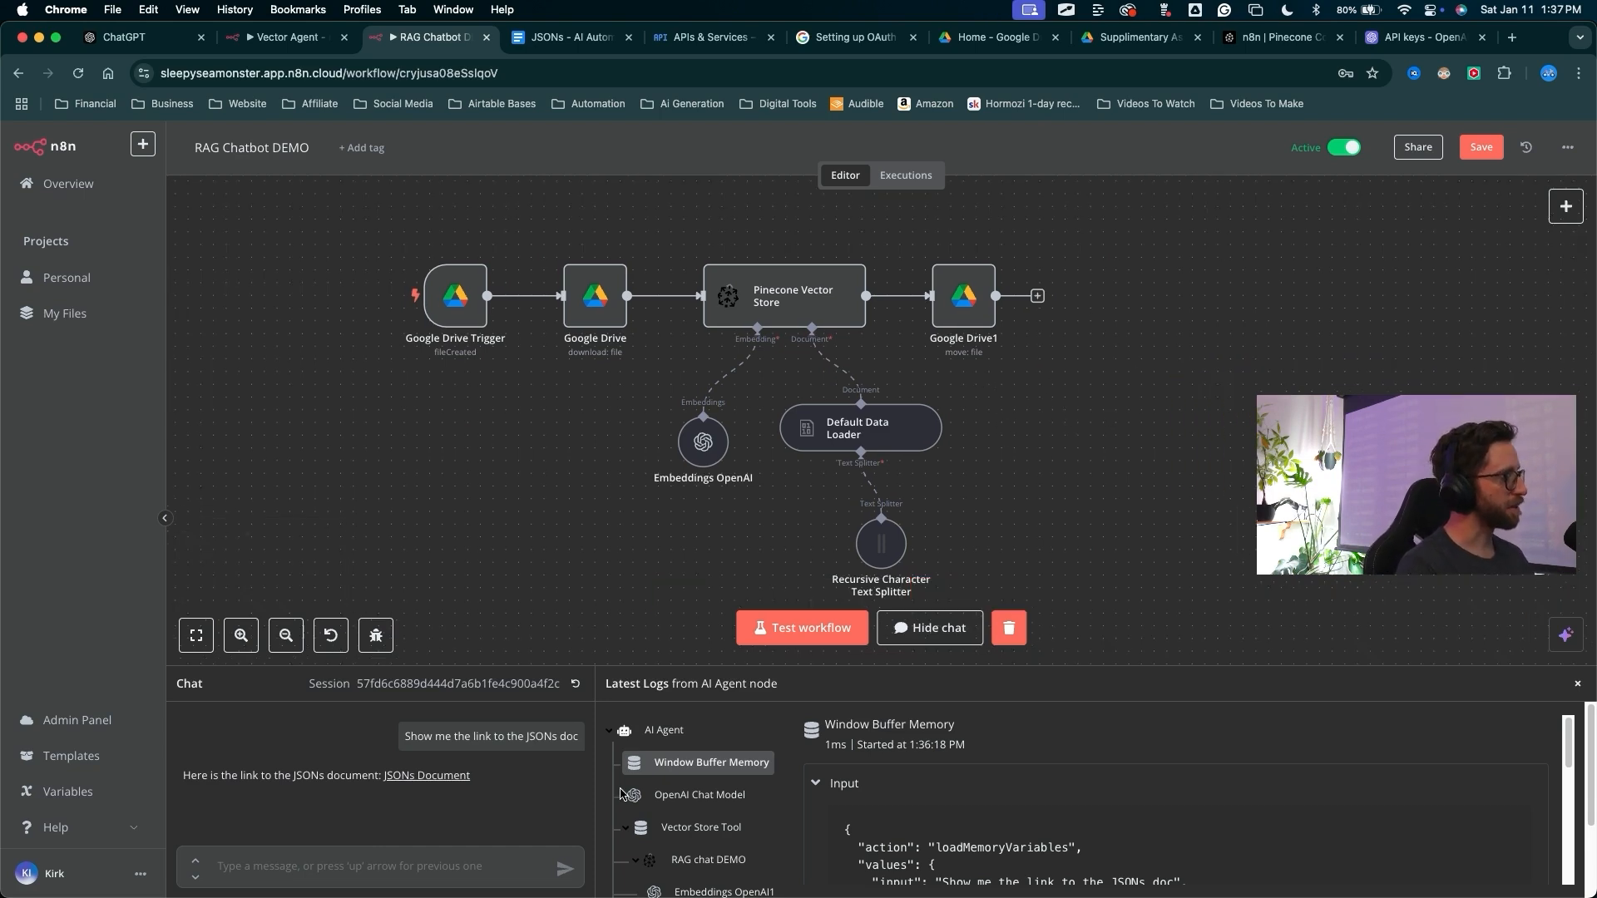
Open the linked JSONs document again and highlight the Image Clip Settings data
click(550, 40)
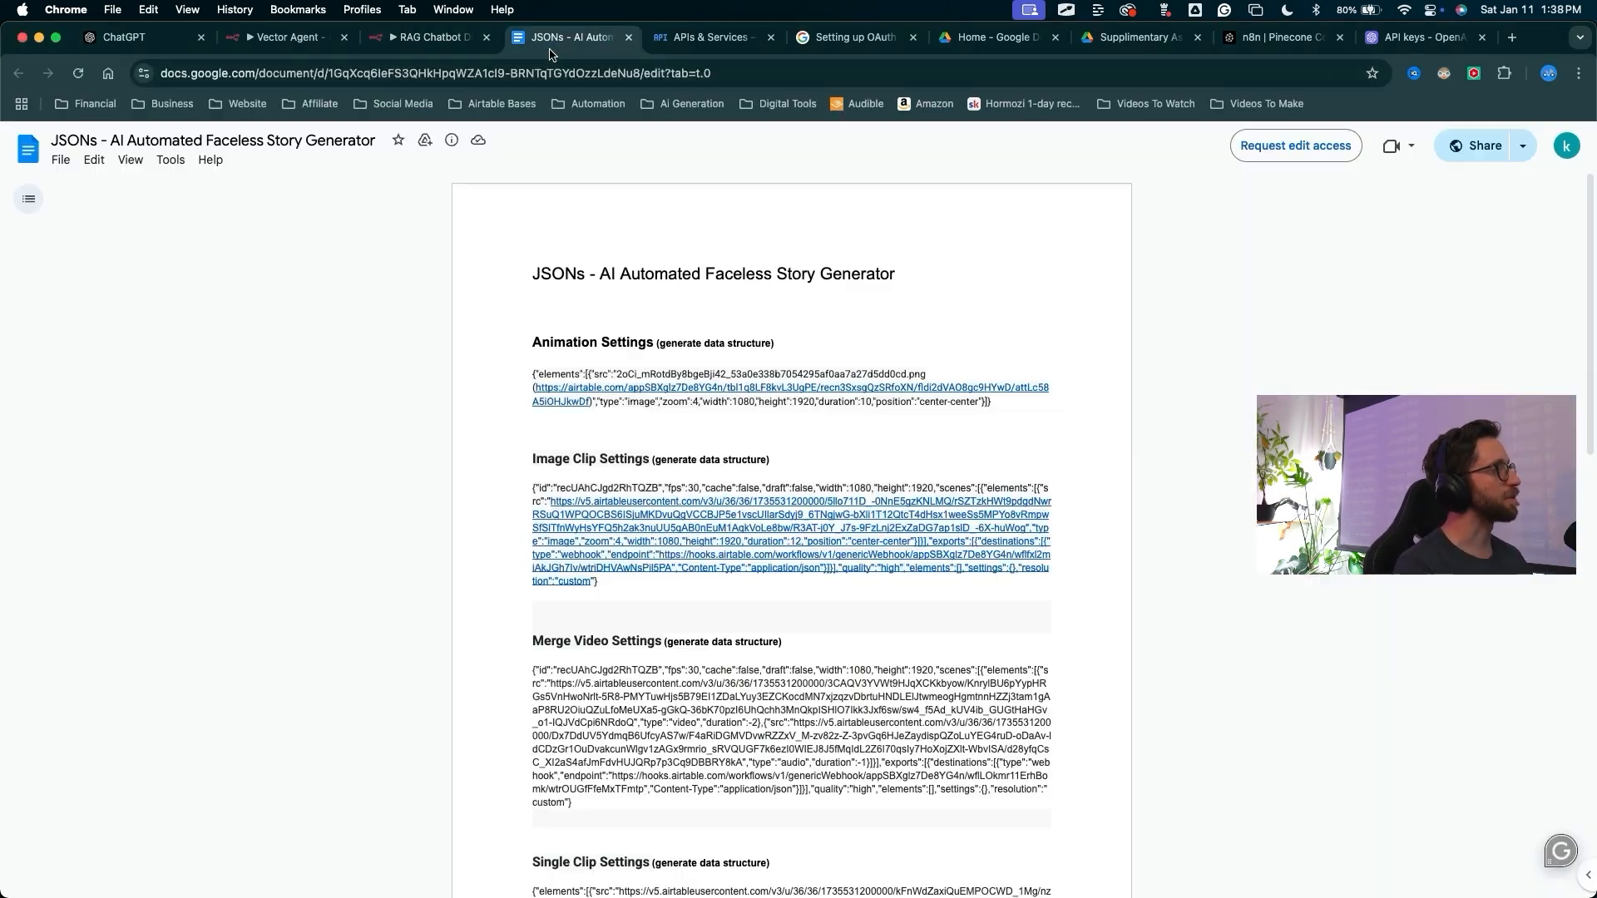
mouse_move(303, 241)
mouse_down()
mouse_move(480, 660)
mouse_move(499, 827)
mouse_move(482, 661)
mouse_move(499, 773)
mouse_move(572, 678)
mouse_move(730, 819)
mouse_move(574, 545)
mouse_move(657, 260)
mouse_move(611, 550)
mouse_up()
click(430, 37)
drag(582, 456, 428, 827)
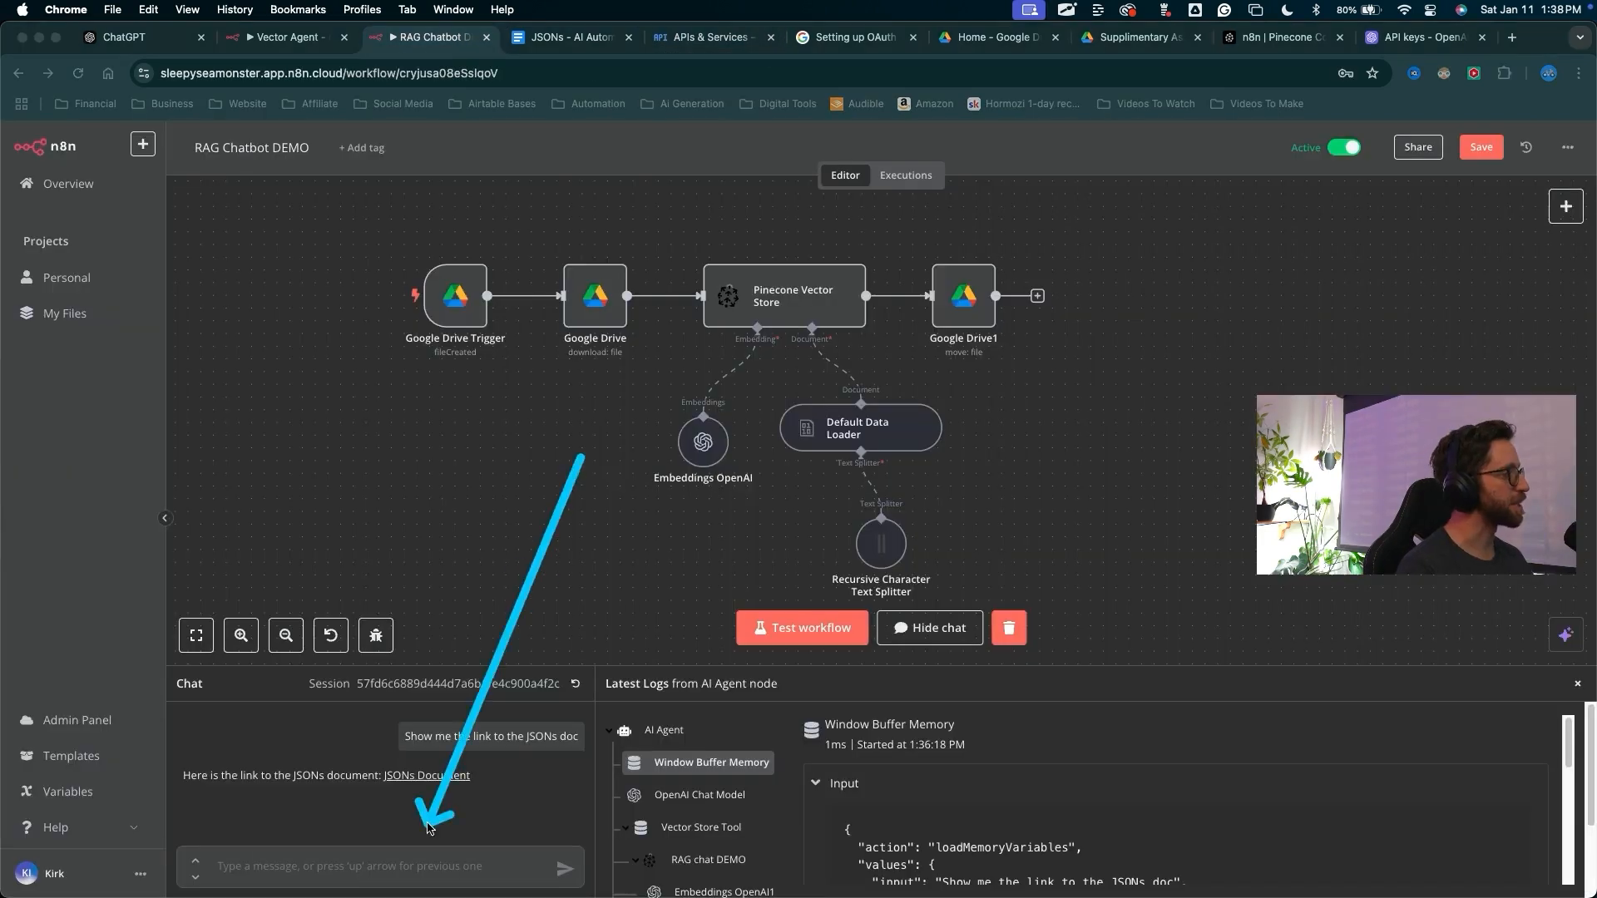
mouse_move(1069, 776)
mouse_down()
mouse_move(657, 760)
mouse_move(162, 869)
mouse_move(282, 803)
mouse_move(383, 788)
mouse_up()
click(449, 777)
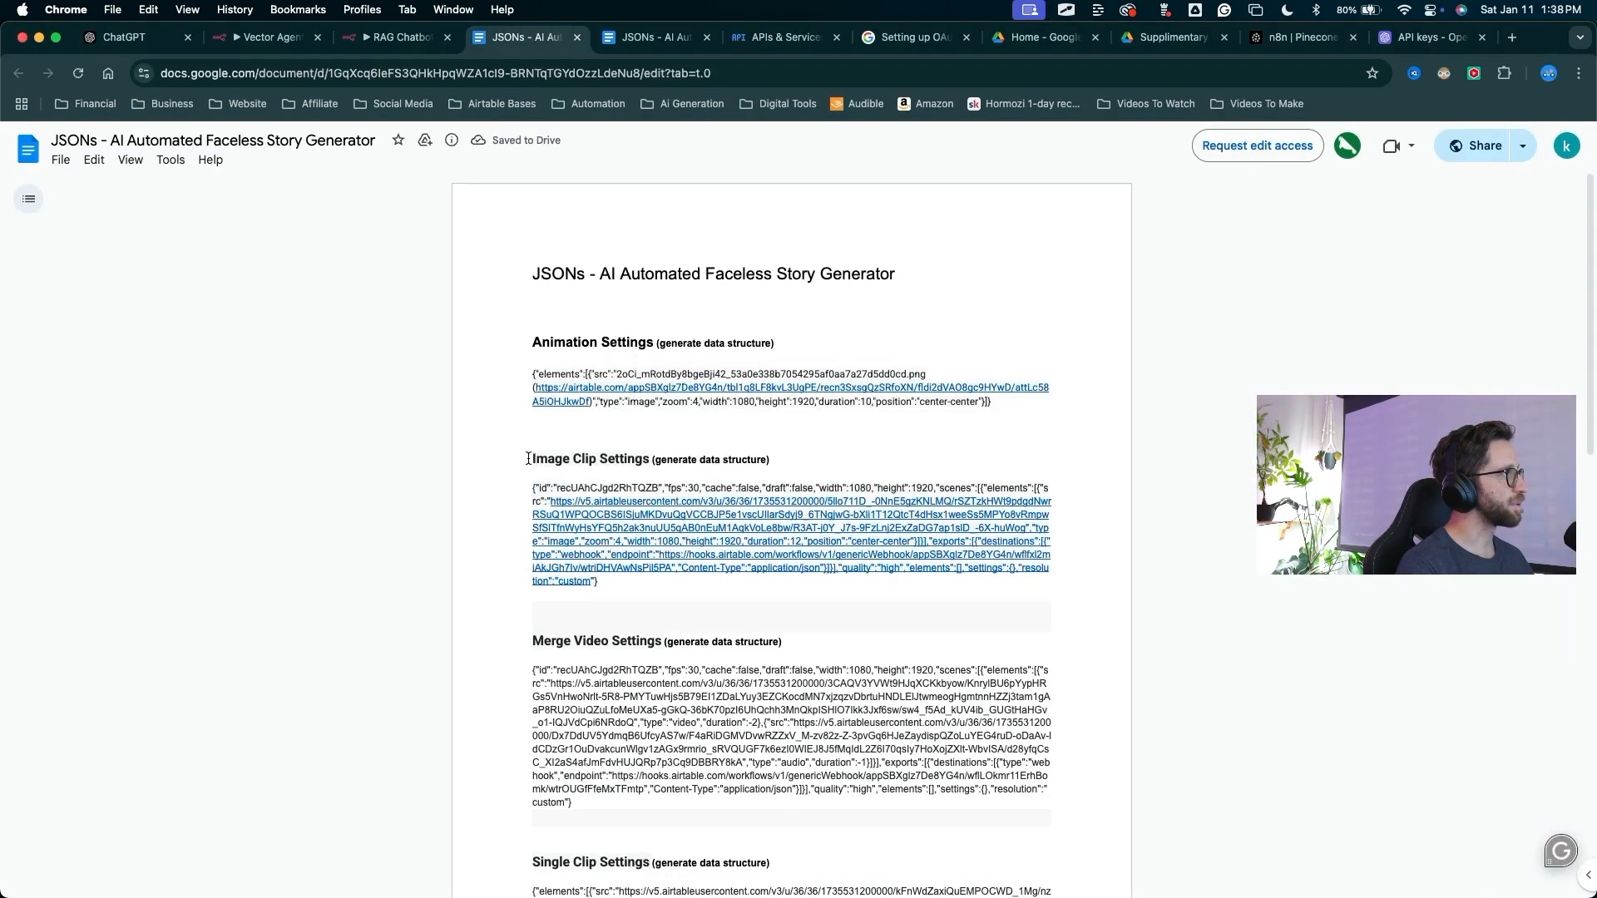
drag(527, 486, 686, 611)
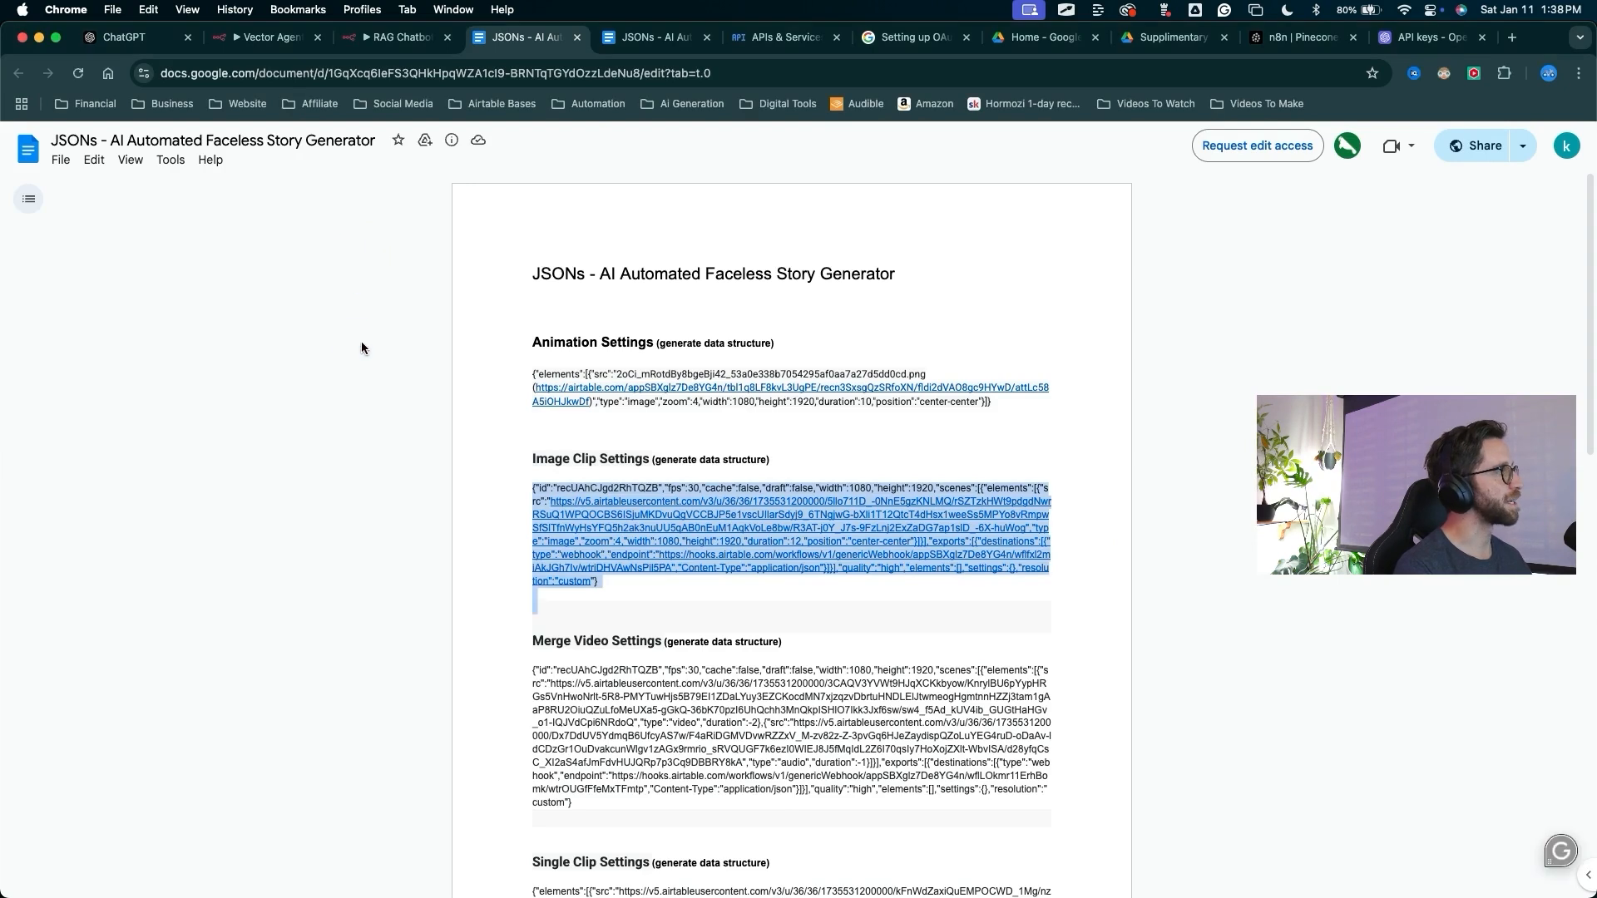
click(399, 37)
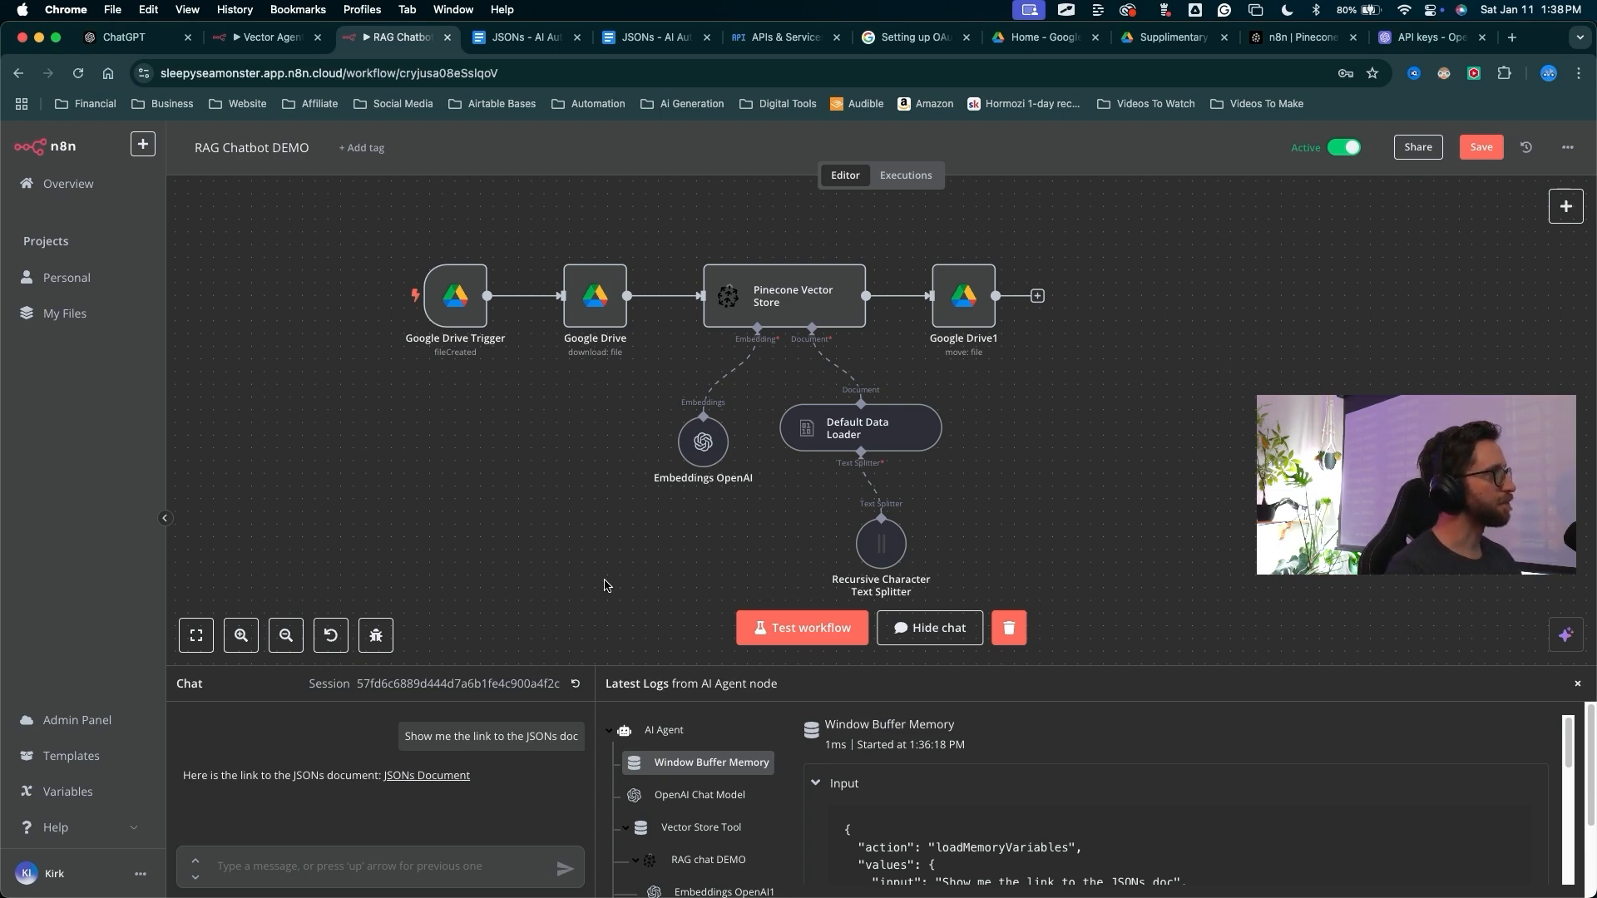
Open the chat trigger node, turn on Make Chat Publicly Available, and copy its chat URL
scroll(583, 498, down, 3)
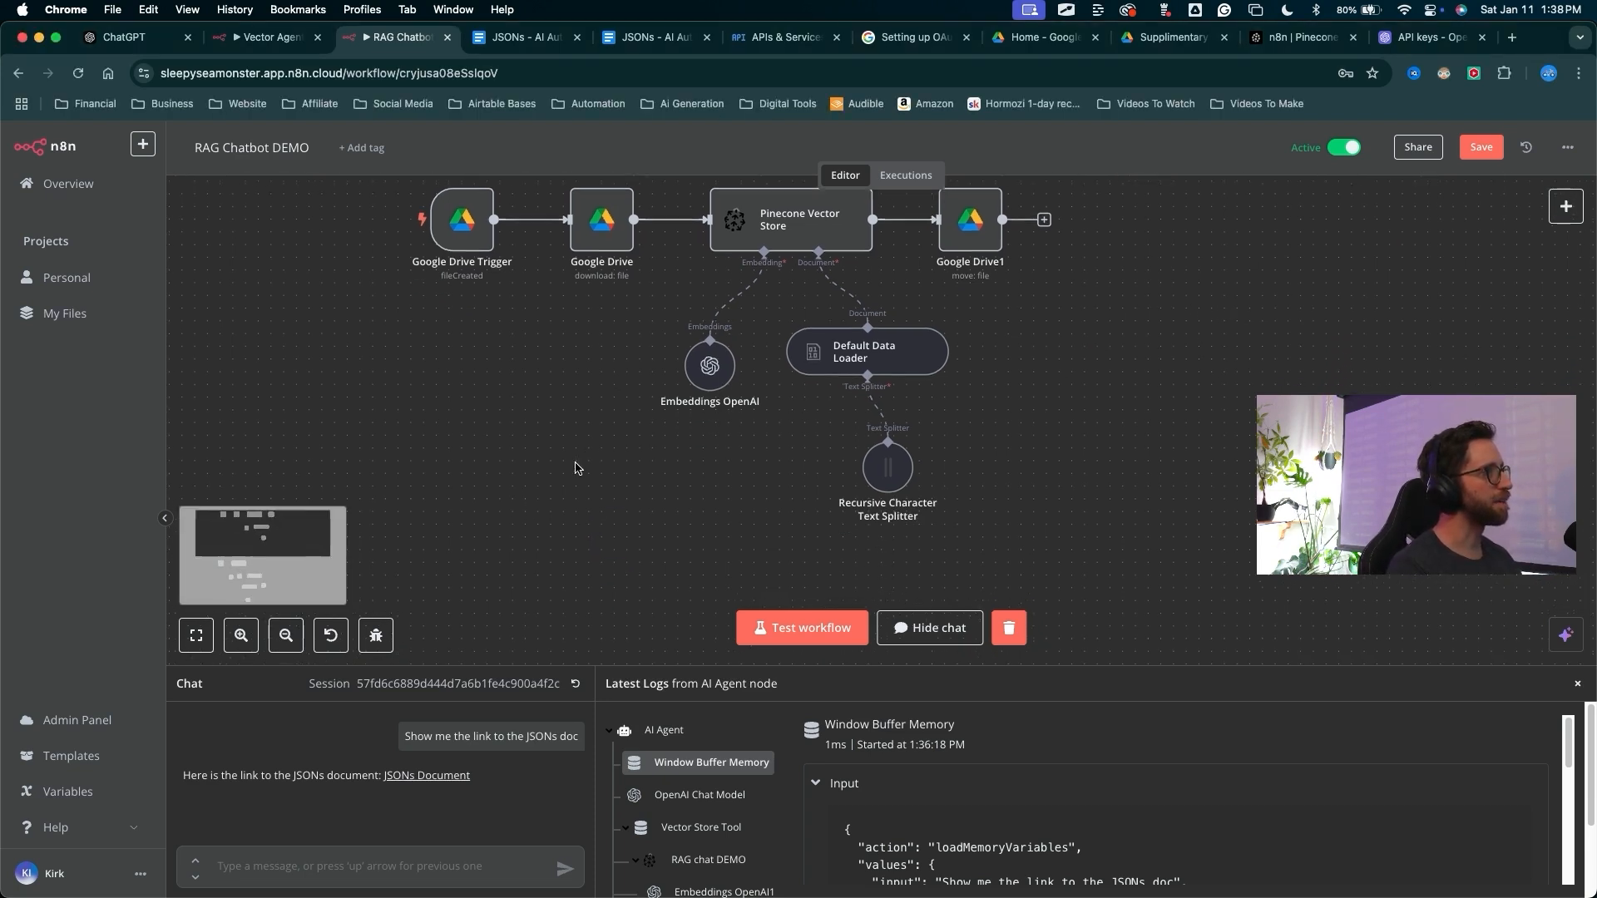
scroll(579, 468, down, 10)
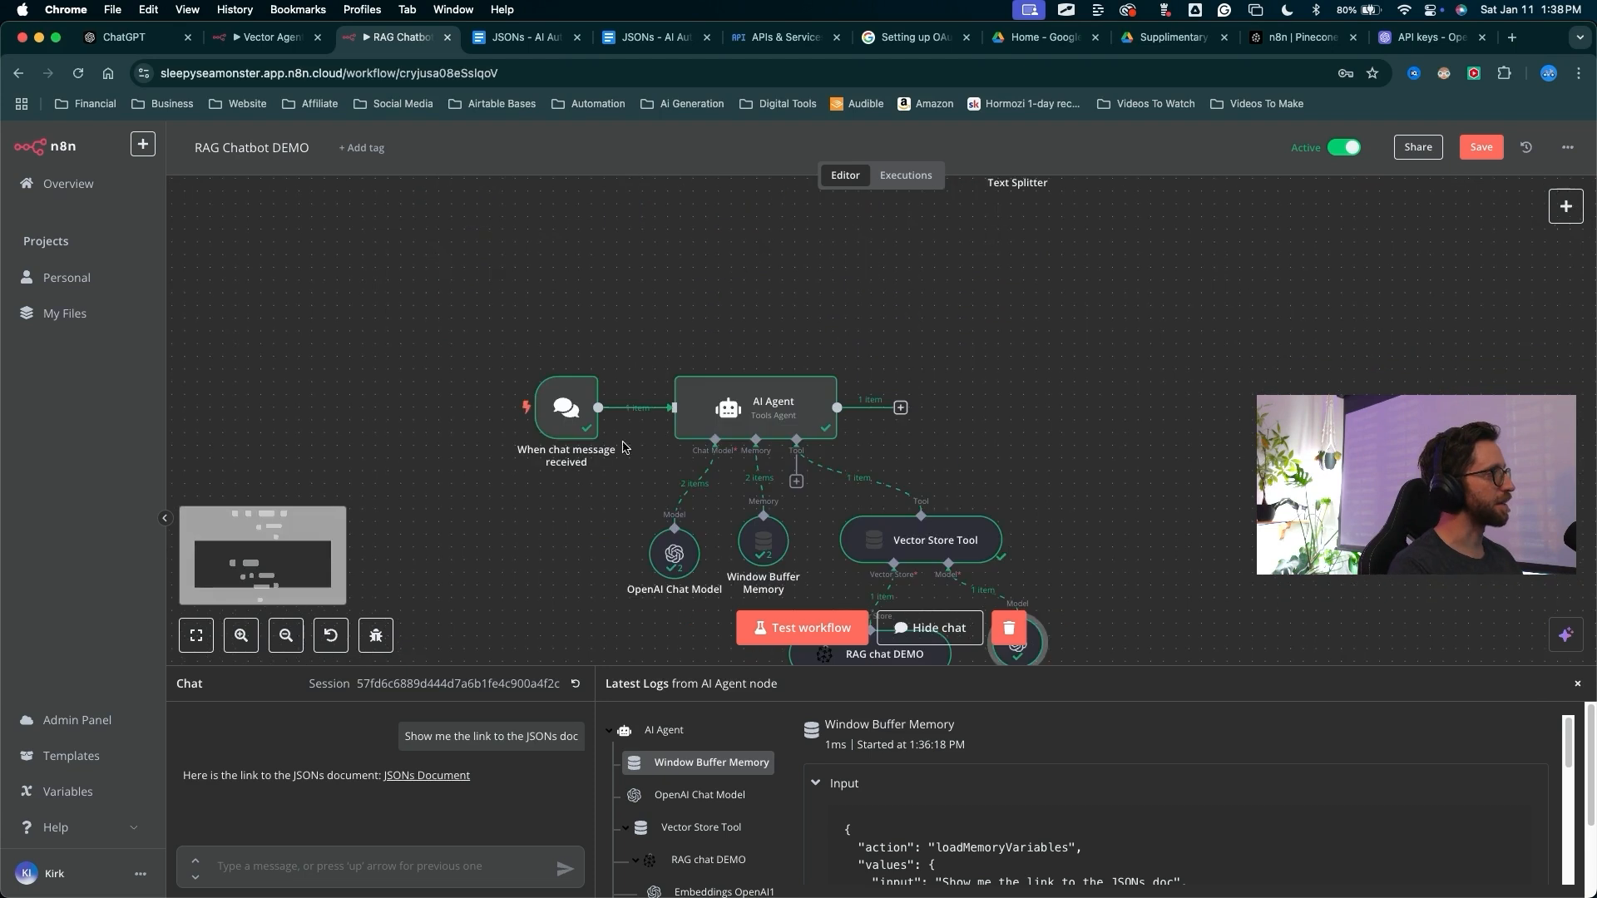
double_click(554, 456)
drag(252, 570, 65, 283)
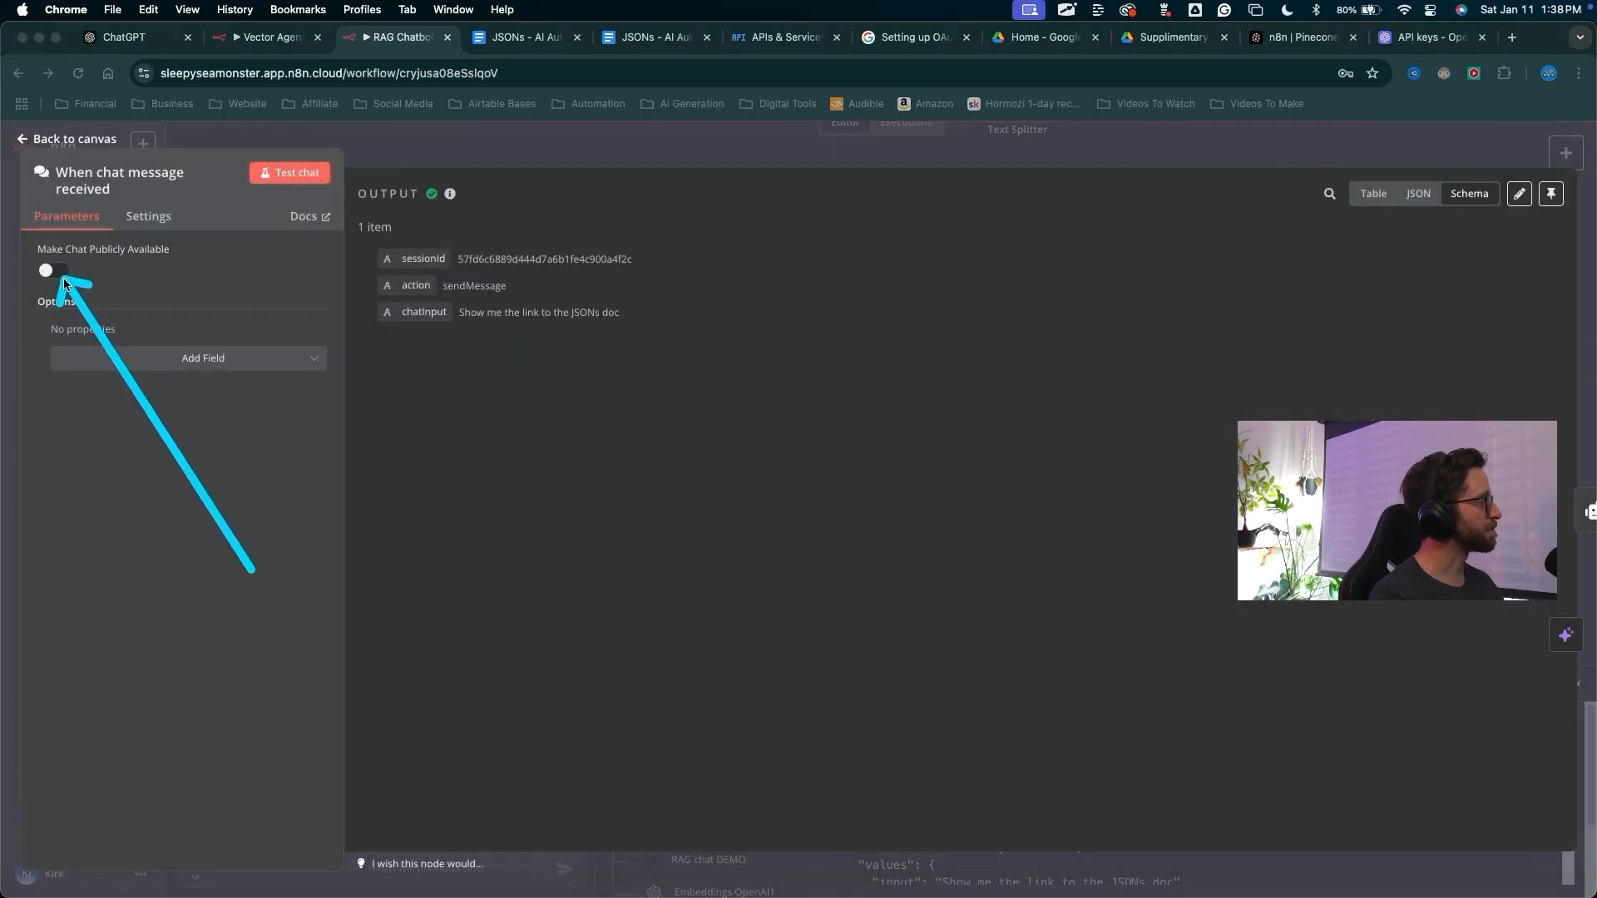
click(58, 273)
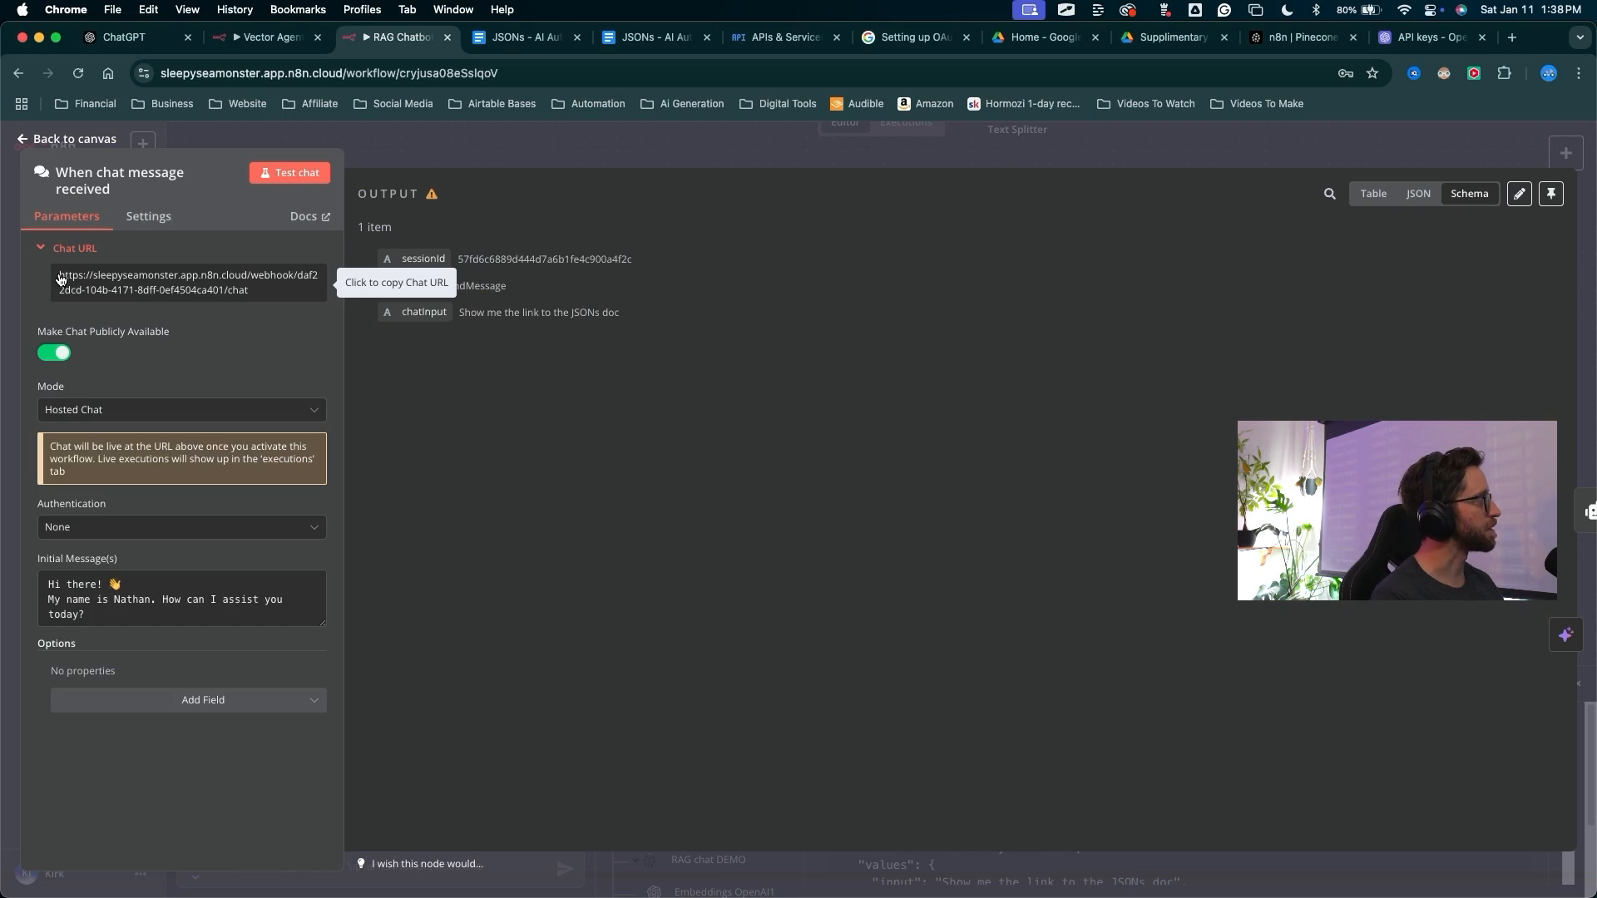
triple_click(152, 291)
key(ctrl+c)
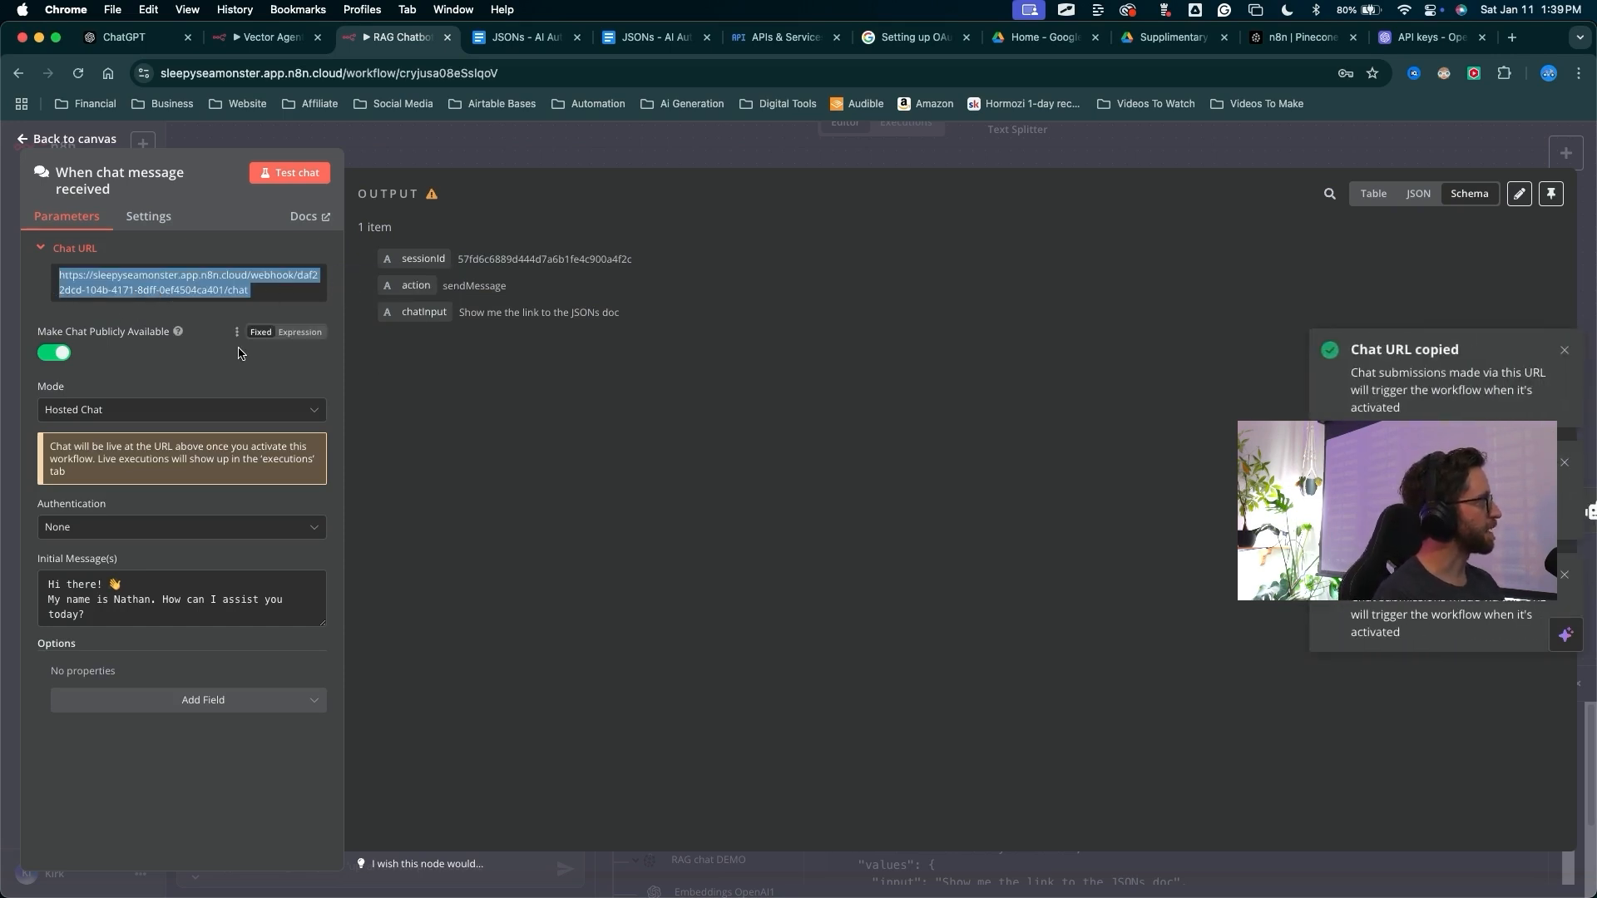
Open the copied chat URL in a new browser tab to load the hosted chat page
mouse_move(204, 293)
mouse_down()
mouse_move(101, 588)
mouse_move(136, 612)
mouse_move(36, 577)
mouse_move(171, 574)
mouse_move(86, 534)
mouse_up()
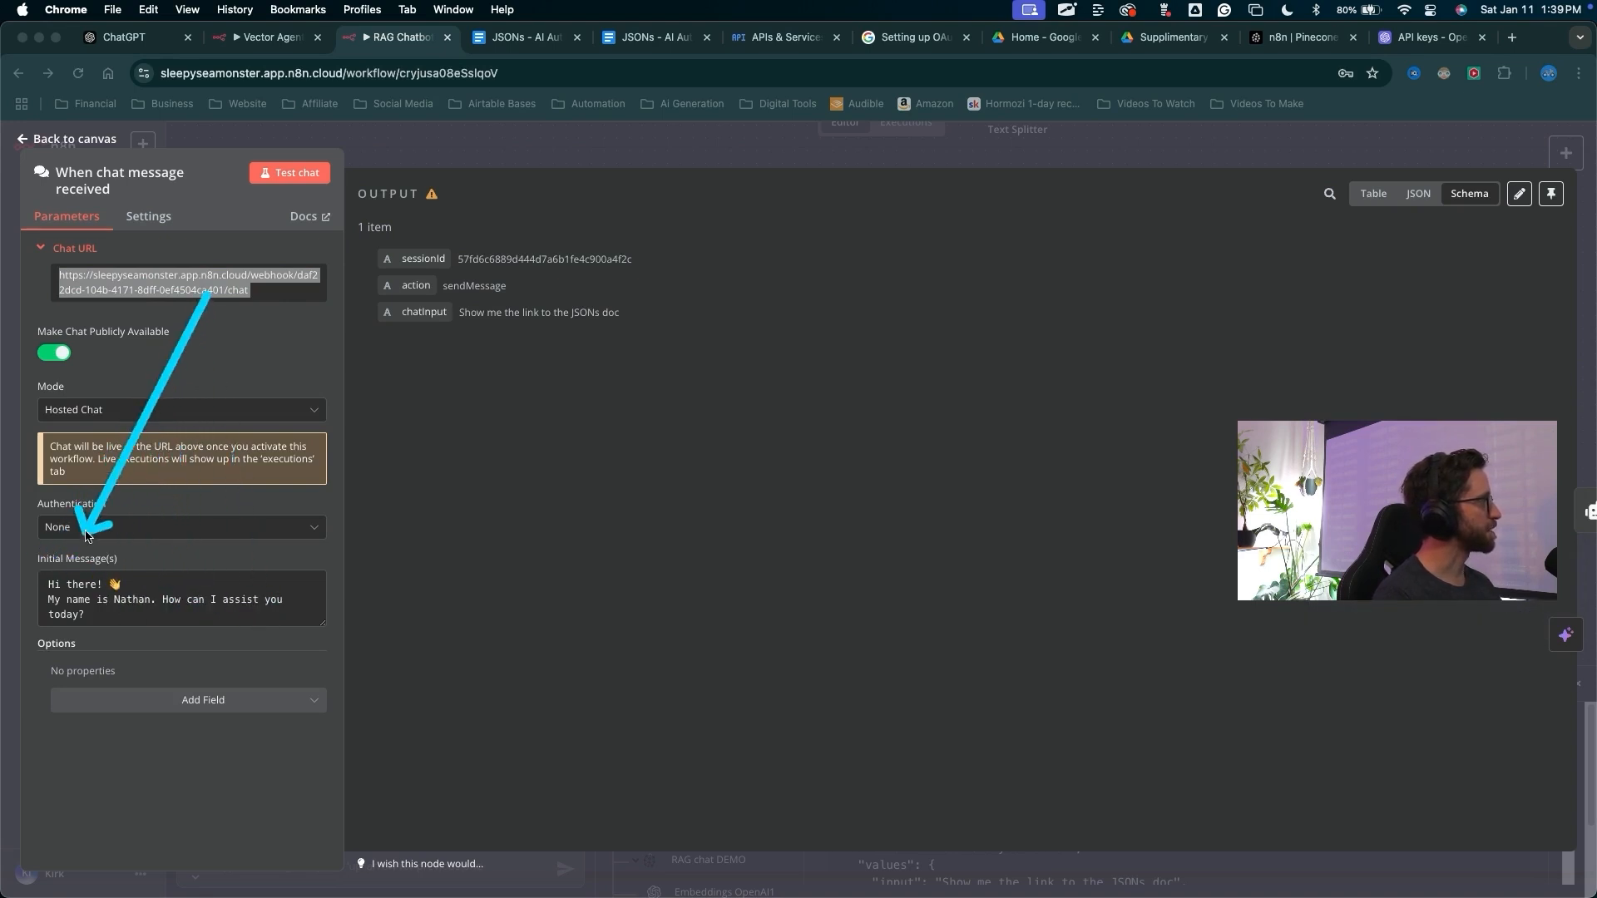
key(Escape)
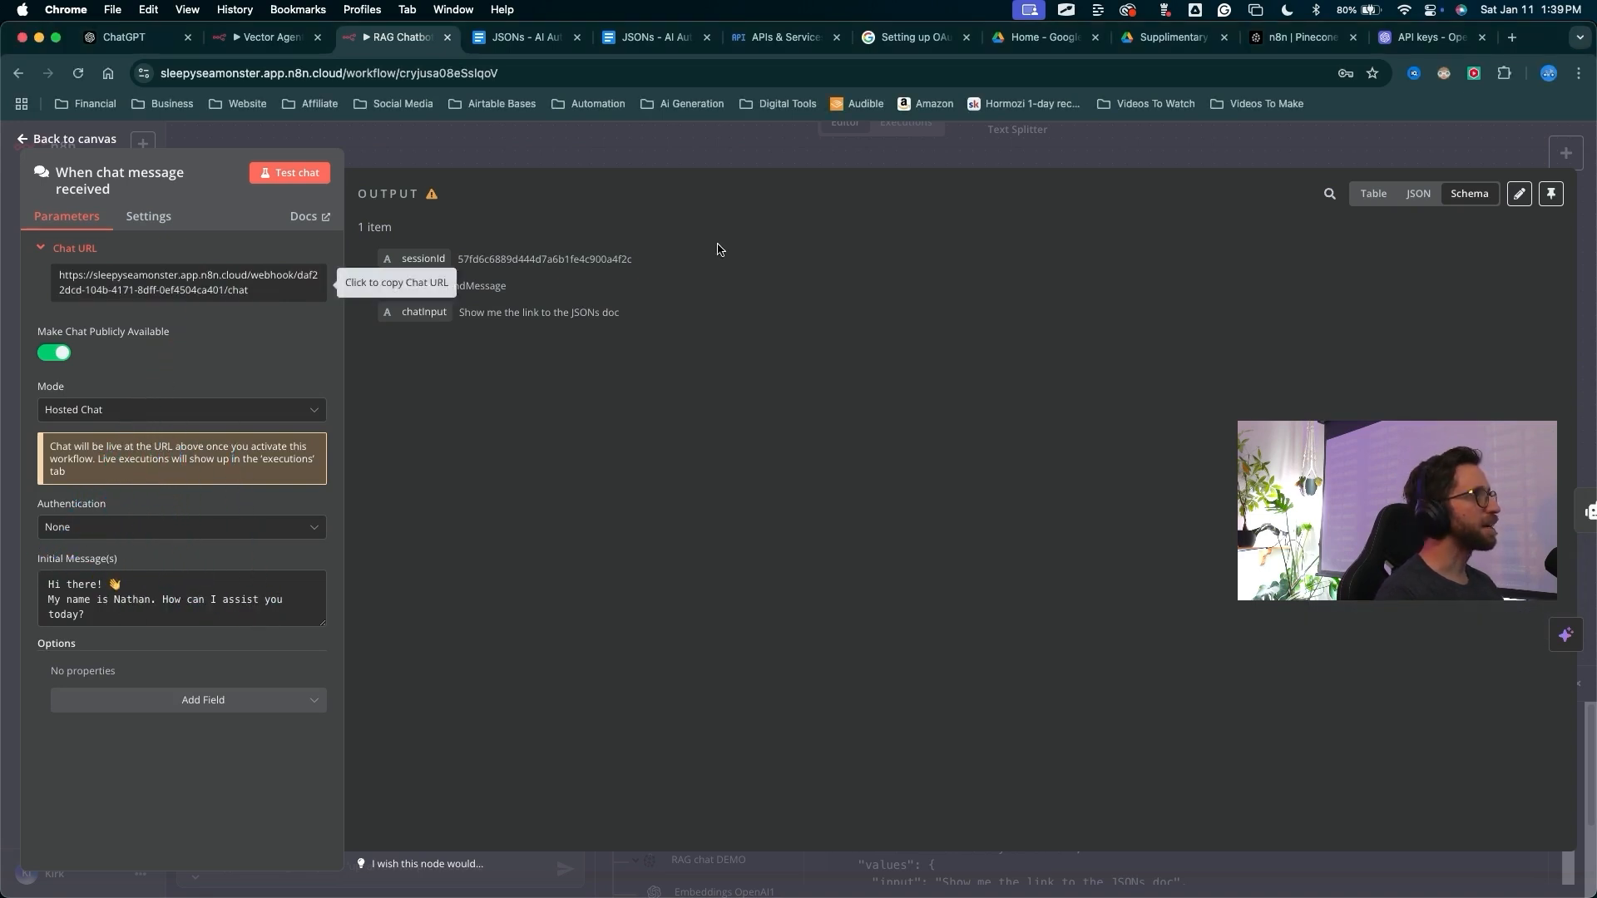
click(1511, 39)
key(ctrl+v)
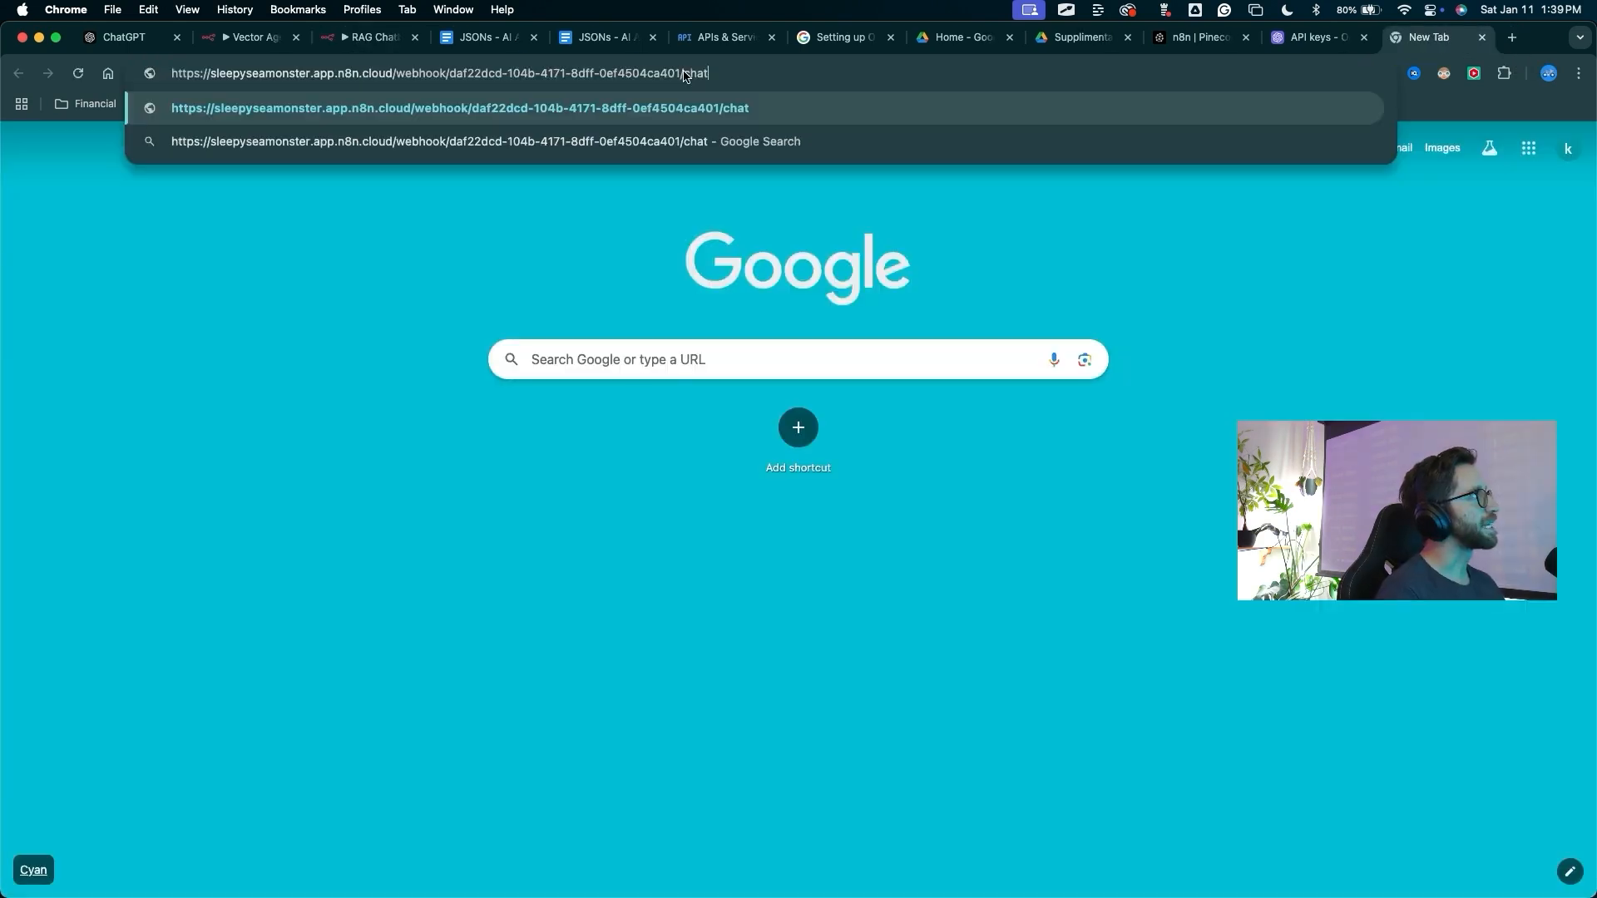
key(Return)
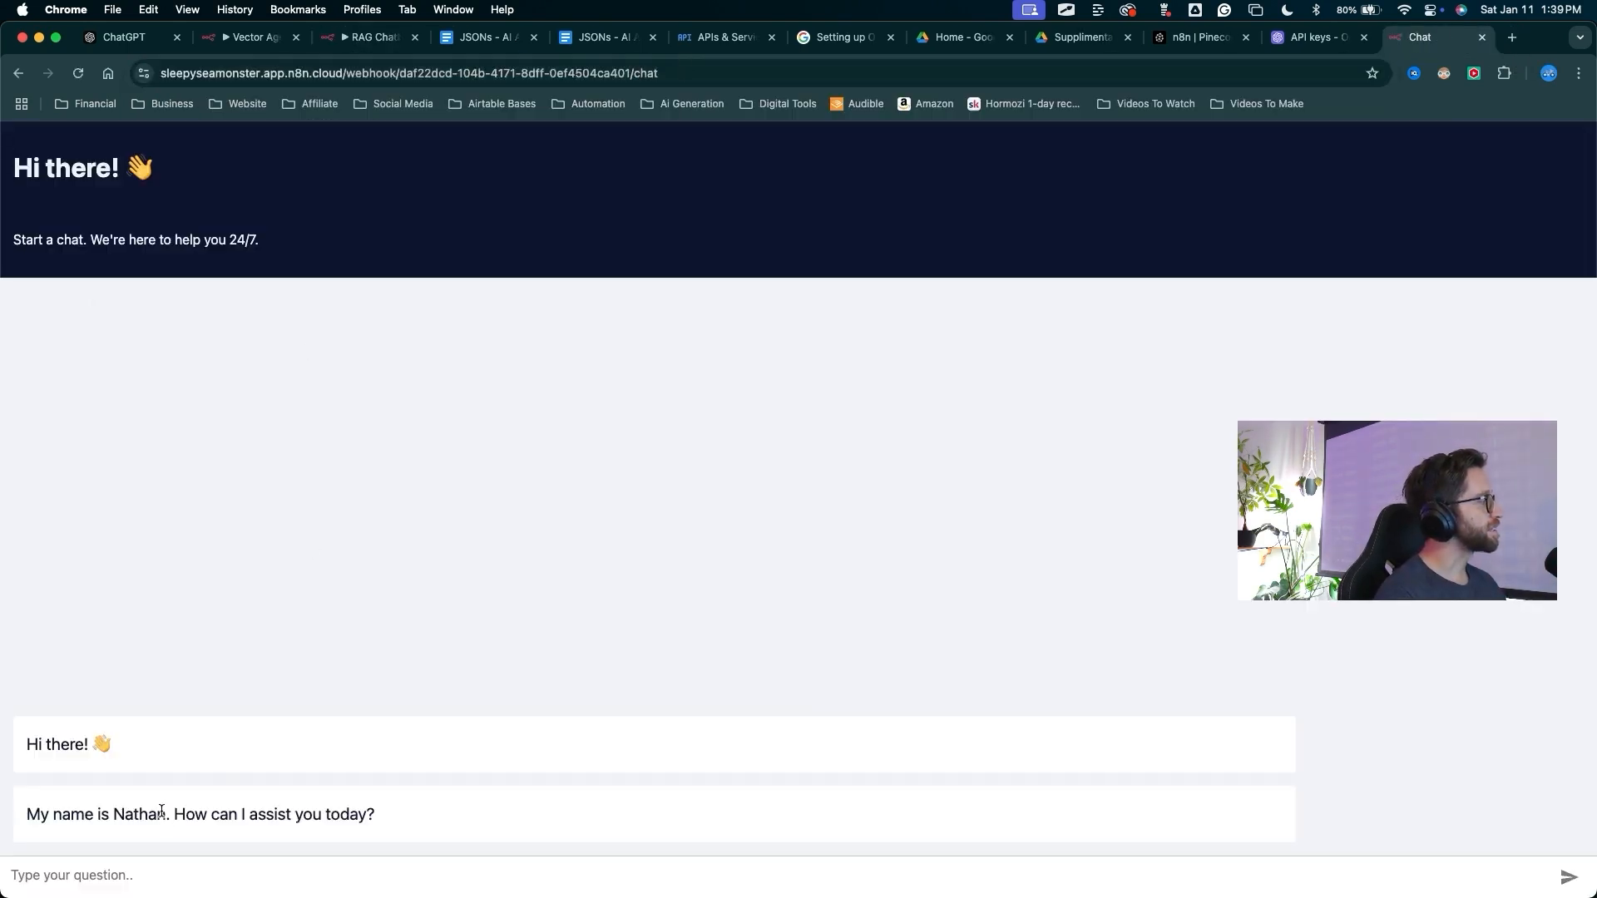
mouse_move(553, 475)
mouse_down()
mouse_move(186, 271)
mouse_move(1559, 456)
mouse_move(439, 792)
mouse_up()
key(Escape)
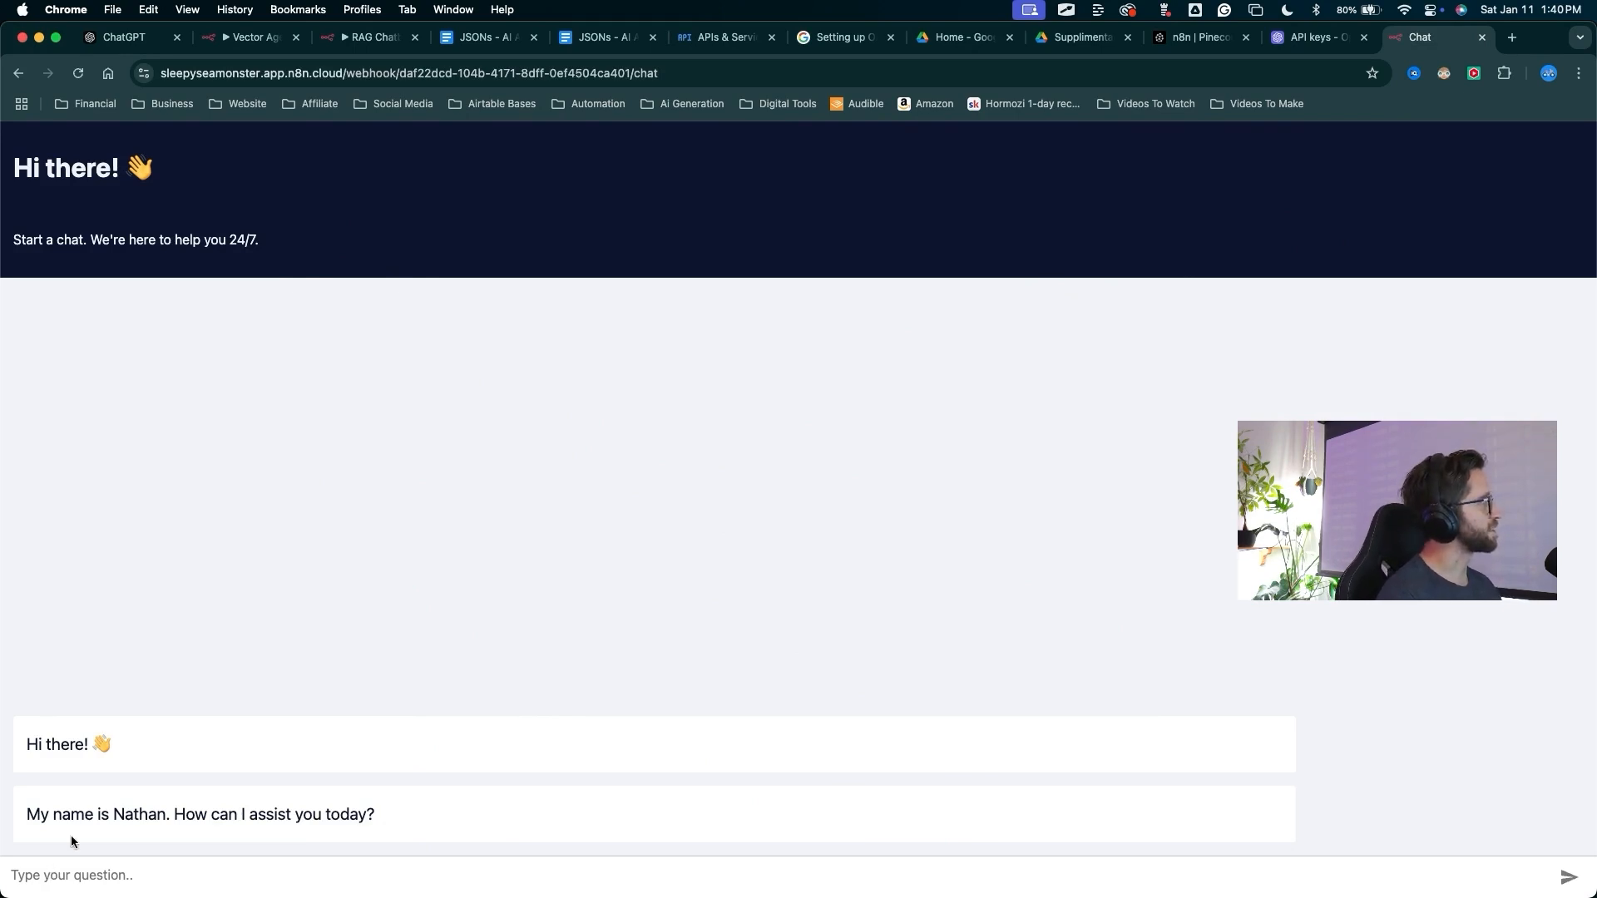
mouse_move(167, 580)
mouse_down()
mouse_move(18, 242)
mouse_move(249, 202)
mouse_move(7, 276)
mouse_move(304, 167)
mouse_move(196, 241)
mouse_move(228, 657)
mouse_up()
drag(460, 353, 254, 842)
key(Escape)
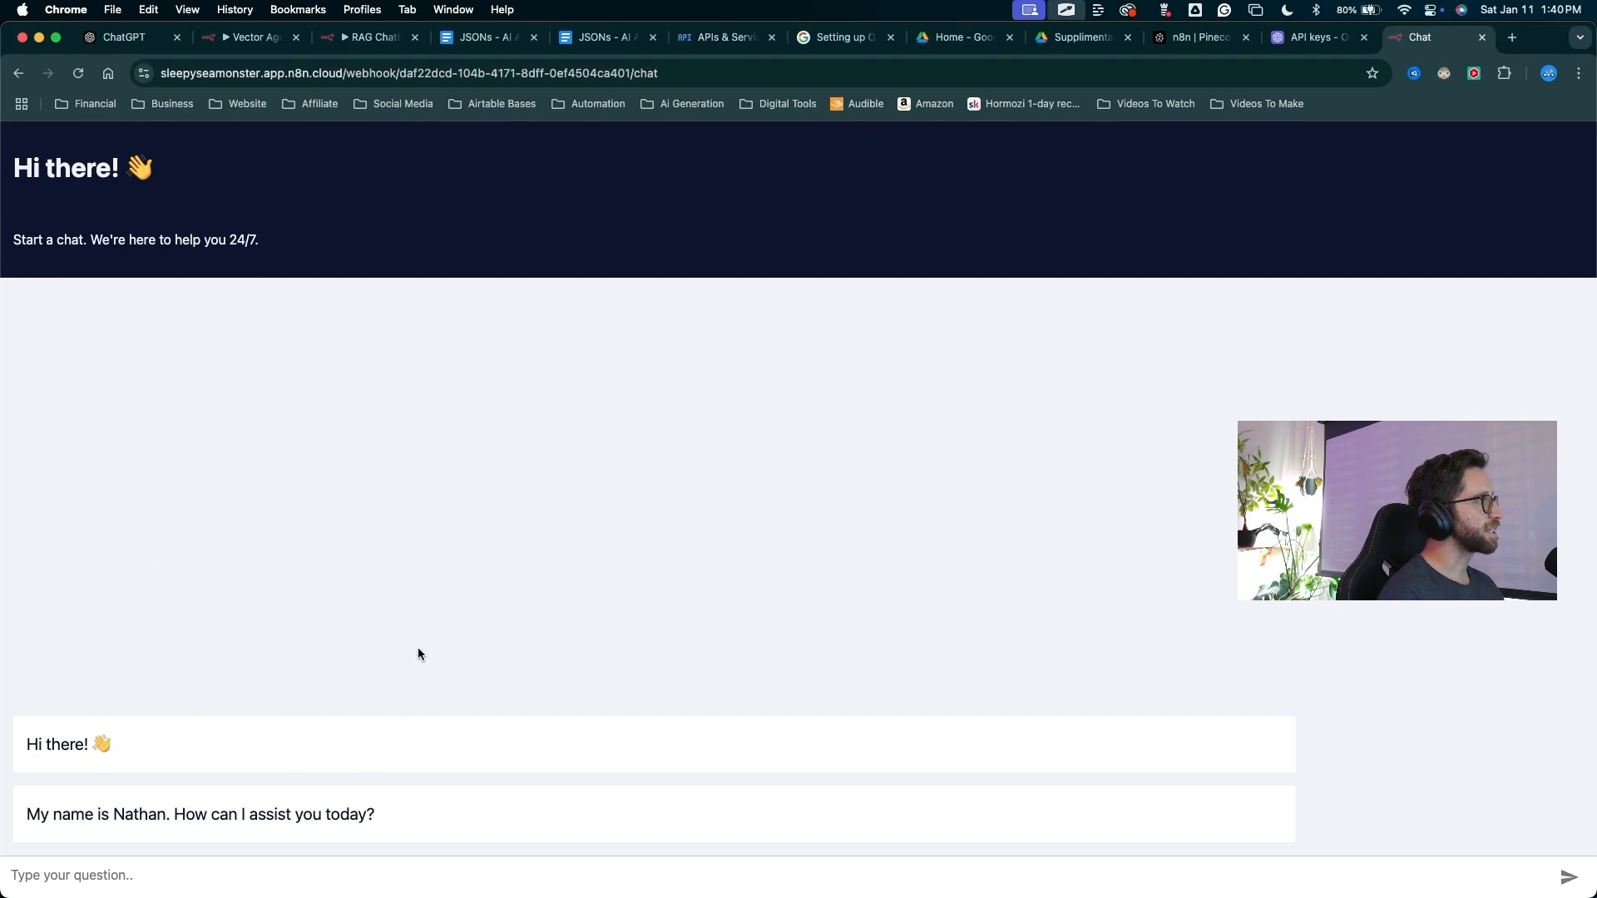
mouse_move(585, 631)
mouse_down()
mouse_move(346, 467)
mouse_move(777, 677)
mouse_up()
key(Escape)
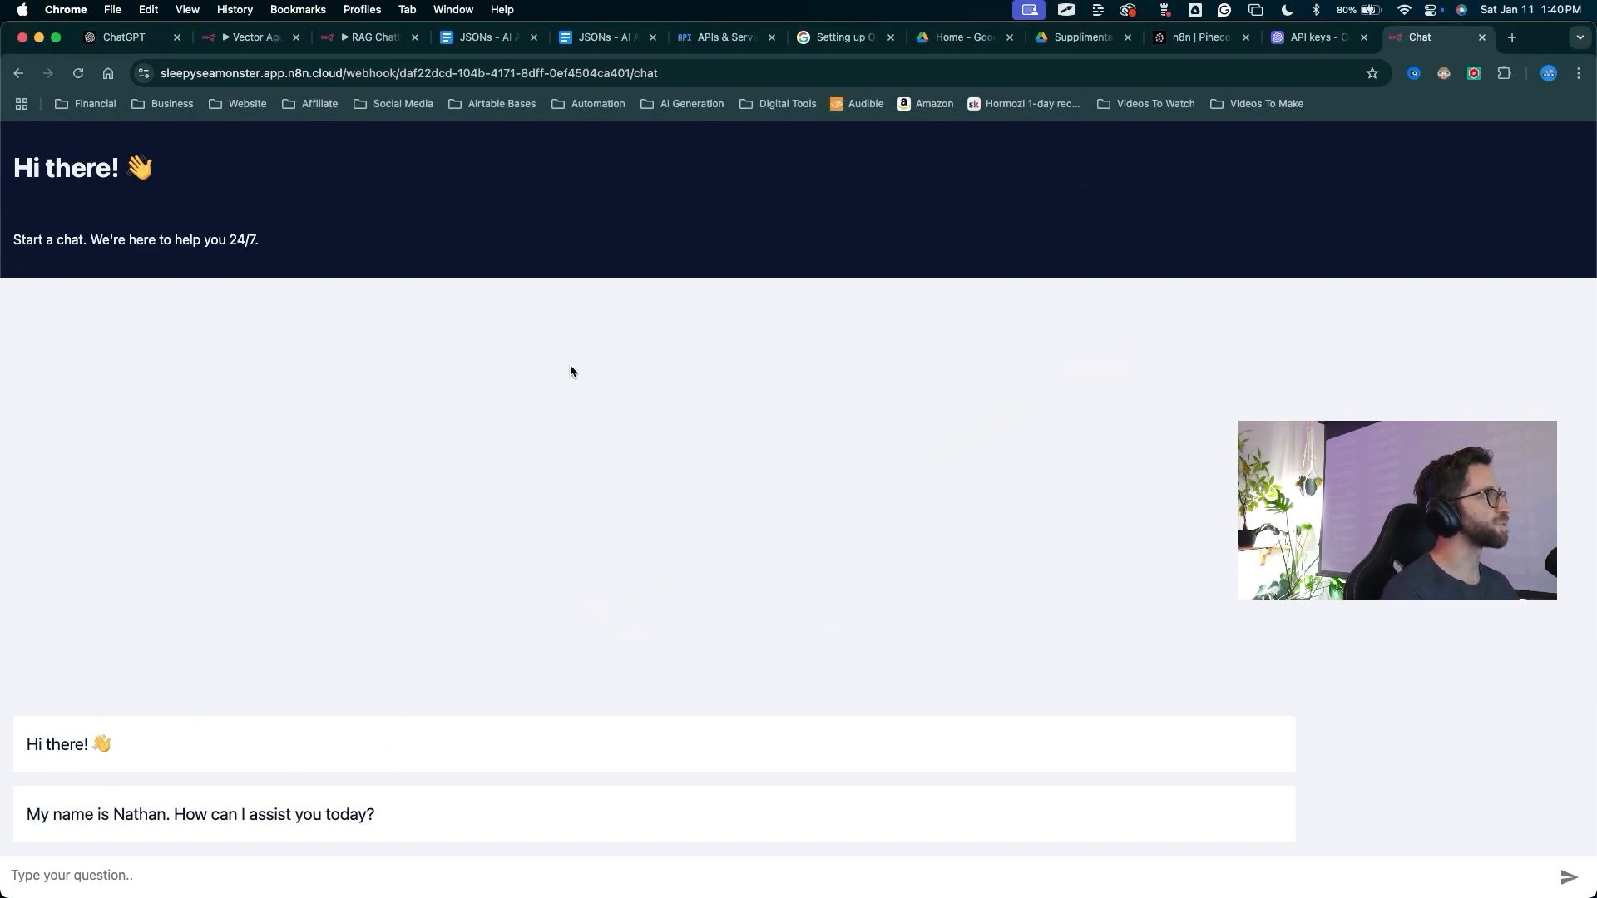
Return to the RAG Chatbot DEMO workflow canvas in the editor tab
click(370, 37)
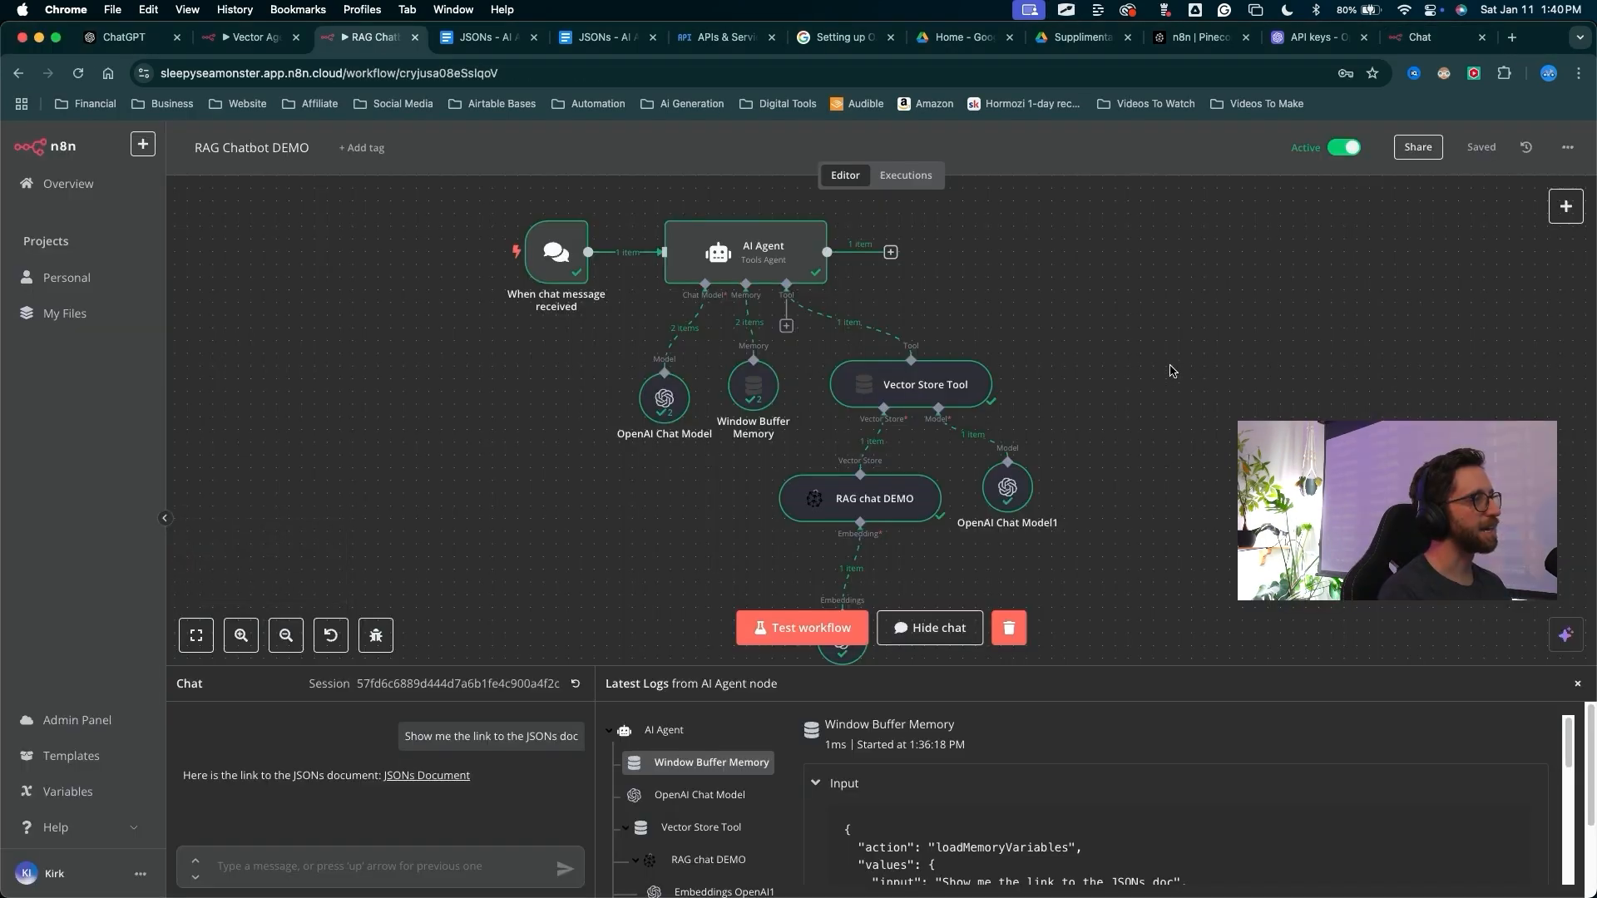
drag(1171, 368, 1022, 310)
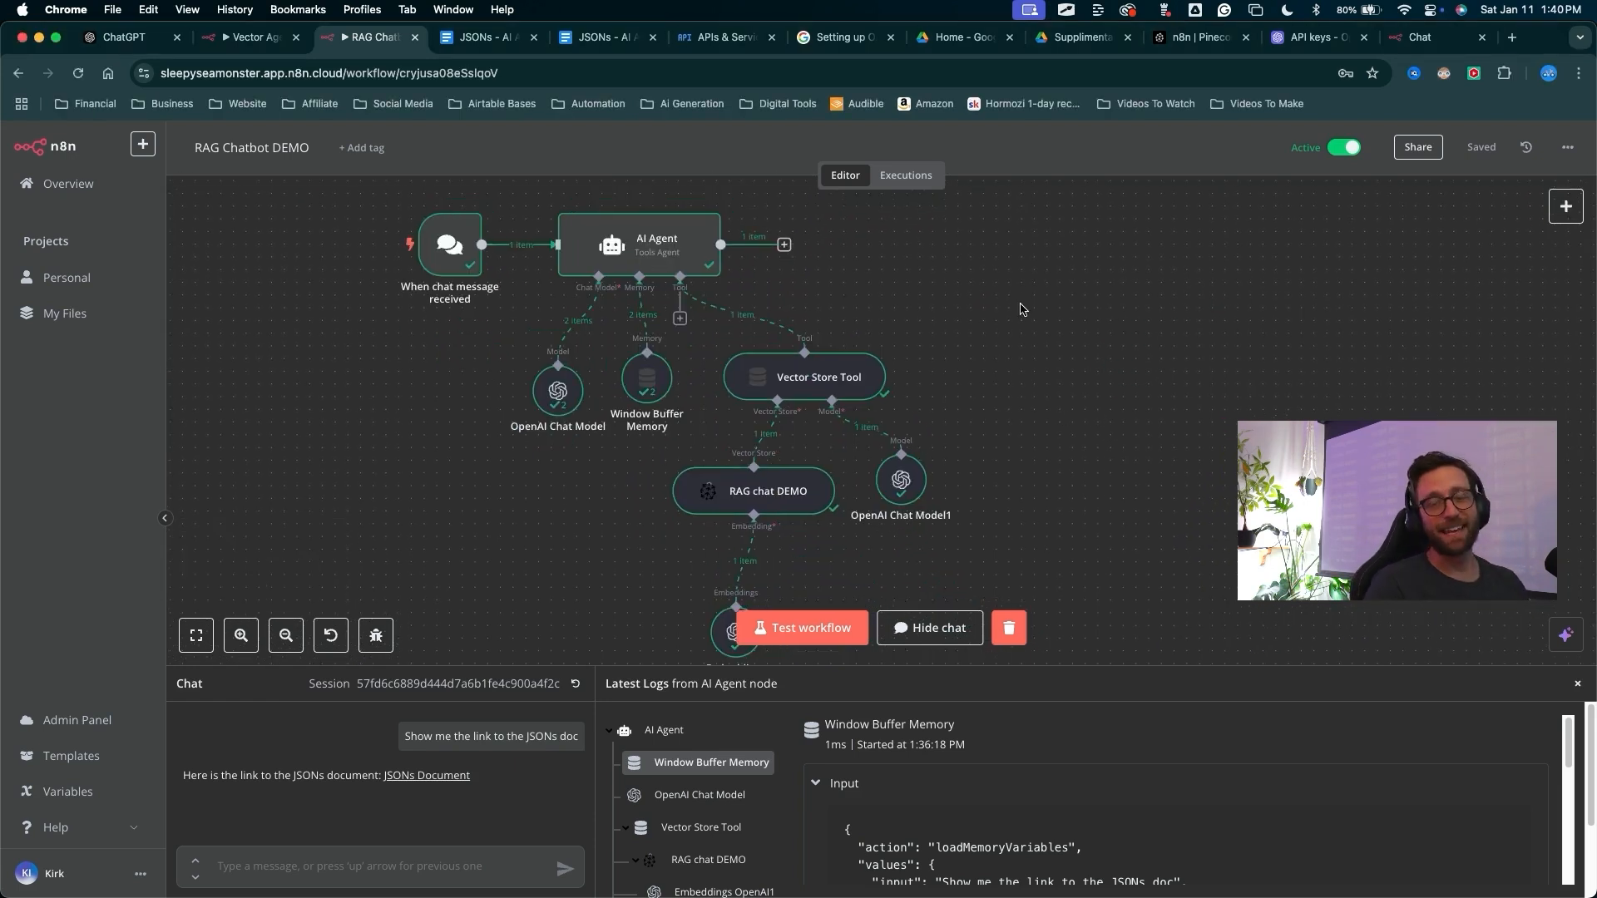